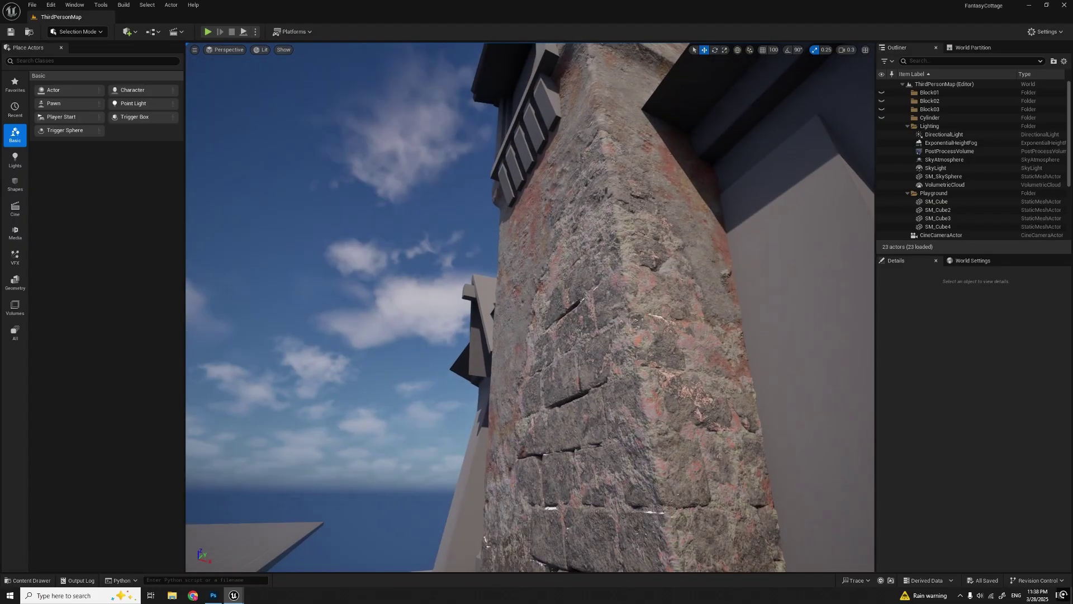
Step: Examine the brick and worn plaster surface on the lower part of the textured column from both sides
key("s")
key("a")
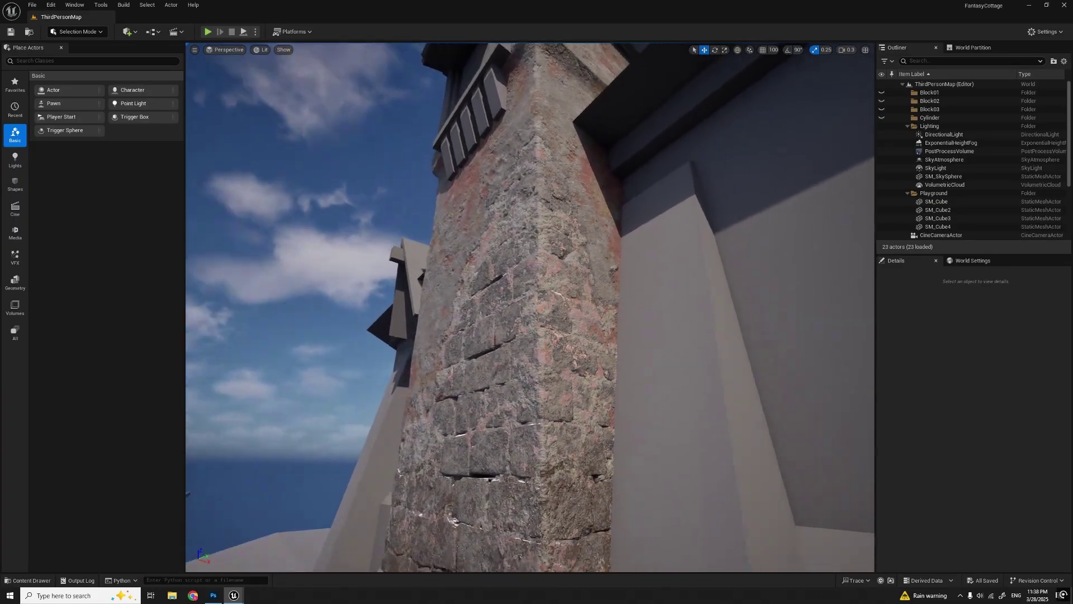
key("w")
key("s")
key("a")
key("a")
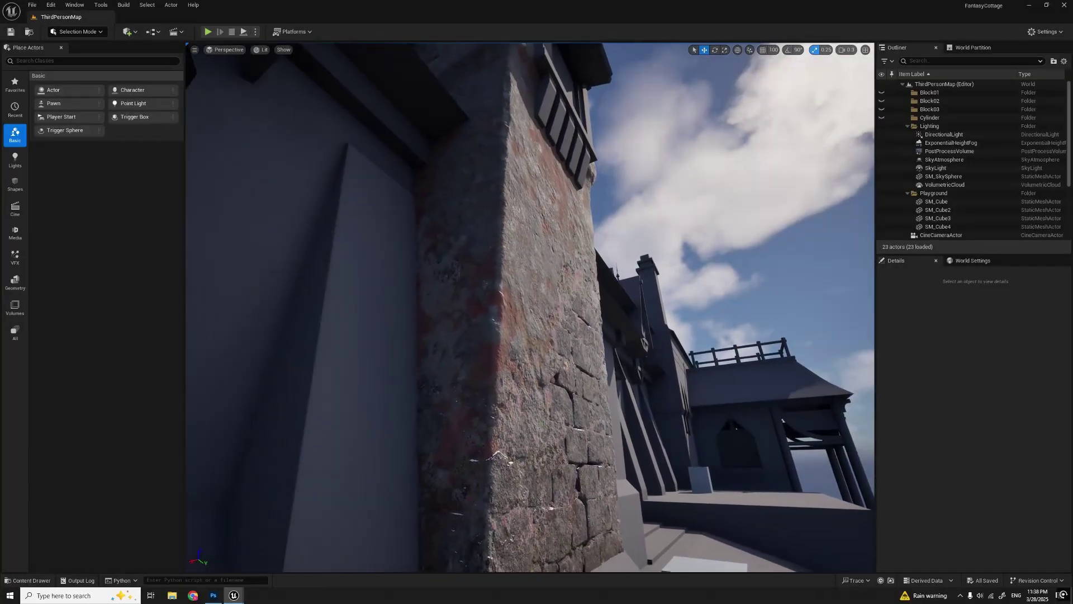
key("s")
key("d")
key("w")
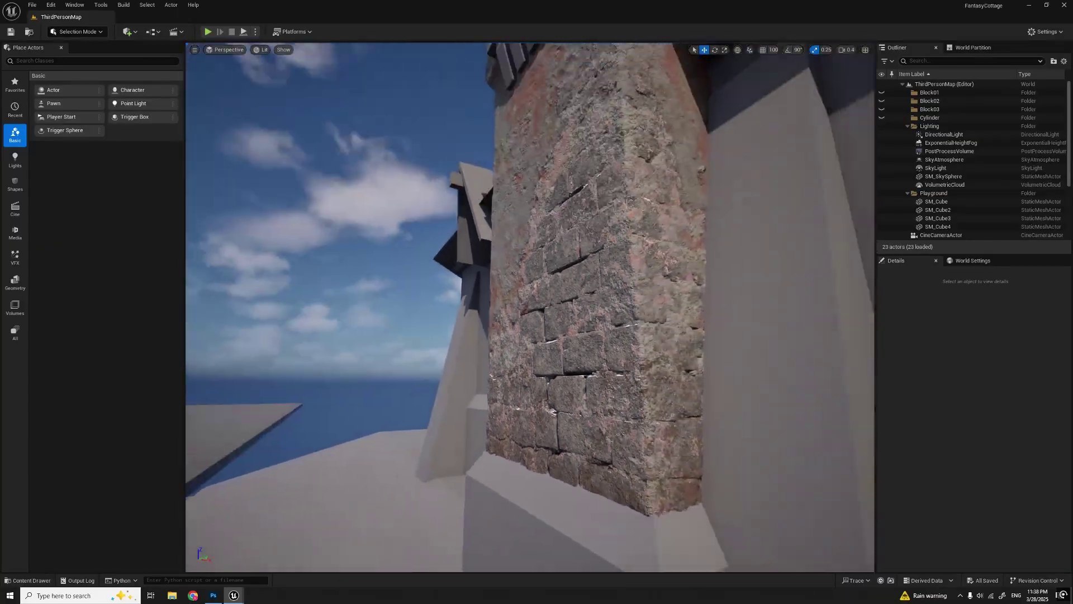
Step: Inspect the column's upper ledge and bay window area, ending with an overall view of the cottage facade
key("e")
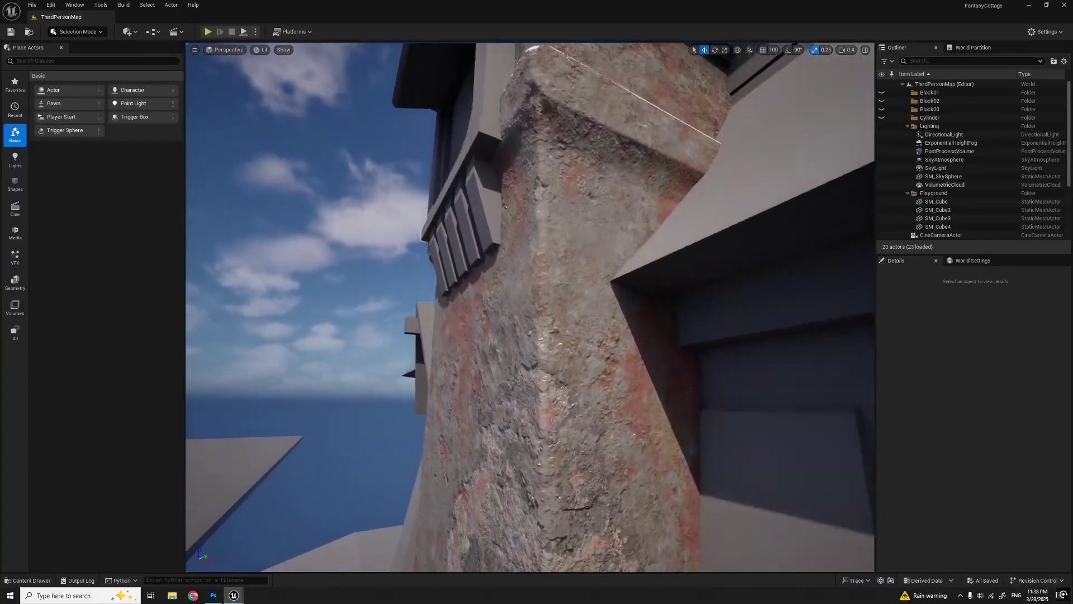
key("a")
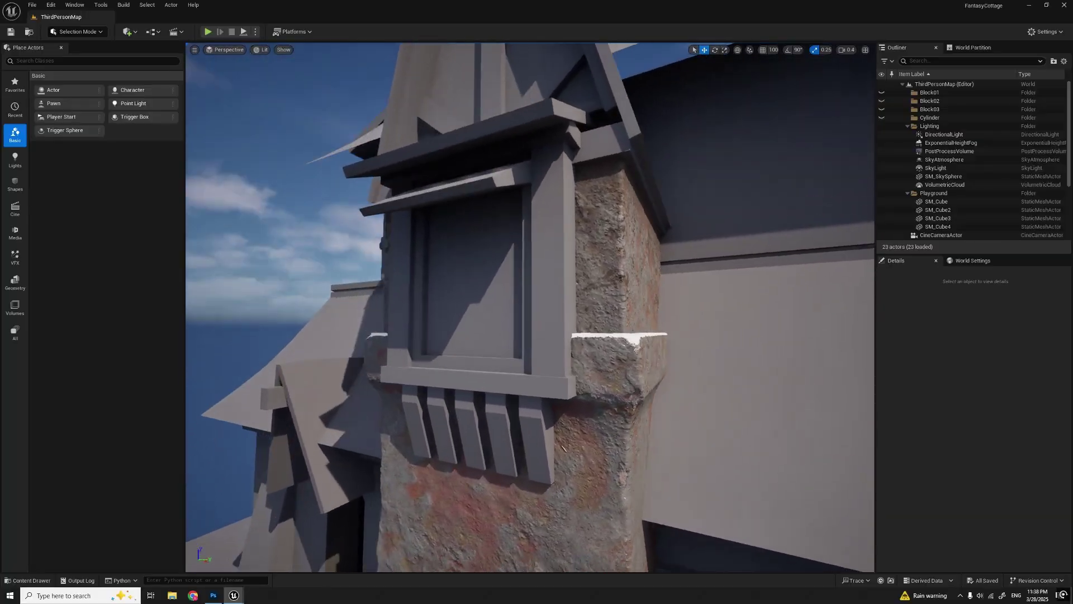
key("s")
scroll(817, 168, "up", 2)
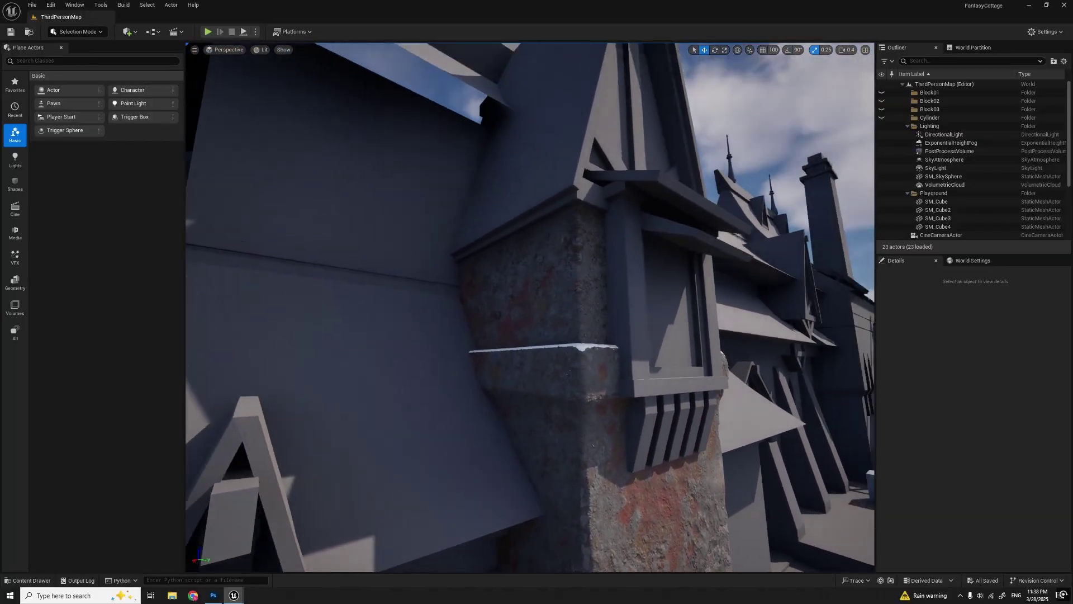
key("q")
key("s")
key("d")
scroll(807, 175, "up", 1)
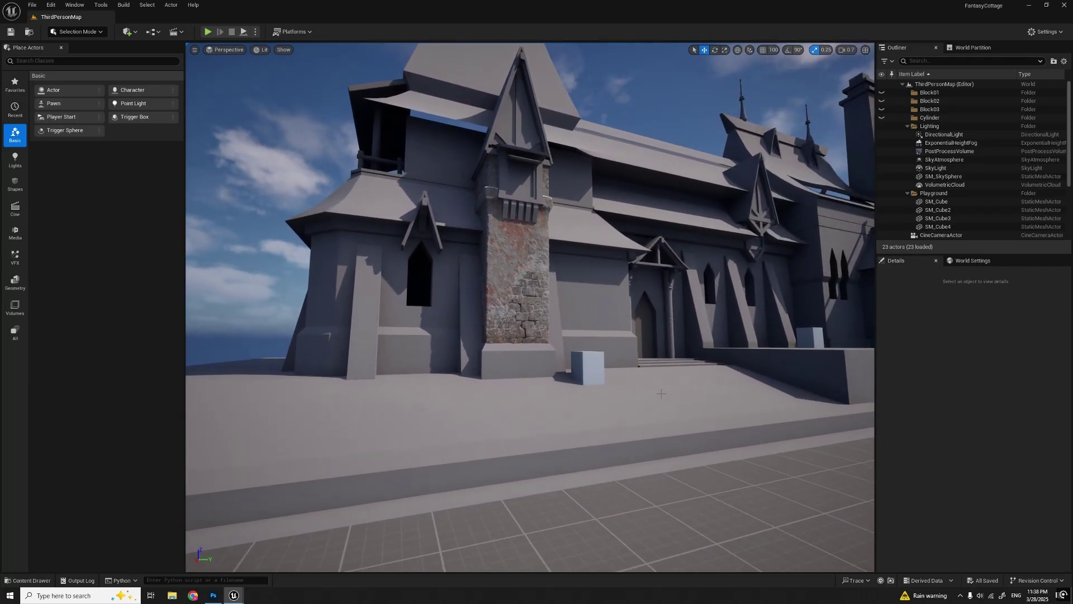
Step: Start a play session in the level and show the viewport full screen
key("alt+p")
key("w")
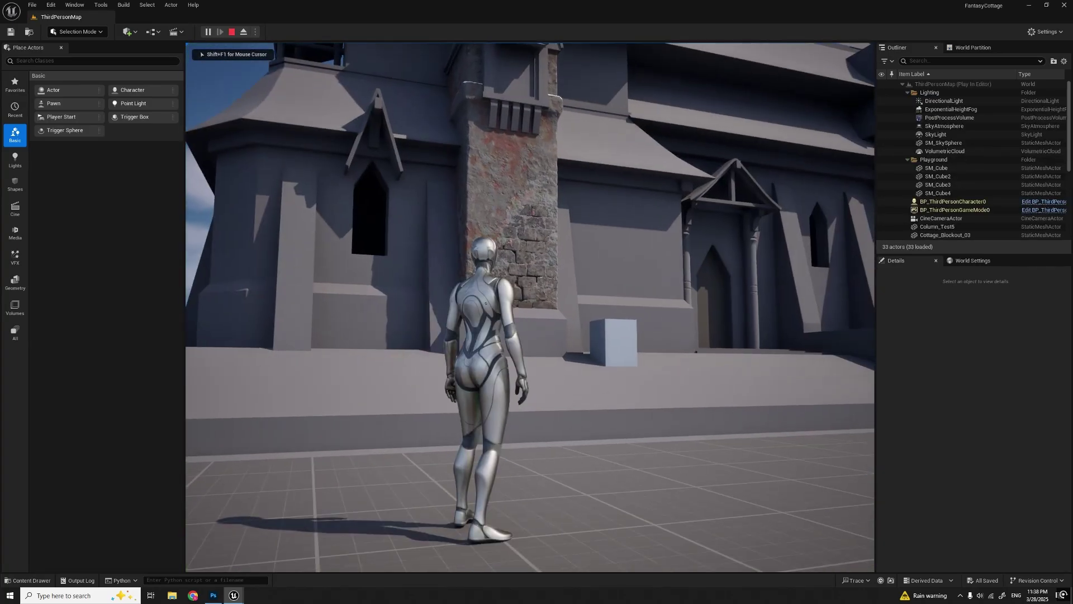
key("F11")
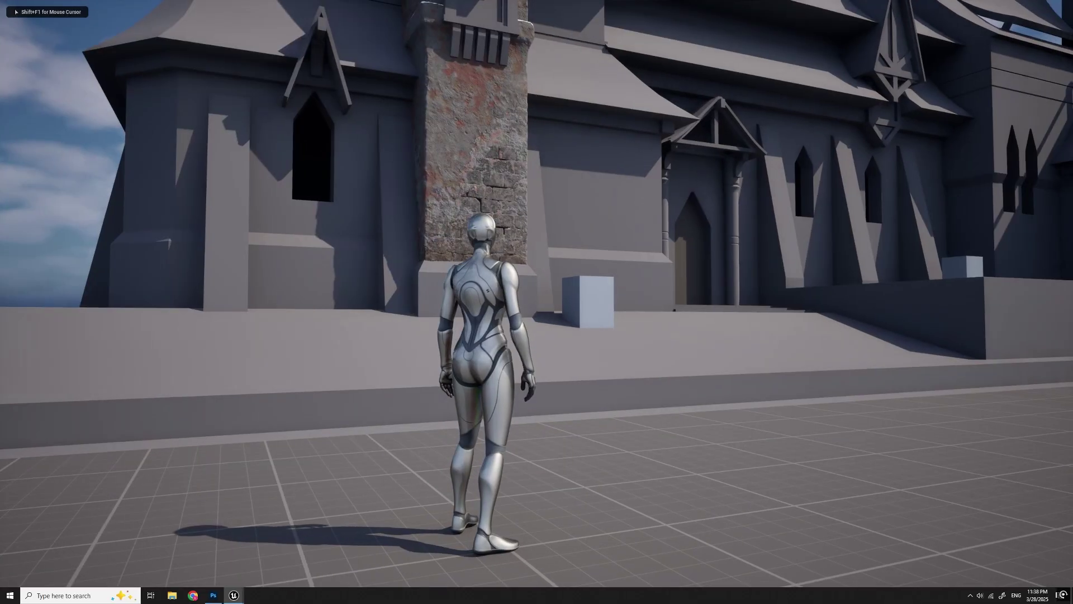
Step: Run the character up to the textured column and jump from the nearby block to judge the surface at player scale
key("w")
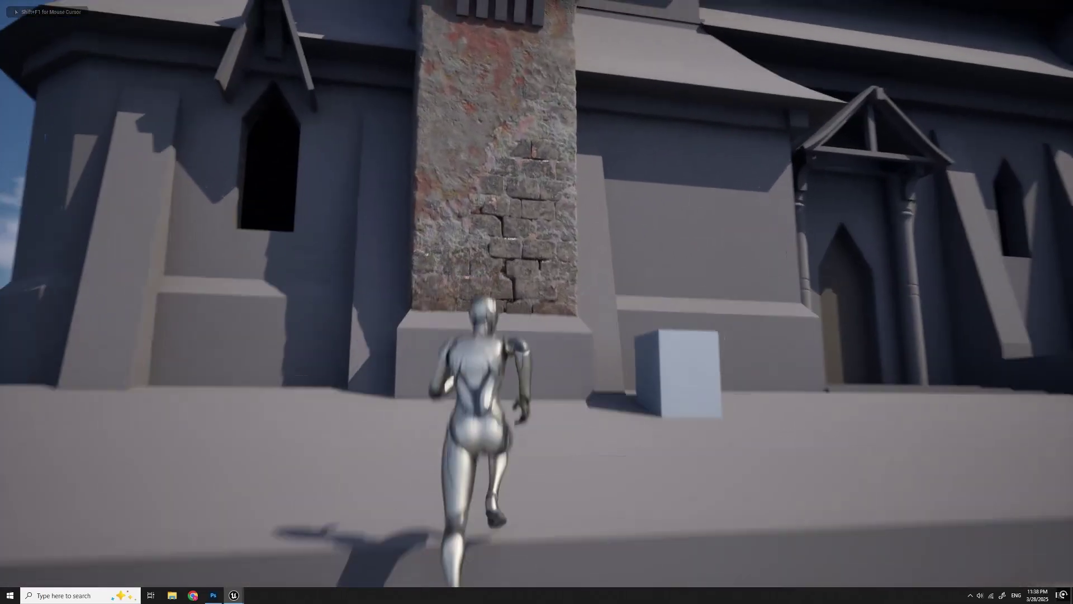
key("w")
key("d")
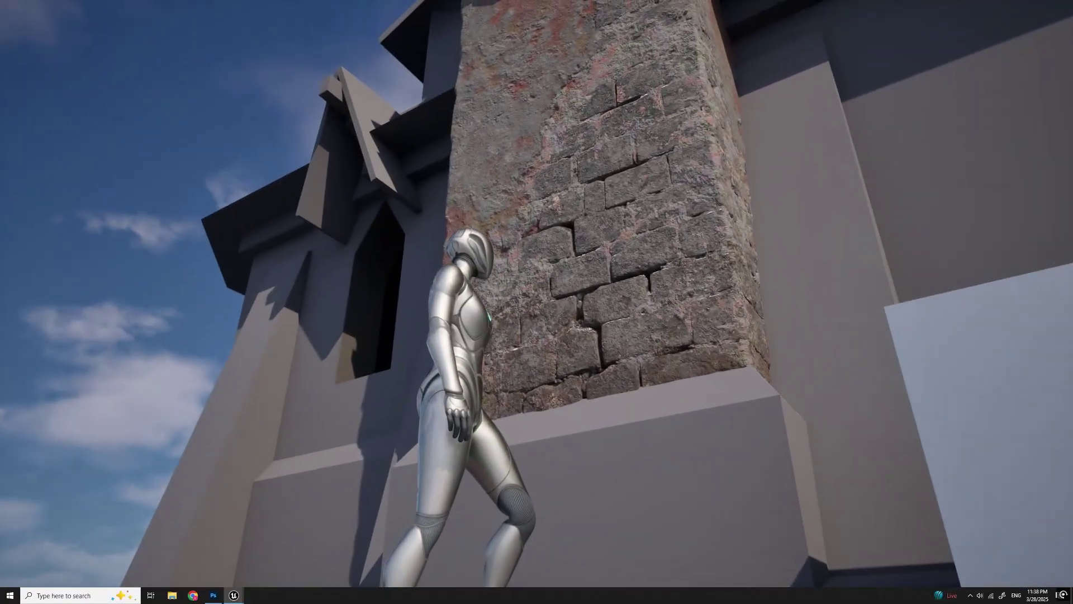
key("a")
key("w")
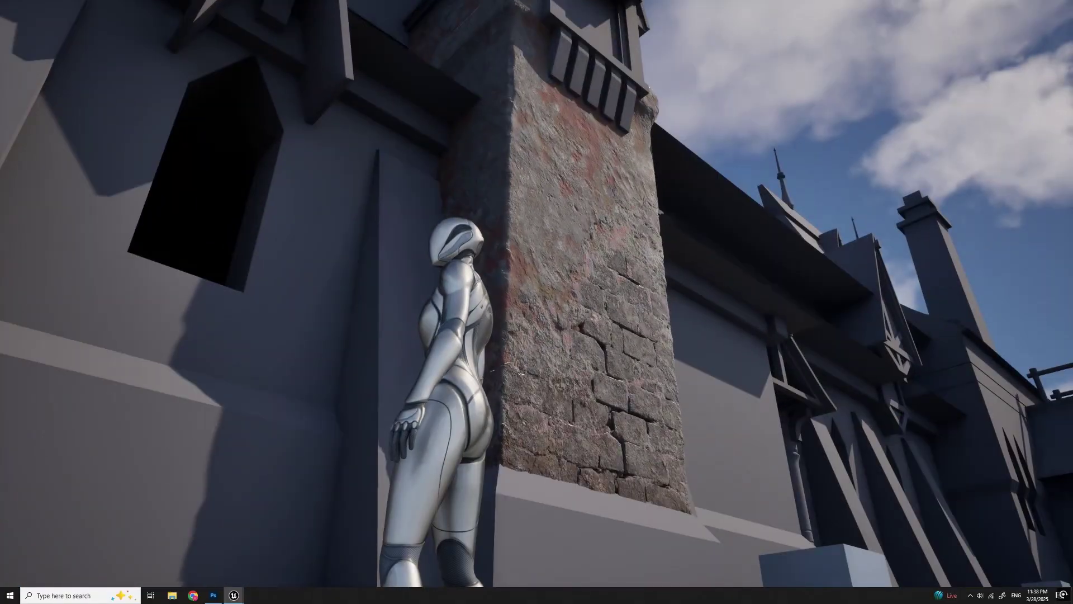
key("d")
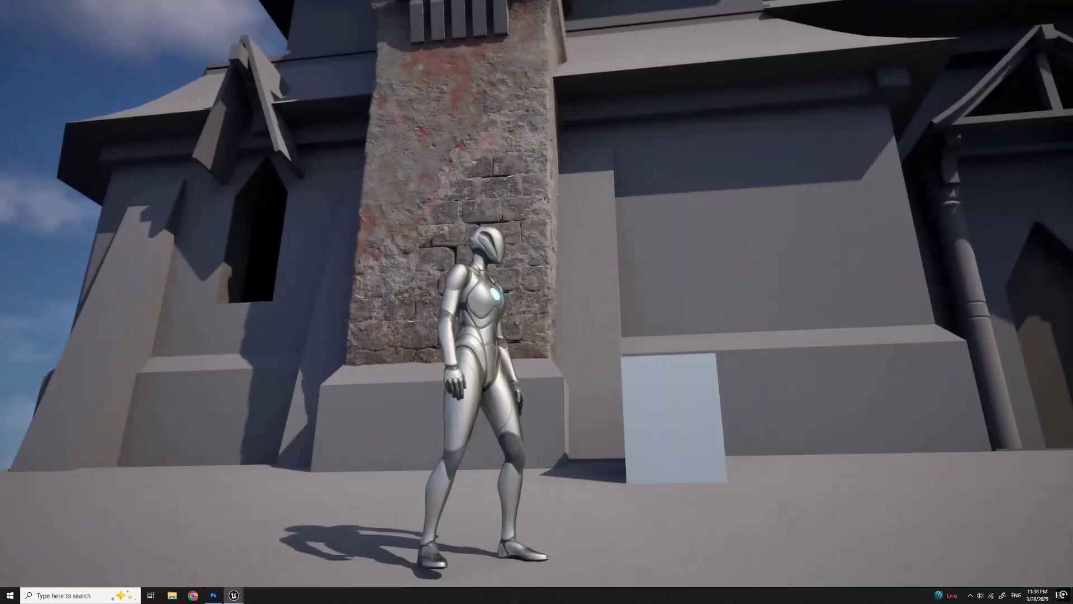
key("w")
key("space")
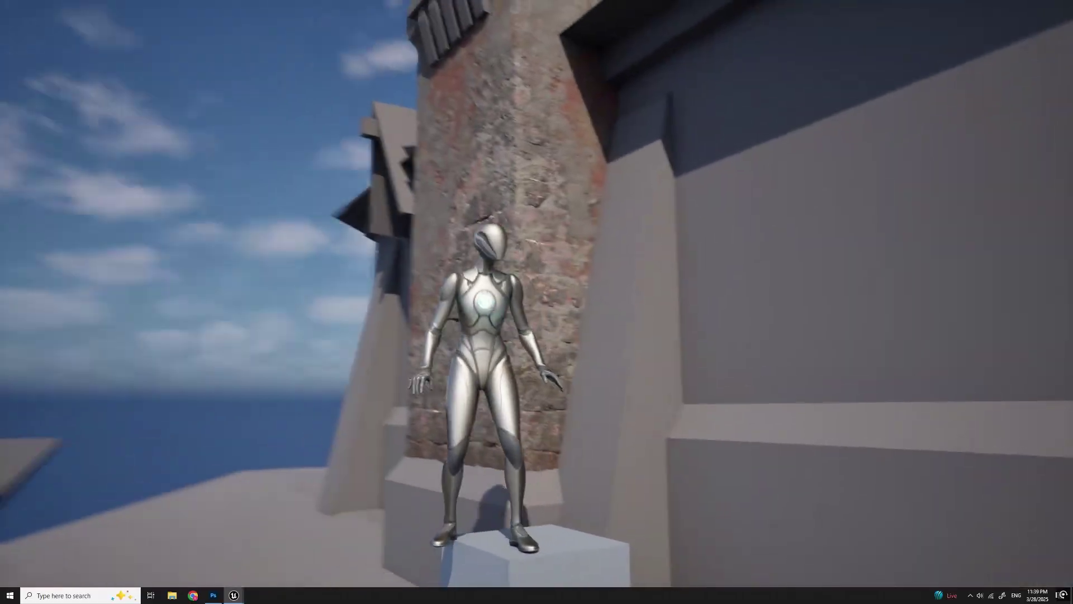
key("w")
key("space")
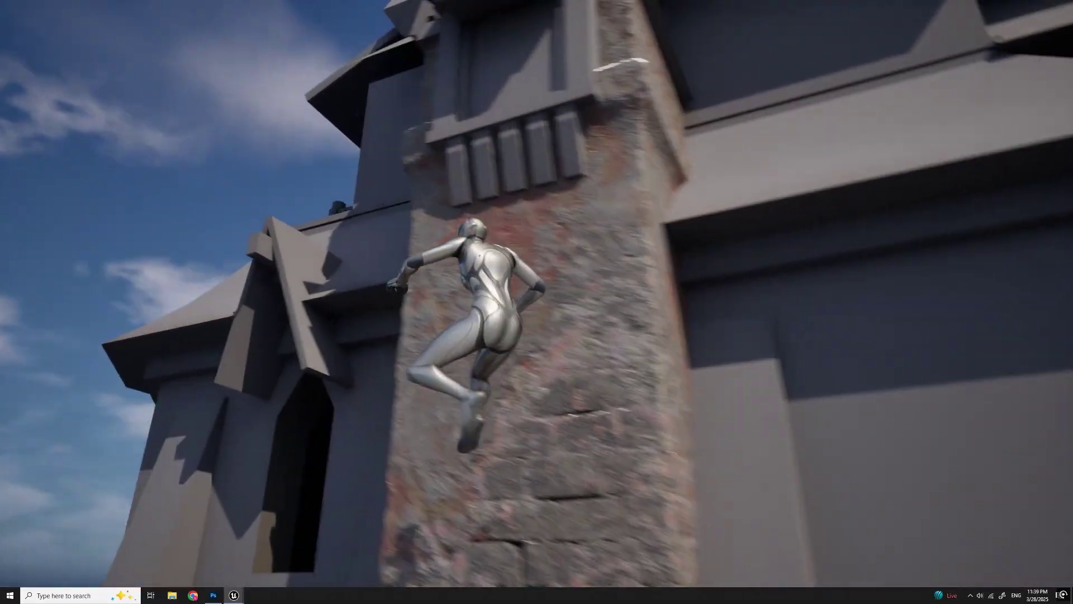
key("s")
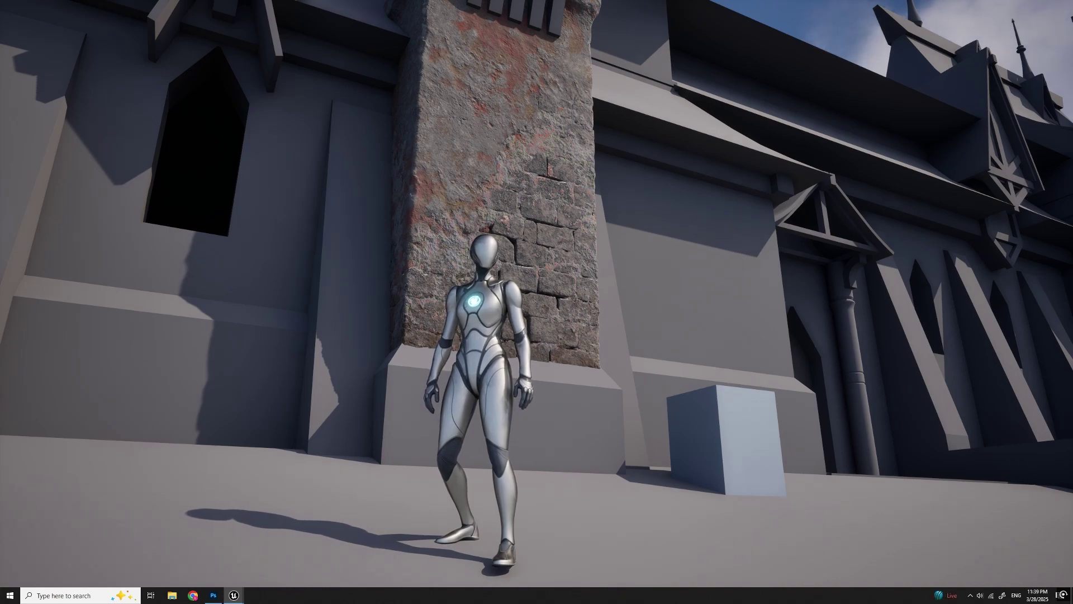
Step: Walk and jump the character around the column's base to inspect its sides, and end the play session
key("d")
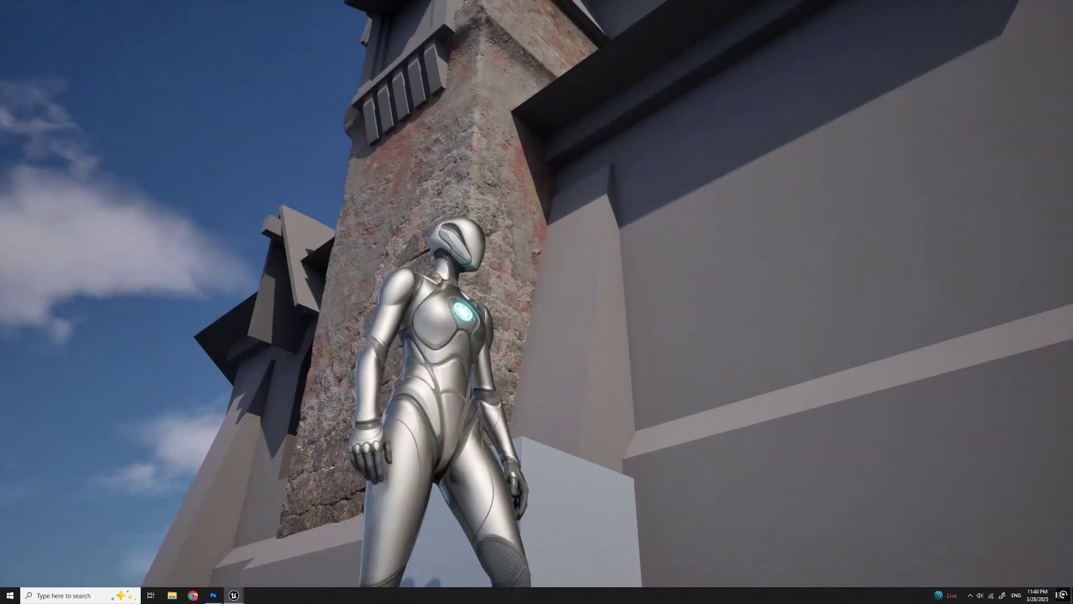
key("w")
key("s")
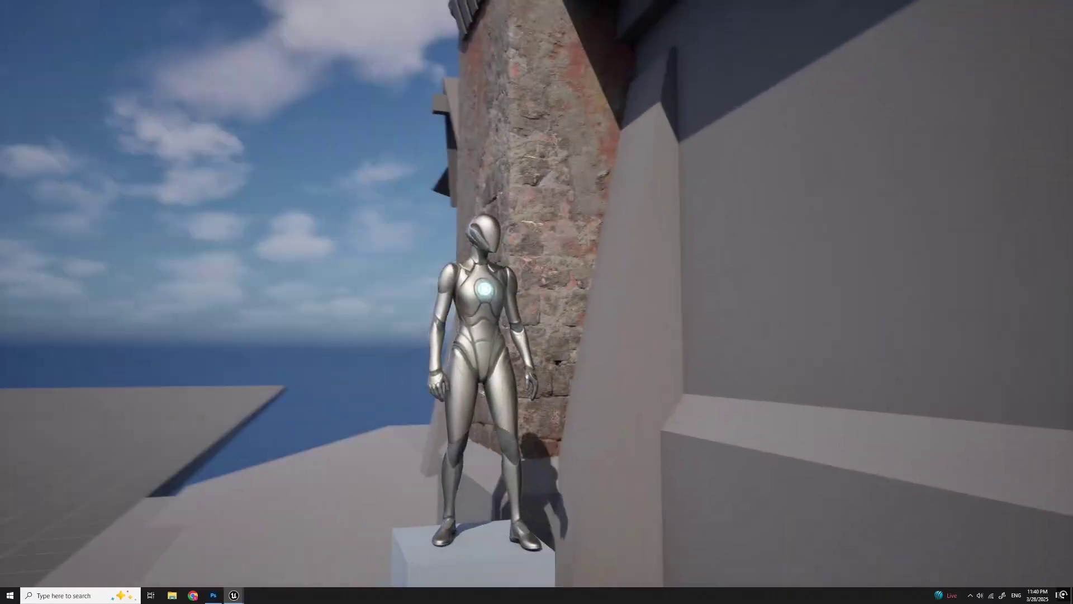
key("w")
key("space")
key("a")
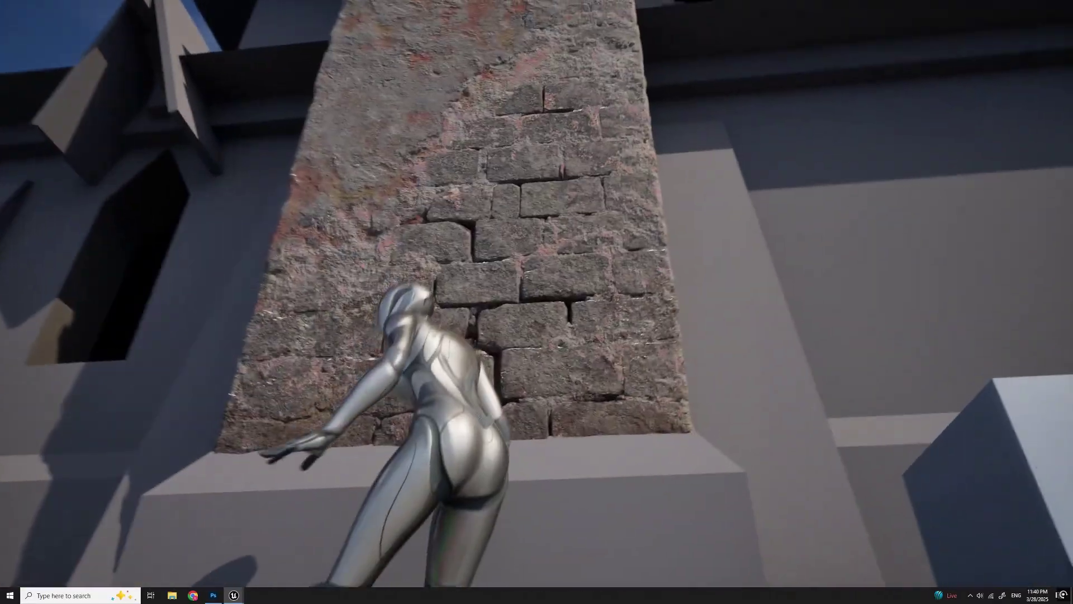
key("s")
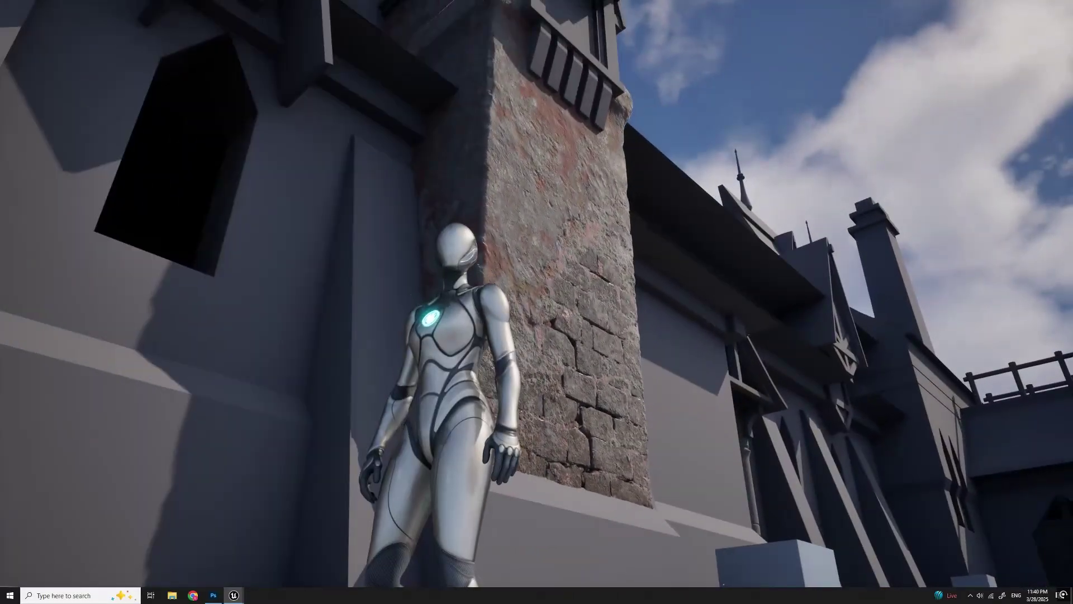
key("s")
key("a")
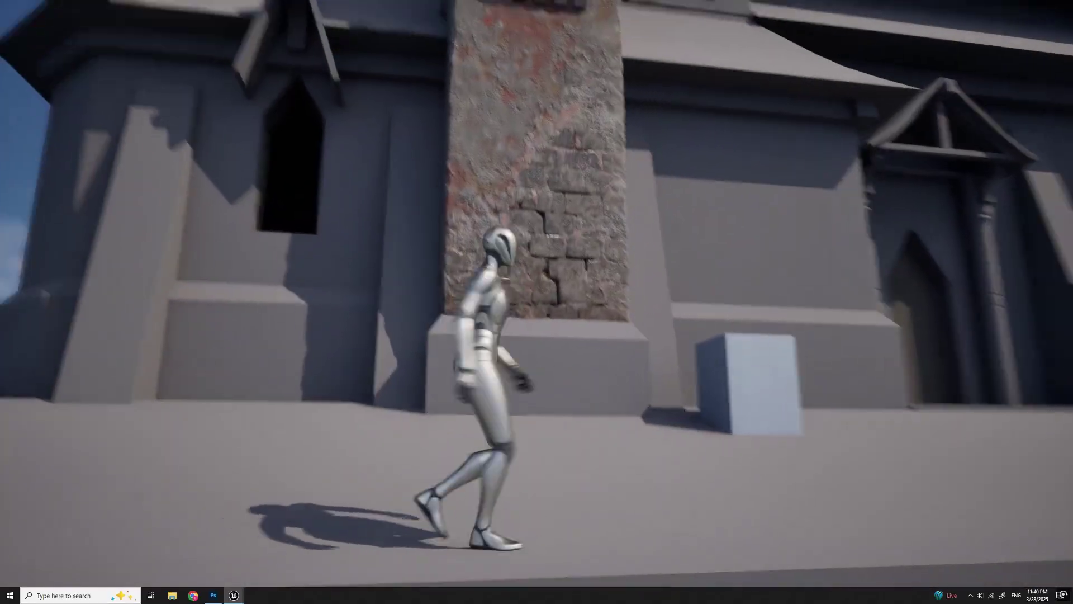
key("Escape")
Step: Examine the exposed bricks, cracks and rounded corner of the column up close and from its front
key("w")
right_click_drag(589, 372, 721, 358)
key("d")
scroll(522, 435, "down", 2)
key("a")
scroll(607, 386, "down", 2)
key("w")
key("a")
scroll(718, 380, "up", 1)
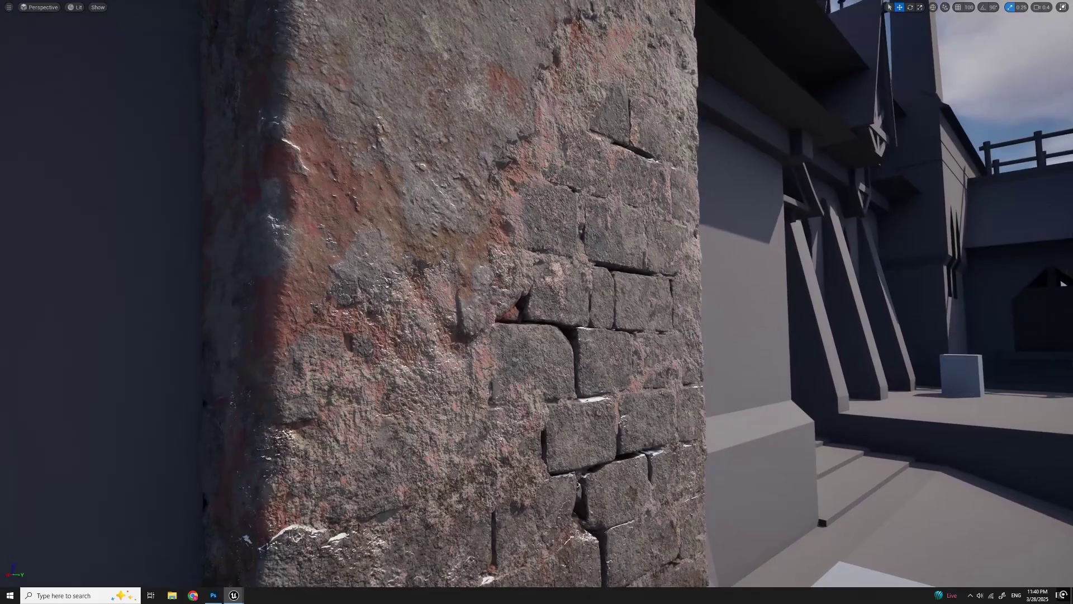
key("s")
right_click_drag(537, 302, 388, 276)
key("d")
scroll(536, 302, "up", 1)
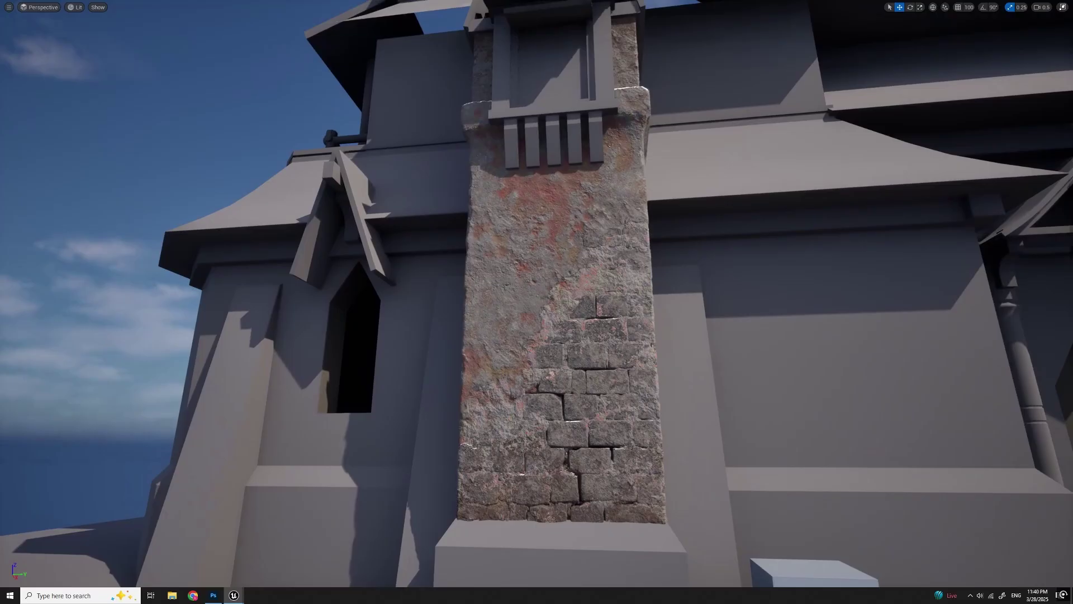
Step: Frame the column's front face and switch the viewport to the Triangles mode of Nanite Visualization
key("d")
right_click_drag(537, 301, 441, 310)
scroll(537, 302, "down", 1)
right_click_drag(586, 382, 590, 404)
key("w")
key("s")
right_click_drag(548, 373, 506, 345)
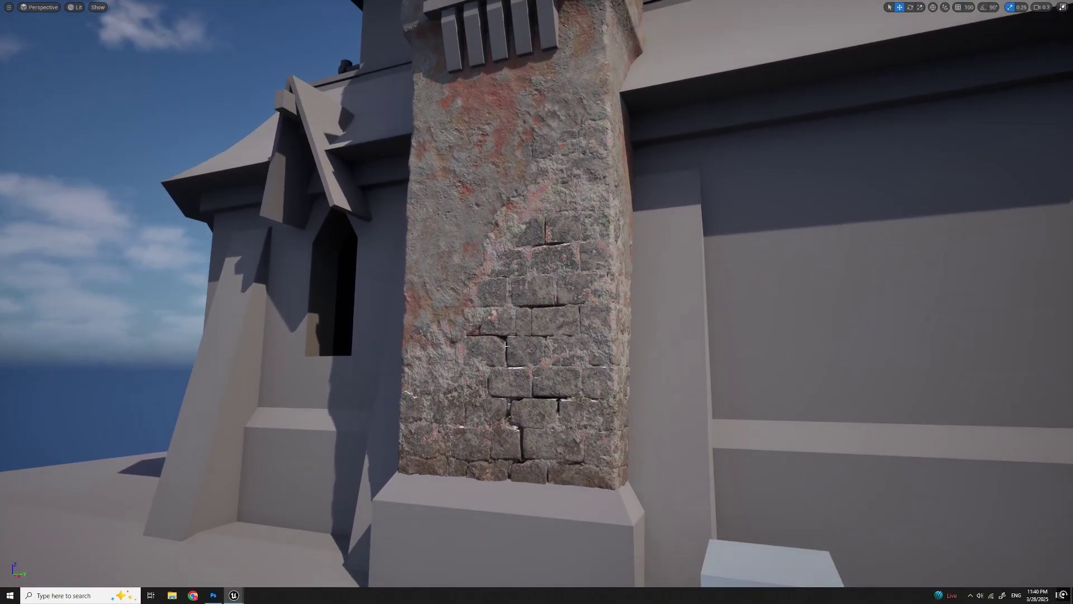
left_click(73, 7)
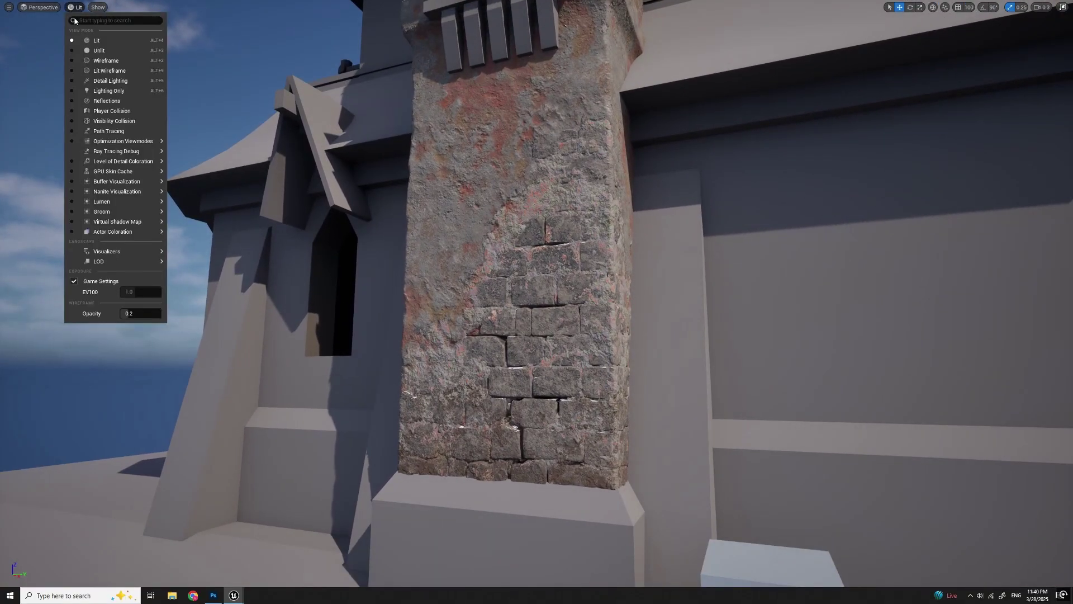
mouse_move(139, 191)
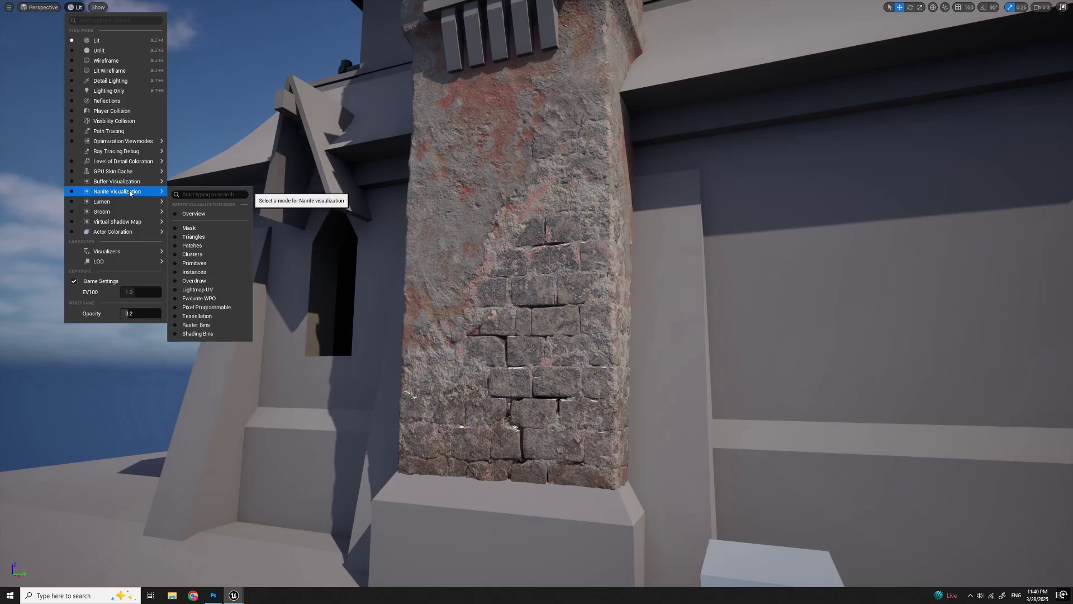
left_click(202, 237)
Step: Compare the column's Nanite triangle density from far away and up close
key("s")
scroll(537, 302, "up", 3)
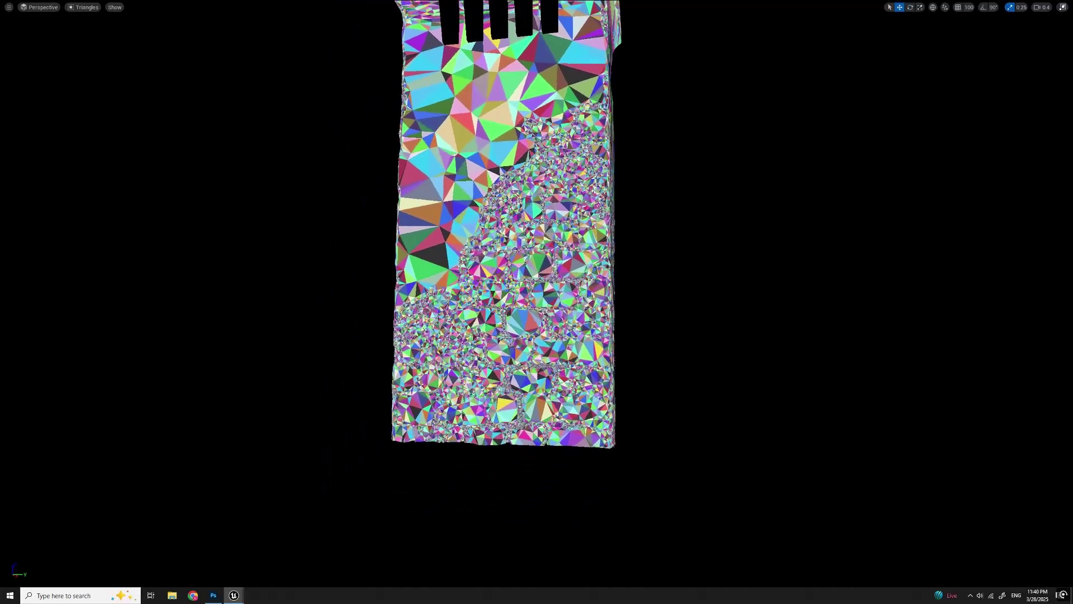
key("s")
scroll(536, 302, "up", 1)
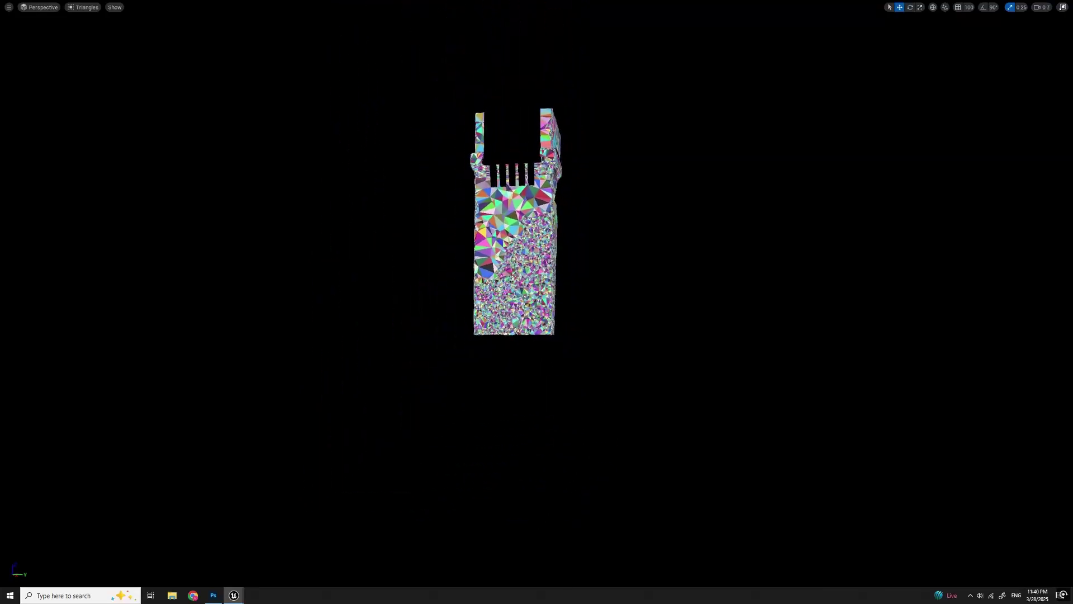
key("s")
scroll(536, 301, "up", 1)
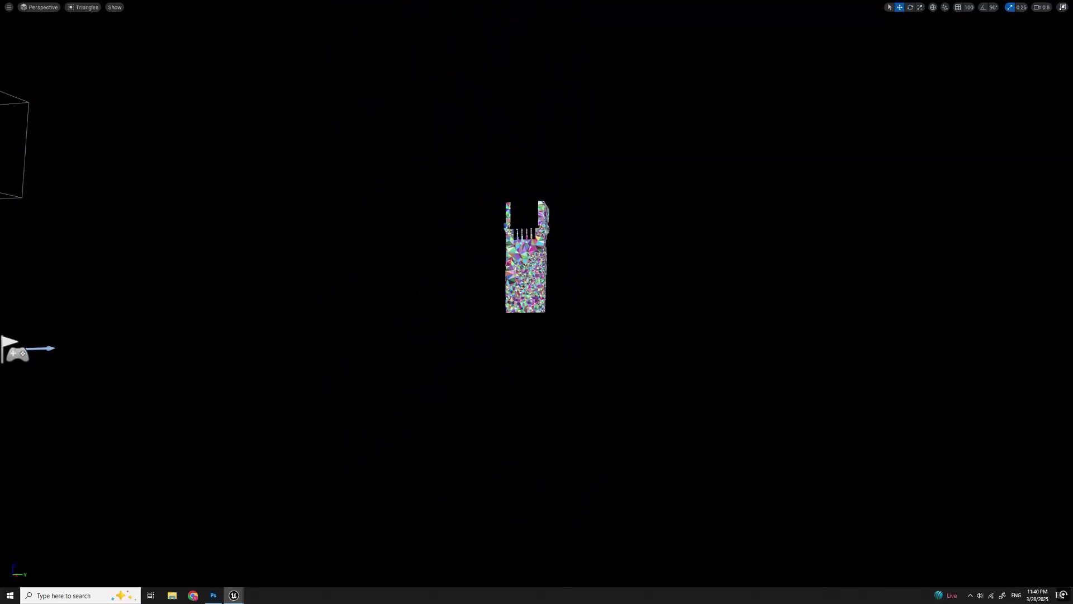
right_click_drag(537, 301, 526, 386)
key("s")
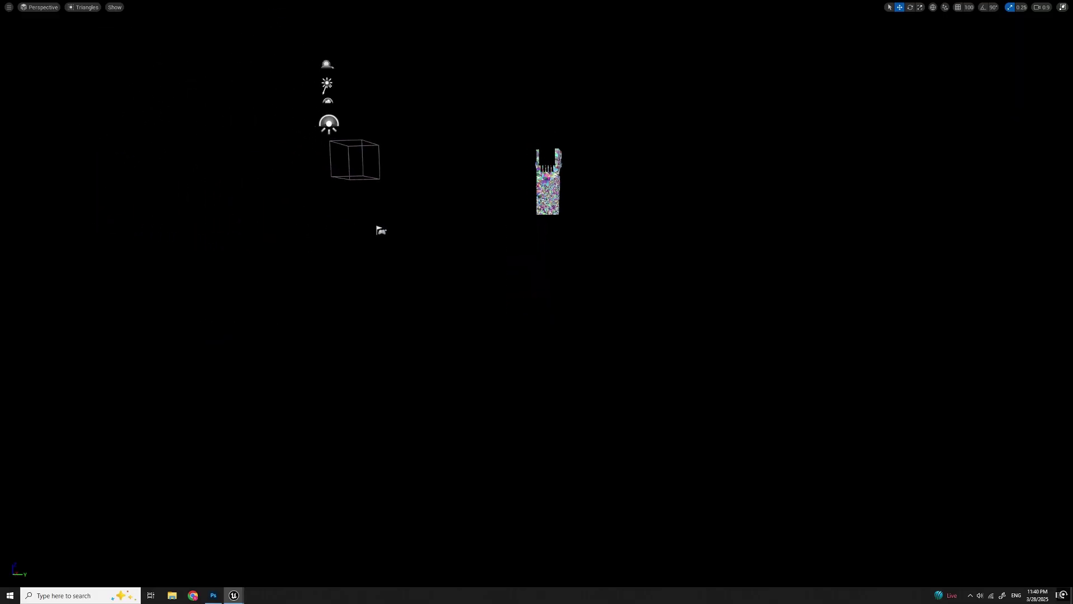
scroll(537, 301, "up", 1)
key("s")
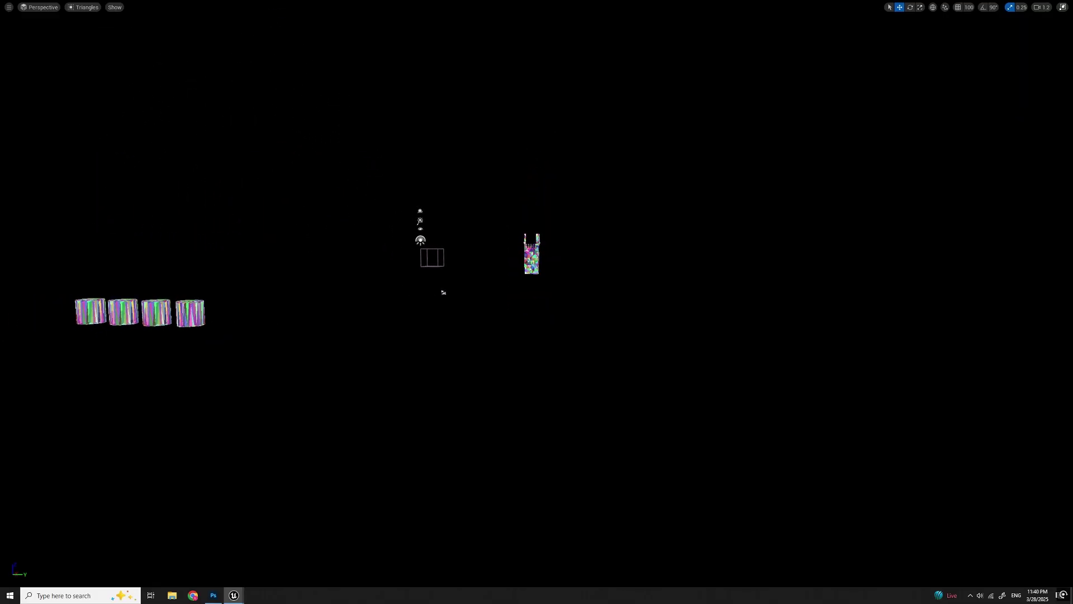
scroll(537, 302, "up", 2)
key("w")
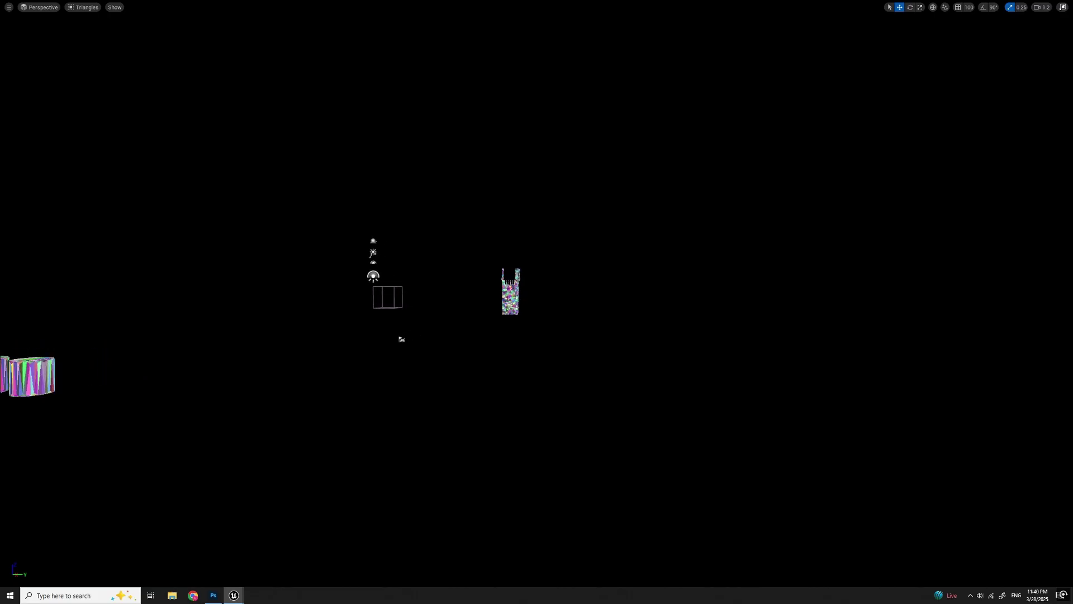
key("w")
scroll(537, 302, "down", 5)
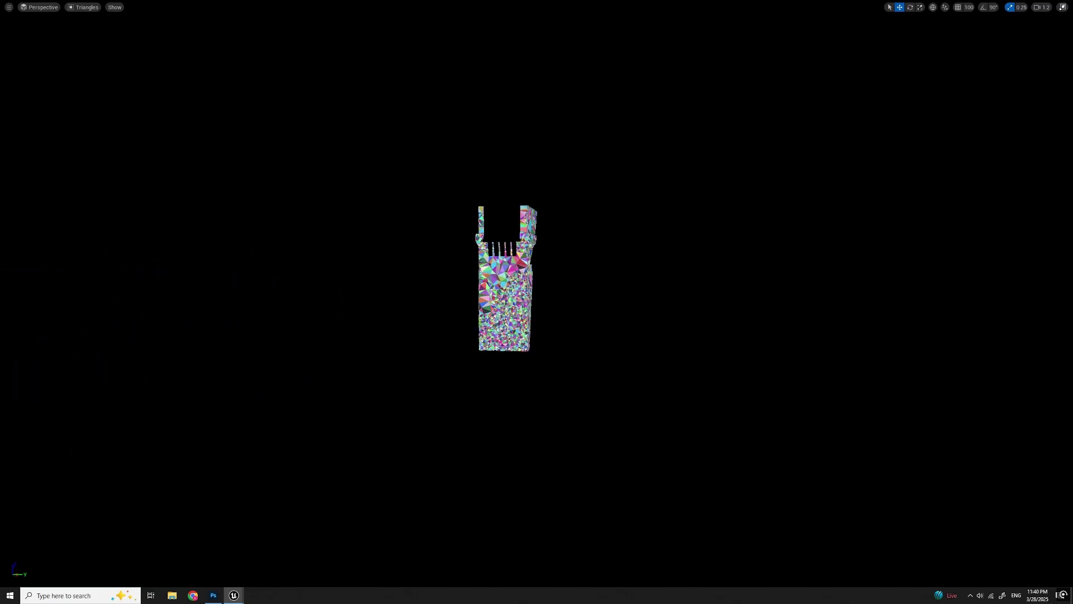
key("d")
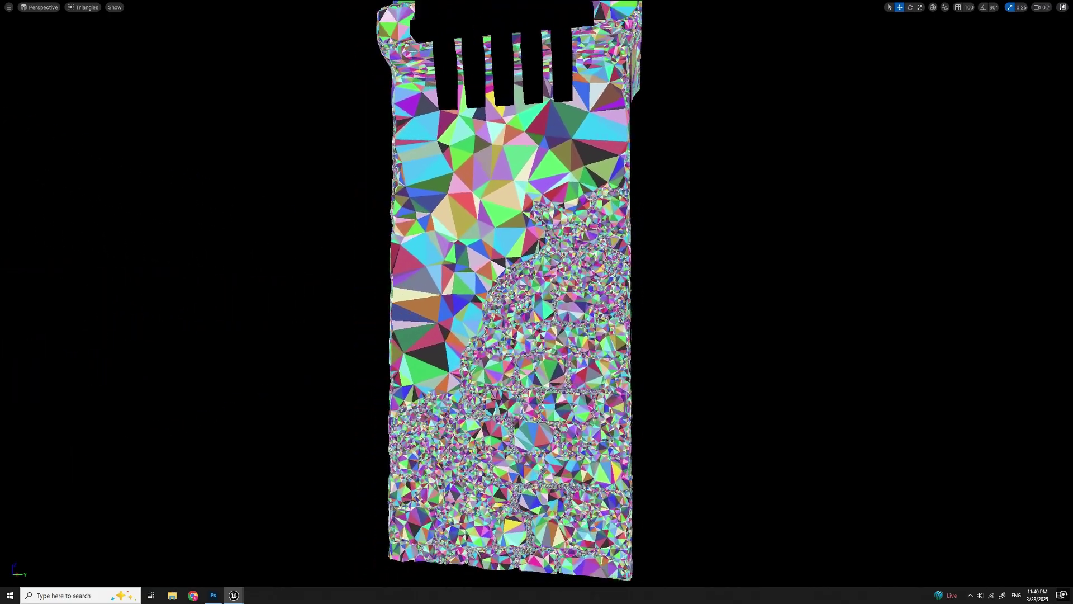
Step: Return the viewport to Lit shading and view the textured column from its corner and front
left_click(85, 7)
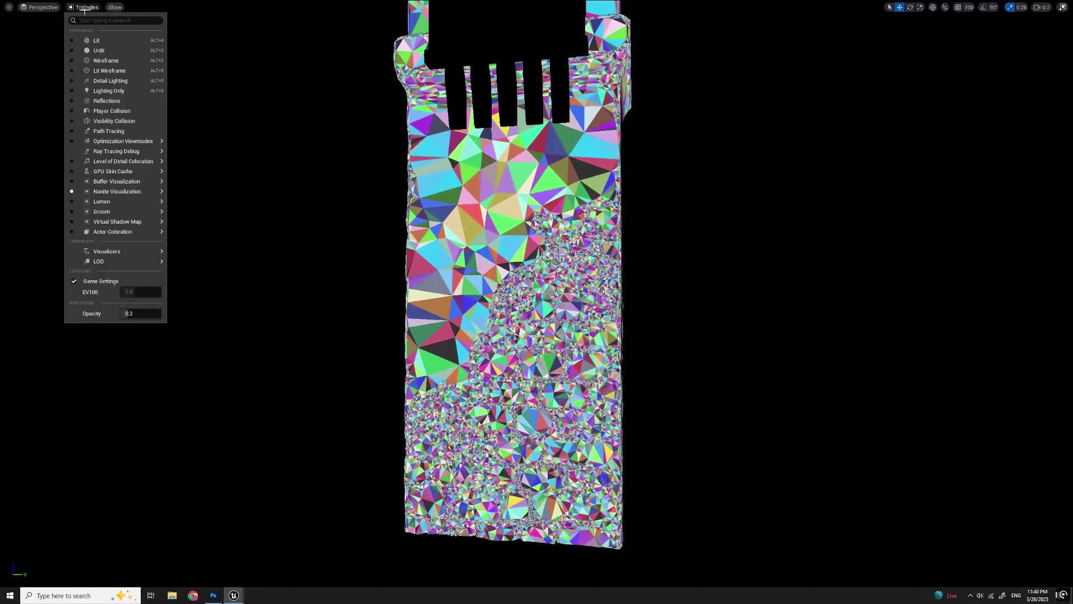
left_click(96, 41)
key("w")
key("d")
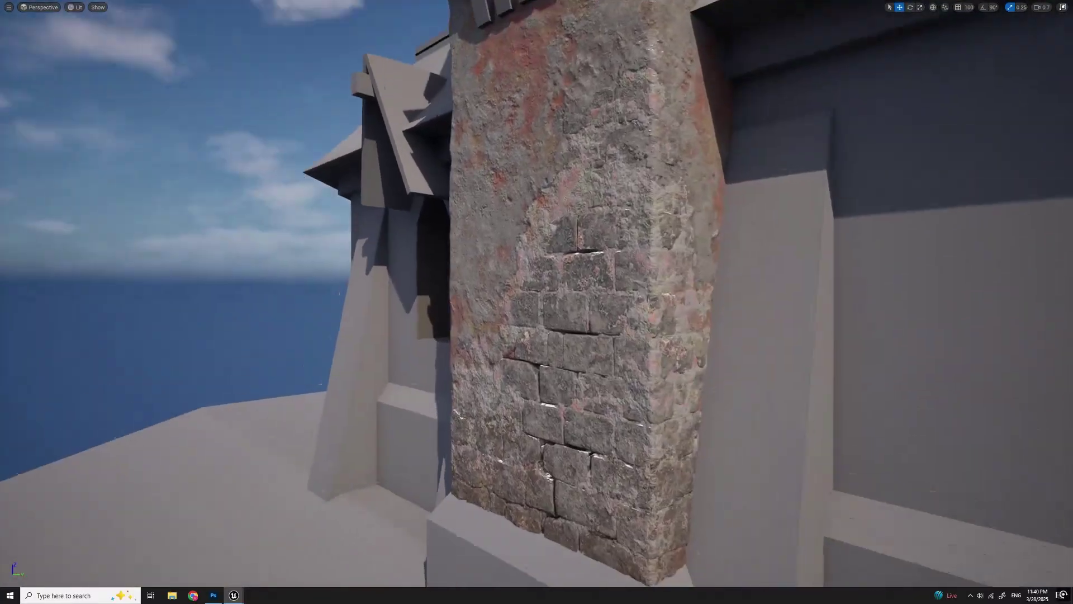
key("a")
key("s")
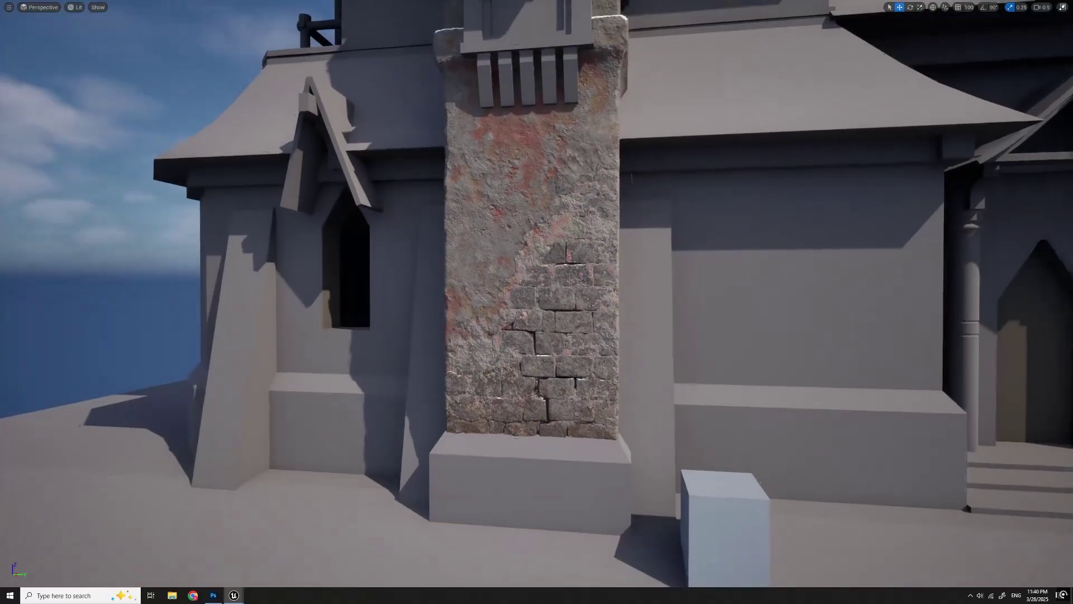
scroll(537, 302, "up", 4)
key("s")
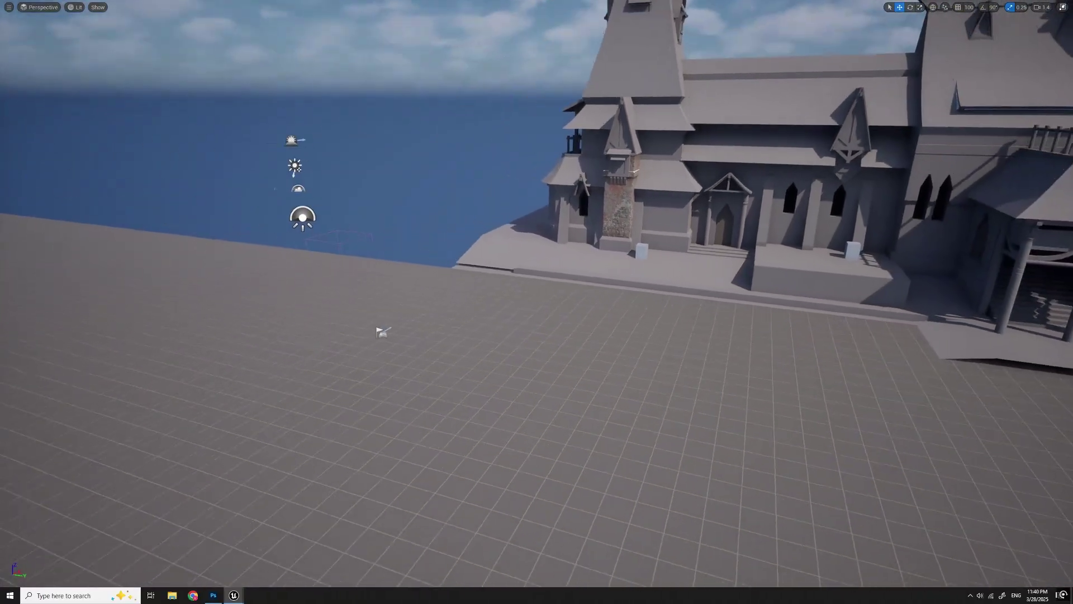
left_click(306, 143)
key("d")
right_click_drag(602, 302, 550, 311)
key("s")
key("e")
left_click_drag(331, 168, 382, 163)
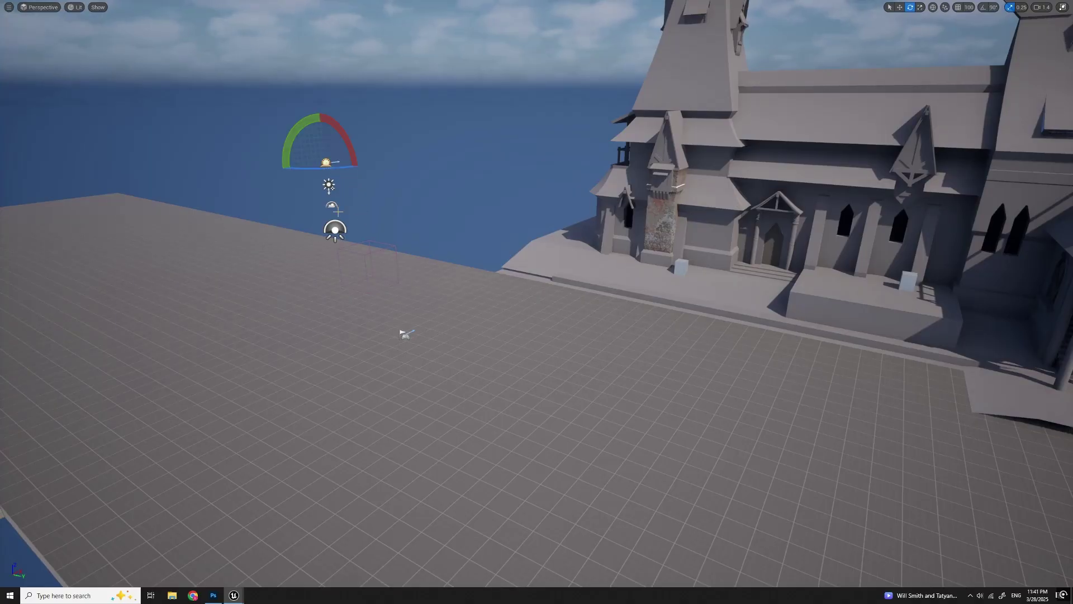
key("ctrl+z")
Step: Select the directional light beside the cottage and restore the full editor layout
left_click(328, 184)
key("w")
right_click_drag(328, 185, 355, 193)
key("s")
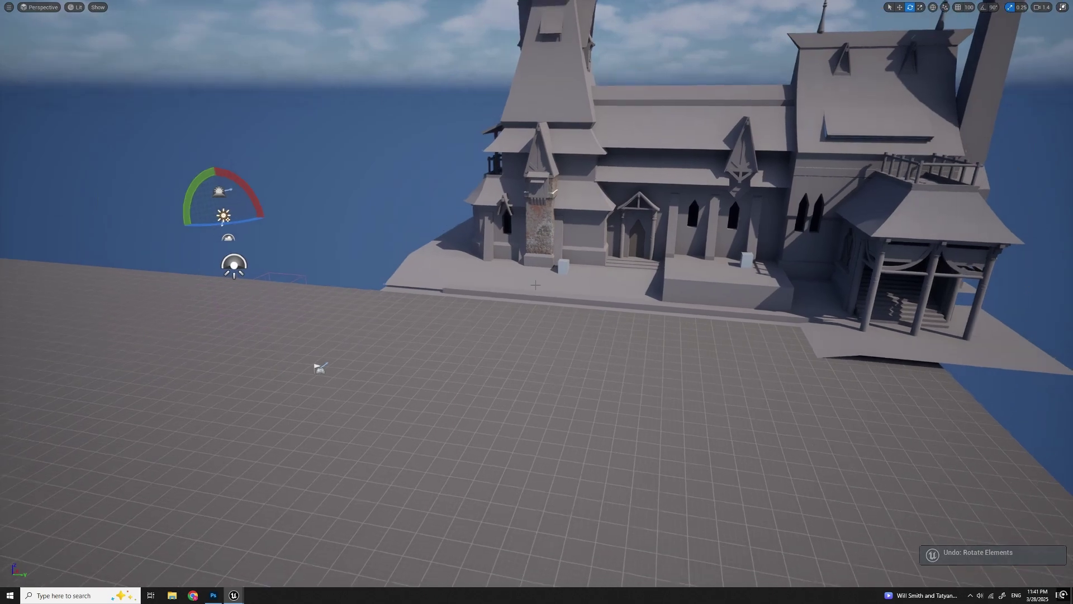
key("F11")
Step: Undo a trial rotation of the directional light and copy all properties of its Transform category
mouse_move(350, 262)
left_mouse_down()
mouse_move(290, 268)
mouse_move(340, 266)
left_mouse_up()
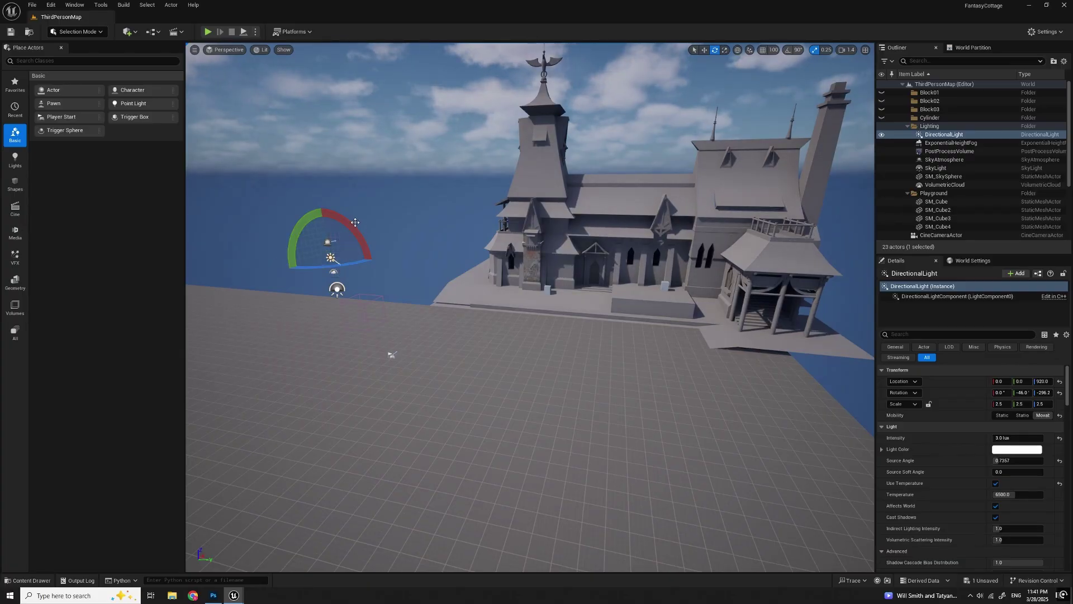
key("ctrl+z")
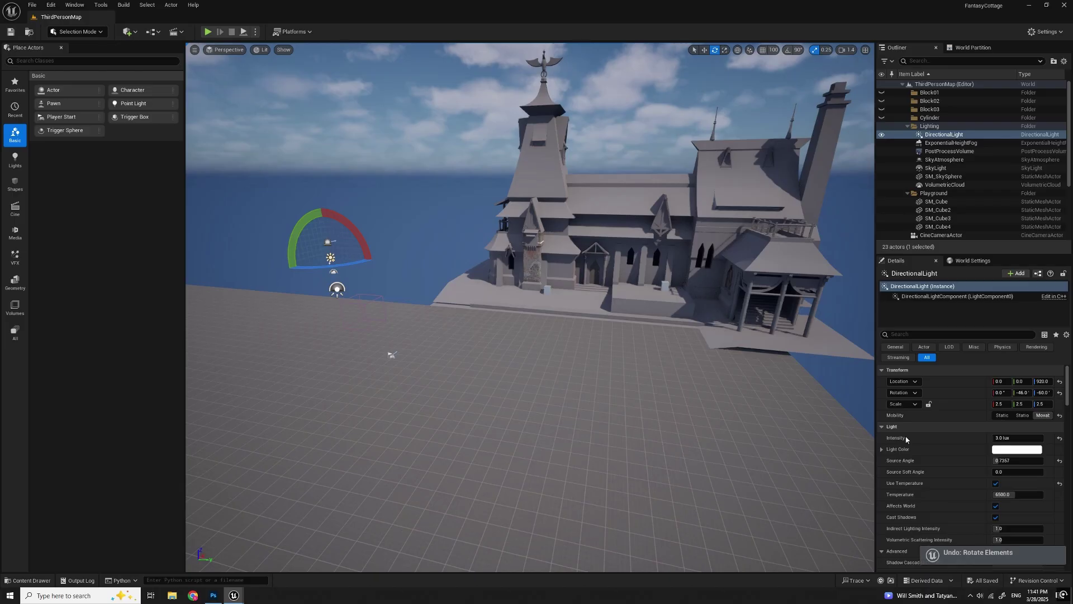
right_click(935, 370)
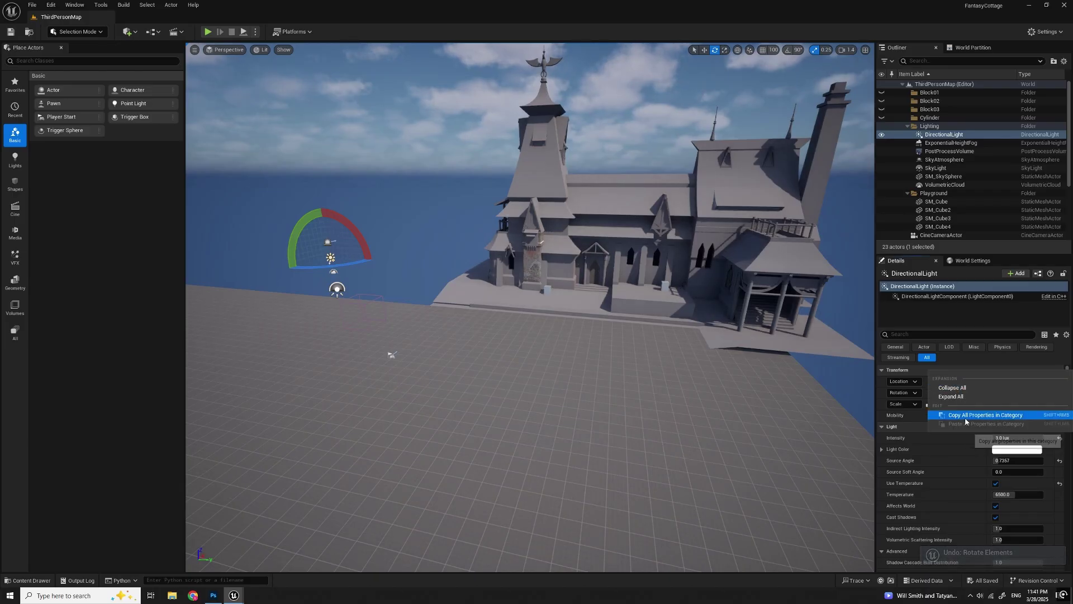
left_click(986, 415)
Step: Rotate the directional light to about -12.6°, -14.4°, -286° and inspect the column's brick relief up close
left_click_drag(331, 267, 337, 261)
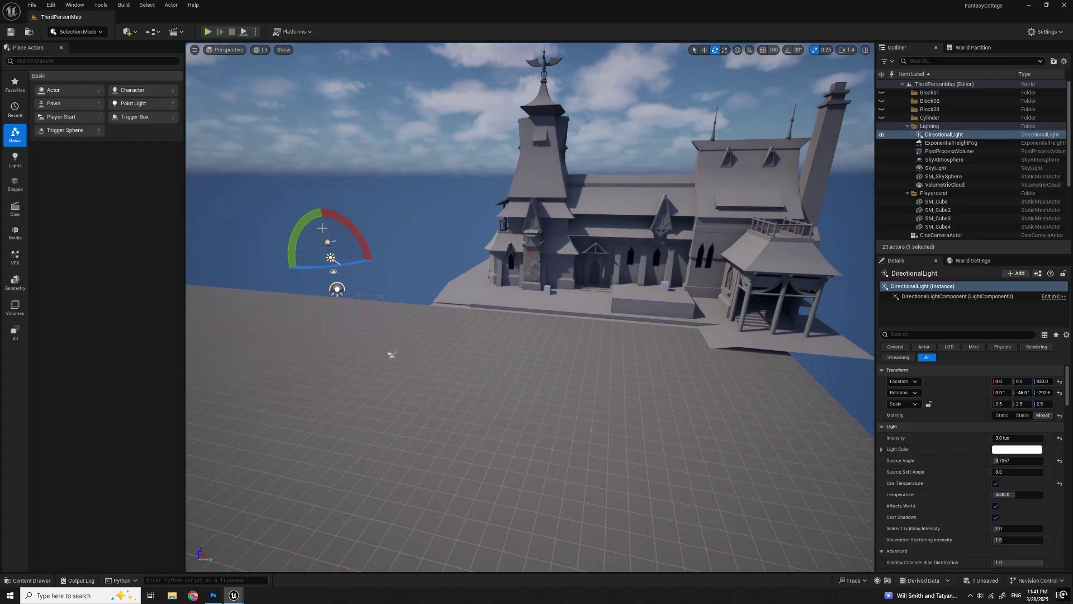
left_click_drag(330, 212, 297, 215)
right_click_drag(296, 215, 313, 143)
key("w")
scroll(293, 209, "down", 8)
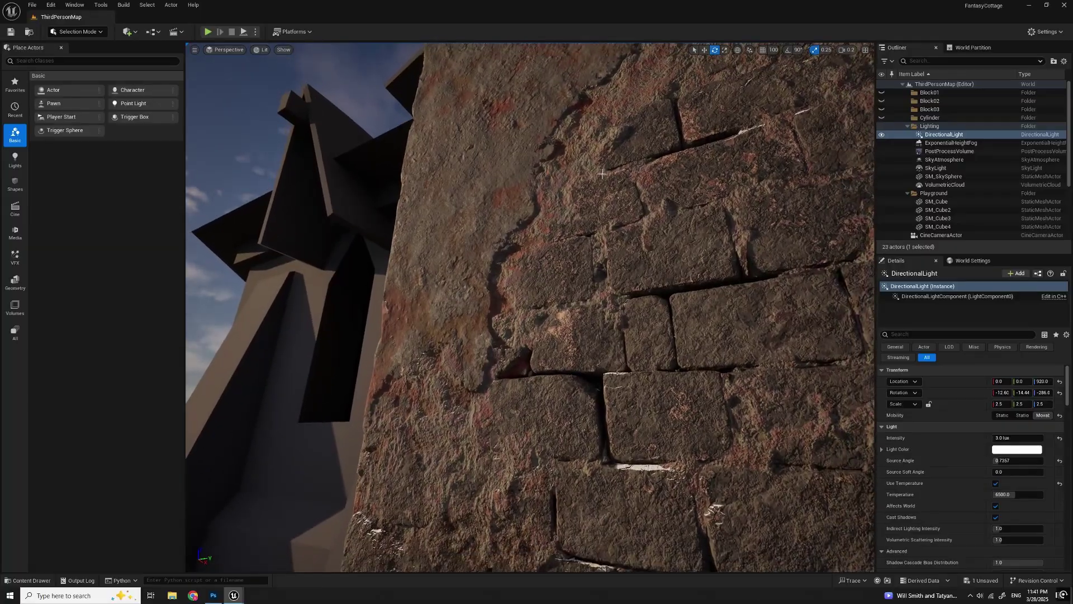
key("s")
right_click_drag(497, 279, 484, 277)
scroll(498, 279, "up", 2)
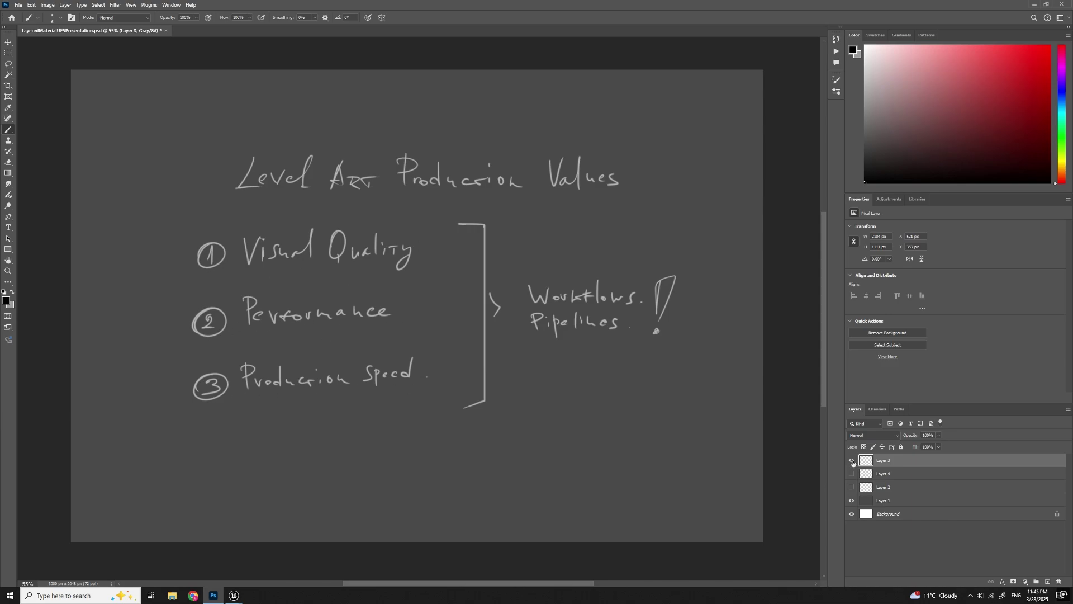
Step: Hide the production values notes on Layer 3 and show Layer 2 in the presentation
left_click(852, 460)
left_click(852, 487)
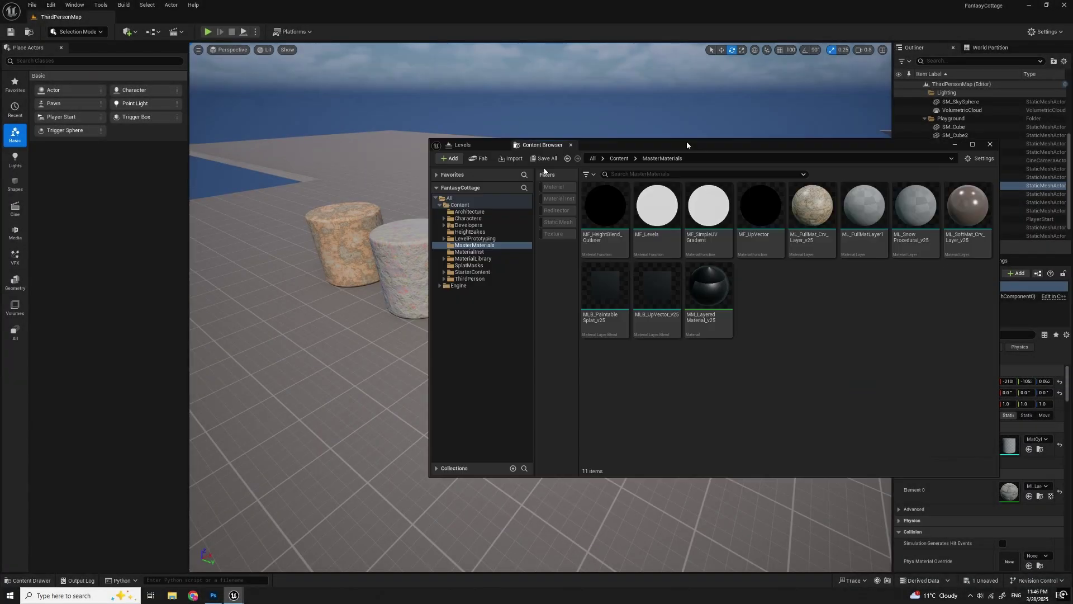
Step: Enlarge and reposition the Content Browser window showing the MasterMaterials folder
mouse_move(686, 141)
left_mouse_down()
mouse_move(570, 175)
mouse_move(581, 195)
left_mouse_up()
left_click_drag(322, 189, 299, 114)
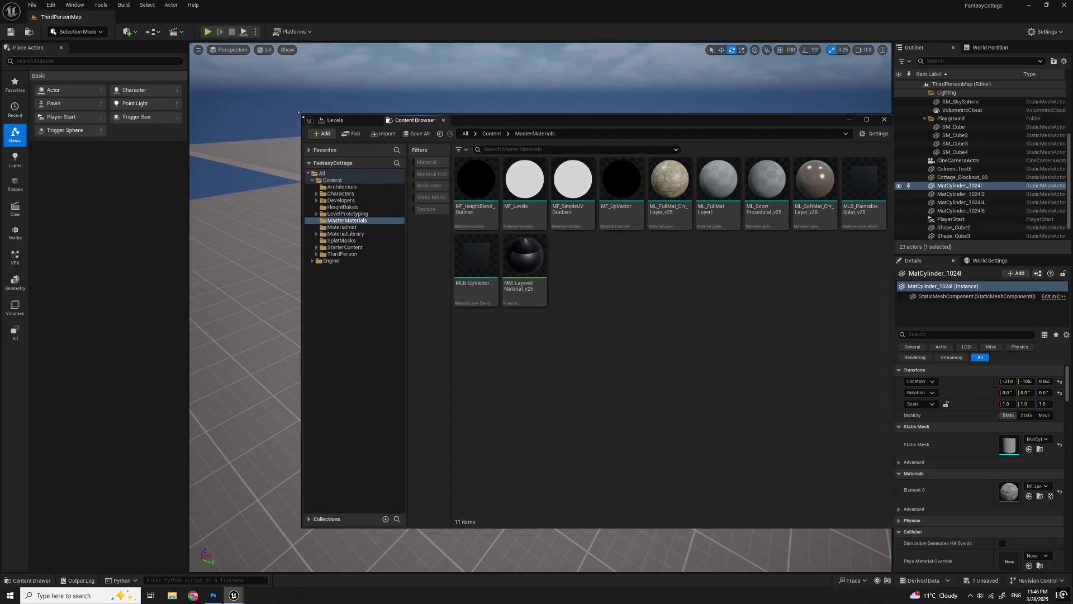
left_click_drag(510, 120, 519, 122)
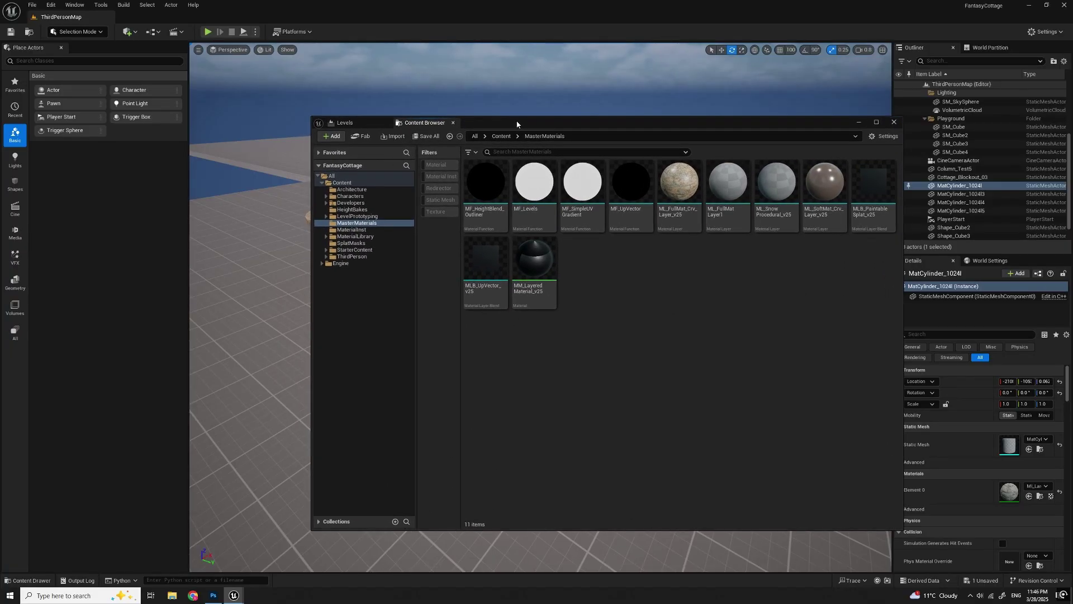
Step: Examine the material creation options and the existing material layer, layer blend and master material assets in the MasterMaterials folder
right_click(618, 291)
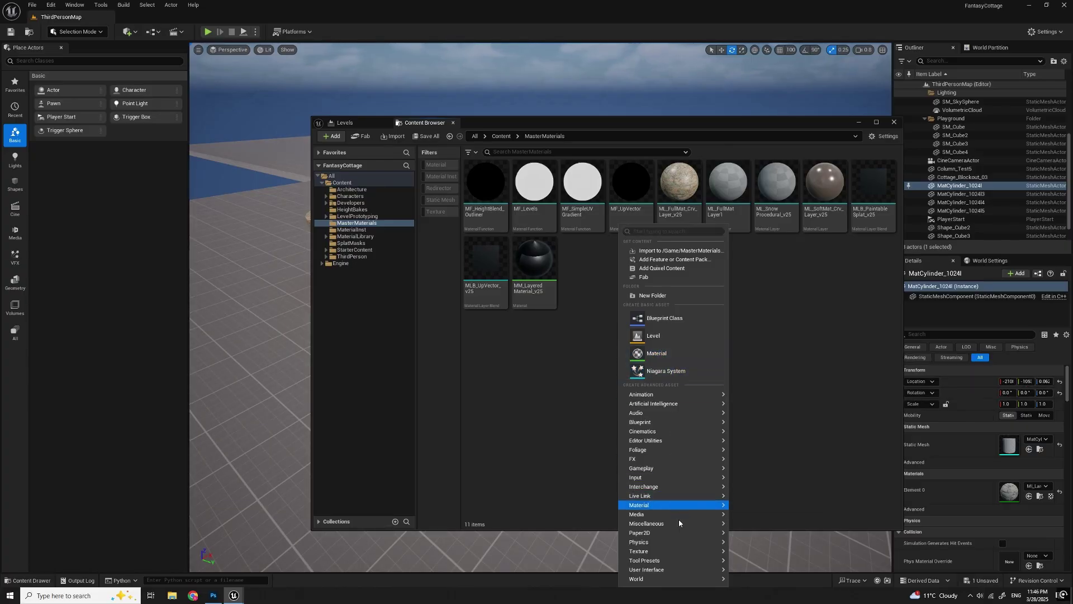
mouse_move(672, 507)
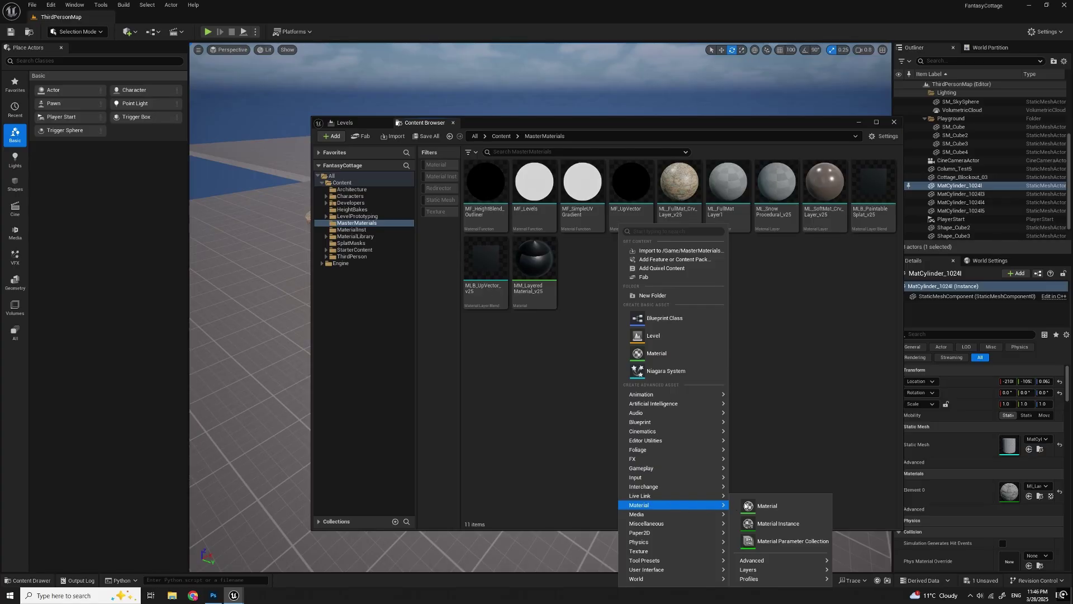
mouse_move(788, 565)
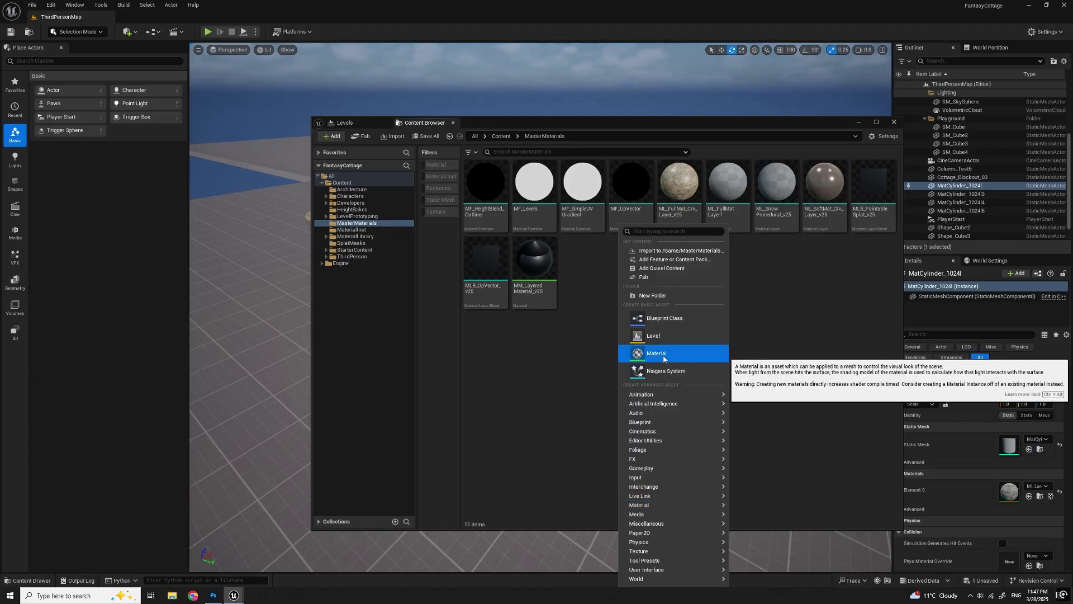
left_click(840, 299)
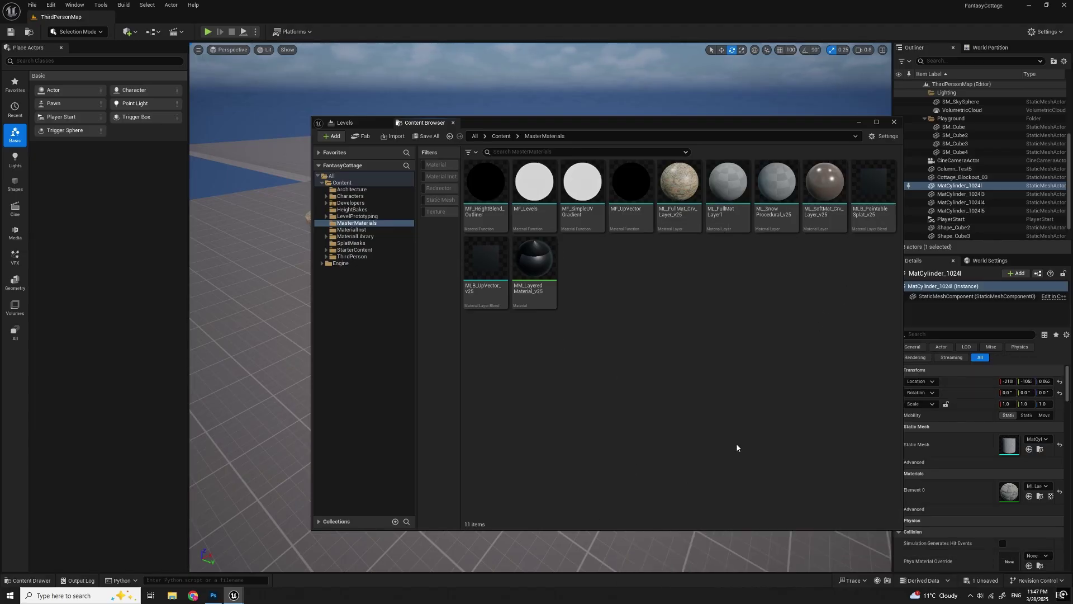
mouse_move(813, 233)
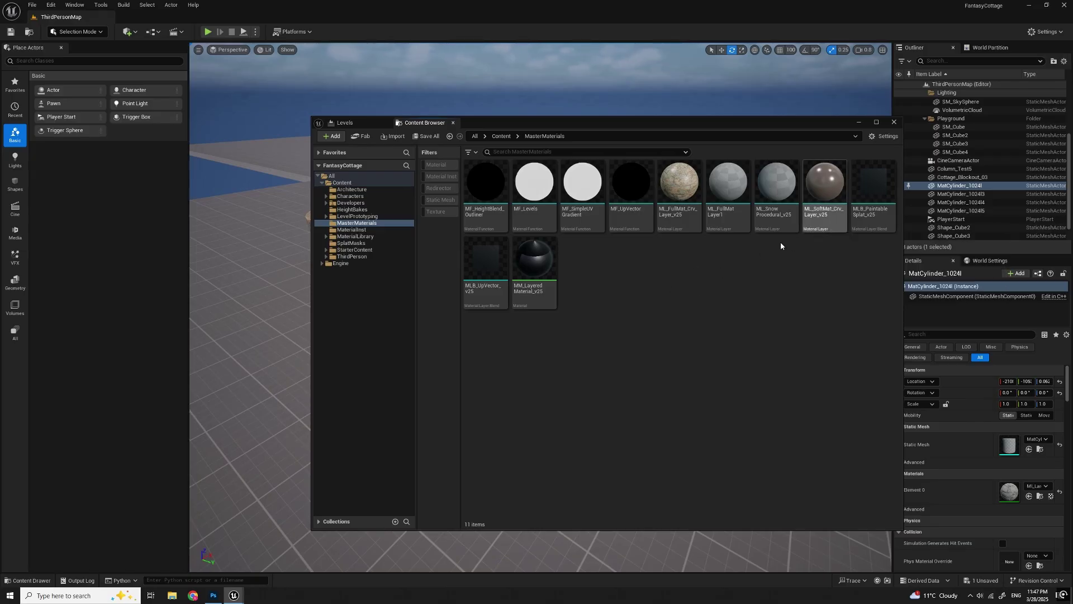
mouse_move(678, 230)
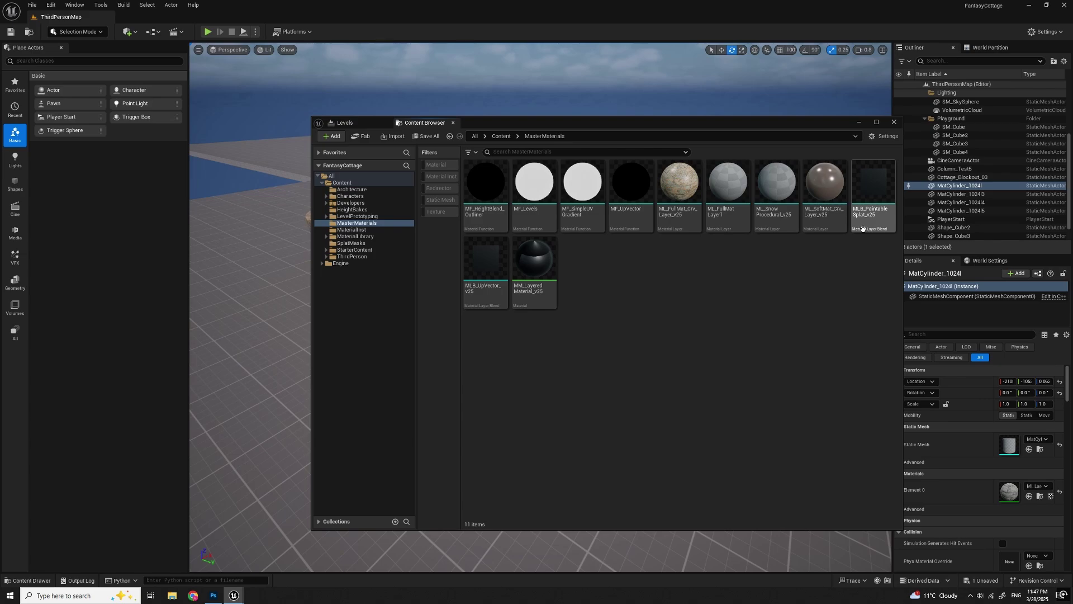
mouse_move(888, 229)
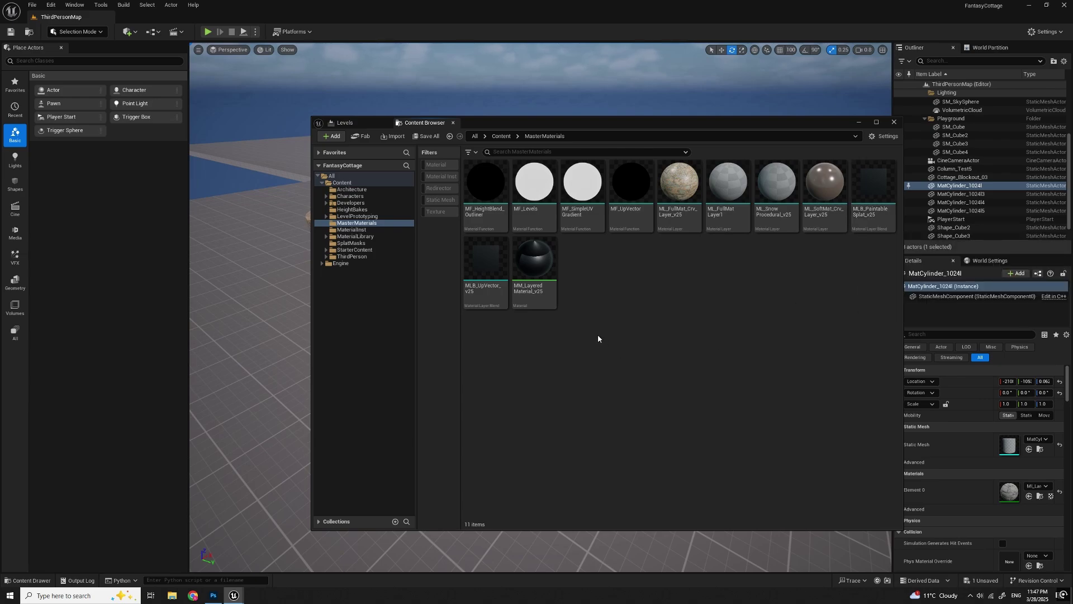
mouse_move(517, 307)
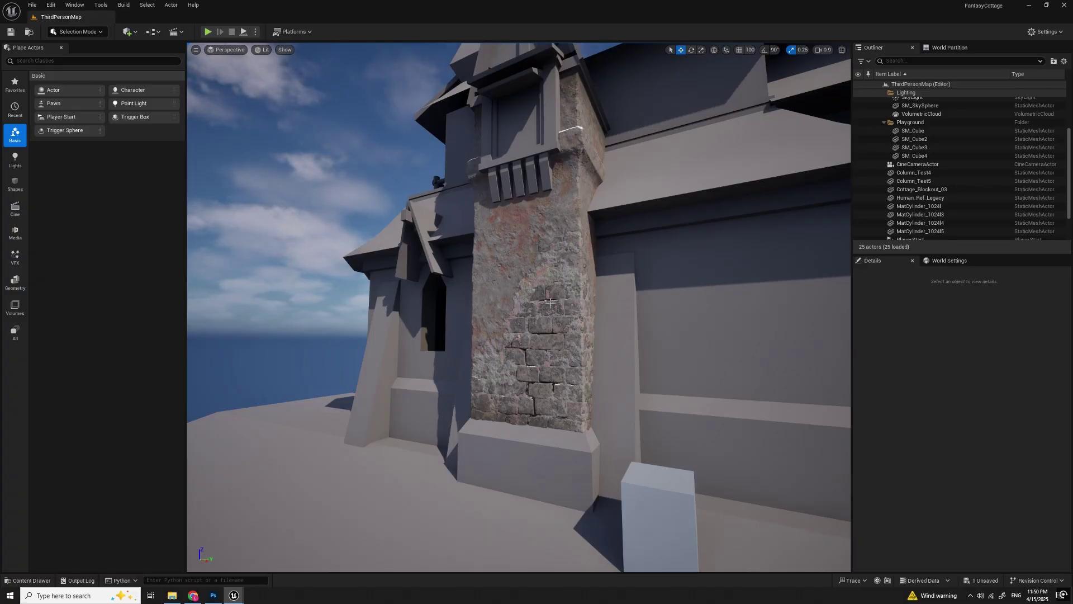
Step: Frame the brick and plaster column up close and select it
mouse_move(599, 342)
right_mouse_down()
mouse_move(600, 355)
mouse_move(602, 335)
mouse_move(593, 341)
right_mouse_up()
key("w")
scroll(603, 335, "down", 2)
key("s")
key("w")
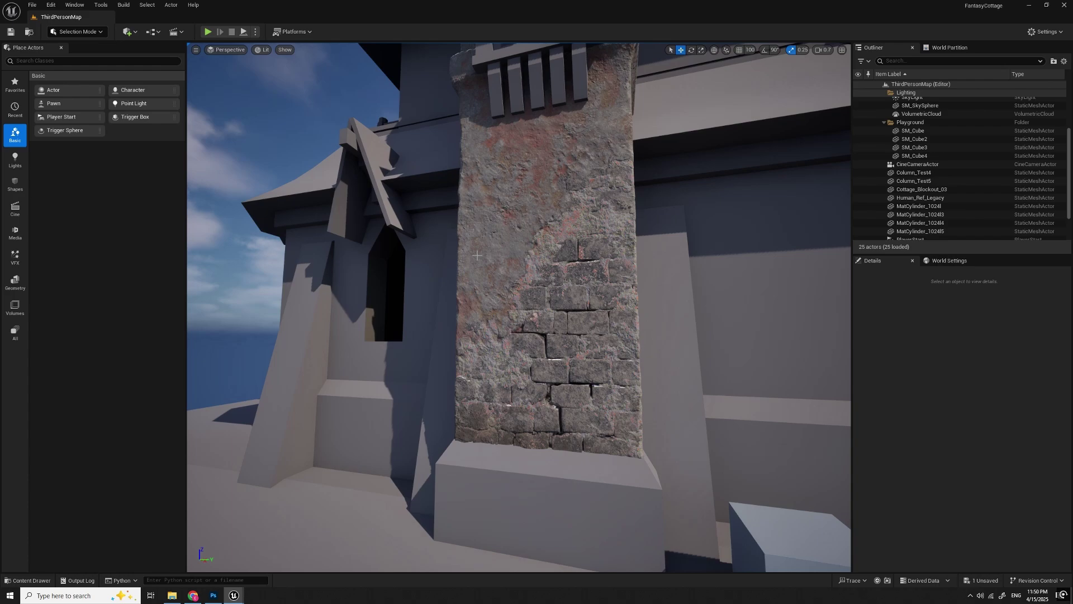
left_click(623, 341)
Step: Bring the Content Browser over the viewport and open the ML_FullMat_Crv_Layer_v25 material layer beside the column
left_click_drag(706, 150, 466, 202)
left_click(419, 264)
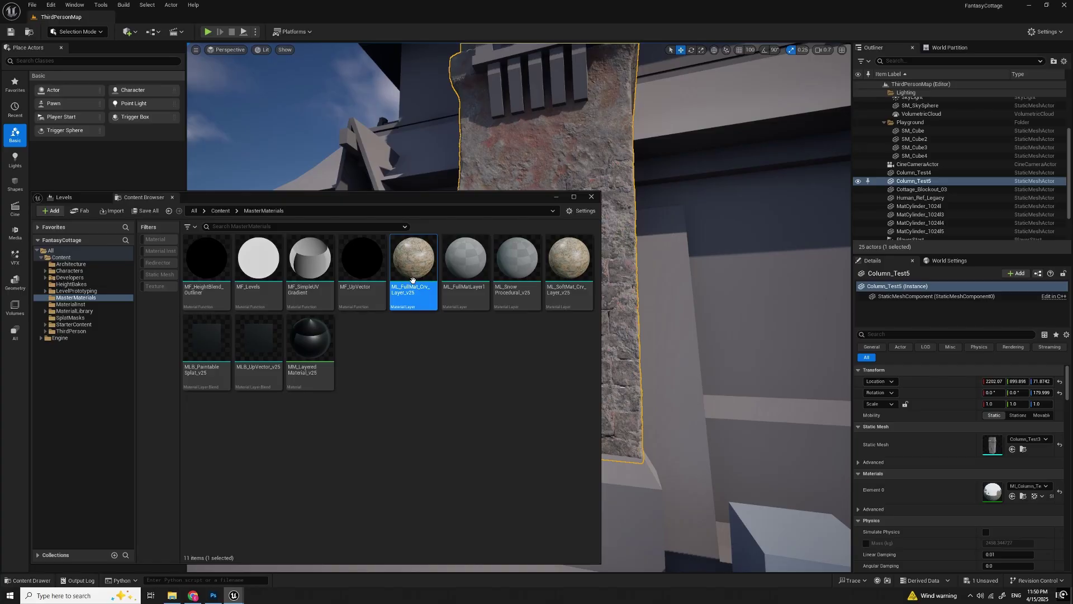
left_click_drag(1072, 103, 508, 141)
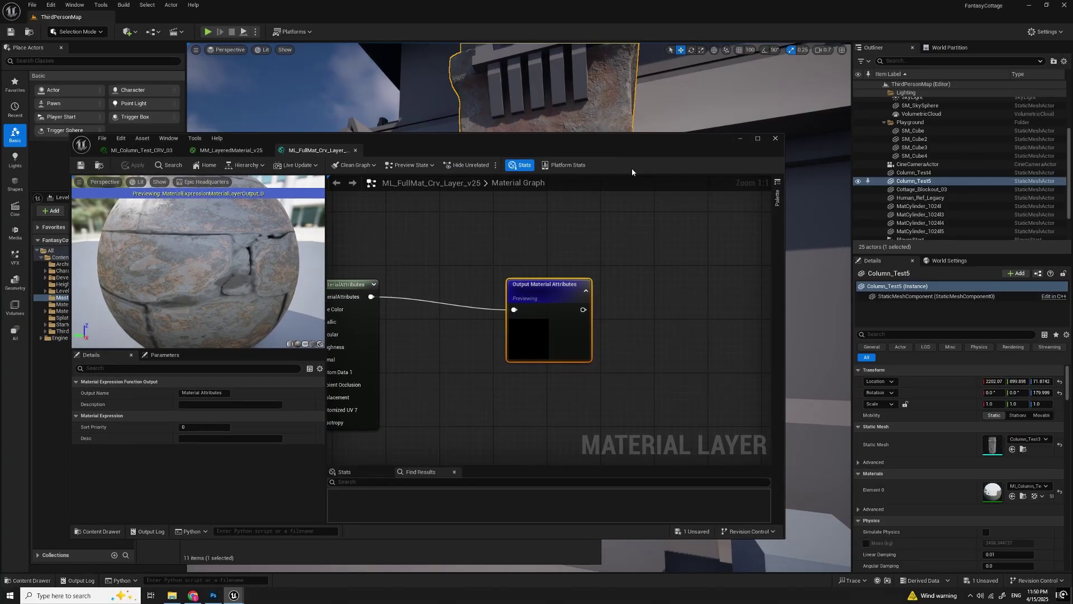
Step: Examine the material layer's node graph from its output attributes back to the texture and parameter groups
scroll(625, 309, "down", 8)
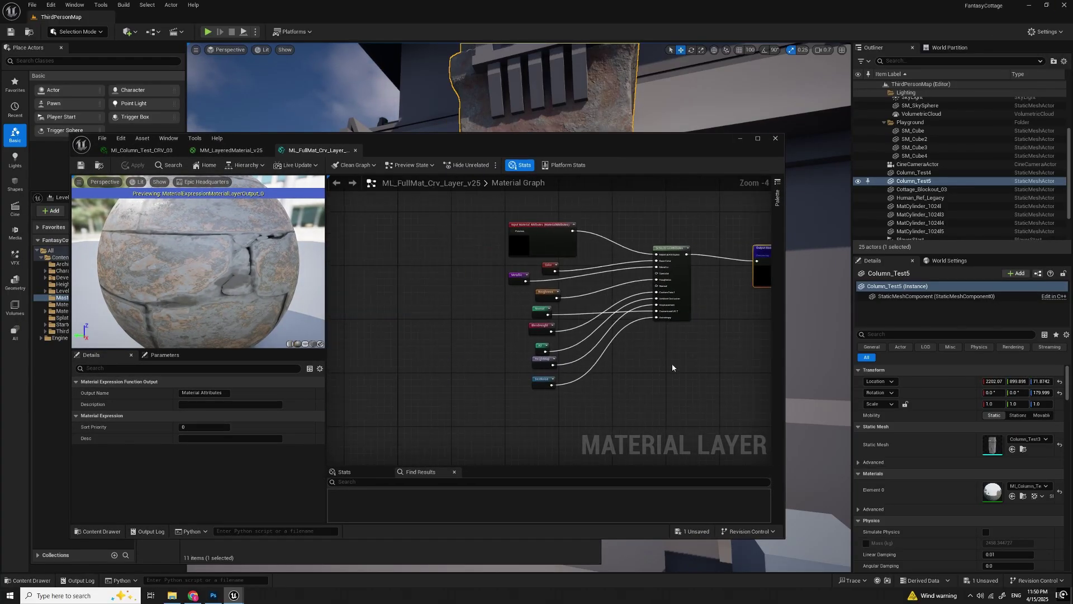
right_click_drag(522, 367, 622, 290)
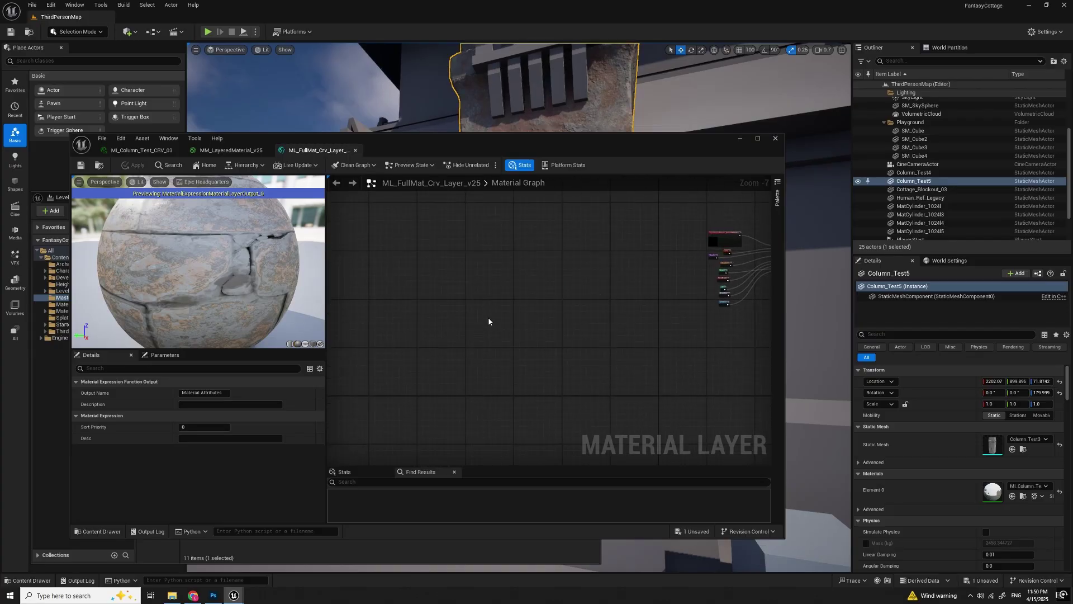
right_click_drag(488, 319, 770, 299)
scroll(481, 307, "up", 4)
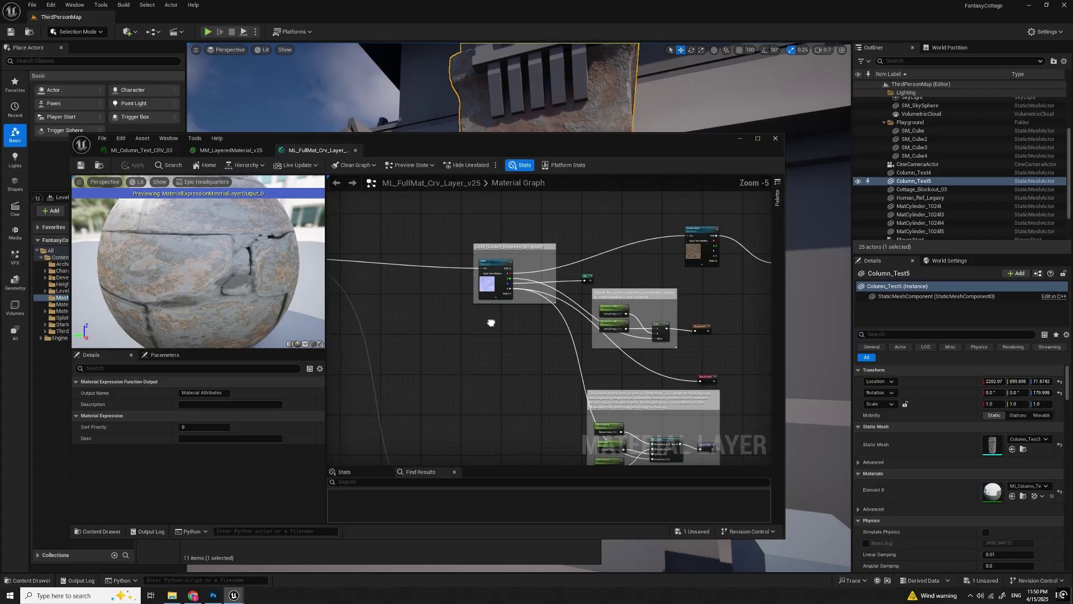
scroll(498, 338, "down", 2)
right_click_drag(505, 271, 488, 205)
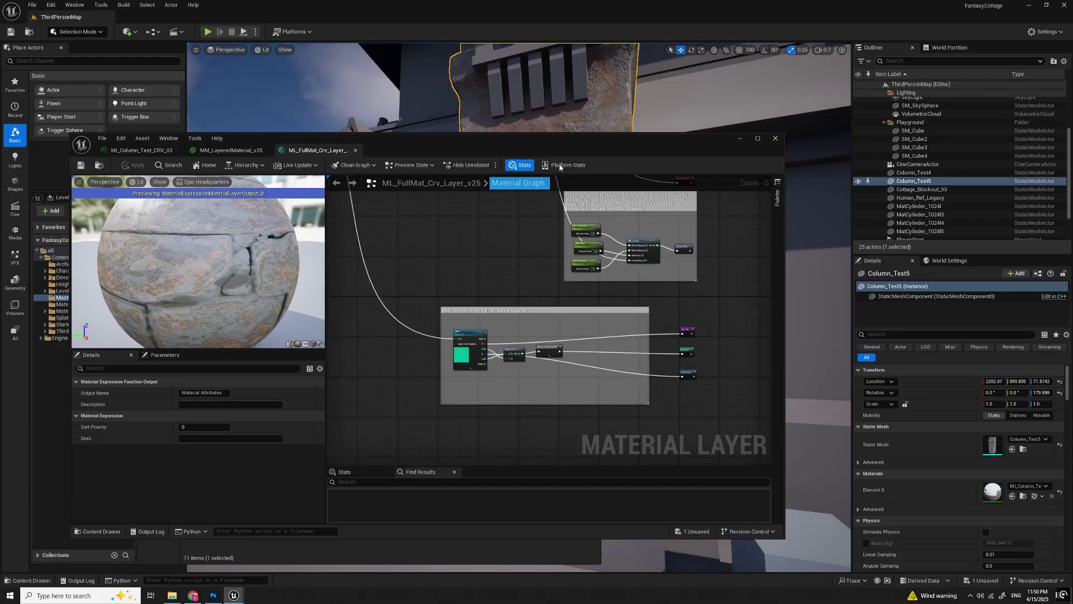
Step: Move the Content Browser and material editor windows off the column and bring the material graph back over the viewport
left_click_drag(571, 141, 595, 338)
left_click_drag(522, 198, 452, 333)
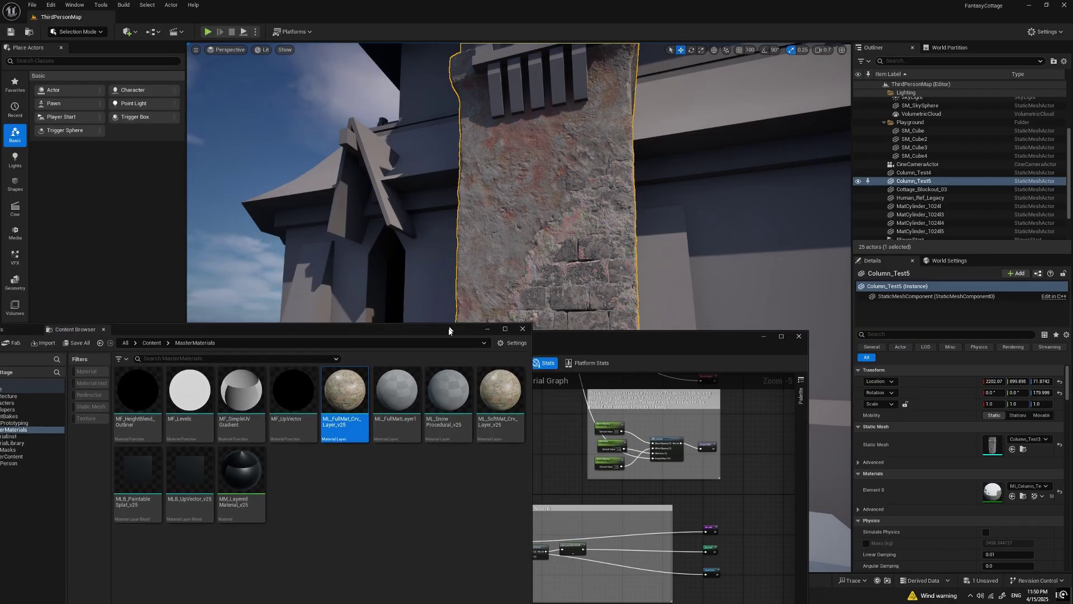
left_click_drag(615, 348, 575, 140)
scroll(472, 280, "down", 3)
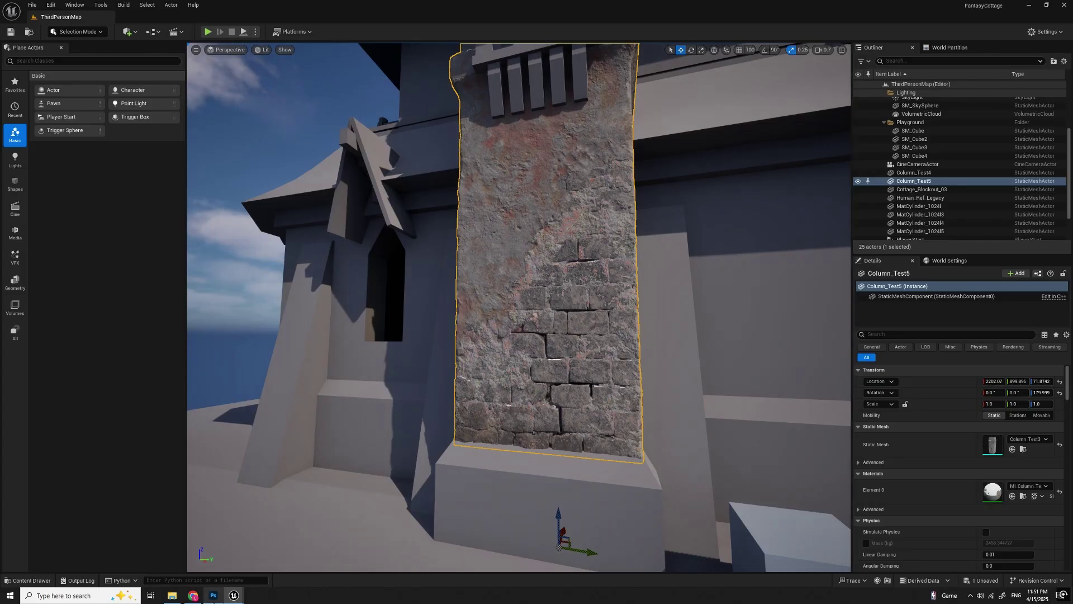
Step: Switch to Photoshop, show Layer 6, and examine its brick, plaster and mask blend sketch beside the Layered Materials diagram
left_click(212, 596)
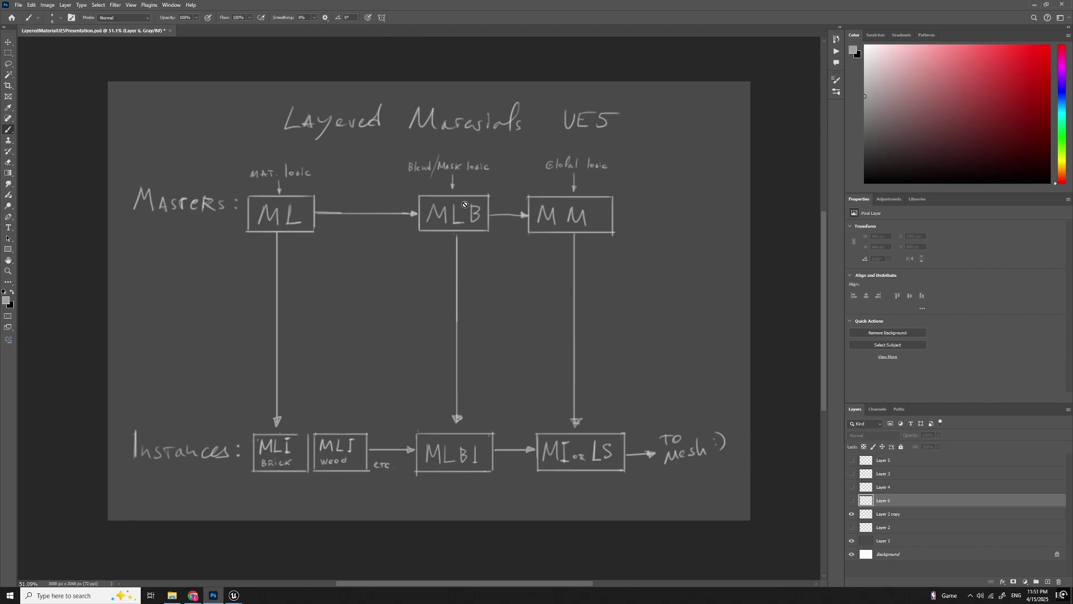
left_click(853, 501)
scroll(605, 363, "right", 3, "ctrl")
scroll(606, 363, "up", 2, "alt")
scroll(606, 363, "up", 4, "alt")
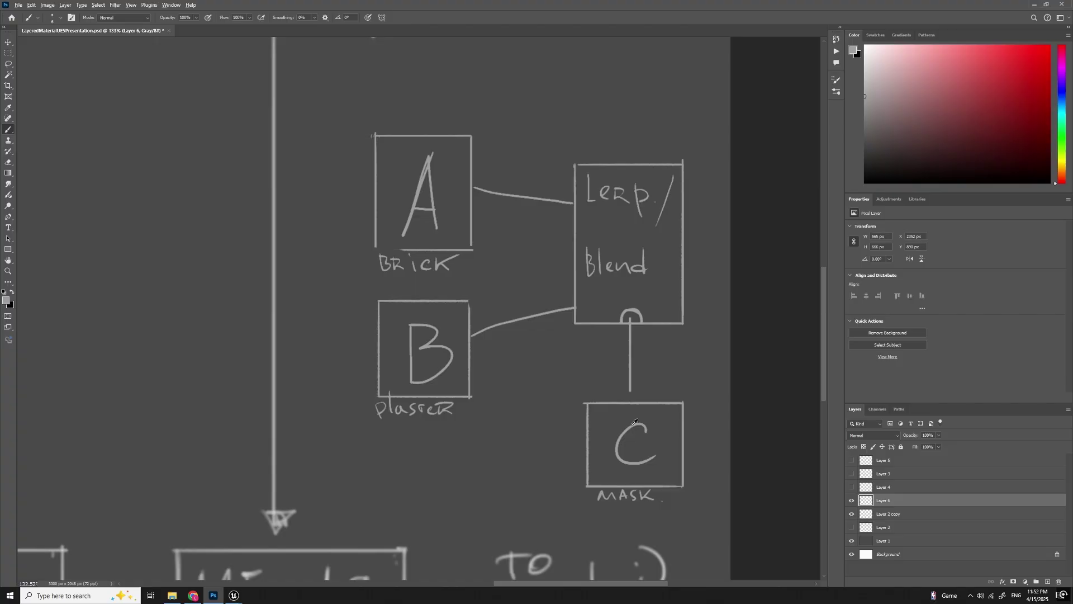
scroll(635, 421, "down", 3, "alt")
scroll(240, 171, "down", 2, "alt")
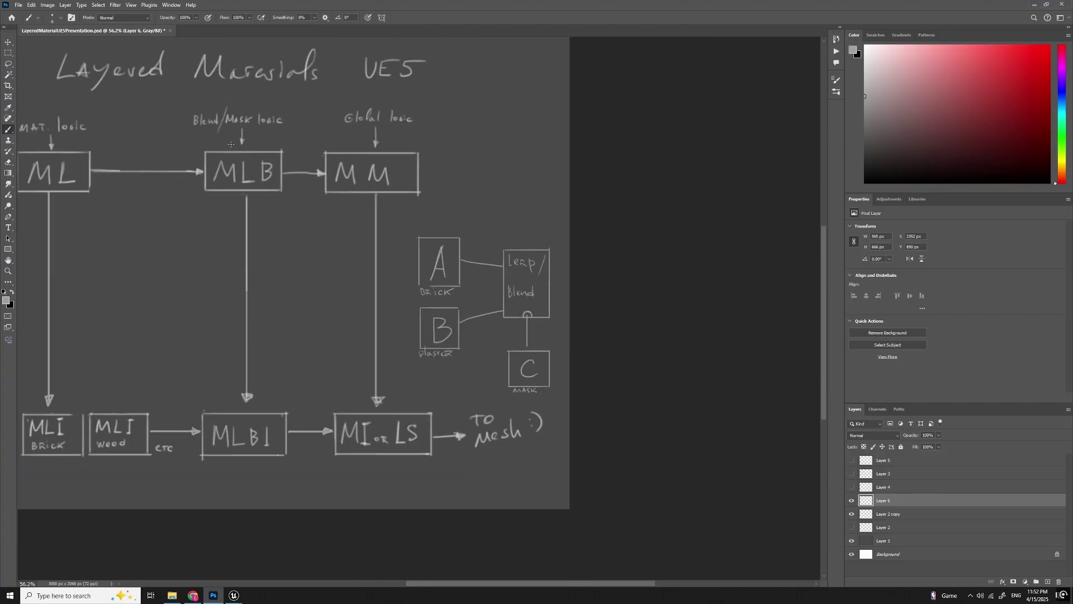
Step: Switch from the Layered Materials diagram to Unreal Editor and open the MM_LayeredMaterial_v25 master material from the MasterMaterials folder
key("ctrl+0")
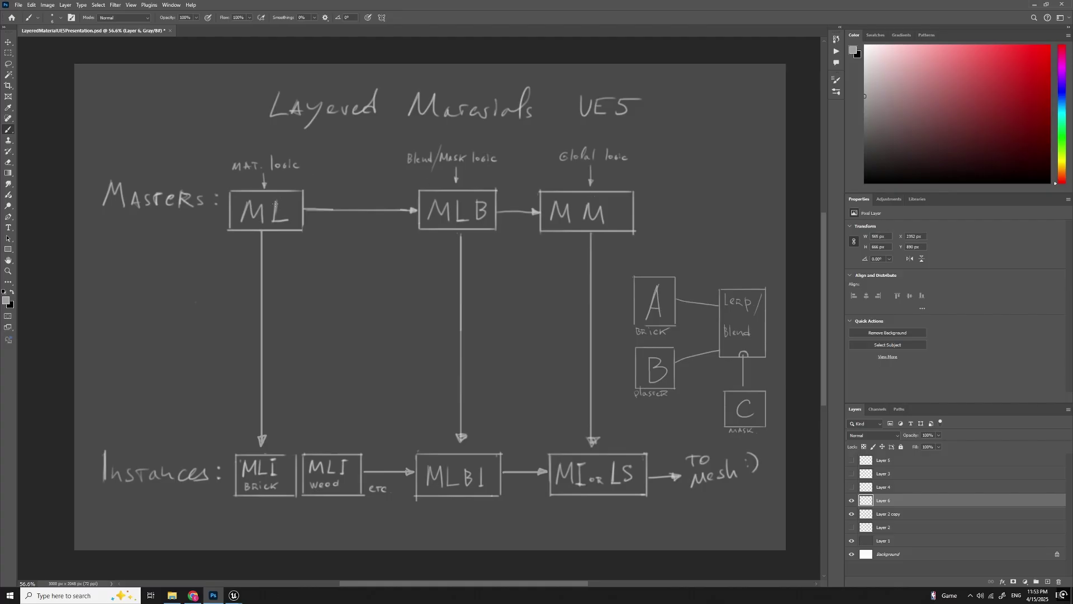
mouse_move(233, 596)
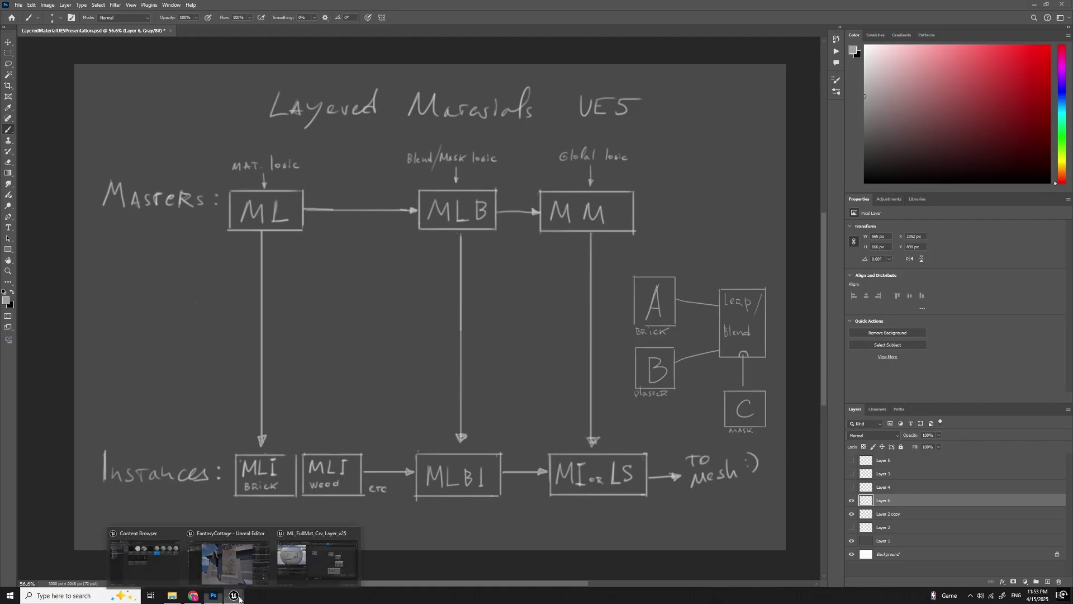
left_click(226, 566)
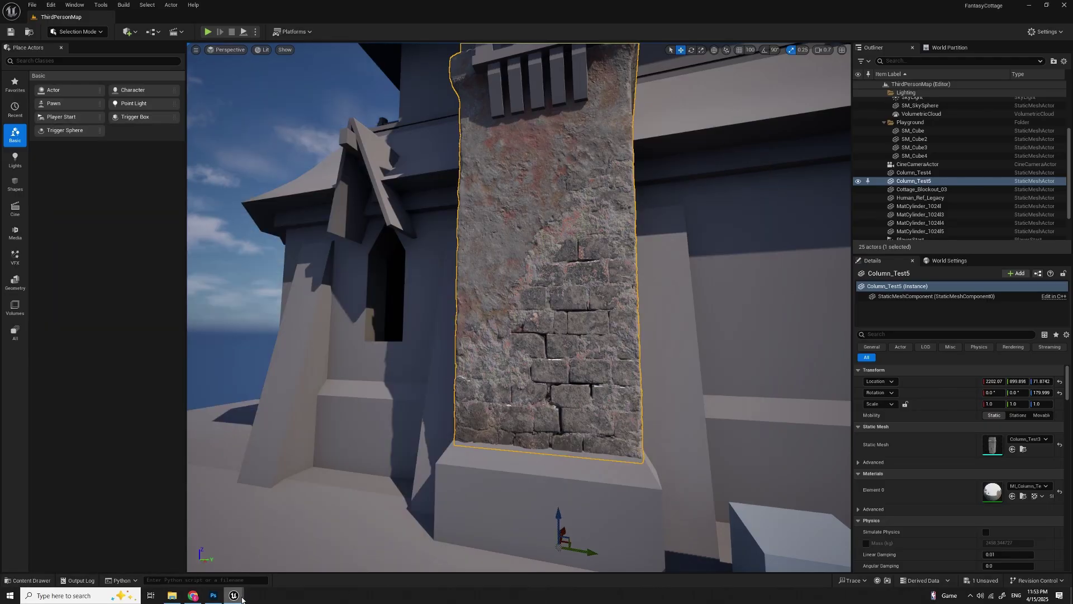
key("ctrl+space")
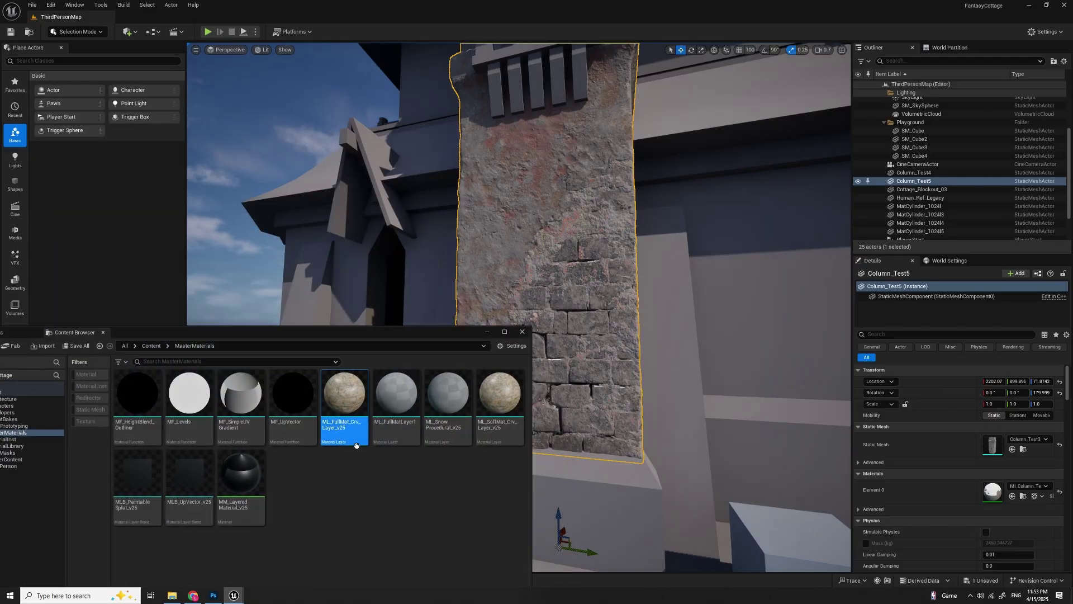
double_click(234, 475)
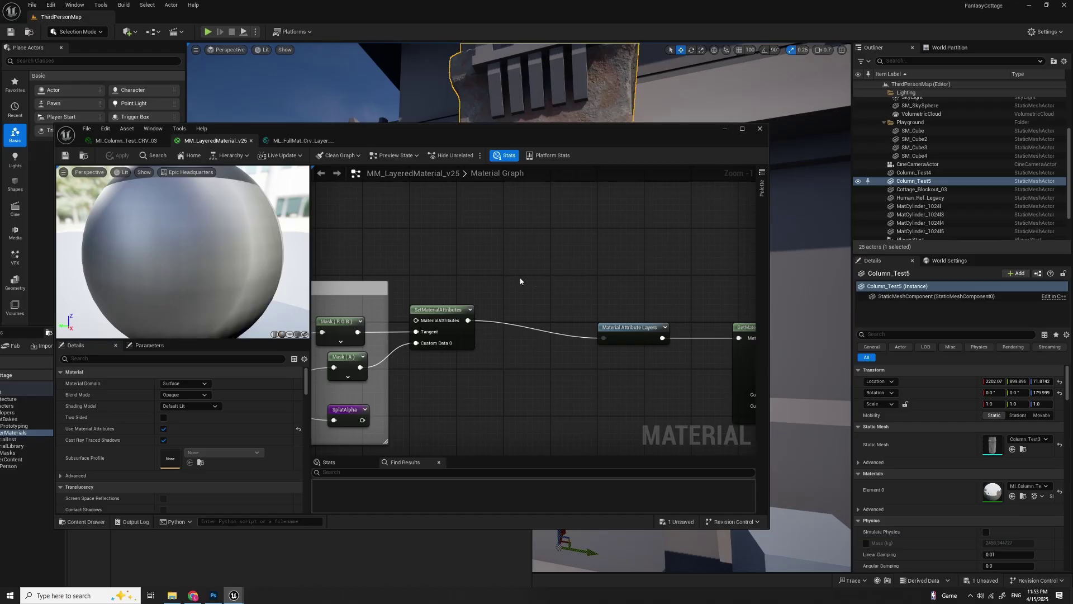
Step: Locate and select the result node at the end of the MM_LayeredMaterial_v25 material graph
scroll(492, 251, "down", 4)
scroll(495, 229, "down", 3)
right_click_drag(507, 341, 375, 342)
scroll(464, 360, "down", 2)
scroll(589, 317, "up", 8)
scroll(589, 317, "up", 2)
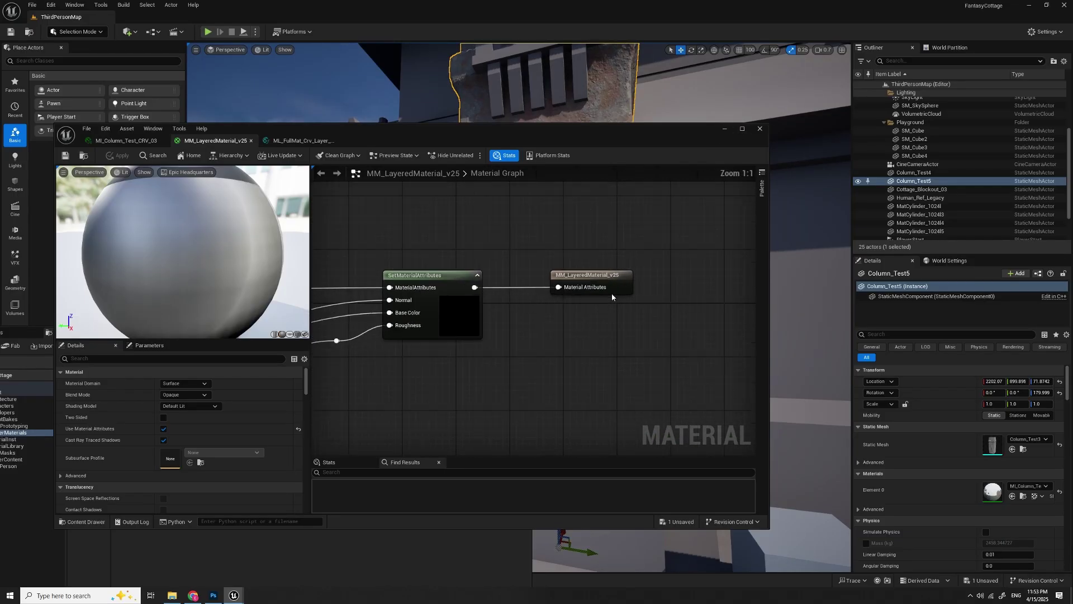
left_click(599, 274)
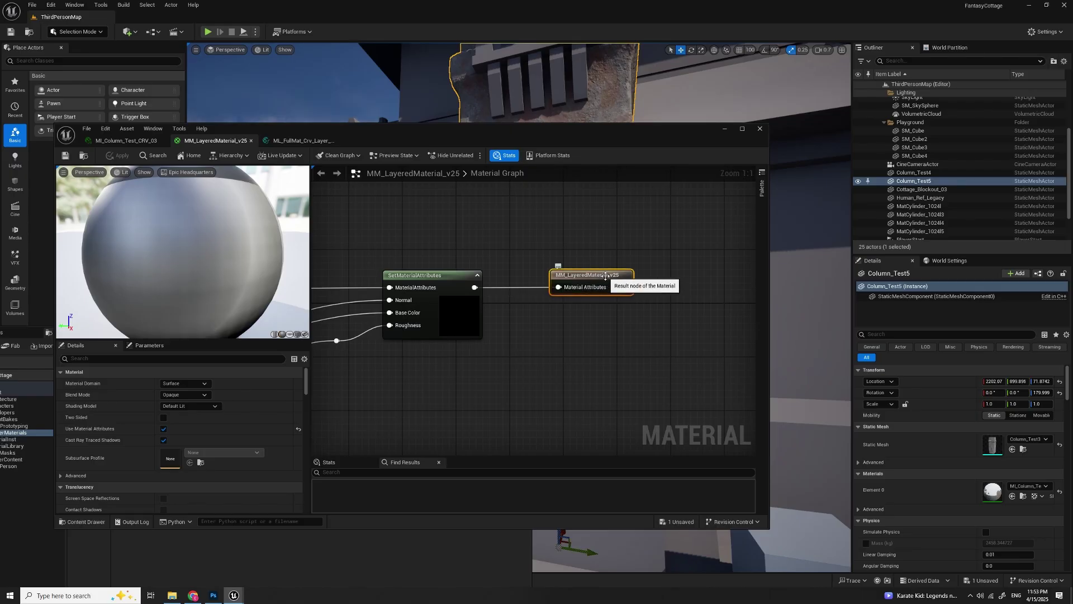
Step: Trace the master material graph from its result node back to the Material Attribute Layers and GetMaterialAttributes nodes
scroll(579, 381, "down", 2)
right_click_drag(579, 381, 671, 325)
scroll(669, 324, "down", 2)
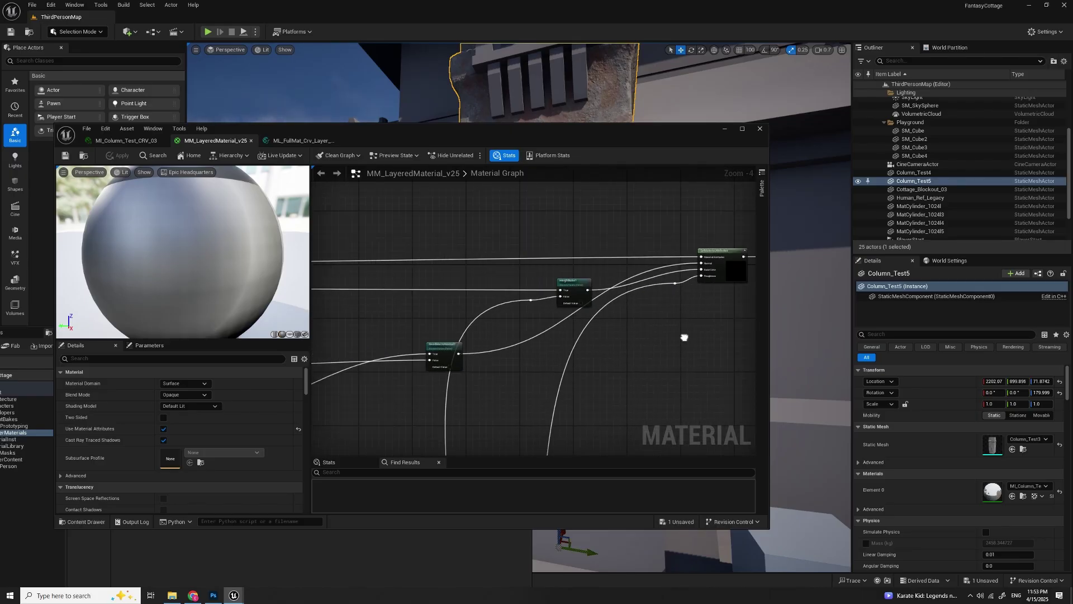
right_click_drag(456, 335, 747, 325)
right_click_drag(453, 314, 753, 318)
right_click_drag(517, 318, 666, 312)
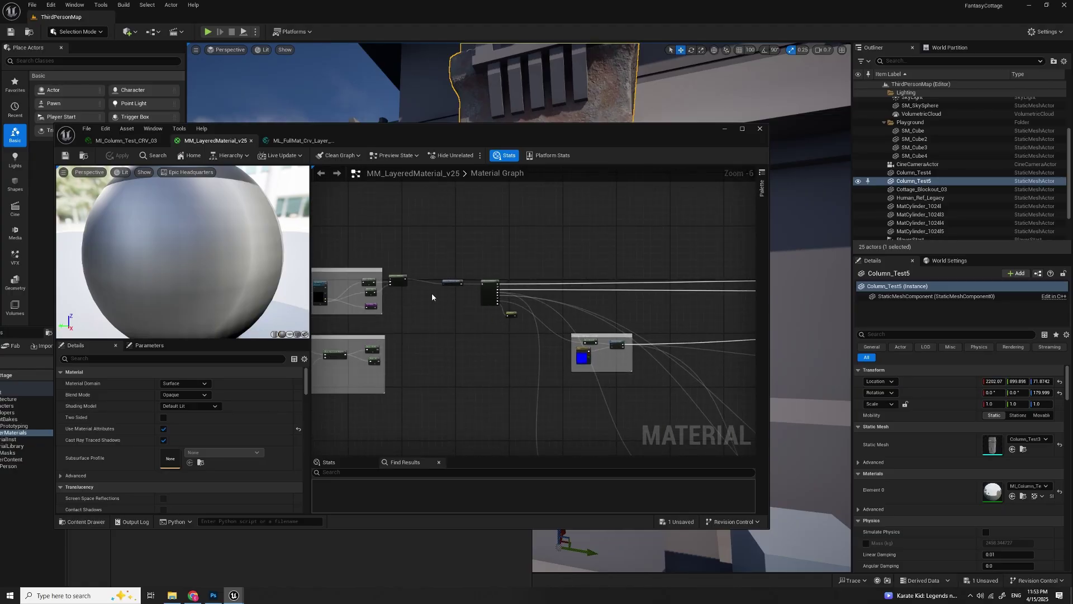
scroll(462, 347, "up", 4)
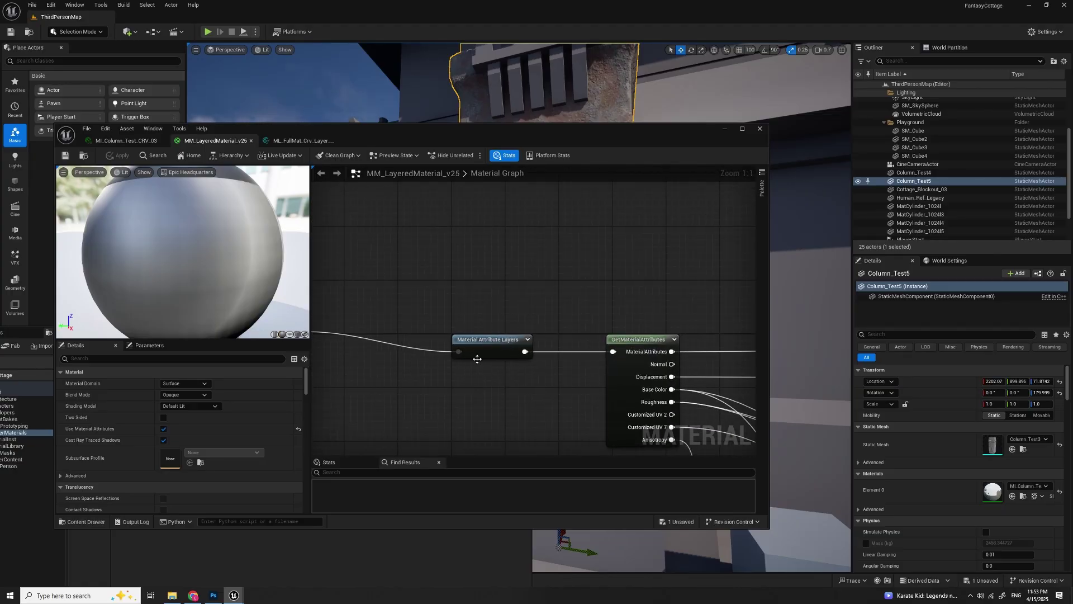
right_click_drag(566, 406, 567, 329)
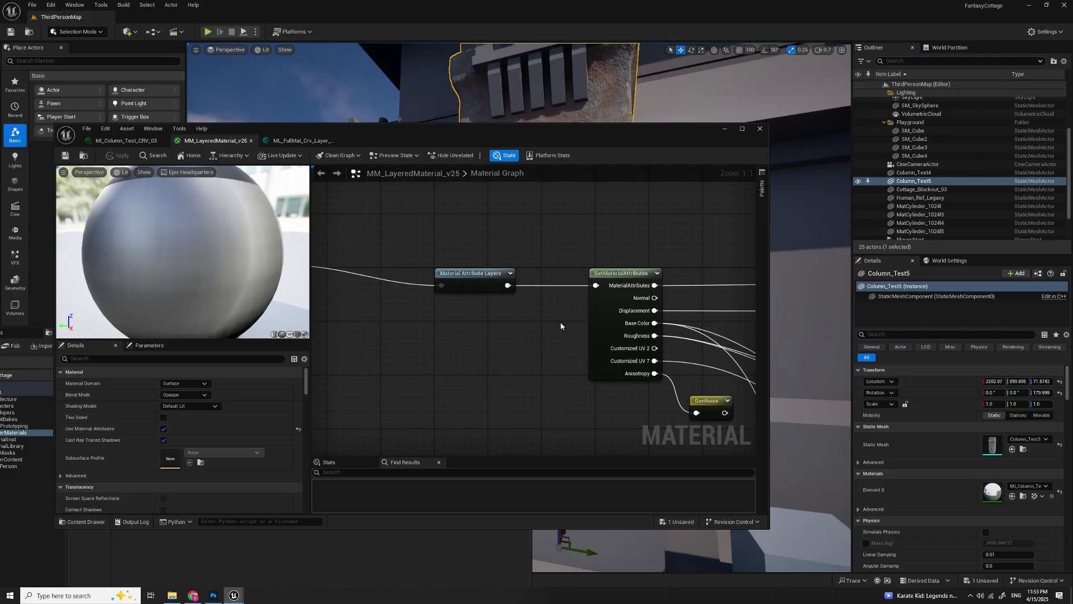
scroll(531, 299, "down", 4)
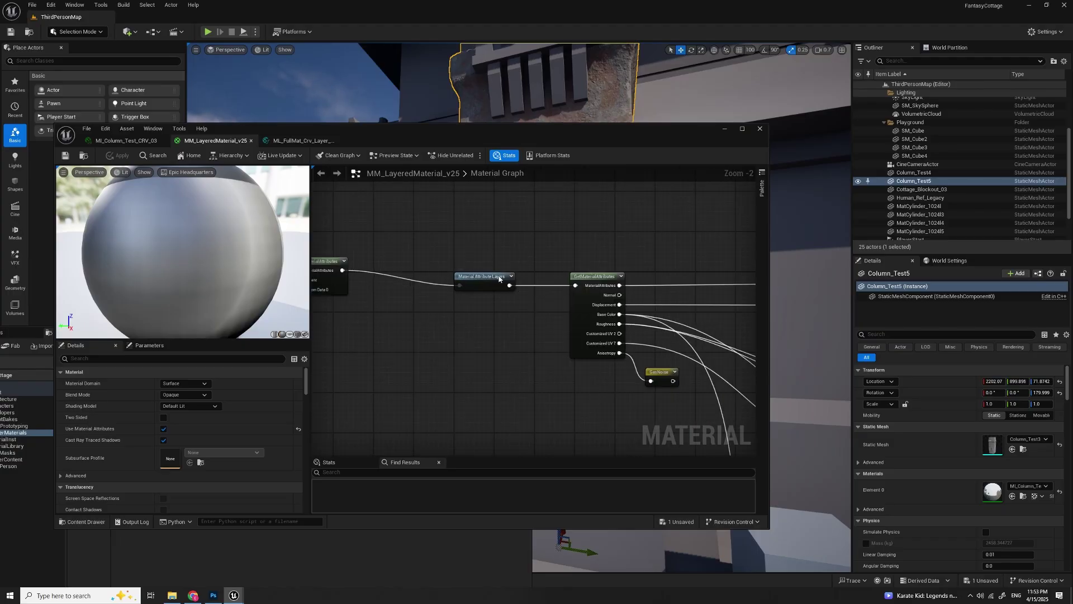
scroll(491, 319, "down", 2)
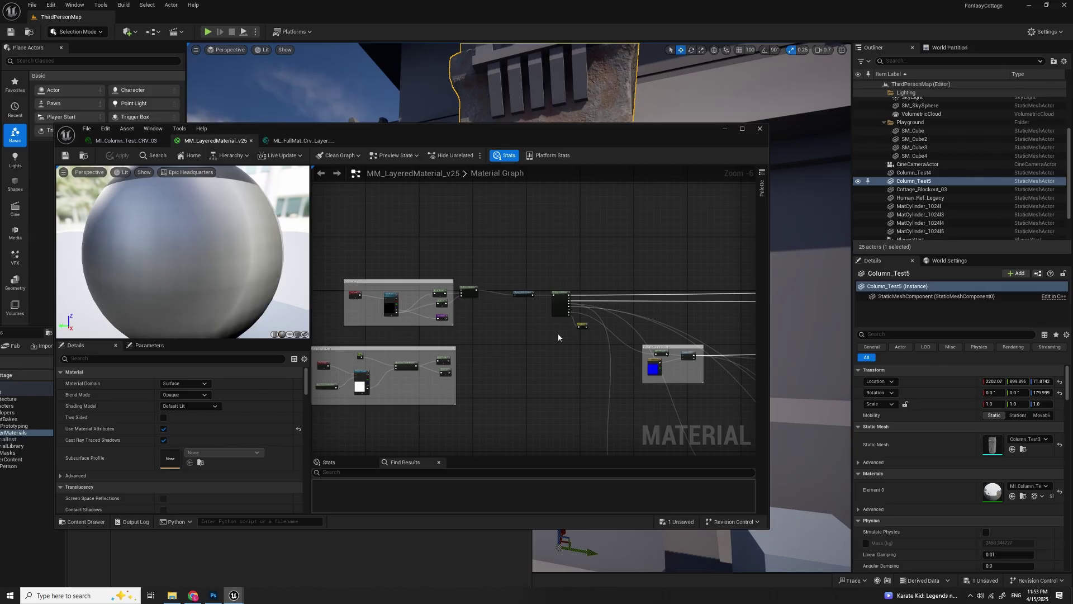
right_click_drag(581, 373, 501, 352)
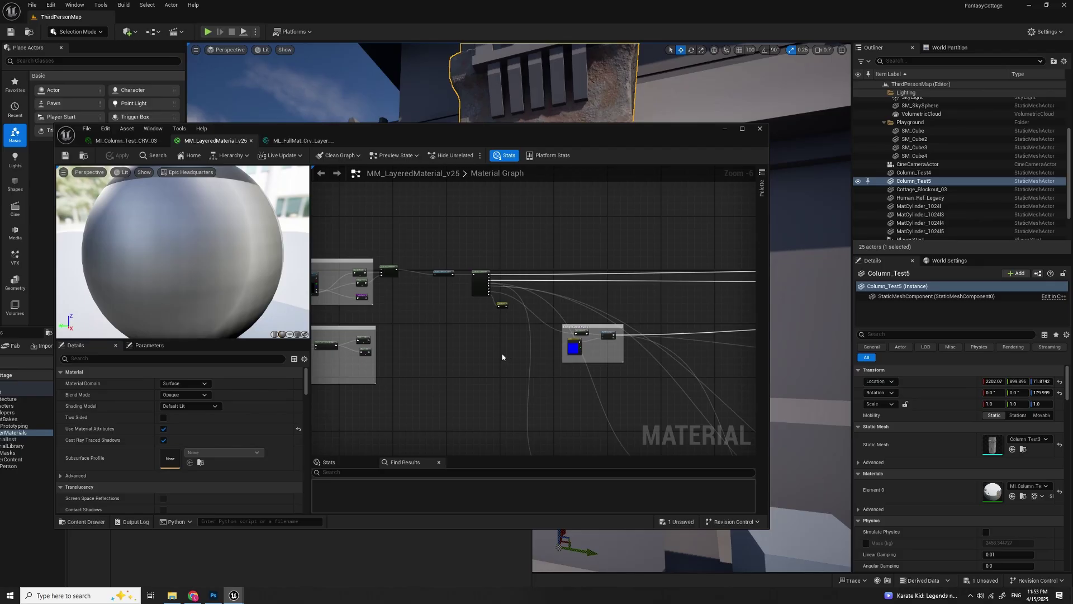
right_click_drag(543, 390, 515, 367)
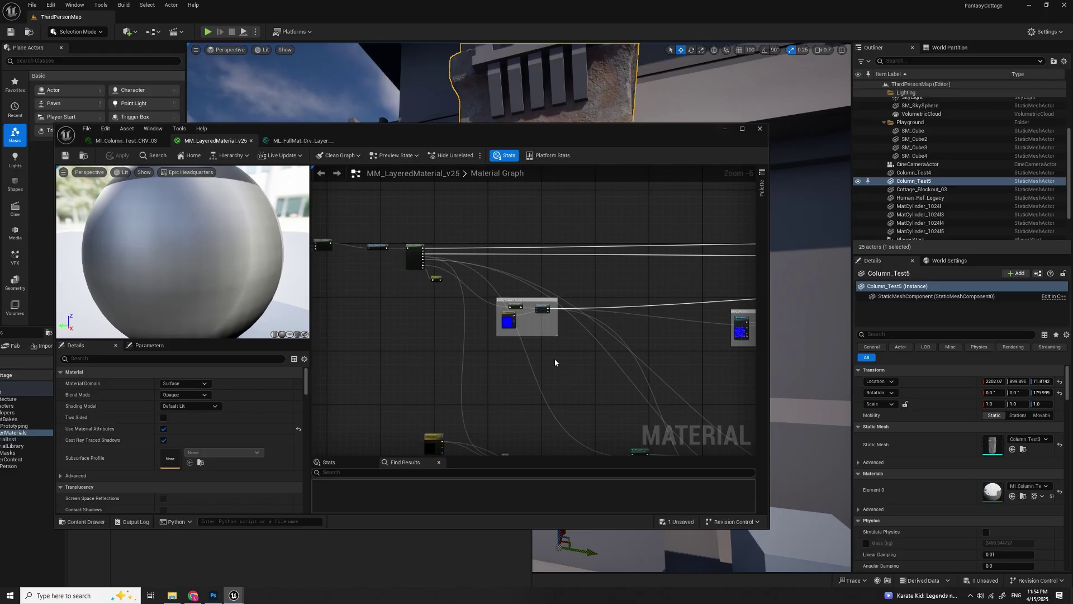
Step: Examine the material attributes split out after the Material Attribute Layers node and the Restore Normal Vector group they feed
scroll(452, 366, "up", 7)
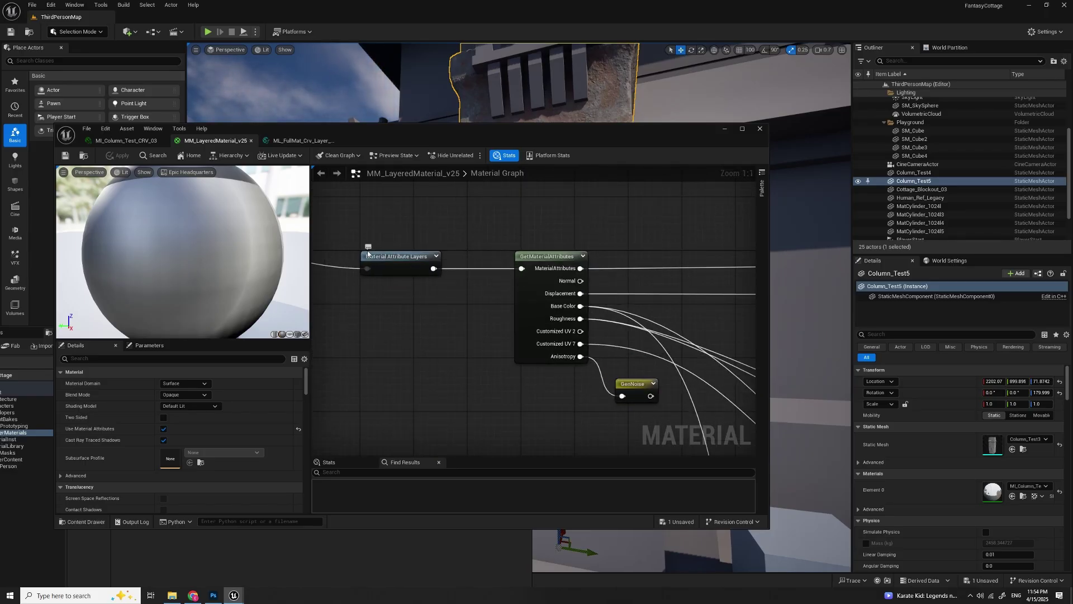
right_click_drag(660, 297, 627, 289)
scroll(536, 275, "down", 5)
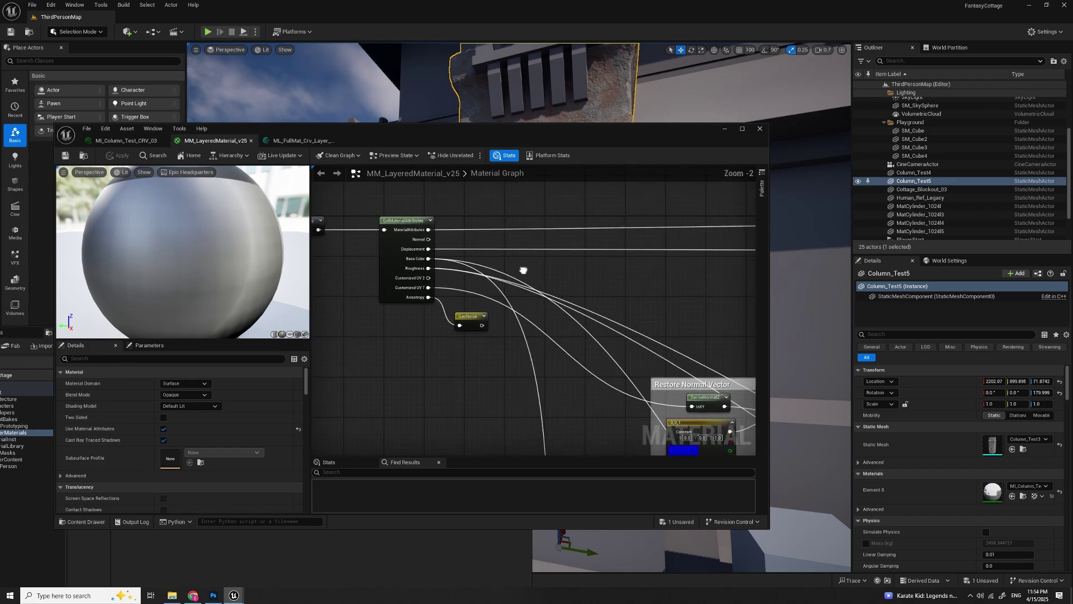
right_click_drag(505, 237, 489, 236)
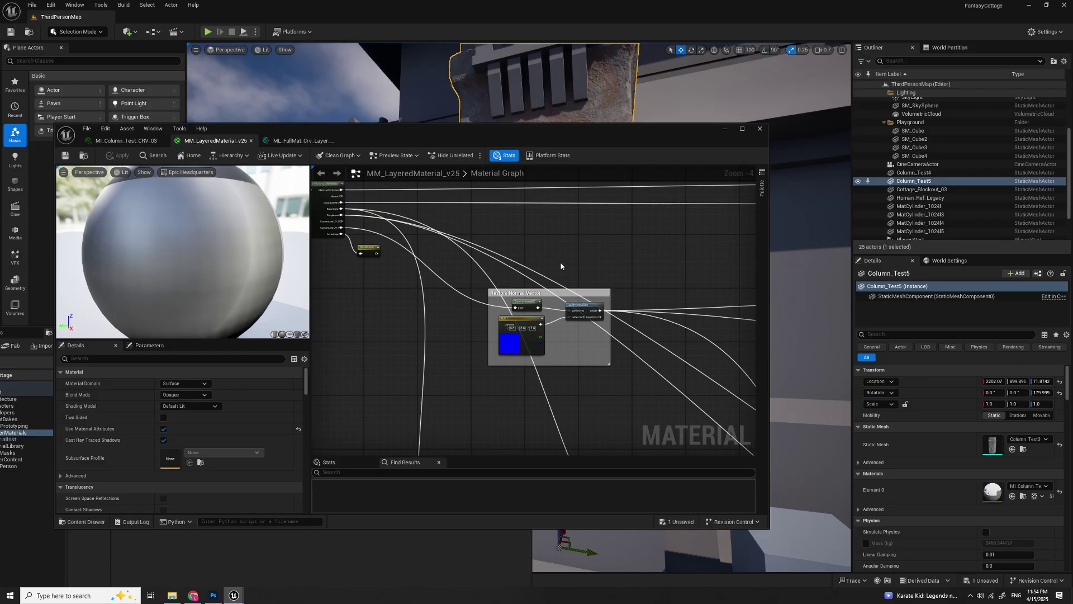
right_click_drag(564, 267, 552, 249)
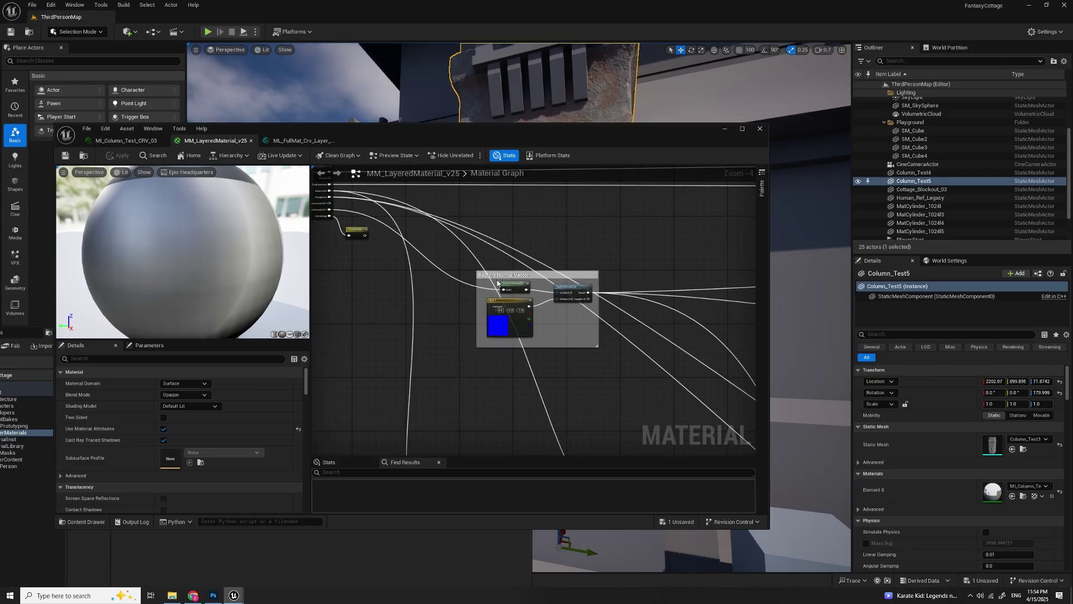
scroll(498, 282, "up", 2)
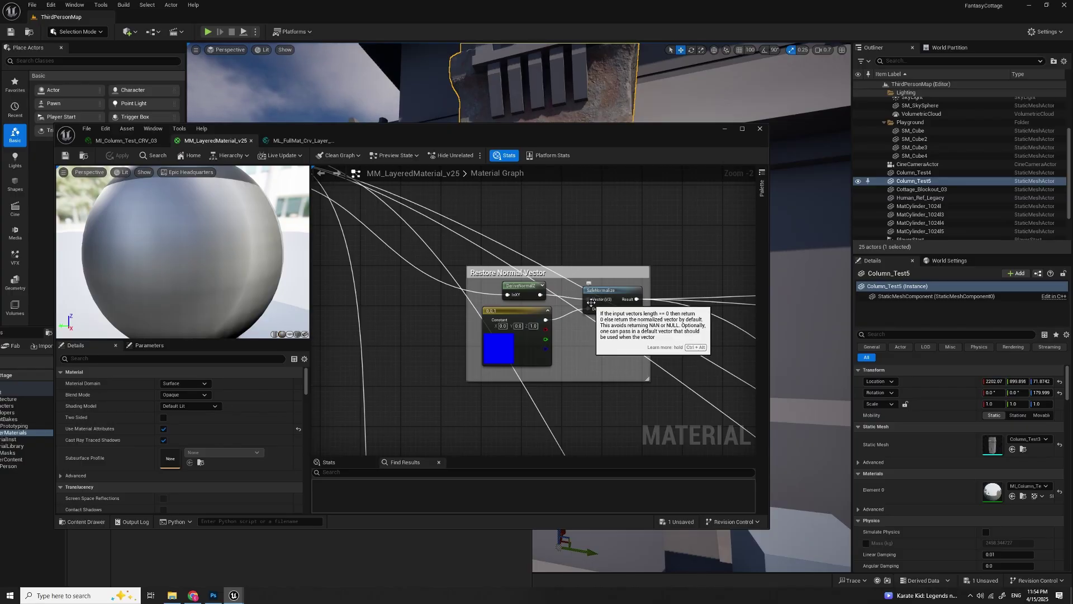
scroll(642, 358, "down", 1)
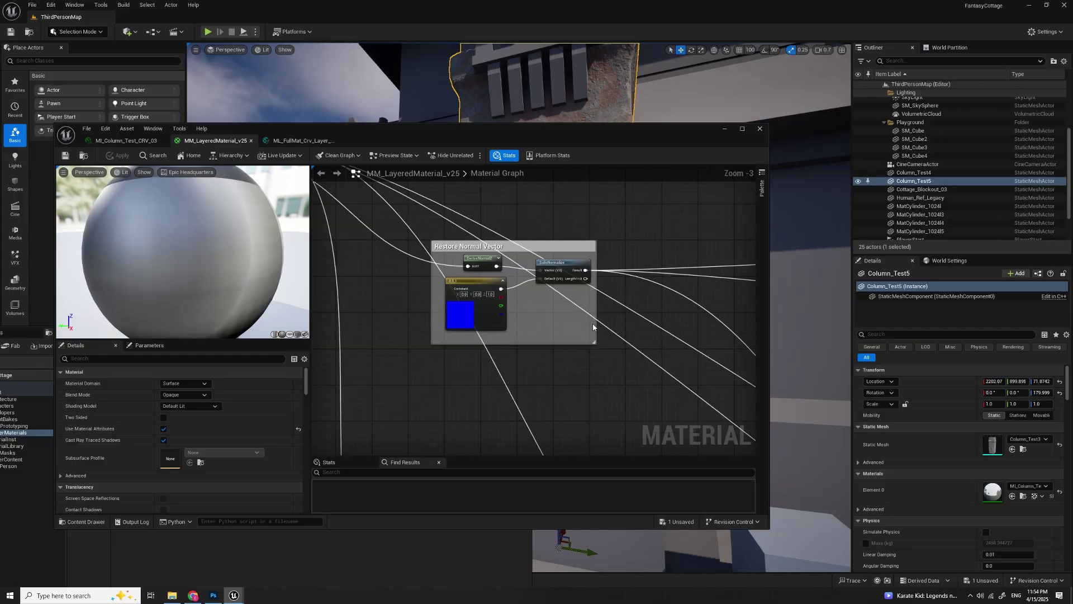
scroll(586, 327, "down", 1)
scroll(593, 335, "down", 2)
right_click_drag(604, 353, 561, 338)
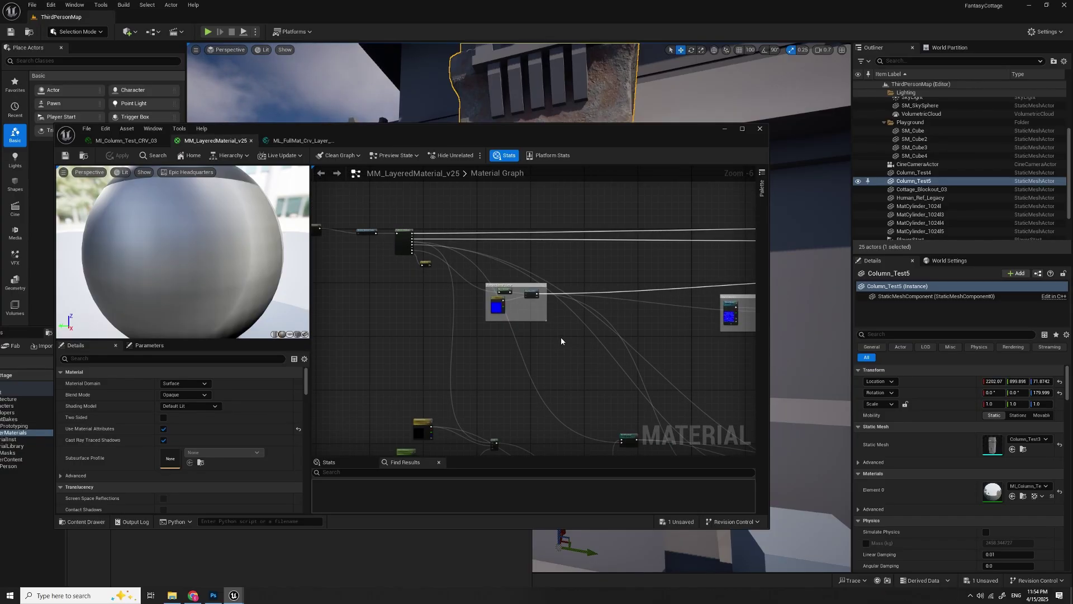
Step: Examine the lower node chains of the master material that feed the static switches before the final attributes
scroll(561, 341, "down", 1)
right_click_drag(587, 363, 336, 198)
scroll(561, 352, "up", 2)
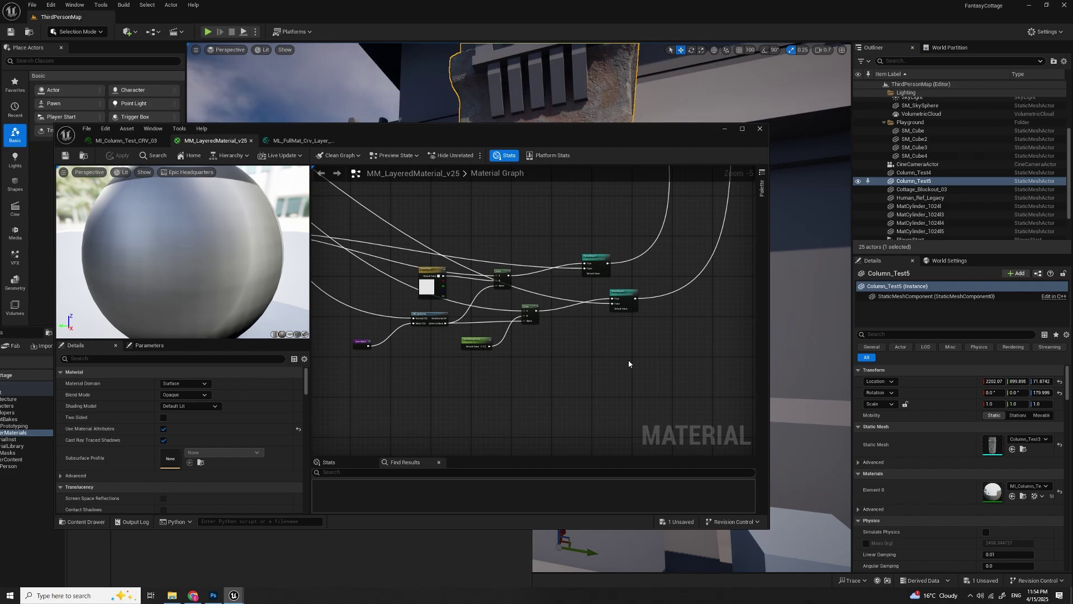
scroll(571, 368, "down", 2)
right_click_drag(571, 368, 658, 324)
Step: Show the Create Material Instance option for MM_LayeredMaterial_v25 without running it, and clear the Content Browser and material editor off the column
key("ctrl+b")
right_click(369, 408)
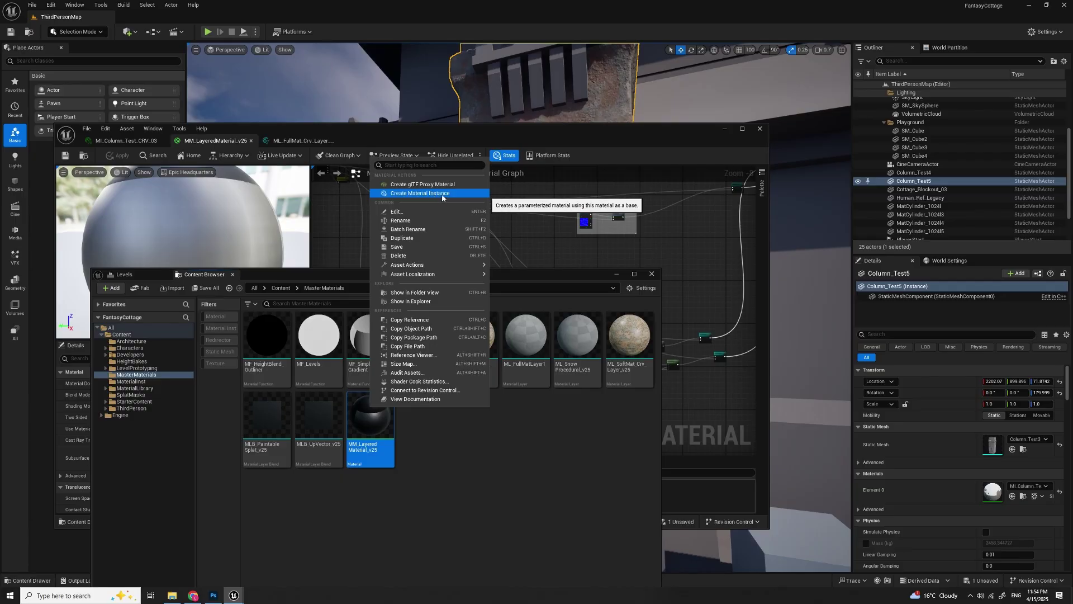
left_click(586, 473)
left_click(715, 130)
left_click(724, 129)
left_click(652, 273)
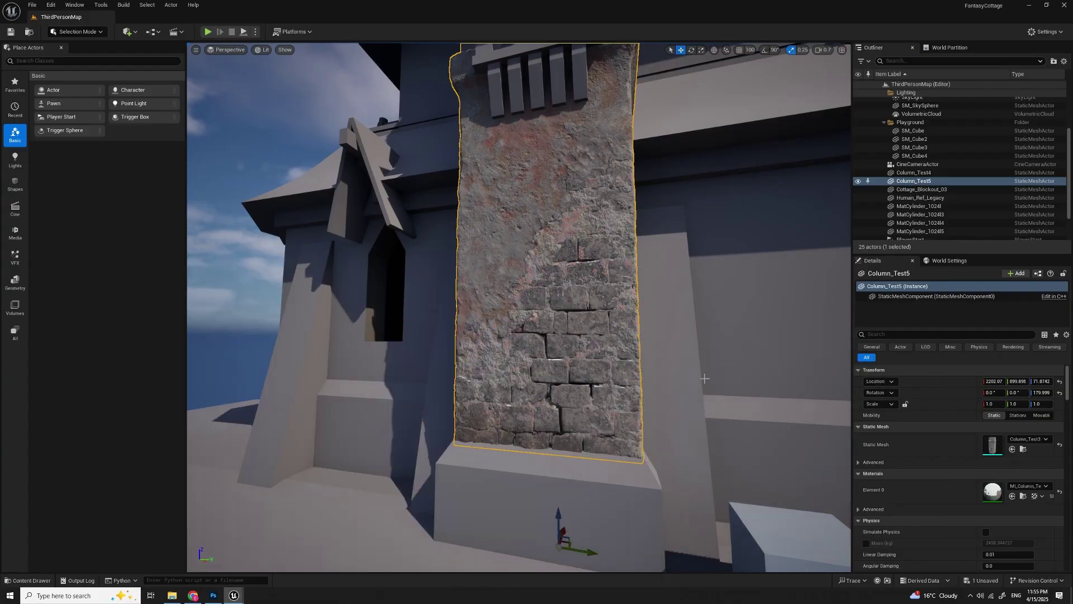
Step: Open the column's material instance MI_Column_Test_CRV_03 and inspect the Grunge layer's settings among its material layers
key("d")
right_click_drag(671, 368, 587, 360)
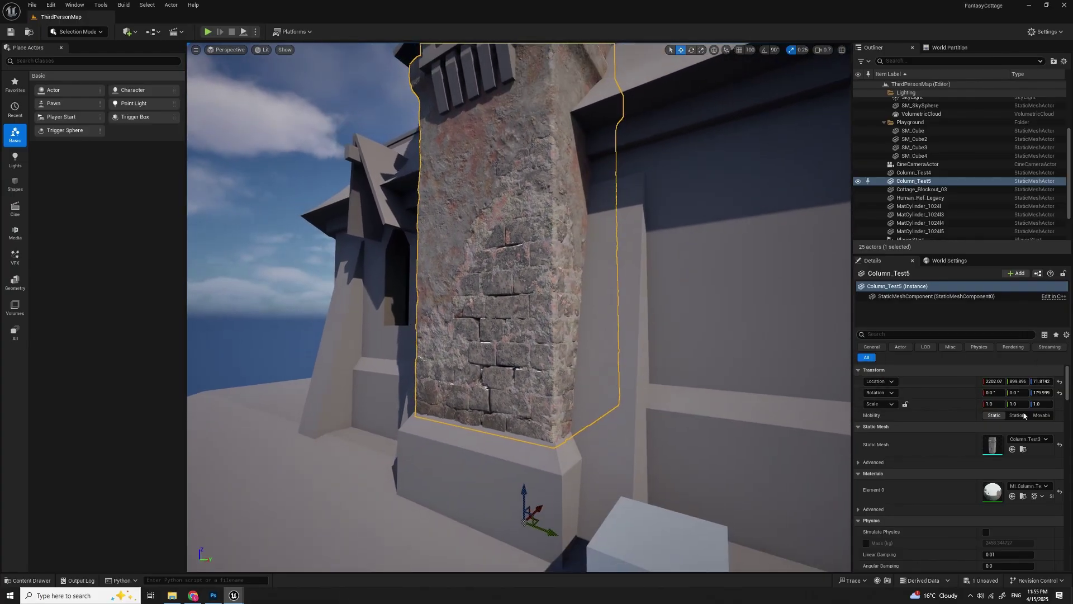
double_click(993, 491)
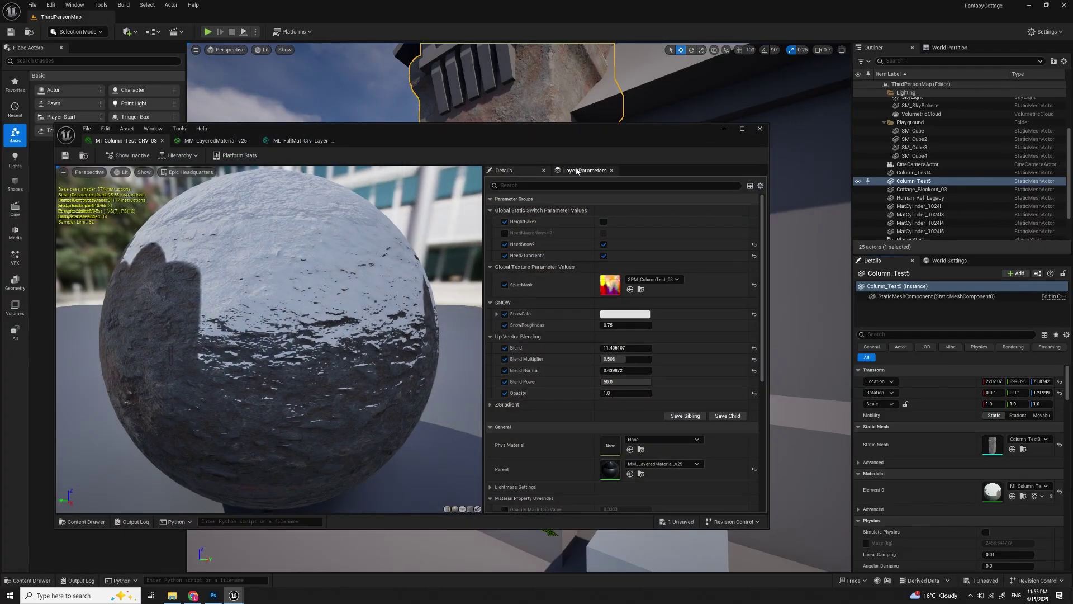
left_click(576, 170)
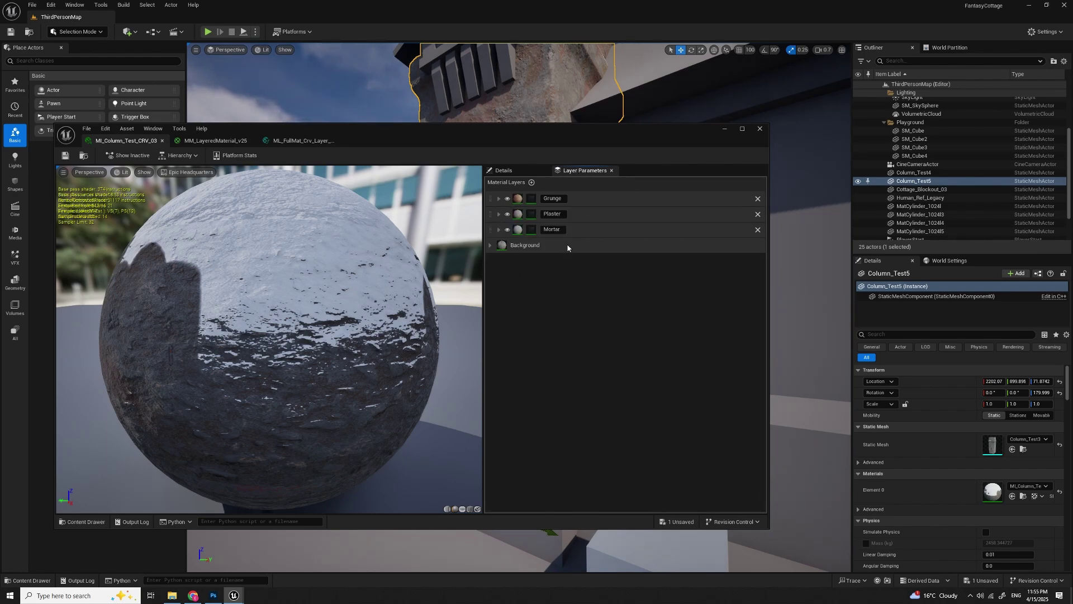
left_click(499, 199)
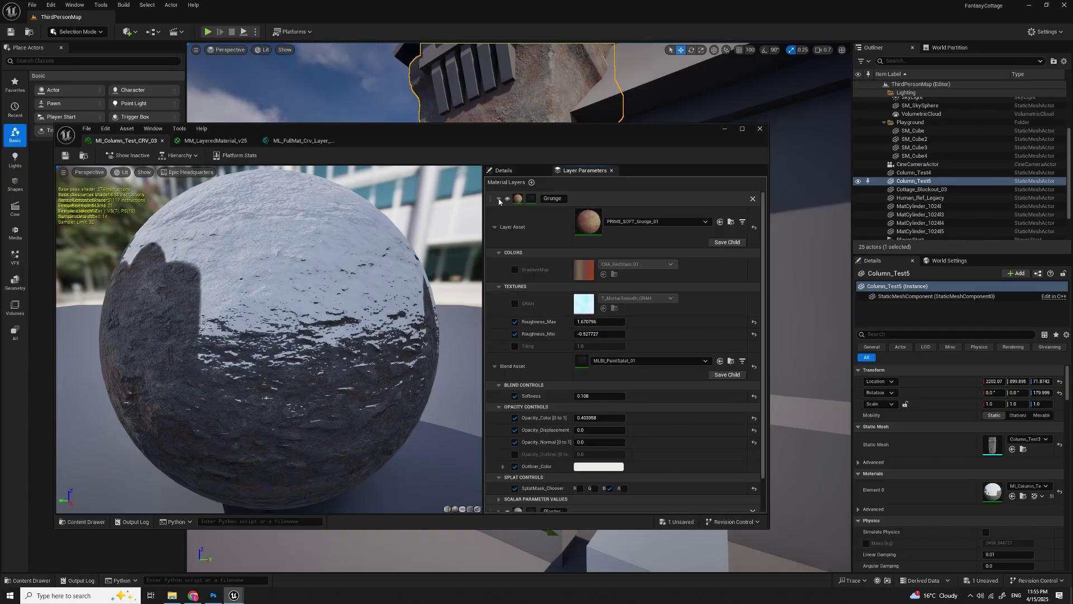
left_click(499, 199)
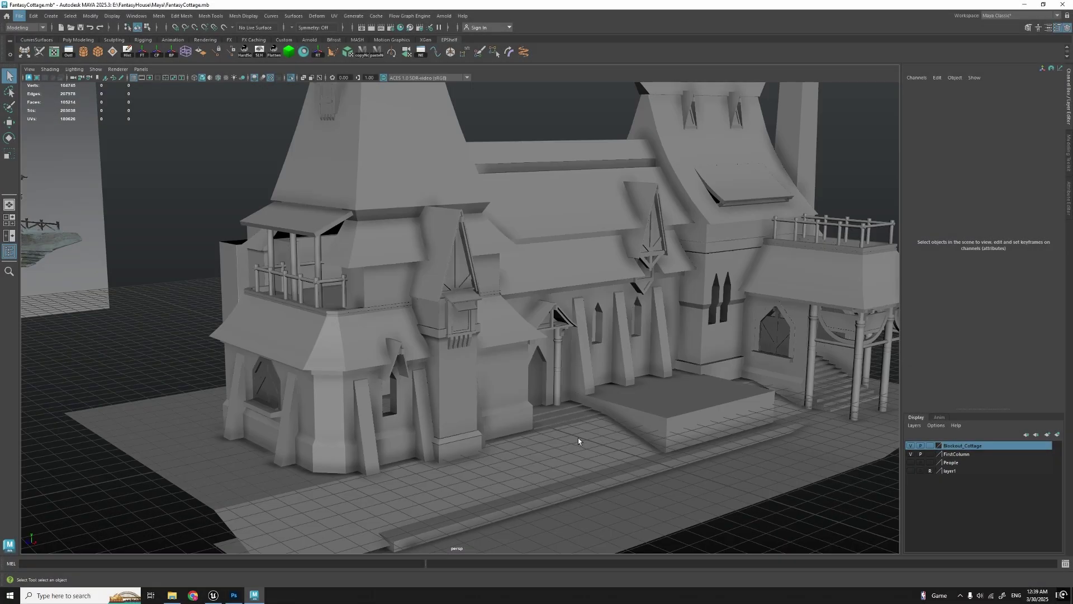
Step: Switch to Maya, select the front column of the cottage blockout and examine it from its base to its upper trim
left_click(456, 375)
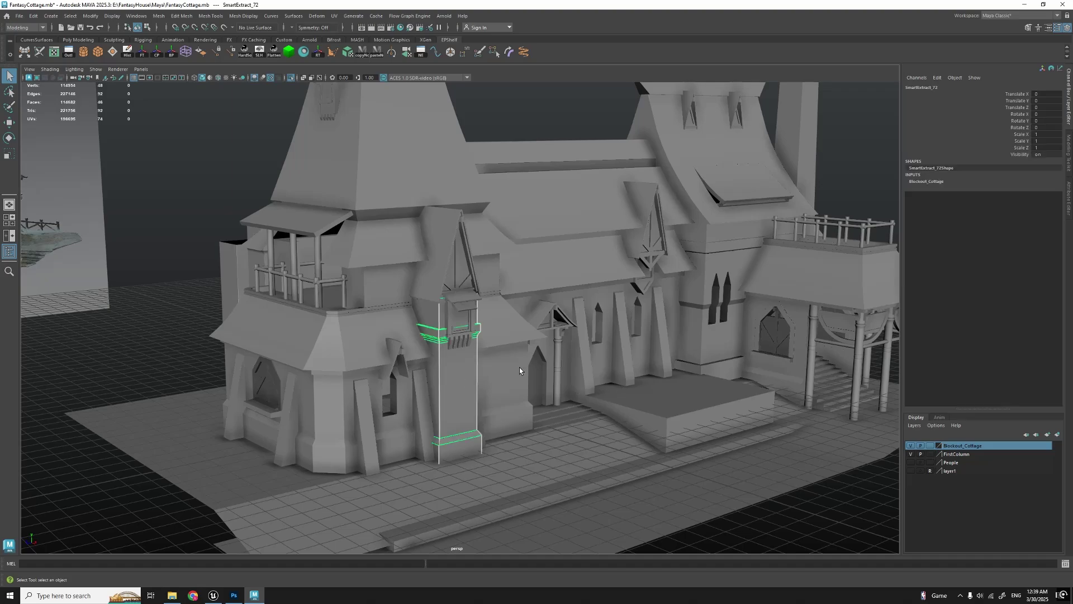
key("f")
left_click_drag(519, 367, 488, 332, "alt")
scroll(488, 328, "up", 8)
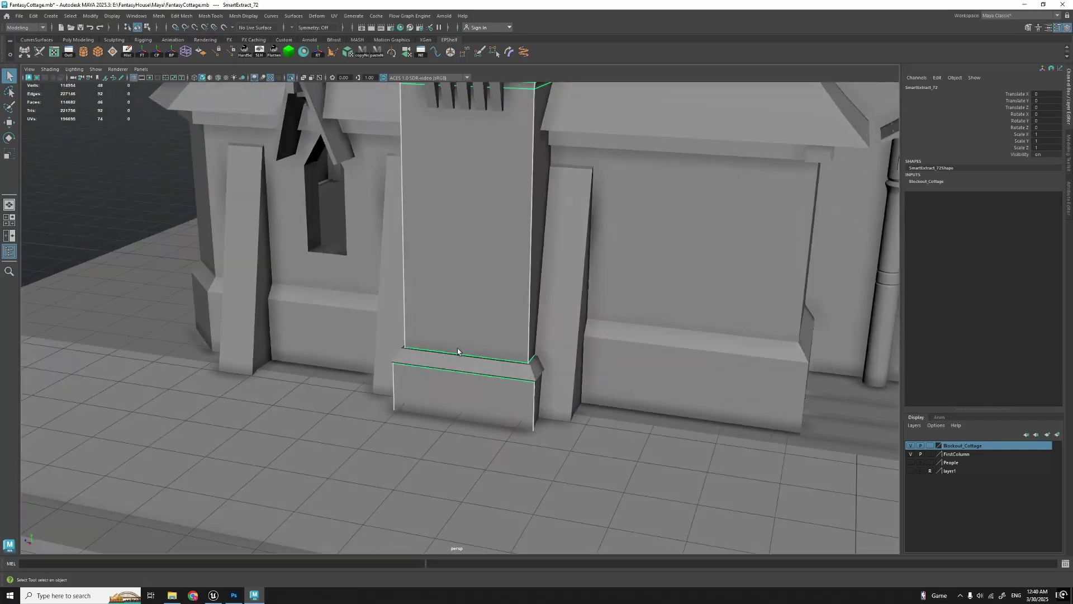
left_click_drag(457, 351, 486, 383, "alt")
left_click(1040, 558)
left_click_drag(571, 374, 632, 393, "alt")
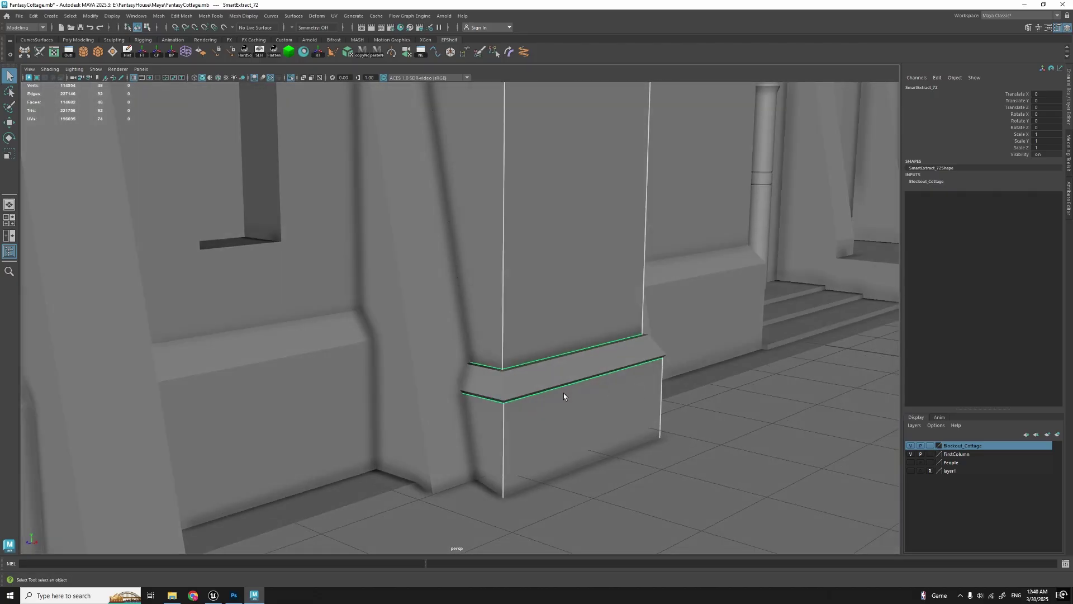
scroll(563, 393, "down", 10)
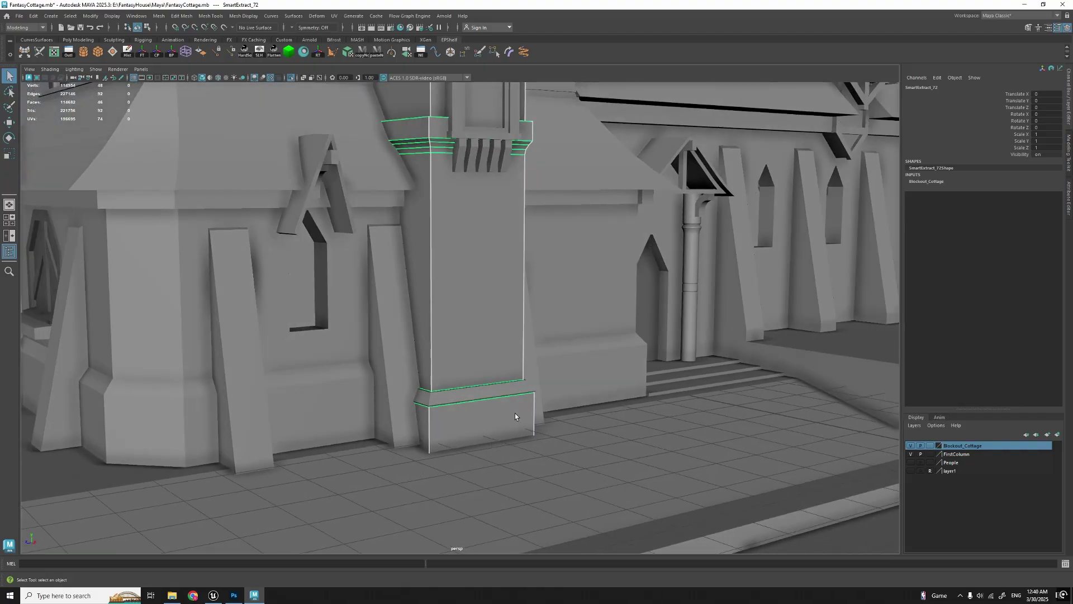
right_click_drag(469, 216, 497, 363, "alt")
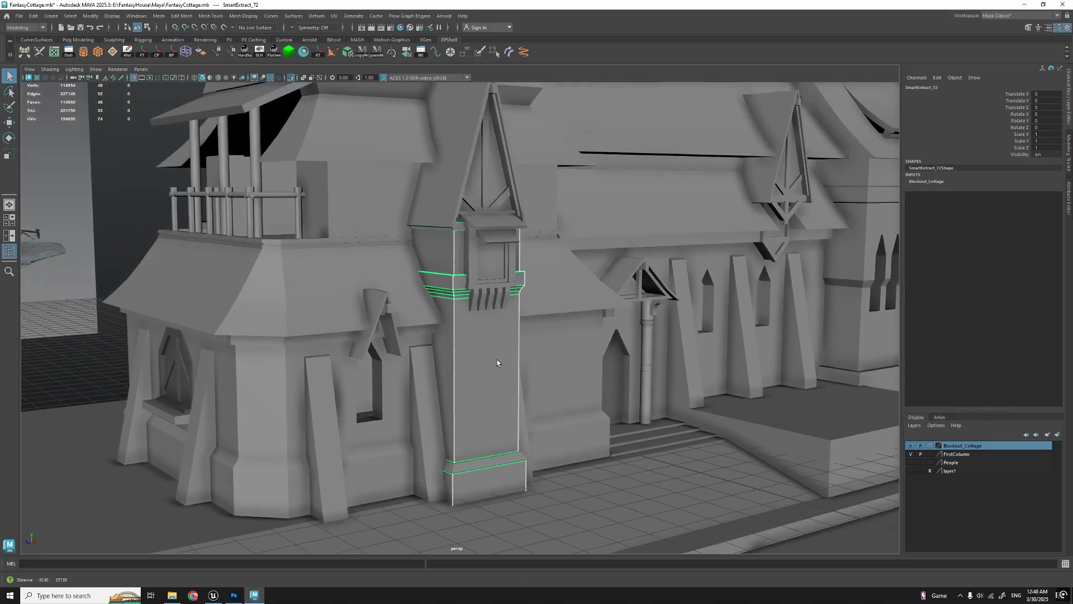
Step: Hide the Blockout_Cottage layer, select the standalone front column's upper piece and frame it for inspection
left_click(910, 445)
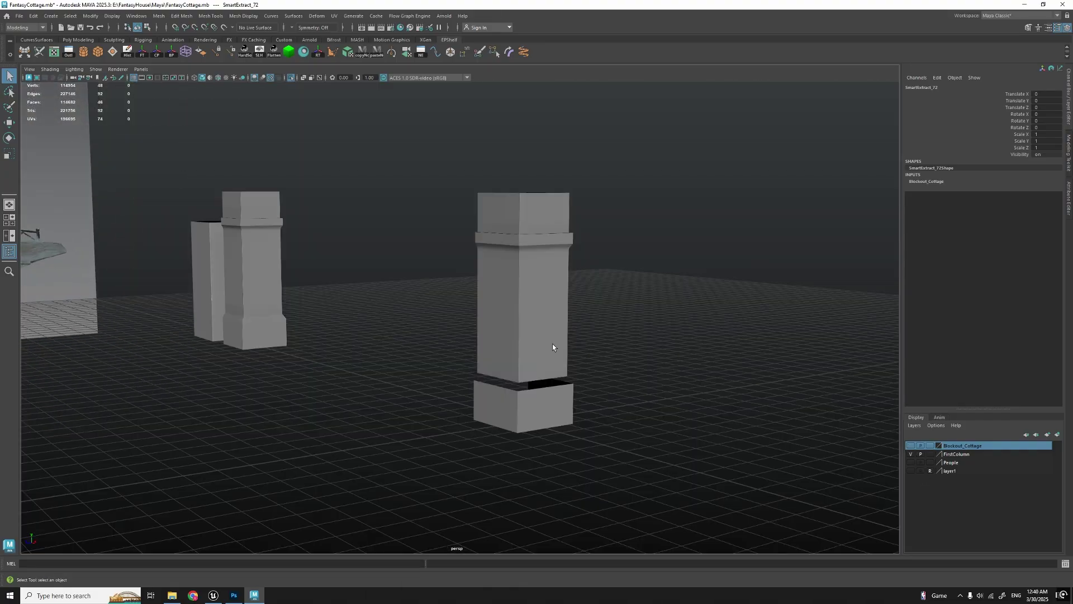
left_click(535, 292)
key("f")
left_click_drag(492, 194, 515, 270, "alt")
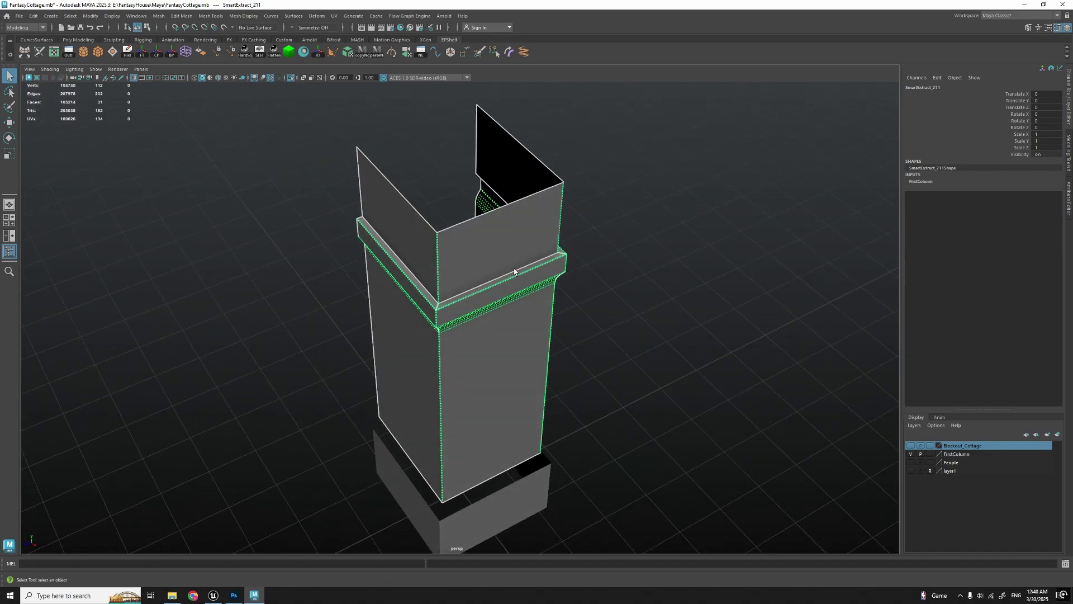
scroll(514, 271, "up", 4)
scroll(418, 477, "down", 4)
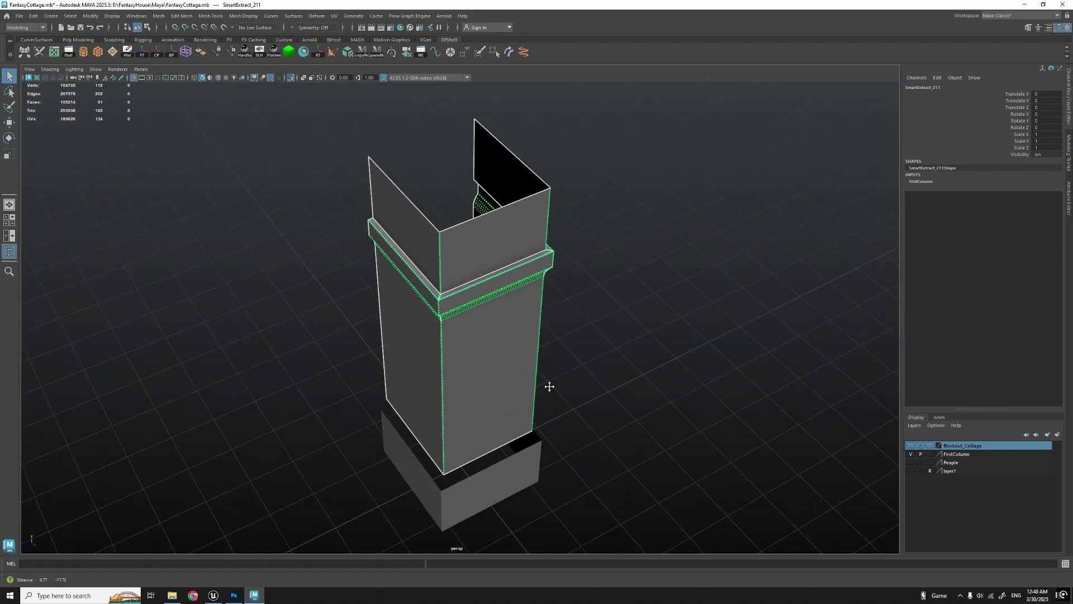
left_click_drag(546, 400, 566, 351, "alt")
Step: Add the separate base block to the selection, combine it with the column body into one mesh and inspect the result
left_click(544, 465, "shift")
left_click_drag(609, 462, 613, 403, "alt")
left_click_drag(561, 429, 550, 442, "alt")
key("ctrl+shift+c")
scroll(560, 451, "down", 2)
left_click_drag(553, 383, 477, 384, "alt")
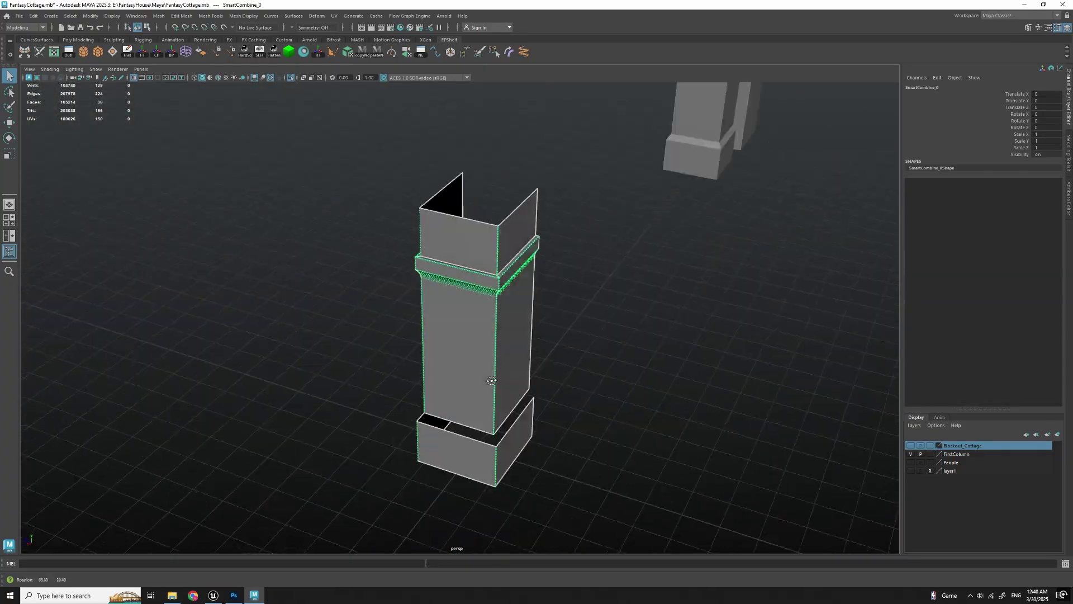
scroll(477, 383, "up", 6)
scroll(516, 437, "down", 5)
left_click_drag(508, 297, 493, 442, "alt")
Step: Bring up the UV Editor beside the viewport and check the combined column's UV sets and tiling layout
left_click_drag(1072, 177, 658, 178)
left_click_drag(536, 166, 487, 83)
scroll(702, 305, "down", 6)
middle_click_drag(690, 312, 726, 313, "alt")
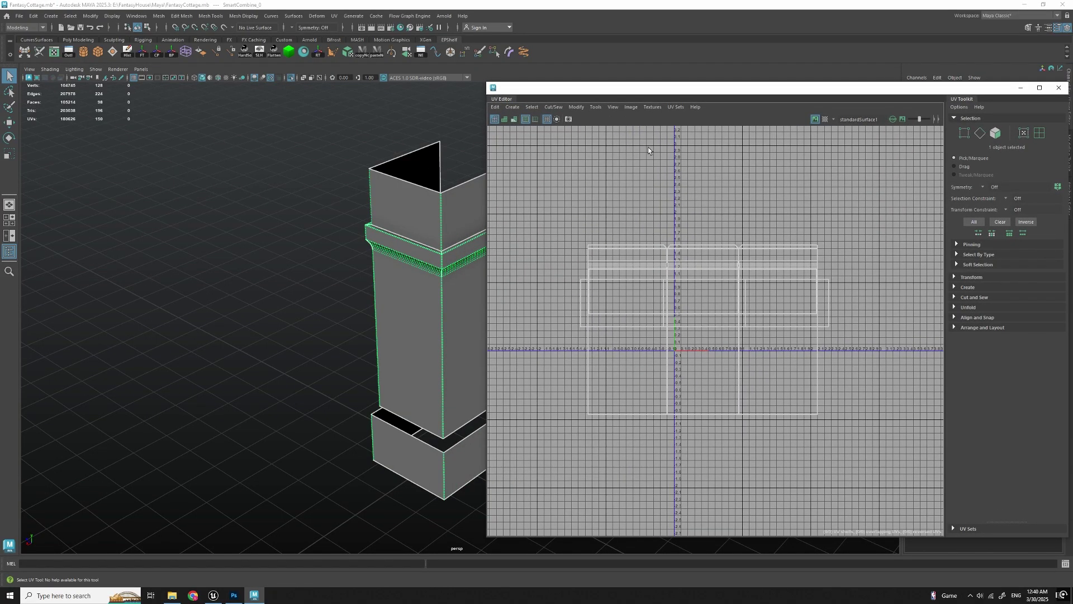
left_click(676, 107)
left_click(838, 234)
scroll(763, 312, "up", 4)
middle_click_drag(644, 228, 705, 249, "alt")
Step: Select the column shaft's UVs and get their texel density from the UV Toolkit's transform settings
right_click_drag(794, 230, 833, 232)
left_click_drag(522, 208, 937, 511)
left_click(774, 178)
left_click(825, 119)
scroll(436, 342, "up", 4)
left_click_drag(436, 352, 395, 342, "alt")
scroll(396, 342, "up", 2)
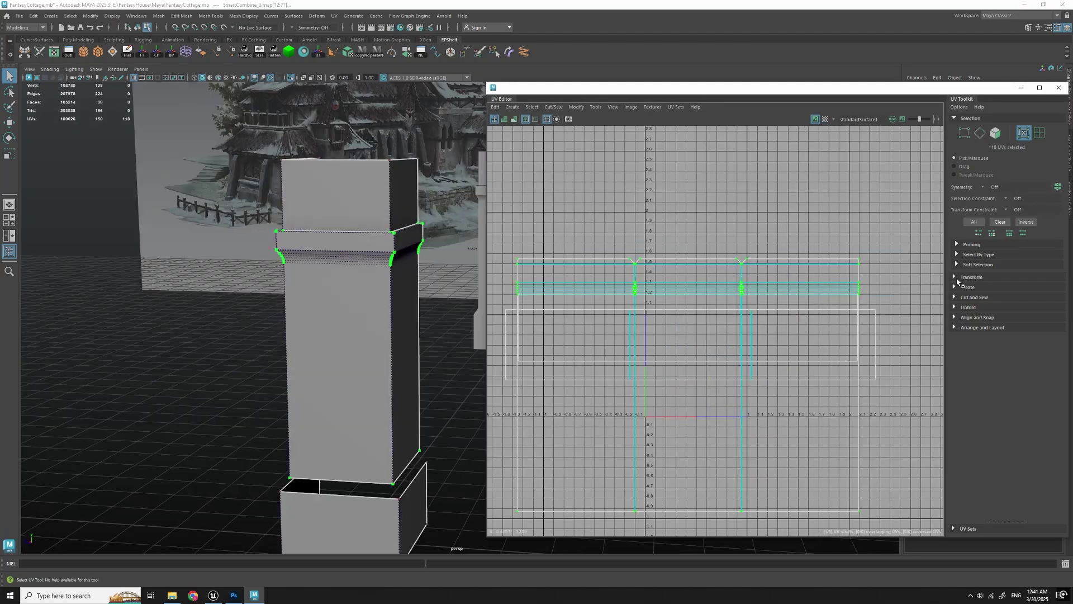
left_click(957, 277)
scroll(1016, 302, "down", 3)
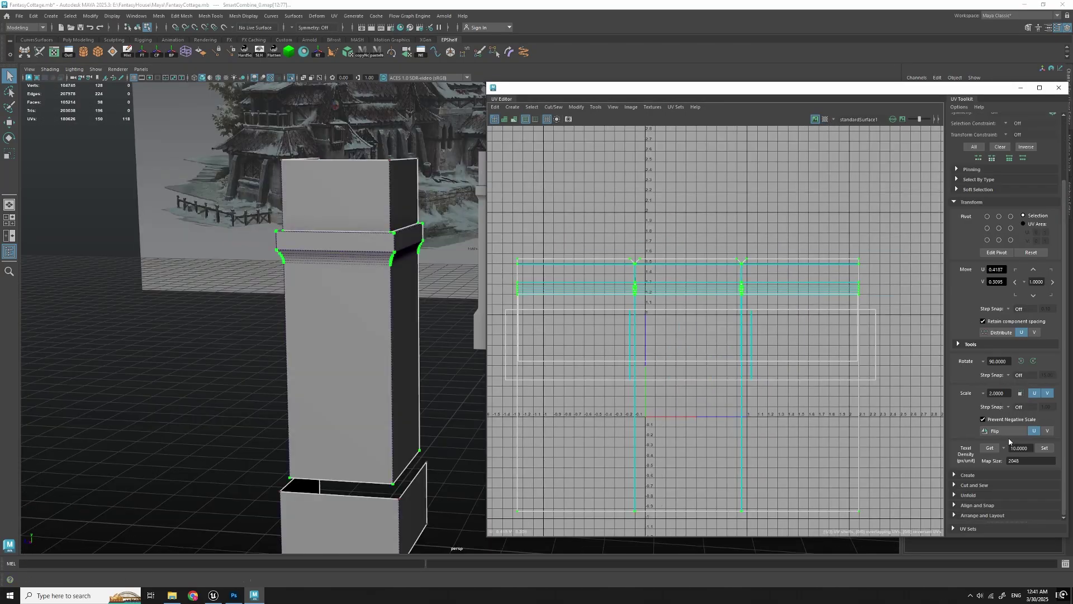
left_click(990, 448)
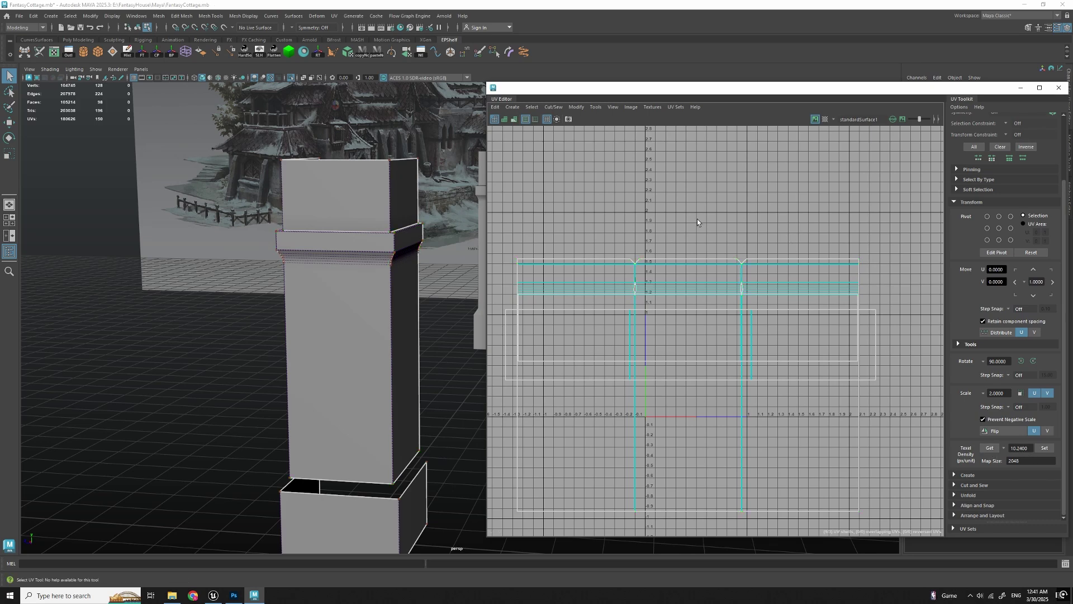
Step: Reselect the whole column as an object and switch its current UV set to uvSet
right_click_drag(353, 217, 394, 203)
left_click_drag(458, 373, 412, 362, "alt")
left_click(443, 390)
left_click(379, 382)
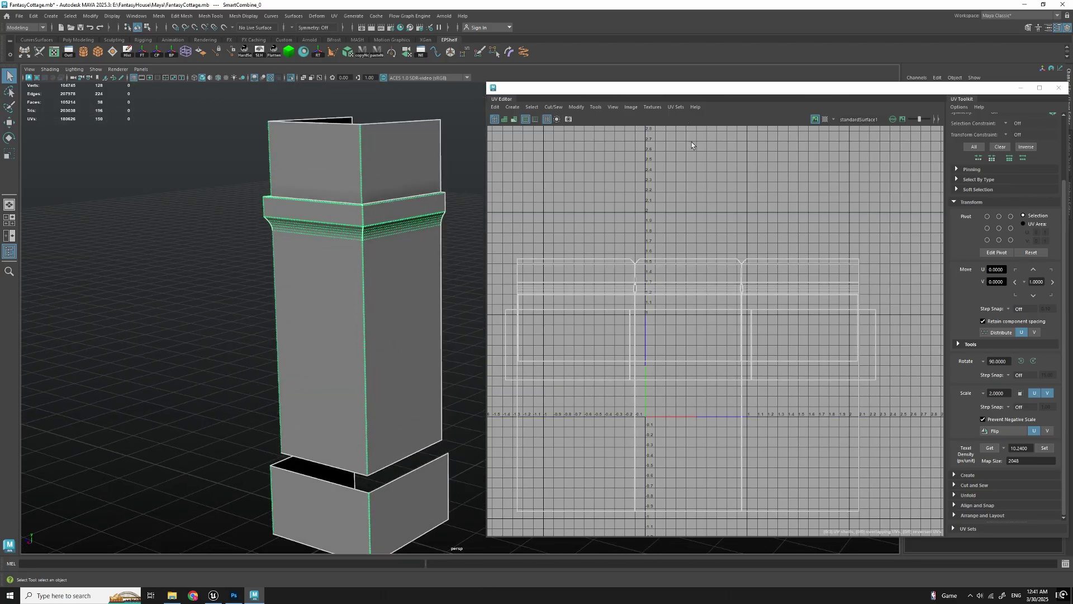
left_click(676, 107)
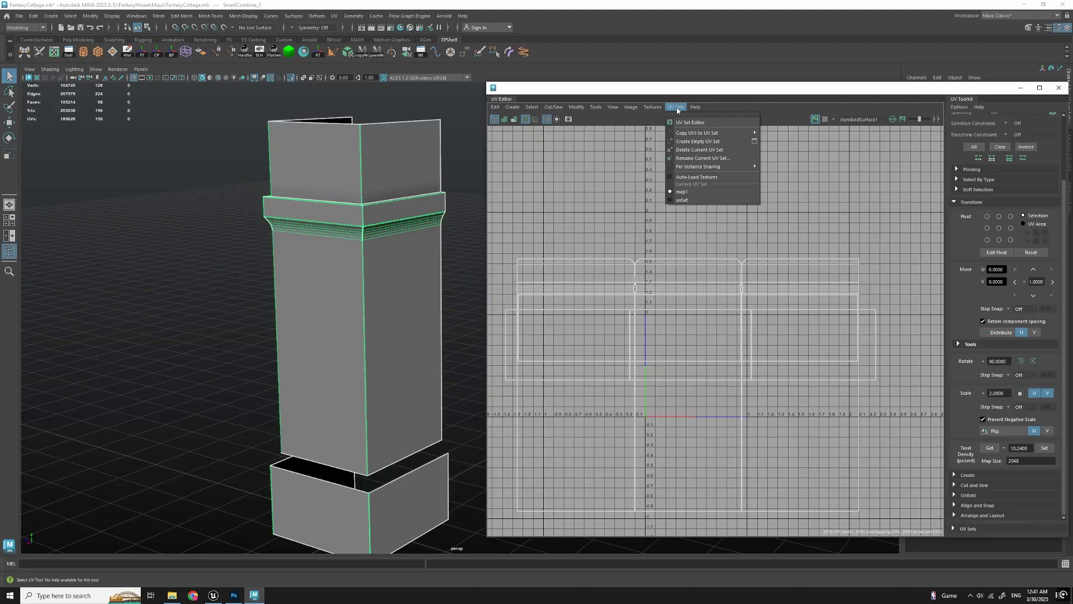
left_click(680, 200)
Step: Examine how the column's shells are stacked within the 0–1 tile in uvSet and compare them with the model
scroll(703, 361, "up", 5)
middle_click_drag(625, 323, 625, 295, "alt")
middle_click_drag(624, 400, 645, 368, "alt")
scroll(603, 376, "up", 1)
middle_click_drag(685, 311, 721, 340, "alt")
scroll(693, 347, "down", 2)
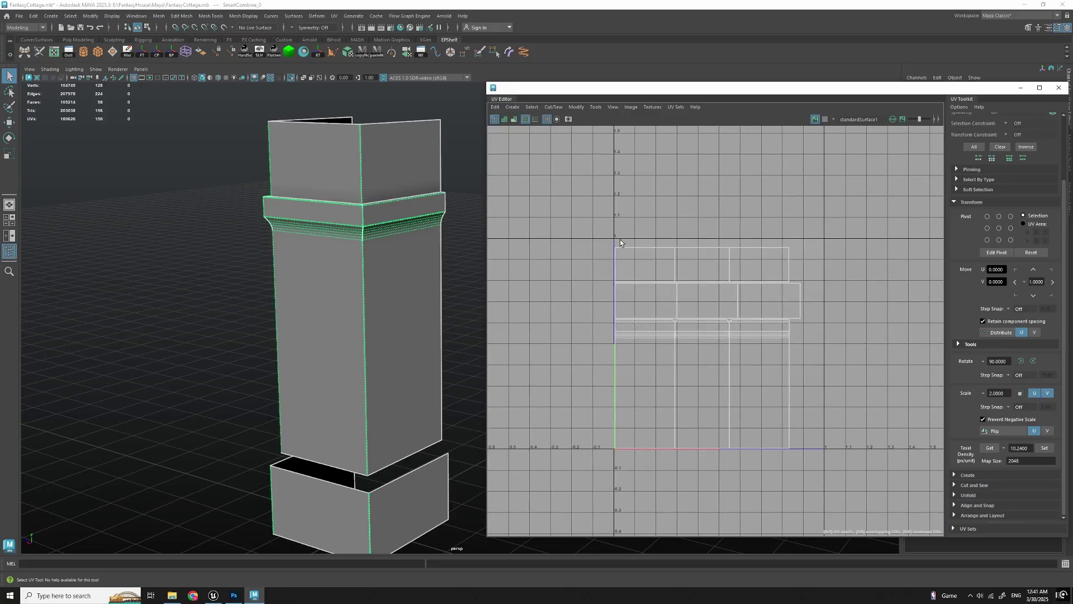
middle_click_drag(755, 402, 745, 367, "alt")
scroll(732, 374, "down", 1)
left_click_drag(384, 251, 421, 343, "alt")
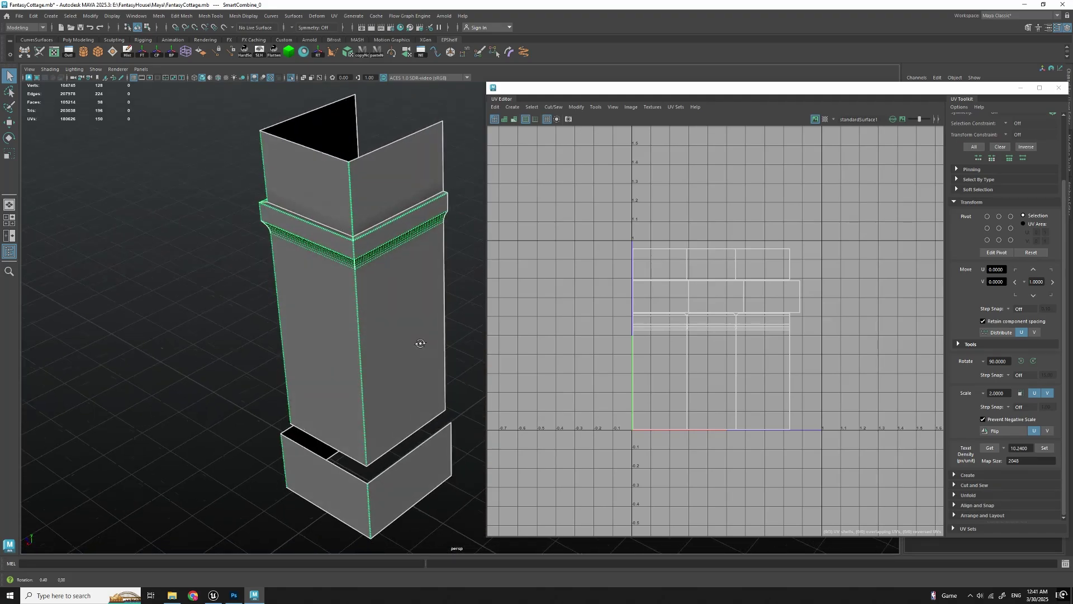
Step: Select the shaft's UV shell, pivot it at the UV origin and stretch it horizontally to the full width of the 0–1 tile
right_click_drag(632, 304, 676, 339, "ctrl")
scroll(676, 341, "up", 2)
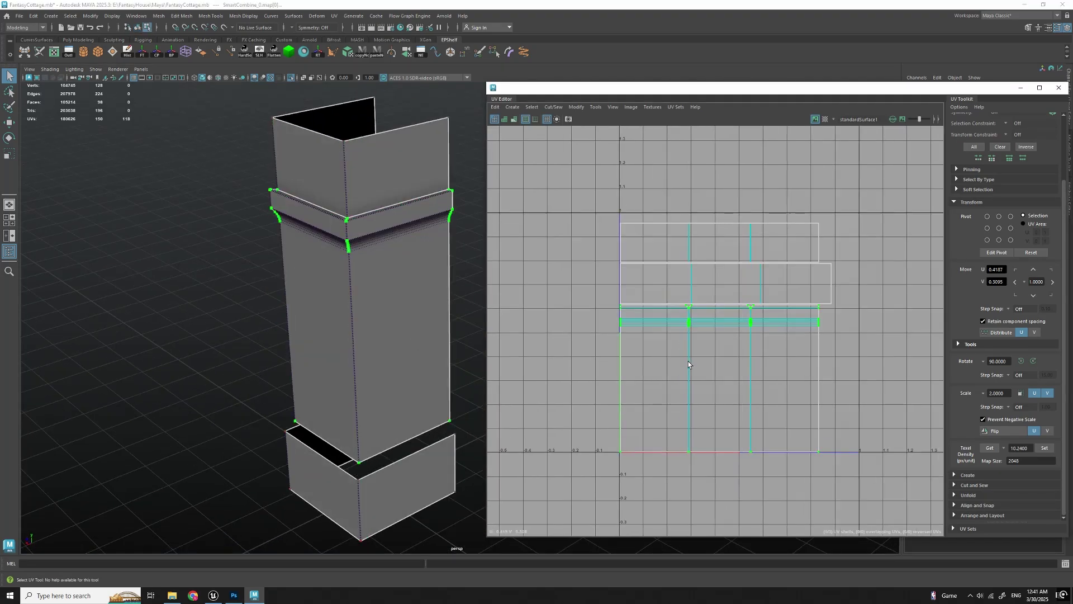
key("w")
middle_click_drag(688, 364, 708, 353, "alt")
left_click_drag(730, 367, 631, 439)
middle_click_drag(736, 455, 687, 462, "alt")
scroll(725, 410, "down", 2)
key("r")
scroll(827, 441, "up", 2)
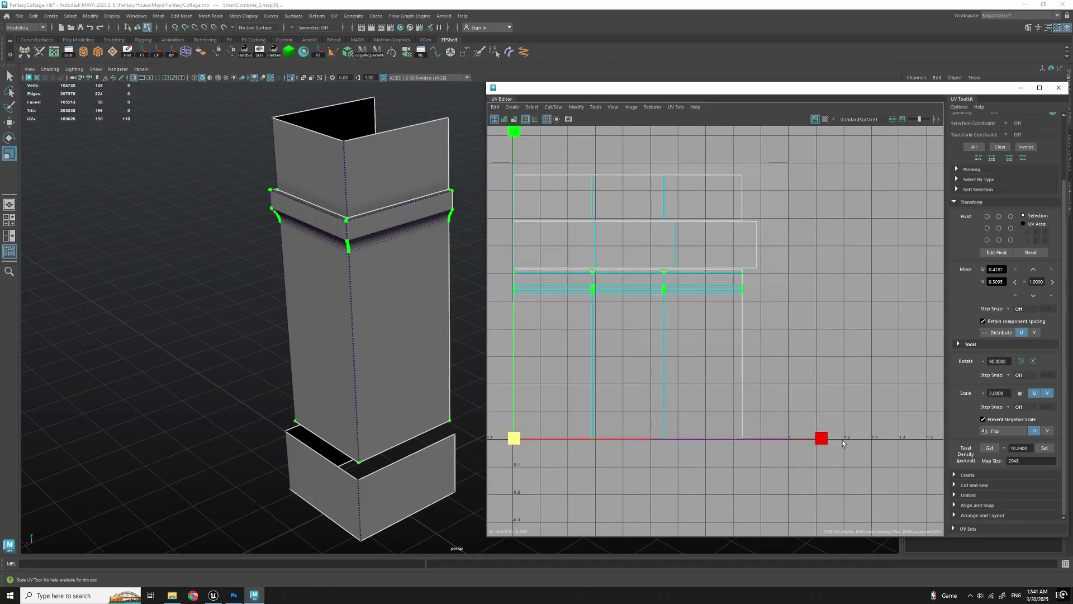
left_click_drag(825, 441, 880, 449)
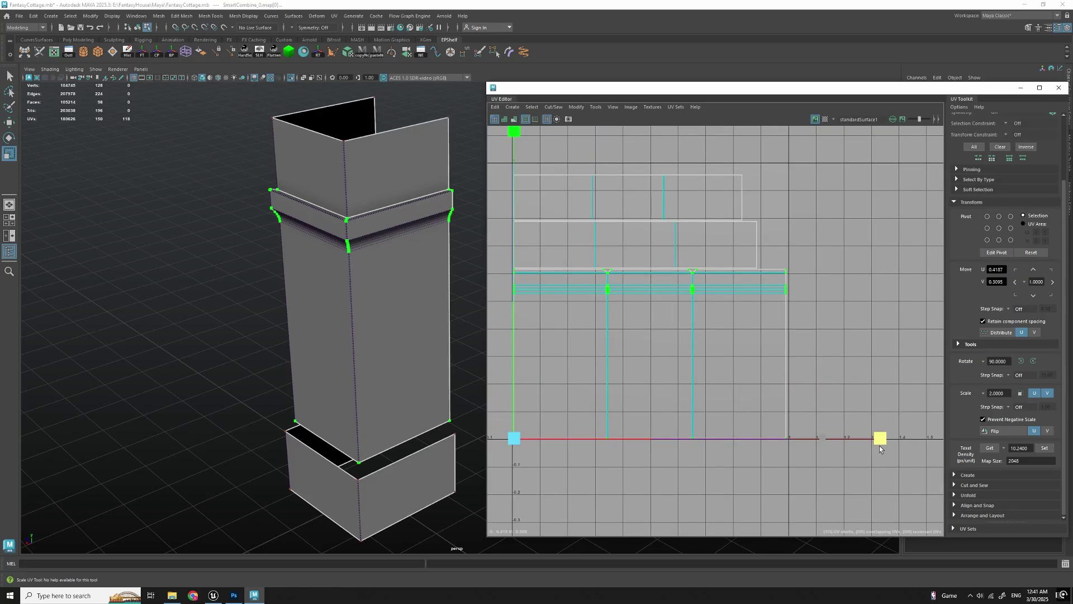
scroll(815, 384, "up", 2)
left_click_drag(696, 438, 696, 436)
Step: Select the base and top-section UV shells, snap their pivot to the left edge and widen them until the base shell fills the tile
left_click(816, 286)
scroll(816, 286, "down", 3)
middle_click_drag(699, 229, 747, 335, "alt")
left_click_drag(555, 266, 606, 312)
right_click_drag(641, 262, 642, 321, "ctrl")
key("w")
key("d")
key("v")
left_click_drag(691, 294, 579, 337)
key("r")
left_click_drag(578, 263, 577, 241)
middle_click_drag(699, 274, 630, 290, "alt")
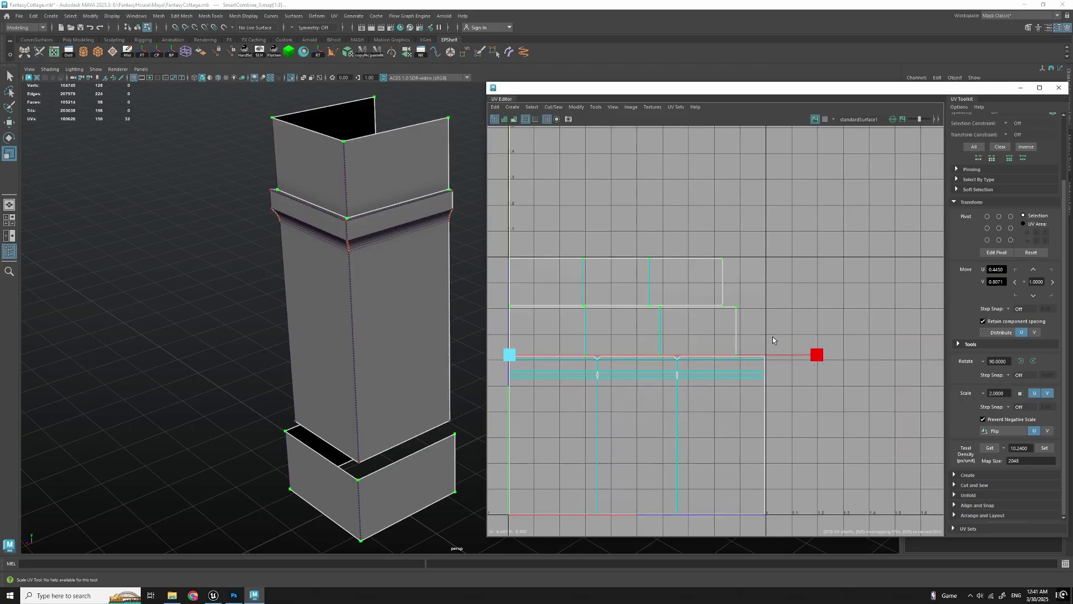
left_click_drag(816, 360, 854, 361)
Step: Deselect the base shell, snap the top-section shell's pivot to its left corner and stretch it to the tile's full width
left_click(764, 317, "ctrl")
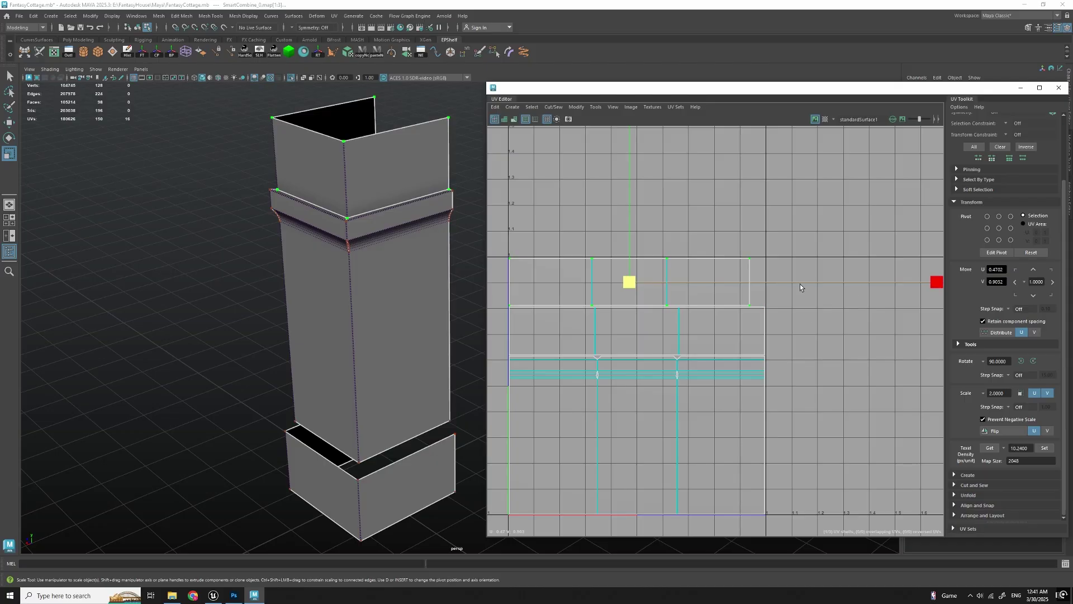
middle_click_drag(637, 302, 707, 312, "alt")
key("d")
left_click_drag(698, 292, 584, 315)
left_click_drag(886, 314, 886, 313)
scroll(818, 311, "down", 3)
key("v")
left_click_drag(745, 300, 659, 312)
scroll(863, 332, "down", 1)
middle_click_drag(863, 332, 747, 341, "alt")
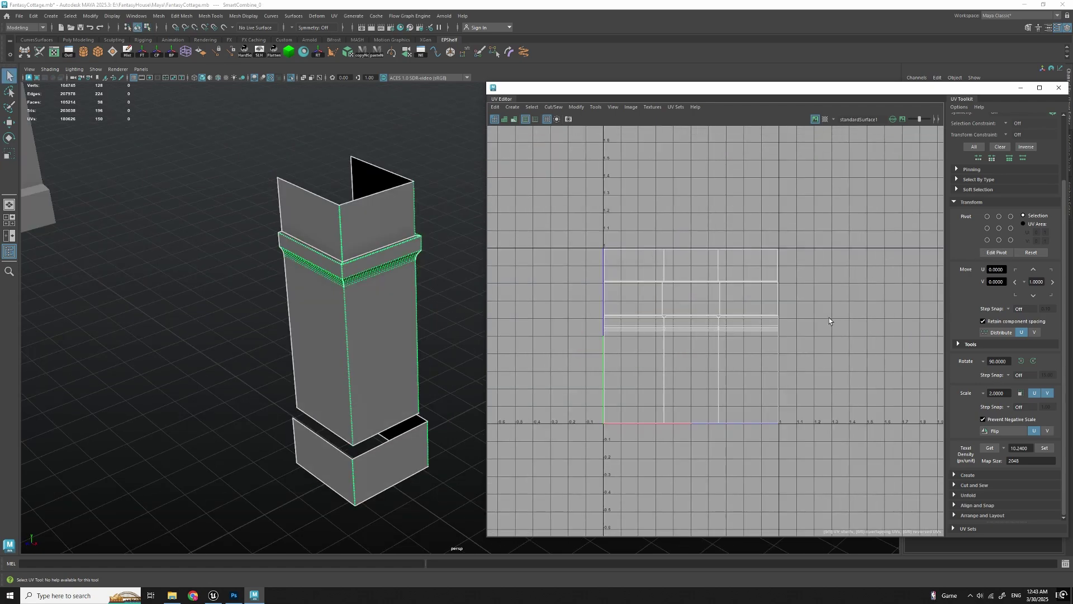
Step: Reselect the column, move the UV Editor out of the way and save the FantasyCottage scene
left_click(443, 344)
left_click(375, 322)
scroll(361, 318, "up", 3)
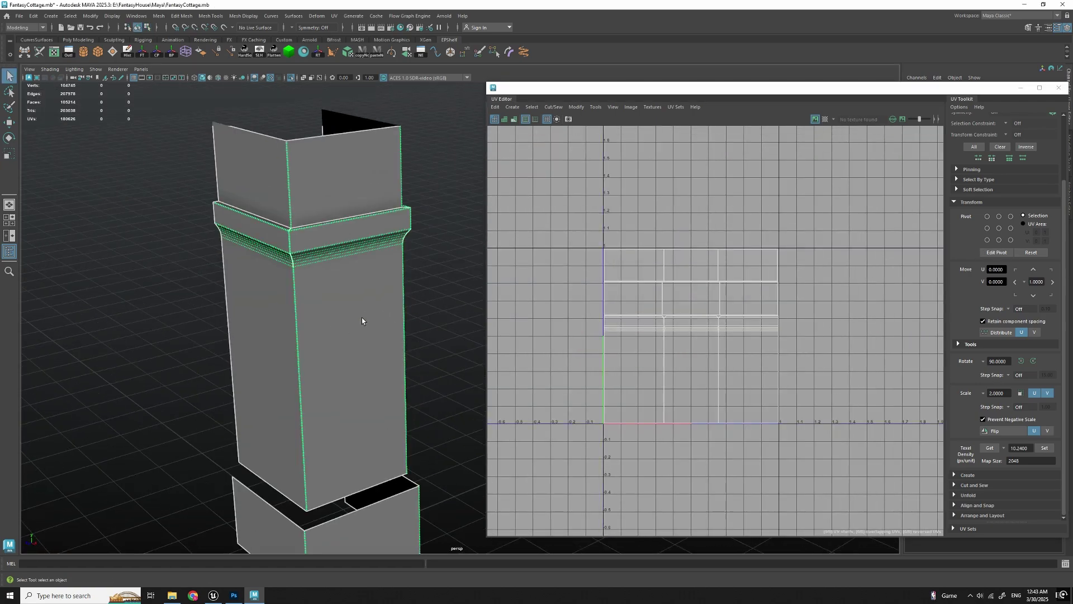
left_click_drag(361, 318, 384, 327, "alt")
left_click_drag(846, 88, 1072, 71)
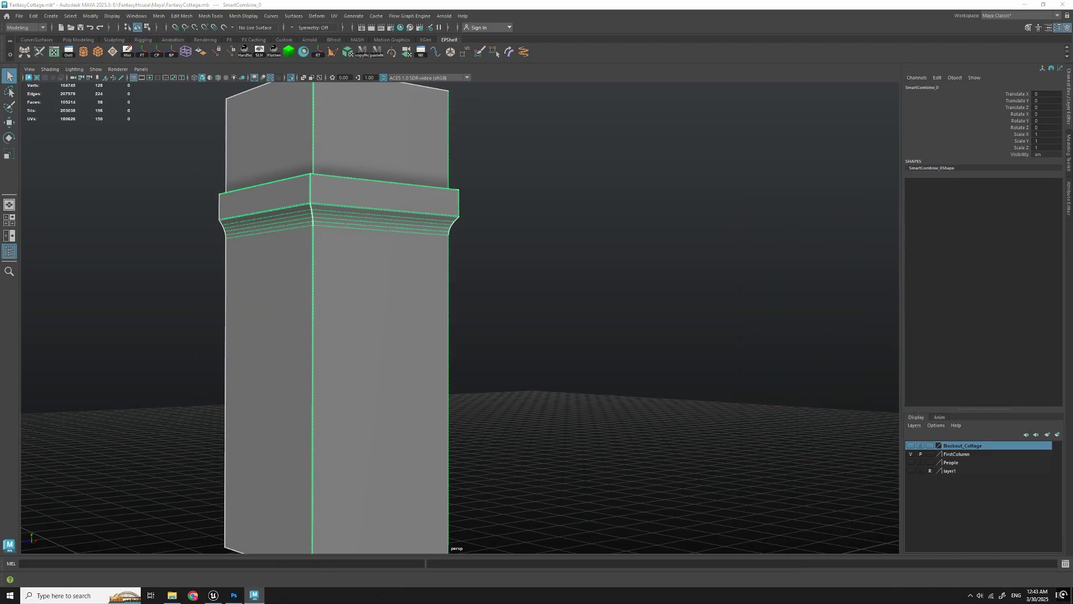
middle_click_drag(451, 333, 548, 260, "alt")
scroll(548, 261, "up", 3)
left_click_drag(549, 261, 511, 333, "alt")
key("ctrl+s")
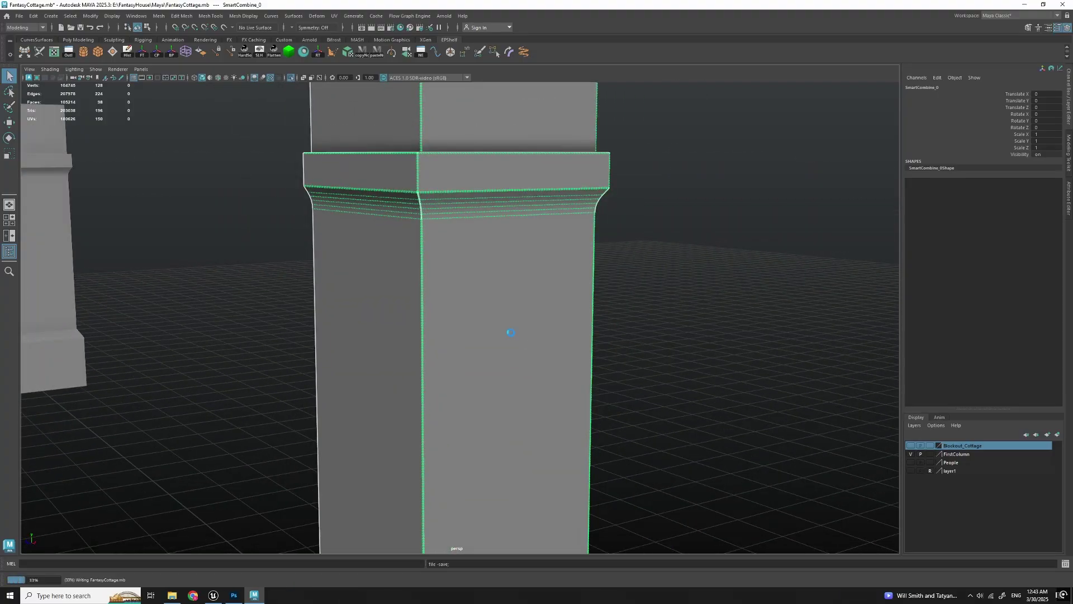
Step: Insert three horizontal edge loops around the column's shaft
right_click_drag(511, 332, 394, 292, "shift")
scroll(395, 292, "up", 2)
left_click_drag(414, 281, 414, 290)
left_click_drag(569, 310, 497, 352, "alt")
scroll(497, 352, "down", 3)
middle_click_drag(498, 352, 514, 275, "alt")
left_click_drag(514, 275, 476, 320, "alt")
scroll(526, 330, "up", 4)
scroll(492, 324, "down", 2)
left_click_drag(514, 327, 471, 283, "alt")
left_click(470, 283)
scroll(529, 382, "up", 2)
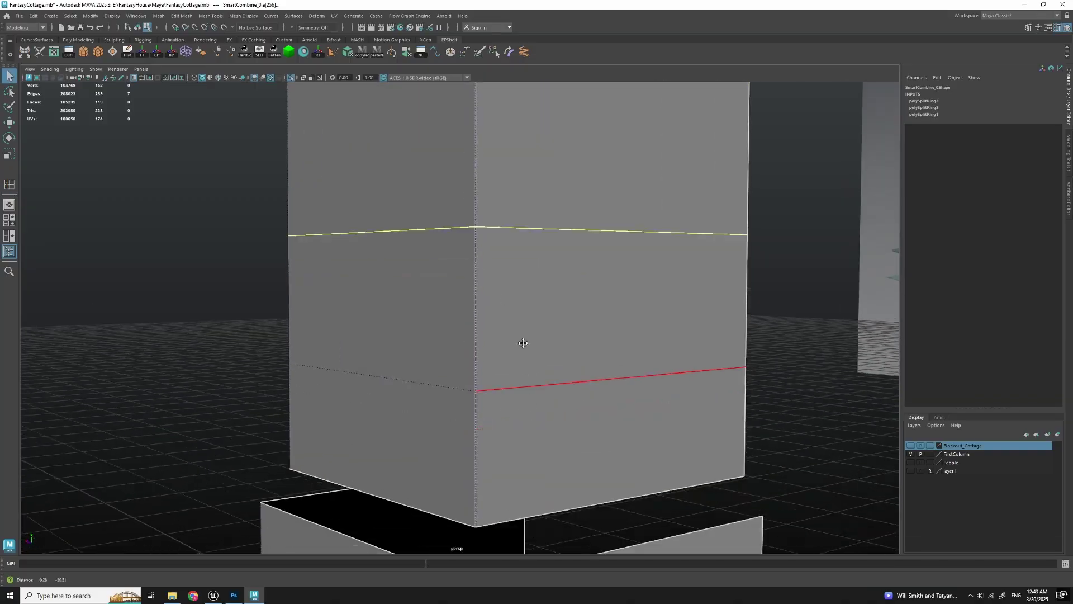
Step: Insert two more horizontal edge loops close to the lowest loop on the shaft and return to object selection
middle_click_drag(528, 383, 517, 296, "alt")
scroll(518, 297, "up", 3)
scroll(506, 352, "down", 5)
mouse_move(505, 352)
left_mouse_down("alt")
mouse_move(551, 349)
mouse_move(526, 358)
left_mouse_up("alt")
scroll(522, 359, "up", 3)
scroll(526, 358, "up", 1)
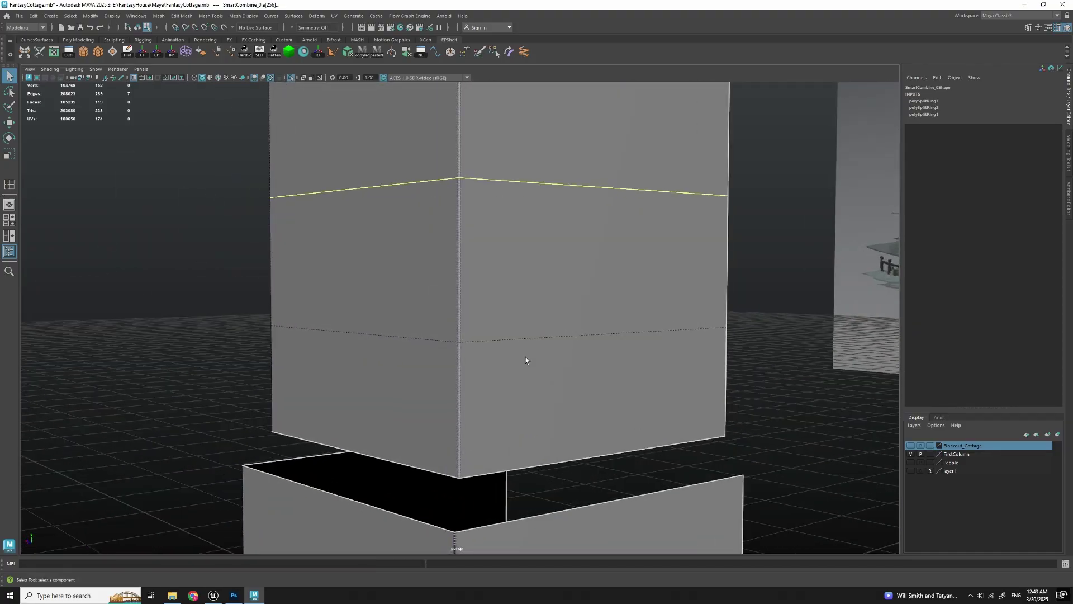
scroll(525, 357, "up", 1)
key("g")
left_click(459, 318)
left_click_drag(460, 380, 460, 361)
key("q")
middle_click_drag(476, 339, 475, 320, "alt")
scroll(475, 320, "up", 2)
key("F8")
scroll(477, 313, "up", 4)
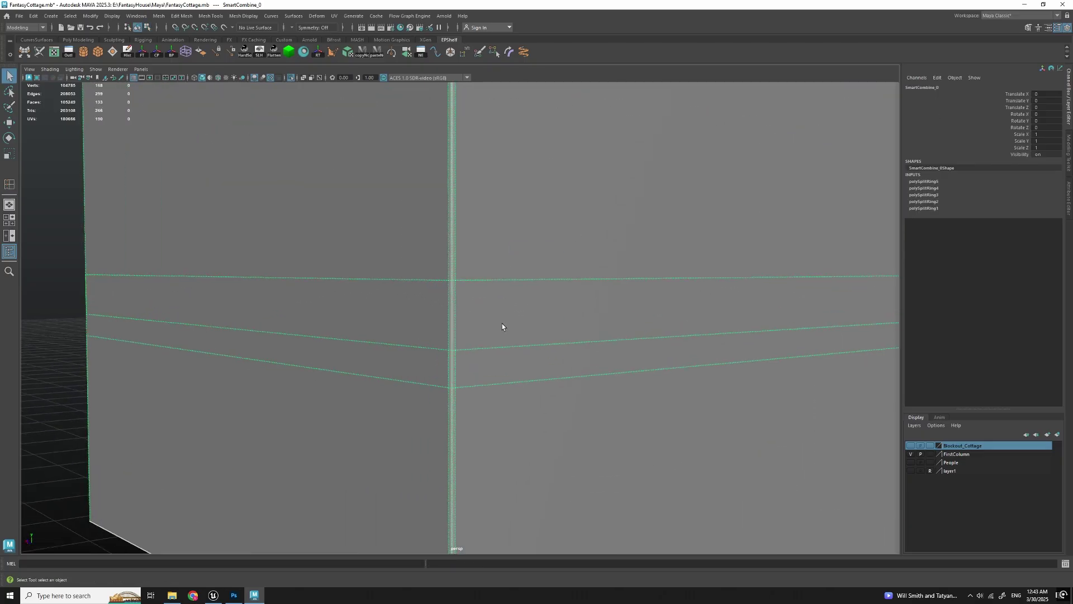
Step: Cut an irregular chip outline on both sides of the shaft's beveled corner across the closely spaced loops with Multi-Cut
key("g")
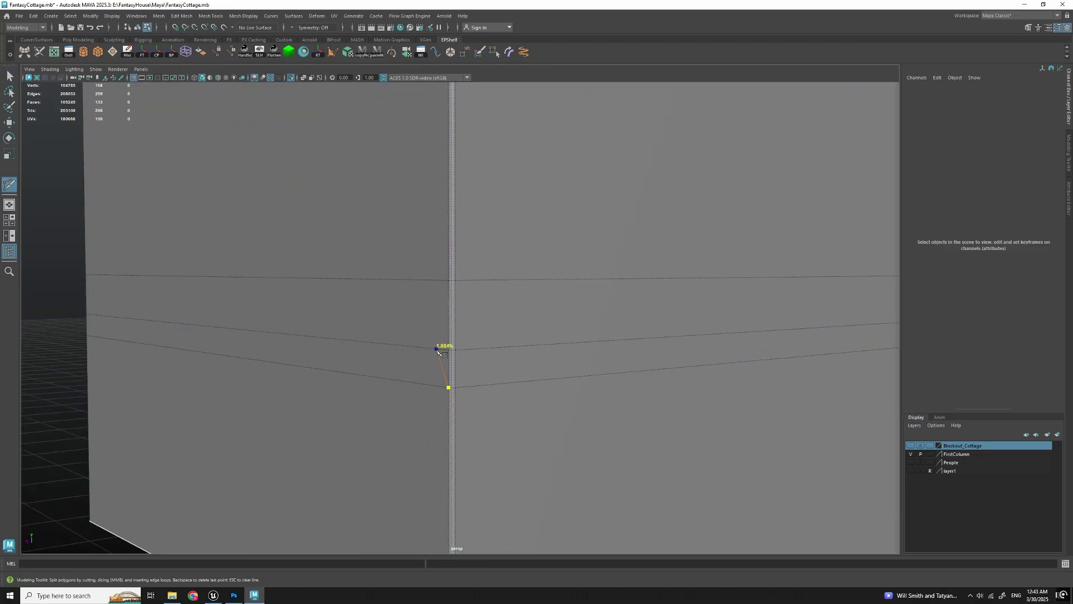
scroll(450, 300, "up", 2)
left_click(467, 220)
key("Return")
left_click(484, 244)
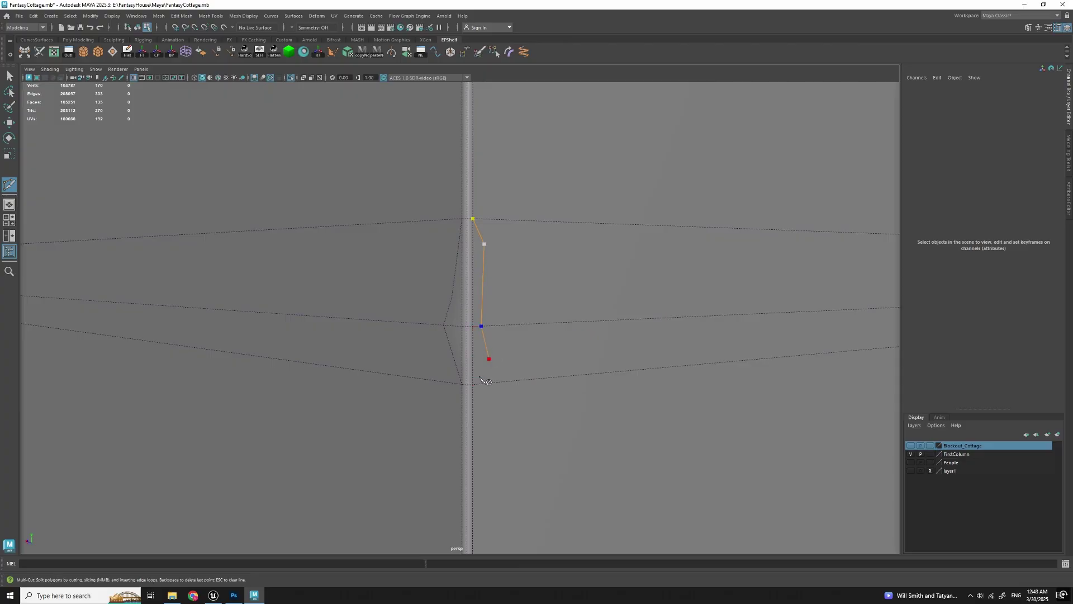
key("Return")
key("q")
scroll(514, 348, "down", 4)
scroll(503, 321, "up", 3)
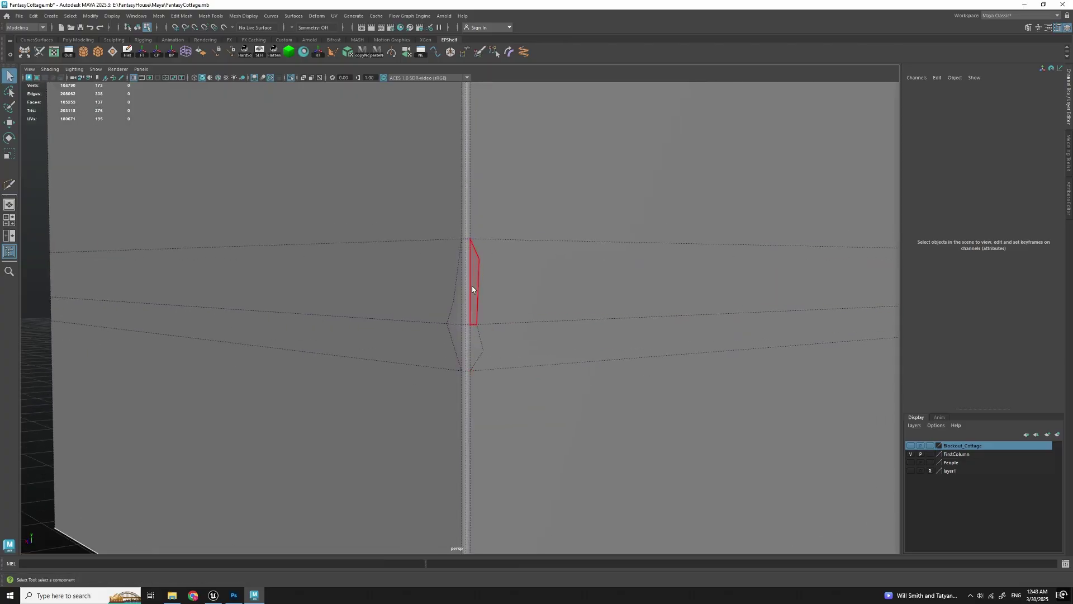
Step: Check the chip's faces, move its upper corner vertex slightly up and its lower corner vertex slightly down
left_click(474, 290)
scroll(554, 347, "down", 3)
left_click(532, 336)
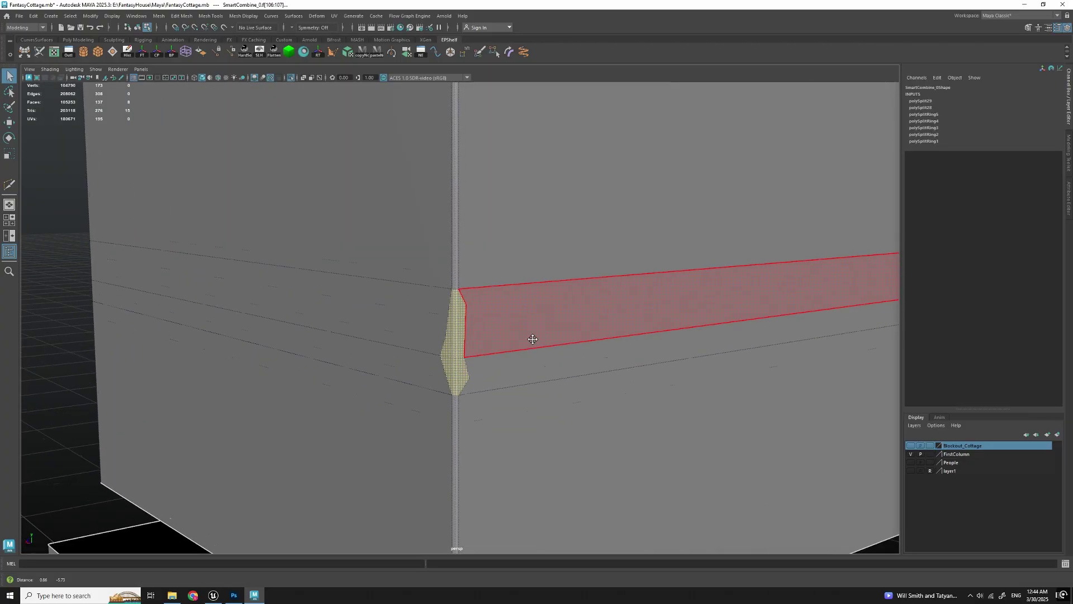
scroll(532, 334, "up", 3)
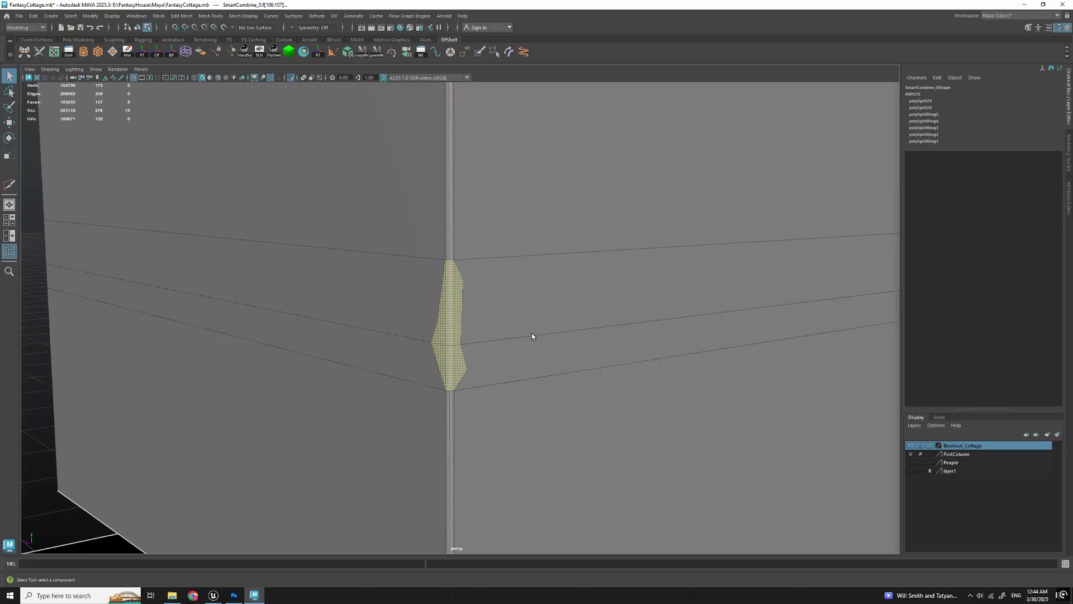
right_click_drag(518, 291, 469, 285)
left_click(450, 261)
key("w")
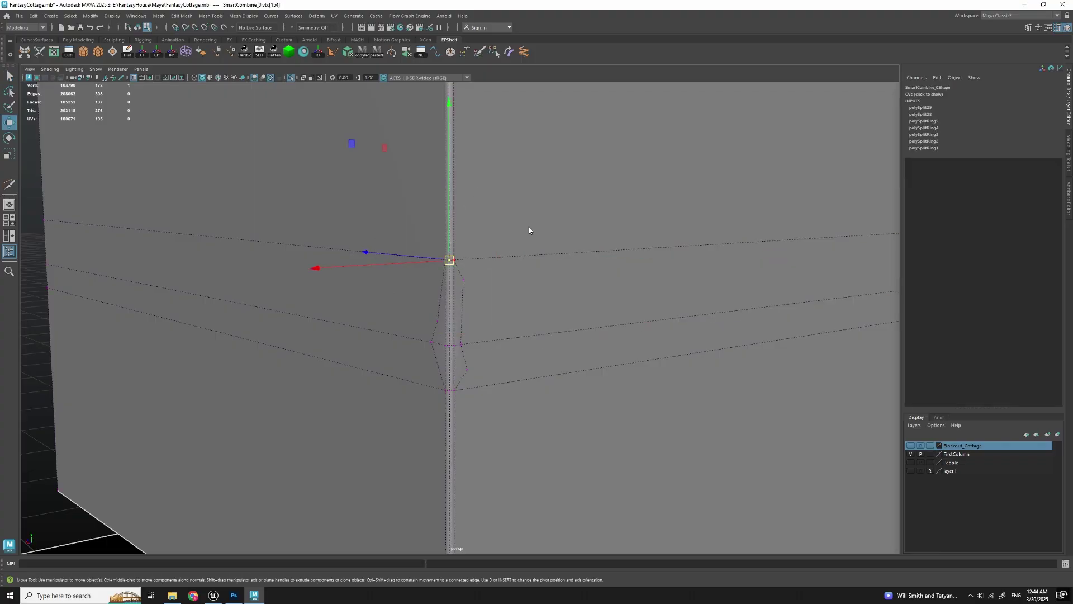
left_click_drag(449, 231, 449, 228)
left_click(450, 392)
left_click_drag(449, 352, 450, 359)
key("q")
Step: Select the faces inside the chip outline and delete them to open a hole in the corner
right_click_drag(452, 357, 459, 385)
left_click(460, 365)
left_click_drag(448, 357, 459, 309)
key("Delete")
scroll(459, 310, "down", 5)
Step: Select the chip hole's border edges, fill the hole with a flat face and return to object mode
right_click_drag(455, 318, 456, 292)
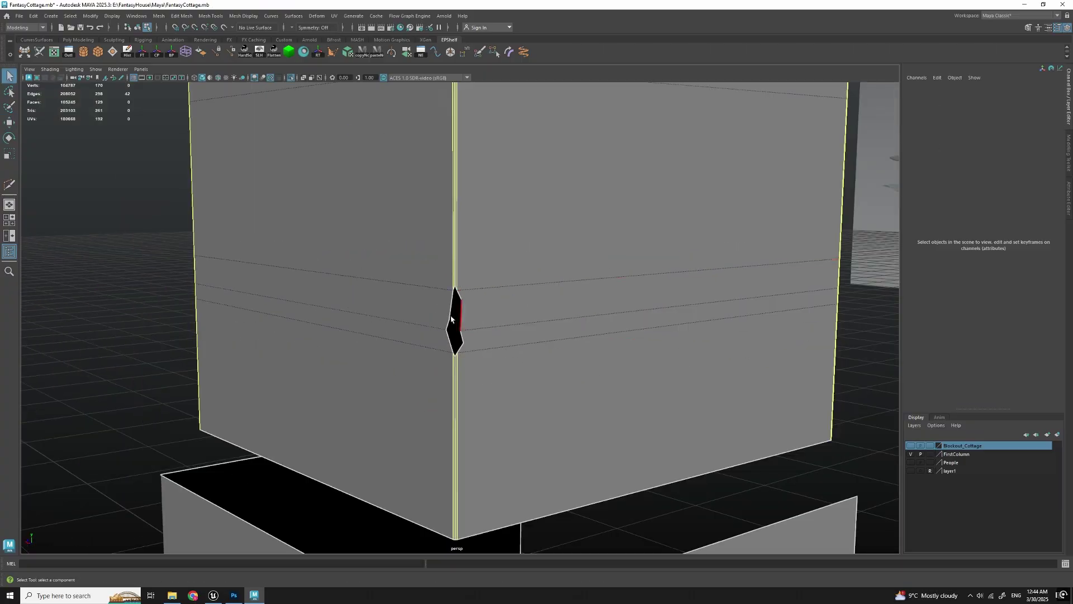
double_click(464, 315)
scroll(465, 315, "up", 5)
left_click_drag(465, 315, 490, 326, "alt")
left_click(112, 52)
right_click_drag(459, 329, 553, 243)
Step: Inspect the chipped corner without wireframe, reselect the column, freeze its transformations and delete its construction history
scroll(553, 251, "down", 5)
left_click_drag(550, 313, 587, 376, "alt")
left_click(701, 386)
mouse_move(696, 386)
left_mouse_down("alt")
mouse_move(635, 393)
mouse_move(530, 374)
mouse_move(569, 400)
left_mouse_up("alt")
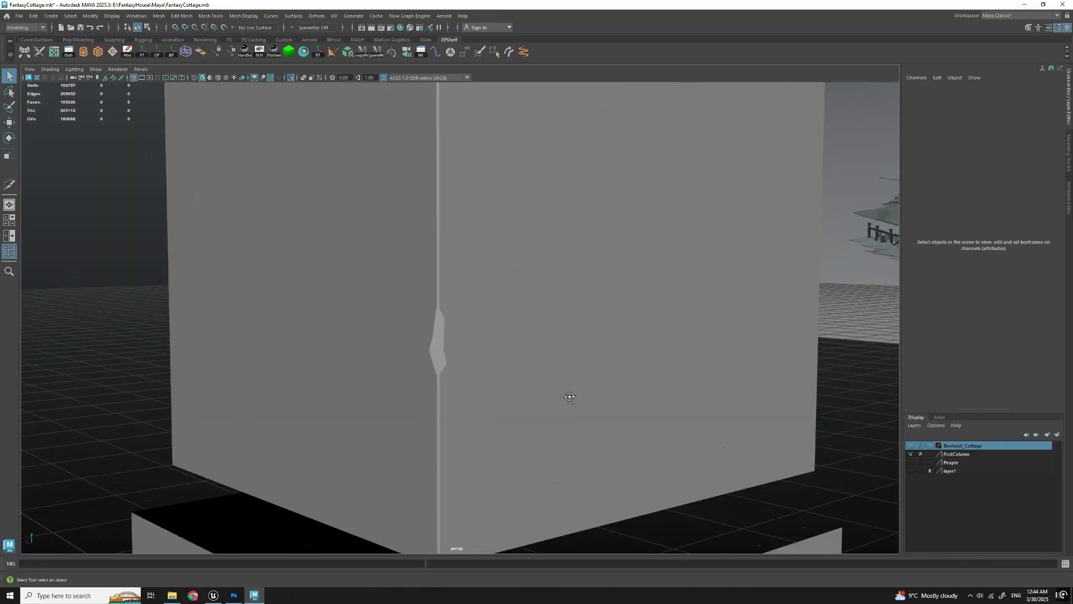
left_click(569, 400)
scroll(524, 388, "up", 2)
left_click(130, 53)
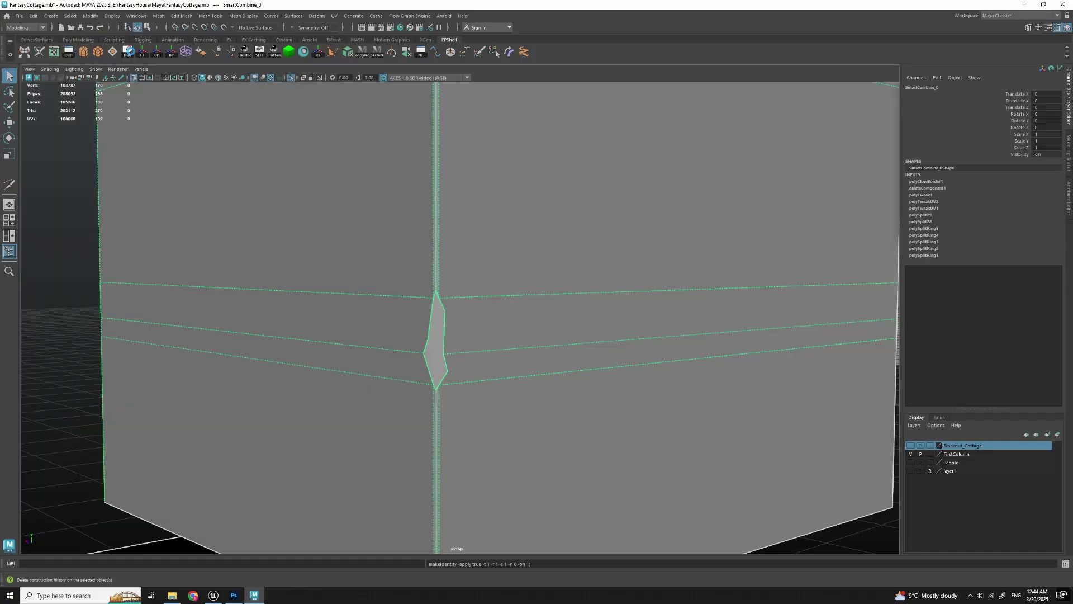
Step: Cut one edge across the middle of the chip face with Multi-Cut, joining opposite vertices of its outline
scroll(449, 297, "up", 1)
scroll(486, 393, "up", 2)
middle_click_drag(468, 405, 488, 367, "alt")
scroll(446, 338, "up", 1)
key("ctrl+shift+x")
left_click(463, 342)
left_click(464, 341)
right_click(466, 342)
scroll(514, 340, "down", 10)
left_click_drag(552, 347, 487, 332, "alt")
scroll(482, 330, "up", 9)
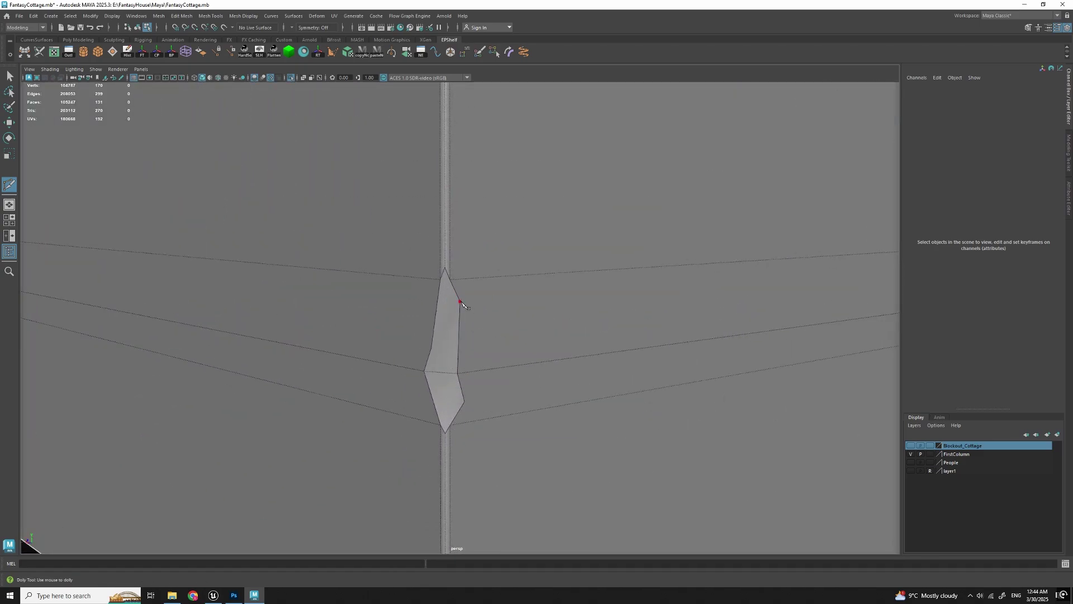
left_click(460, 303)
Step: Inspect the cut chip without wireframe from a different angle and check its upper border edges
scroll(518, 320, "down", 9)
left_click_drag(519, 321, 531, 400, "alt")
key("q")
scroll(598, 380, "down", 3)
left_click(601, 374)
scroll(456, 349, "up", 5)
left_click(460, 336)
scroll(463, 341, "up", 6)
right_click_drag(468, 353, 461, 292)
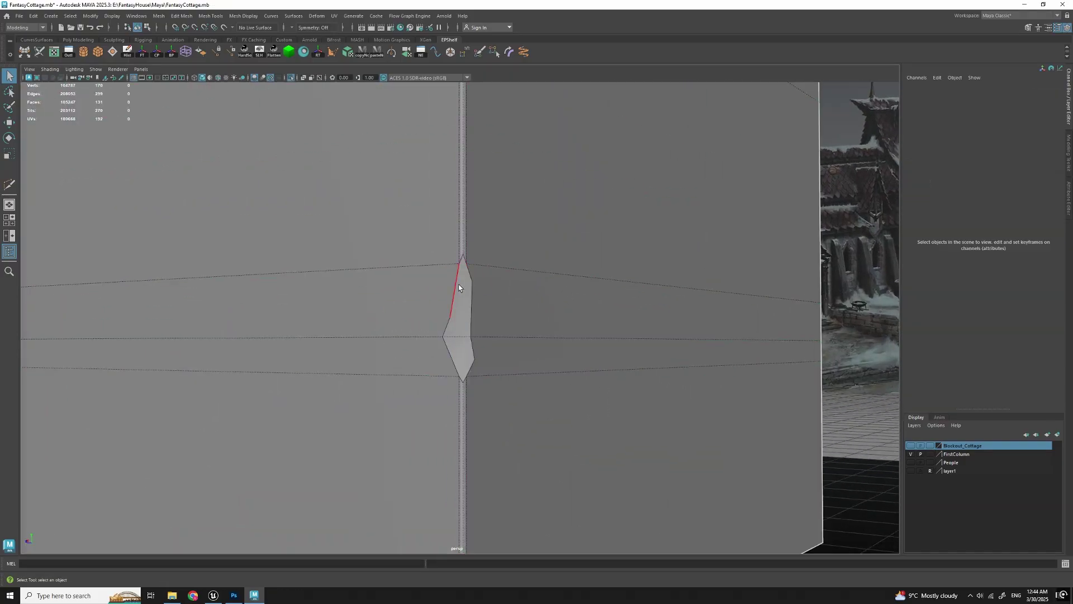
left_click(459, 288)
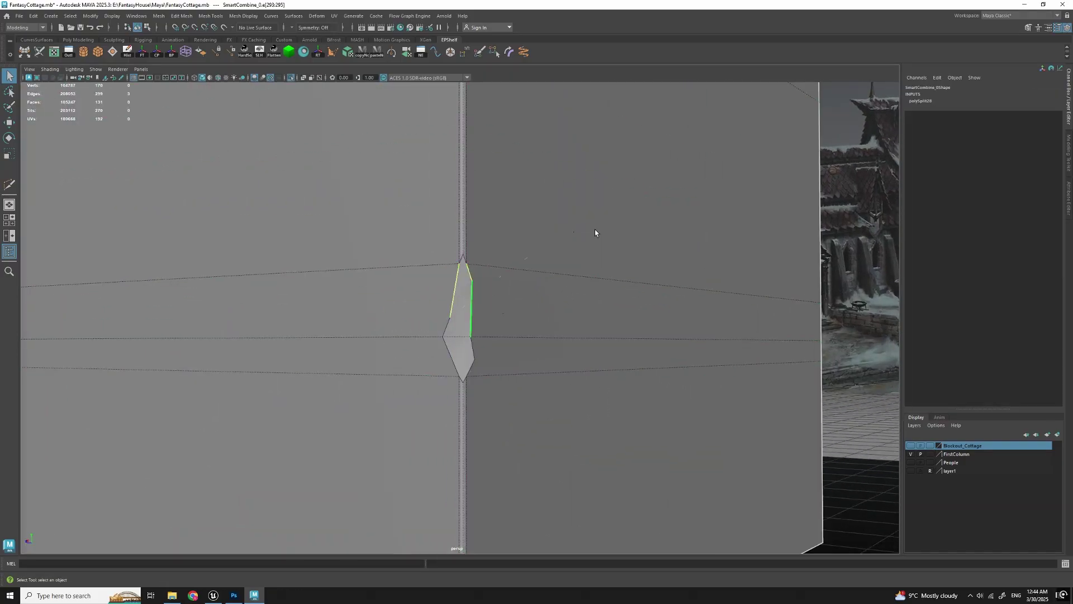
right_click_drag(500, 276, 595, 230)
Step: Cut three more edges across the chip between opposite outline vertices, near its top, middle and lower end
scroll(497, 306, "up", 1)
key("y")
scroll(496, 307, "up", 2)
left_click(446, 317)
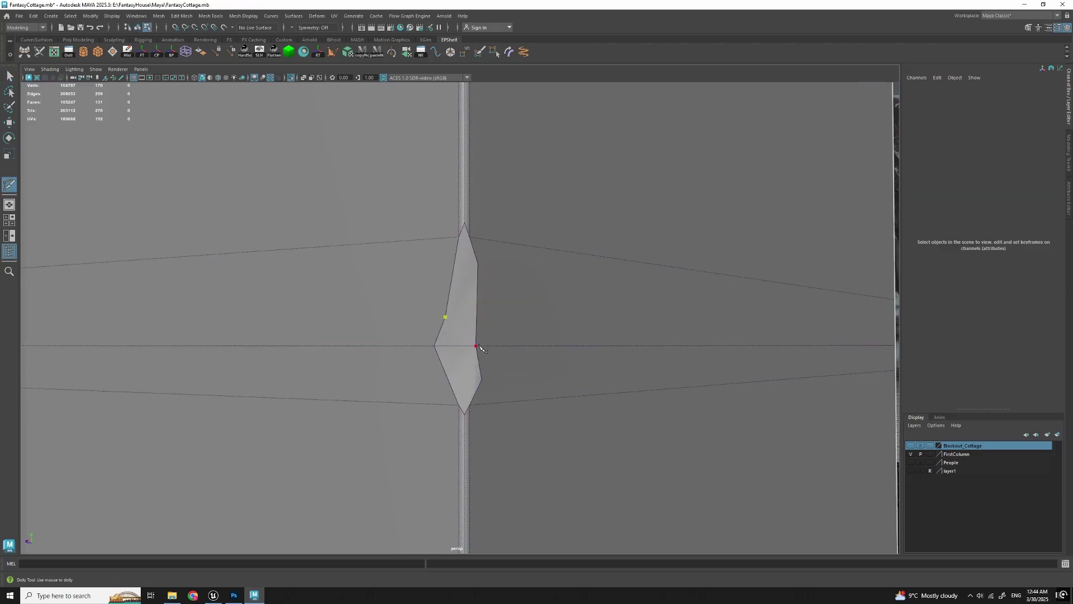
left_click(478, 264)
key("ctrl+z")
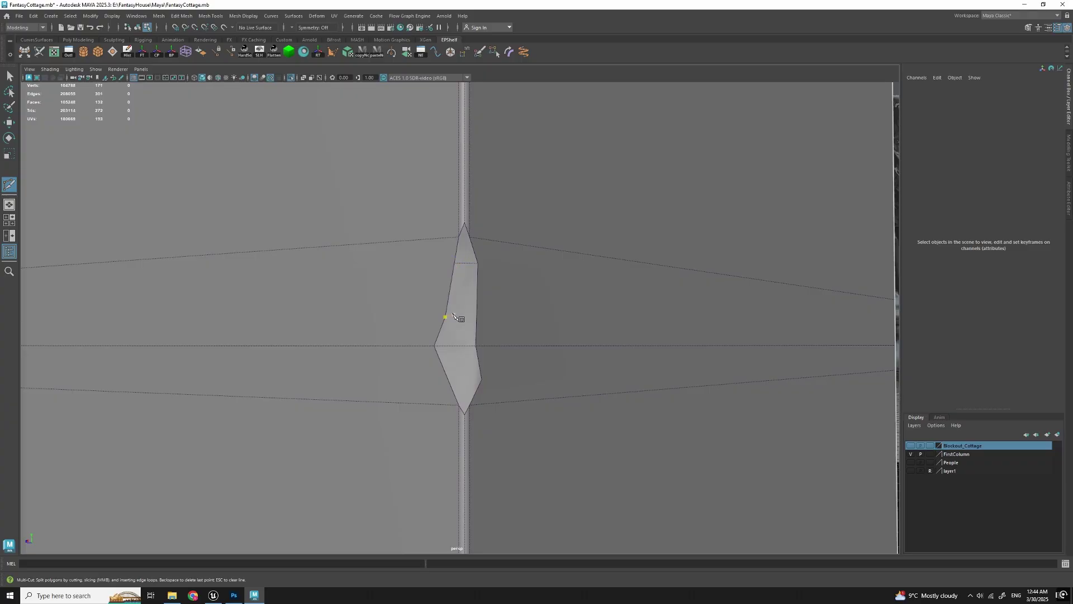
left_click(478, 322)
left_click(450, 380)
right_click(450, 381)
Step: Leave the cutting tool and examine the shading of the chipped corner without wireframe
key("q")
scroll(493, 360, "down", 6)
scroll(494, 360, "up", 3)
left_click_drag(493, 359, 176, 331, "alt")
scroll(176, 331, "down", 4)
left_click(176, 331)
mouse_move(431, 357)
left_mouse_down("alt")
mouse_move(393, 343)
mouse_move(453, 328)
left_mouse_up("alt")
scroll(452, 328, "up", 4)
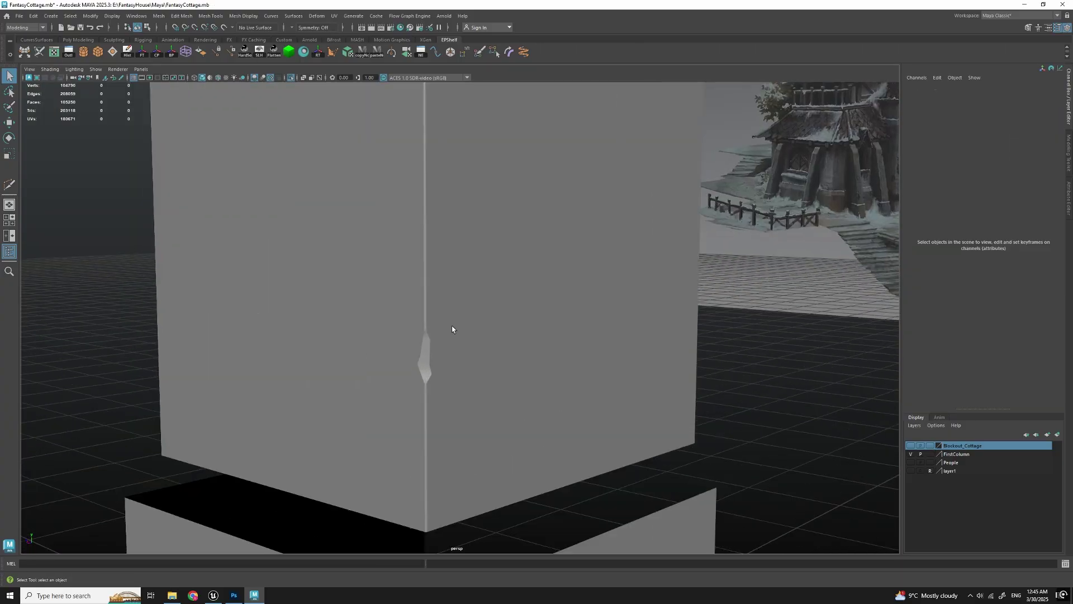
Step: Select the column and pick all five faces that make up the corner chip
left_click(457, 352)
middle_click_drag(457, 358, 473, 345, "alt")
right_click_drag(474, 345, 479, 256)
middle_click_drag(479, 257, 498, 230, "alt")
scroll(469, 291, "up", 3)
left_click(460, 314)
left_click(456, 339, "shift")
left_click(458, 365, "shift")
right_click_drag(485, 367, 482, 399)
scroll(474, 382, "up", 2)
left_click(477, 399)
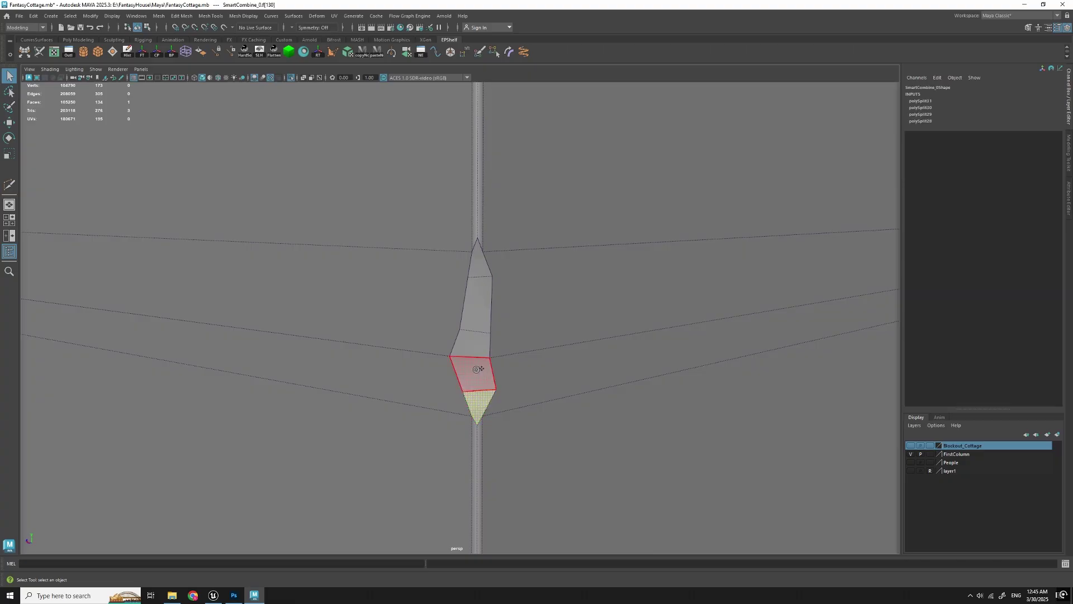
double_click(479, 370, "shift")
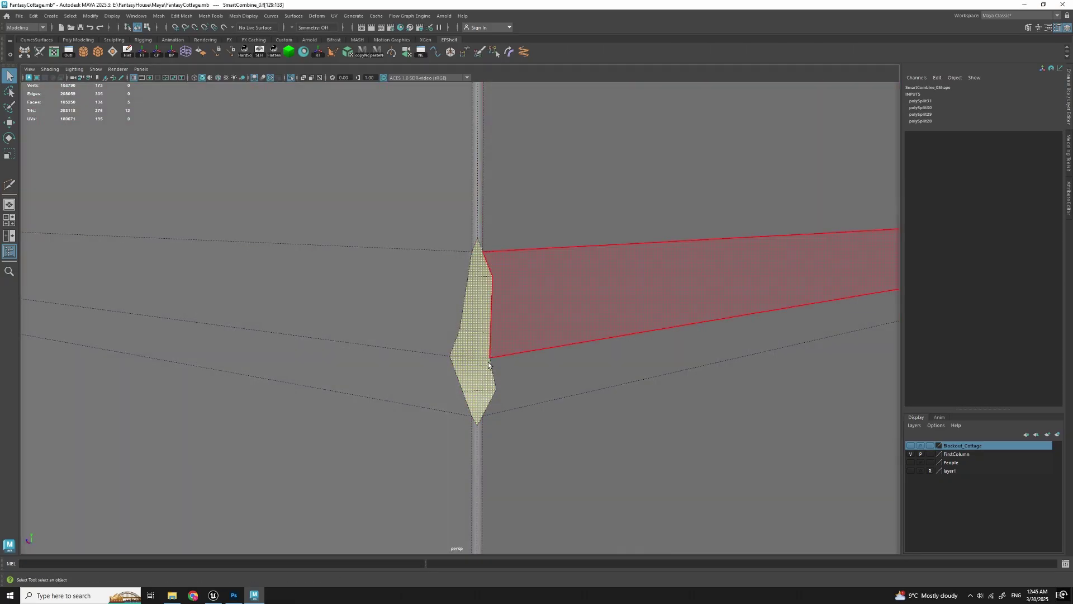
Step: Bevel the chip's border edges with a fraction of 0.68 and one segment
right_click_drag(490, 362, 484, 330)
left_click(465, 304)
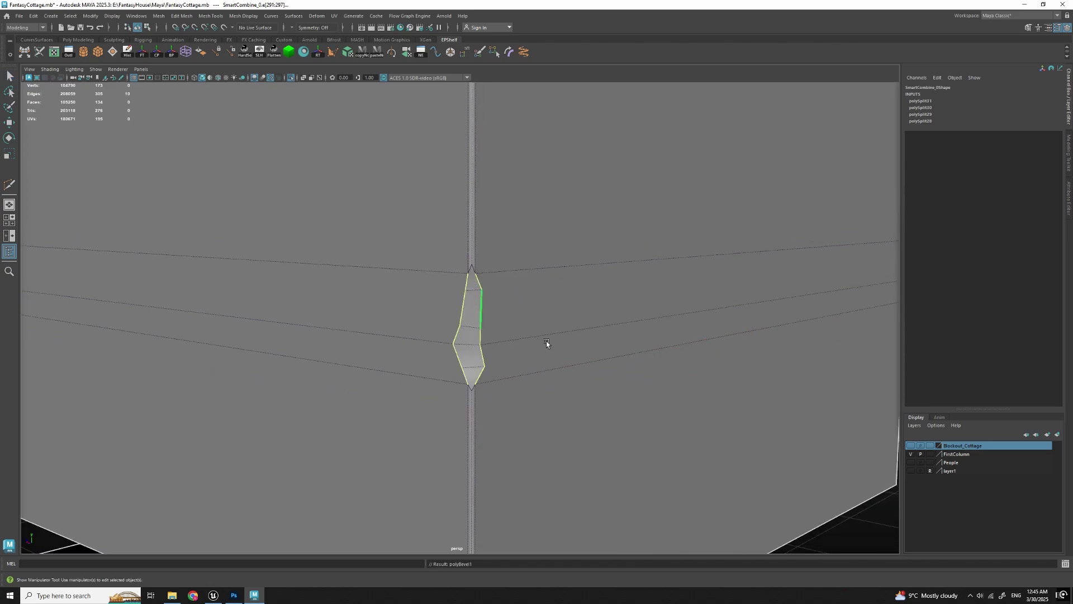
key("ctrl+b")
middle_click_drag(530, 341, 500, 292, "alt")
mouse_move(490, 431)
left_mouse_down()
mouse_move(522, 431)
mouse_move(498, 430)
left_mouse_up()
middle_click_drag(500, 256, 510, 333, "alt")
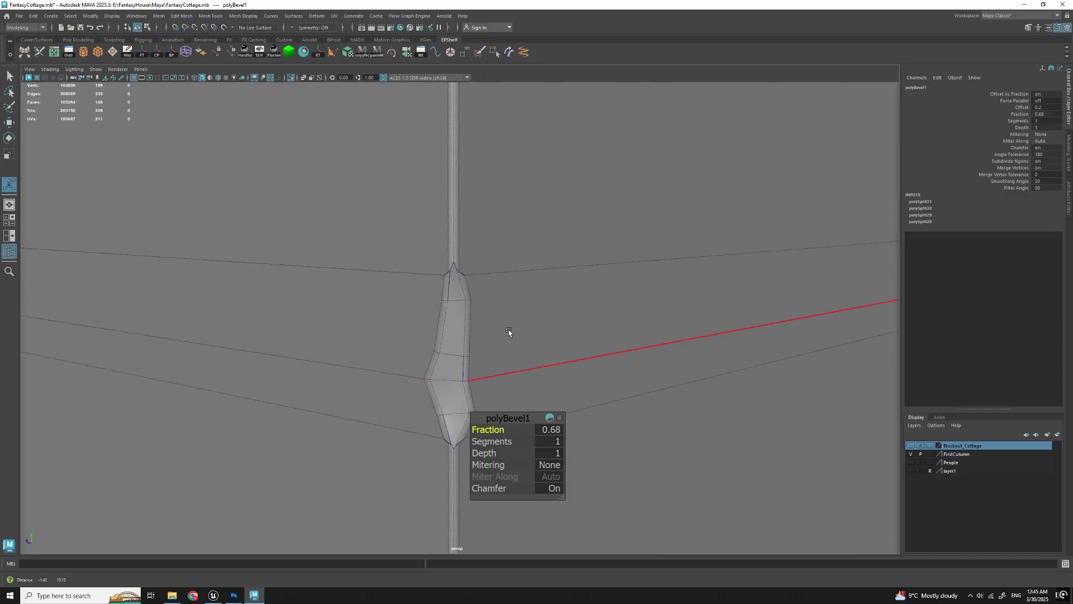
Step: Weld the extra bevel vertices at the chip's tips onto their neighbouring corner vertices with Target Weld
key("y")
scroll(506, 313, "up", 3)
scroll(493, 234, "up", 4)
middle_click_drag(493, 229, 496, 283, "alt")
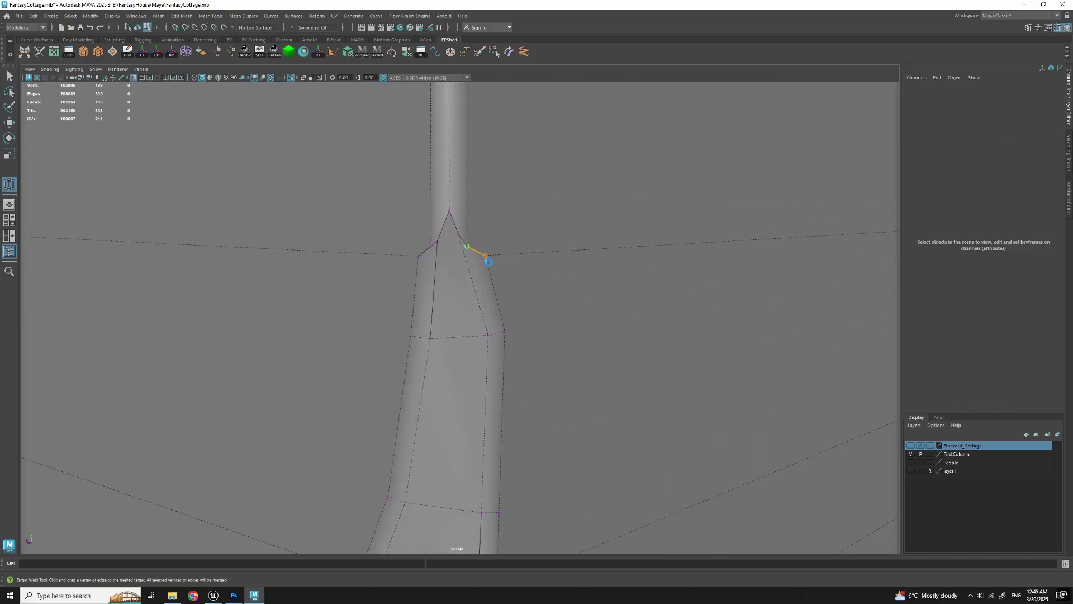
left_click_drag(485, 255, 431, 245)
middle_click_drag(458, 266, 466, 292, "alt")
left_click_drag(466, 276, 508, 282)
scroll(544, 326, "down", 4)
key("q")
key("F8")
Step: Inspect the bevelled chip without wireframe and check its components up close
scroll(615, 380, "down", 5)
left_click(662, 439)
left_click_drag(592, 341, 488, 291, "alt")
scroll(488, 284, "up", 3)
left_click(489, 284)
scroll(475, 354, "up", 5)
right_click_drag(476, 355, 476, 316)
scroll(476, 324, "down", 4)
mouse_move(476, 316)
left_mouse_down("alt")
mouse_move(477, 330)
mouse_move(479, 314)
left_mouse_up("alt")
left_click_drag(412, 334, 505, 463)
middle_click_drag(522, 304, 526, 288, "alt")
left_click(783, 360)
scroll(714, 357, "down", 2)
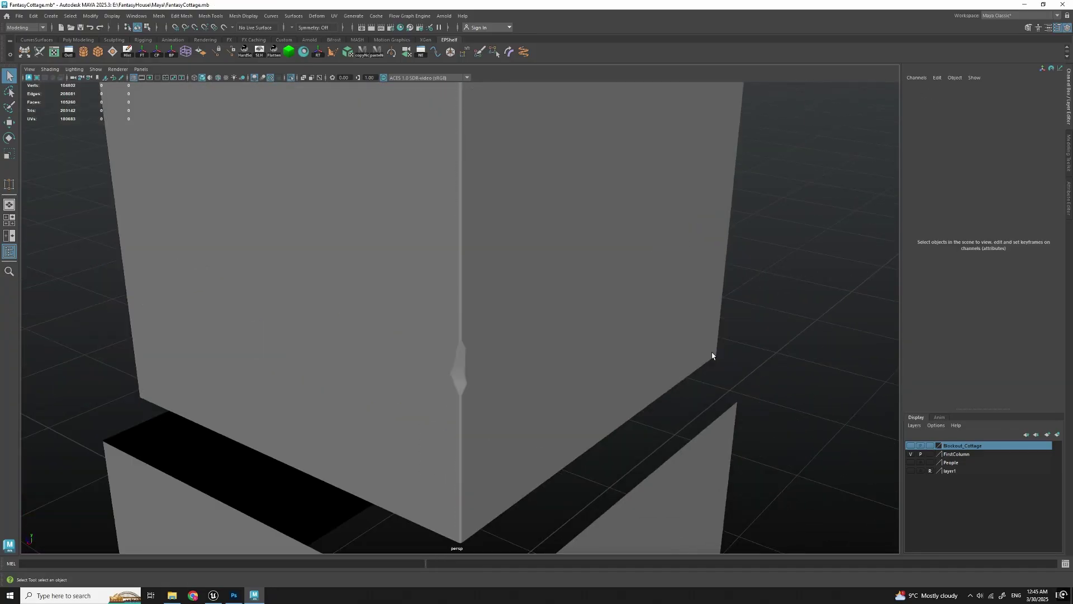
Step: Select the column, delete its construction history and deselect it
left_click_drag(714, 357, 518, 336, "alt")
scroll(518, 324, "down", 5)
left_click(518, 321)
middle_click_drag(518, 320, 528, 375, "alt")
left_click(128, 54)
left_click(202, 317)
Step: Examine the bevelled chip up close and from a distance along the column's whole corner
mouse_move(497, 416)
left_mouse_down("alt")
mouse_move(582, 371)
mouse_move(469, 340)
mouse_move(480, 417)
left_mouse_up("alt")
left_click(463, 373)
scroll(497, 375, "down", 5)
left_click(506, 370)
scroll(504, 405, "up", 8)
middle_click_drag(503, 412, 532, 378, "alt")
left_click_drag(475, 367, 470, 336, "alt")
scroll(479, 363, "up", 2)
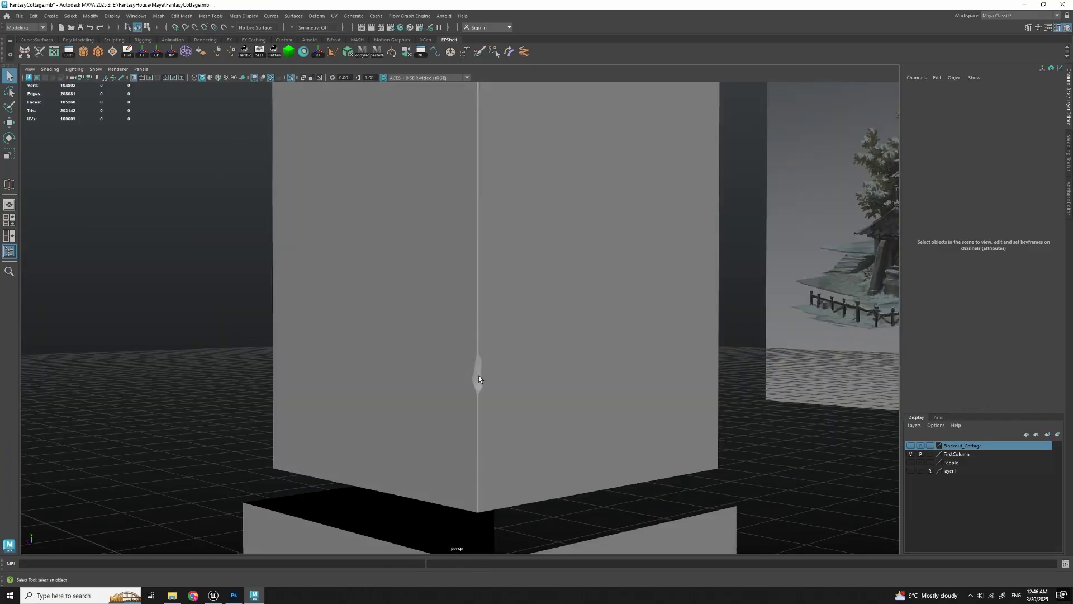
middle_click_drag(478, 361, 474, 403, "alt")
scroll(494, 177, "down", 5)
middle_click_drag(470, 157, 459, 230, "alt")
middle_click_drag(473, 368, 475, 345, "alt")
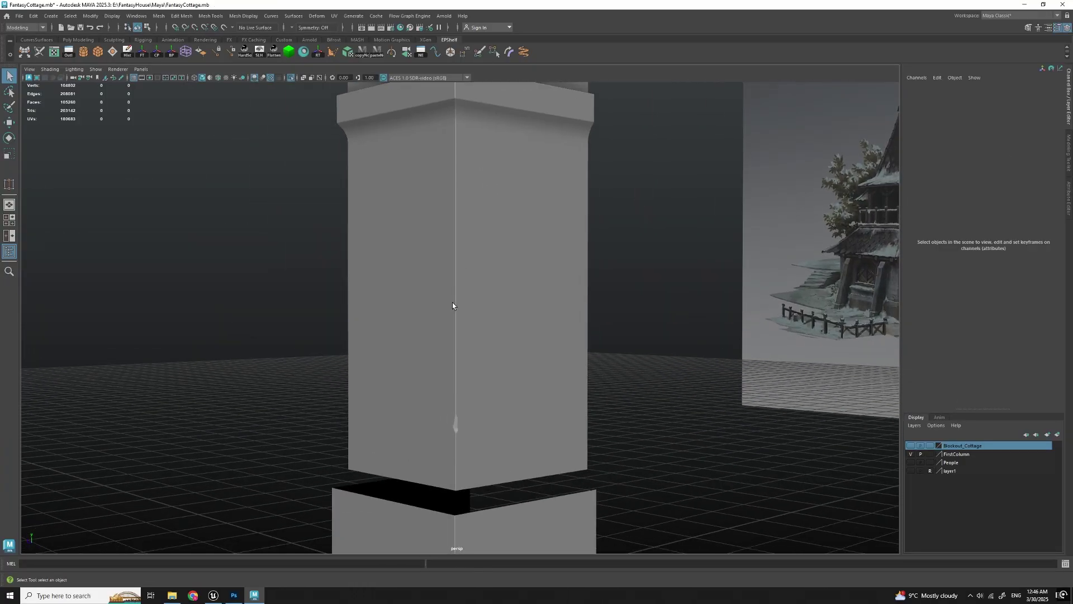
middle_click_drag(456, 267, 464, 197, "alt")
Step: Insert two closely spaced horizontal edge loops around the column above the chip, undoing the misplaced extra loop
left_click_drag(494, 302, 505, 321, "alt")
left_click(497, 313)
middle_click_drag(486, 302, 462, 356, "alt")
scroll(463, 356, "up", 10)
key("g")
left_click_drag(432, 317, 436, 303)
left_click(432, 377)
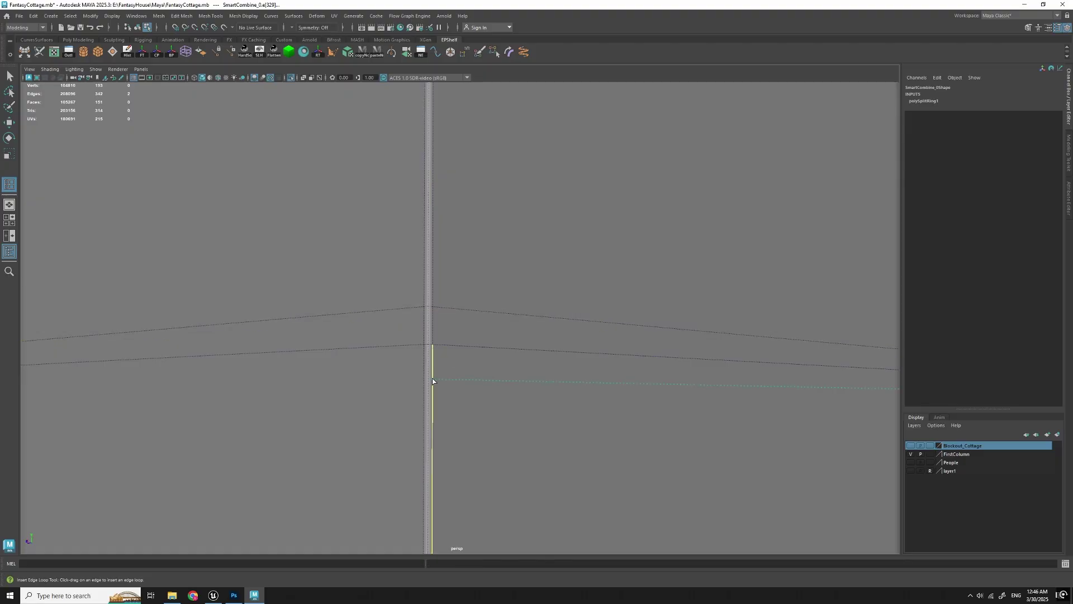
scroll(520, 401, "down", 8)
key("ctrl+z")
scroll(503, 398, "up", 4)
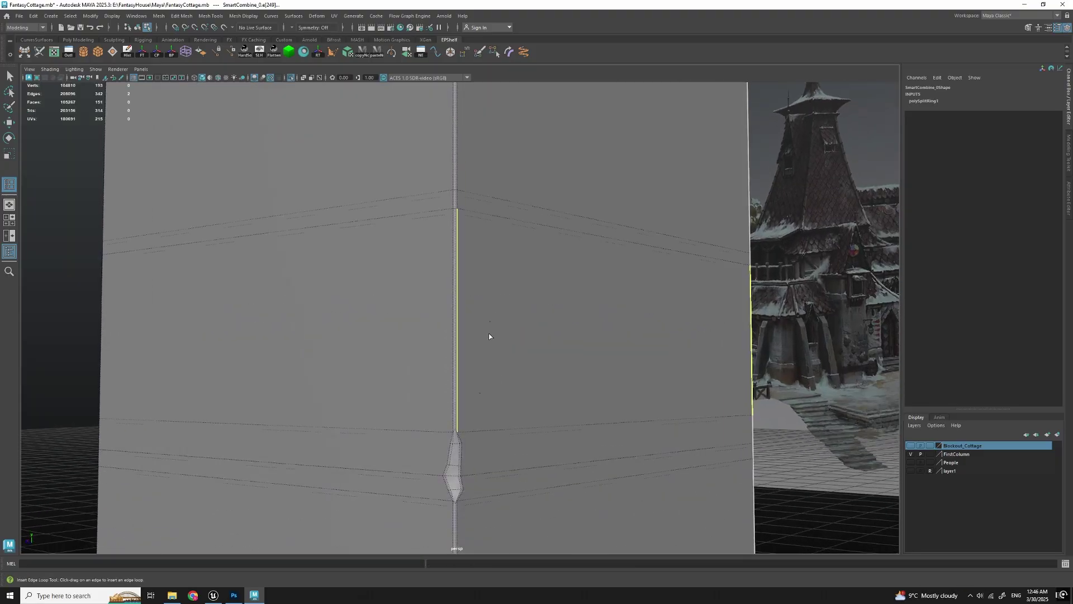
Step: Slice a third horizontal edge loop below the two new ones, flatten it vertically and move it slightly up
key("q")
scroll(503, 372, "down", 5)
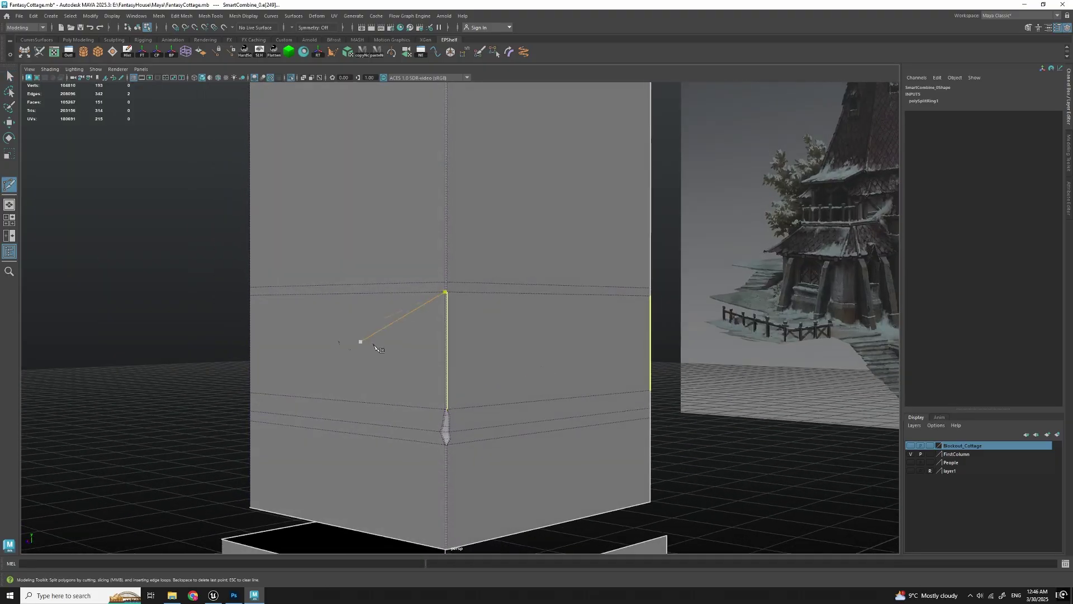
left_click_drag(386, 380, 374, 346, "alt")
key("q")
key("w")
left_click(515, 294)
key("r")
left_click_drag(470, 163, 462, 447)
key("w")
left_click_drag(472, 293, 471, 275)
key("q")
key("F8")
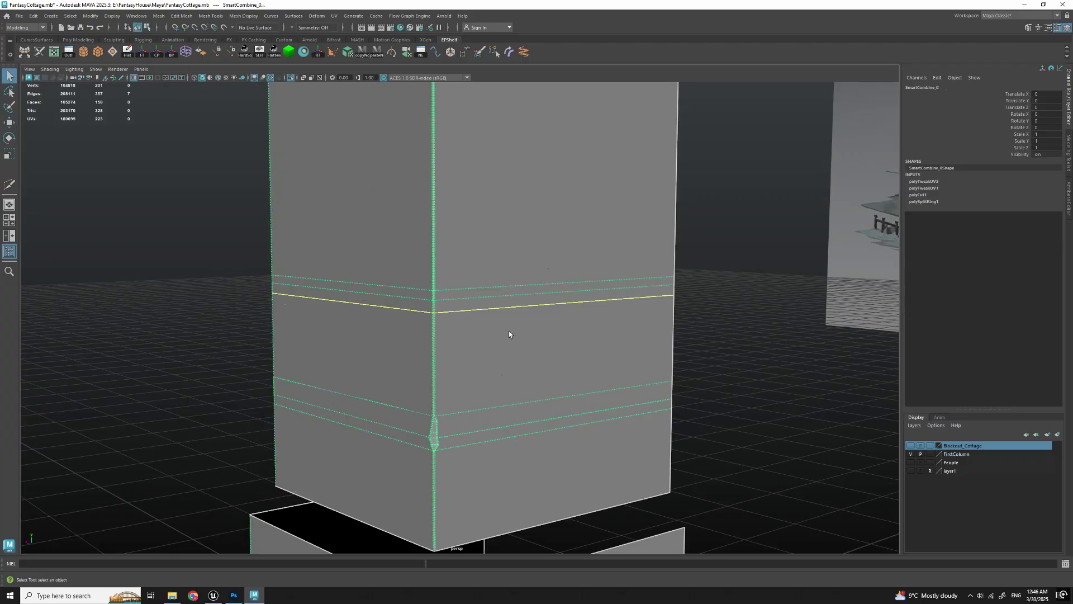
Step: Insert a fourth horizontal edge loop around the column just above the three upper loops
left_click_drag(508, 334, 520, 382, "alt")
scroll(520, 381, "down", 4)
left_click(520, 381)
scroll(458, 355, "up", 5)
left_click_drag(459, 355, 460, 349, "alt")
scroll(460, 350, "up", 4)
right_click_drag(461, 350, 430, 286, "shift")
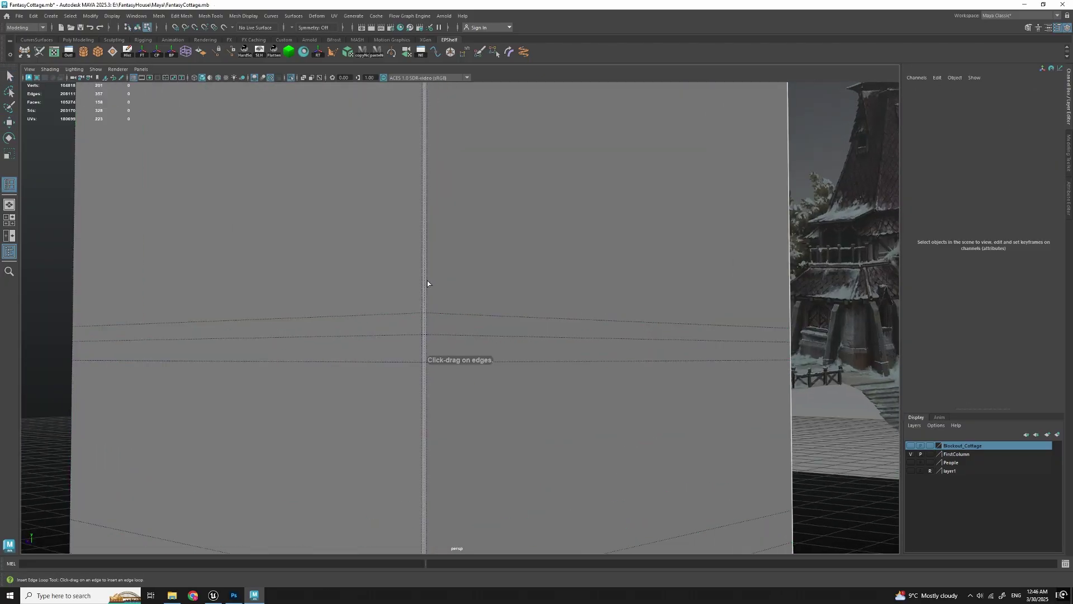
left_click(428, 286)
key("q")
Step: Cut a jagged chip outline on both sides of the corner between the four upper loops with Multi-Cut
left_click_drag(428, 287, 458, 323, "alt")
right_click_drag(458, 323, 563, 250)
scroll(454, 317, "up", 3)
scroll(454, 317, "up", 2)
key("ctrl+shift+x")
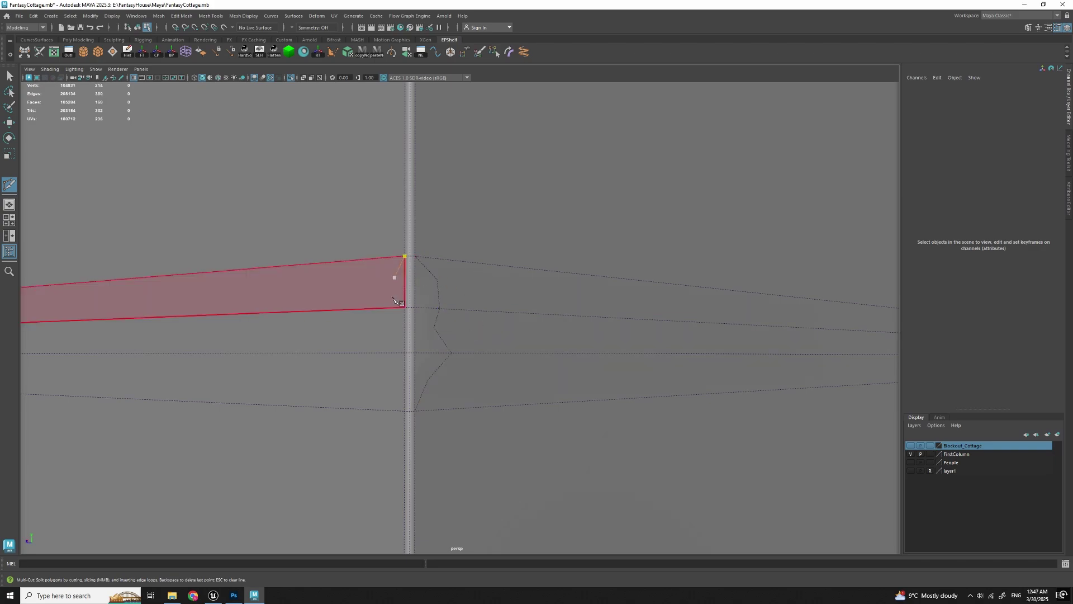
Step: Move the new chip outline's lower corner vertex slightly down and its upper corner vertex slightly up
left_click(408, 421)
key("w")
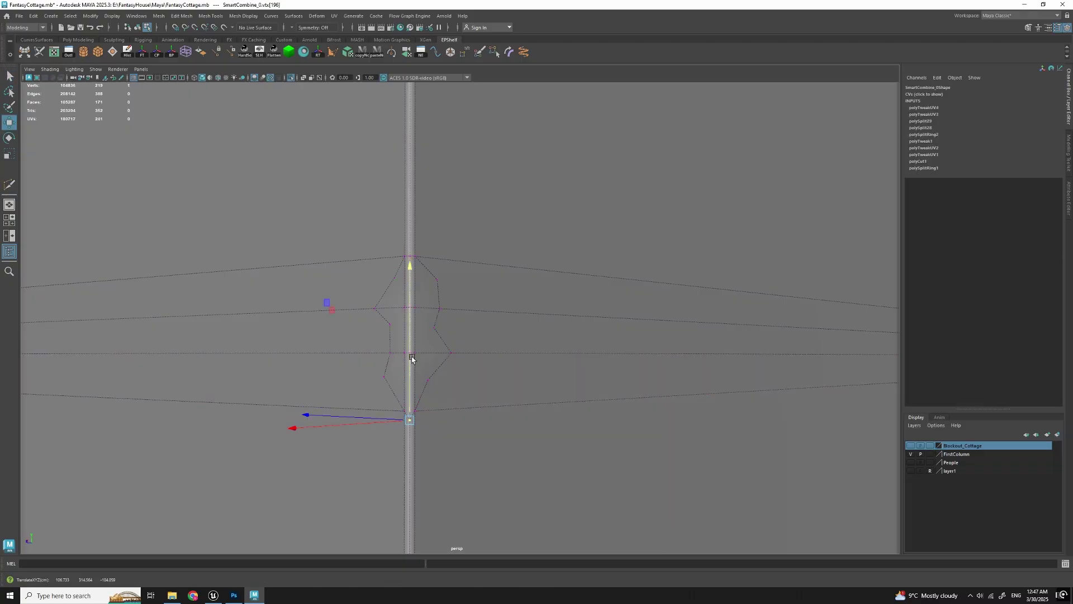
left_click(409, 257)
key("w")
Step: Select all faces inside the new chip outline and delete them to open a hole in the corner
left_click(420, 280)
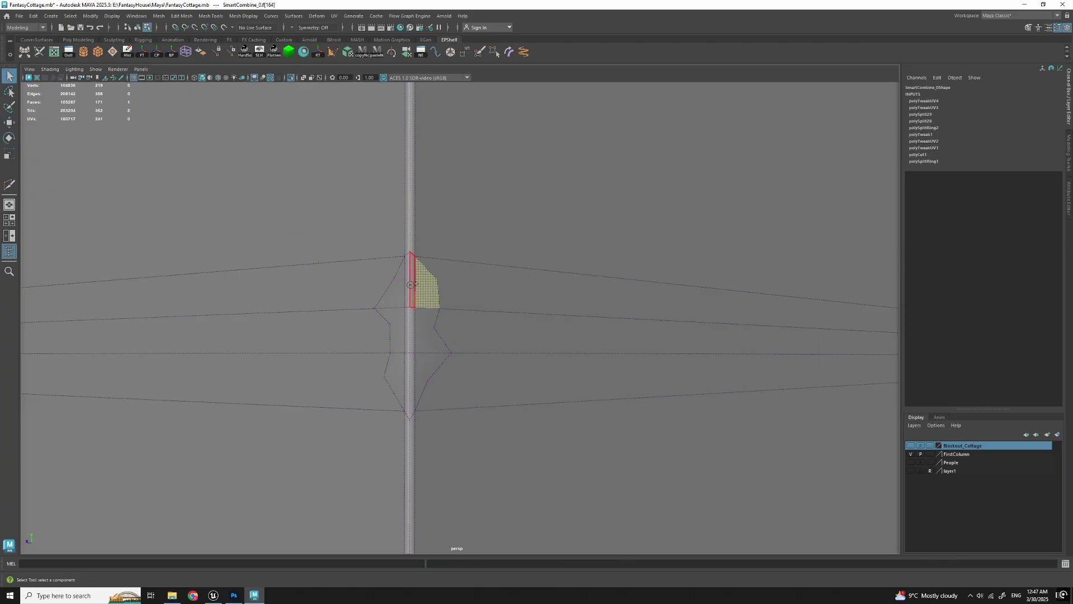
double_click(396, 364, "shift")
key("Delete")
Step: Select the new hole's border edges, fill the hole with a face and return to object mode
scroll(477, 341, "down", 5)
left_click_drag(477, 340, 468, 369, "alt")
key("F10")
scroll(443, 360, "up", 3)
double_click(443, 360)
left_click(112, 53)
key("F8")
Step: Check the second chip without wireframe, reselect the column and delete its construction history
scroll(520, 240, "down", 5)
left_click(291, 268)
mouse_move(447, 313)
left_mouse_down("alt")
mouse_move(391, 328)
mouse_move(486, 290)
mouse_move(457, 327)
mouse_move(484, 348)
mouse_move(457, 319)
left_mouse_up("alt")
left_click(457, 328)
scroll(484, 347, "up", 8)
left_click(132, 54)
scroll(456, 320, "up", 2)
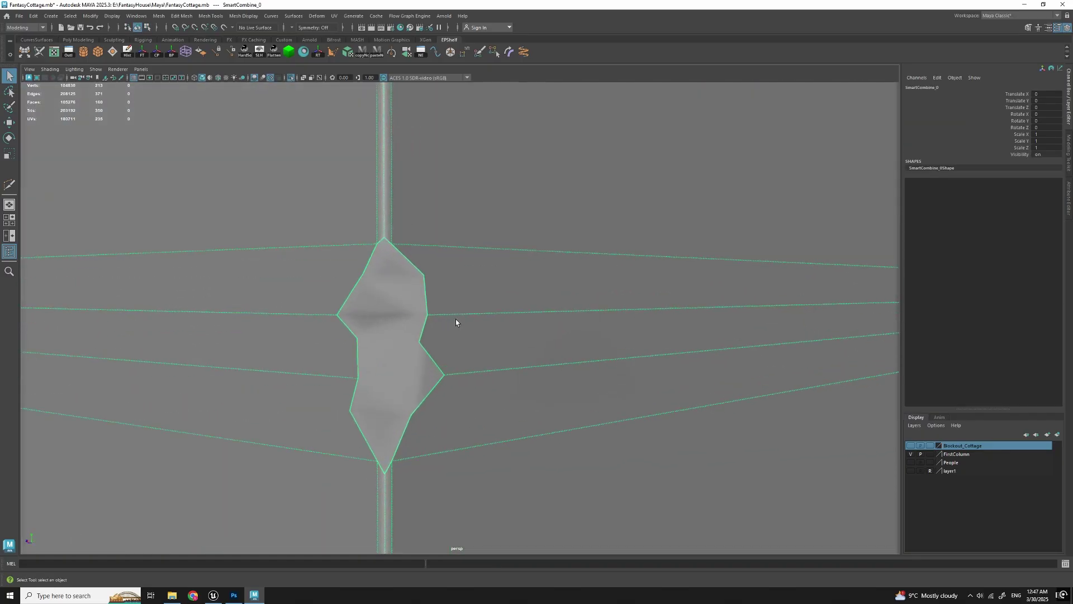
Step: Cut edges across the filled chip face with Multi-Cut, connecting its opposite outline vertices into separate bands
key("ctrl+shift+x")
left_click(428, 315)
key("Return")
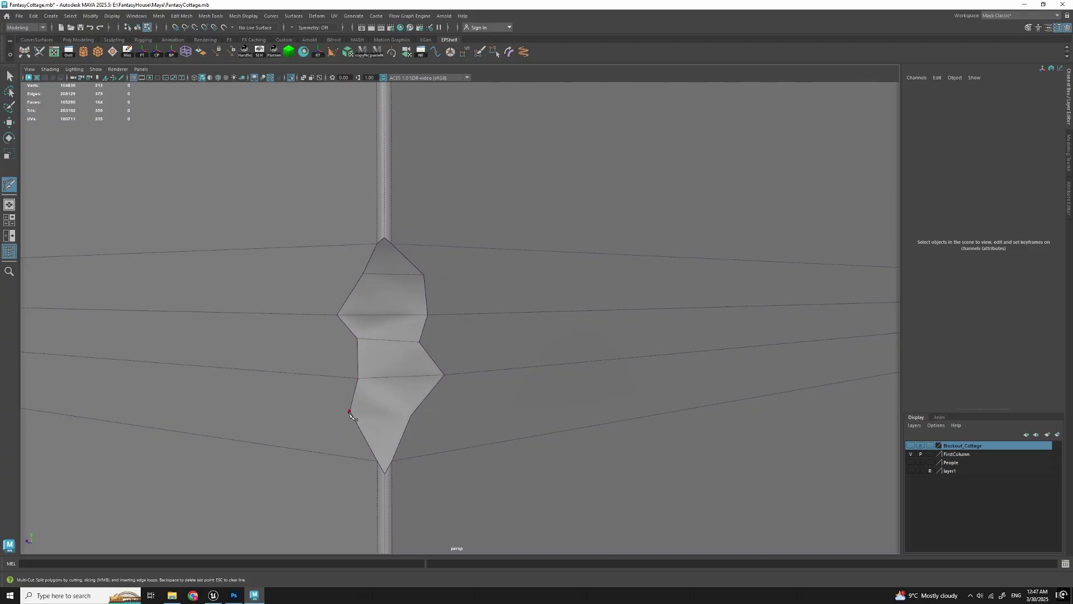
key("q")
scroll(486, 391, "down", 5)
left_click_drag(491, 388, 431, 350, "alt")
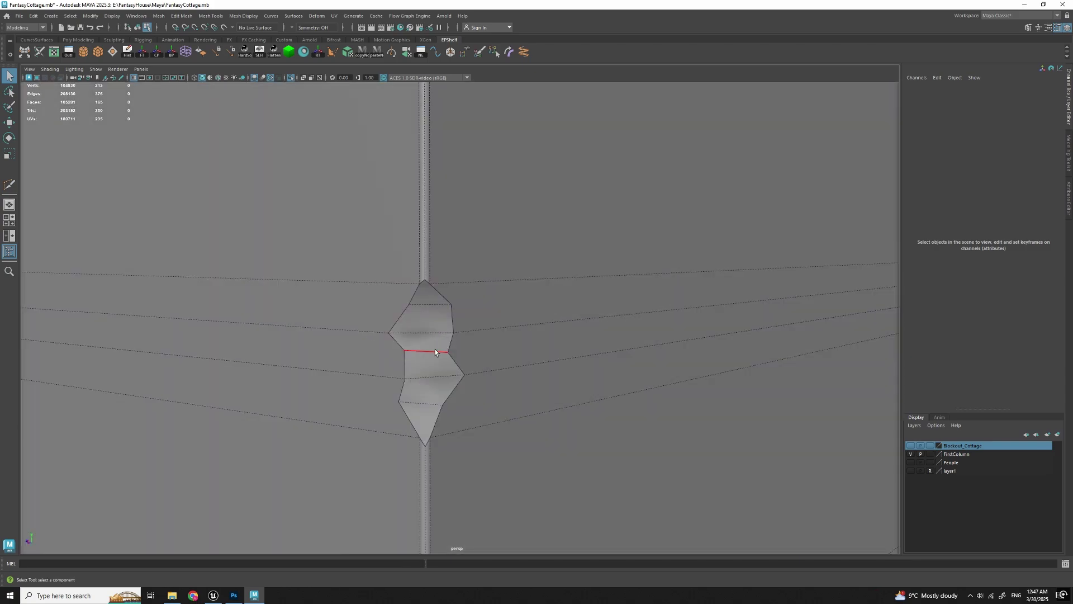
Step: Select the edges along both sides of the chip's outline and bevel them with a fraction of 1
left_click(451, 344)
left_click(451, 315, "shift")
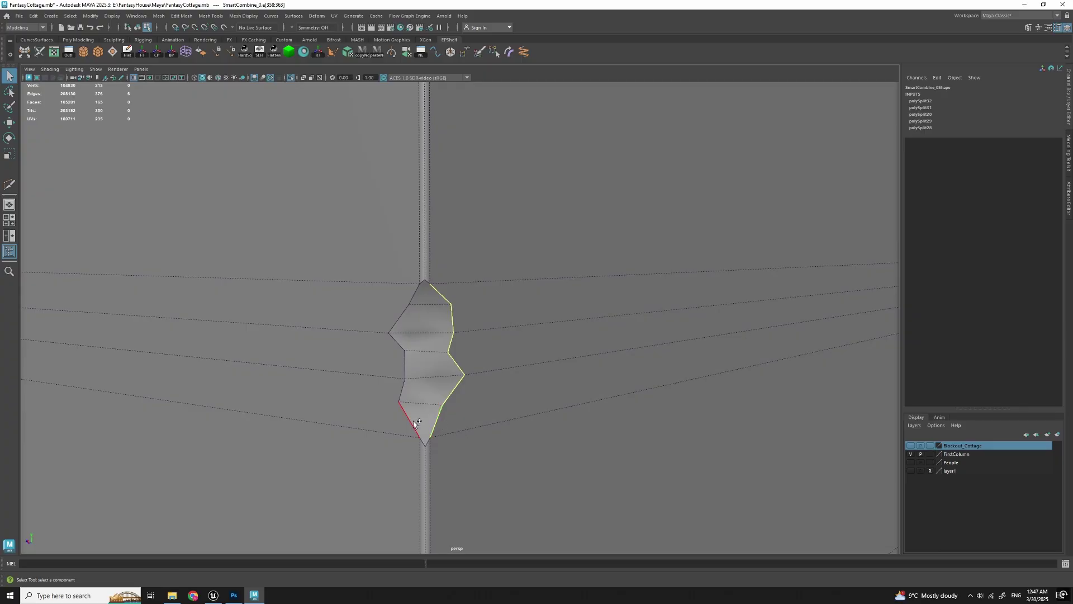
left_click(414, 294, "shift")
scroll(503, 385, "down", 10)
left_click_drag(504, 386, 492, 346, "alt")
key("f")
scroll(518, 376, "down", 5)
right_click_drag(455, 285, 497, 284, "shift")
left_click_drag(489, 429, 498, 429)
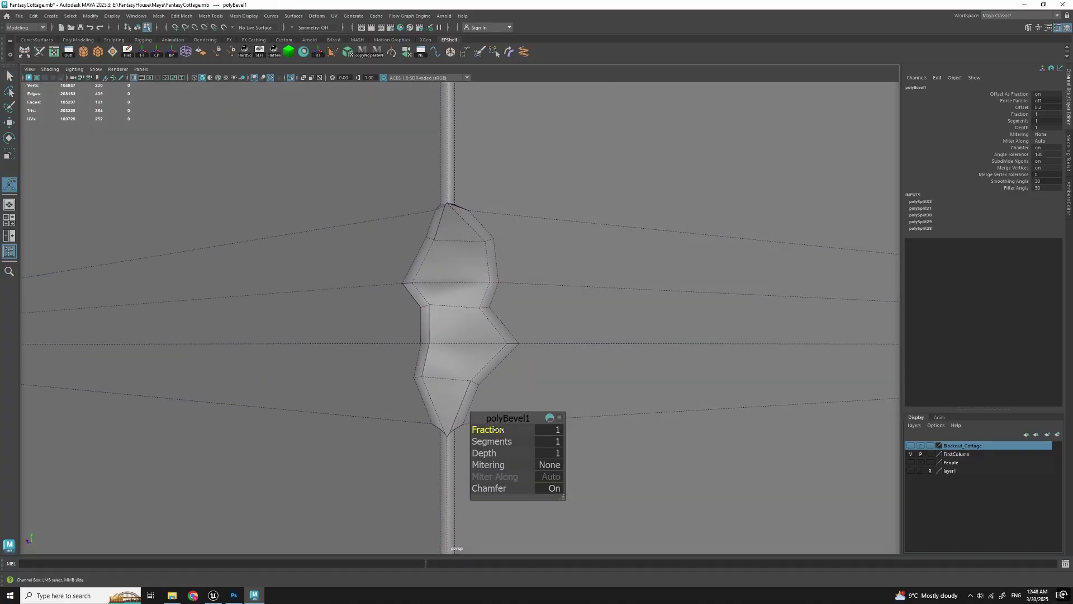
Step: Merge the stray bevel vertices at the chip's upper tip into the column's corner edges with Target Weld
scroll(515, 301, "down", 5)
mouse_move(515, 300)
left_mouse_down("alt")
mouse_move(531, 276)
mouse_move(531, 302)
left_mouse_up("alt")
key("q")
middle_click_drag(531, 303, 511, 350, "alt")
scroll(511, 350, "up", 7)
key("y")
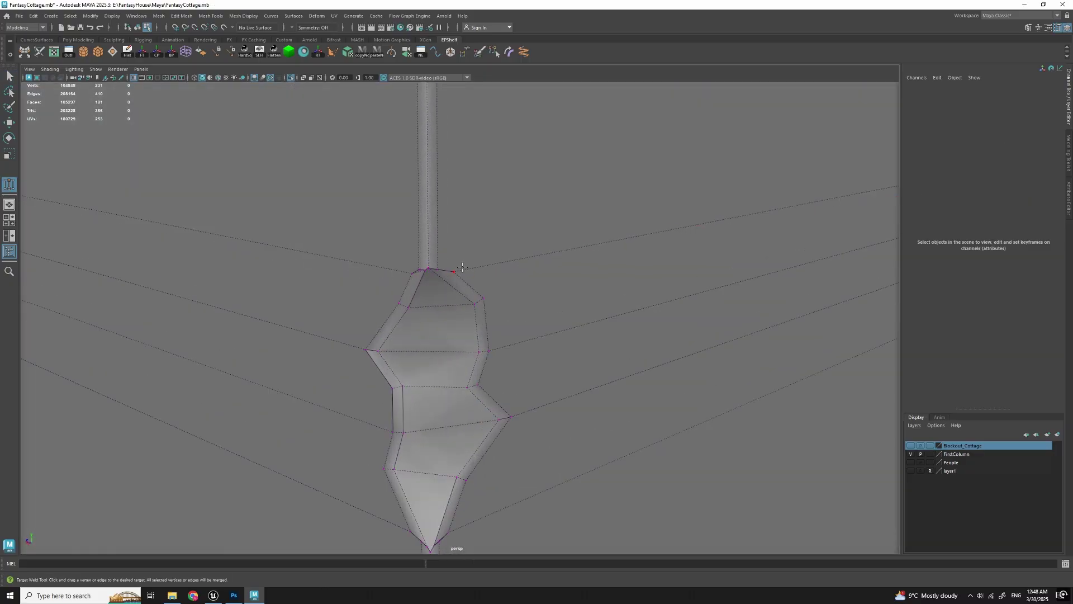
middle_click_drag(462, 267, 493, 316, "alt")
scroll(493, 316, "up", 6)
left_click_drag(493, 329, 445, 220, "alt")
left_click_drag(488, 241, 480, 162, "alt")
key("ctrl+z")
scroll(520, 246, "down", 2)
left_click_drag(527, 257, 527, 324, "alt")
scroll(508, 235, "down", 5)
middle_click_drag(527, 324, 518, 257, "alt")
left_click_drag(518, 263, 458, 316, "alt")
middle_click_drag(471, 411, 469, 348, "alt")
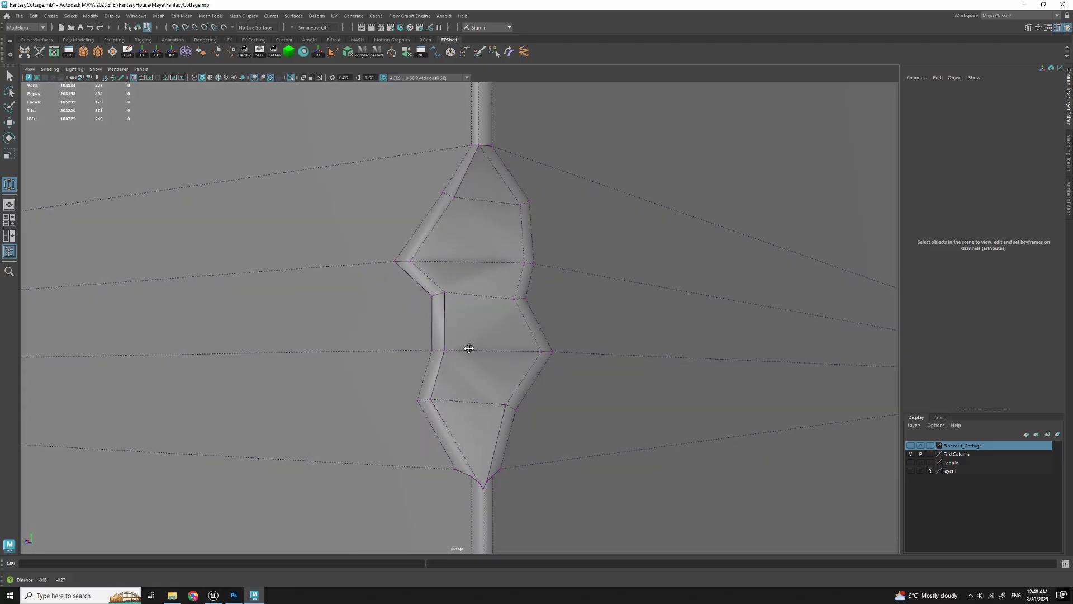
Step: Target-weld the bevel vertices at the chip's lower tip onto the corner edge vertices, undoing the misplaced welds
left_click_drag(469, 348, 482, 320, "alt")
scroll(484, 346, "up", 2)
left_click_drag(512, 364, 485, 367, "alt")
key("ctrl+z")
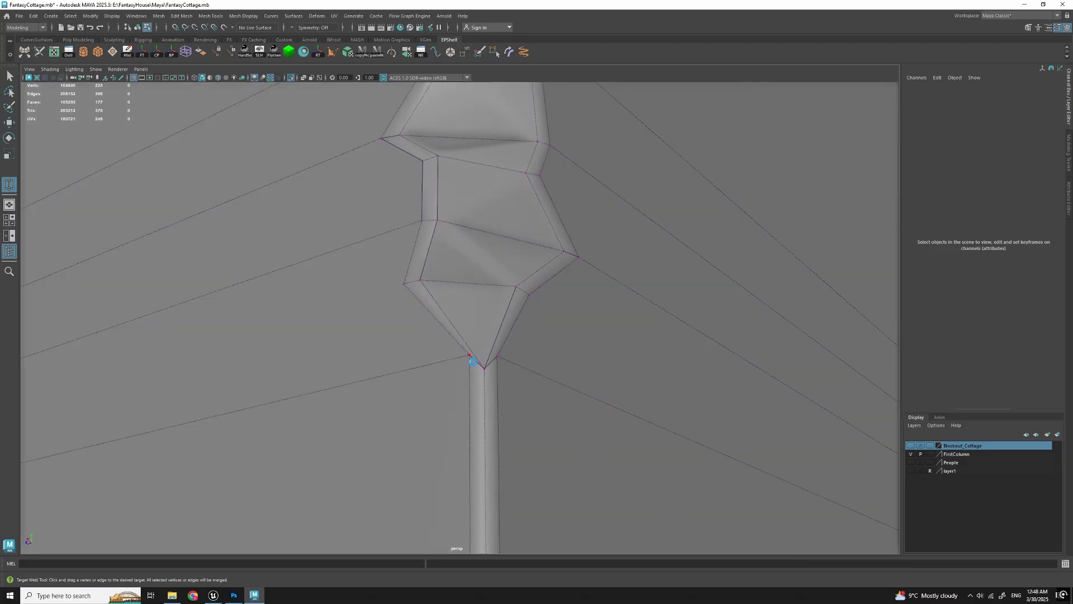
key("ctrl+z")
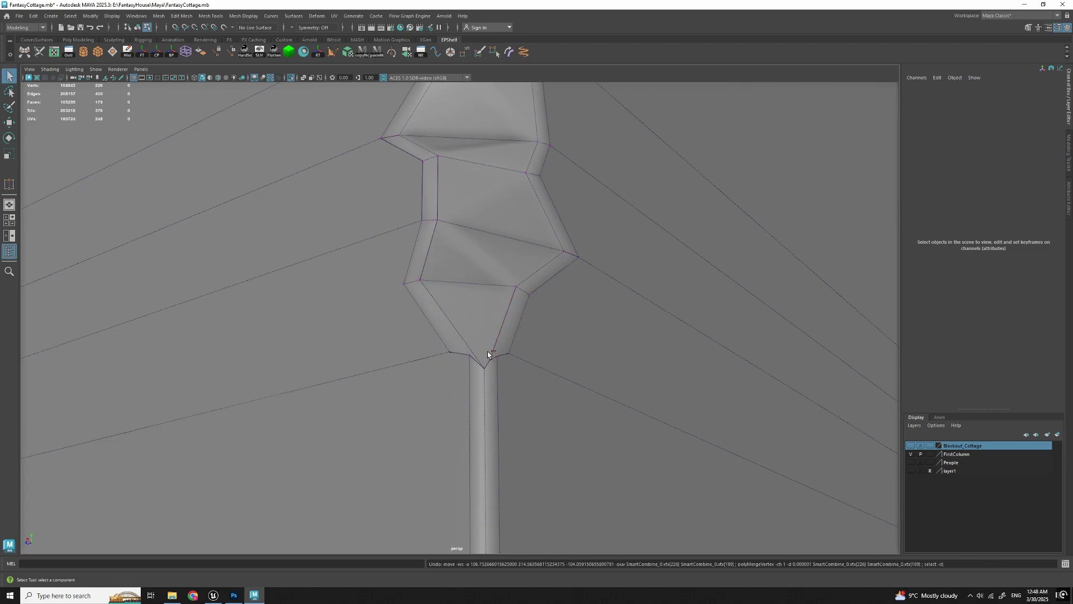
key("y")
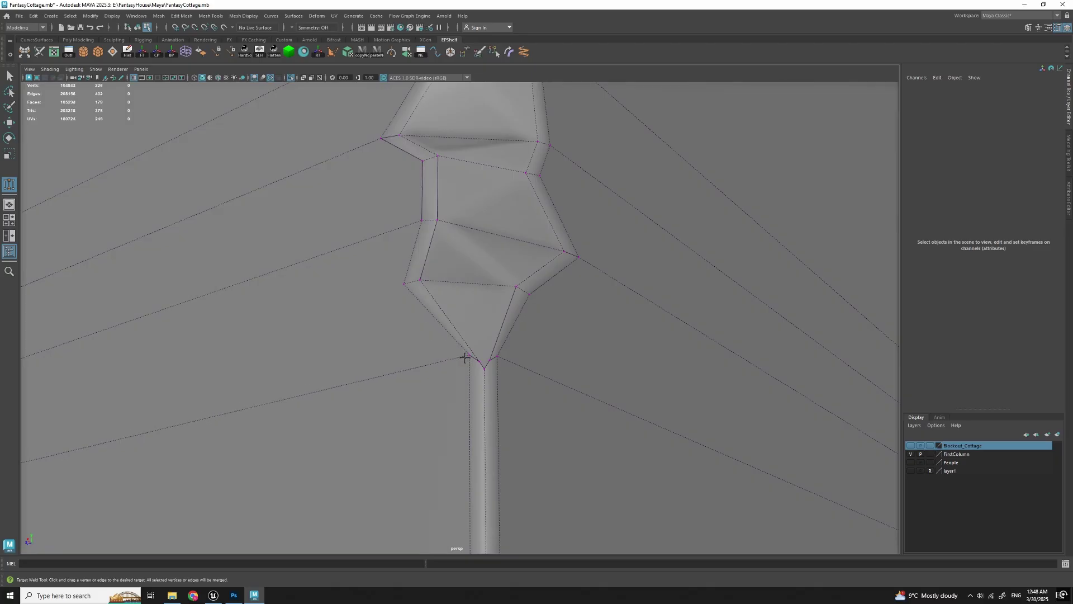
left_click_drag(488, 370, 486, 369)
key("ctrl+z")
left_click(469, 355)
Step: Return to object mode, reselect the column and delete its construction history
key("w")
key("d")
left_click(353, 380)
right_click_drag(386, 405, 274, 406, "alt")
left_click_drag(274, 406, 251, 376, "alt")
left_click_drag(190, 310, 188, 313)
left_click_drag(482, 327, 554, 340, "alt")
key("F8")
key("q")
left_click(738, 329)
right_click_drag(738, 329, 671, 328, "alt")
left_click_drag(671, 328, 503, 304, "alt")
left_click(555, 327)
right_click_drag(503, 304, 554, 304, "alt")
left_click(130, 52)
Step: Select the edges around the new chip in edge mode and clear the selection
left_click_drag(402, 262, 475, 268, "alt")
right_click_drag(475, 279, 474, 249)
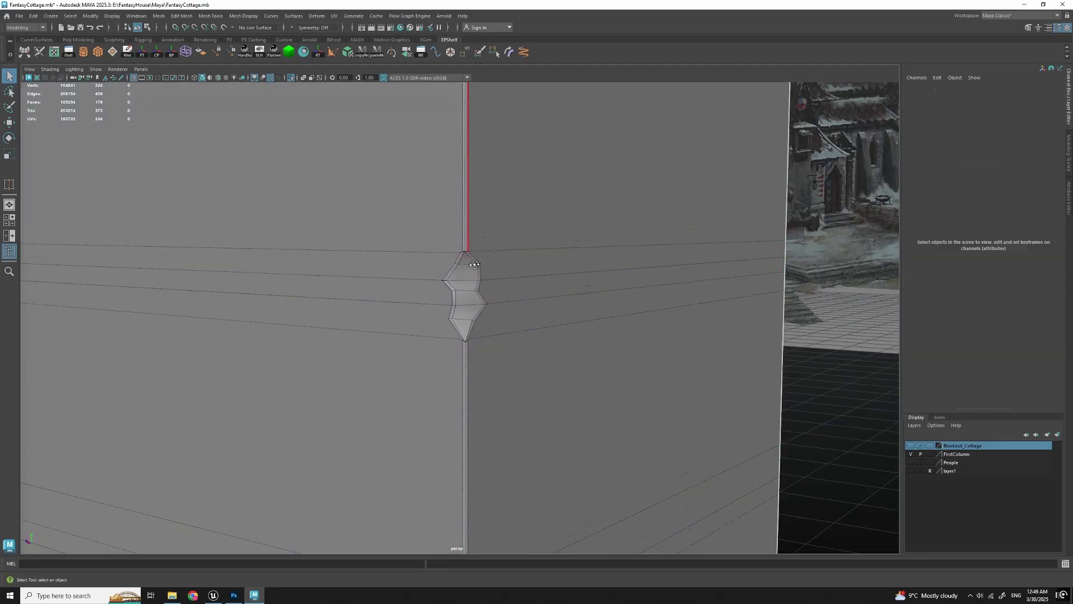
left_click_drag(474, 264, 486, 319, "alt")
left_click_drag(417, 372, 507, 246)
right_click_drag(508, 239, 592, 265, "shift")
right_click_drag(559, 296, 475, 299, "alt")
left_click(108, 319)
Step: Select the whole column, delete its construction history again and check its chipped corner from several angles
left_click_drag(659, 436, 659, 380, "alt")
right_click_drag(638, 341, 486, 330, "alt")
left_click_drag(621, 360, 374, 372, "alt")
right_click_drag(374, 363, 412, 350, "alt")
left_click_drag(411, 350, 520, 335, "alt")
right_click_drag(519, 313, 471, 280, "alt")
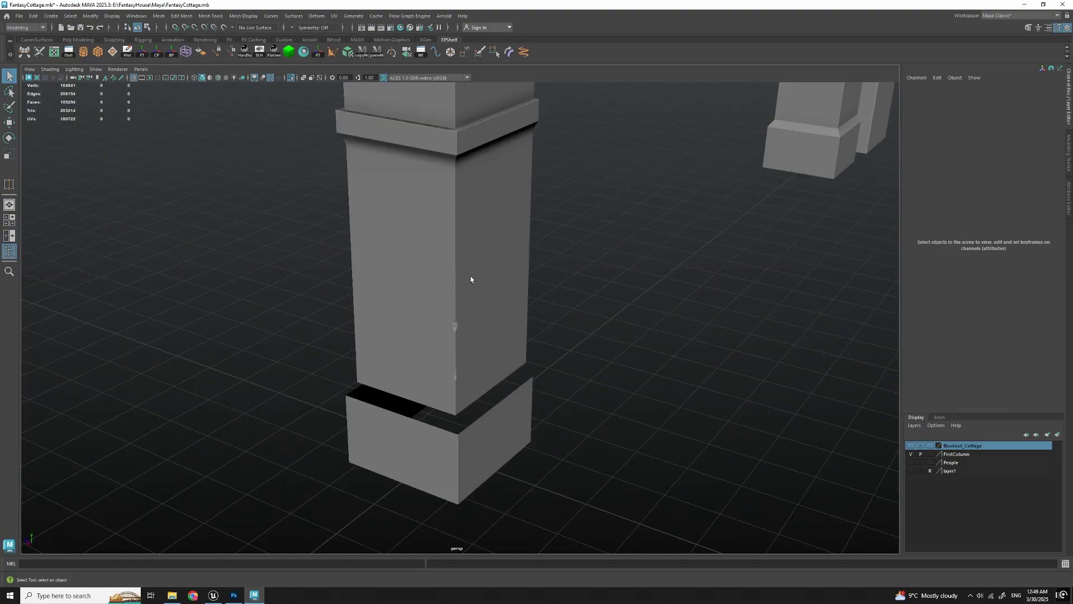
left_click(470, 279)
right_click_drag(598, 391, 539, 383, "alt")
key("w")
left_click_drag(538, 384, 542, 358, "alt")
mouse_move(542, 357)
right_mouse_down("alt")
mouse_move(606, 347)
mouse_move(527, 369)
right_mouse_up("alt")
left_click(127, 54)
left_click_drag(527, 369, 699, 394, "alt")
left_click_drag(632, 411, 457, 380, "alt")
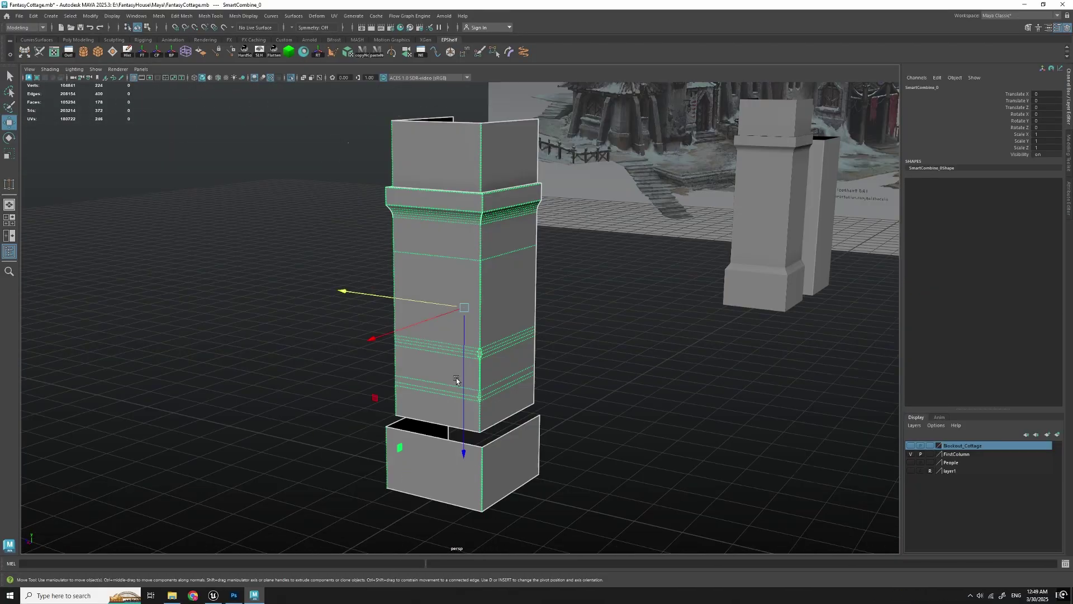
left_click_drag(531, 330, 553, 359, "alt")
right_click_drag(553, 360, 561, 376, "alt")
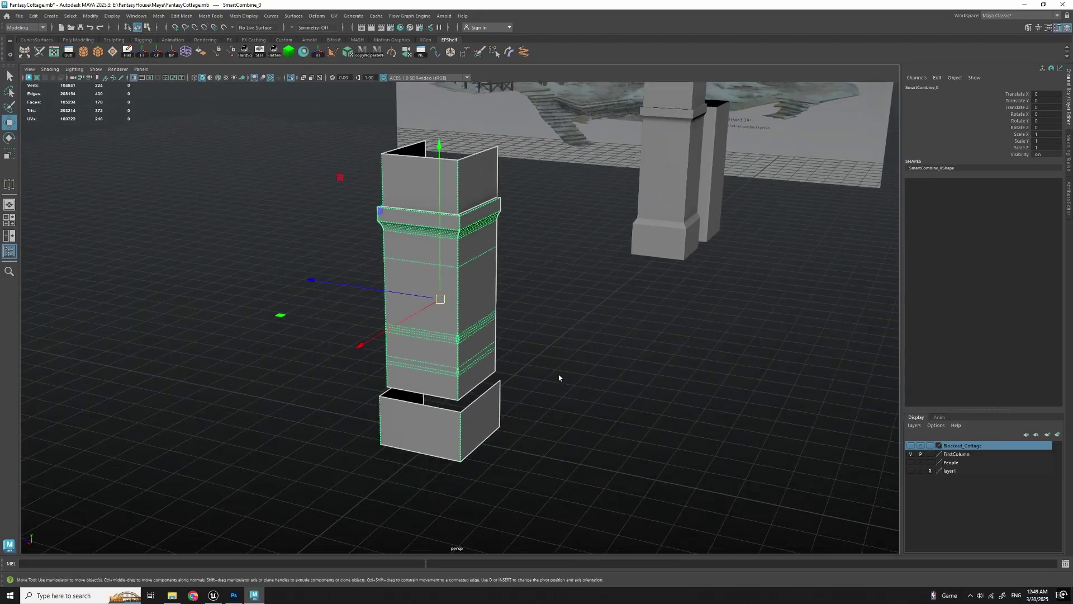
Step: Select all faces of the column's main body and extract them into an object separate from the base block
key("F11")
double_click(460, 329)
key("ctrl+shift+x")
left_click_drag(481, 386, 551, 420, "alt")
left_click(551, 419)
left_click(455, 474)
left_click_drag(464, 469, 517, 476, "alt")
key("q")
left_click_drag(587, 411, 595, 392, "alt")
left_click_drag(517, 391, 581, 369, "alt")
Step: Select the extracted column body and export it from Maya for the Unreal project
left_click(479, 328)
key("w")
right_click_drag(598, 380, 561, 378, "alt")
right_click_drag(459, 363, 510, 329, "alt")
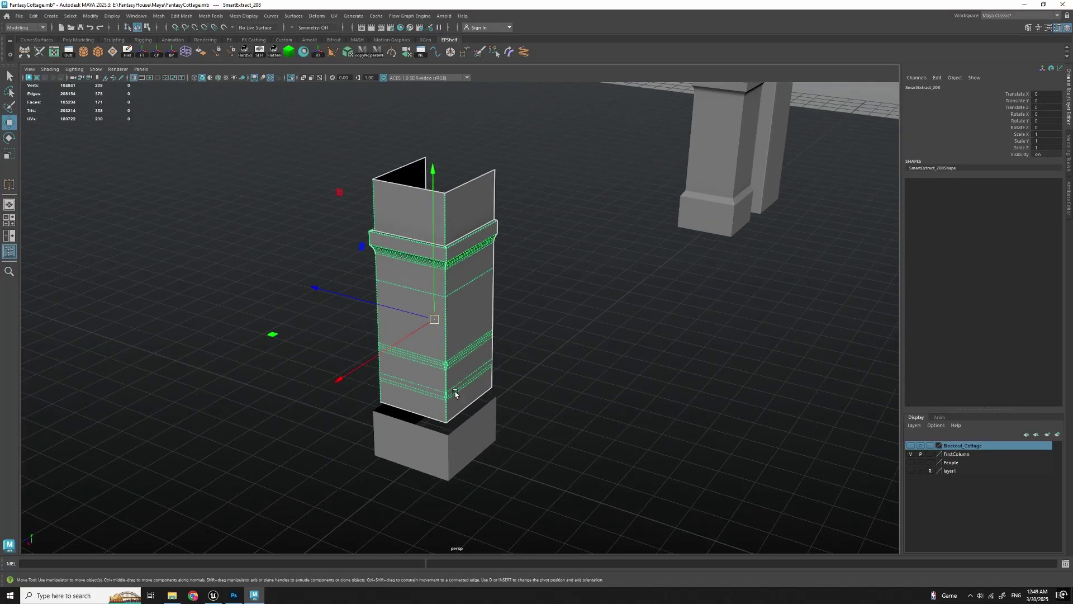
scroll(456, 394, "down", 3)
left_click(19, 16)
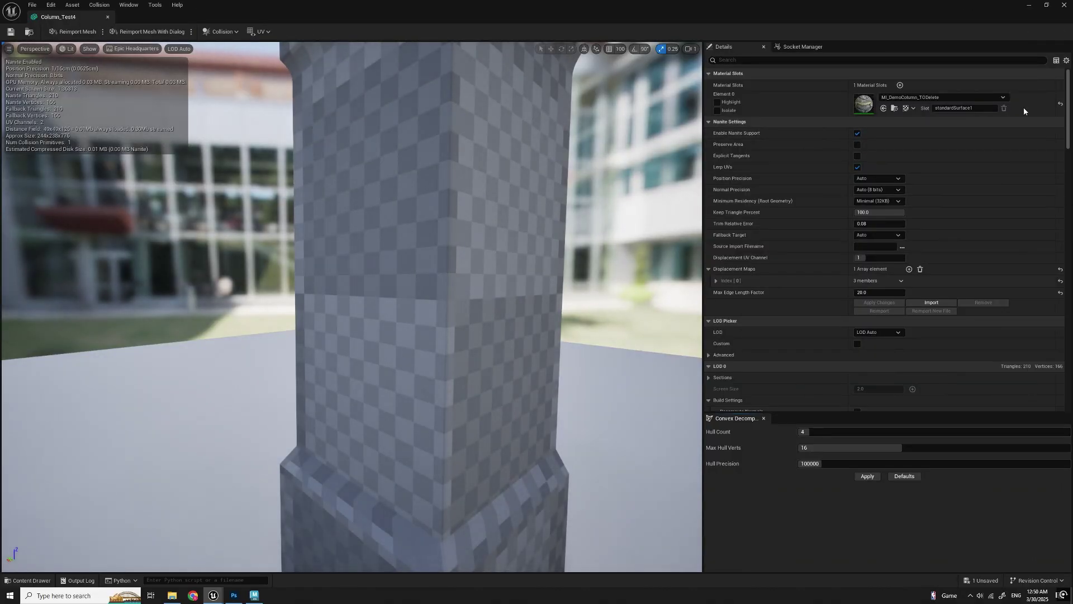
Step: In Unreal, reset Column_Test4's material to WorldGridMaterial, reimport the mesh, save it and close its editor
left_click(1003, 108)
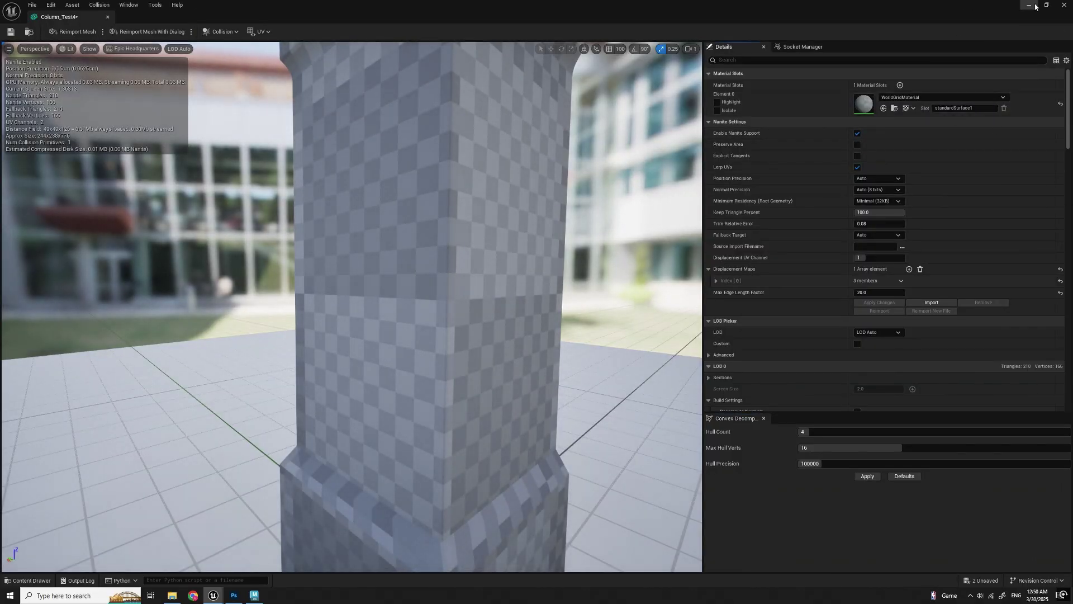
left_click(71, 32)
right_click_drag(358, 308, 372, 344)
scroll(358, 307, "up", 1)
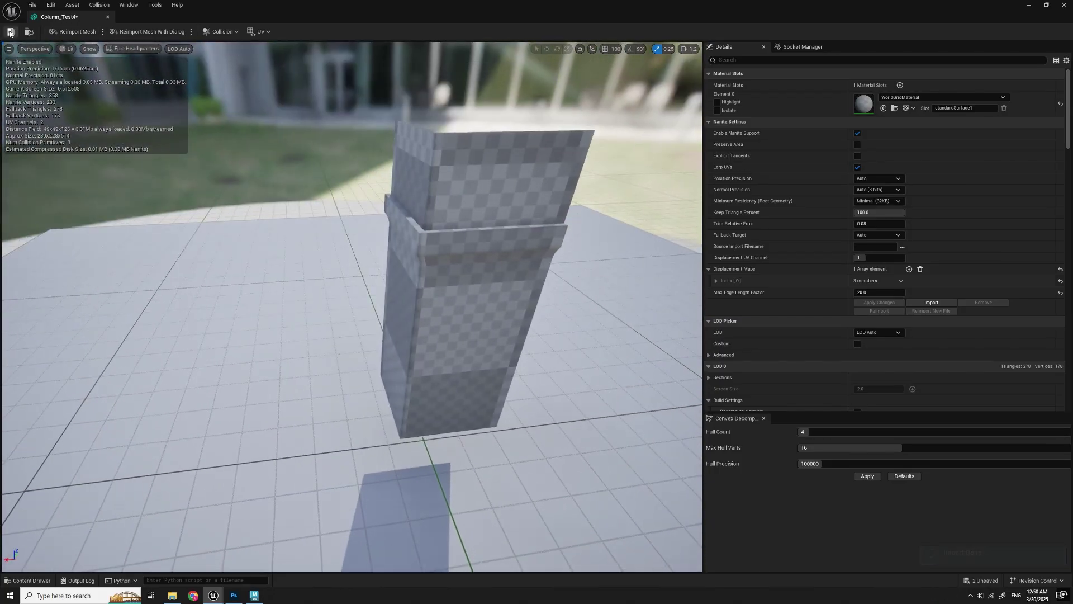
left_click(107, 16)
Step: Place Column_Test4 in the level in front of the cottage and rotate it about its vertical axis
key("Escape")
right_click_drag(536, 307, 492, 360)
right_click_drag(536, 308, 458, 357)
scroll(537, 308, "up", 2)
key("s")
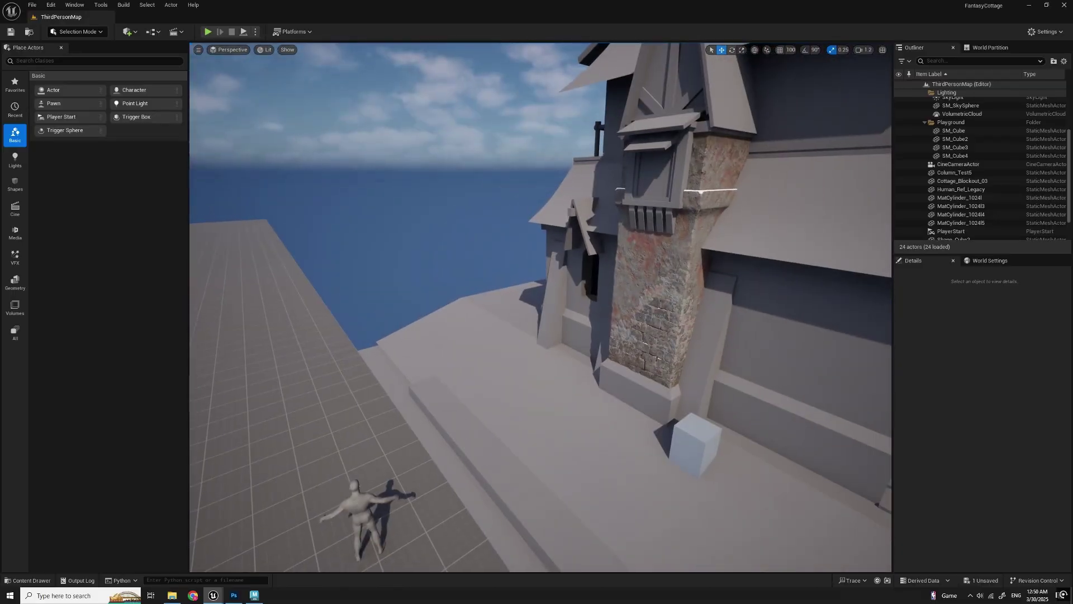
left_click_drag(0, 358, 505, 421)
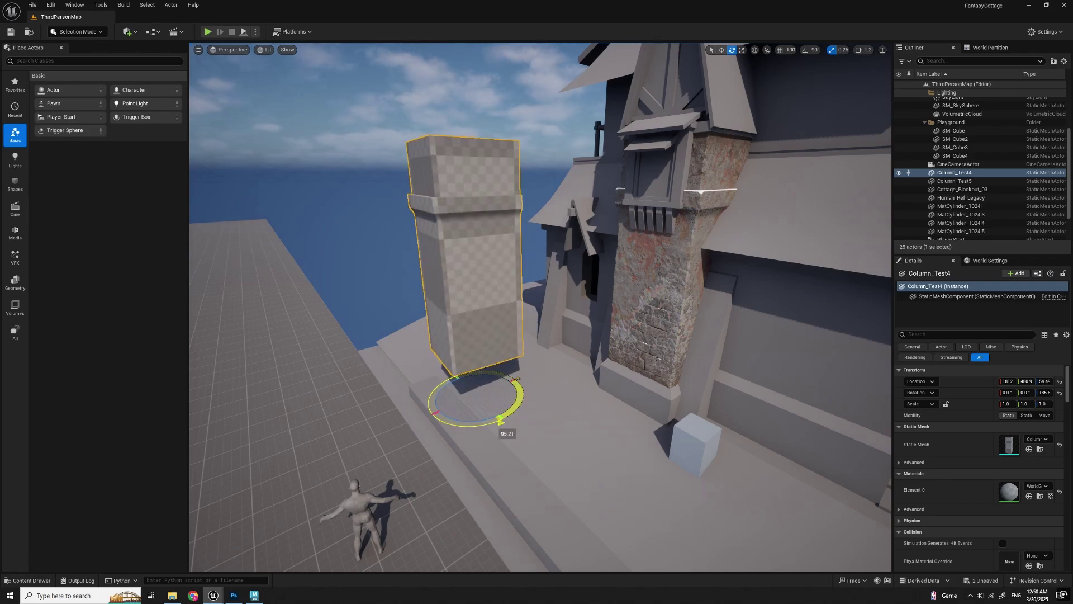
Step: Set the placed column's Z rotation to 180 degrees
right_click_drag(576, 391, 654, 424)
key("w")
key("a")
scroll(577, 392, "down", 4)
key("d")
key("s")
scroll(610, 386, "up", 1)
key("Escape")
key("a")
key("s")
key("w")
key("s")
left_click(537, 328)
right_click_drag(536, 328, 559, 347)
key("s")
key("w")
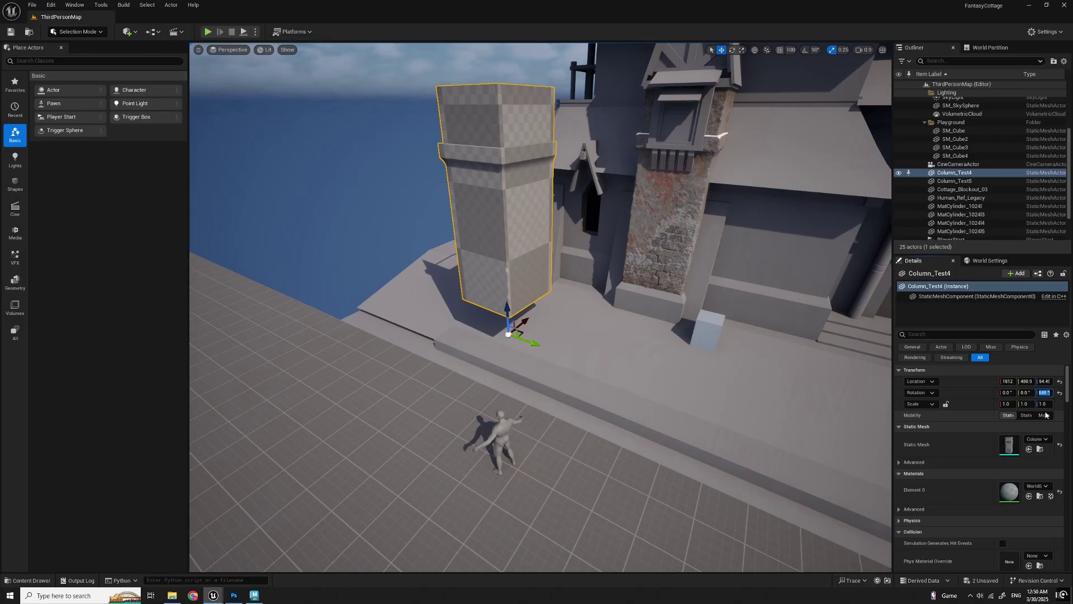
type("180")
key("Return")
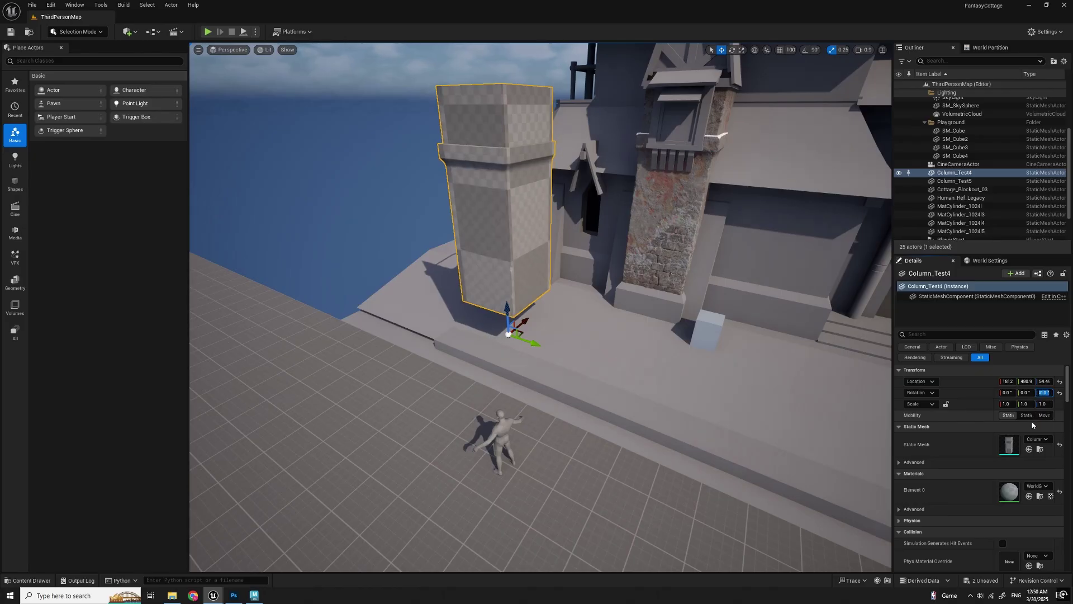
Step: Select the brick-textured column on the cottage and open its material instance MI_Column_Test_CRV_03
key("Escape")
key("w")
right_click_drag(540, 319, 541, 291)
scroll(540, 296, "down", 3)
mouse_move(696, 340)
right_mouse_down()
mouse_move(682, 363)
mouse_move(685, 336)
right_mouse_up()
left_click(693, 341)
double_click(1009, 492)
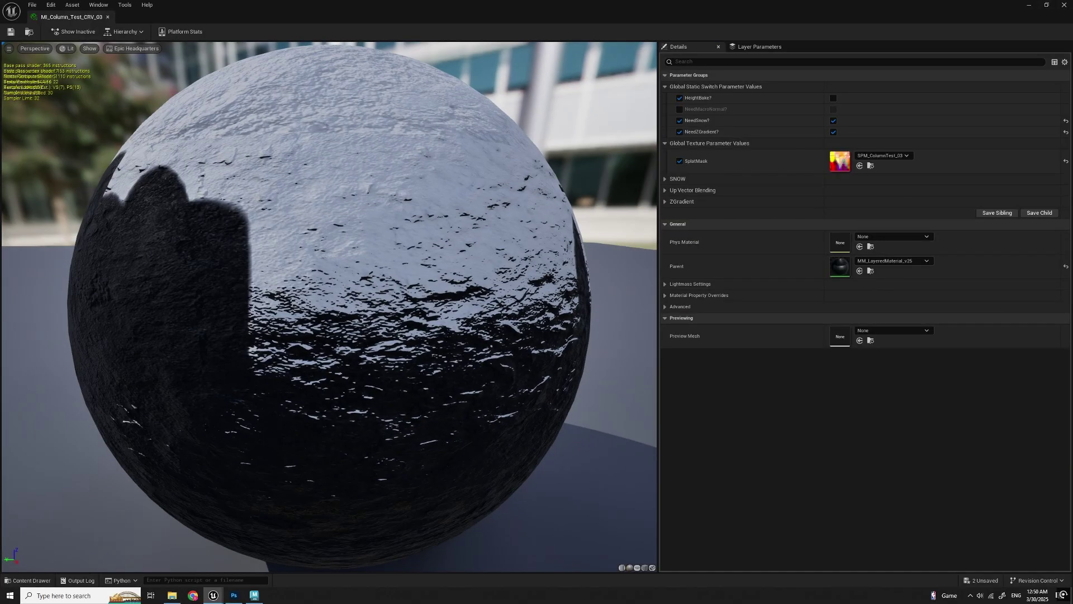
Step: Show the material instance's layer parameters, expand the Background layer and open its PRIME_Brick_01 layer asset
scroll(391, 313, "down", 6)
left_click_drag(392, 313, 324, 313)
scroll(391, 313, "up", 2)
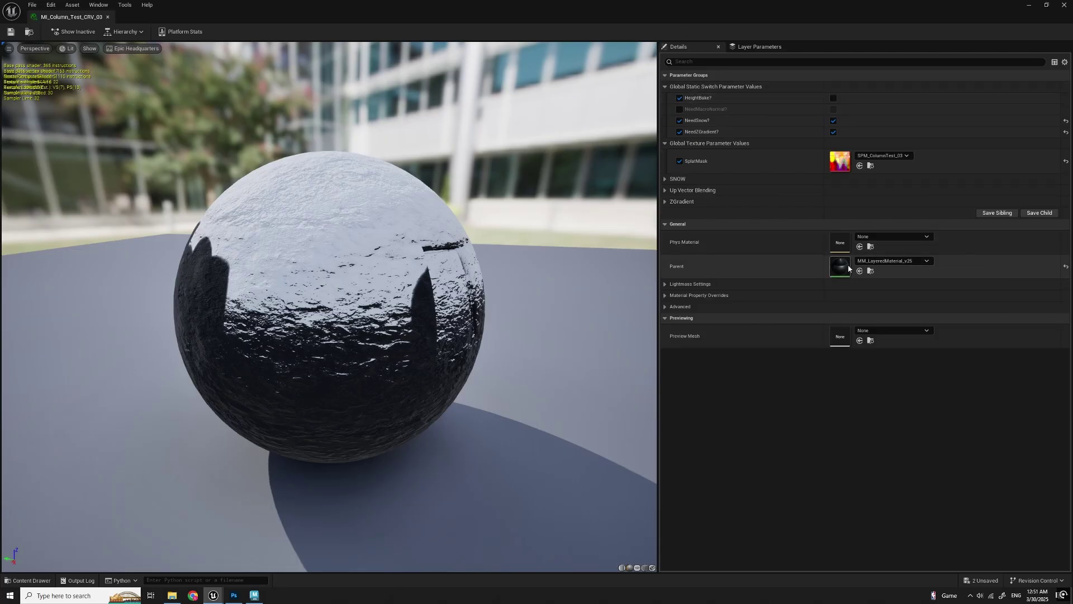
left_click(749, 48)
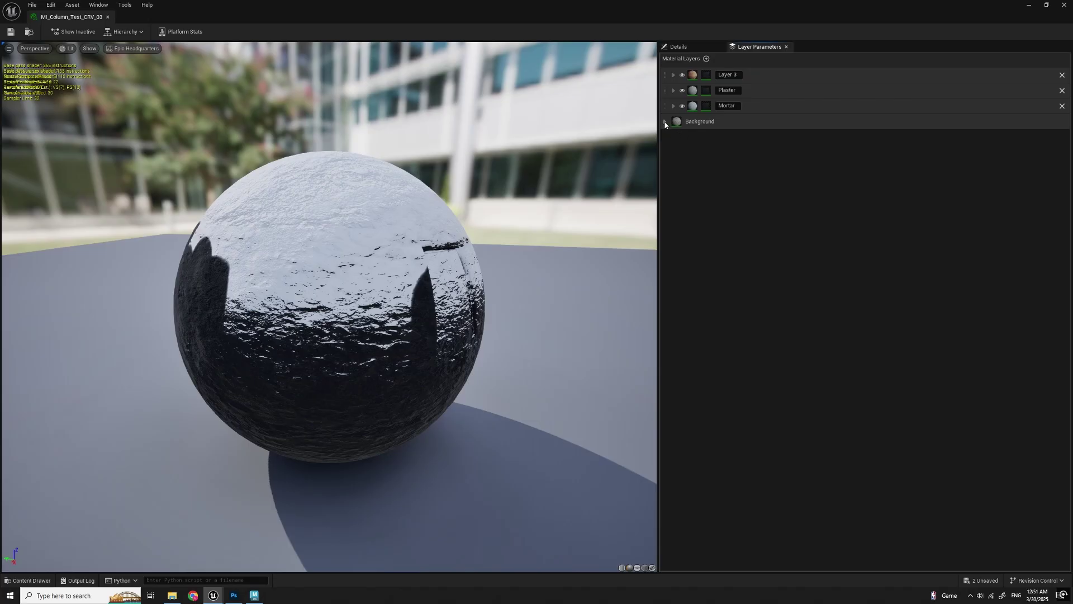
left_click(665, 122)
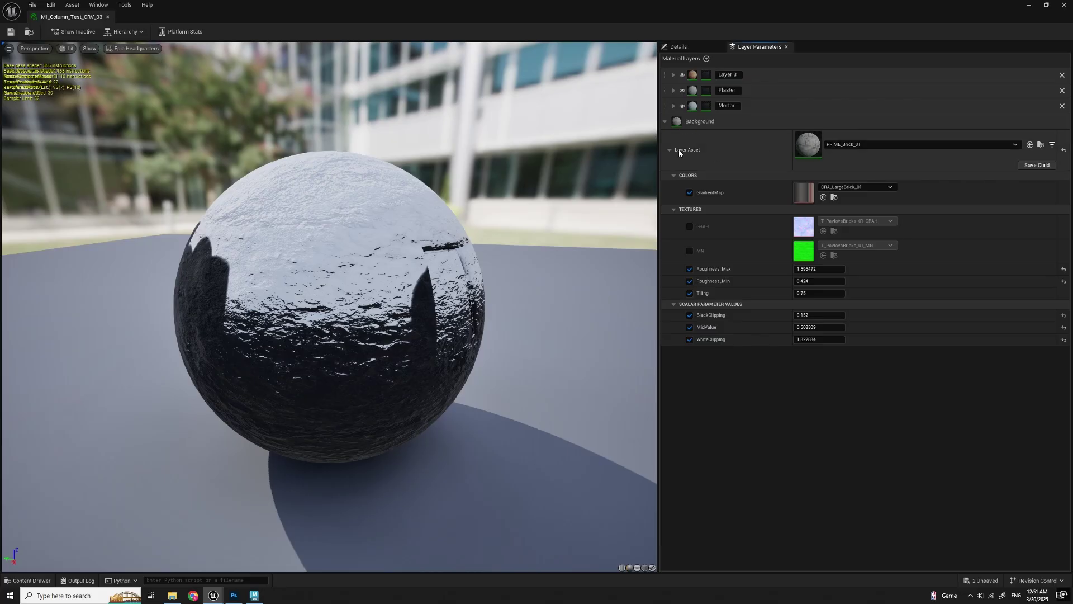
double_click(808, 145)
Step: Examine the PRIME_Brick_01 preview sphere from several angles and open its parent layer ML_FullMat_Crv_Layer_v25
left_click_drag(420, 283, 391, 307)
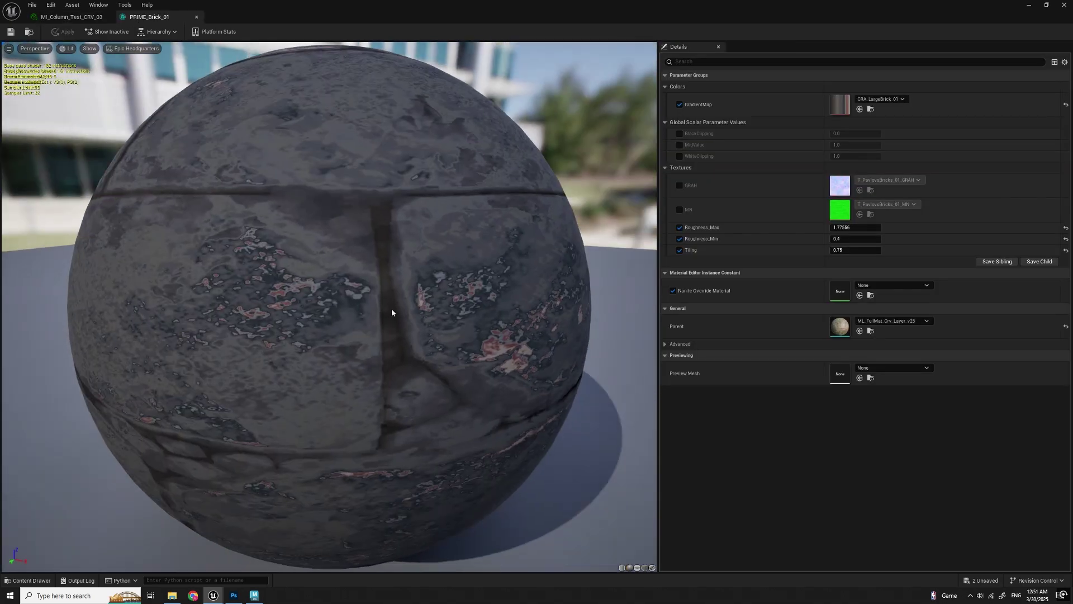
scroll(369, 349, "down", 5)
left_click_drag(369, 351, 280, 348)
scroll(330, 351, "up", 3)
scroll(330, 351, "up", 2)
scroll(329, 351, "down", 2)
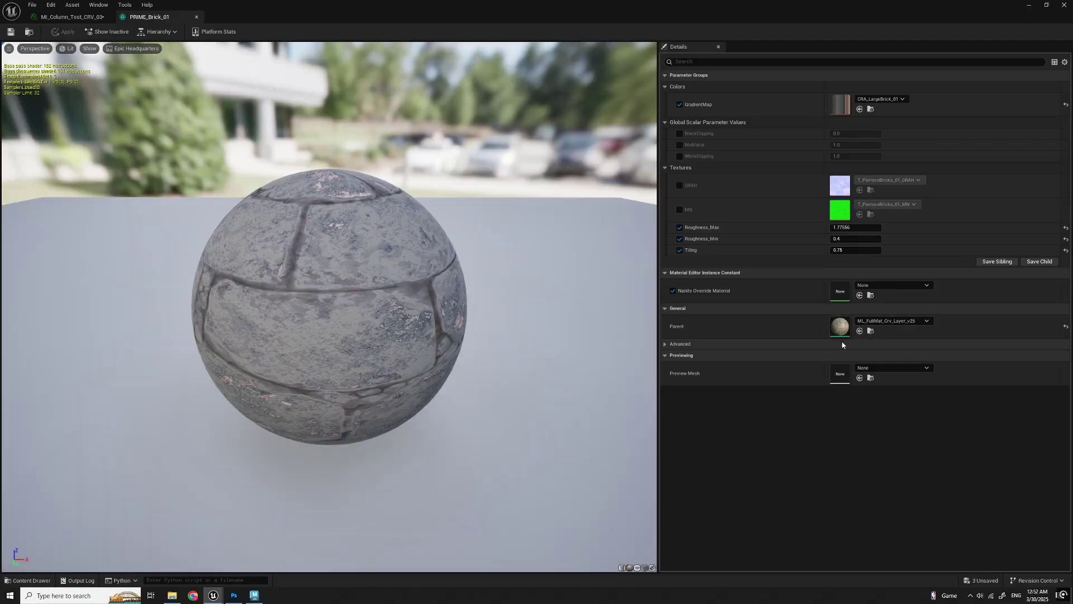
double_click(841, 331)
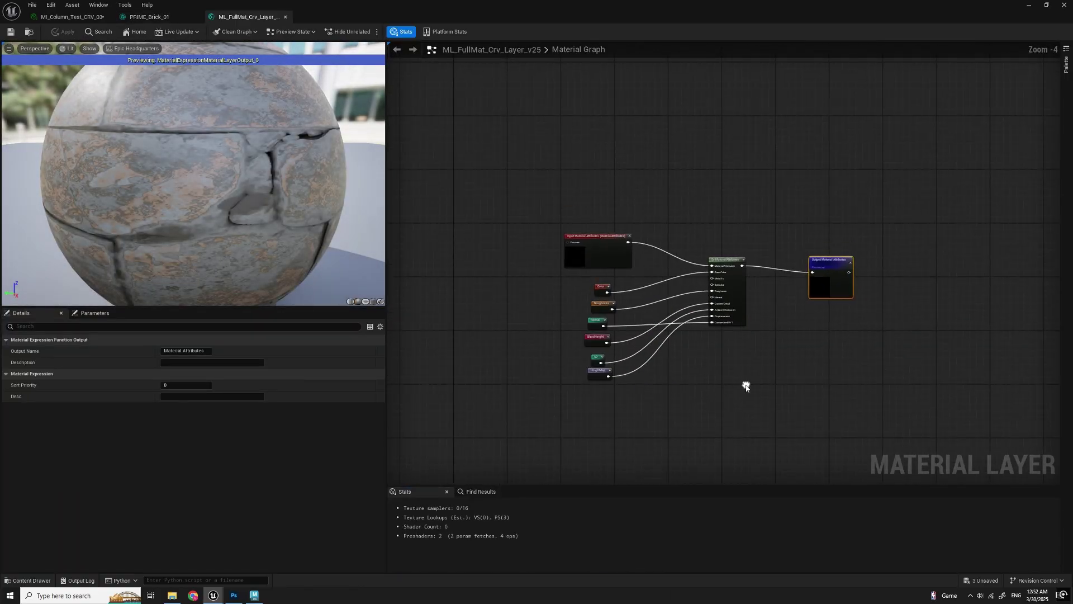
Step: Examine the material layer's graph, from the output attributes back to the texture, roughness and height node groups
scroll(640, 361, "down", 5)
right_click_drag(520, 373, 769, 350)
scroll(769, 350, "down", 2)
right_click_drag(699, 361, 931, 242)
scroll(829, 273, "up", 1)
scroll(829, 273, "up", 1)
right_click_drag(828, 274, 941, 307)
scroll(777, 302, "up", 2)
right_click_drag(777, 302, 649, 267)
scroll(644, 304, "up", 2)
scroll(675, 269, "down", 1)
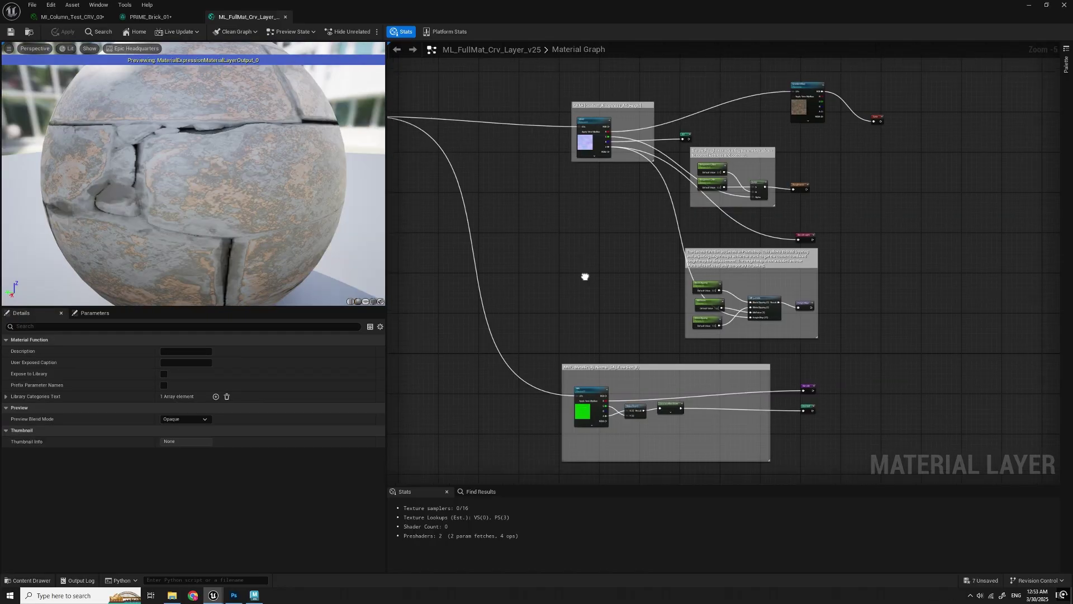
Step: Examine the GRAH texture group and how its channels feed the AO and roughness nodes
right_click_drag(583, 276, 616, 348)
right_click_drag(653, 208, 645, 257)
scroll(644, 255, "up", 1)
scroll(659, 311, "up", 3)
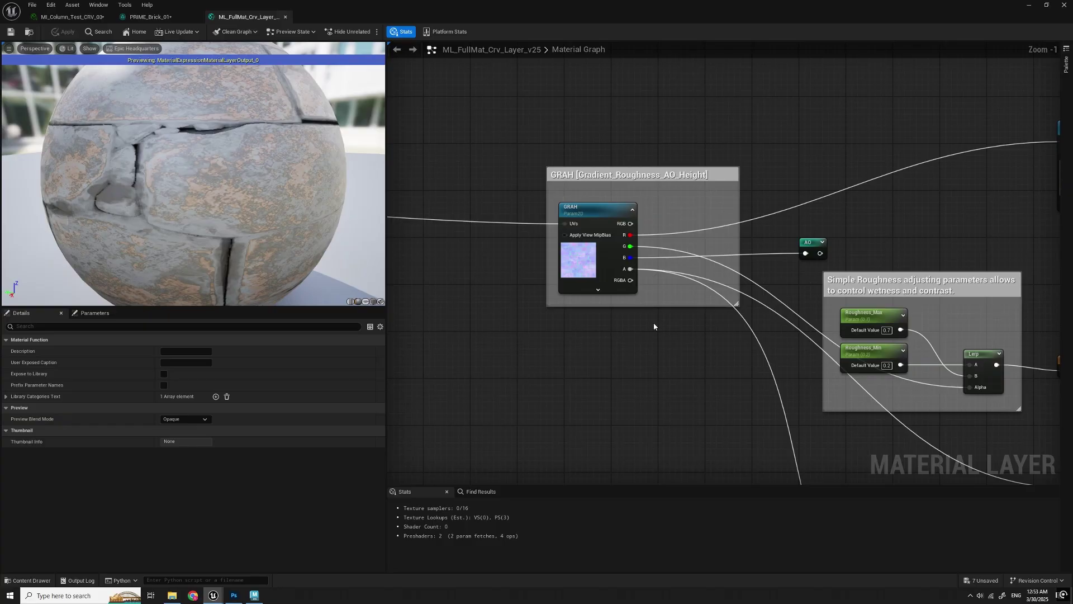
Step: Examine the Tiling Controls group and how it feeds the GRAH texture and its channel outputs
scroll(639, 371, "up", 1)
scroll(553, 200, "down", 3)
right_click_drag(468, 327, 875, 351)
right_click_drag(564, 246, 637, 265)
scroll(637, 265, "up", 1)
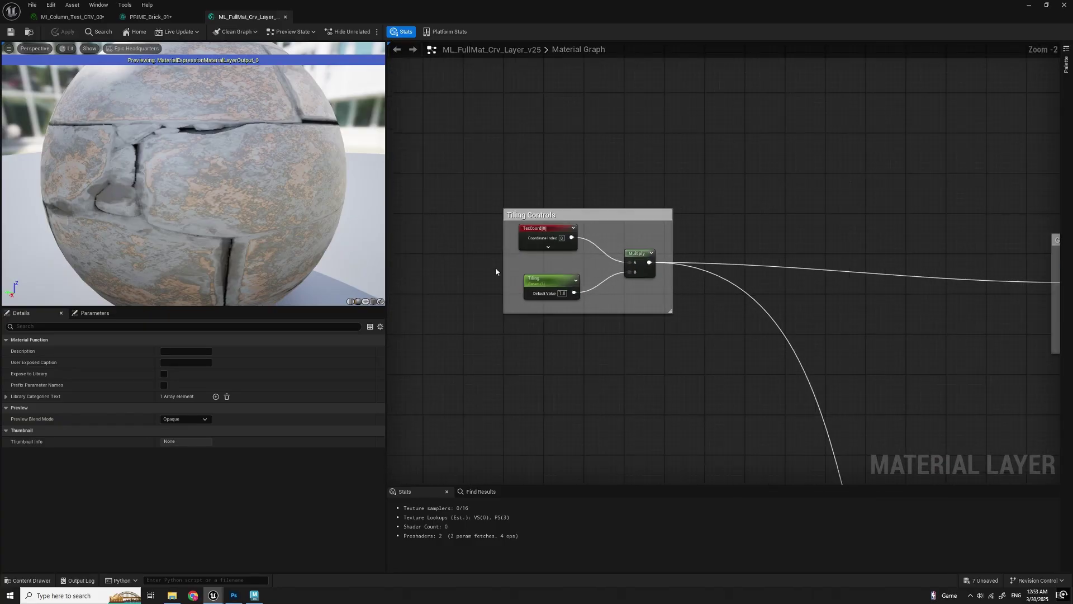
right_click_drag(857, 309, 626, 319)
right_click_drag(732, 375, 559, 332)
scroll(670, 342, "up", 1)
right_click_drag(681, 344, 604, 372)
scroll(601, 341, "up", 1)
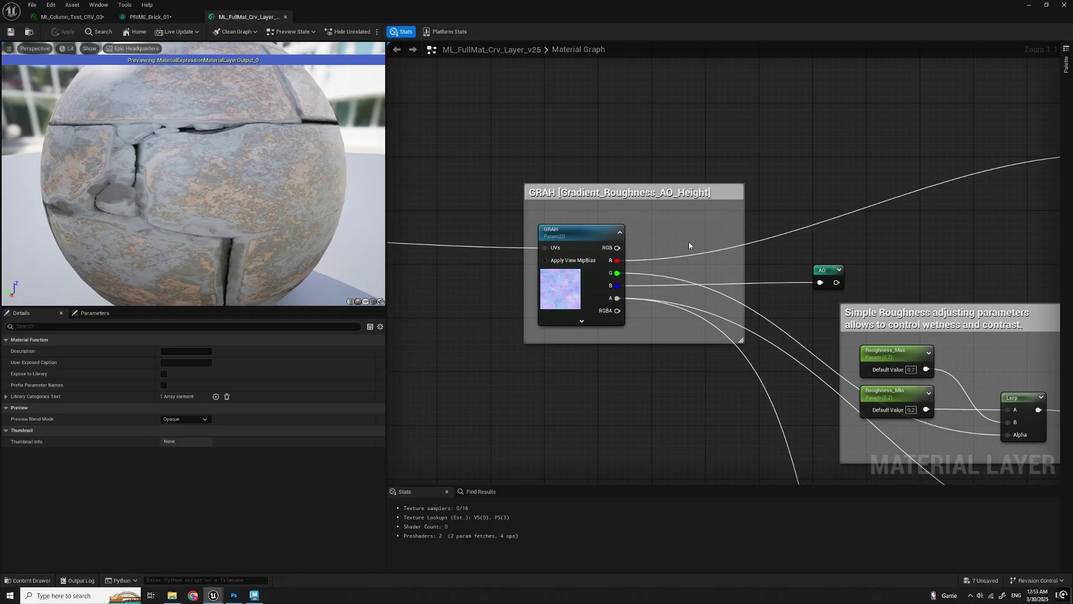
right_click_drag(662, 360, 596, 365)
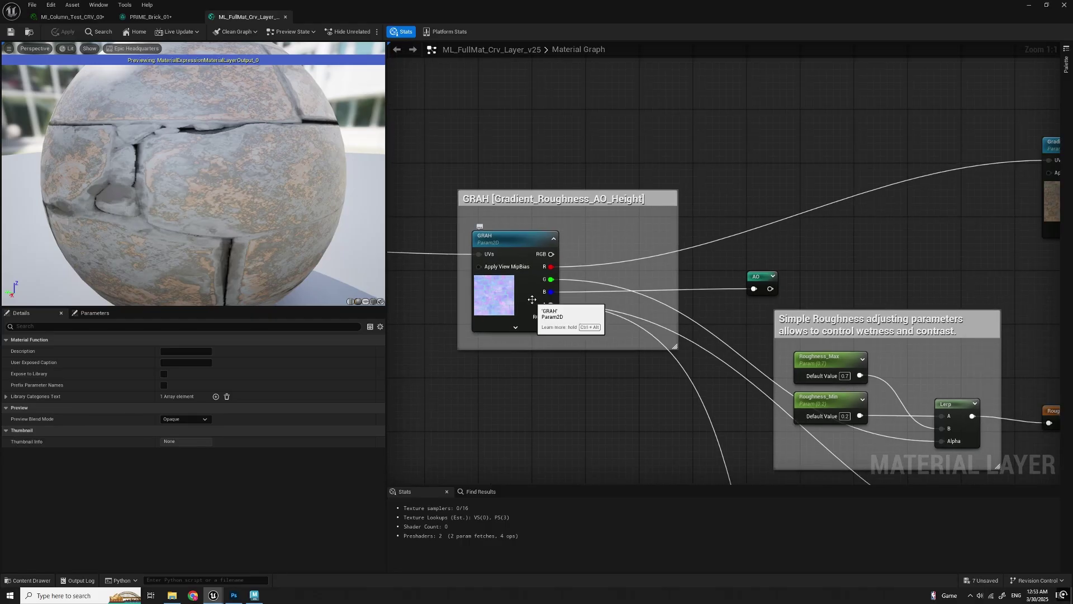
scroll(859, 256, "down", 1)
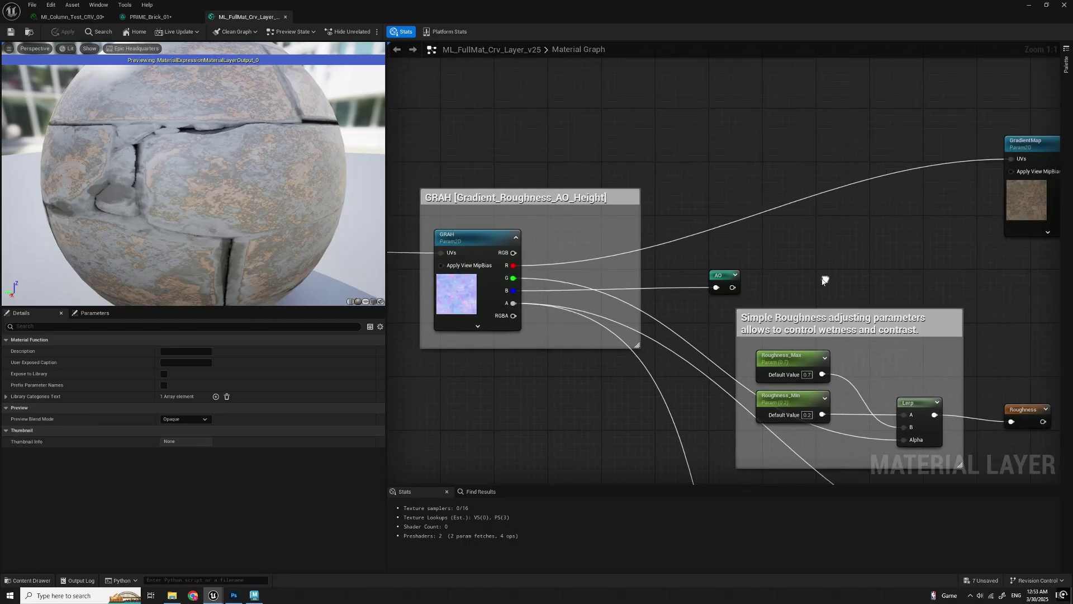
scroll(879, 275, "down", 1)
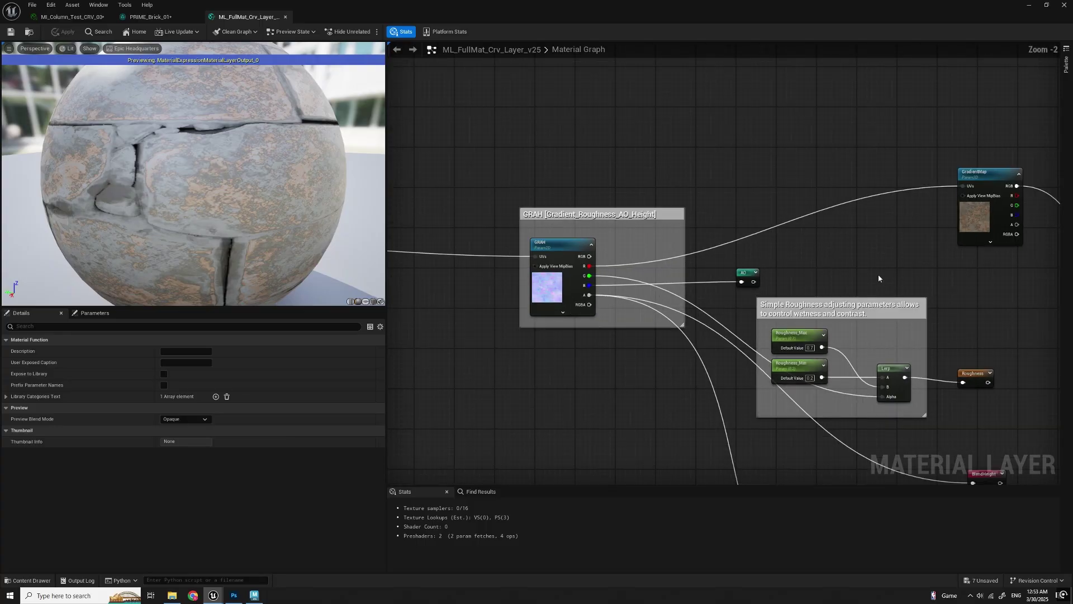
Step: Examine the MN texture group and its metallic, normal and free-slot channels
right_click_drag(879, 276, 823, 227)
scroll(585, 387, "down", 1)
right_click_drag(579, 411, 651, 144)
right_click_drag(663, 239, 690, 55)
scroll(602, 239, "up", 1)
scroll(600, 240, "up", 2)
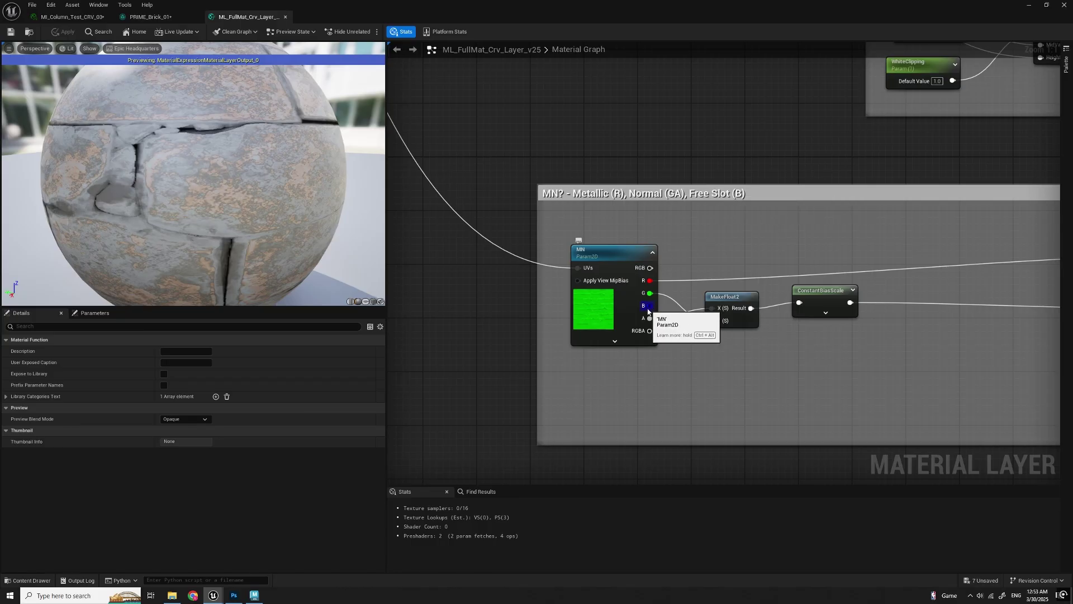
right_click_drag(757, 223, 713, 237)
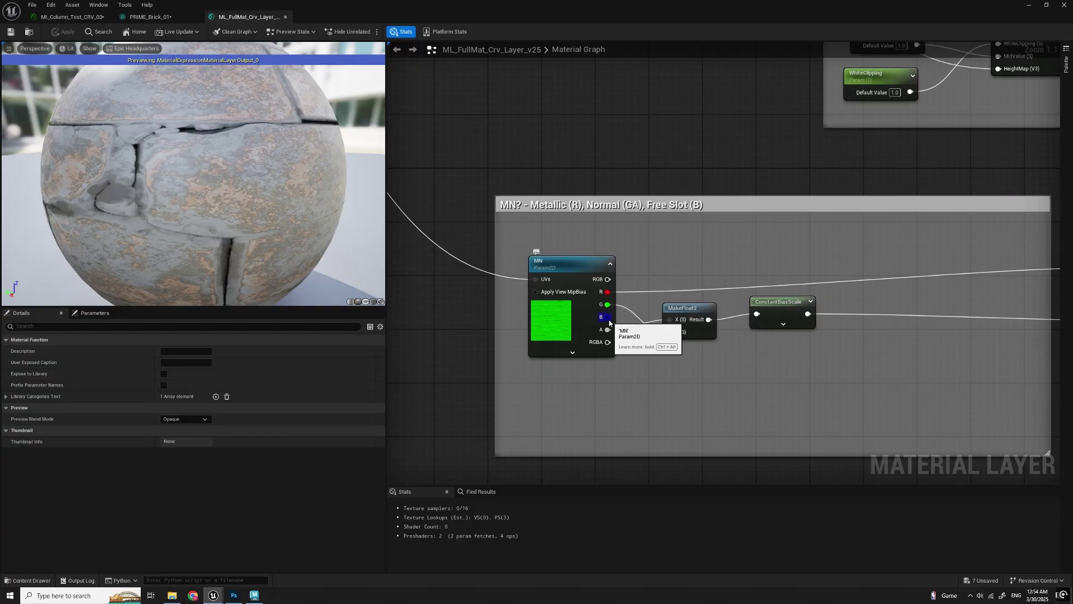
right_click_drag(743, 259, 701, 264)
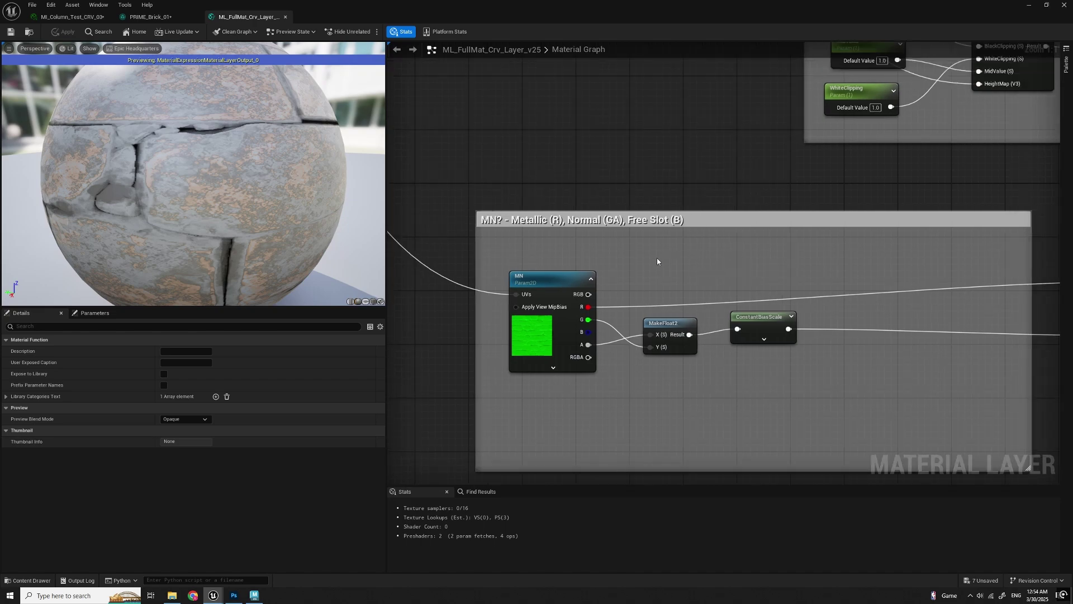
Step: Retitle the MN texture group's comment to "MNG - Metallic (R), Normal (GA), Generic Noise (B)"
double_click(506, 221)
left_click(505, 222)
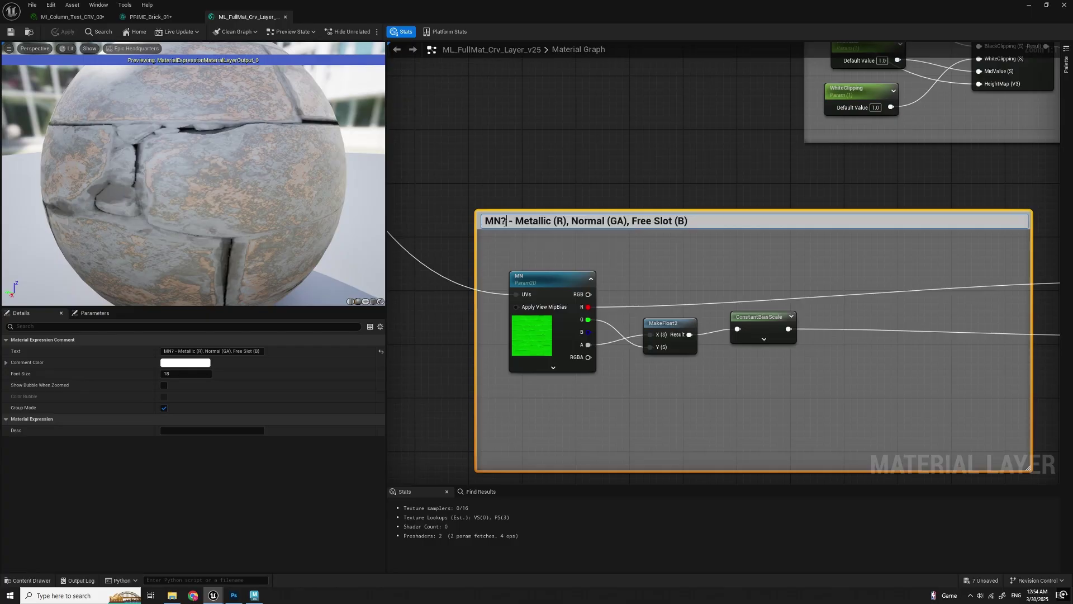
key("BackSpace")
type("G")
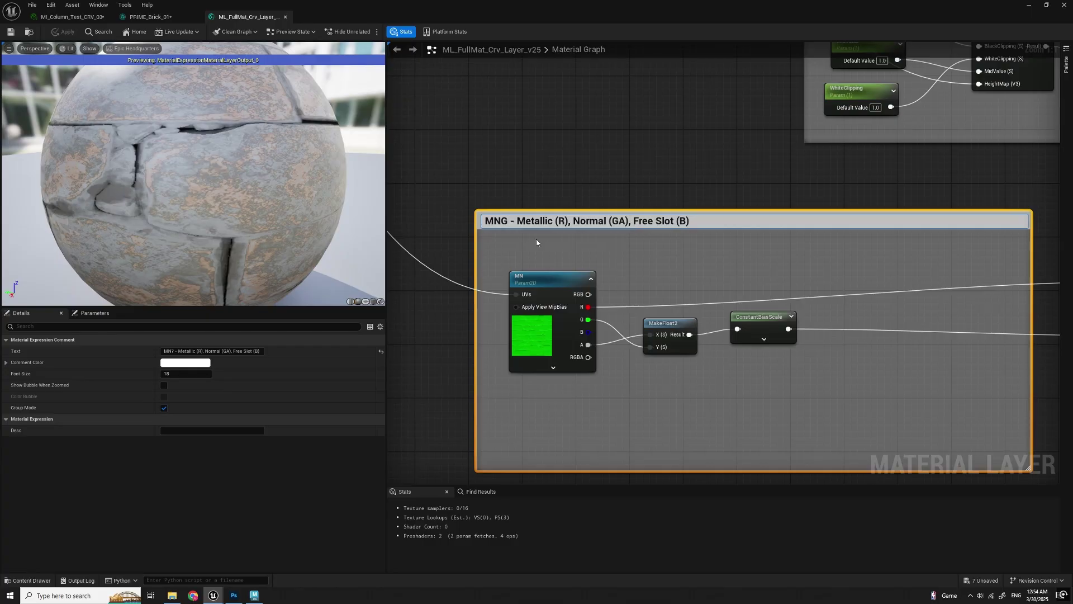
key("Right")
key("Right")
key("Right")
key("Right")
key("Right")
key("Right")
key("Right")
key("Right")
key("Right")
key("Right")
key("Right")
key("Right")
key("Right")
key("Right")
key("Right")
key("Right")
key("Right")
key("Right")
key("Right")
key("Right")
key("BackSpace")
key("BackSpace")
key("BackSpace")
key("BackSpace")
key("BackSpace")
key("BackSpace")
key("BackSpace")
key("BackSpace")
key("BackSpace")
type("Generic Noise")
left_click(641, 259)
right_click_drag(678, 166, 639, 184)
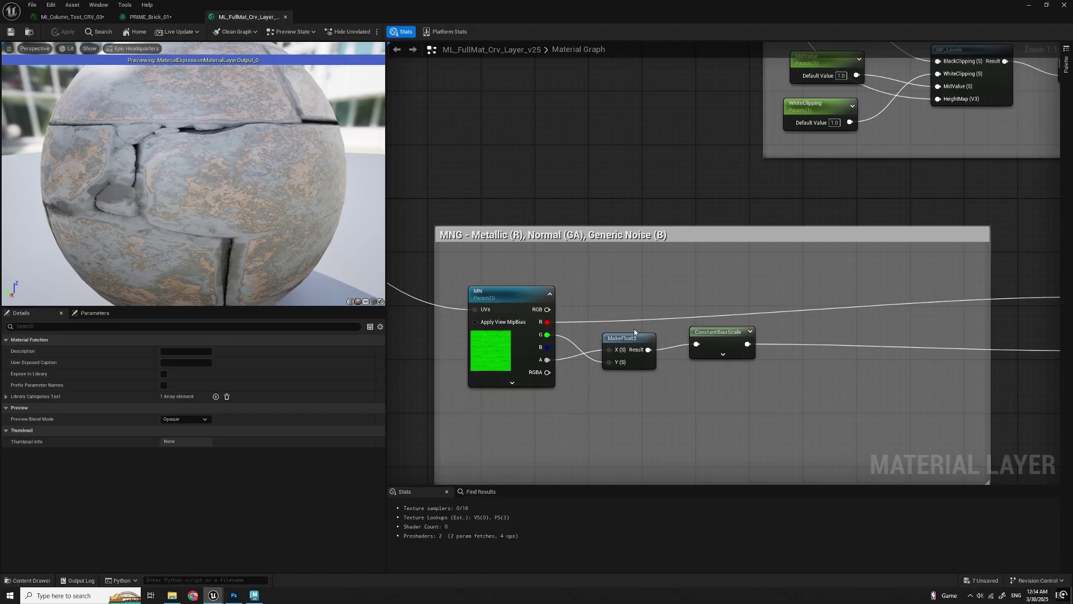
Step: Examine how the MN texture's channels run through MakeFloat2 and ConstantBiasScale to the Metallic and Normal nodes
scroll(659, 300, "down", 1)
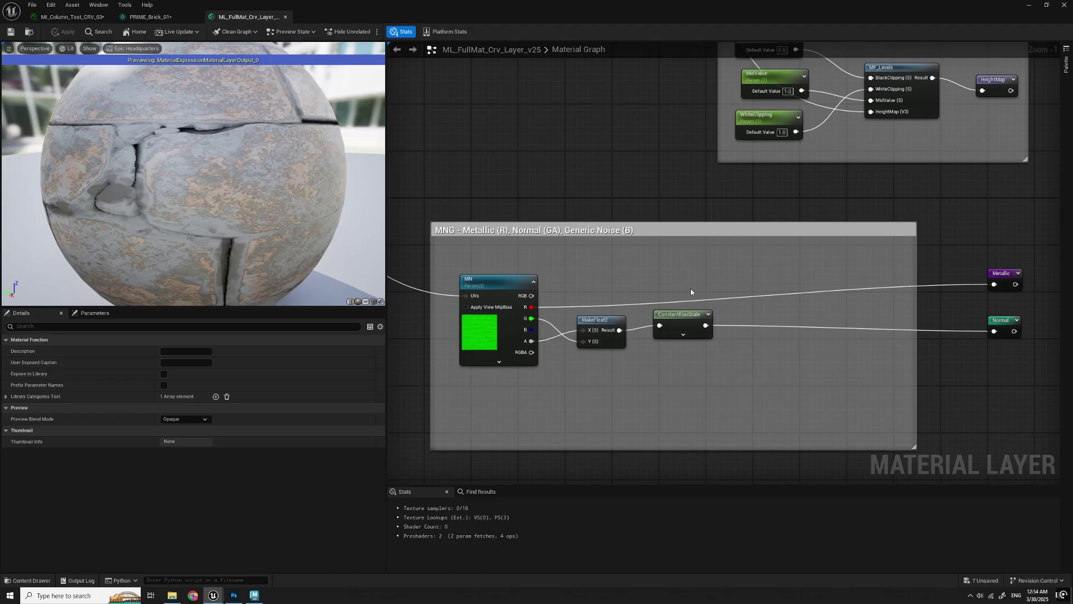
scroll(555, 329, "up", 1)
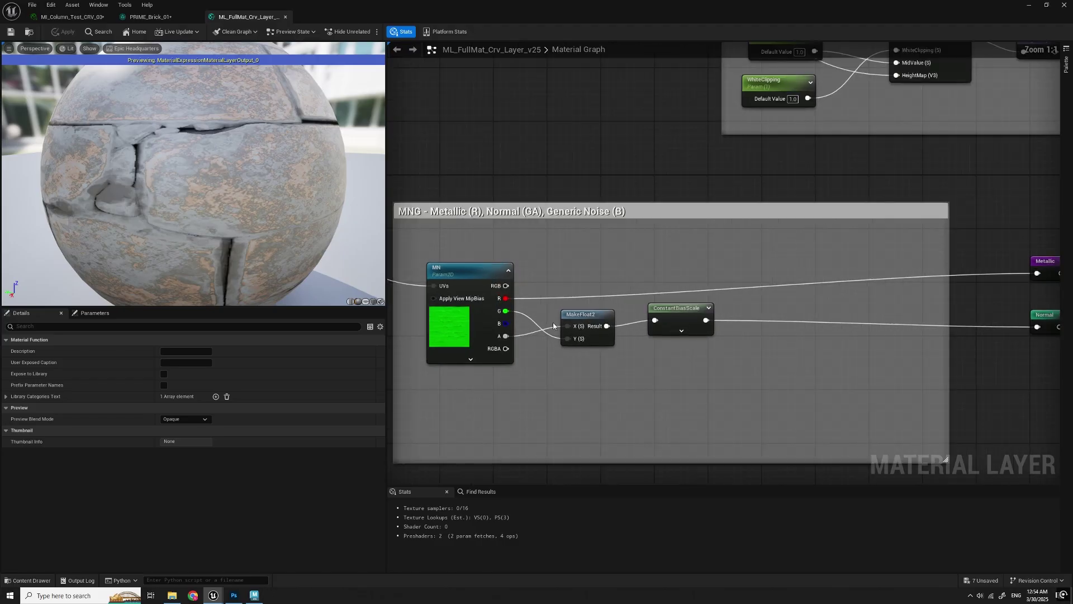
scroll(760, 357, "down", 2)
right_click_drag(688, 287, 630, 315)
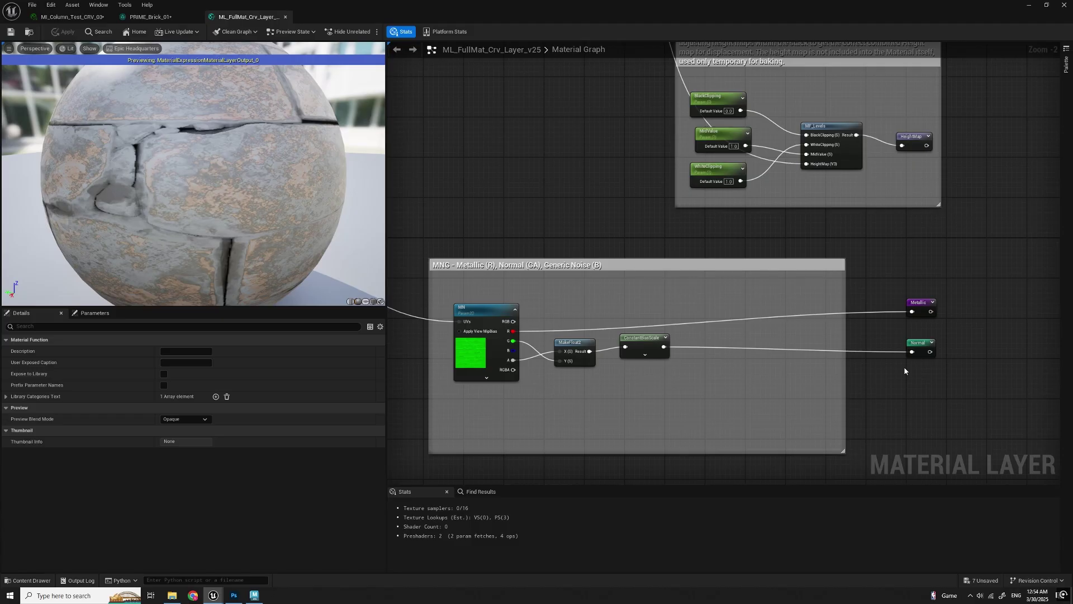
right_click_drag(904, 367, 875, 368)
scroll(618, 212, "down", 1)
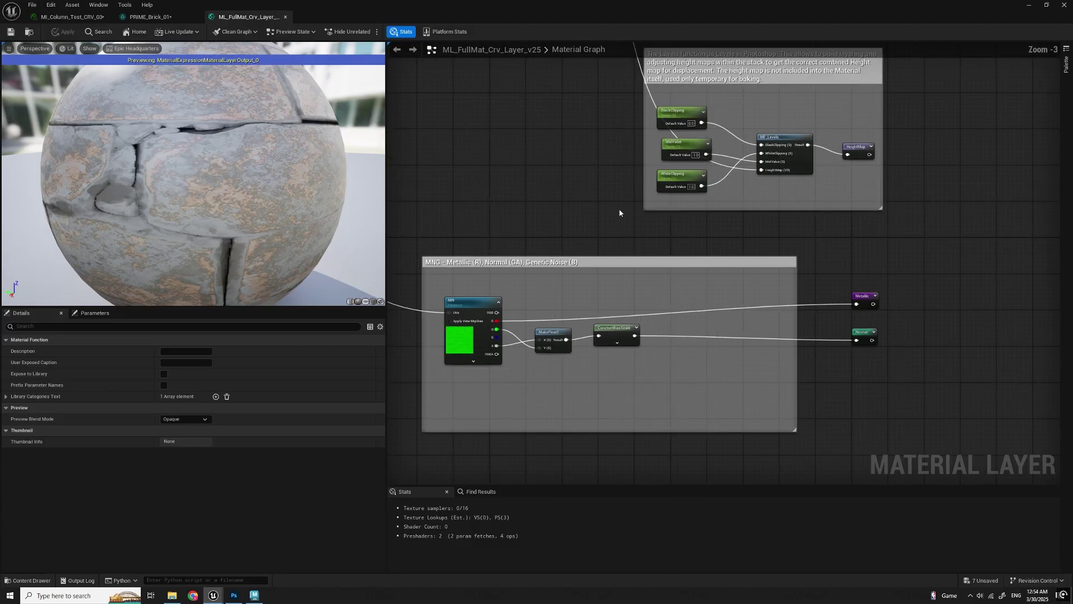
Step: Review how the GRAH texture connects to the roughness adjusting parameters, AO and BlendHeight nodes
right_click_drag(577, 148, 531, 327)
right_click_drag(554, 196, 546, 379)
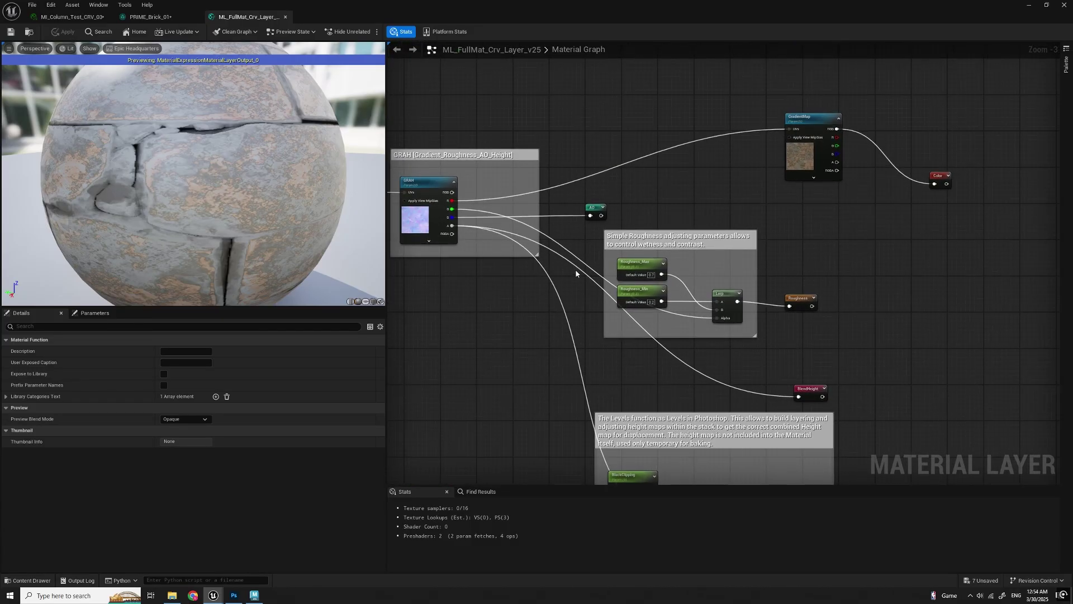
scroll(566, 298, "up", 1)
right_click_drag(566, 298, 627, 313)
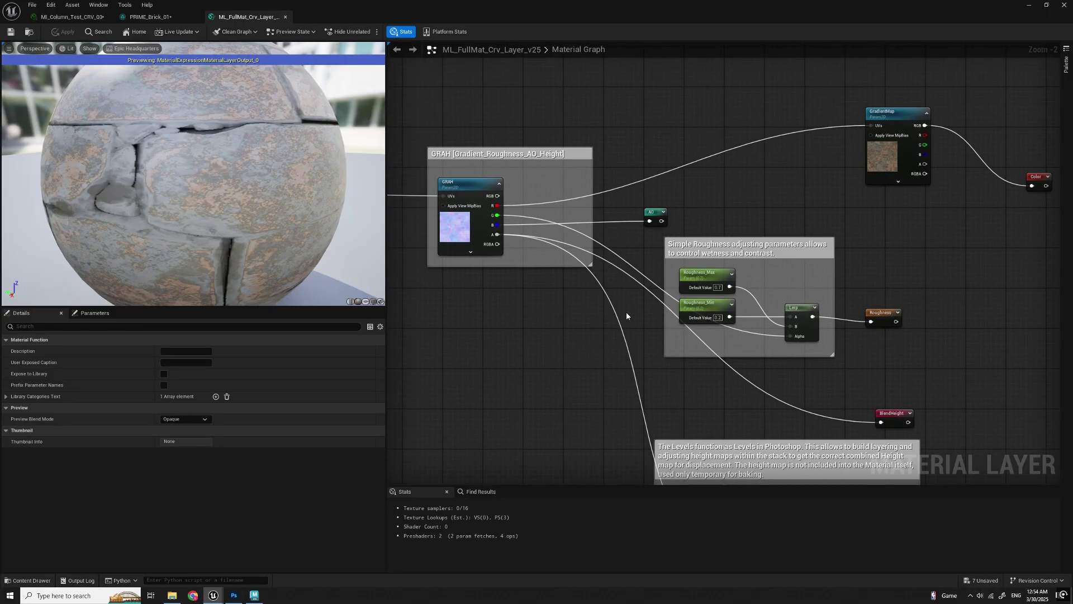
scroll(626, 311, "up", 1)
right_click_drag(655, 351, 596, 354)
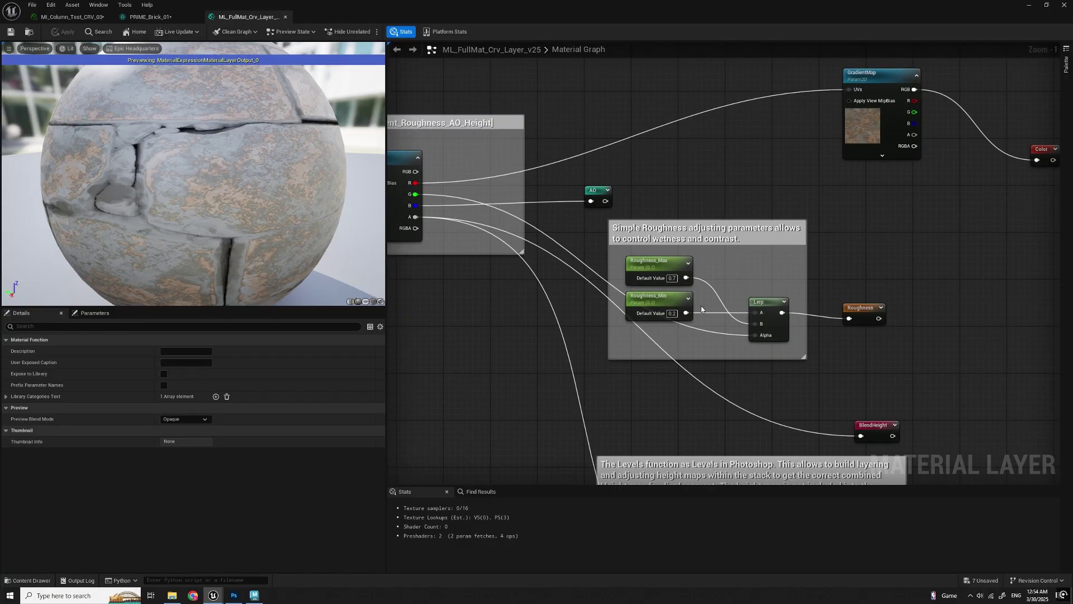
scroll(701, 307, "up", 1)
Step: Examine the Metallic and Normal nodes and the Levels group that feeds the HeightMap node
mouse_move(694, 393)
right_mouse_down()
mouse_move(739, 304)
mouse_move(694, 294)
mouse_move(619, 70)
right_mouse_up()
scroll(721, 313, "down", 1)
right_click_drag(745, 307, 694, 83)
right_click_drag(697, 303, 800, 306)
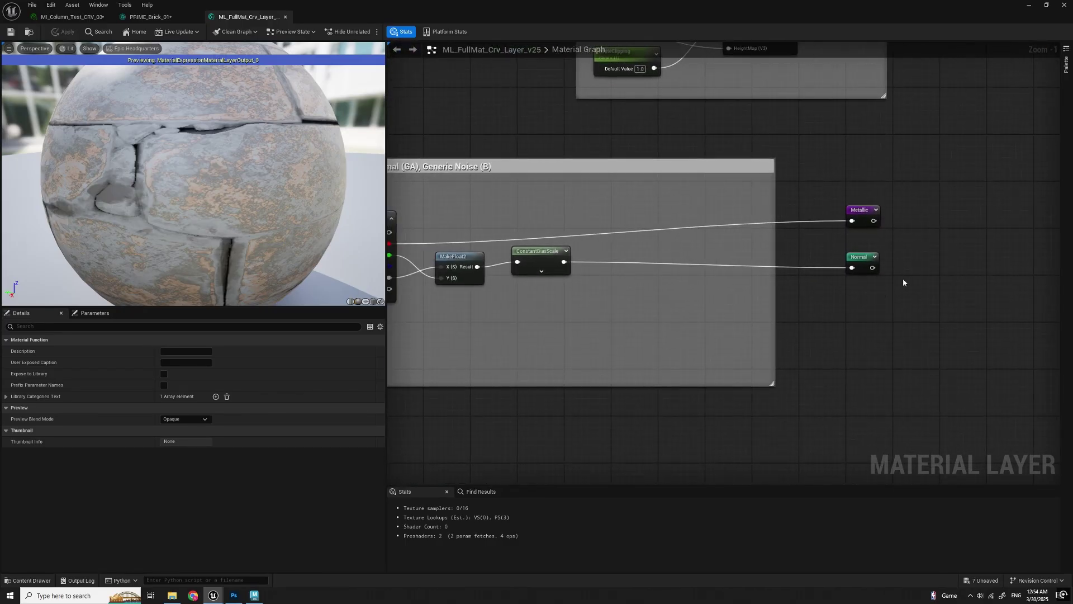
right_click_drag(768, 315, 809, 335)
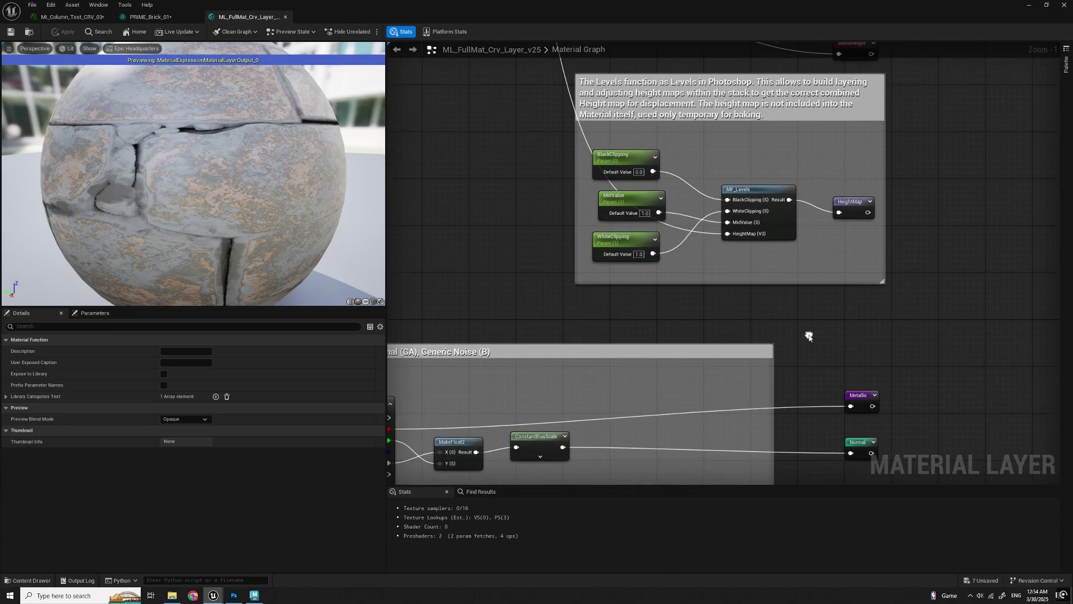
right_click_drag(1009, 317, 913, 347)
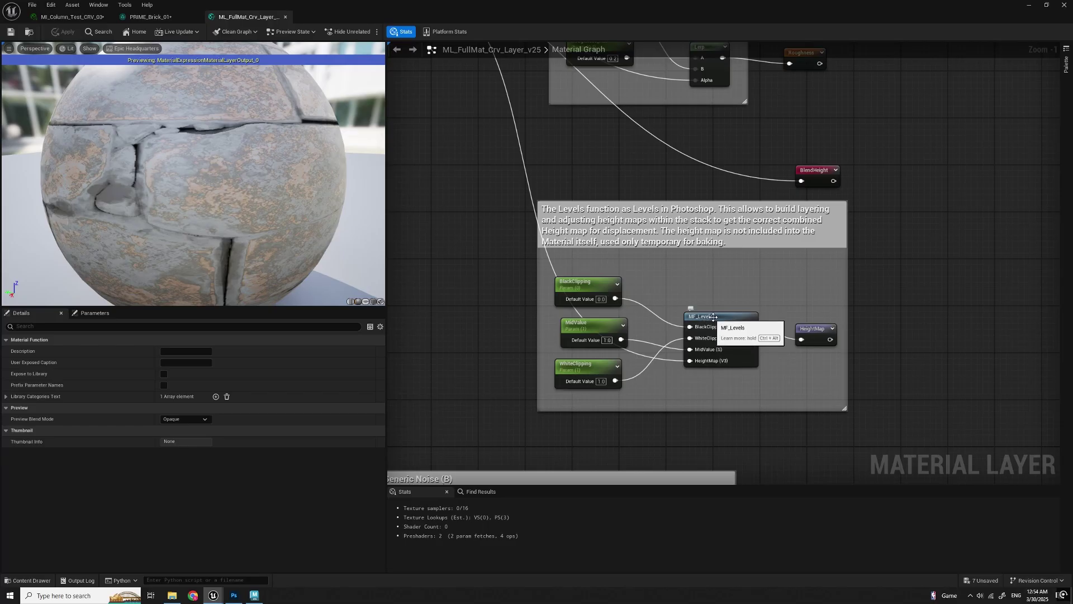
right_click_drag(832, 337, 856, 344)
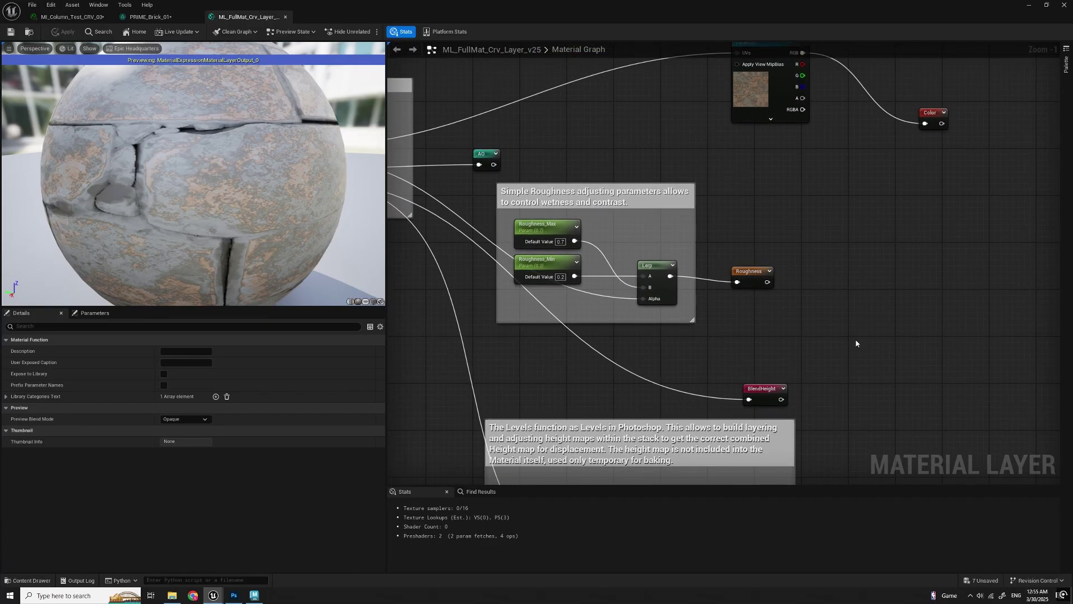
Step: Trace the GRAH gradient channel to the GradientMap node and inspect that node's texture settings
right_click_drag(888, 272, 669, 359)
right_click_drag(718, 336, 893, 301)
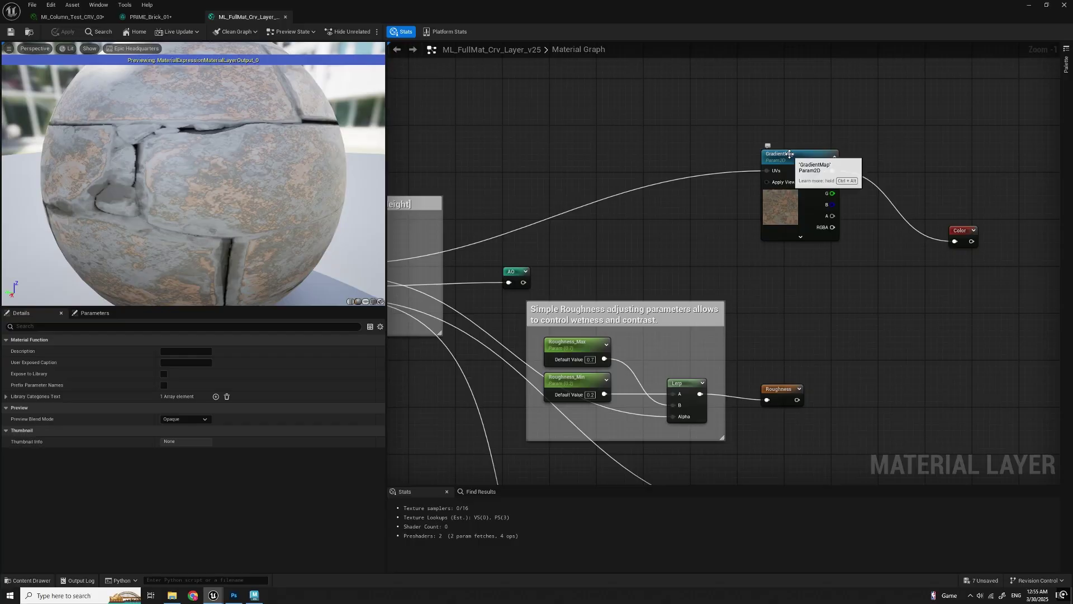
right_click_drag(481, 299, 751, 298)
scroll(557, 293, "up", 1)
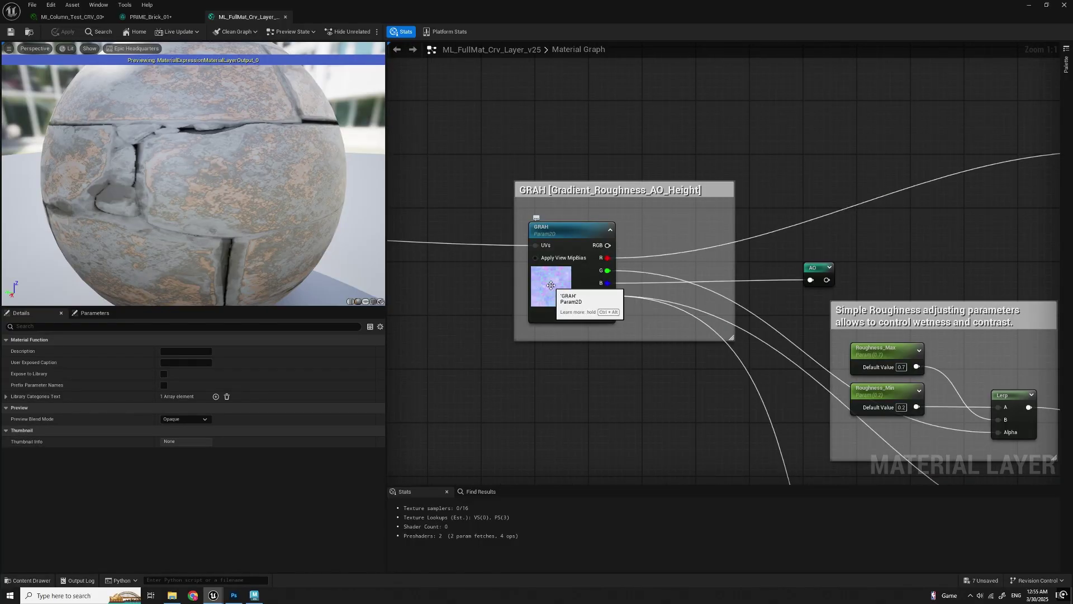
right_click_drag(930, 242, 588, 315)
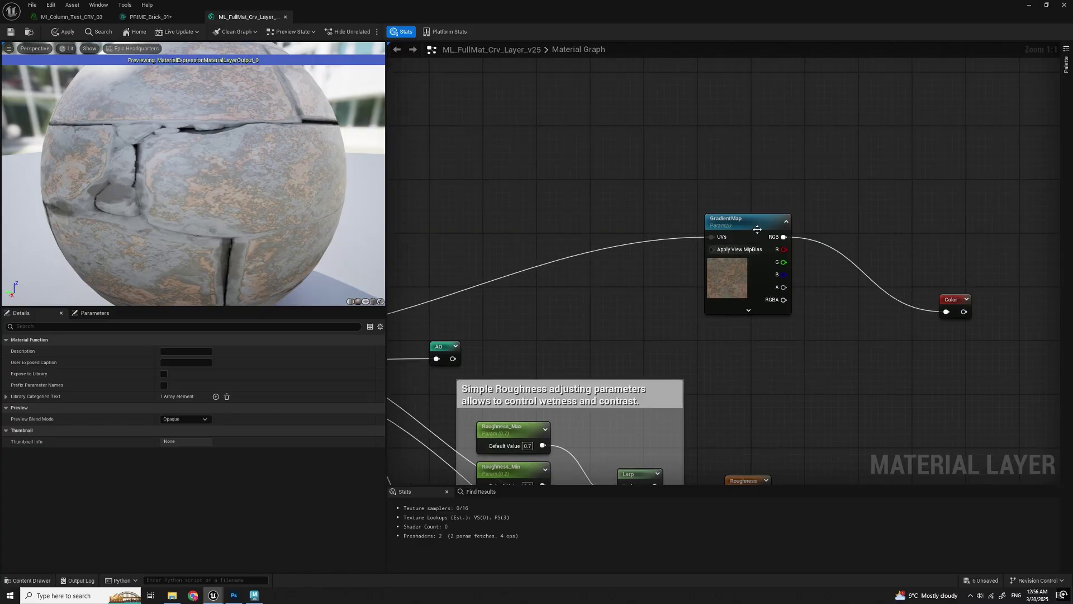
left_click(720, 203)
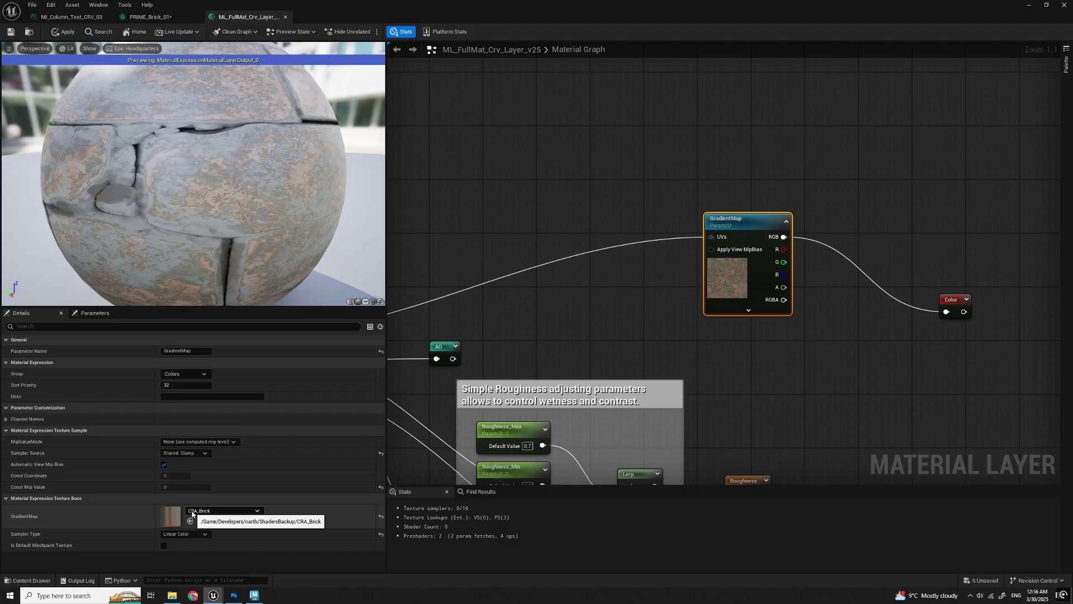
right_click_drag(725, 275, 626, 281)
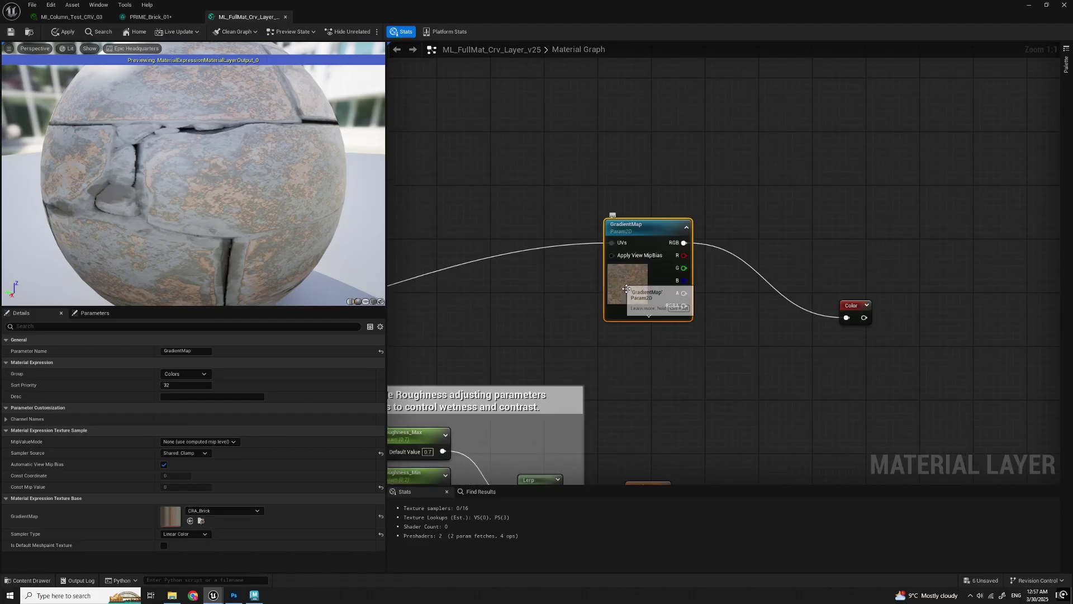
Step: Show the material preview on a plane and frame the brick surface up close
left_click_drag(257, 227, 324, 229)
left_click(366, 302)
left_click_drag(228, 217, 219, 183)
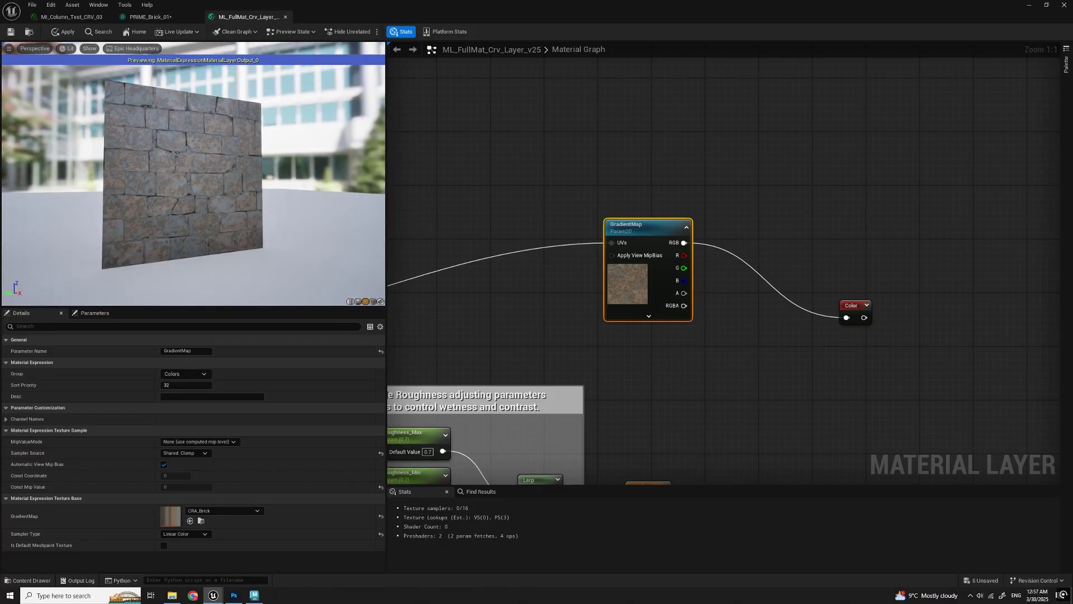
scroll(219, 183, "up", 5)
left_click_drag(184, 112, 143, 86)
Step: Switch the material preview to Unlit and inspect the brick's base colour up close
left_click(67, 48)
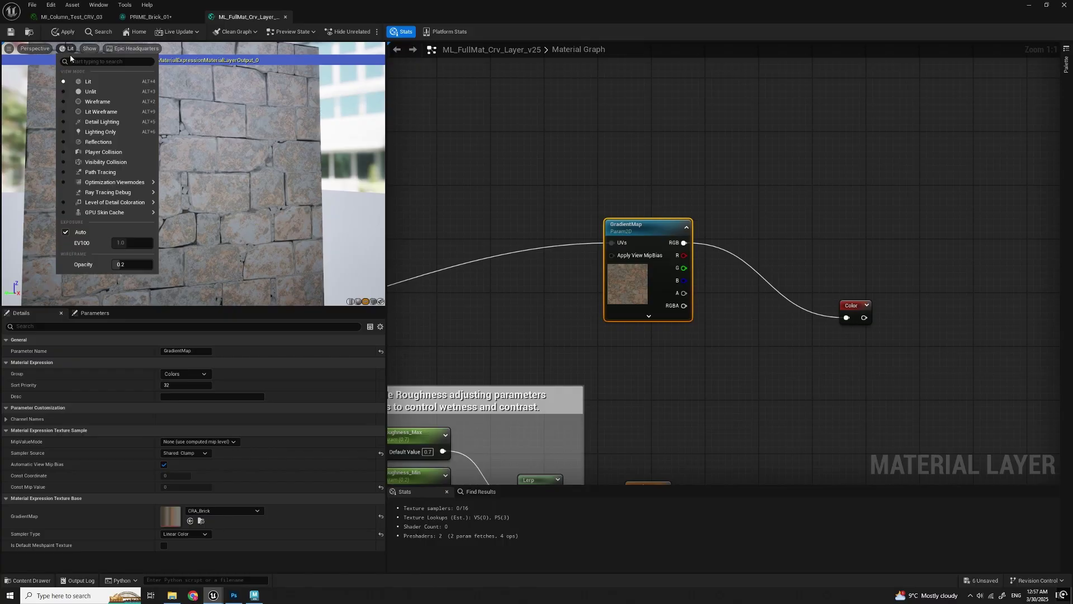
left_click(78, 92)
scroll(215, 186, "up", 6)
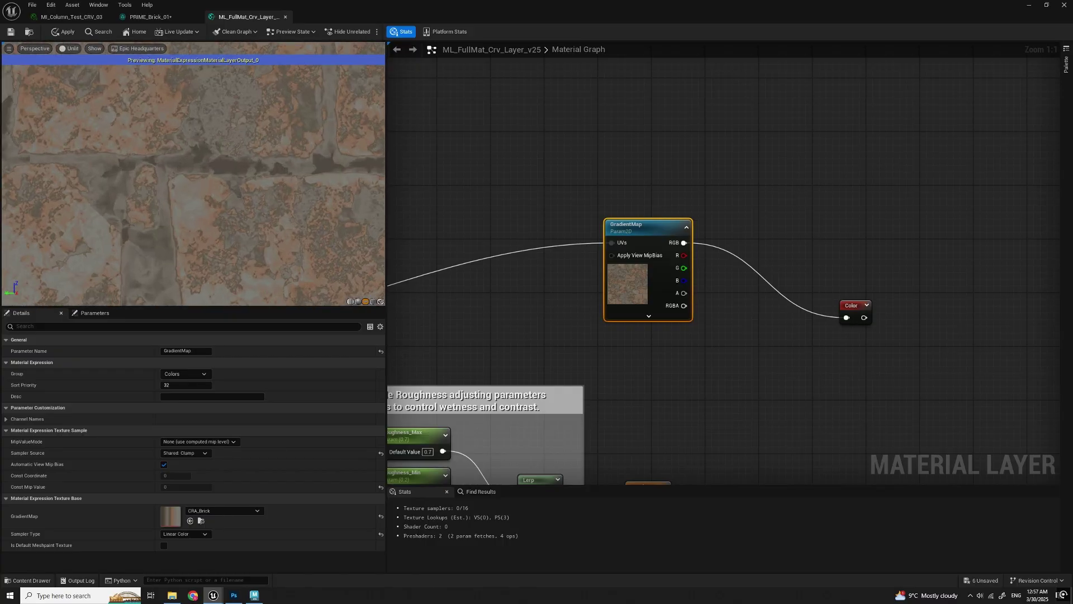
scroll(224, 176, "down", 2)
middle_click_drag(232, 173, 240, 151)
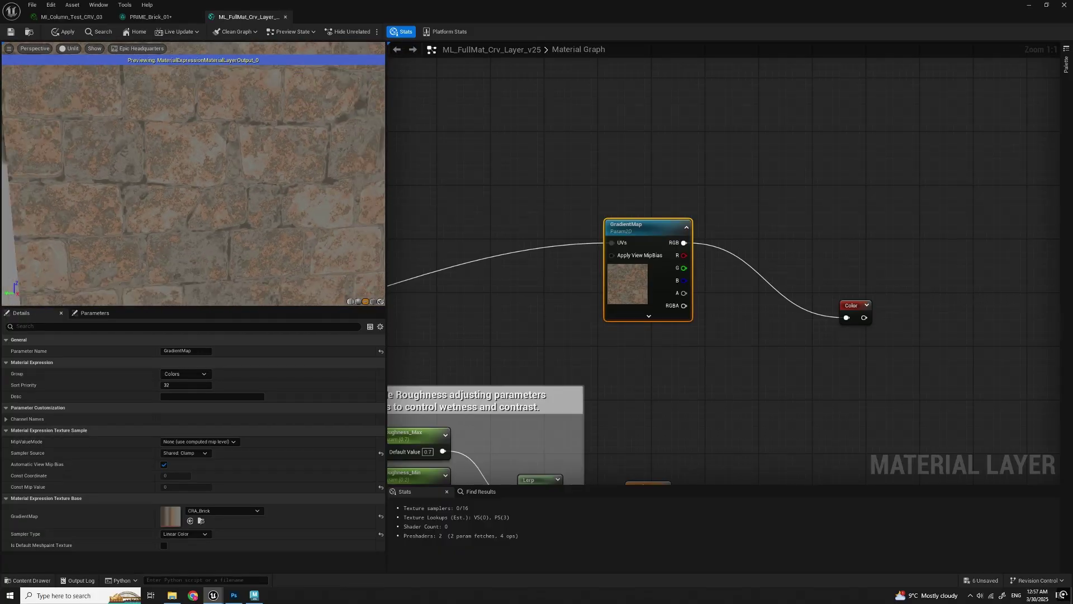
scroll(240, 151, "down", 4)
Step: Examine the SetMaterialAttributes node and how the named nodes connect through it to the material output
right_click_drag(930, 396, 578, 305)
scroll(651, 314, "down", 5)
right_click_drag(956, 346, 713, 285)
right_click_drag(950, 274, 748, 300)
scroll(748, 300, "up", 5)
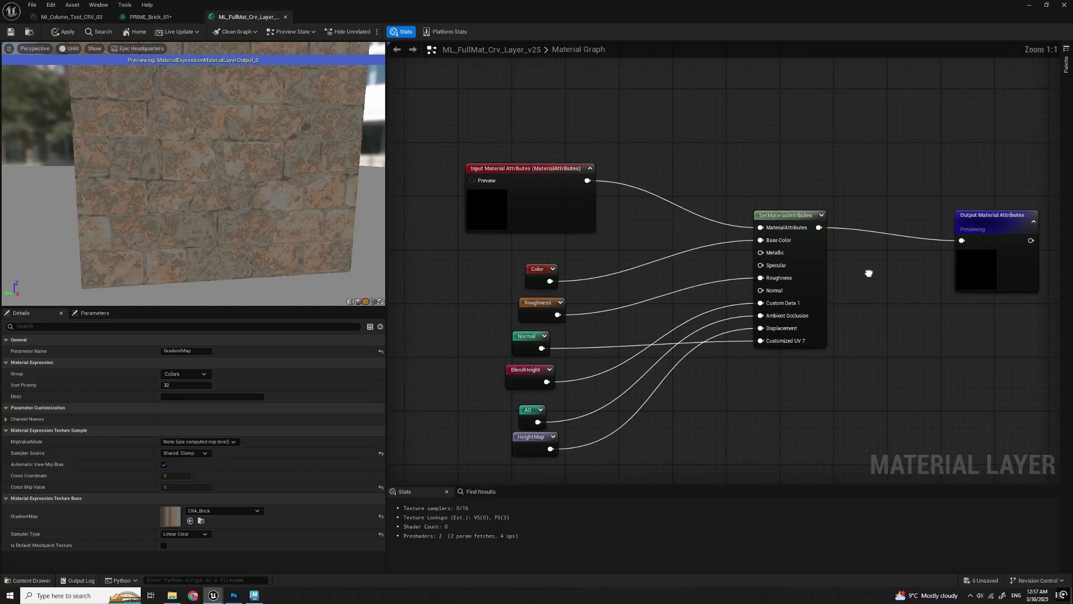
right_click_drag(924, 319, 828, 315)
scroll(872, 323, "down", 1)
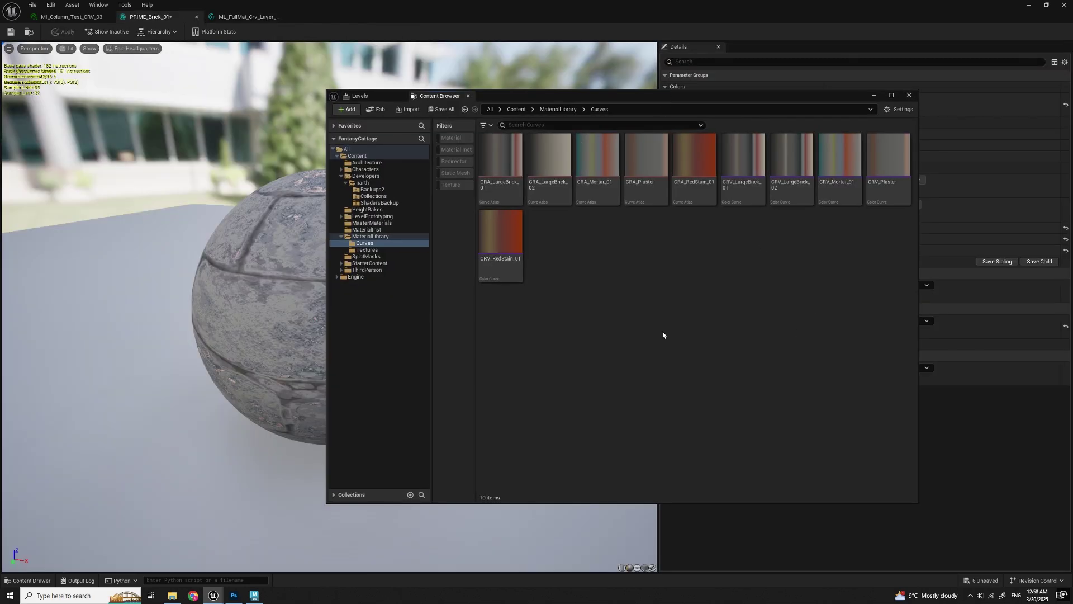
Step: Create a CurveLinearColor curve asset in the MaterialLibrary Curves folder
right_click(582, 258)
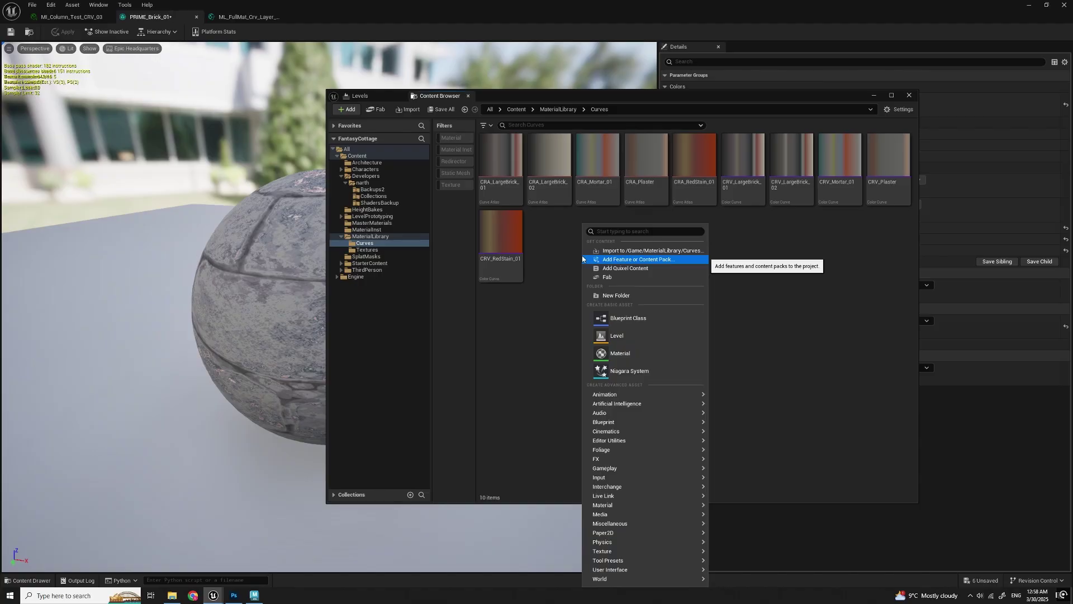
mouse_move(623, 524)
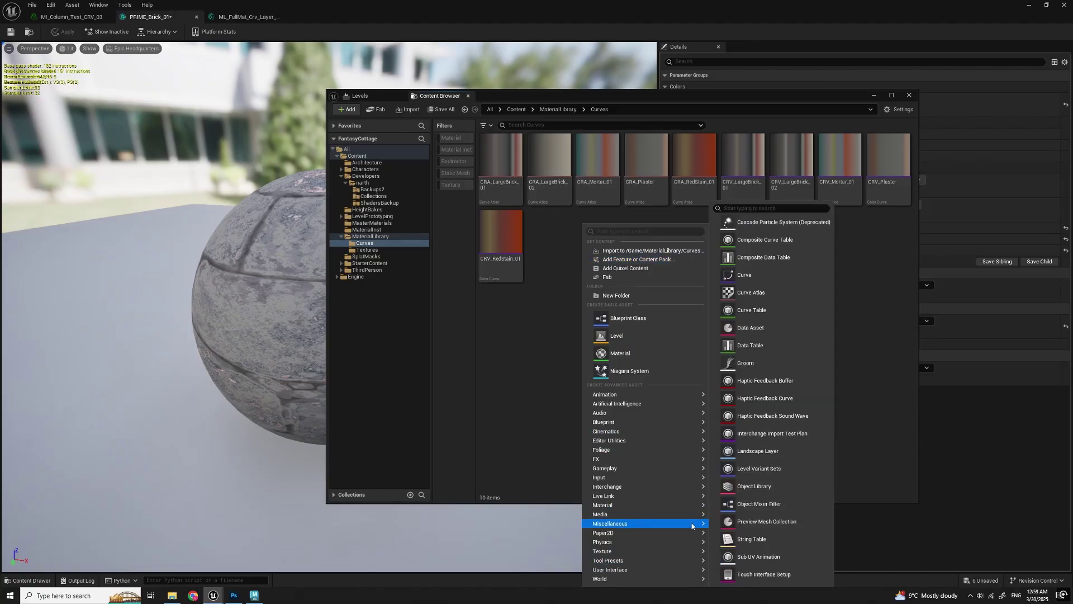
left_click(747, 276)
left_click_drag(480, 212, 603, 309)
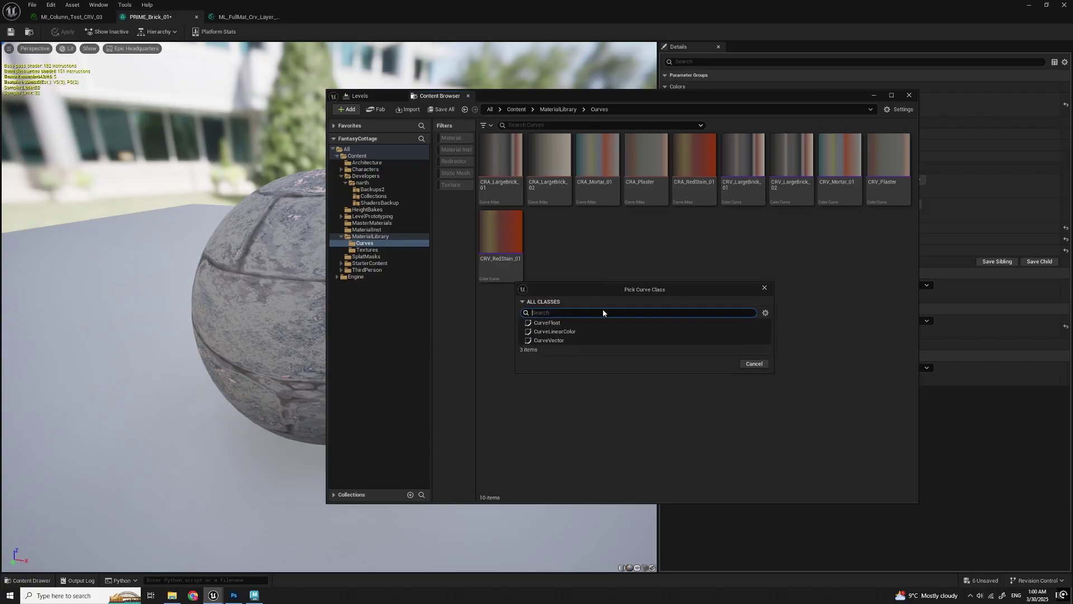
left_click(574, 333)
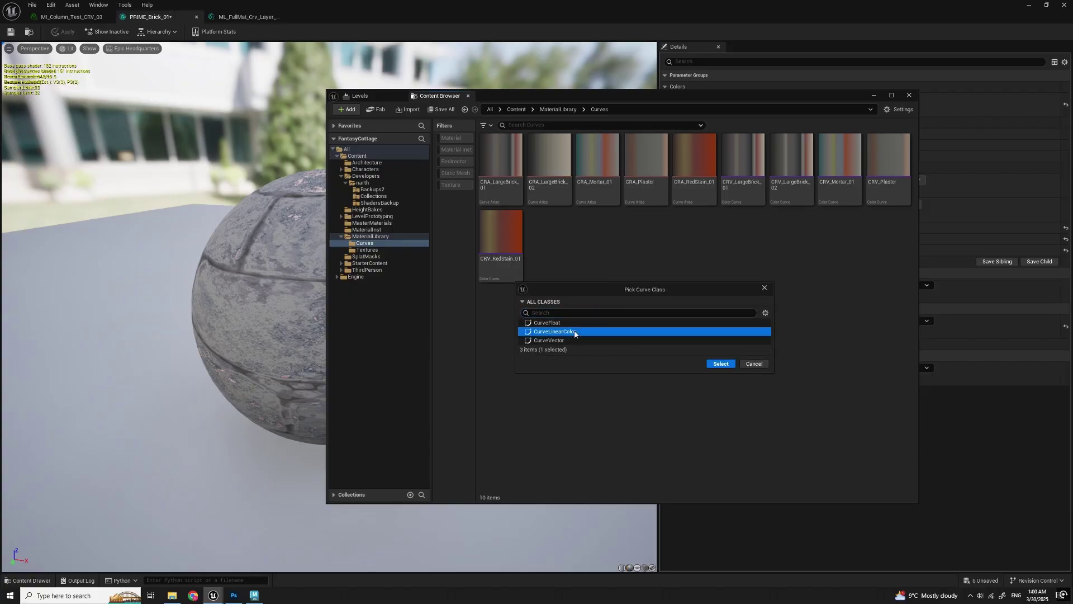
double_click(624, 334)
left_click(590, 262)
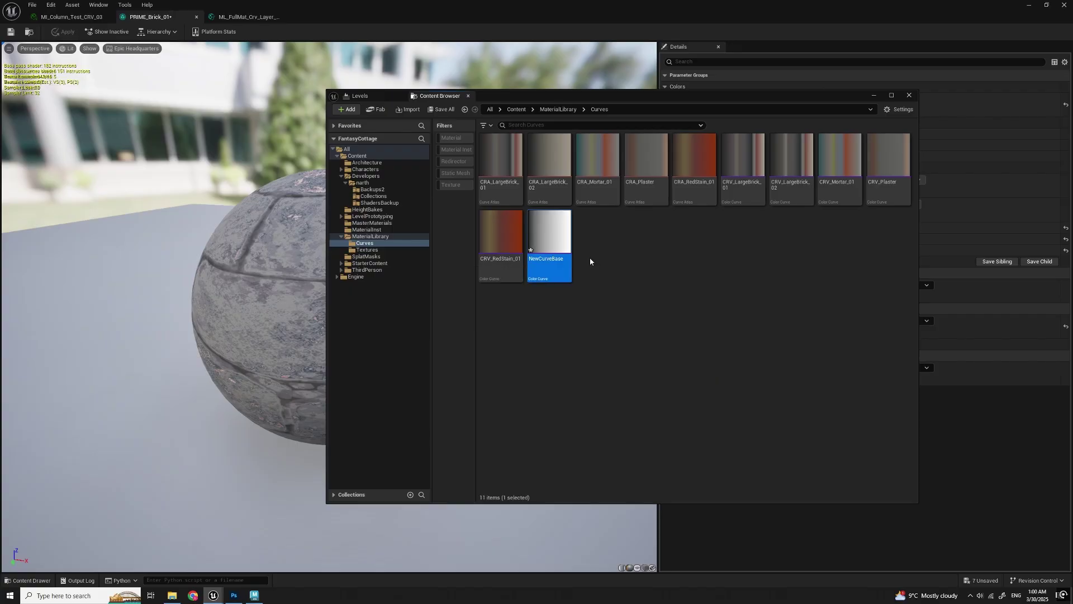
Step: Rename the new colour curve asset as CurveDEMO
right_click(552, 236)
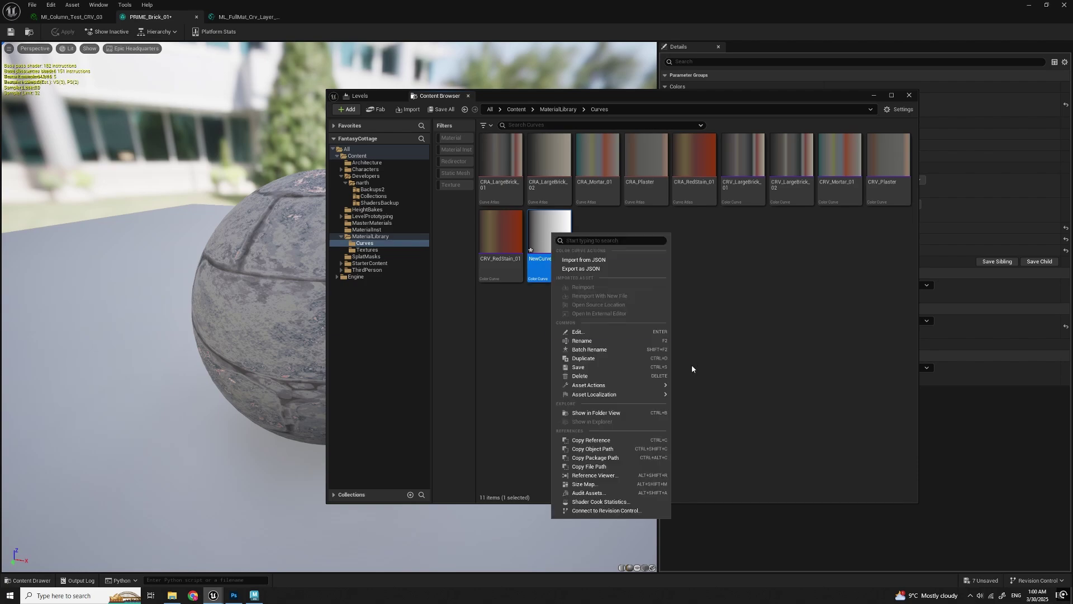
left_click(600, 341)
type("Cur")
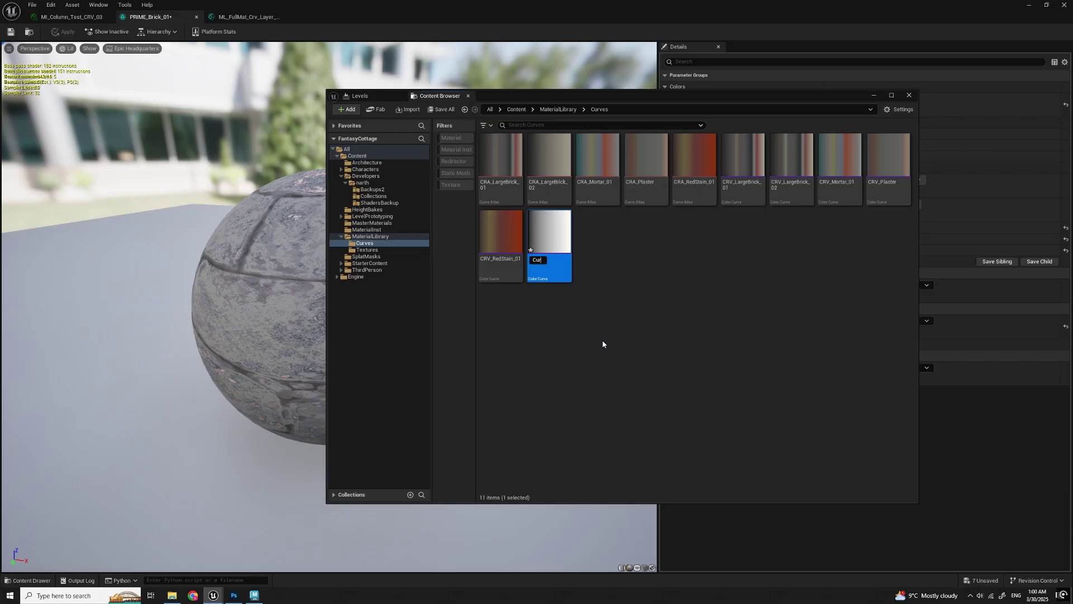
type("veDEMO")
key("Return")
left_click(629, 319)
Step: Open CurveDEMO and add a gradient stop at about 0.16 with a muted red colour
left_click(553, 241)
double_click(546, 235)
left_click(311, 45)
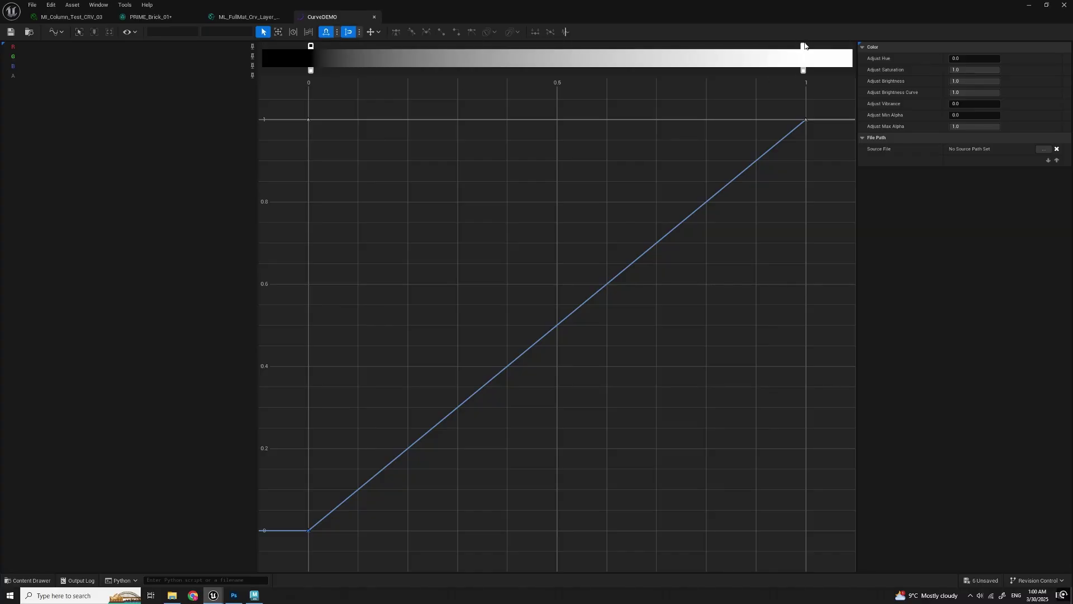
left_click(376, 49)
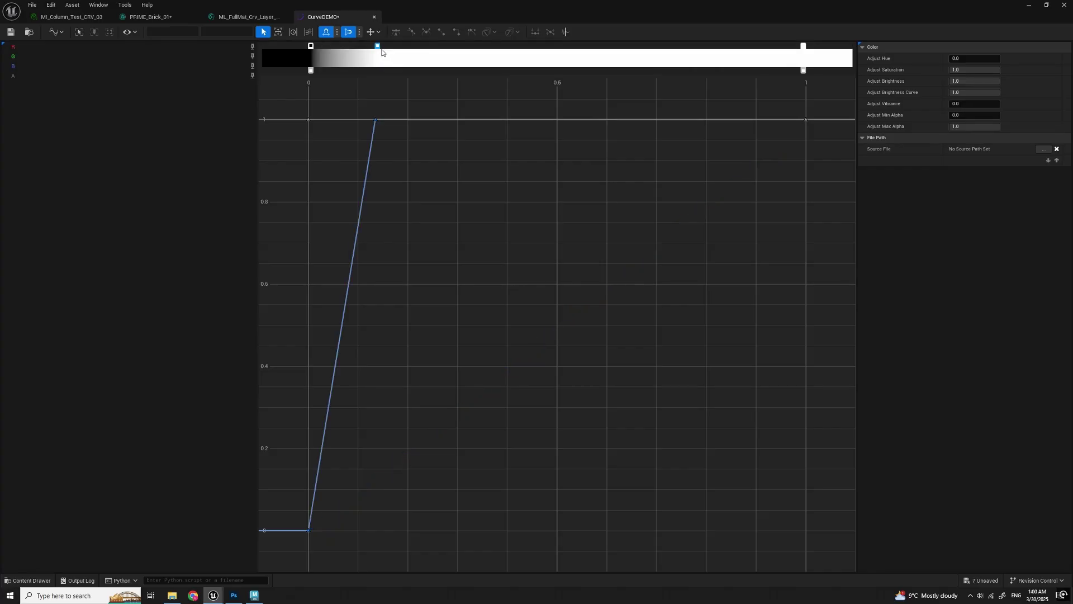
mouse_move(376, 47)
left_mouse_down()
mouse_move(400, 49)
mouse_move(389, 51)
left_mouse_up()
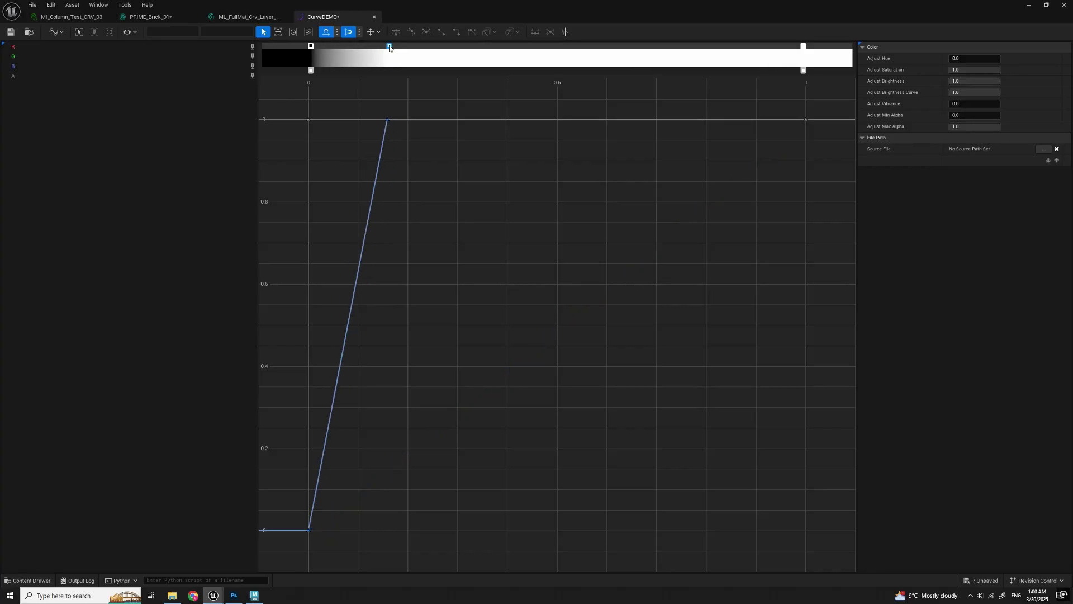
double_click(390, 47)
left_click(468, 119)
left_click_drag(509, 93, 510, 116)
left_click(505, 253)
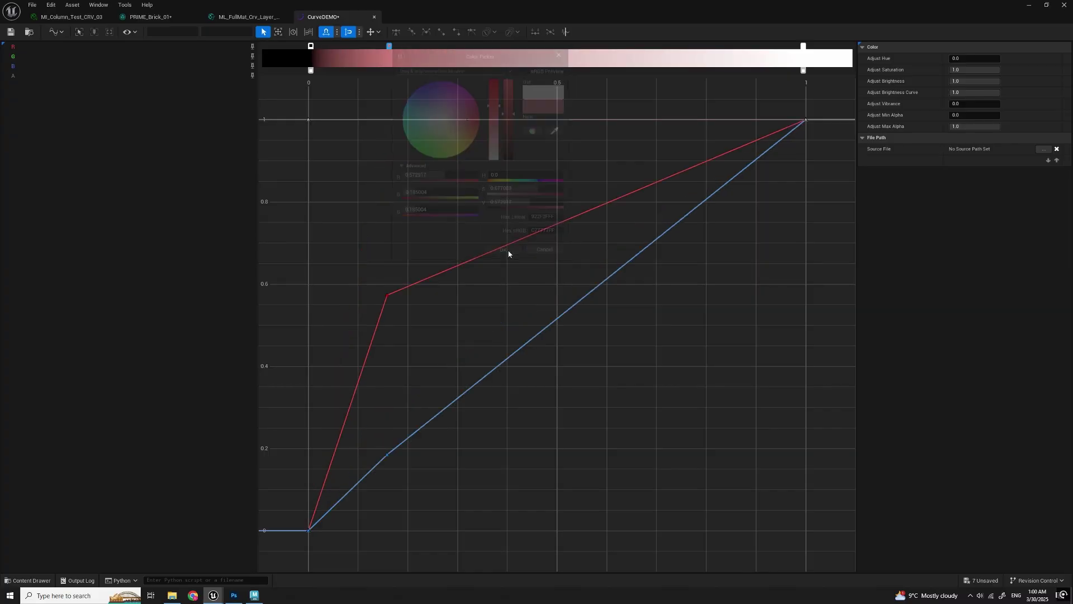
Step: Add a second gradient stop at about 0.56 and colour it a soft blue-violet
left_click(496, 47)
left_click_drag(496, 47, 587, 46)
double_click(587, 46)
left_click(621, 95)
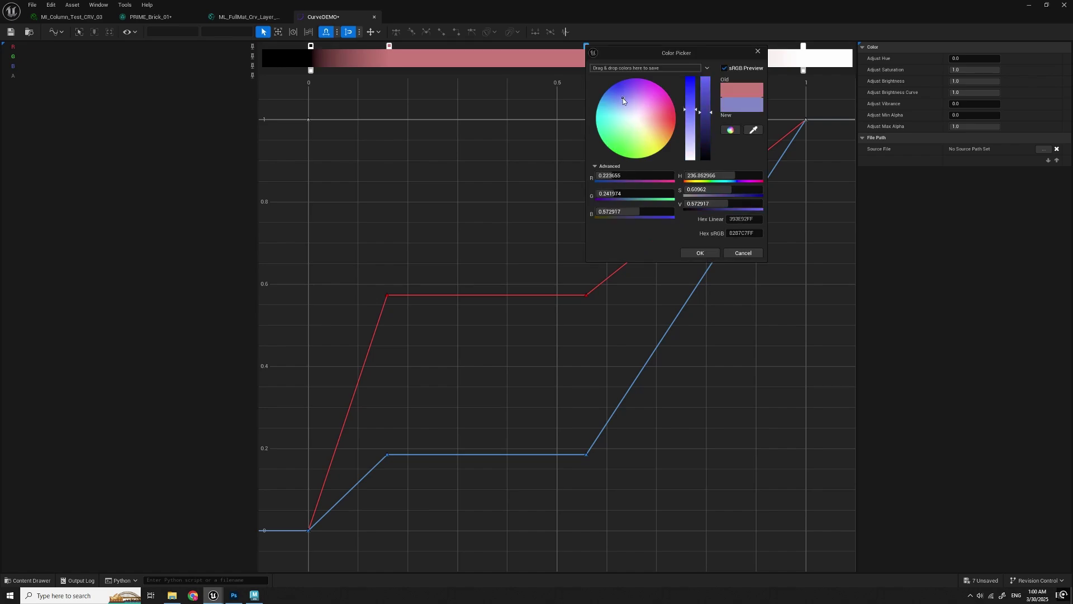
left_click(704, 106)
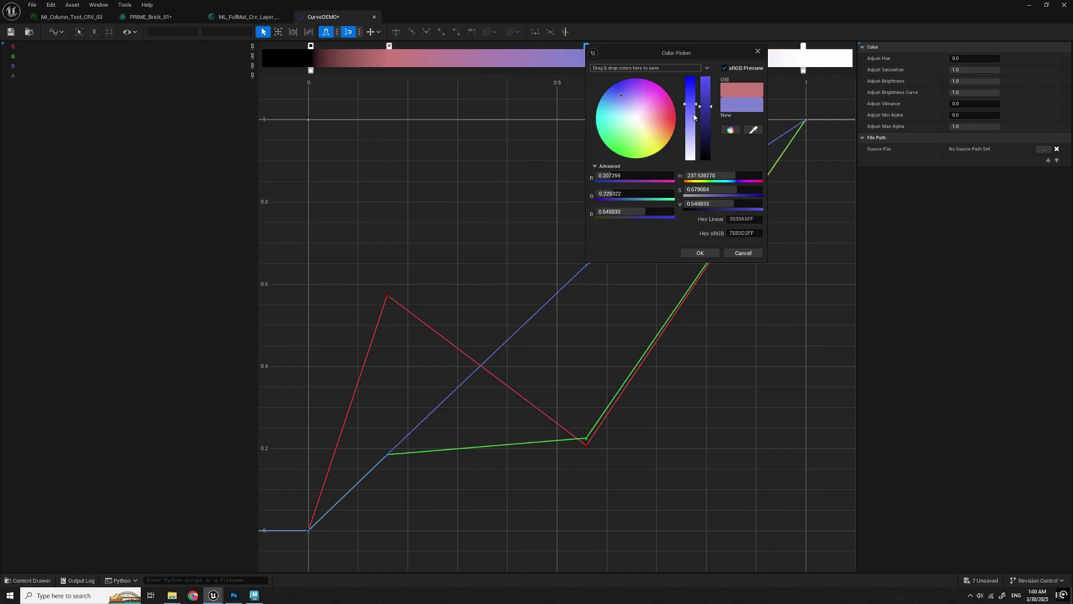
left_click(691, 116)
left_click(700, 255)
Step: Add a third gradient stop at about 0.82, colour it muted green and save the curve
left_click(715, 46)
double_click(715, 46)
left_click(754, 137)
left_click(834, 142)
left_click(829, 253)
left_click(11, 32)
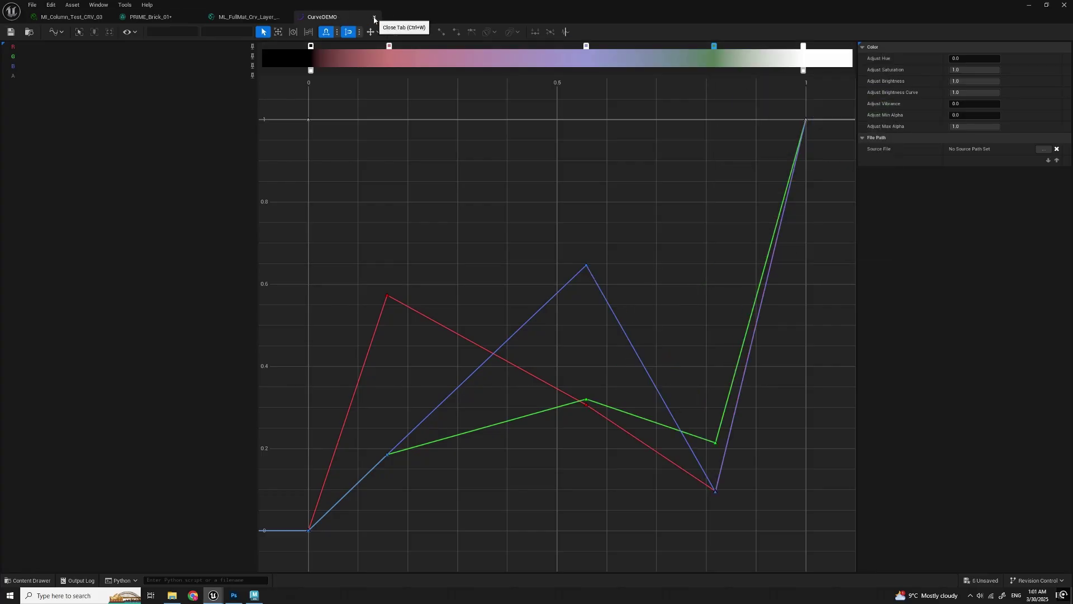
Step: Create a Curve Atlas named CRA_DEMO in the MaterialLibrary Curves folder
mouse_move(212, 595)
left_click(231, 561)
left_click(639, 281)
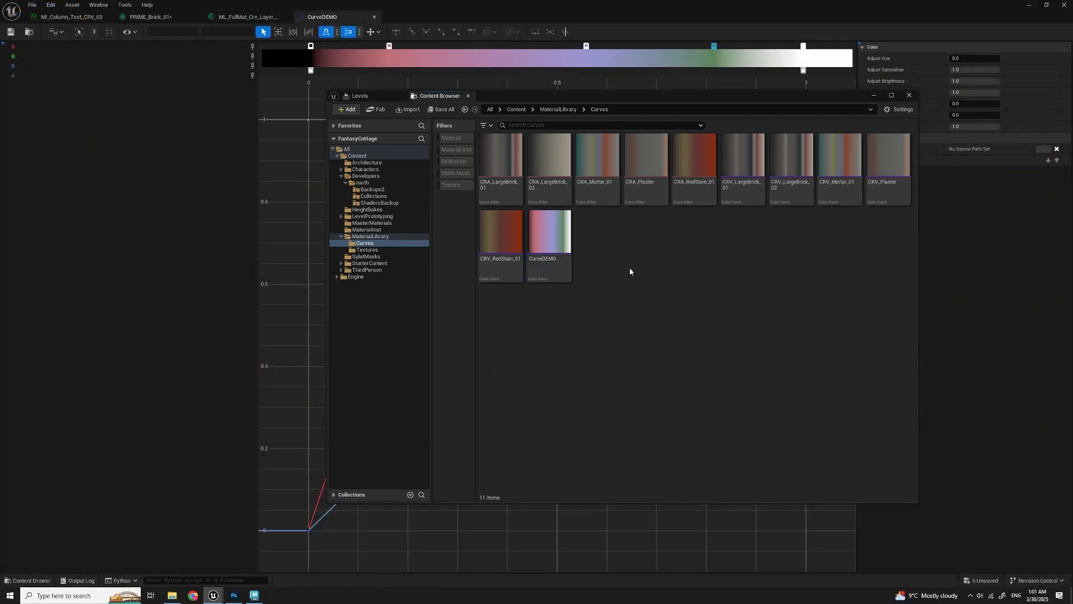
right_click(626, 262)
mouse_move(684, 458)
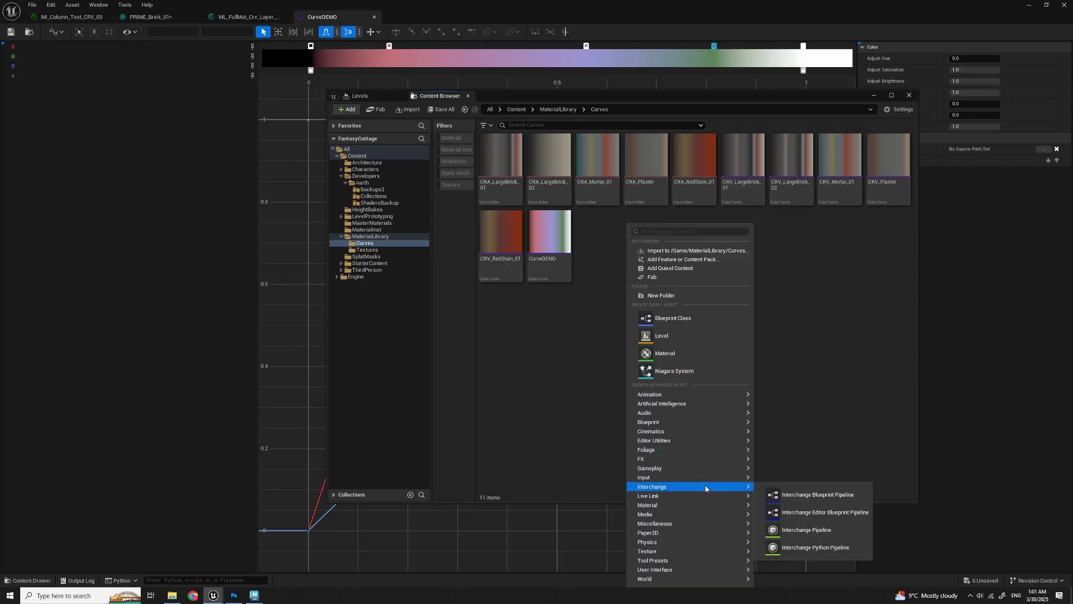
mouse_move(682, 524)
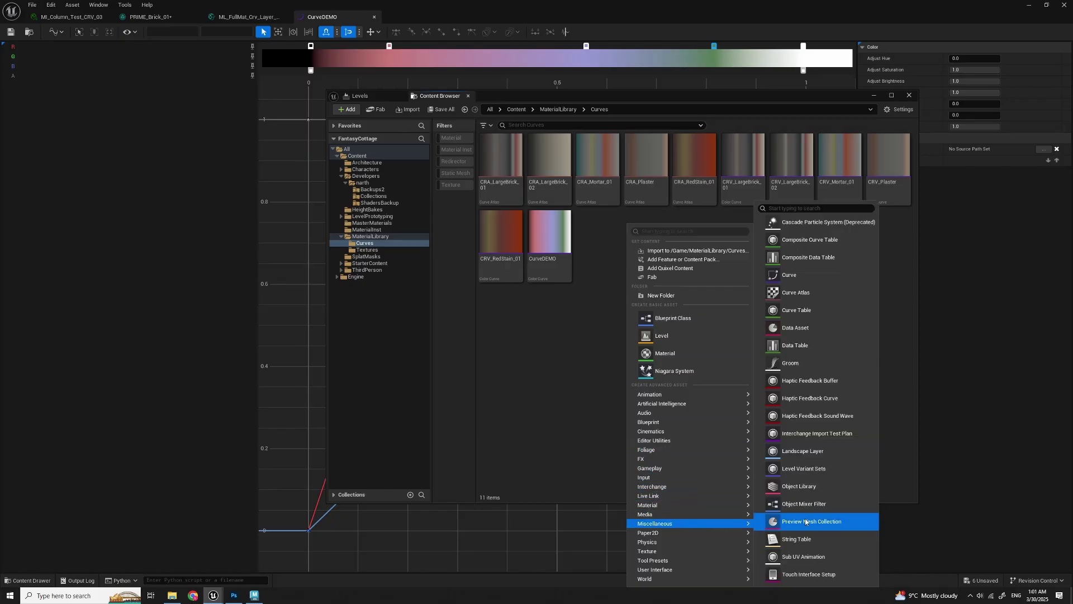
left_click(800, 293)
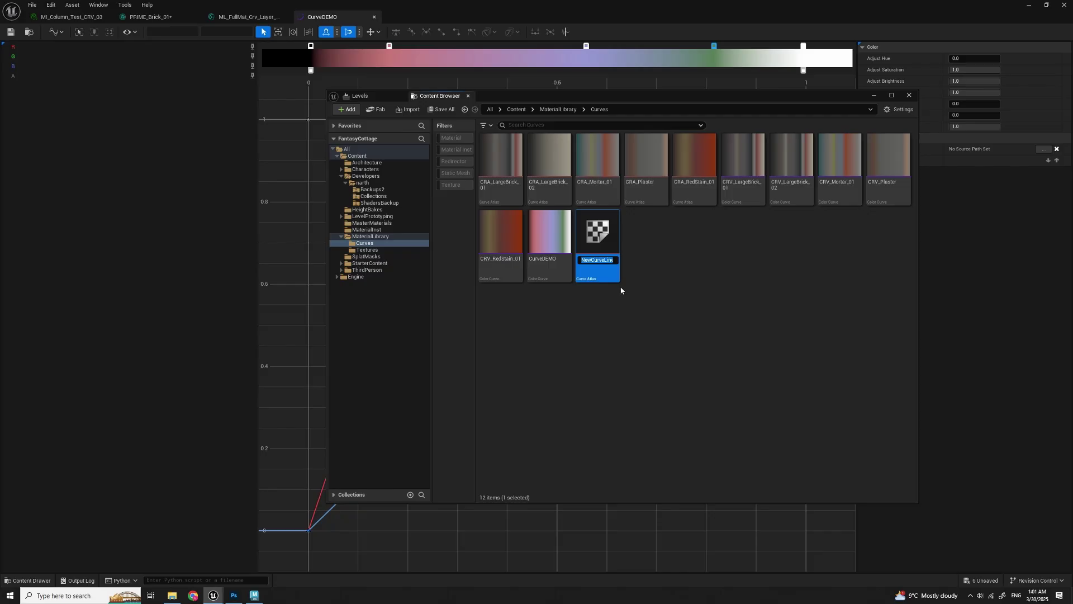
type("CRA_DEMO")
key("Return")
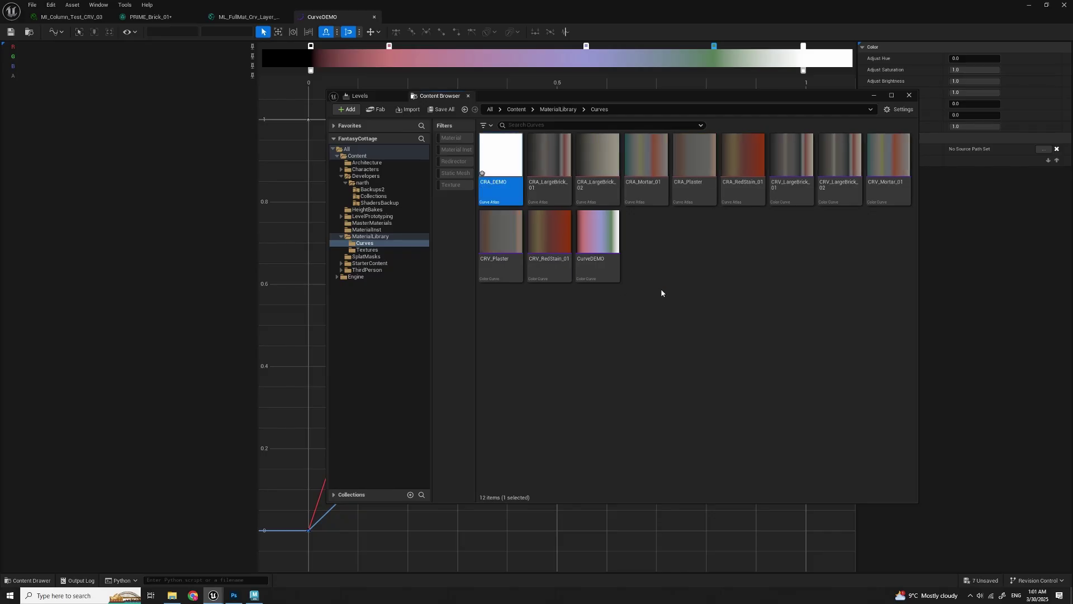
Step: Open CRA_DEMO, turn off Square Resolution and set the texture width to 16 and the height to 1
double_click(501, 166)
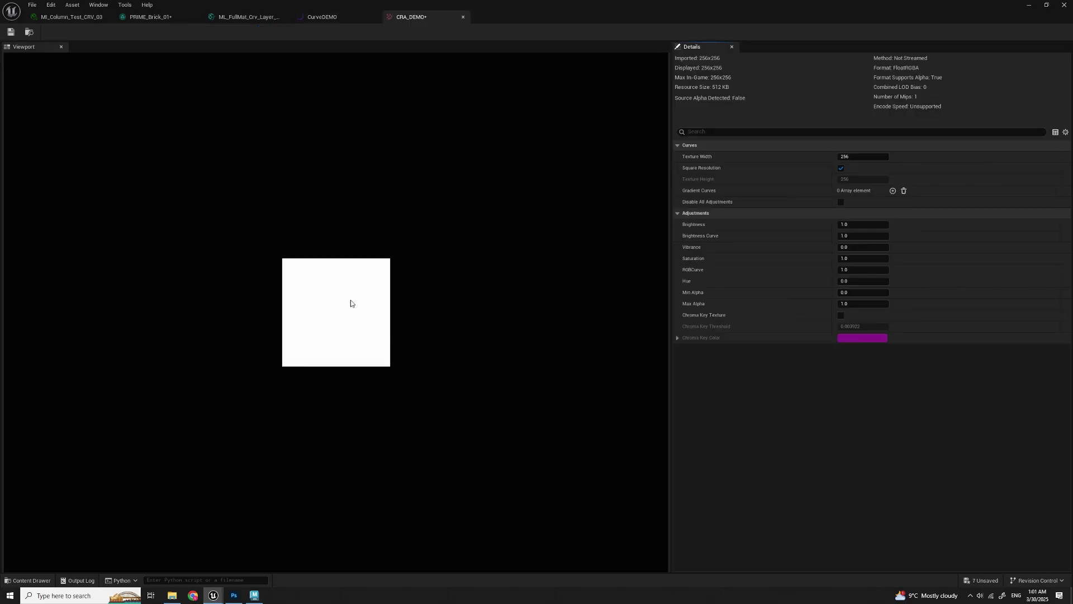
scroll(364, 307, "up", 4)
scroll(343, 309, "down", 2)
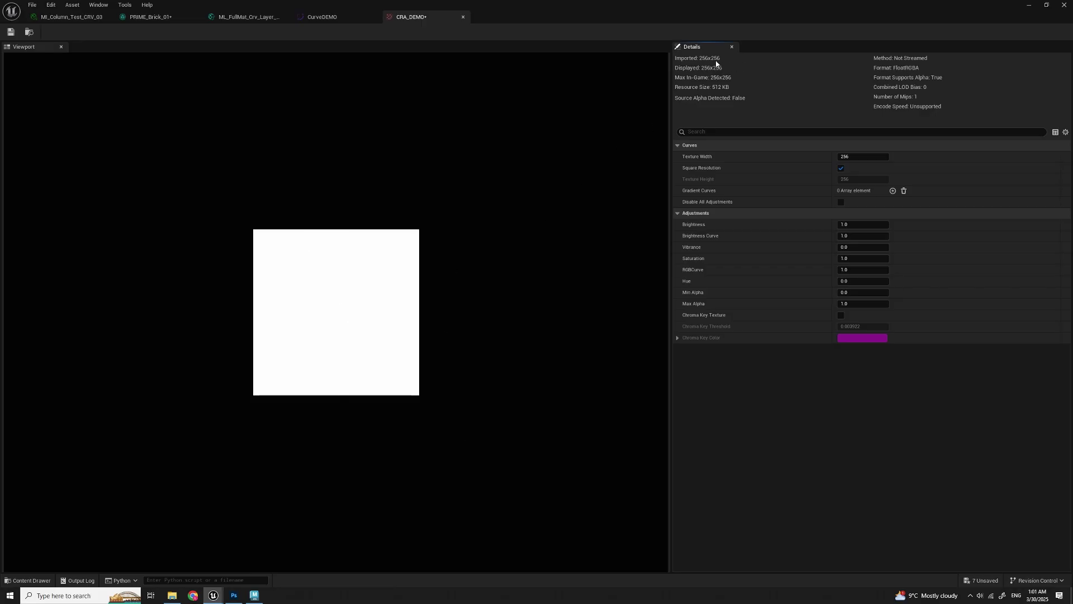
left_click(715, 130)
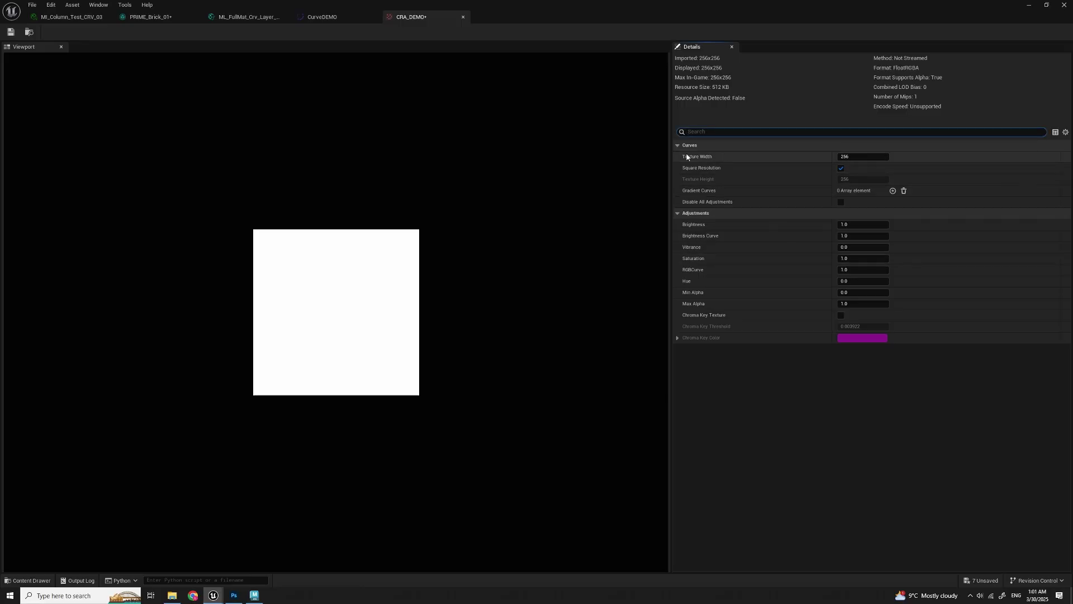
left_click(866, 159)
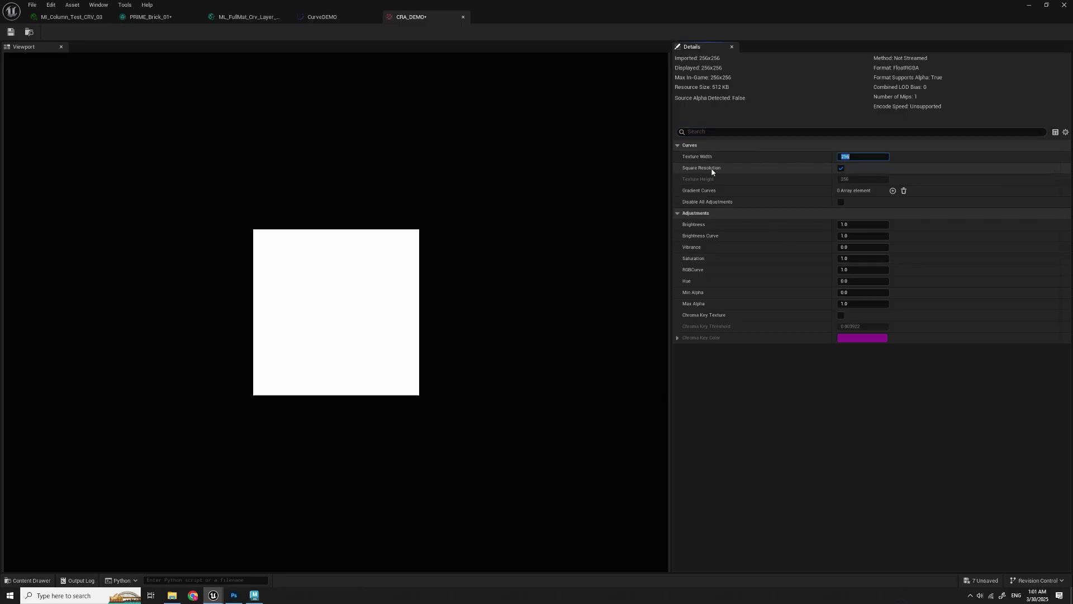
left_click(840, 168)
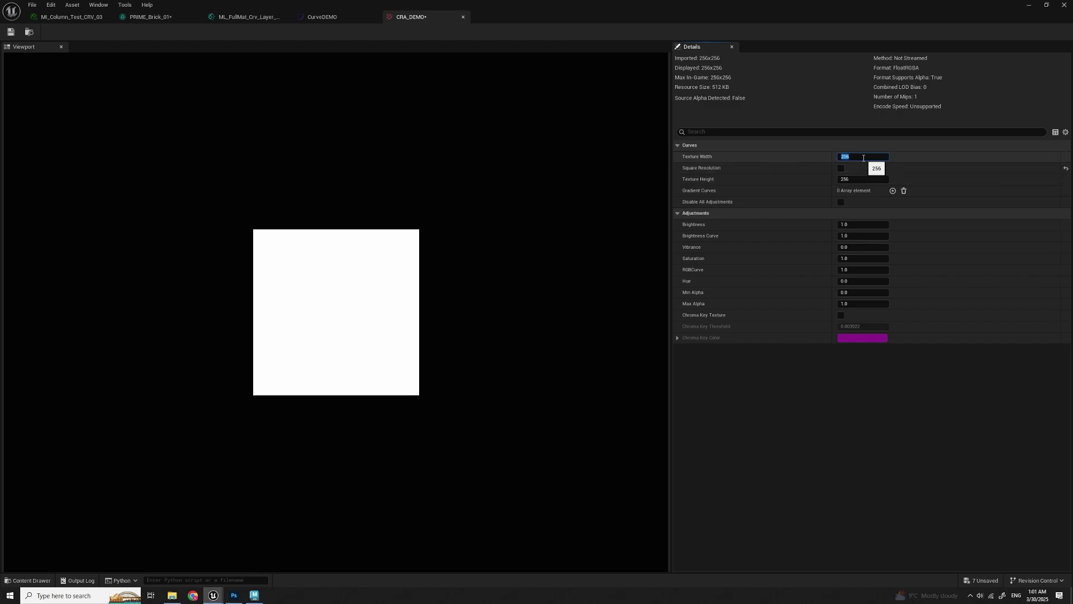
left_click(863, 158)
type("16")
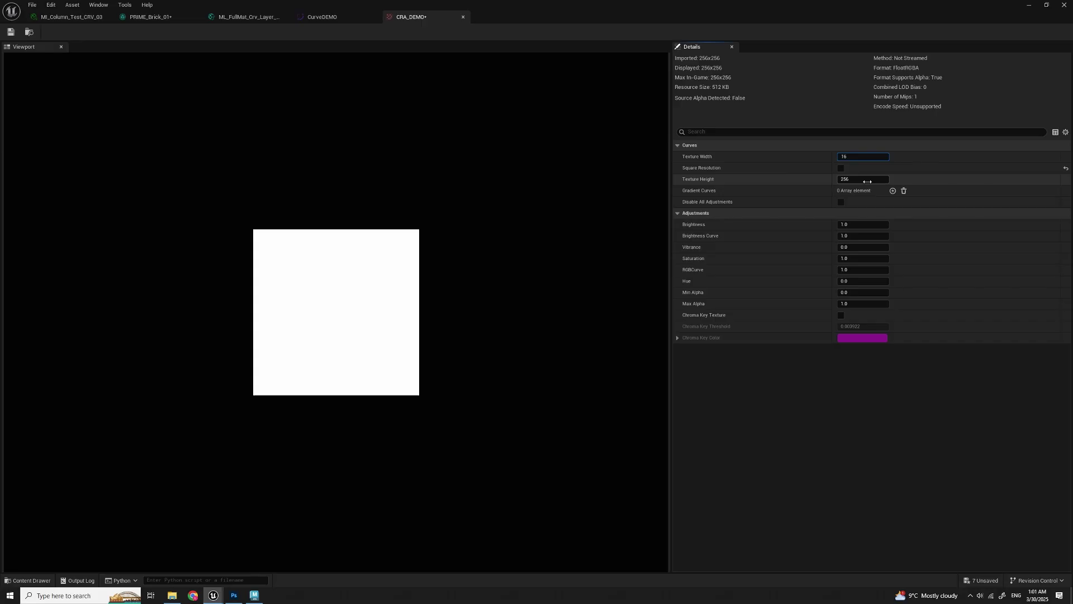
left_click(863, 180)
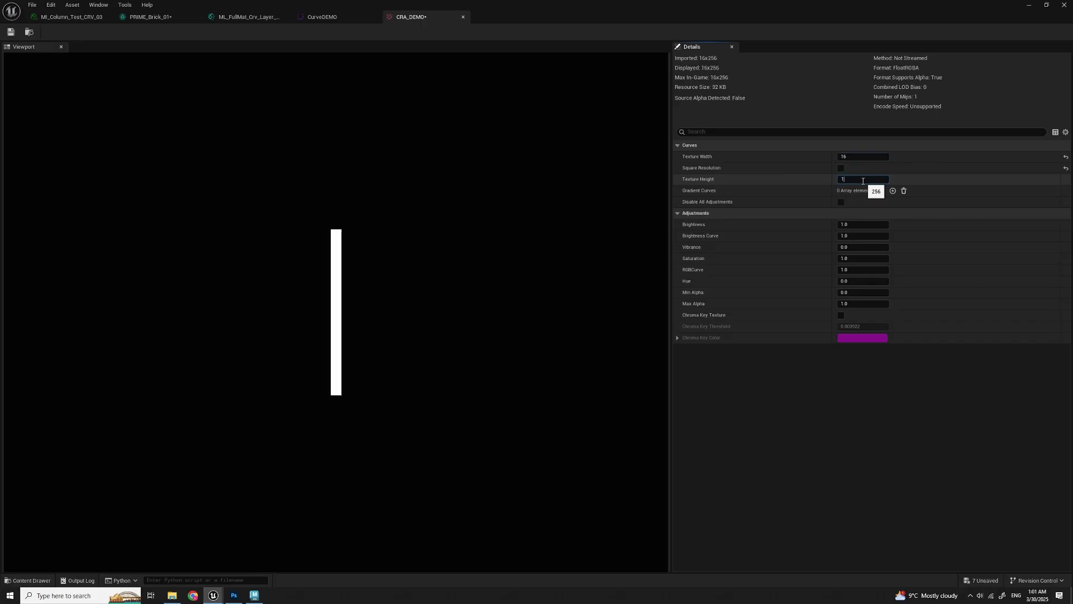
key("Return")
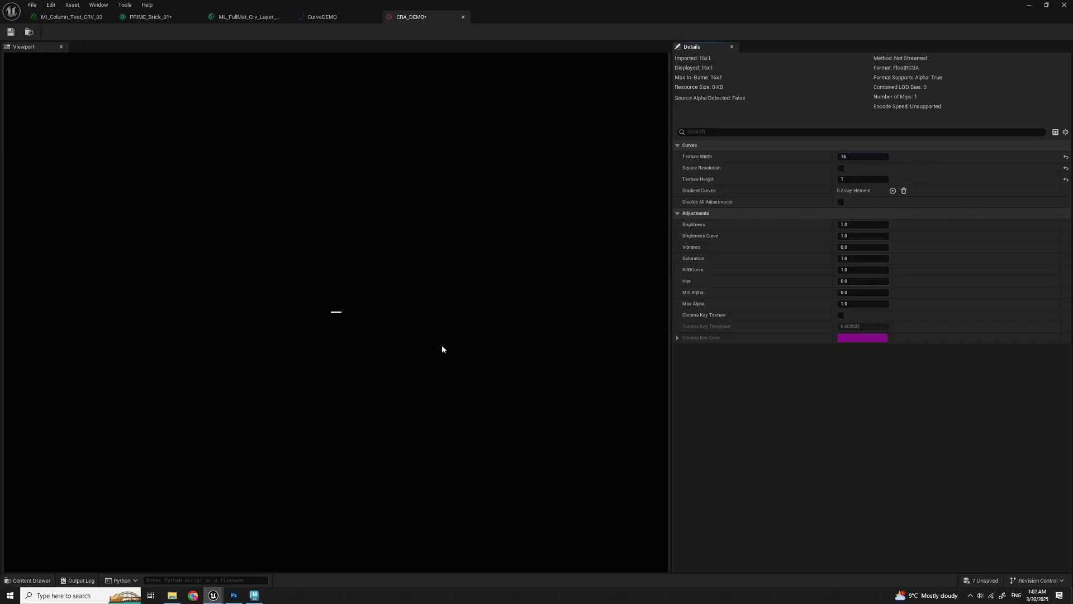
Step: Add one Gradient Curves element to the CRA_DEMO atlas and assign CurveDEMO to it
scroll(335, 317, "up", 2)
scroll(334, 317, "up", 2)
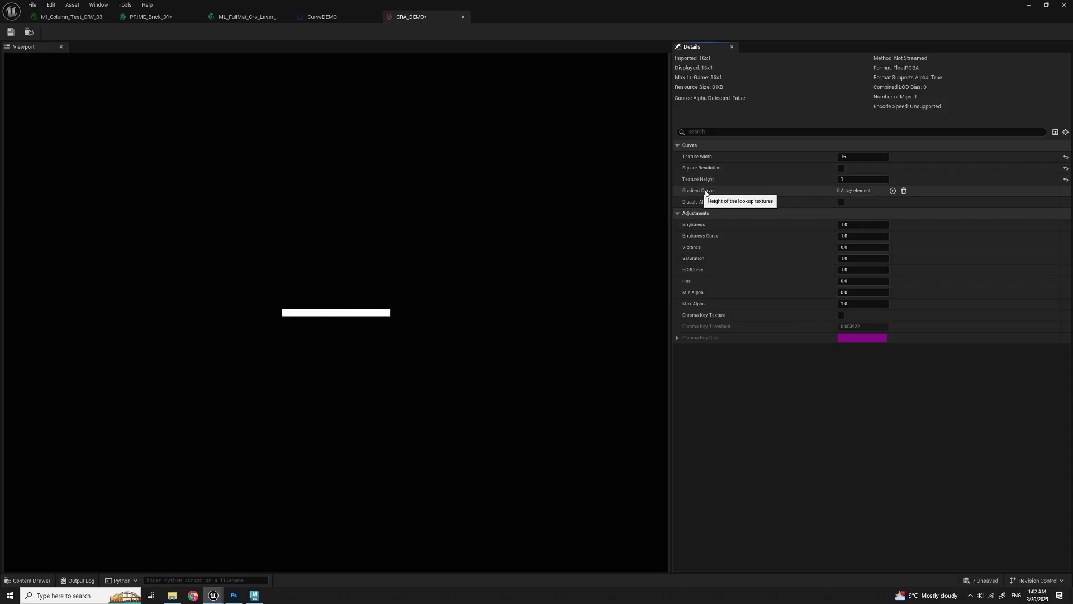
left_click(893, 191)
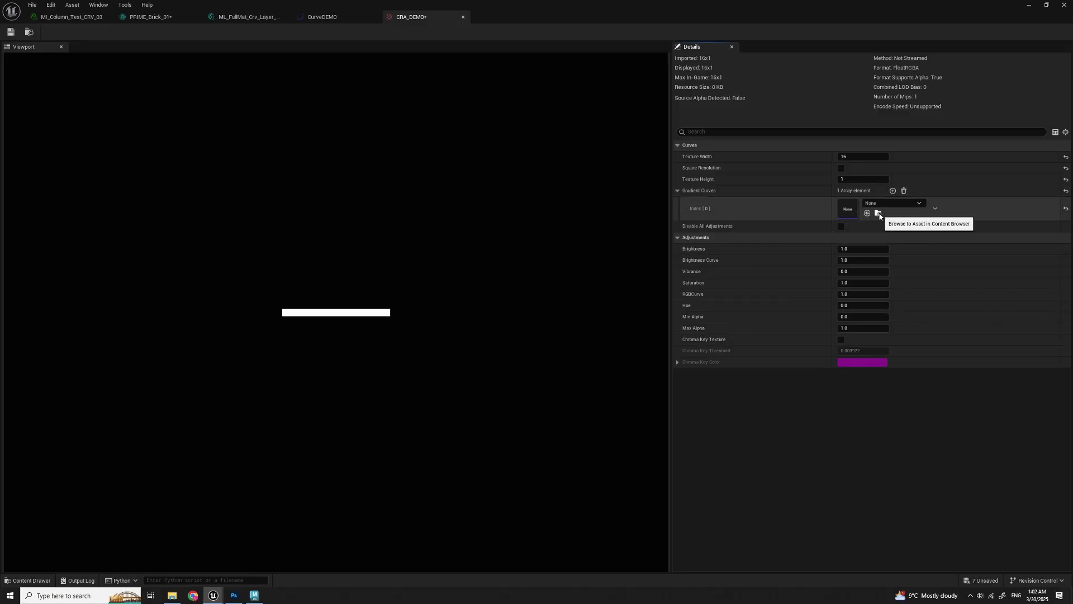
left_click(346, 16)
left_click(29, 31)
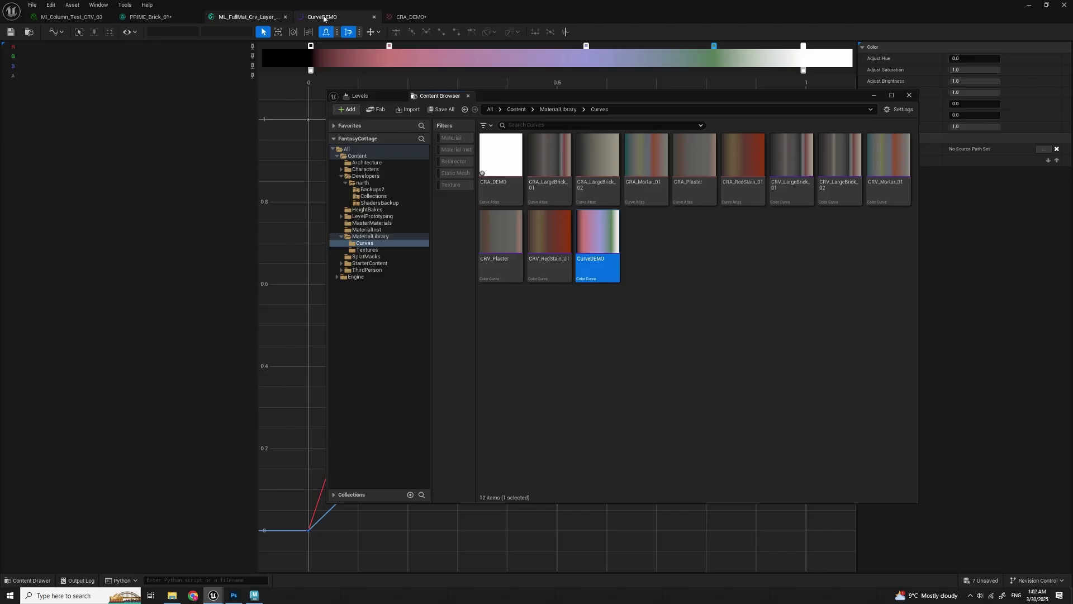
left_click(411, 17)
left_click(867, 213)
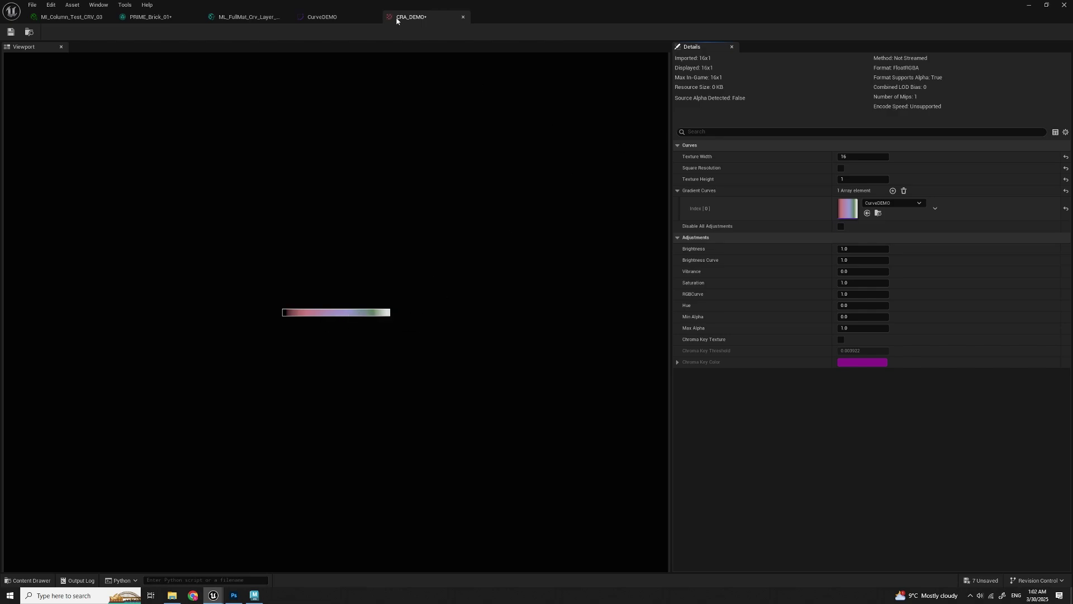
left_click(315, 18)
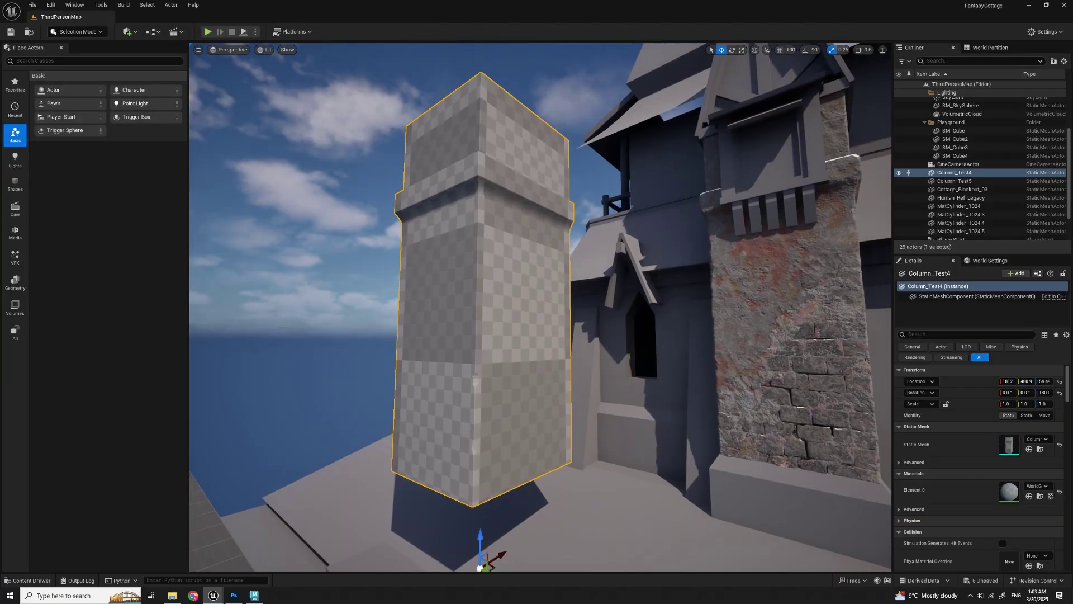
Step: Create a material instance of MM_LayeredMaterial_v25 named MI_DEMO_Column_01 in the MasterMaterials folder
right_click_drag(772, 348, 744, 347)
left_click(743, 339)
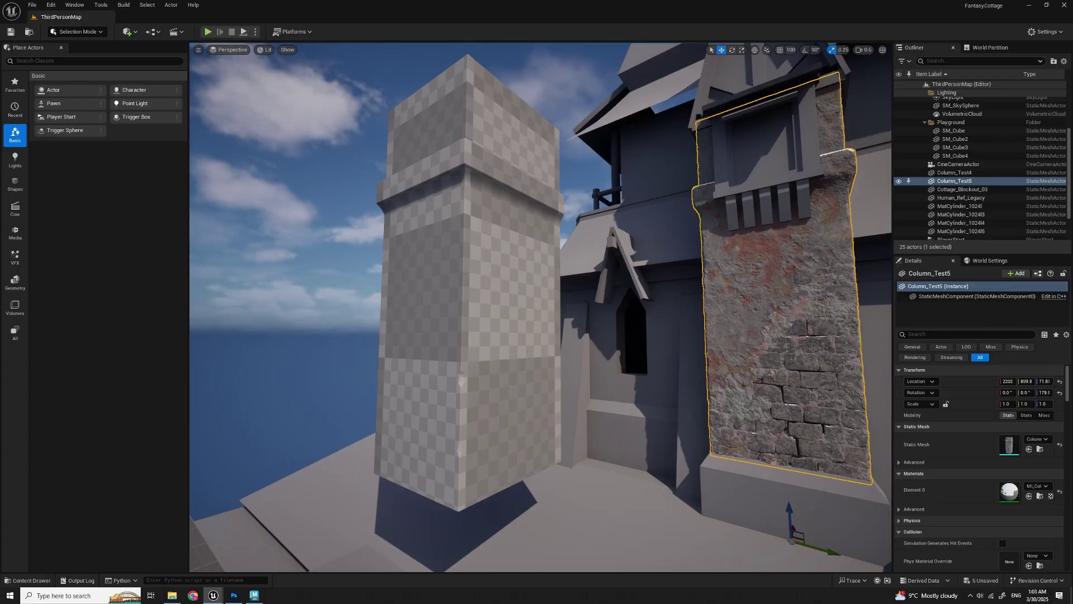
left_click_drag(0, 162, 664, 148)
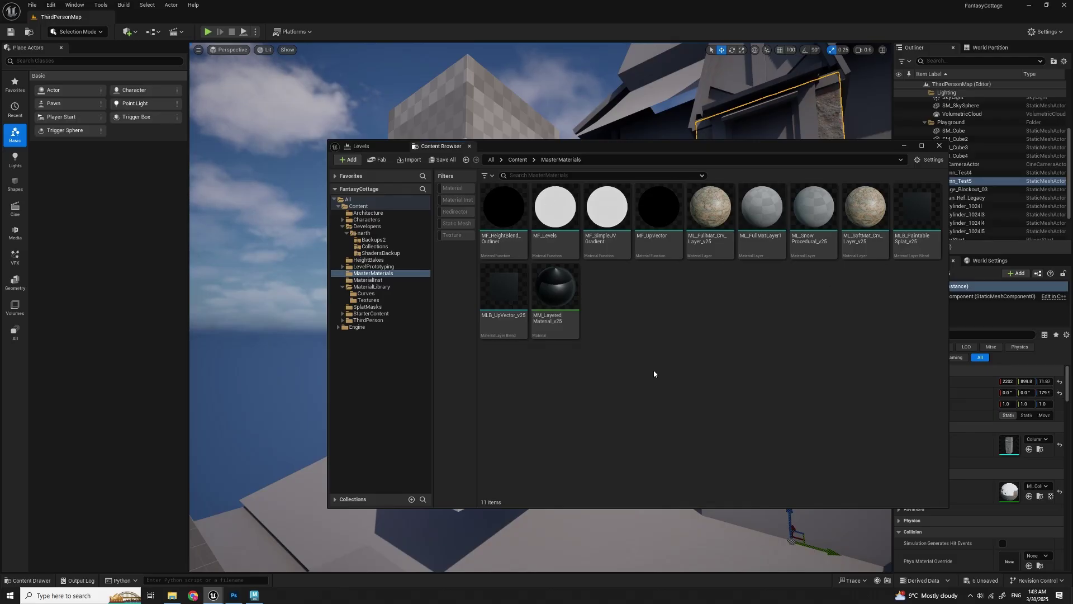
right_click(564, 292)
left_click(613, 326)
type("ML_DEMO_Column_01")
key("Return")
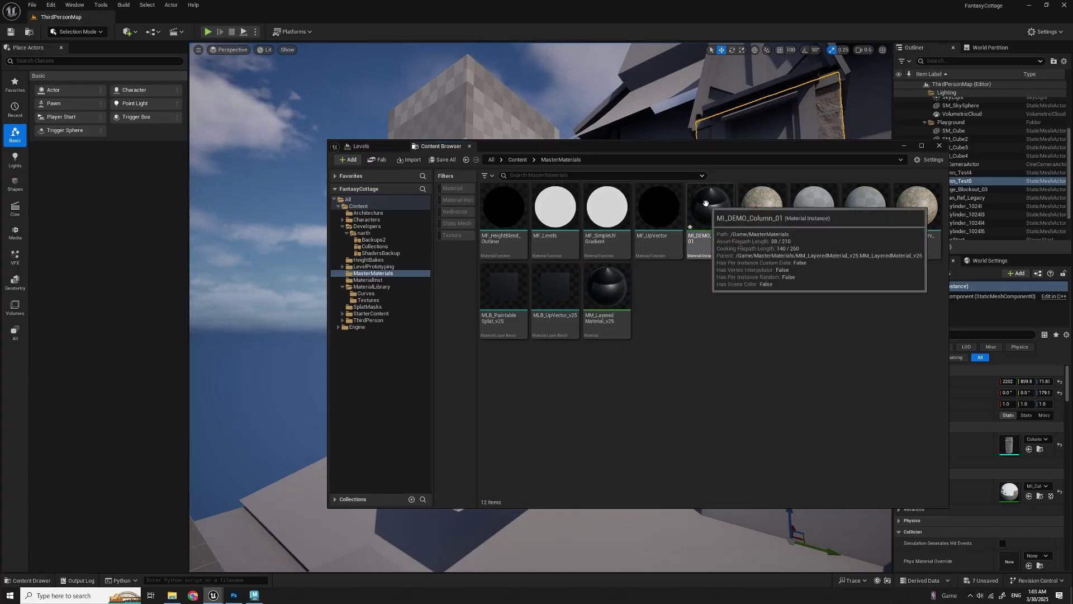
Step: Move MI_DEMO_Column_01 from the MasterMaterials folder into the MaterialInst folder and open that folder
left_click_drag(706, 203, 371, 283)
left_click(397, 301)
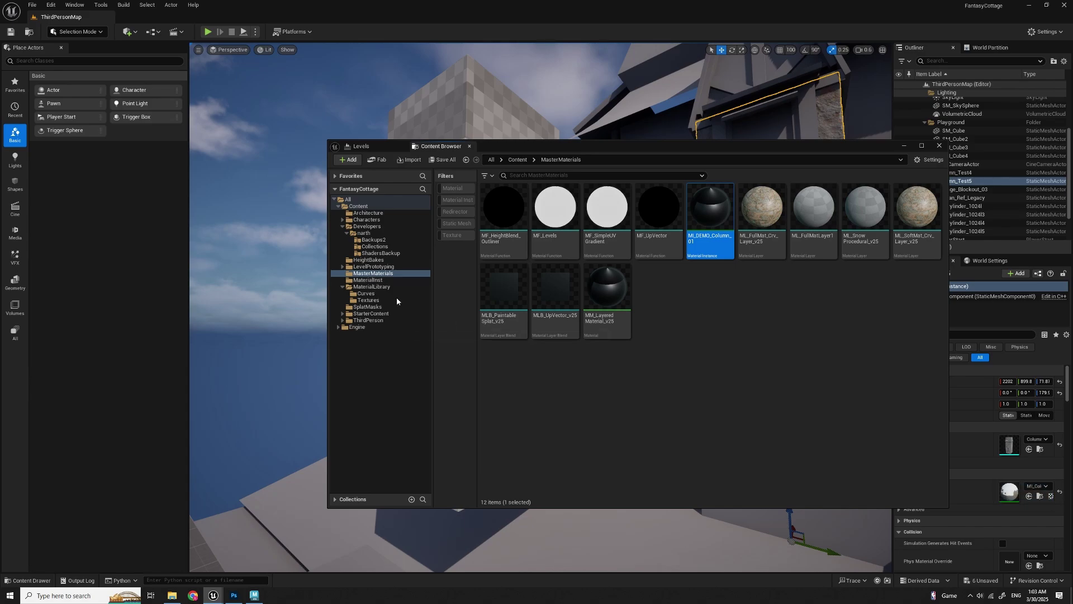
left_click(369, 280)
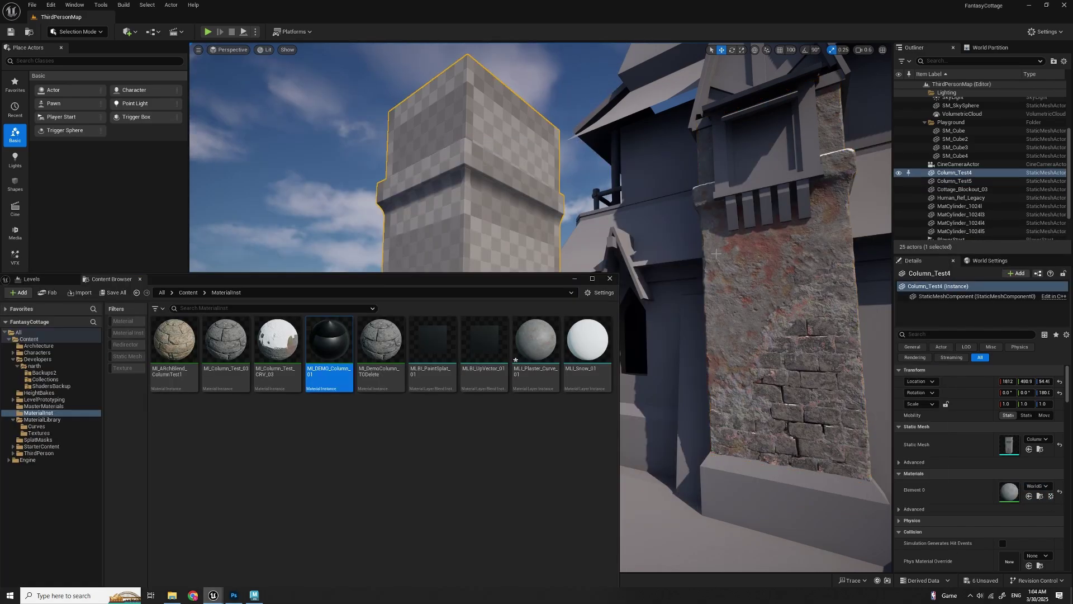
Step: Assign MI_DEMO_Column_01 to material Element 0 of Column_Test4 and frame the column in the viewport
left_click_drag(329, 341, 1009, 491)
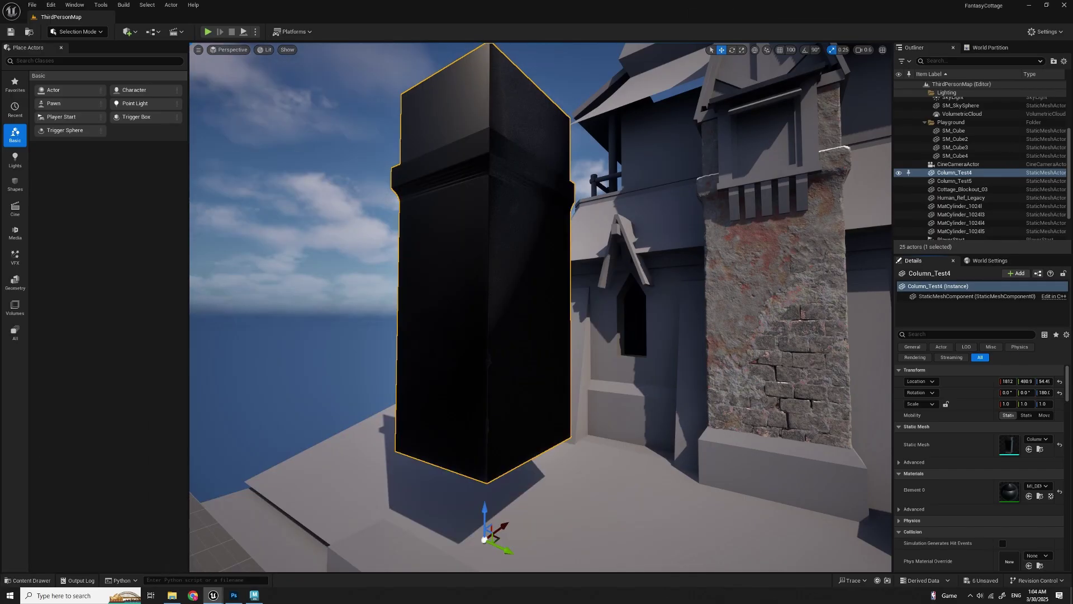
key("f")
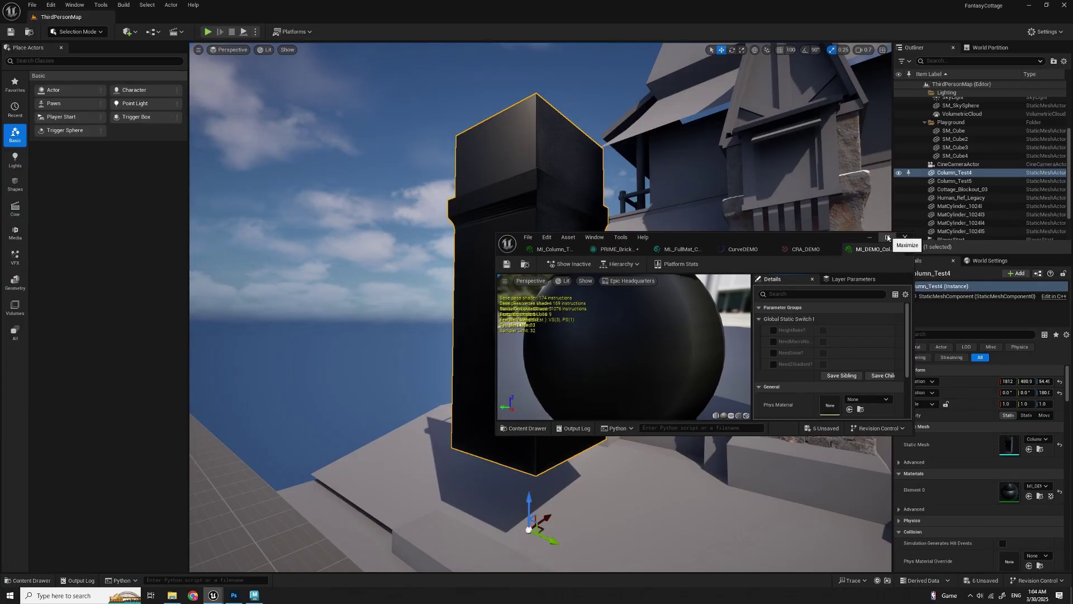
Step: Show the layer parameters of MI_DEMO_Column_01 and resize its editor window so the column in the level stays in view
left_click(888, 237)
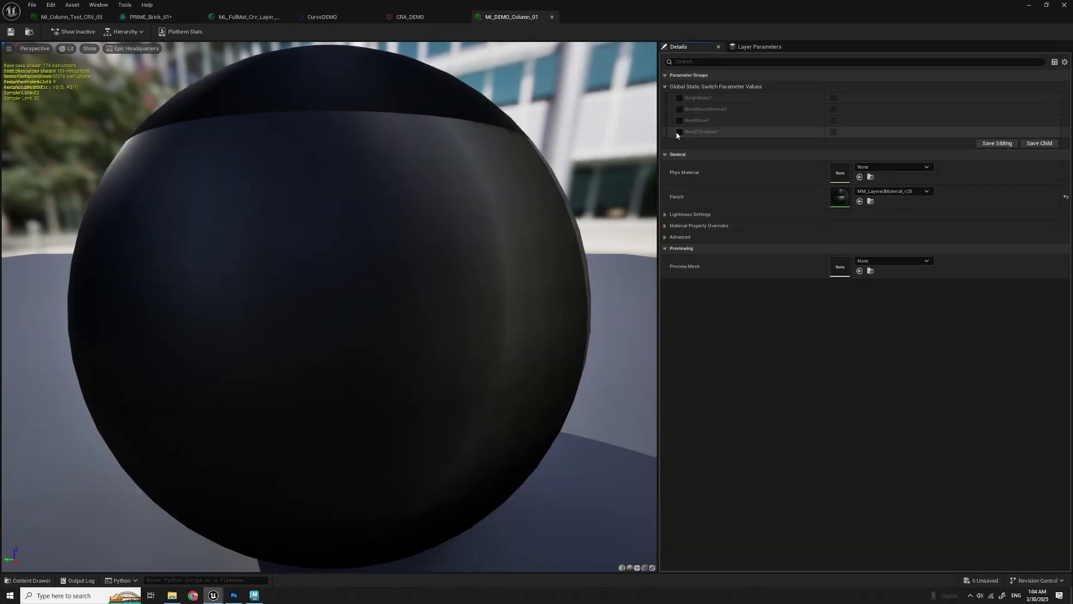
left_click(754, 48)
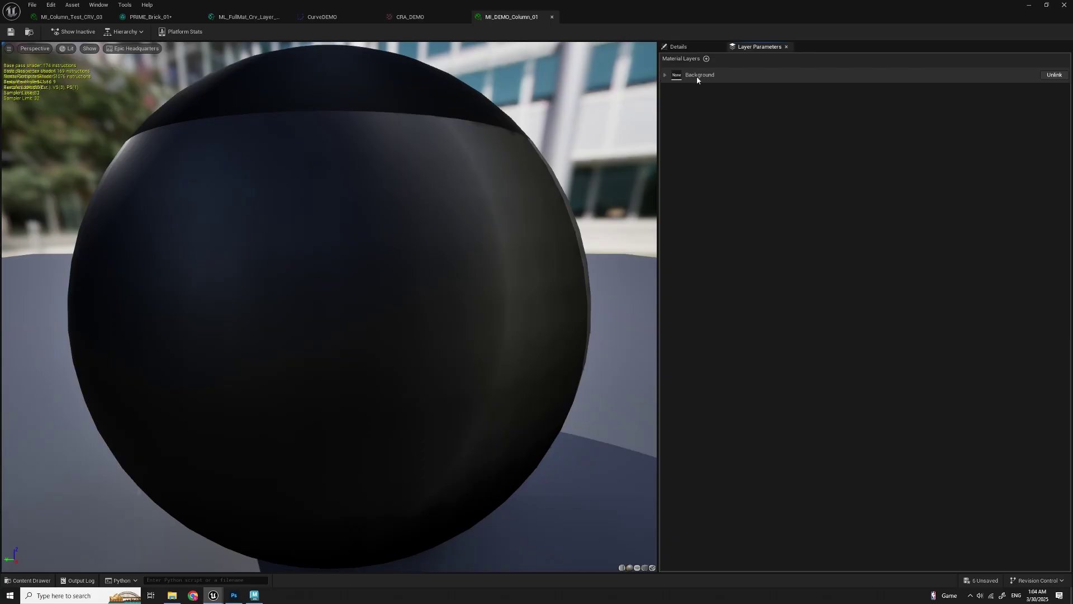
left_click_drag(268, 182, 354, 249)
scroll(374, 271, "down", 5)
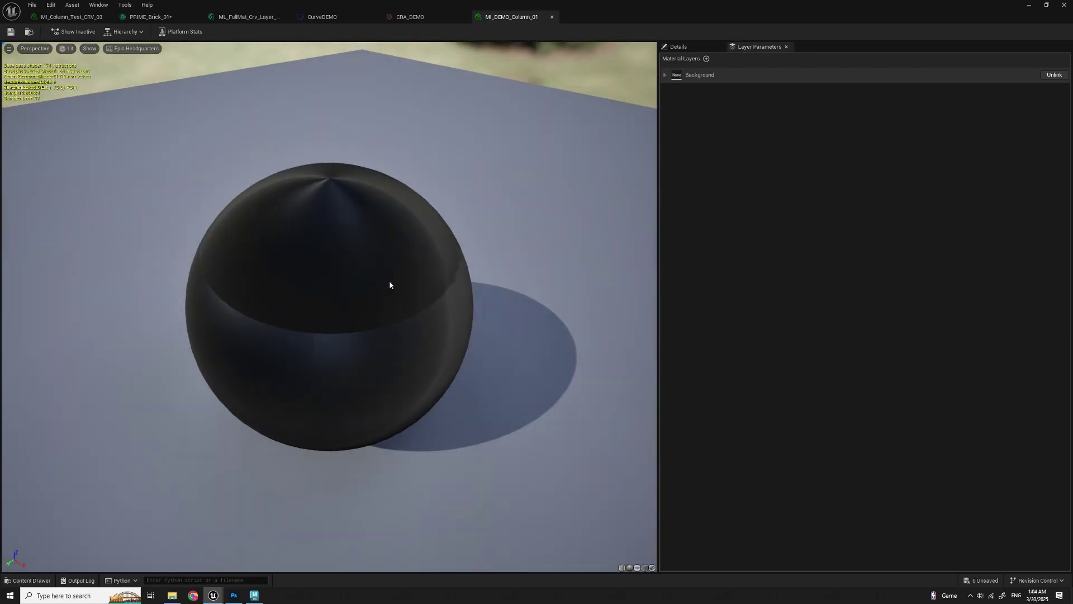
left_click_drag(390, 285, 404, 279)
left_click_drag(578, 12, 784, 276)
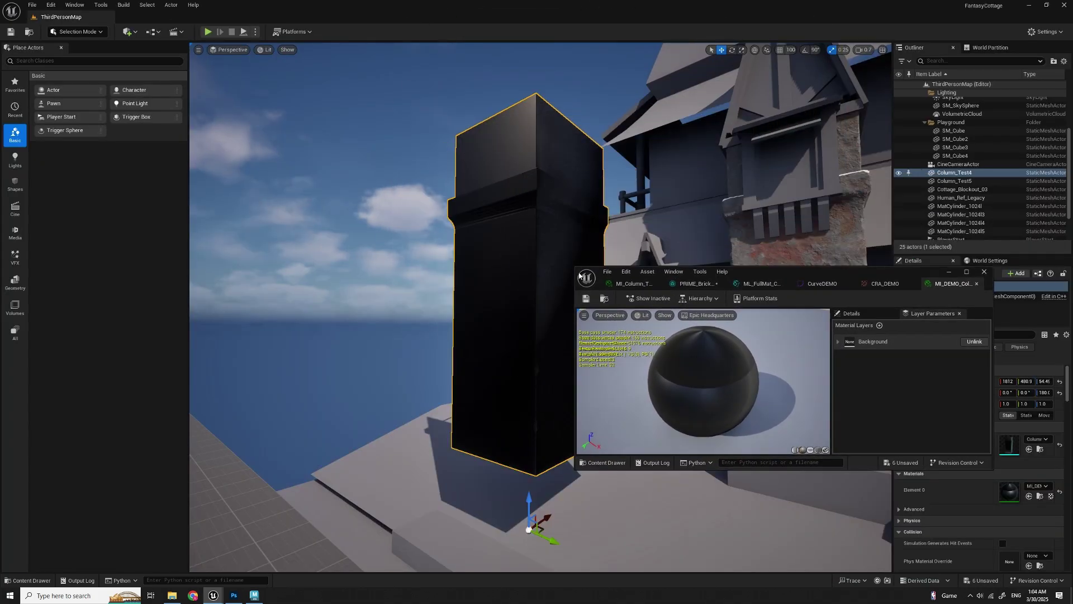
left_click_drag(575, 267, 590, 142)
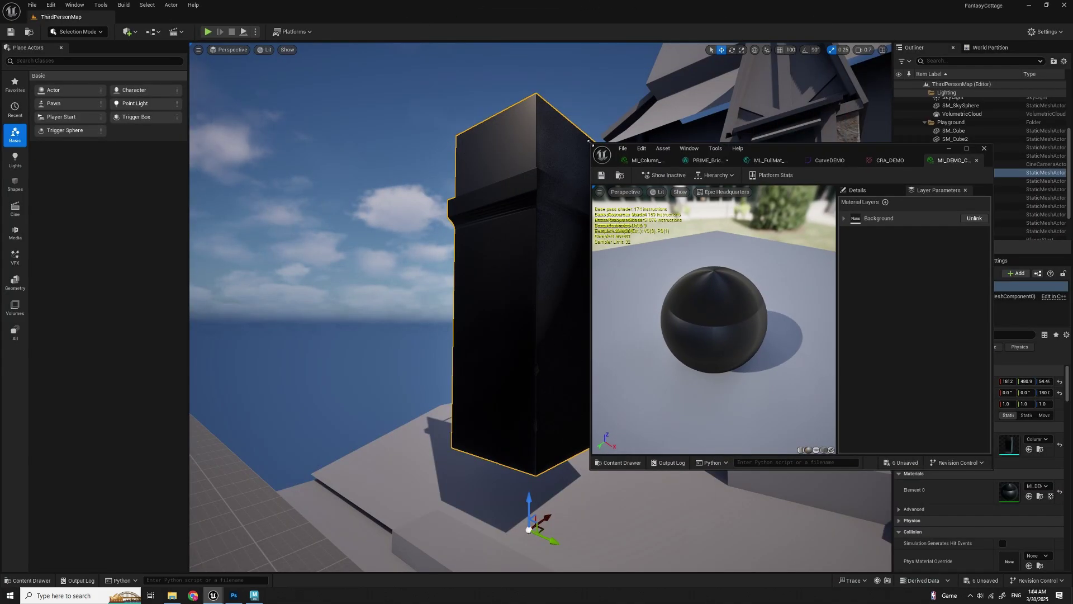
Step: Select the brick-covered cylinder MatCylinder_1024I in the level and move the material editor window off it
right_click_drag(477, 359, 517, 357)
key("s")
key("w")
scroll(477, 358, "up", 2)
right_click_drag(407, 225, 316, 266)
key("s")
scroll(408, 225, "up", 2)
key("w")
scroll(408, 226, "down", 4)
left_click(498, 296)
left_click_drag(828, 148, 689, 90)
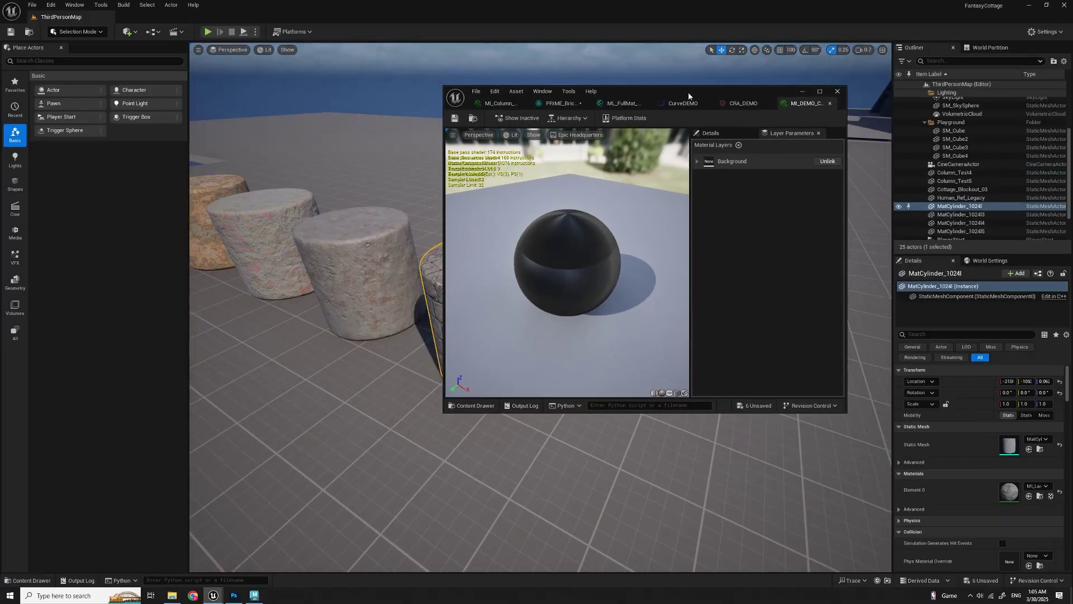
Step: Open the brick cylinder's material instance and examine the Background layer's asset, color and texture settings in its layer parameters
right_click_drag(751, 469, 775, 447)
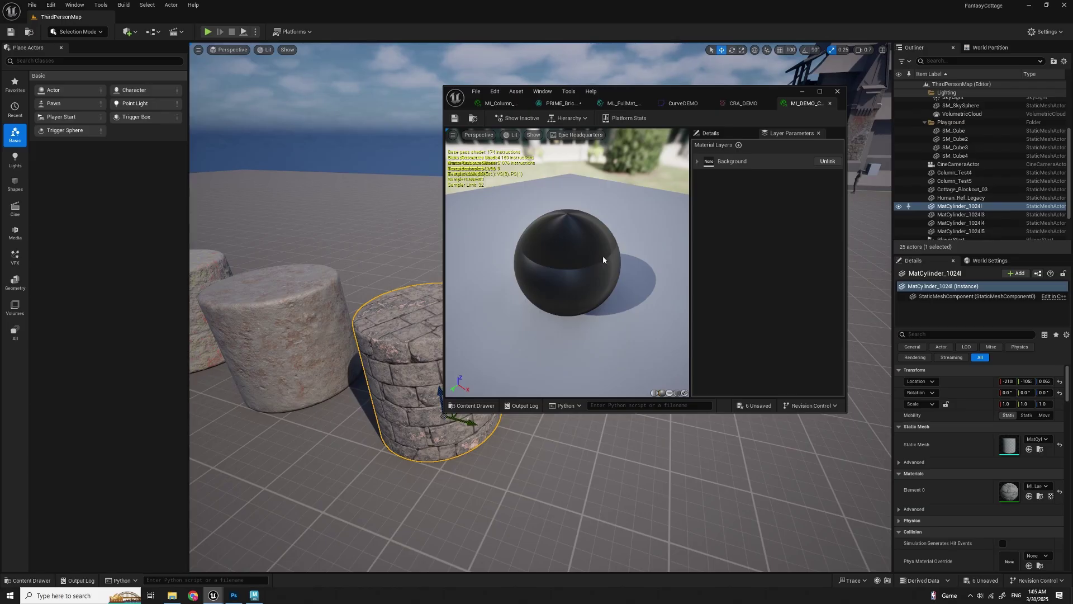
double_click(995, 494)
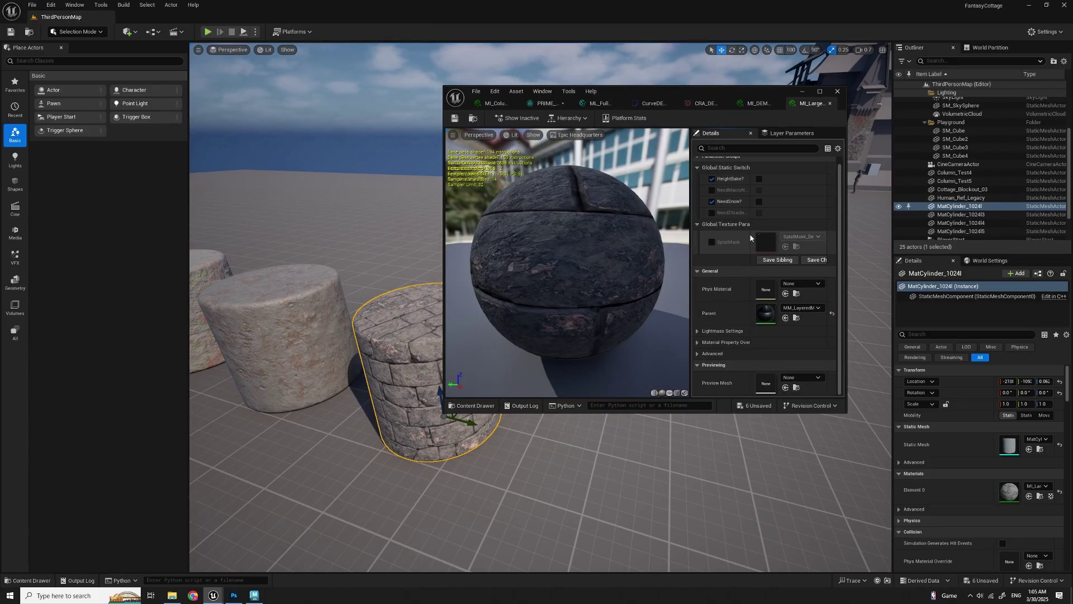
left_click(782, 134)
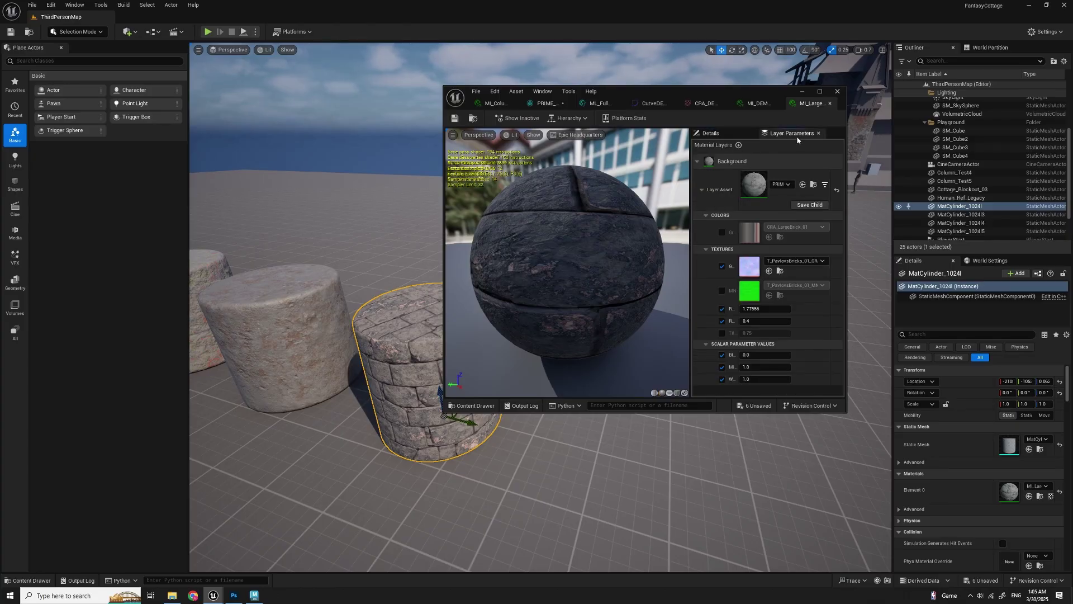
Step: Assign the PRIME_Brick_01 layer asset to the Background layer of MI_DEMO_Column_01 and save the material instance
left_click(698, 162)
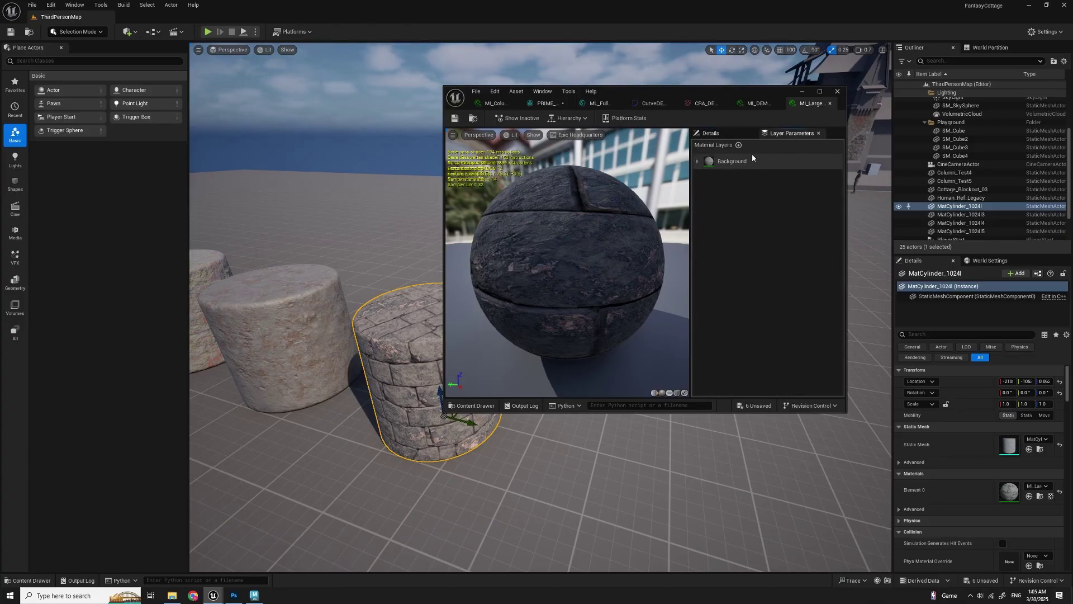
left_click(698, 162)
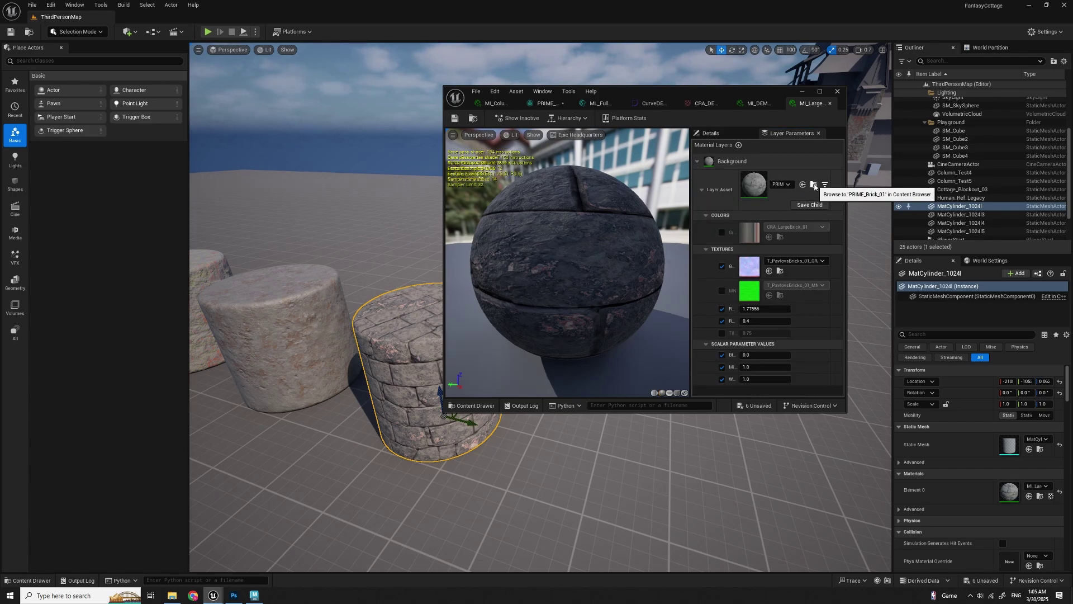
left_click(754, 104)
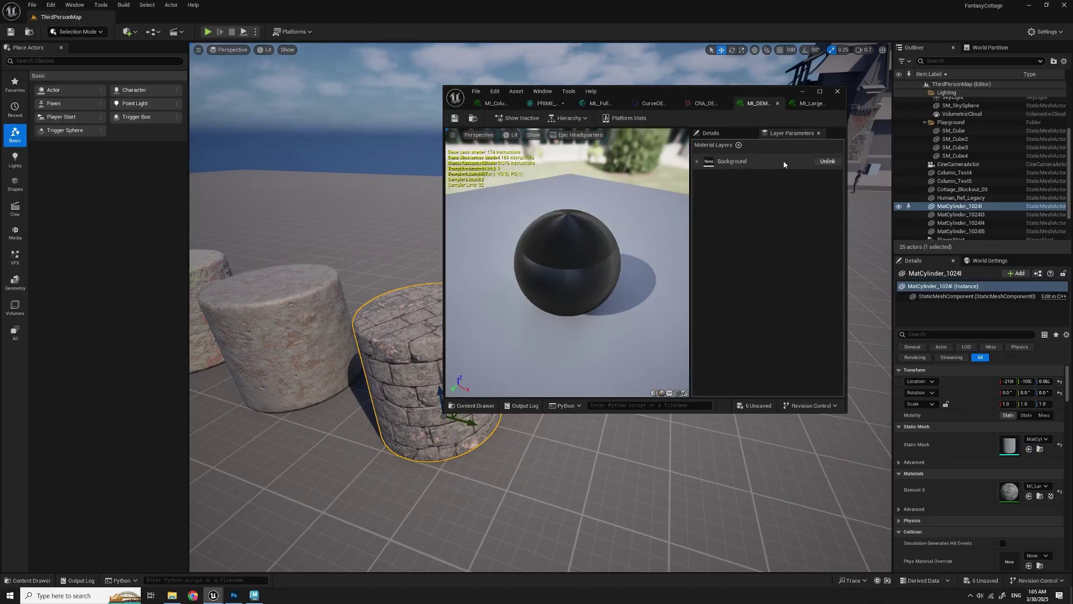
left_click(709, 163)
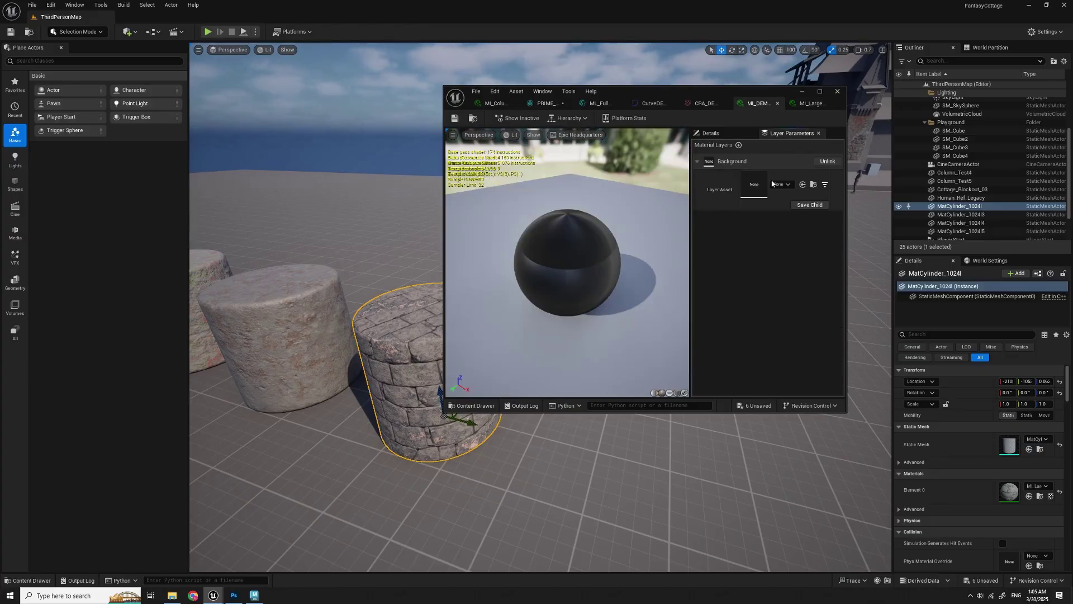
left_click(802, 185)
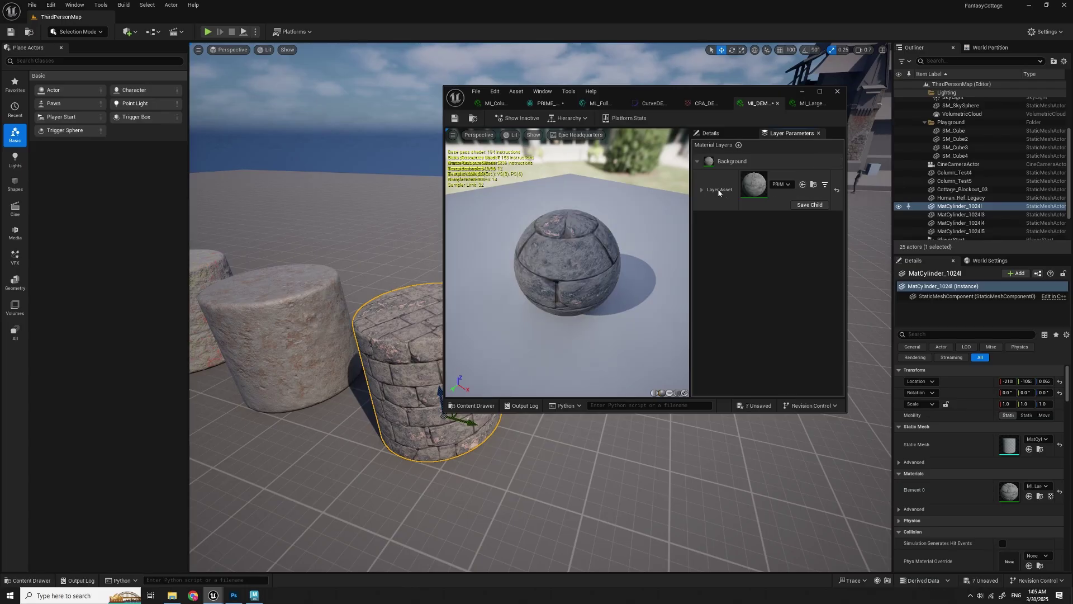
left_click(455, 119)
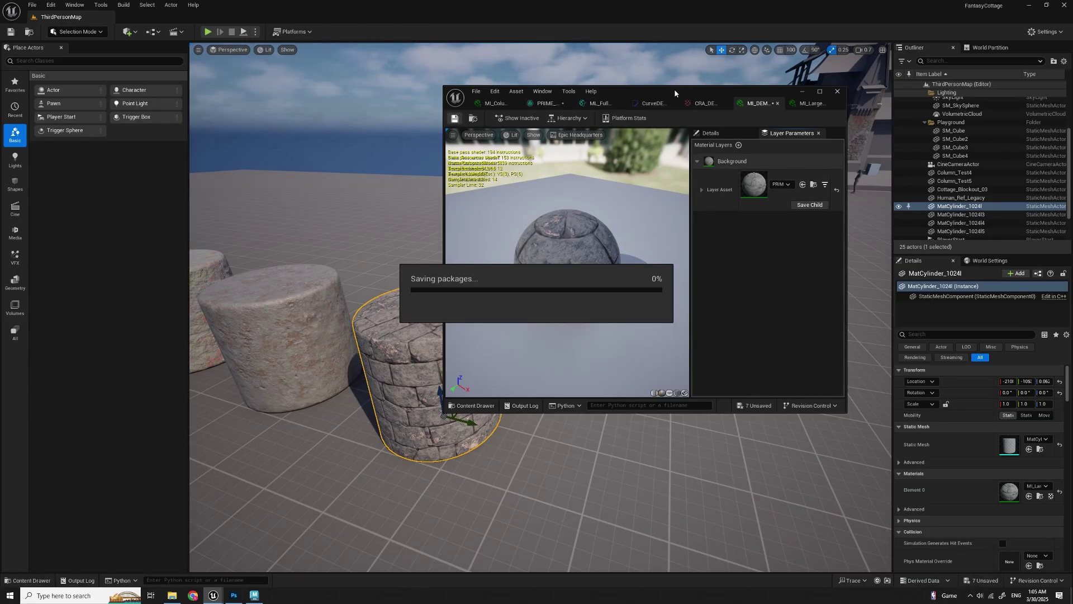
Step: Examine the brick material up close on the cottage's column in the level viewport
left_click_drag(671, 87, 1072, 224)
key("w")
scroll(826, 204, "up", 1)
right_click_drag(826, 204, 899, 123)
key("w")
scroll(882, 162, "down", 1)
key("s")
key("w")
key("s")
key("a")
key("d")
key("s")
key("w")
key("d")
key("s")
scroll(900, 123, "down", 1)
key("w")
mouse_move(541, 308)
right_mouse_down()
mouse_move(522, 344)
mouse_move(581, 338)
mouse_move(534, 327)
right_mouse_up()
key("s")
key("w")
key("a")
key("s")
key("d")
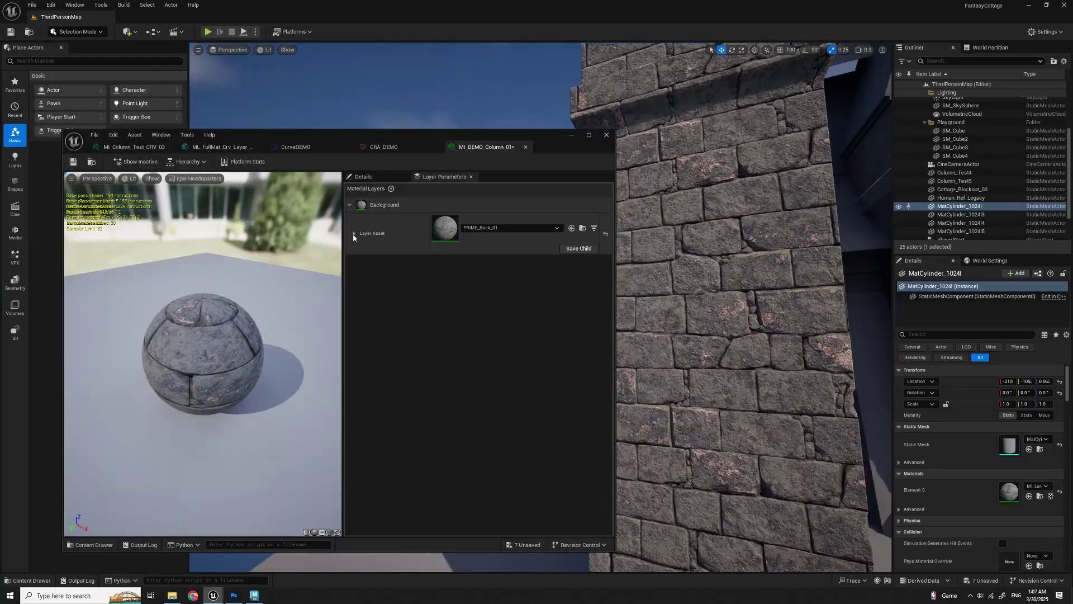
Step: Enable the Background layer's GradientMap override in MI_DEMO_Column_01, assign CRA_DEMO to it, and inspect the preview sphere
left_click(353, 234)
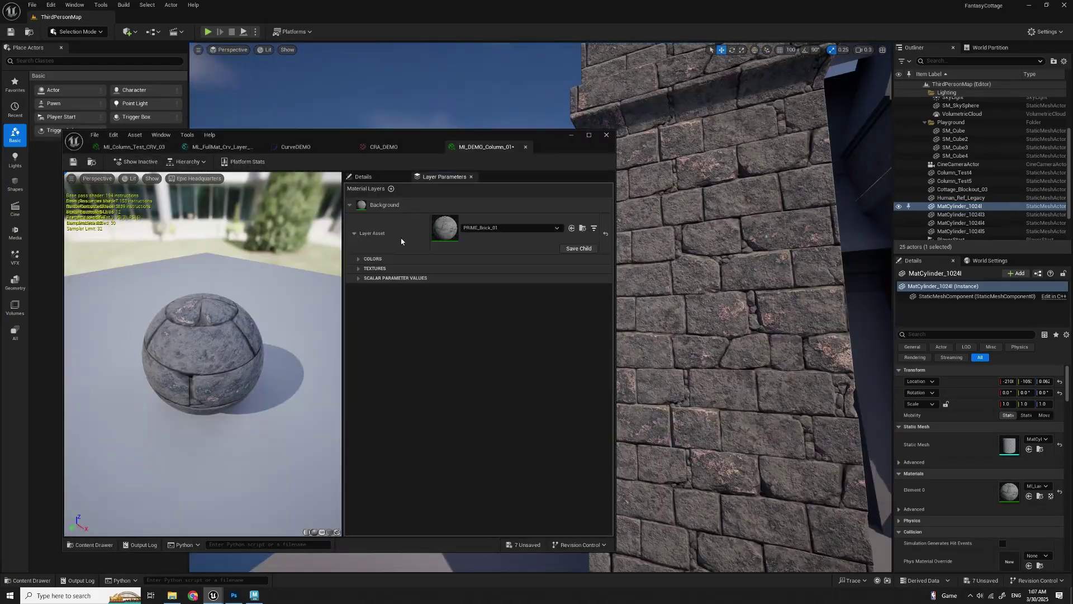
left_click(358, 259)
left_click(358, 293)
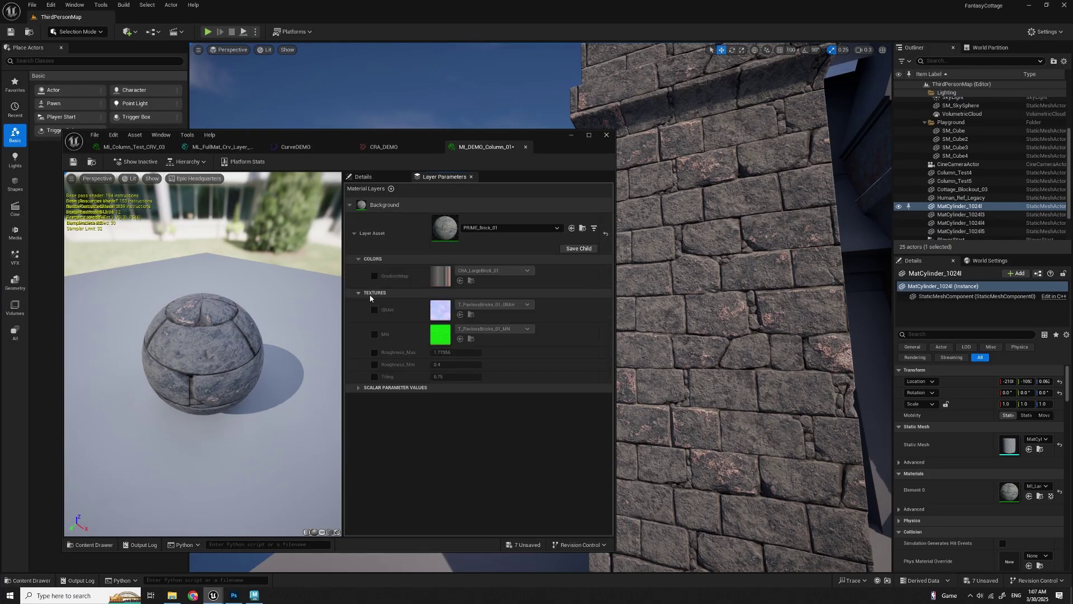
left_click(360, 387)
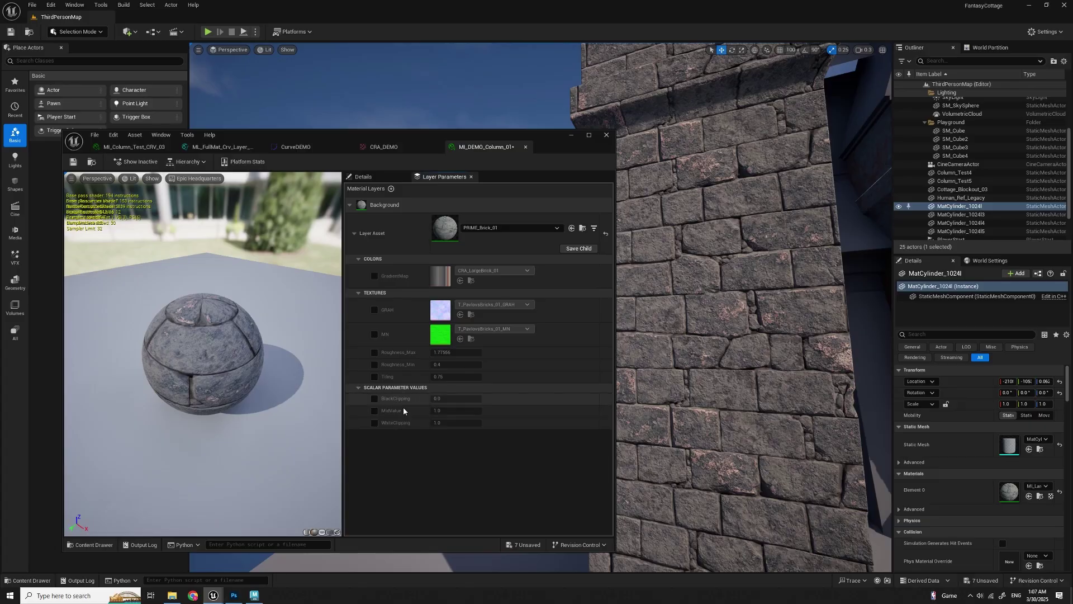
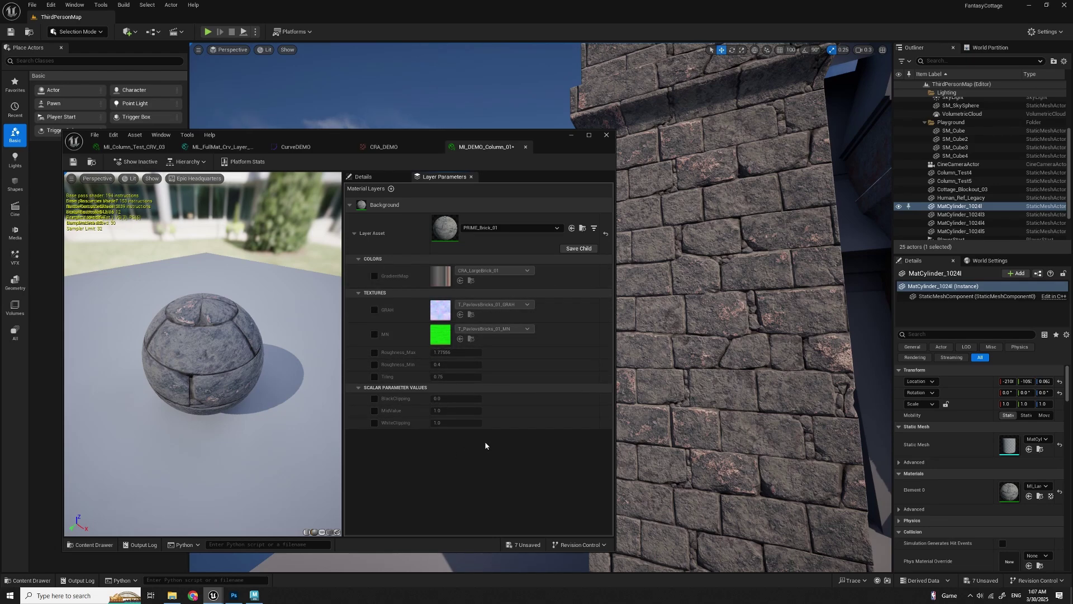
left_click(375, 276)
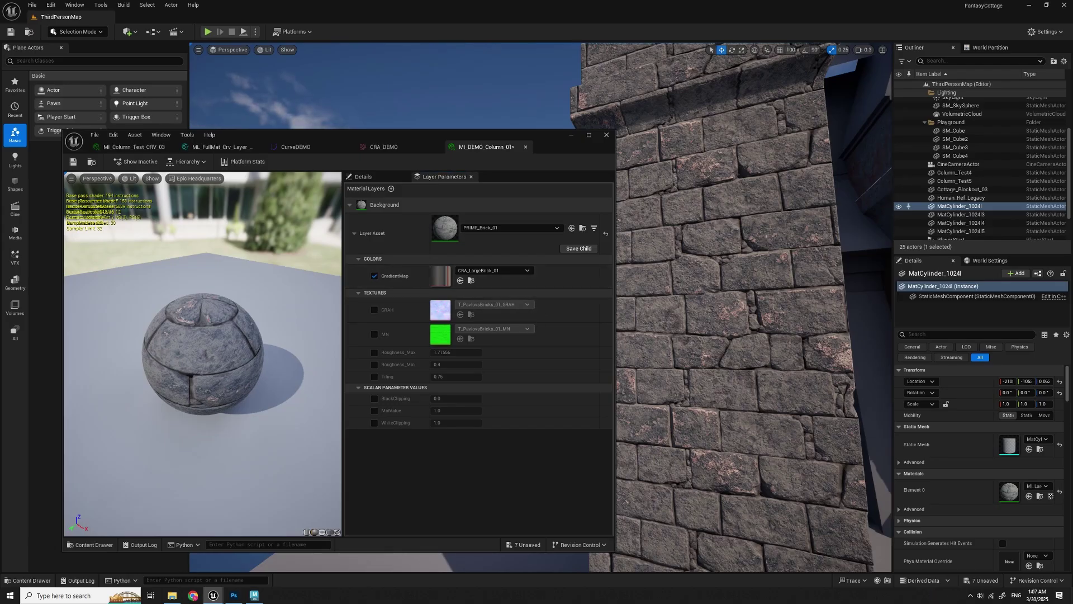
left_click_drag(1072, 228, 439, 275)
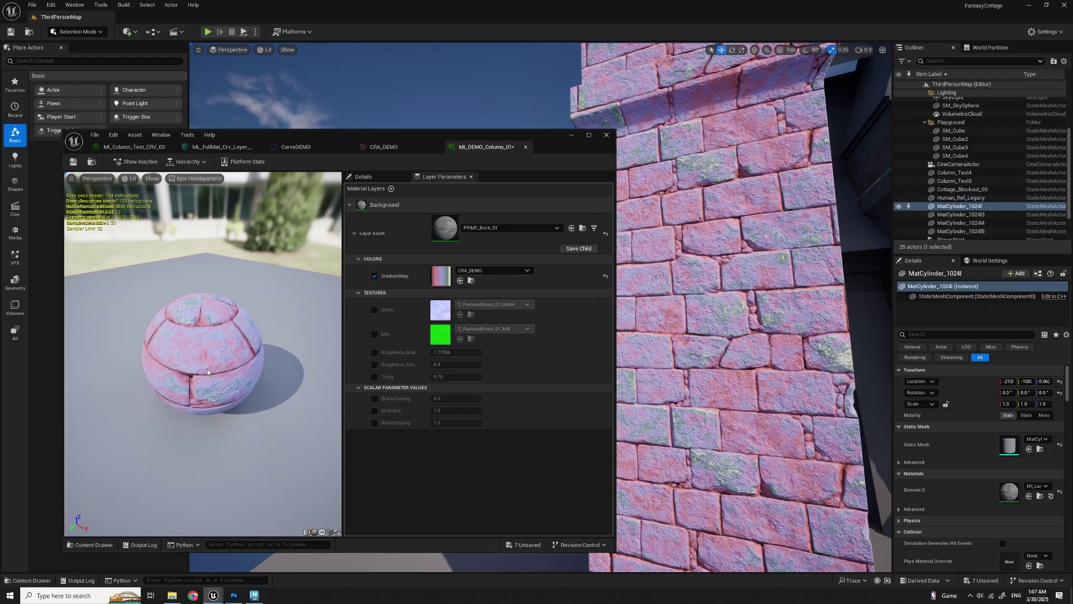
mouse_move(240, 364)
left_mouse_down()
mouse_move(213, 366)
mouse_move(223, 364)
left_mouse_up()
scroll(215, 366, "up", 5)
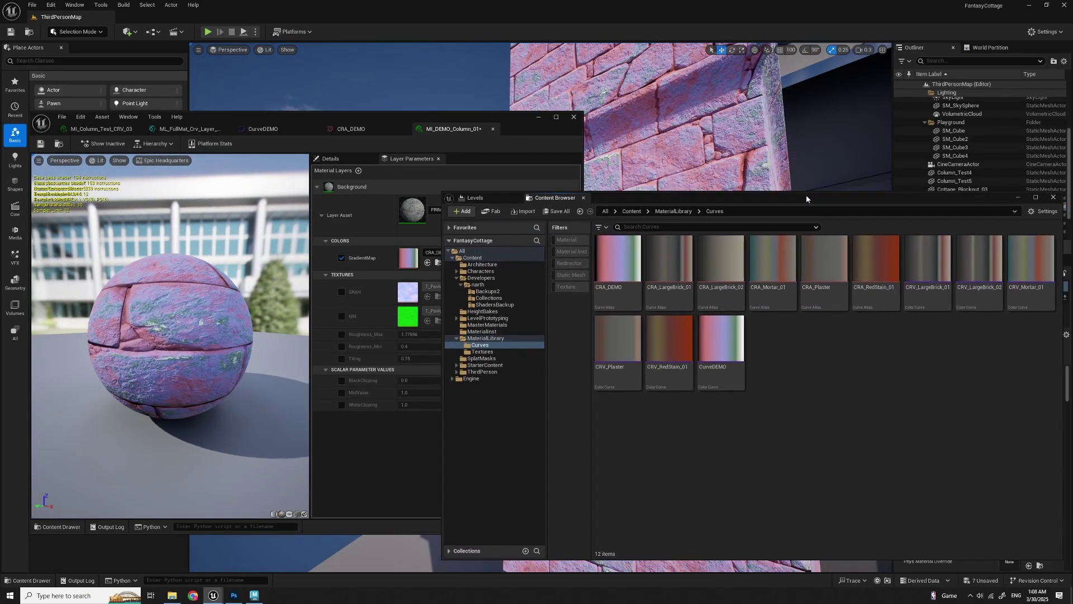
Step: Open the CurveDEMO color curve from MaterialLibrary/Curves and arrange its widened editor beside the column with the full gradient in view
left_click_drag(806, 195, 632, 197)
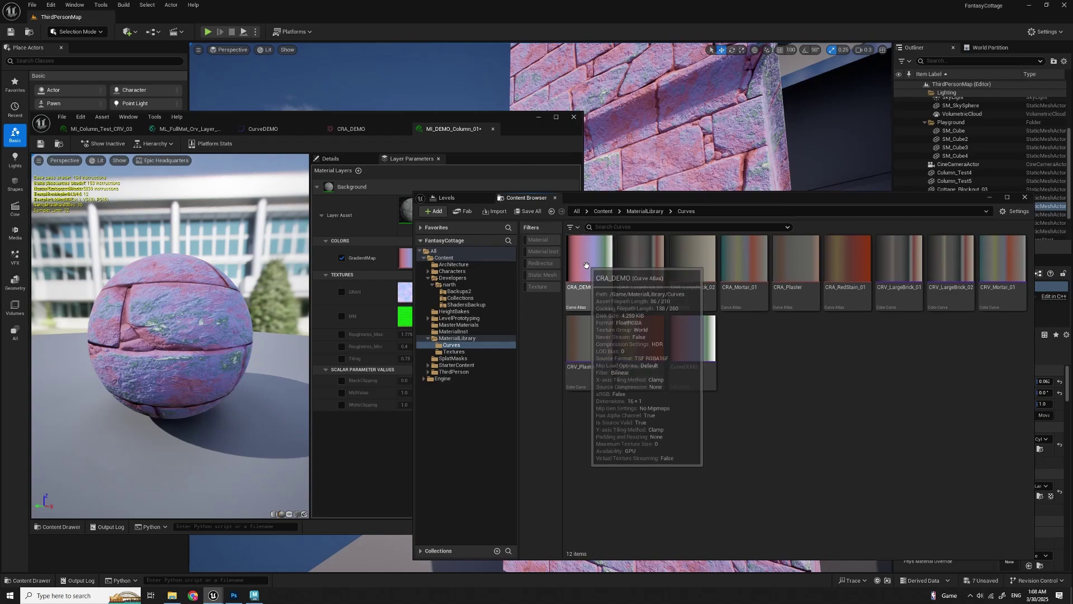
double_click(692, 345)
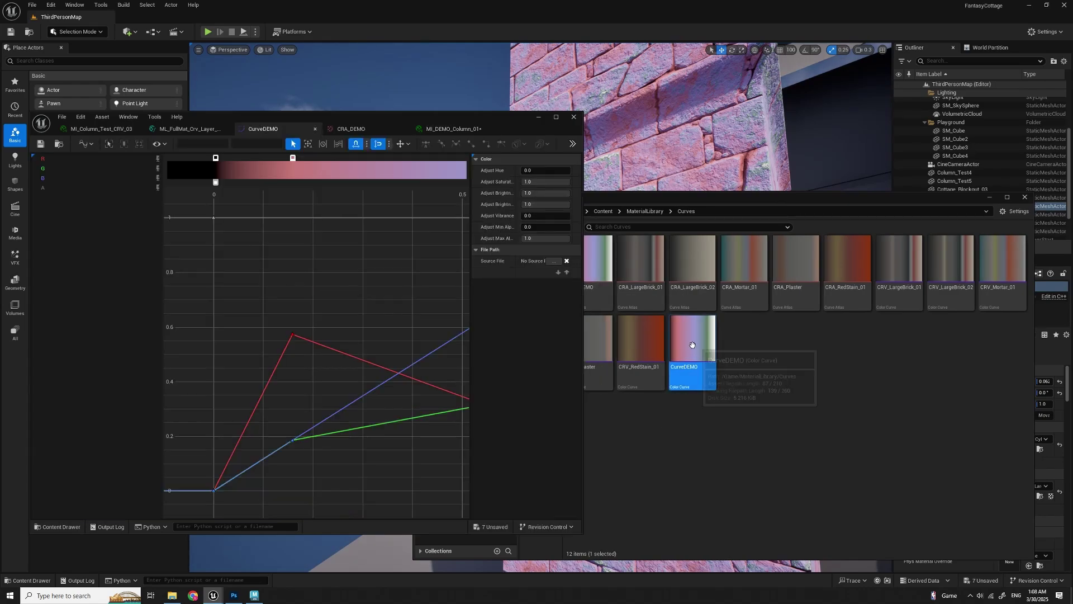
left_click_drag(710, 202, 1072, 137)
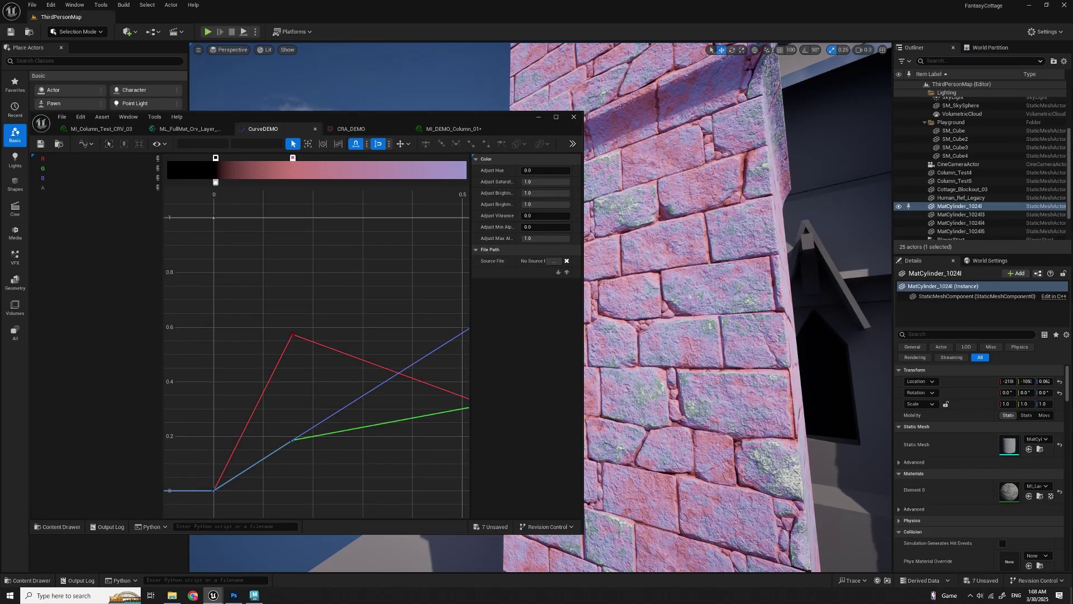
left_click_drag(470, 318, 695, 330)
scroll(436, 278, "down", 4)
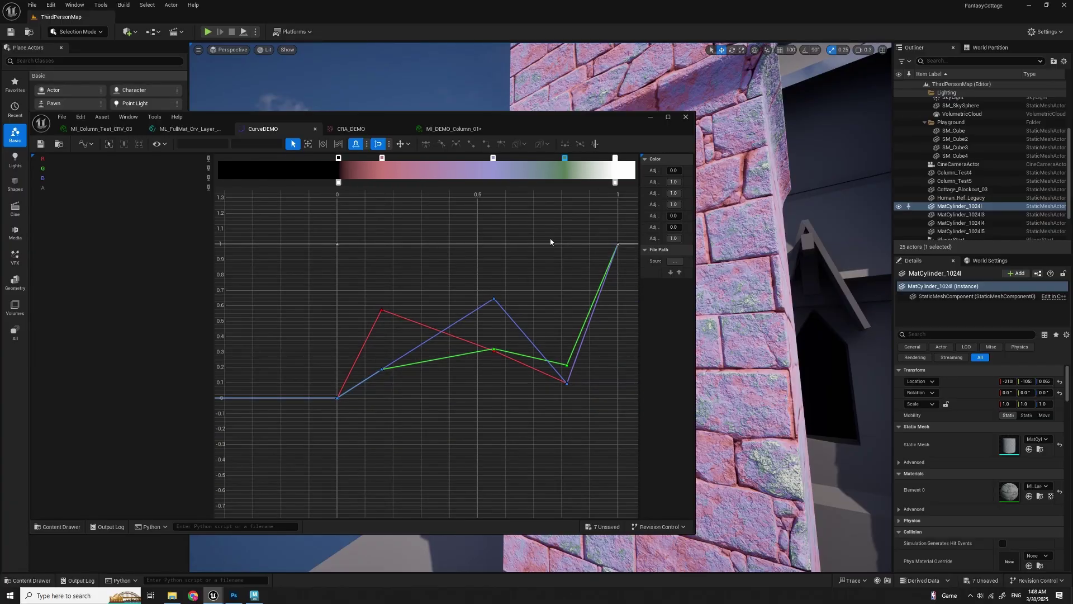
left_click_drag(541, 122, 320, 148)
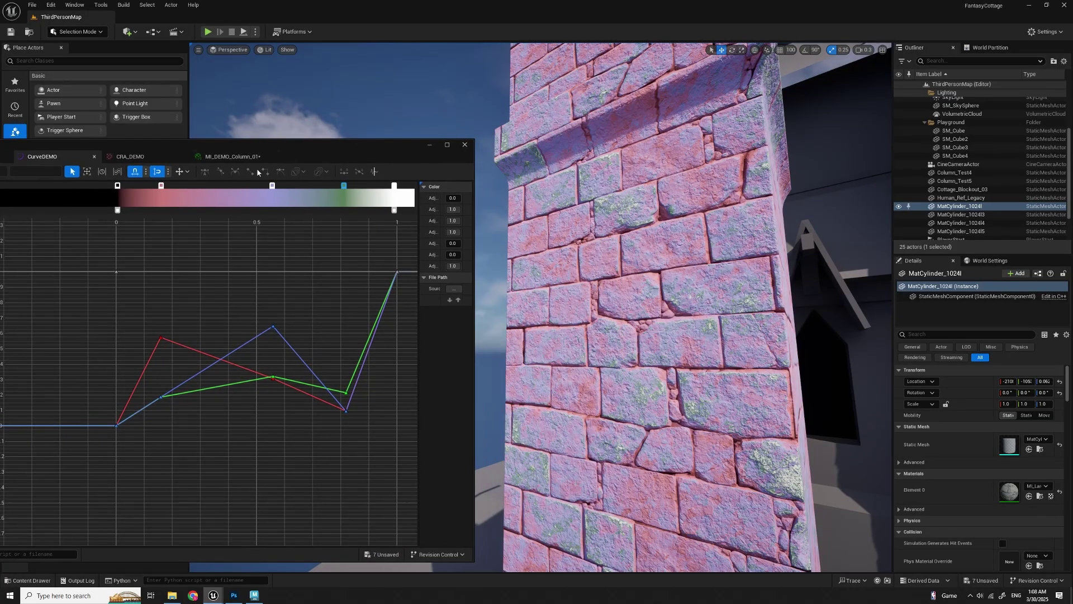
Step: Set the gradient's first color key at 0 to a dark grayish brown, hex sRGB 5D5047
double_click(116, 186)
left_click_drag(185, 269, 184, 265)
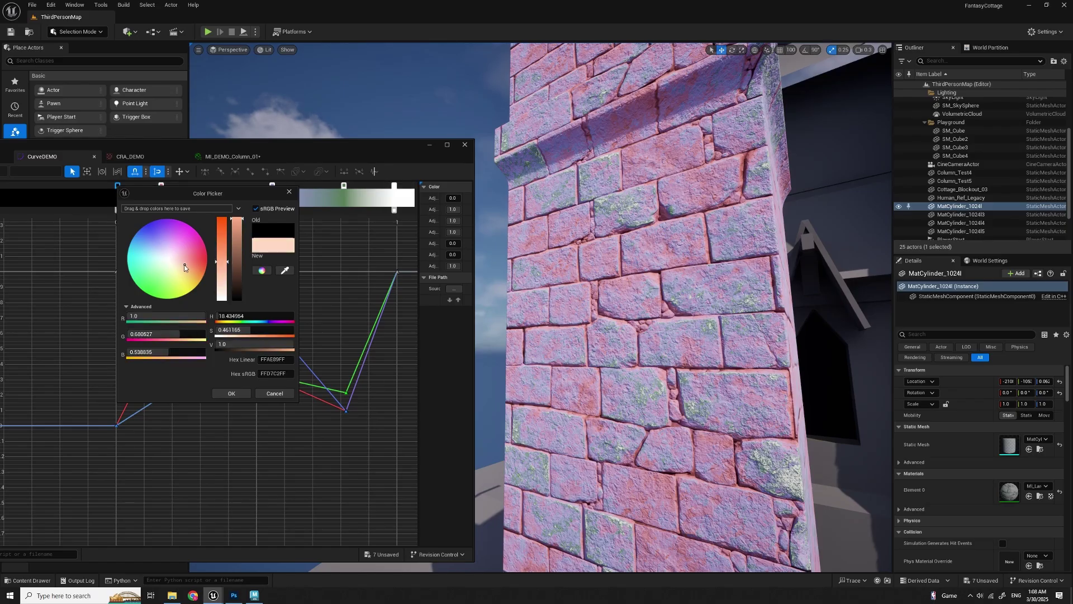
left_click(237, 286)
left_click_drag(237, 289, 237, 290)
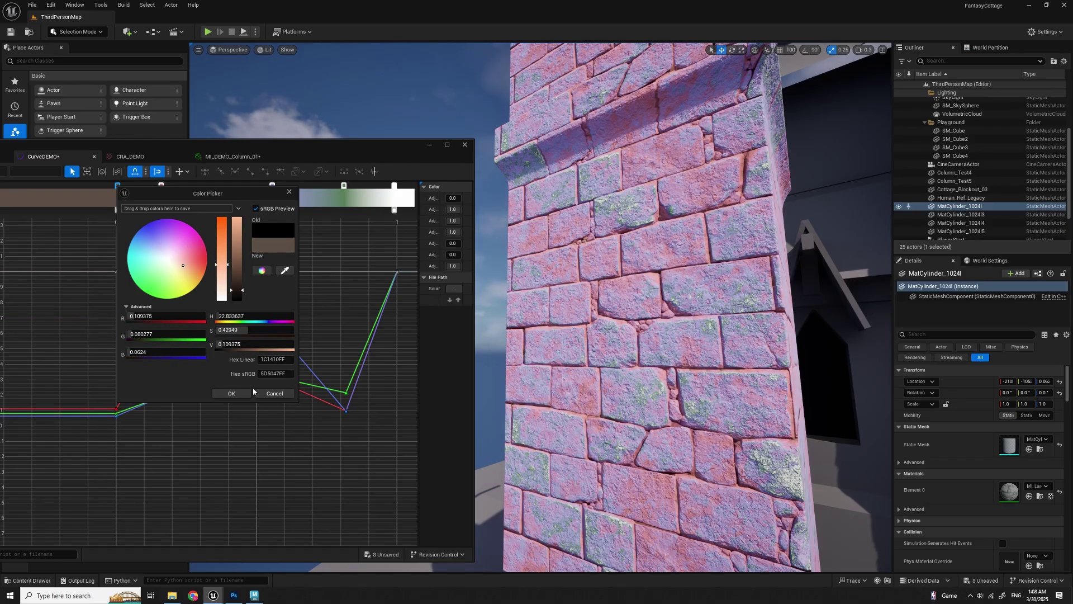
left_click(237, 396)
Step: Move the gradient's second key to about 0.21 and recolor it reddish brown, about hex sRGB 8E604E
left_click_drag(165, 190, 181, 192)
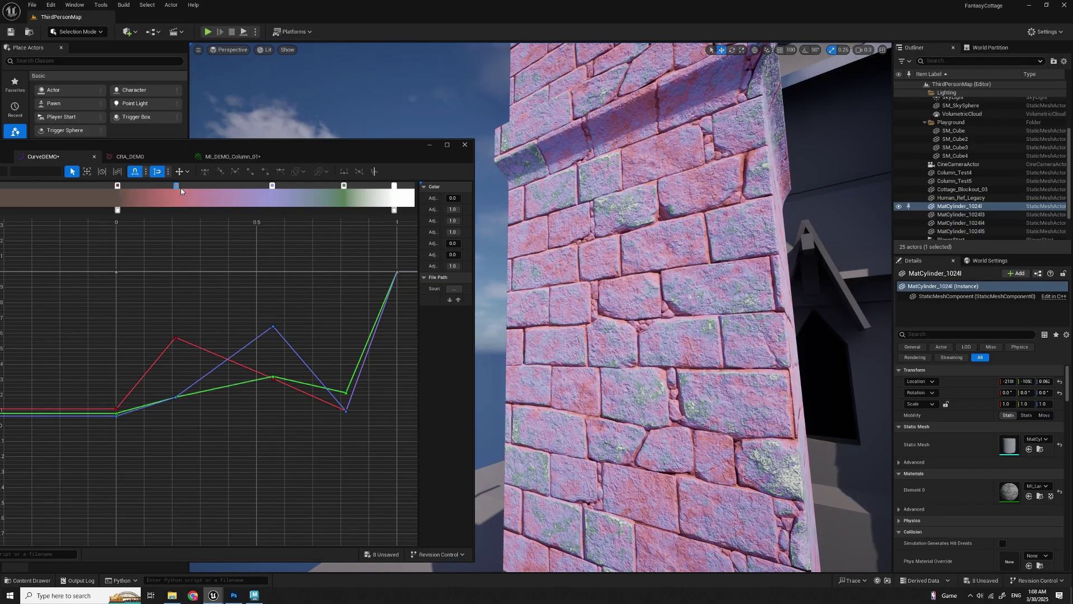
double_click(175, 186)
left_click_drag(250, 263, 294, 277)
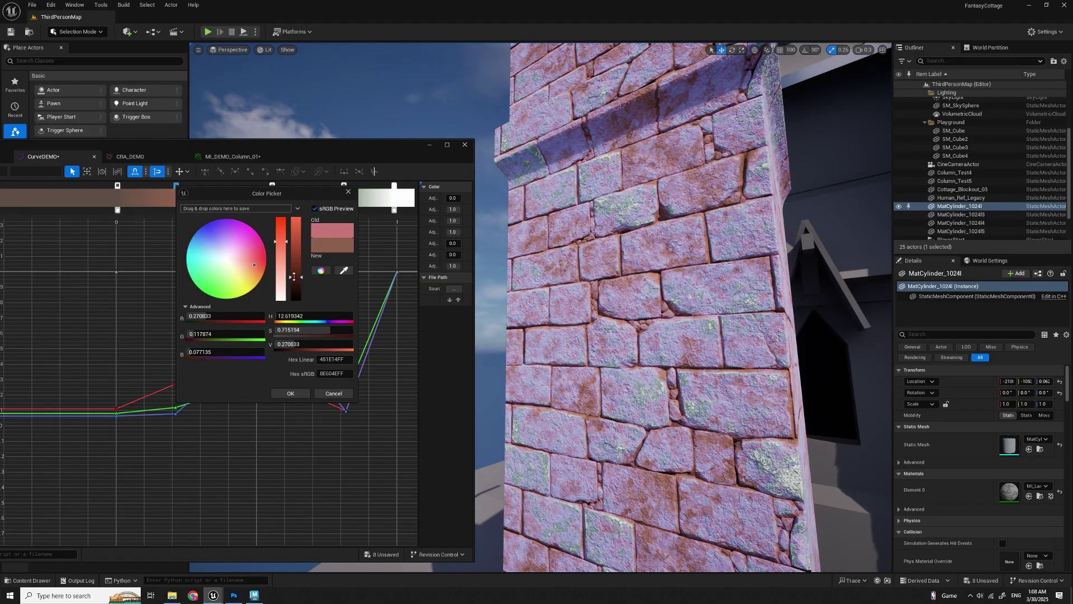
left_click(290, 394)
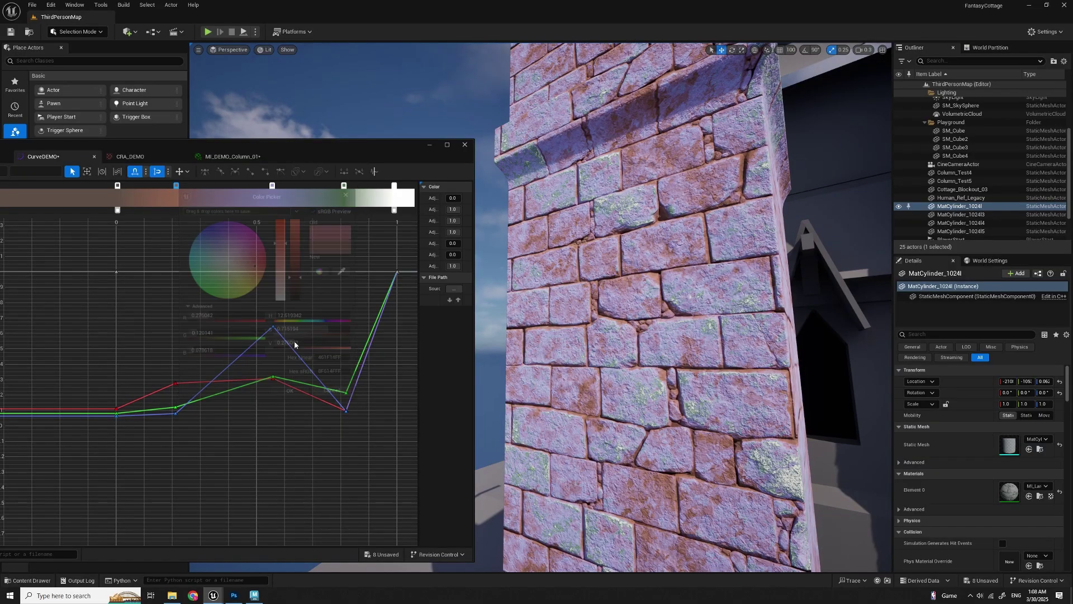
Step: Recolor the gradient's last key at 1 from the color wheel to a light peach
double_click(394, 186)
mouse_move(455, 273)
left_mouse_down()
mouse_move(442, 273)
mouse_move(453, 256)
left_mouse_up()
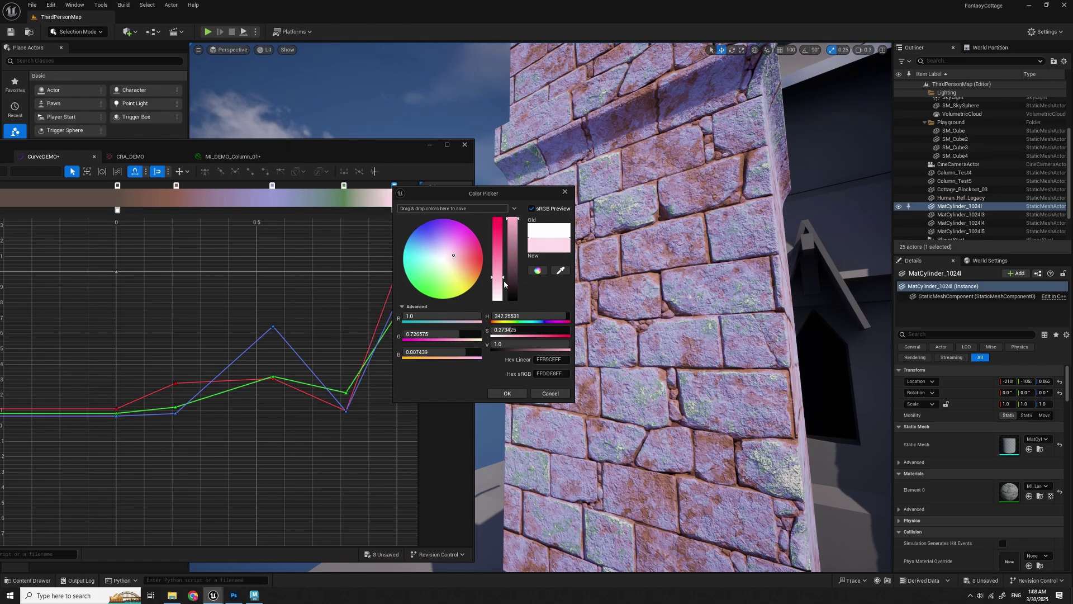
left_click_drag(515, 270, 517, 230)
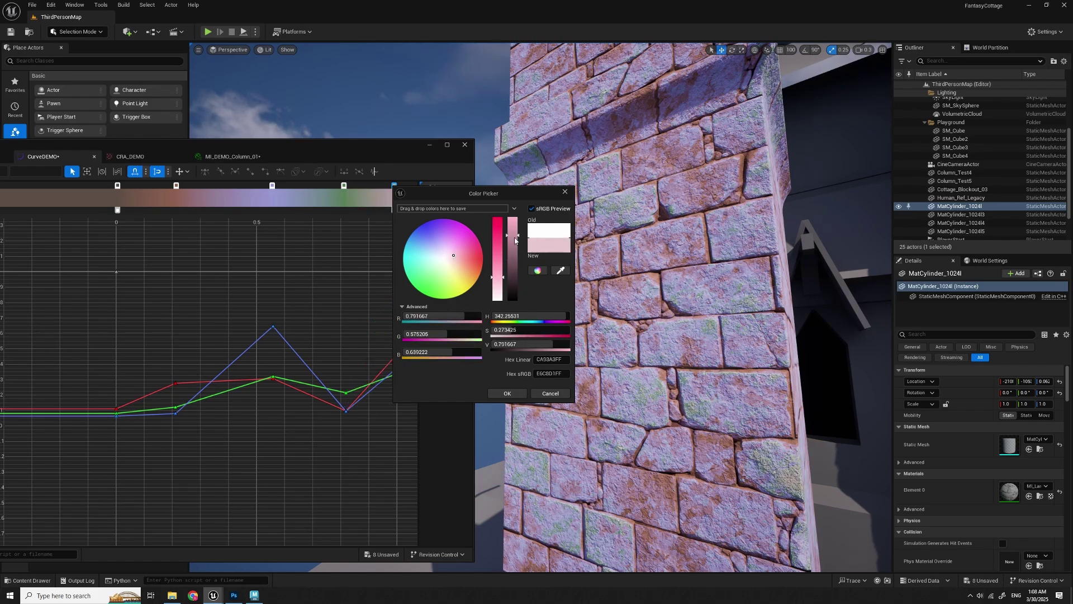
left_click_drag(478, 263, 464, 265)
left_click(510, 393)
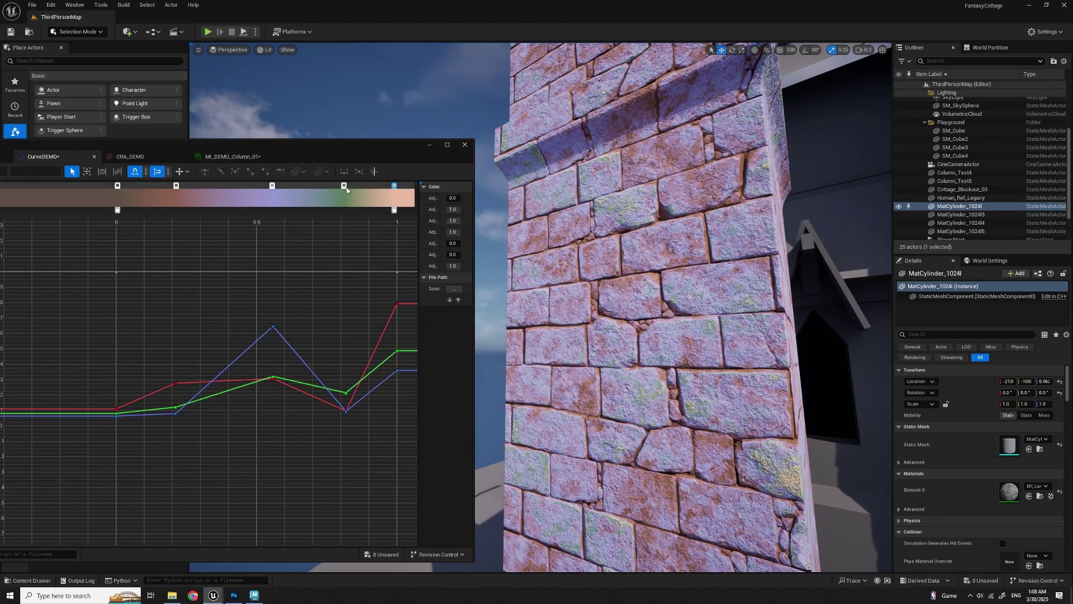
Step: Recolor the gradient's green fourth key to a light reddish brown, hex sRGB A4735E
double_click(344, 186)
left_click_drag(416, 274, 465, 269)
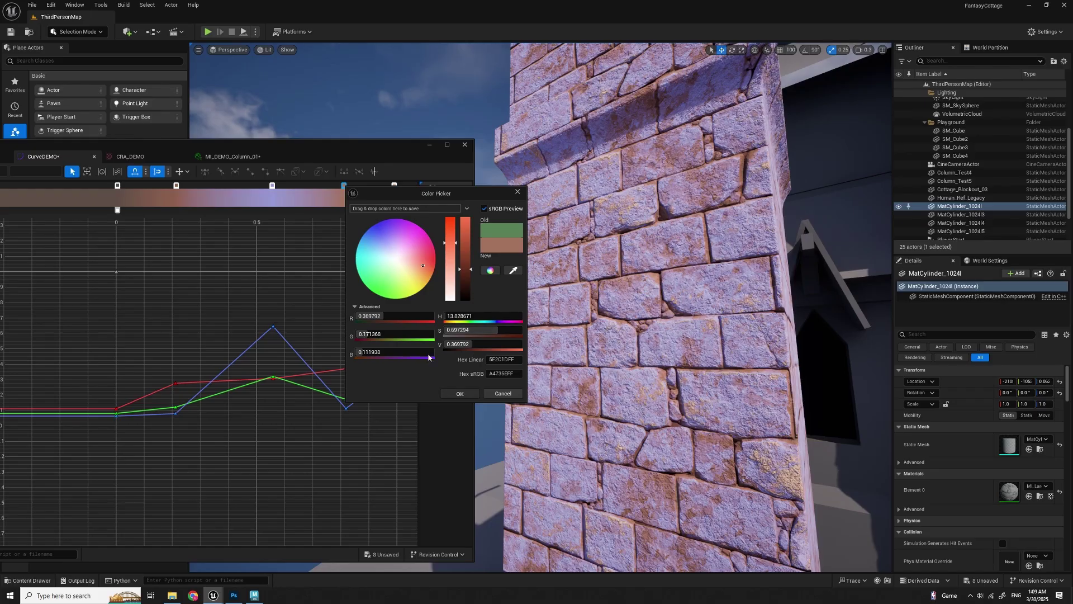
left_click(457, 393)
Step: Recolor the gradient's lavender middle key to a muted reddish brown, hex sRGB 9E7063
double_click(274, 185)
left_click(353, 266)
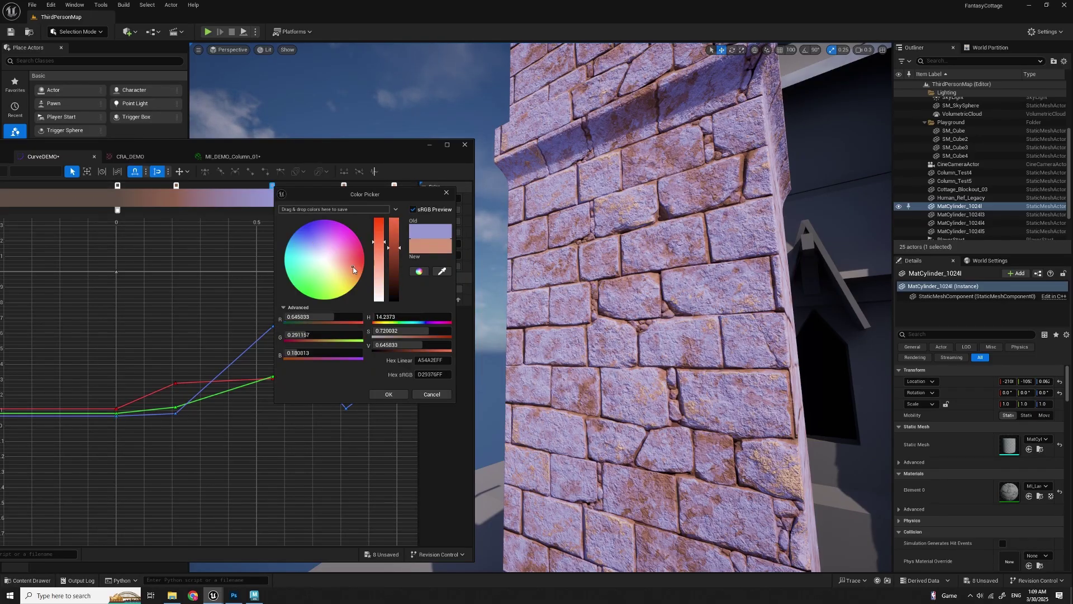
mouse_move(399, 248)
left_mouse_down()
mouse_move(398, 271)
mouse_move(380, 227)
left_mouse_up()
mouse_move(394, 273)
left_mouse_down()
mouse_move(395, 259)
mouse_move(395, 275)
mouse_move(354, 267)
mouse_move(393, 260)
mouse_move(398, 275)
mouse_move(350, 264)
left_mouse_up()
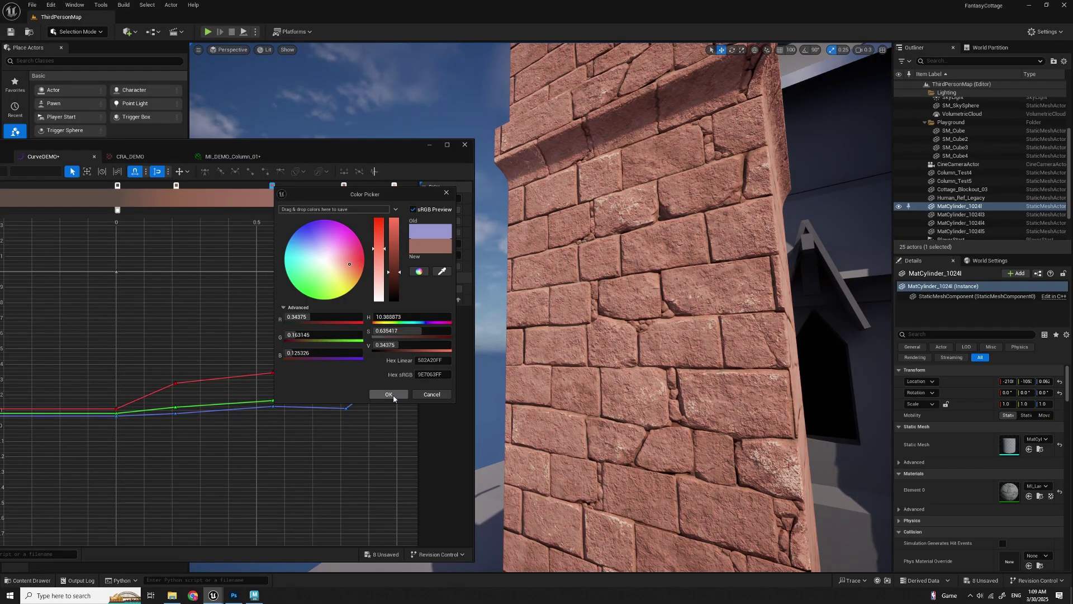
left_click(388, 394)
Step: Reposition the three inner gradient keys at about 0.28, 0.35 and 0.7, and recolor the second key deep red, hex sRGB 9C4C42
left_click_drag(344, 188, 199, 186)
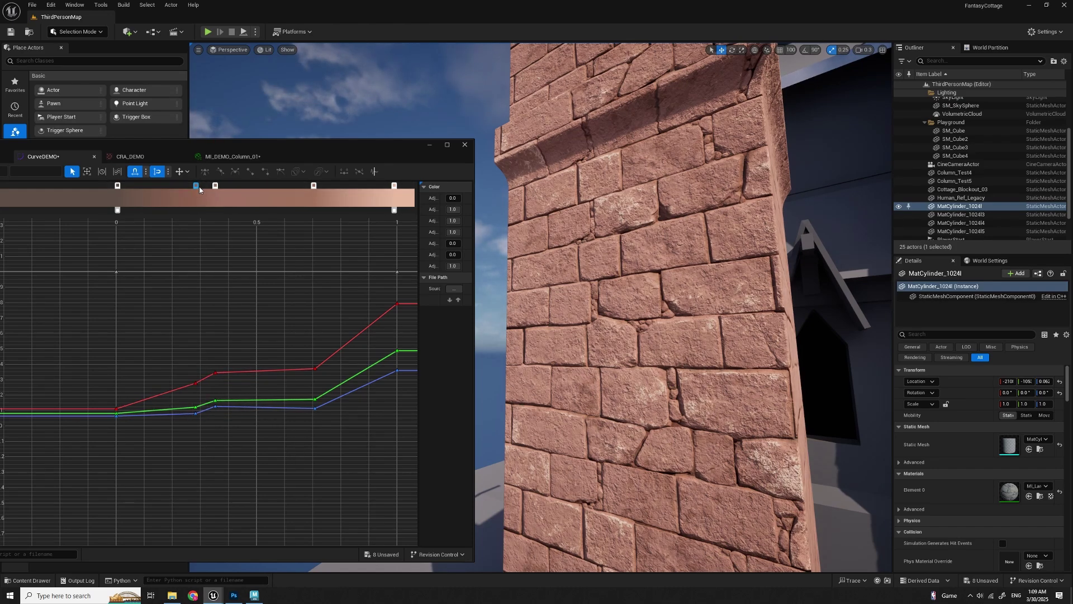
double_click(196, 186)
left_click_drag(299, 237, 301, 230)
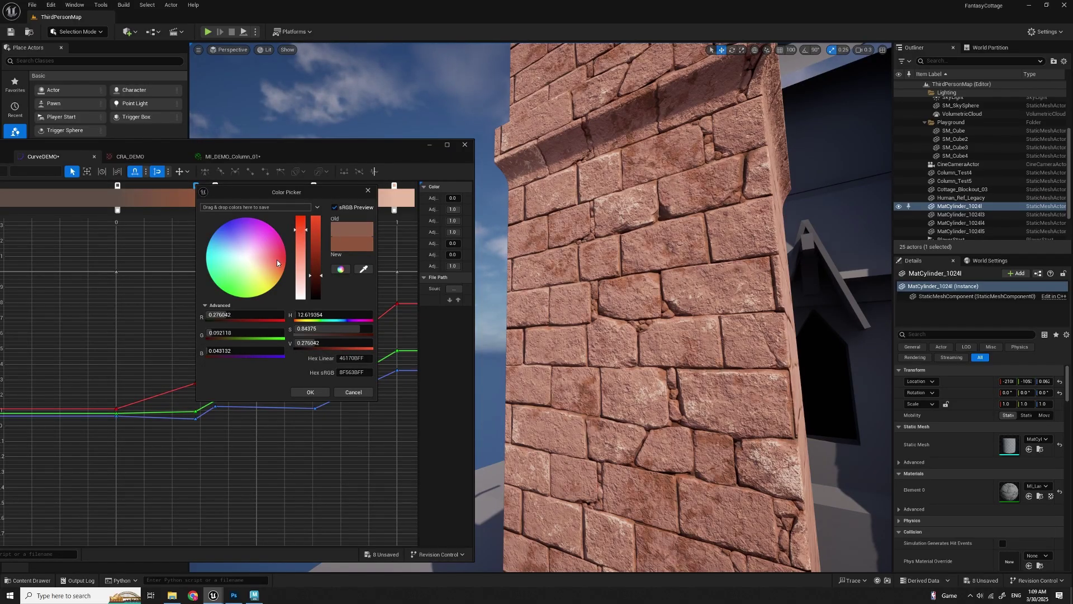
left_click_drag(321, 277, 318, 270)
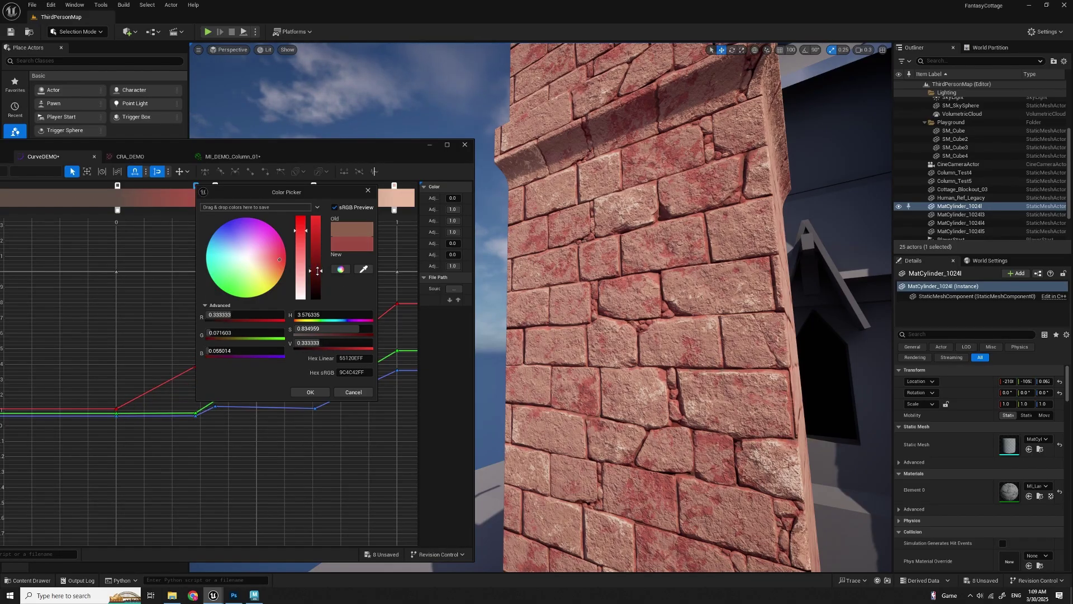
left_click(310, 391)
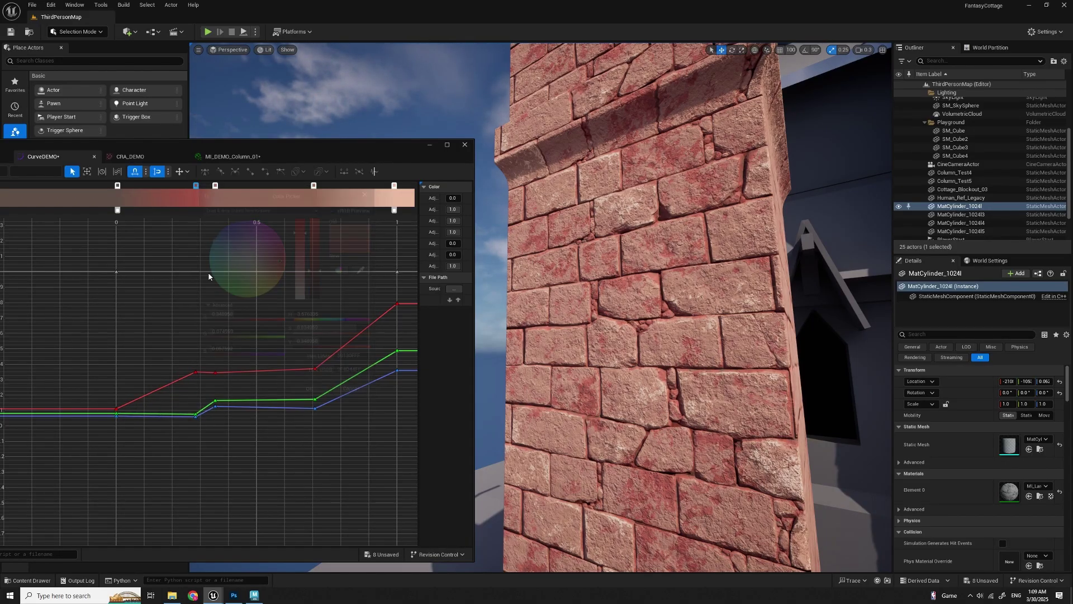
Step: Recolor the gradient's first key at 0 to a darker brown and move the fourth key to about 0.9
double_click(118, 185)
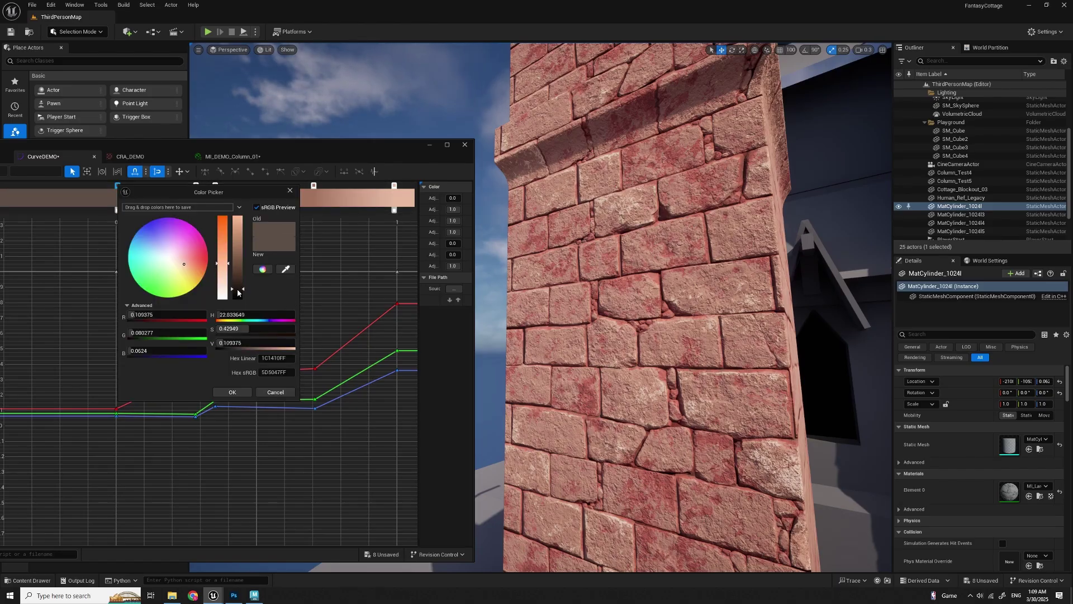
left_click_drag(239, 291, 222, 257)
left_click(235, 392)
mouse_move(313, 186)
left_mouse_down()
mouse_move(371, 192)
mouse_move(314, 186)
left_mouse_up()
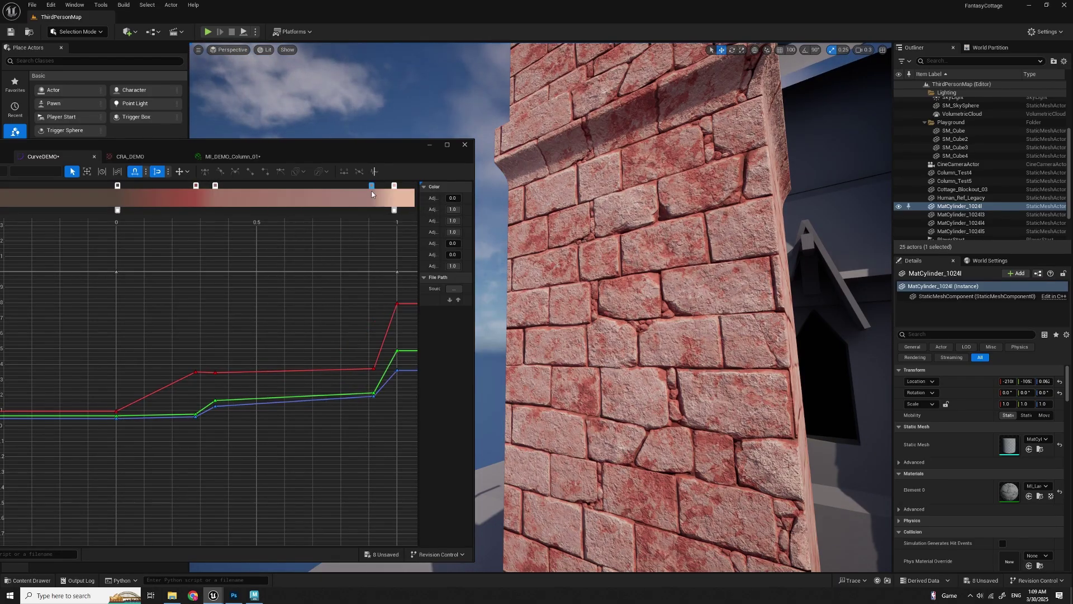
Step: Add more gradient keys, including a pale green one, and space the middle keys at about 0.2, 0.4, 0.45 and 0.55
double_click(198, 186)
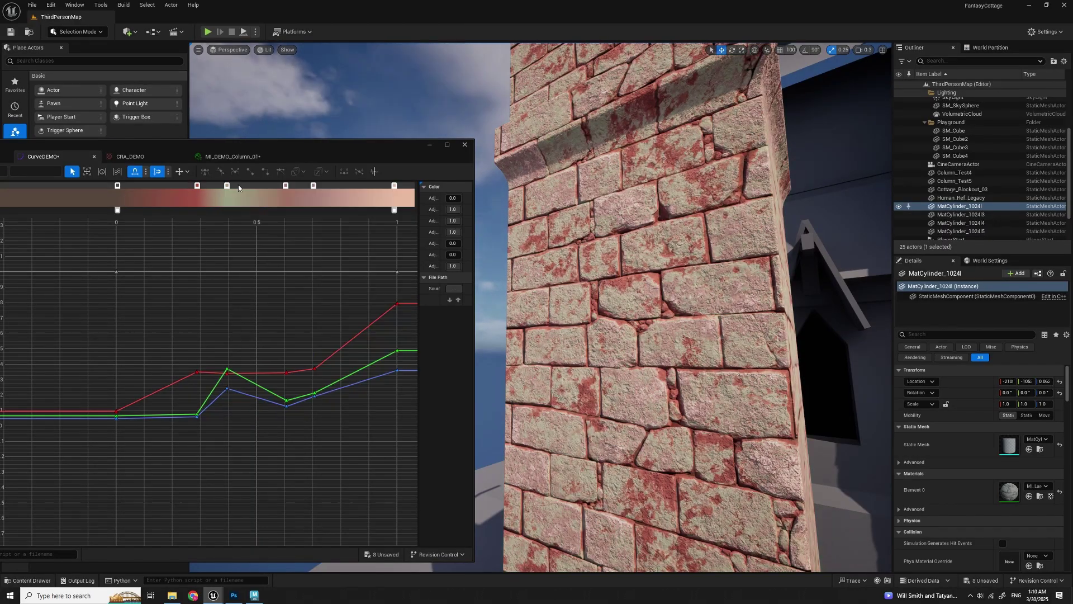
double_click(239, 187)
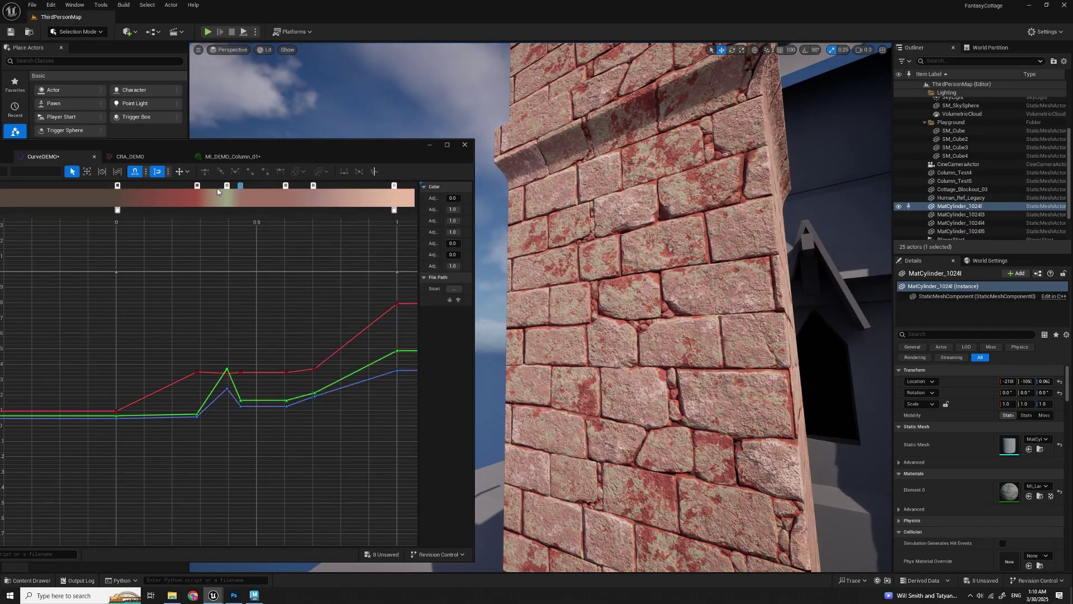
double_click(216, 185)
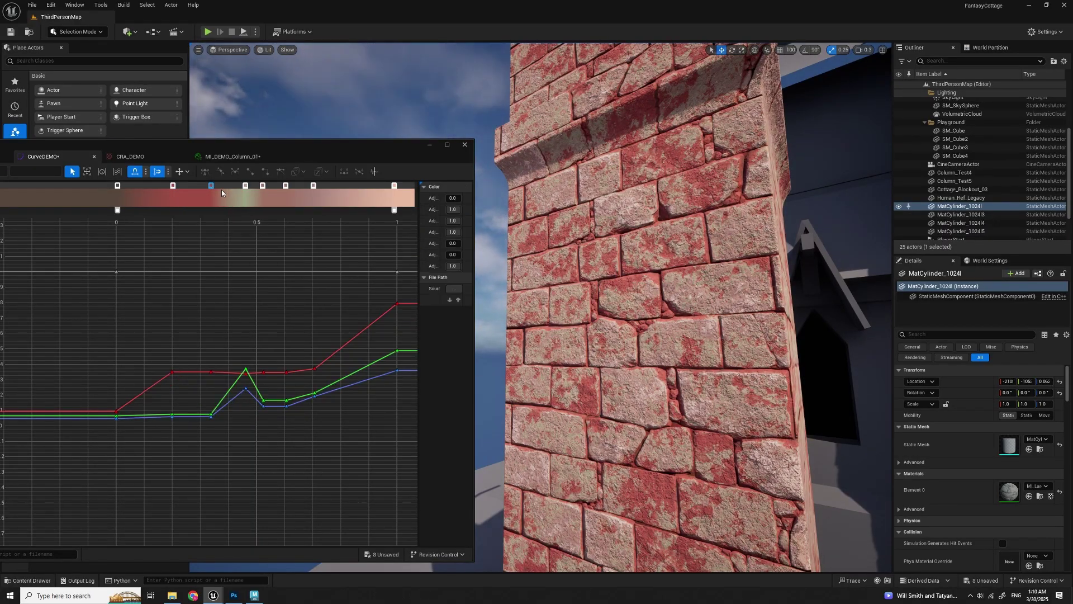
left_click_drag(221, 189, 270, 187)
double_click(270, 186)
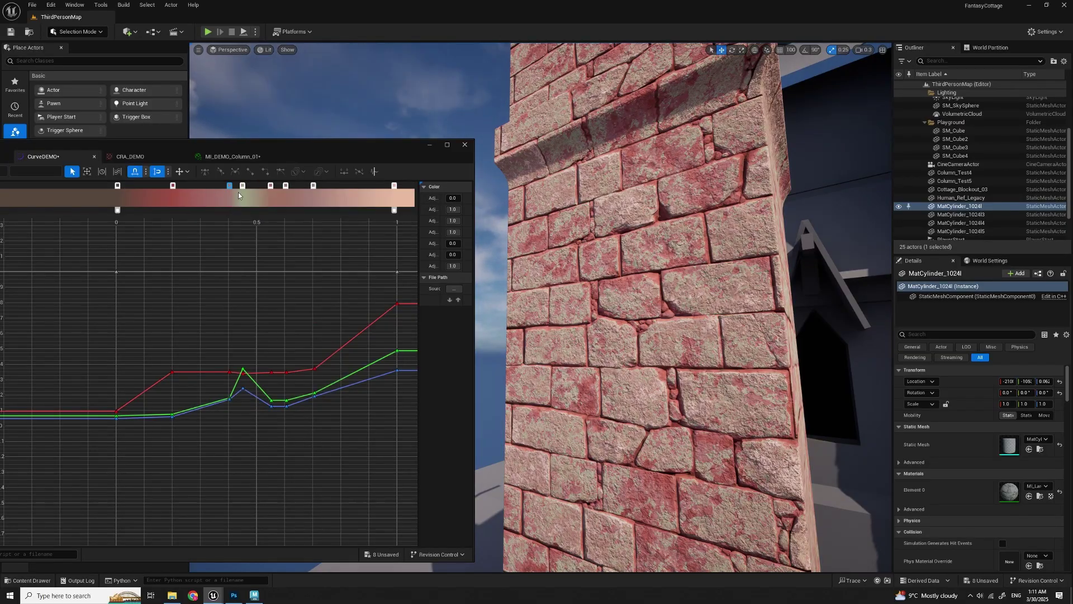
Step: Recolor the key at about 0.4 to muted brown, hex sRGB 9F6D59, and the pale green key to orange, hex sRGB E38A63
double_click(238, 188)
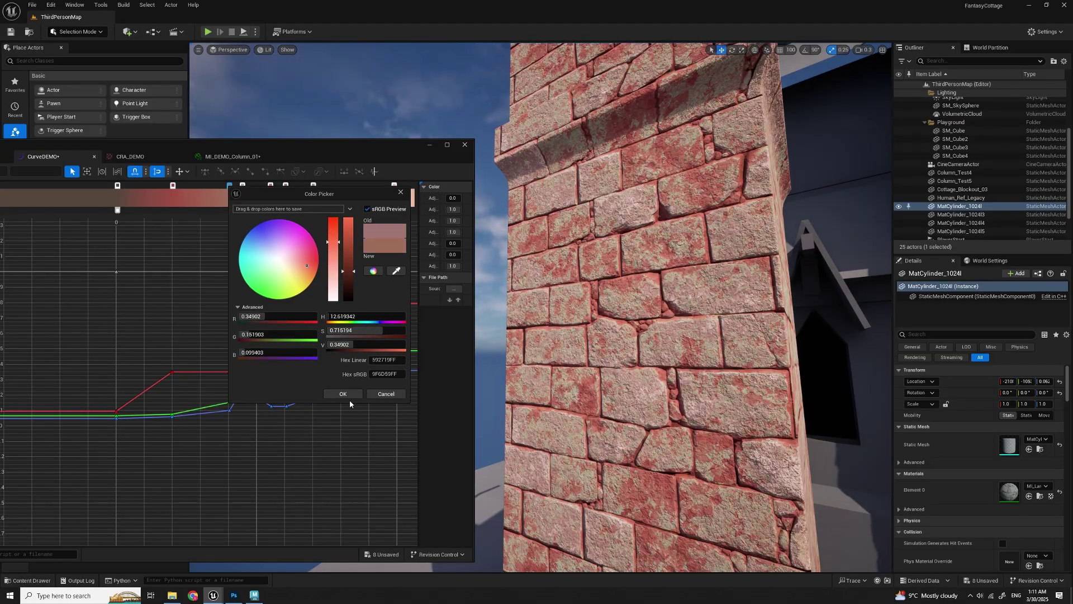
double_click(242, 186)
left_click_drag(364, 246, 348, 230)
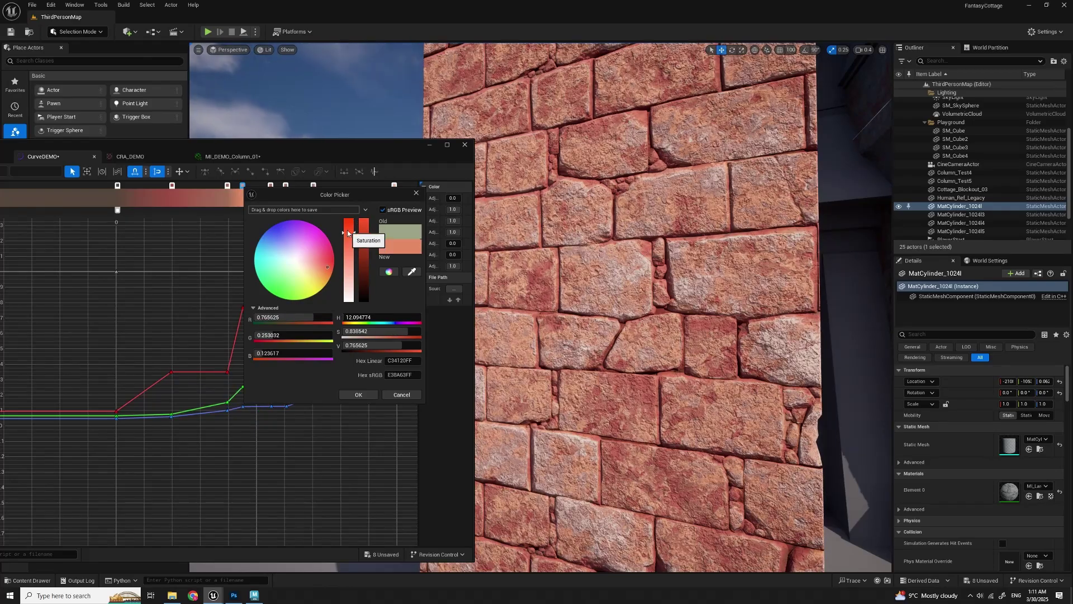
Step: Spread the three keys after the orange one to about 0.53, 0.66 and 0.84
double_click(269, 187)
left_click_drag(269, 186, 266, 186)
left_click_drag(313, 186, 351, 186)
left_click_drag(286, 187, 302, 186)
Step: Recolor the gradient's last key at 1 to a brighter salmon peach
double_click(394, 186)
left_click_drag(514, 233, 512, 221)
left_click_drag(465, 265, 499, 246)
Step: Recolor the next-to-last key to a dark brown and settle the two keys before the end at about 0.7 and 0.87
left_click(351, 187)
left_click_drag(351, 186, 355, 186)
double_click(356, 186)
left_click_drag(474, 268, 472, 291)
left_click_drag(459, 247, 458, 241)
mouse_move(643, 279)
right_mouse_down()
mouse_move(592, 252)
mouse_move(626, 280)
mouse_move(631, 269)
right_mouse_up()
scroll(625, 280, "up", 1)
left_click_drag(355, 186, 311, 187)
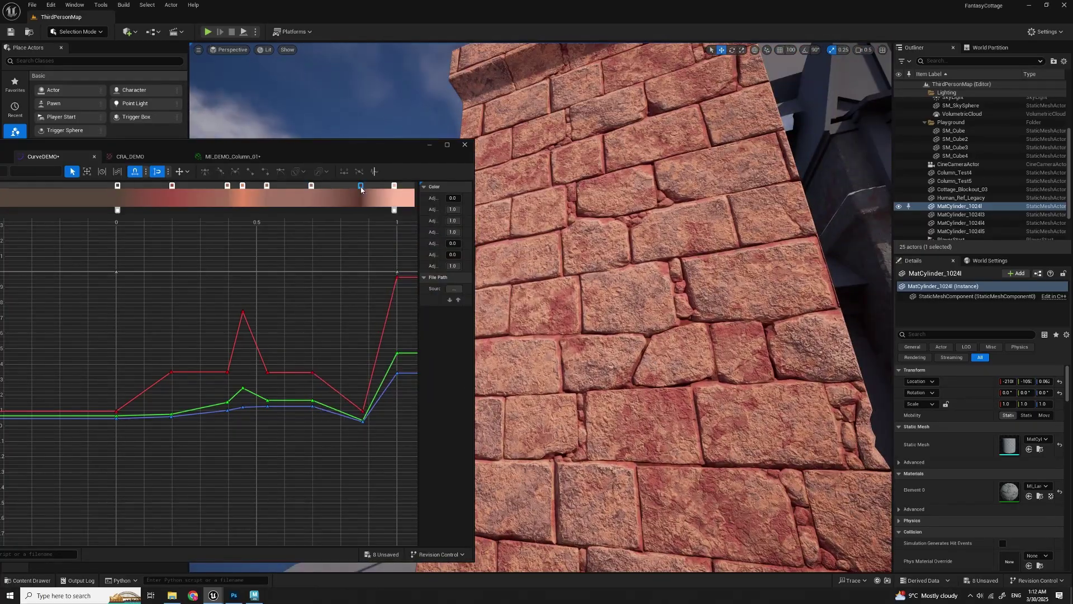
Step: Recolor the dark next-to-last key to a bright salmon and the orange key at about 0.45 to a dark brown
double_click(361, 186)
left_click_drag(481, 291, 480, 229)
left_click(475, 395)
double_click(242, 186)
left_click_drag(363, 239, 361, 261)
right_click_drag(697, 373, 749, 373)
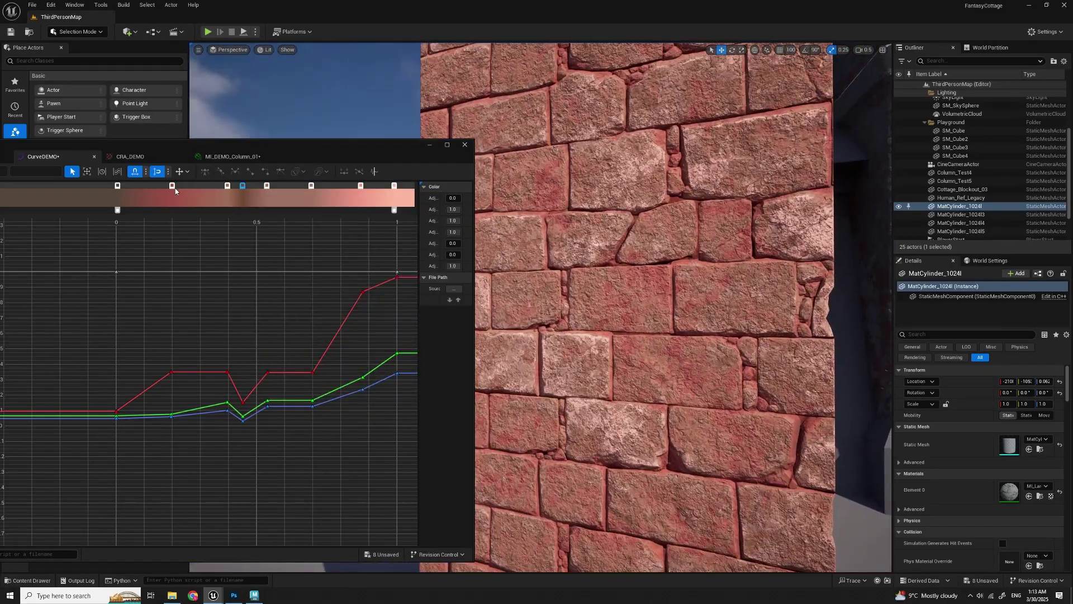
Step: Move the gradient's red second key to about 0.27 and adjust its color toward a reddish brown
left_click_drag(172, 185, 192, 185)
double_click(193, 186)
left_click_drag(276, 261, 277, 263)
left_click(307, 393)
Step: Recolor the gradient's first key at 0 to a darker, less saturated grey
double_click(118, 186)
left_click_drag(184, 266, 174, 264)
left_click_drag(237, 292, 239, 297)
left_click(232, 393)
Step: Reposition the second and third gradient keys at about 0.31 and 0.39, and move the curve editor window off the column
mouse_move(193, 186)
left_mouse_down()
mouse_move(175, 185)
mouse_move(204, 185)
left_mouse_up()
left_click_drag(227, 185, 224, 185)
left_click_drag(405, 148, 687, 142)
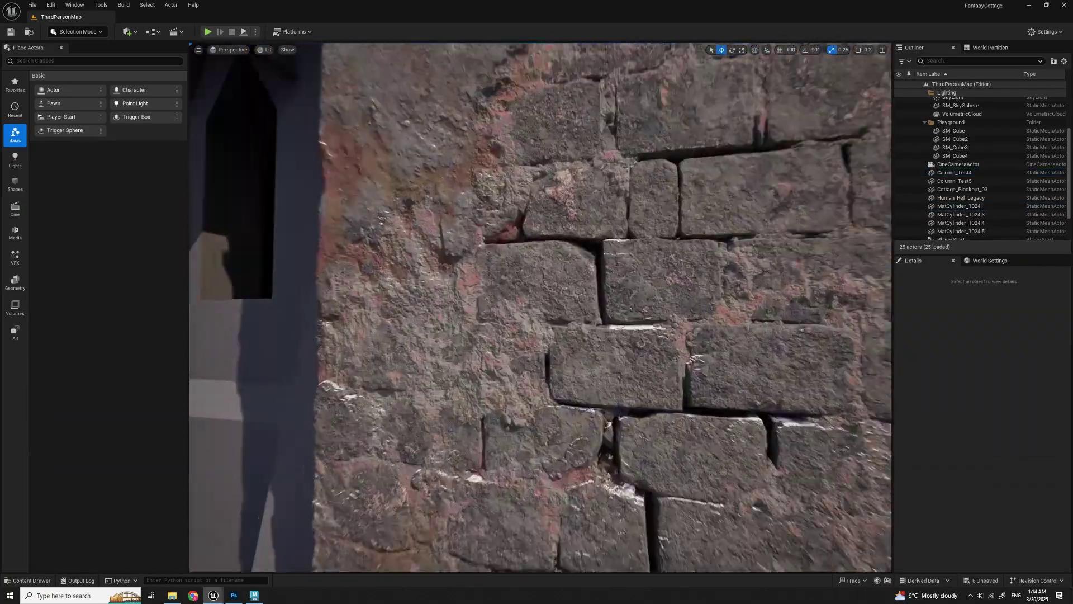
Step: Examine the recolored brick column and the neighboring plastered wall in the viewport from several angles and distances
right_click_drag(540, 307, 425, 302)
scroll(540, 307, "up", 1)
key("alt+Tab")
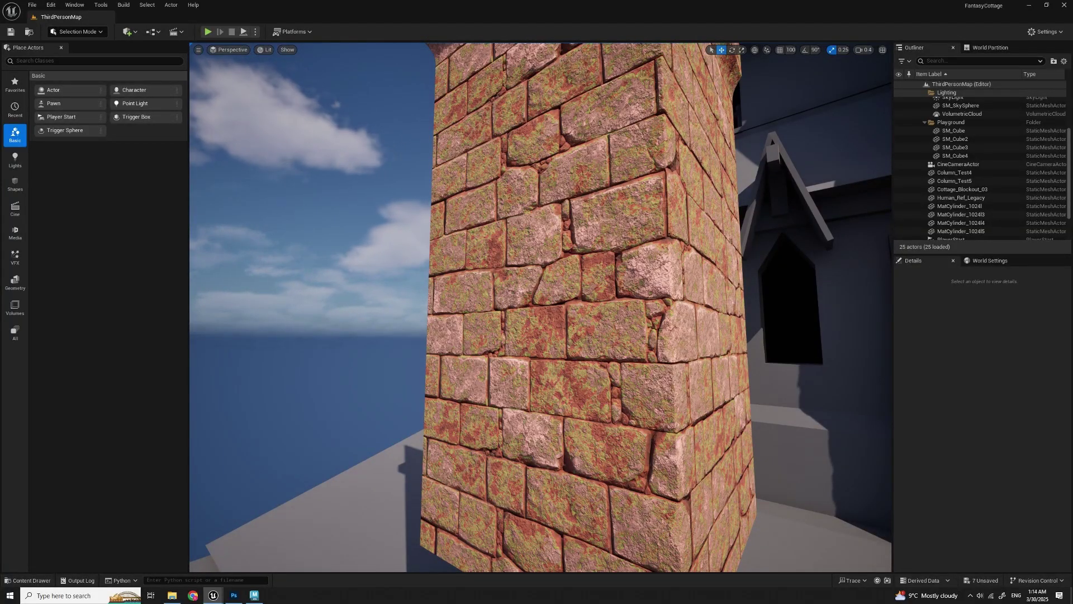
scroll(540, 307, "up", 1)
right_click_drag(539, 307, 570, 313)
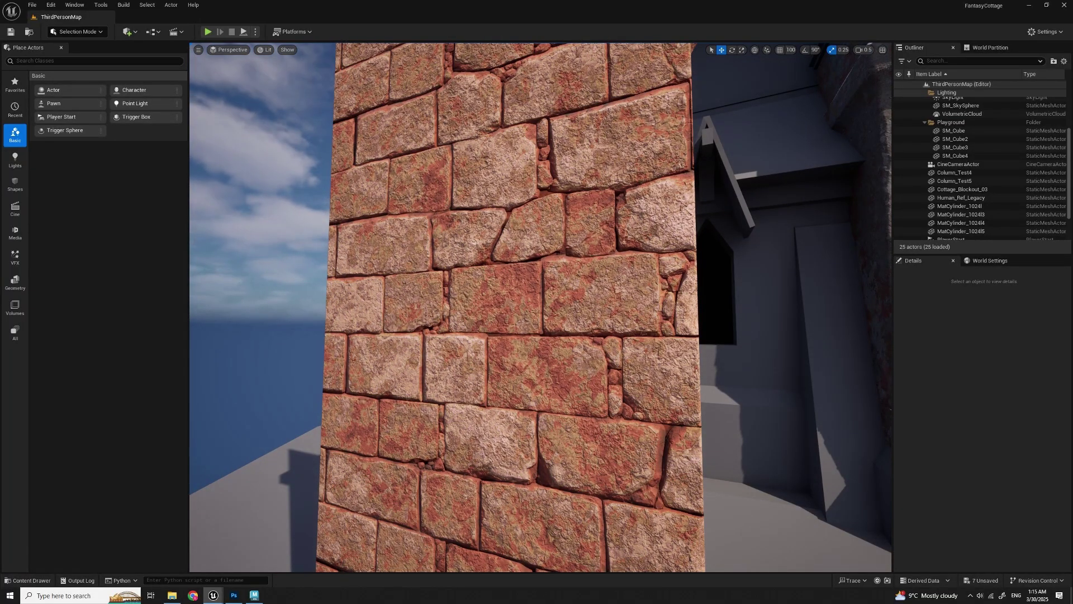
mouse_move(576, 329)
right_mouse_down()
mouse_move(601, 318)
mouse_move(576, 330)
mouse_move(603, 327)
mouse_move(576, 324)
right_mouse_up()
scroll(577, 330, "up", 3)
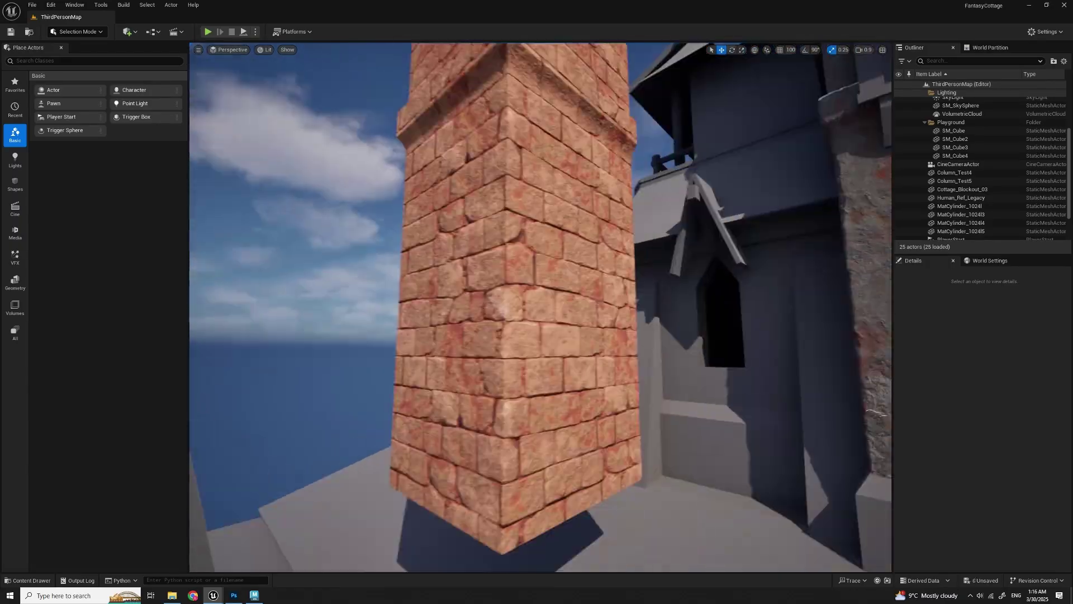
right_click_drag(536, 307, 514, 302)
left_click(265, 50)
mouse_move(304, 222)
left_click(385, 260)
mouse_move(385, 260)
right_mouse_down()
mouse_move(413, 263)
mouse_move(391, 258)
right_mouse_up()
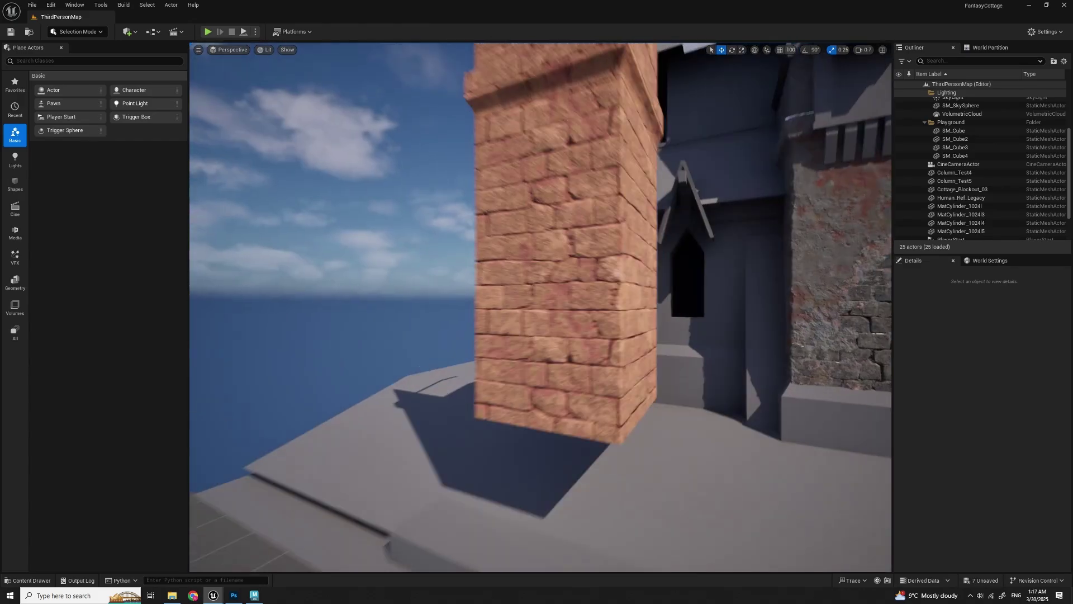
right_click_drag(537, 307, 503, 306)
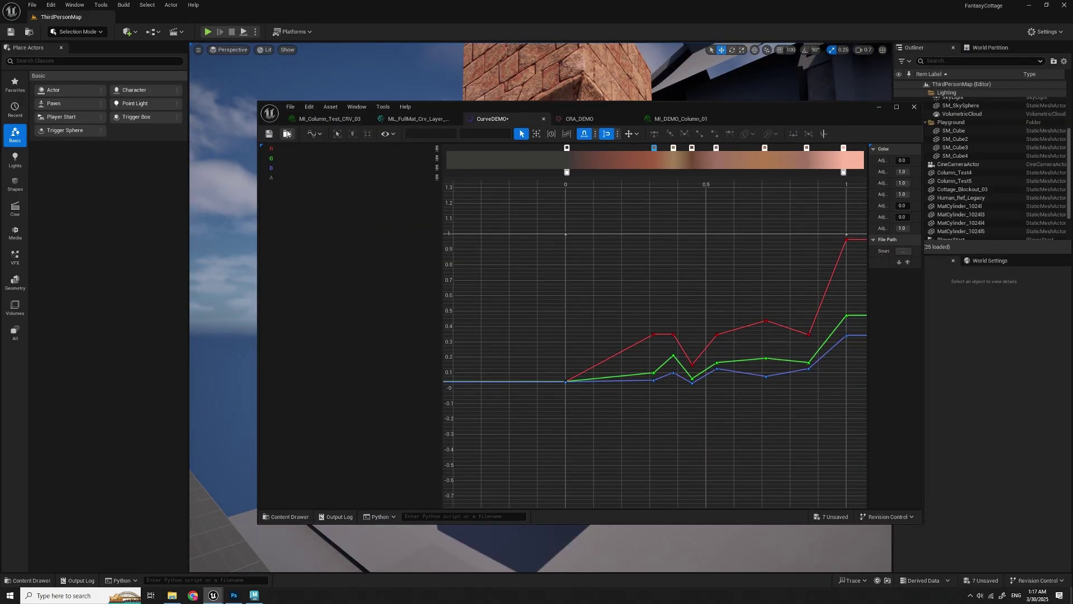
Step: Save the CurveDEMO curve and switch to the CRA_DEMO curve atlas
scroll(688, 294, "down", 2)
scroll(719, 286, "up", 2)
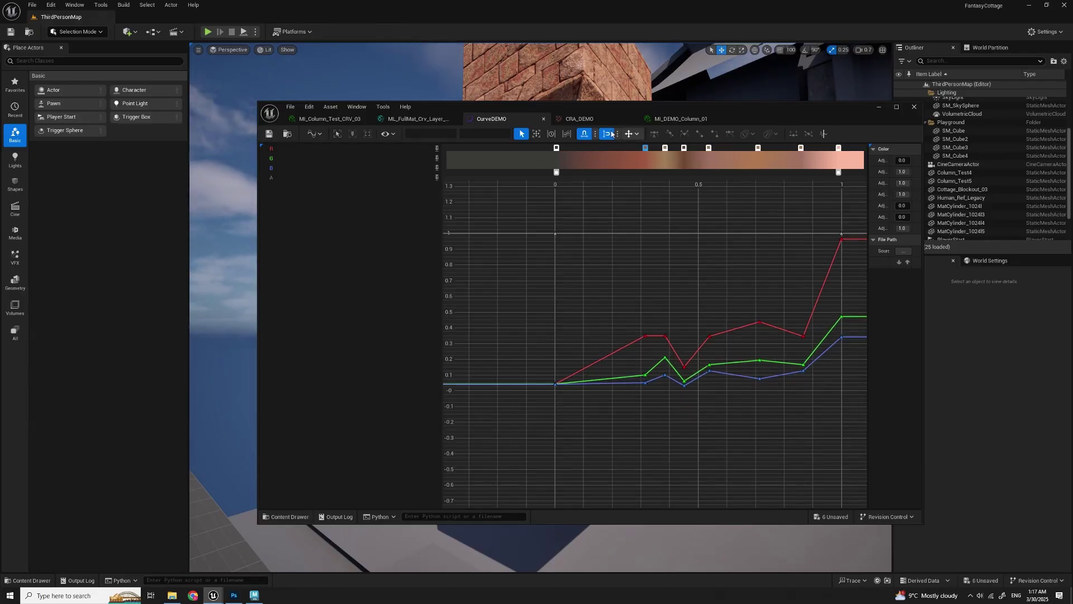
left_click(574, 120)
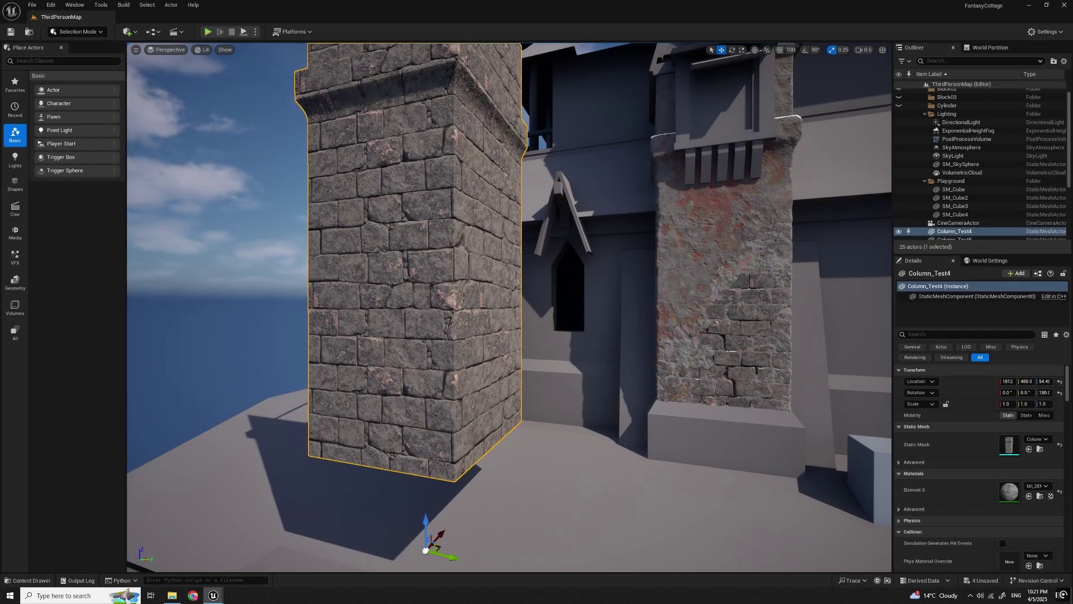
Step: Add a new material layer above Background in MI_DEMO_Column_01, name it Mortar and expand its layer and blend asset slots
left_click_drag(556, 135, 692, 143)
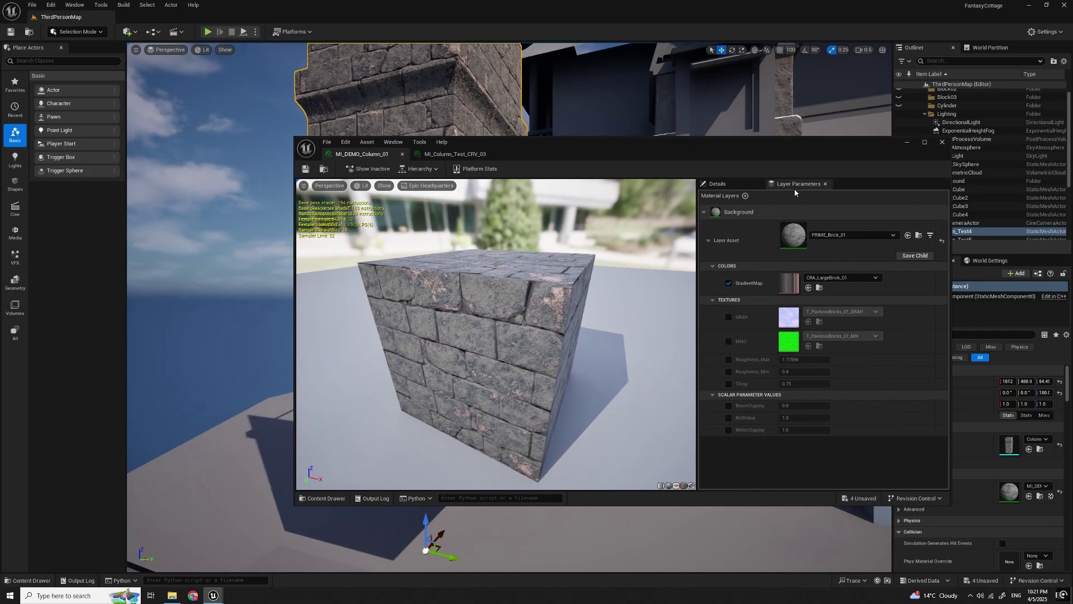
left_click(704, 213)
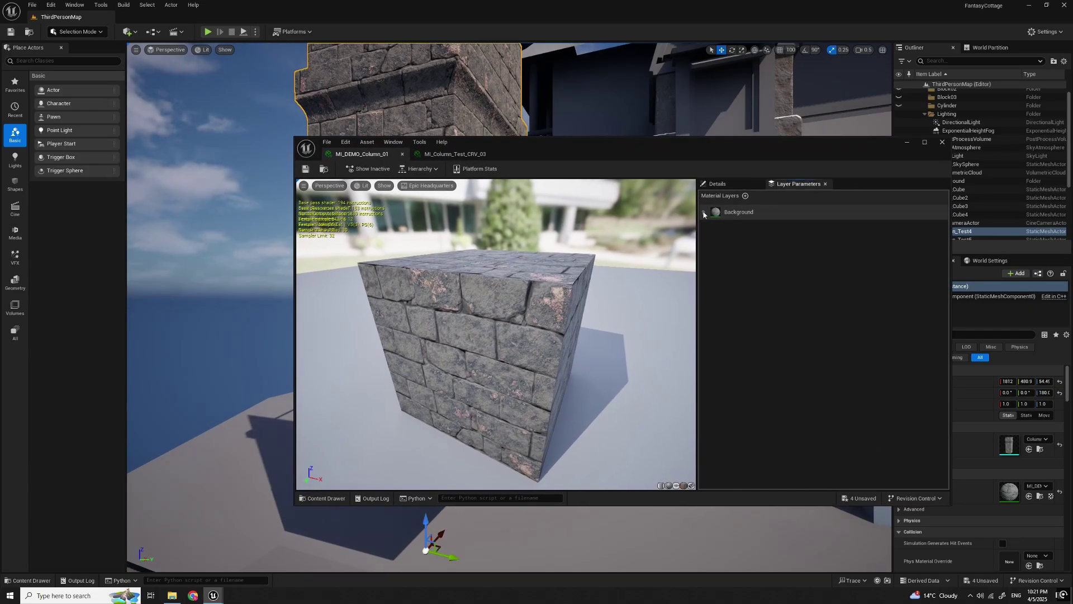
left_click(745, 197)
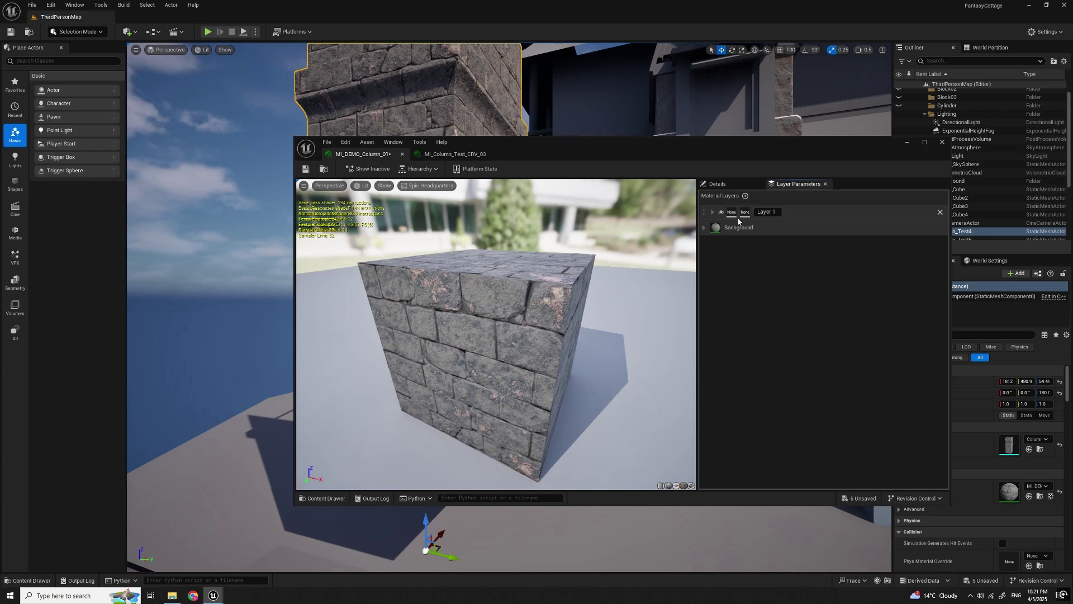
left_click(713, 213)
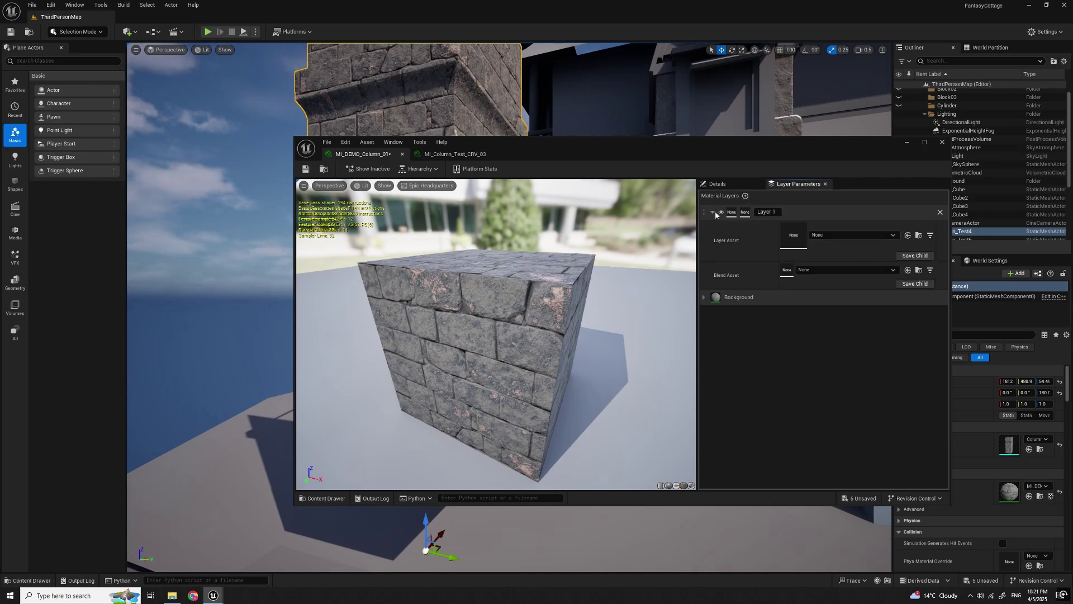
double_click(767, 214)
key("BackSpace")
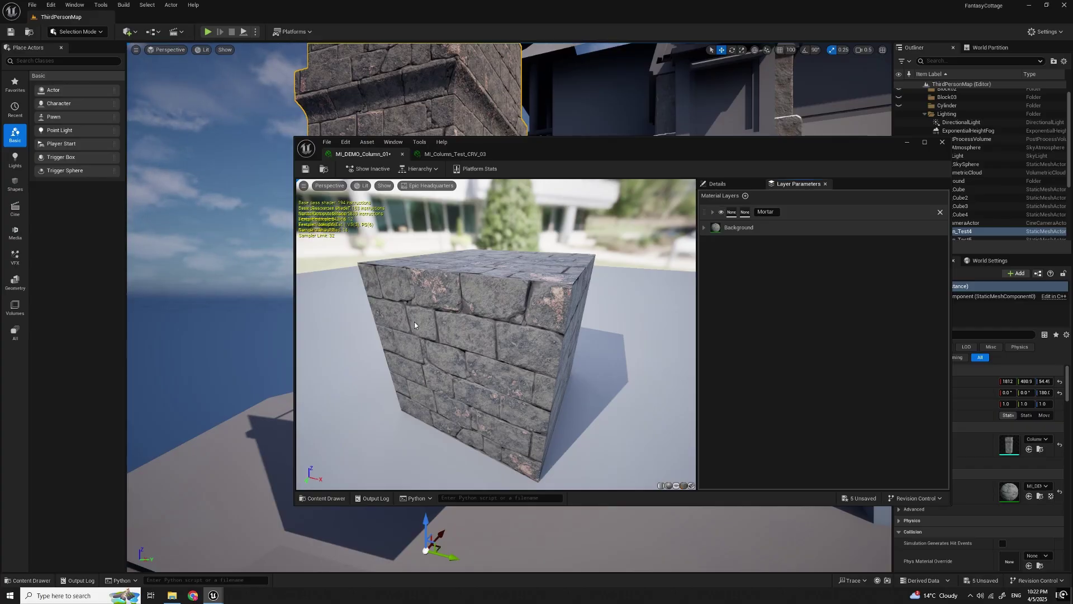
left_click(712, 213)
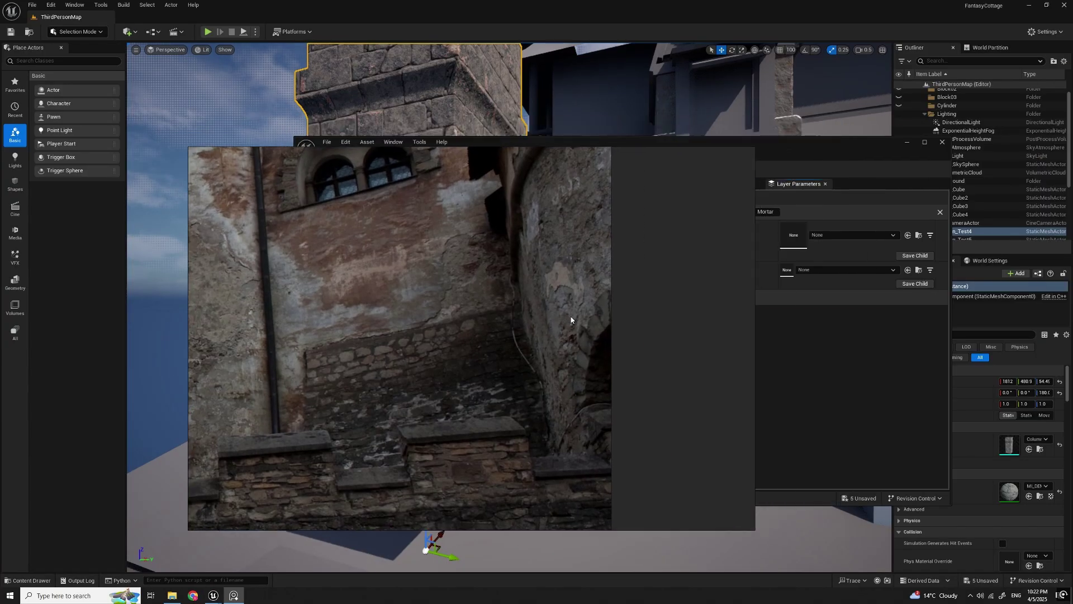
Step: Place the reference board beside the material editor and examine the worn plaster, mortar and stonework in the castle wall photo
left_click_drag(569, 316, 220, 340)
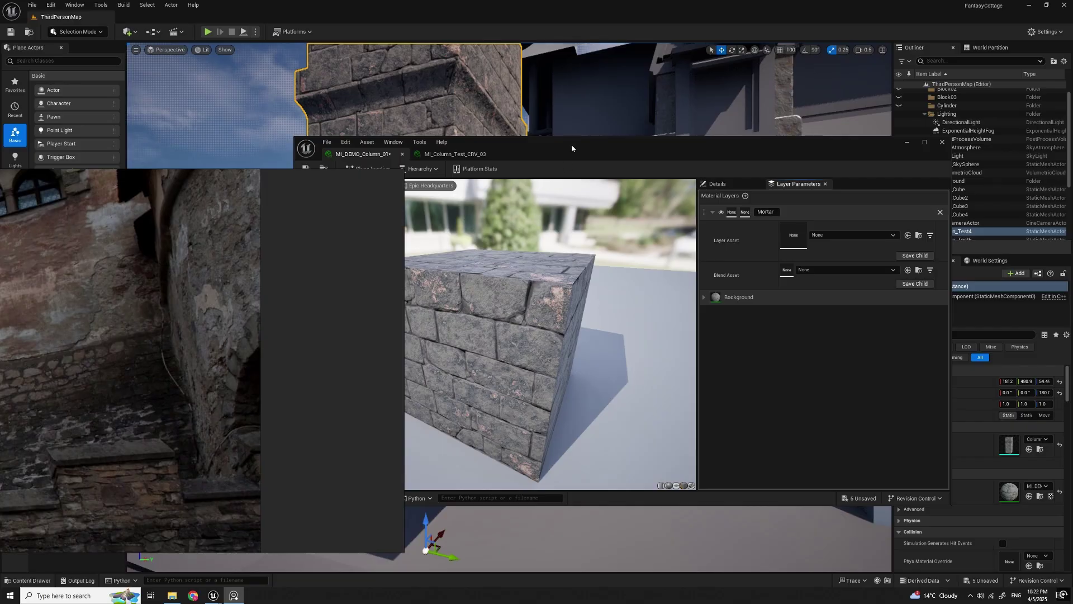
scroll(248, 364, "up", 3)
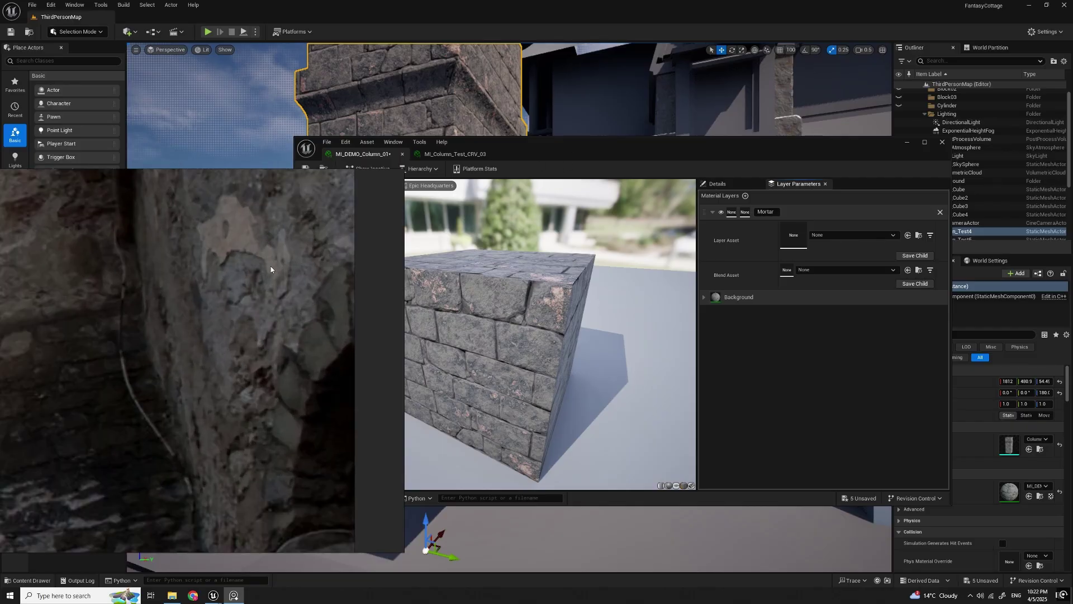
middle_click_drag(146, 334, 299, 429)
scroll(257, 315, "up", 3)
mouse_move(257, 315)
middle_mouse_down()
mouse_move(315, 390)
mouse_move(197, 338)
mouse_move(106, 324)
middle_mouse_up()
middle_click_drag(277, 453, 285, 351)
scroll(263, 399, "down", 8)
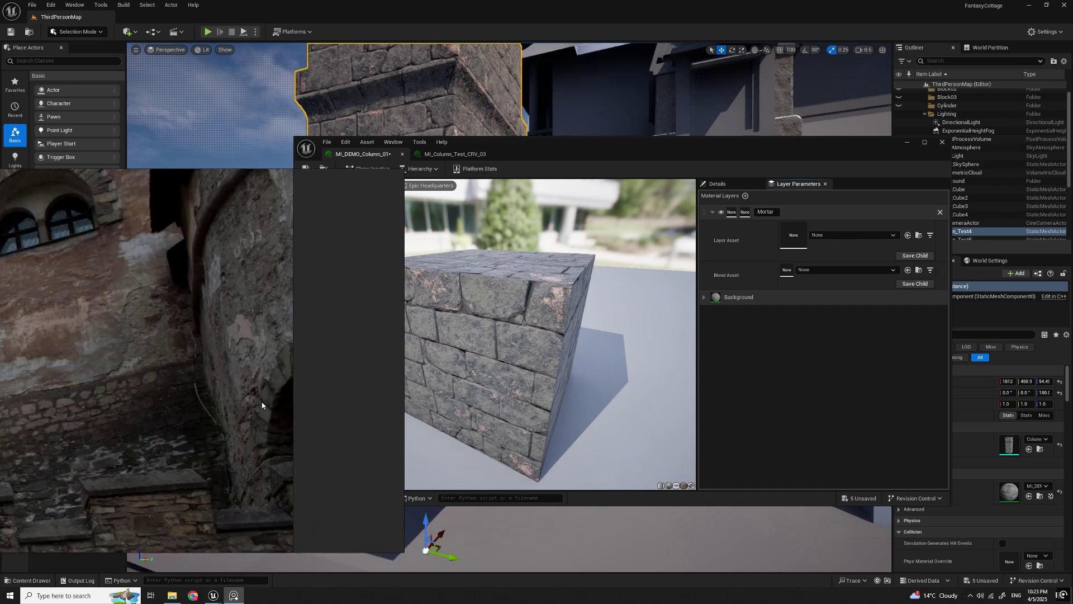
scroll(179, 393, "up", 8)
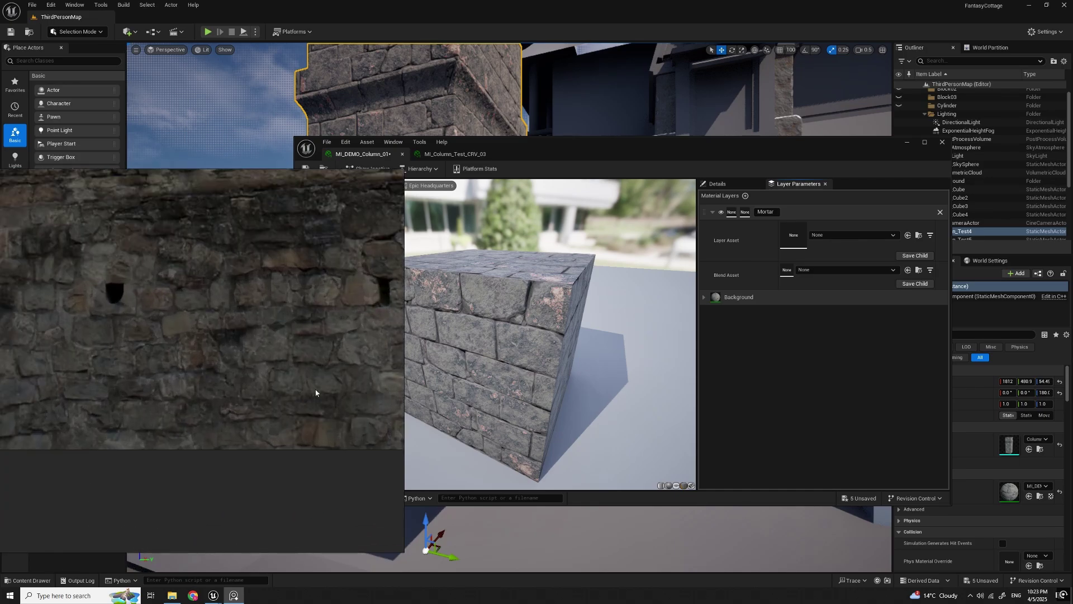
Step: Examine the damaged plaster and exposed stones on the cottage wall beside the lantern in the concept art
scroll(316, 393, "down", 10)
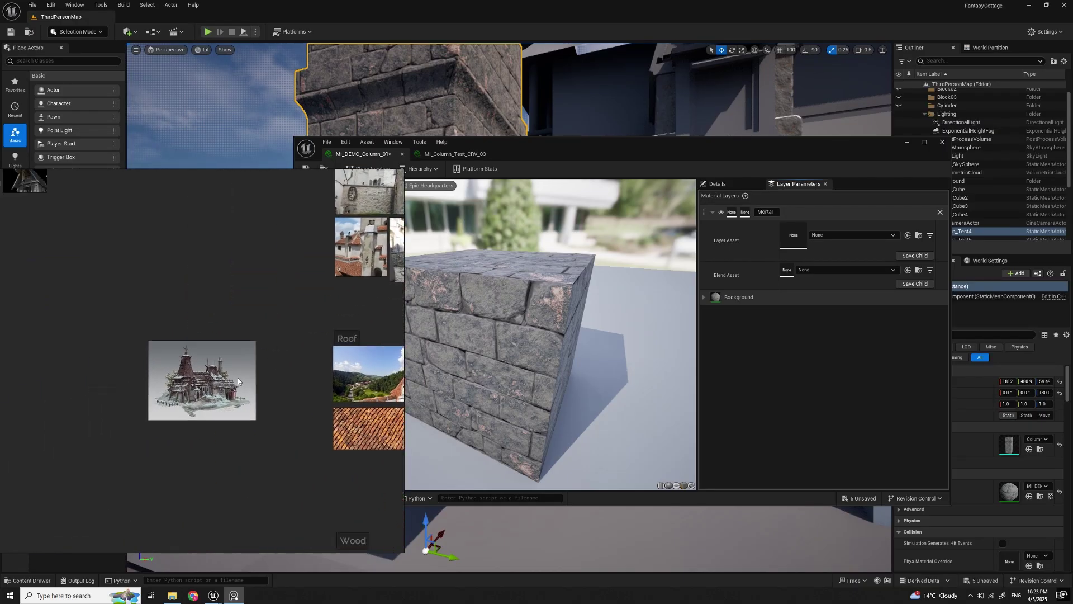
scroll(238, 381, "up", 8)
scroll(233, 394, "up", 8)
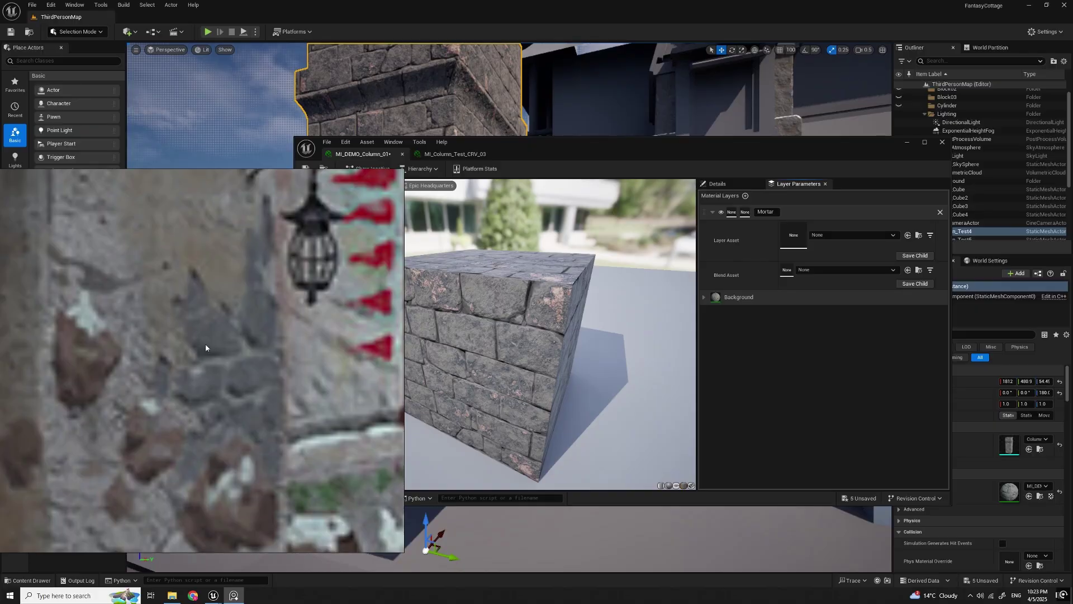
scroll(216, 397, "down", 6)
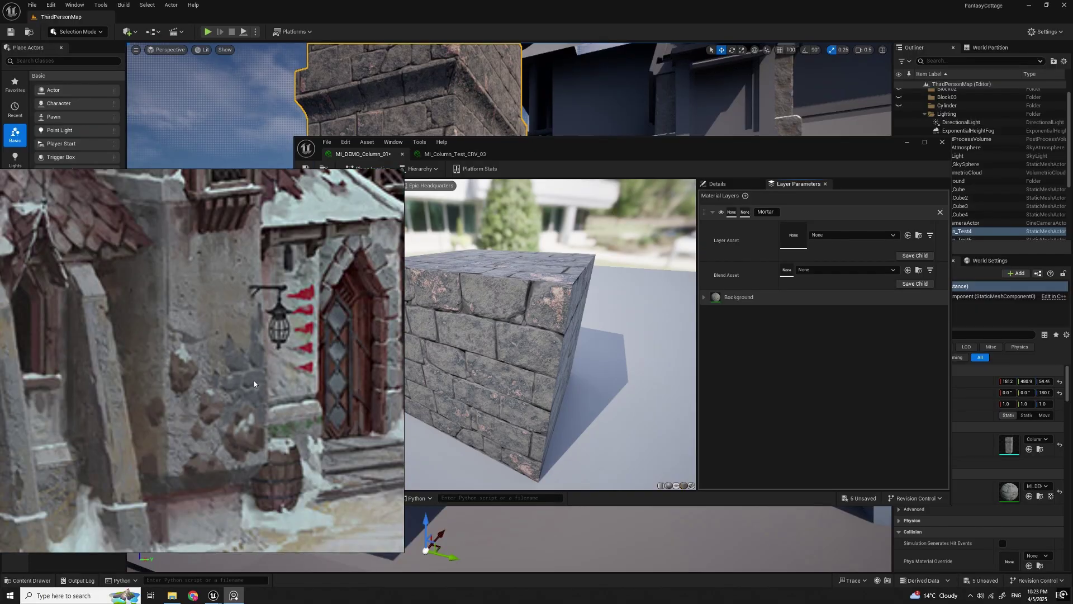
scroll(253, 381, "up", 6)
scroll(257, 346, "up", 2)
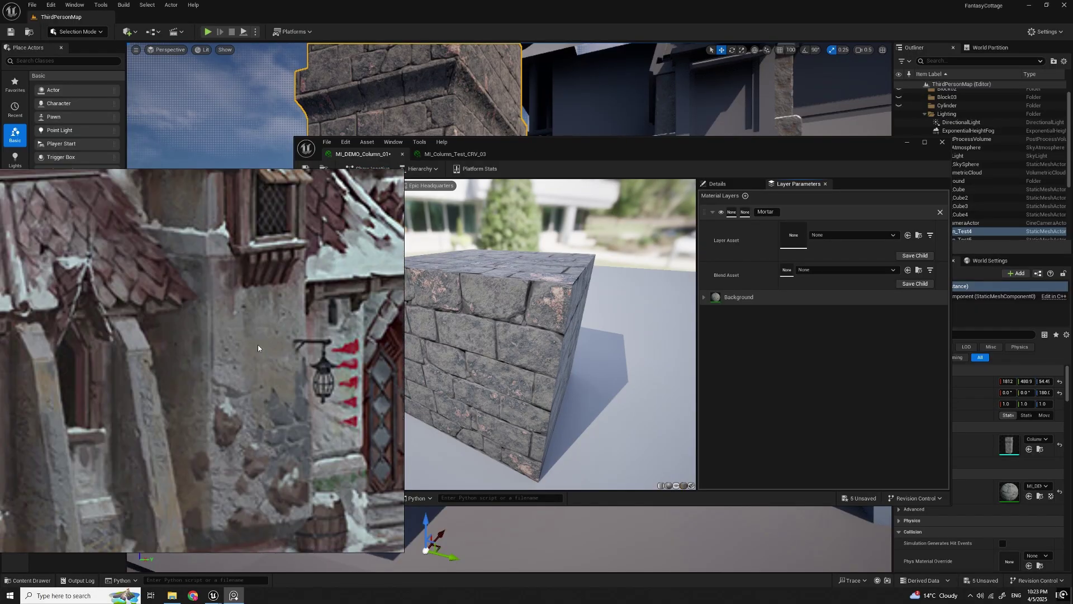
scroll(275, 374, "down", 8)
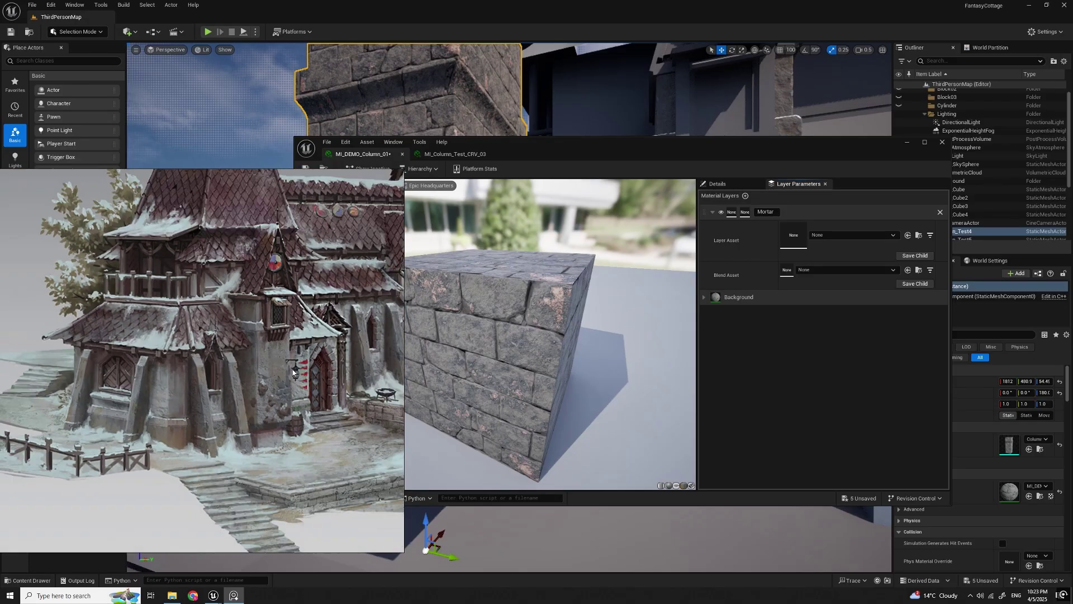
Step: Return to the castle photo on the reference board and examine the peeling plaster on the curved wall up close
middle_click_drag(391, 280, 192, 384)
scroll(241, 361, "down", 5)
scroll(270, 346, "down", 5)
scroll(282, 328, "up", 5)
middle_click_drag(351, 313, 223, 354)
scroll(311, 334, "up", 5)
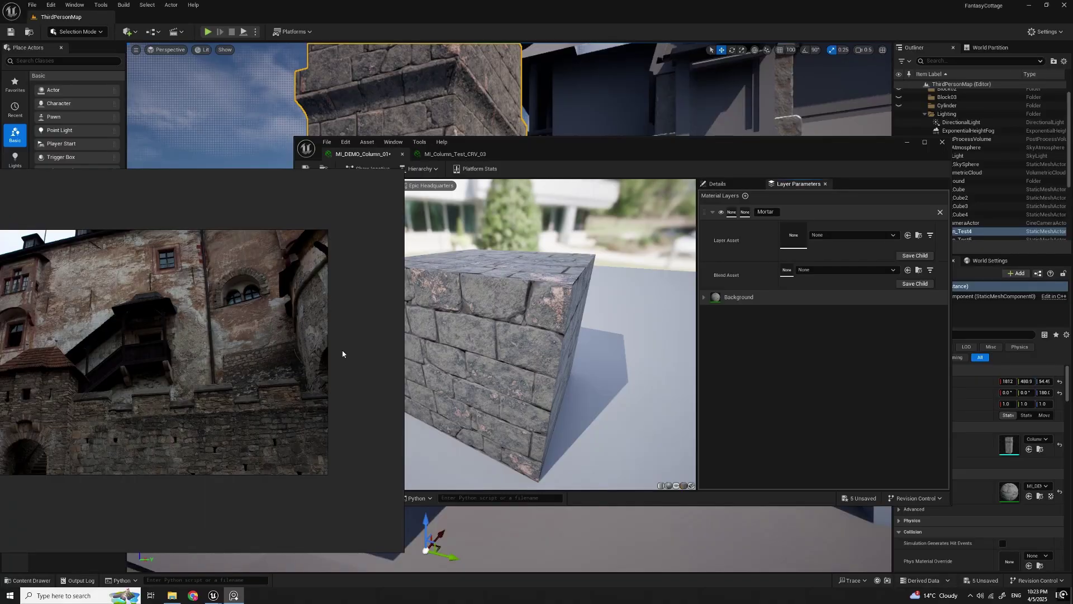
scroll(315, 344, "up", 10)
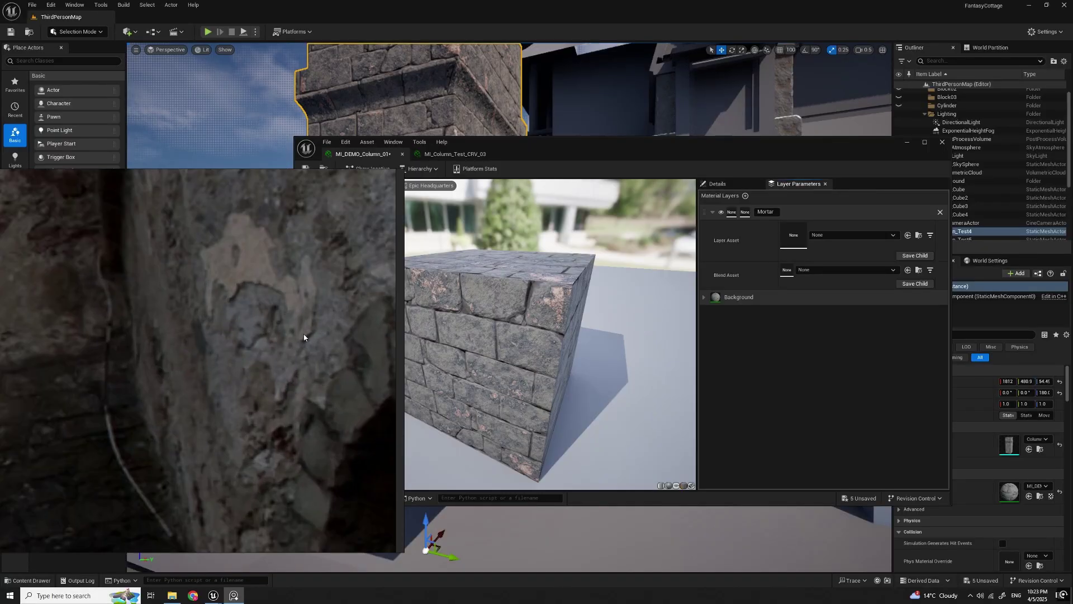
Step: Examine the flaking plaster patches and exposed stones along the curved wall in the castle reference photo up close
middle_click_drag(278, 403, 295, 401)
scroll(349, 379, "up", 3)
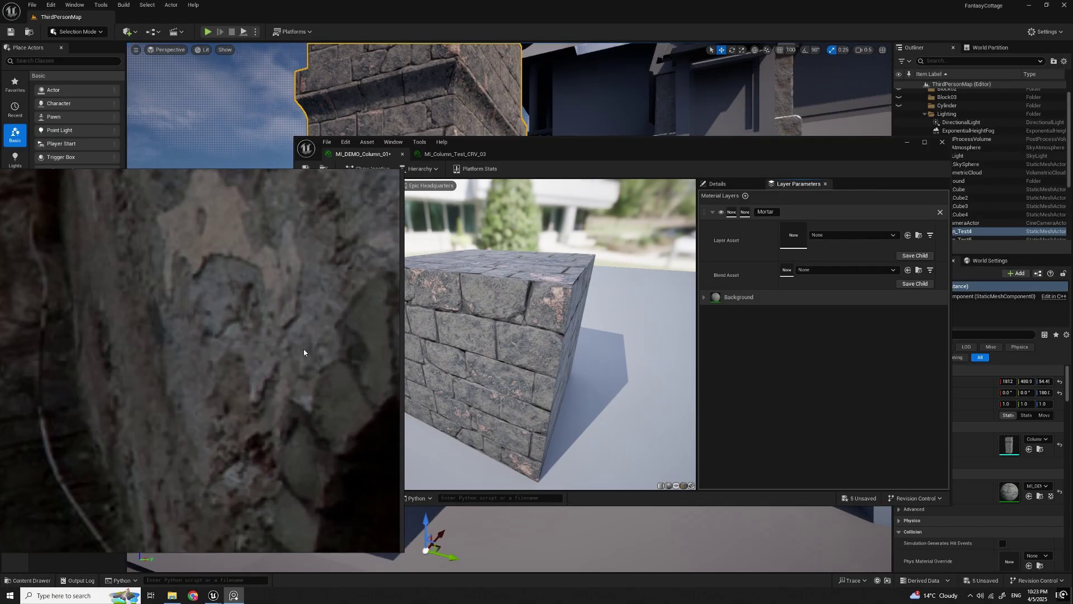
mouse_move(329, 389)
middle_mouse_down()
mouse_move(343, 356)
mouse_move(327, 375)
middle_mouse_up()
scroll(310, 410, "down", 4)
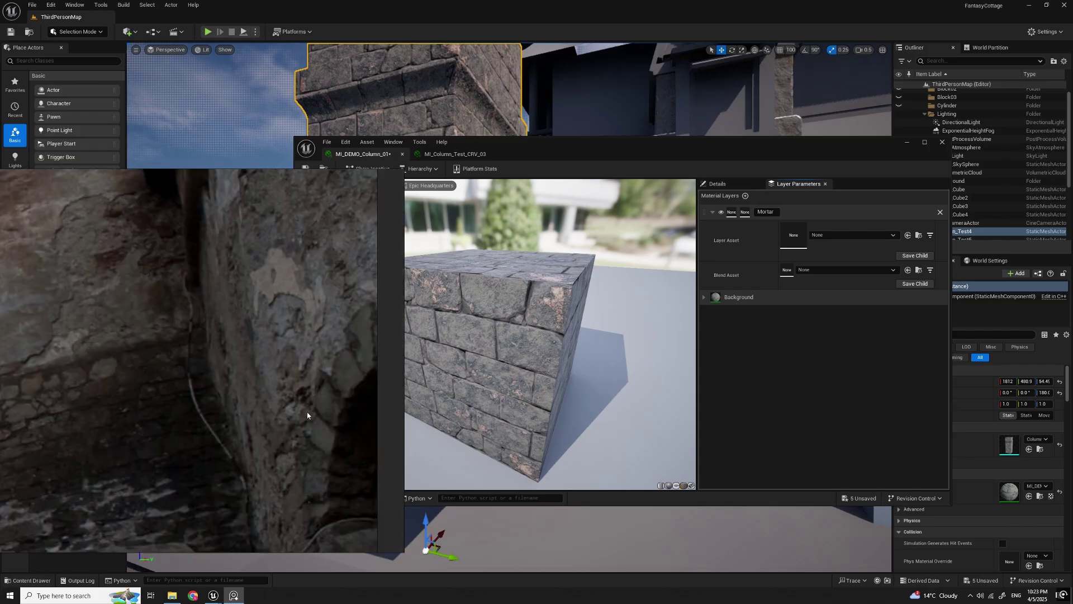
middle_click_drag(308, 409, 307, 386)
scroll(285, 449, "up", 4)
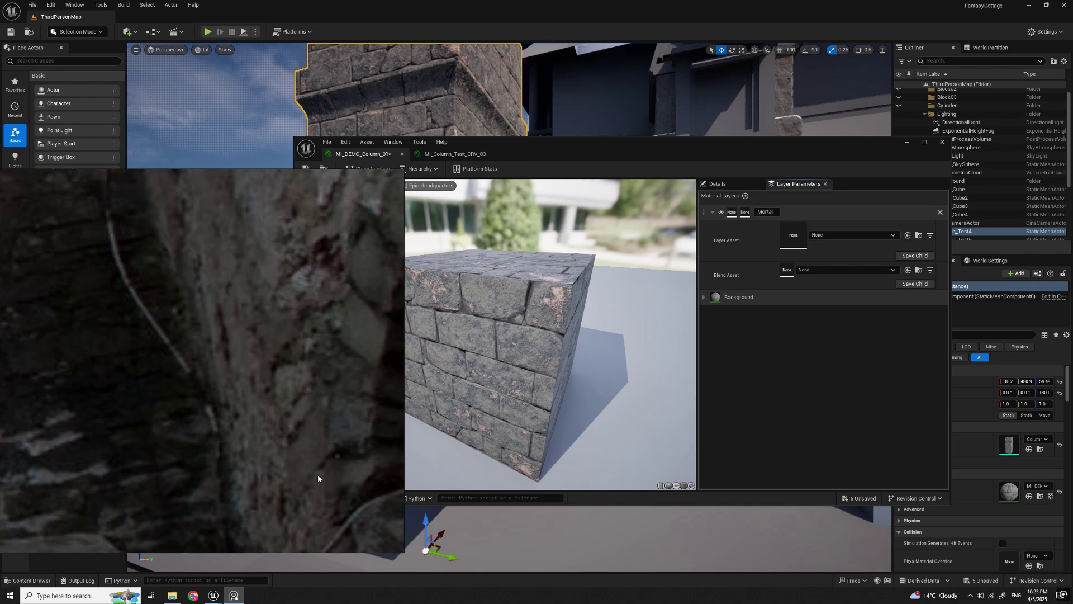
scroll(306, 485, "down", 4)
scroll(330, 366, "up", 2)
left_click_drag(334, 360, 315, 419)
scroll(311, 386, "up", 2)
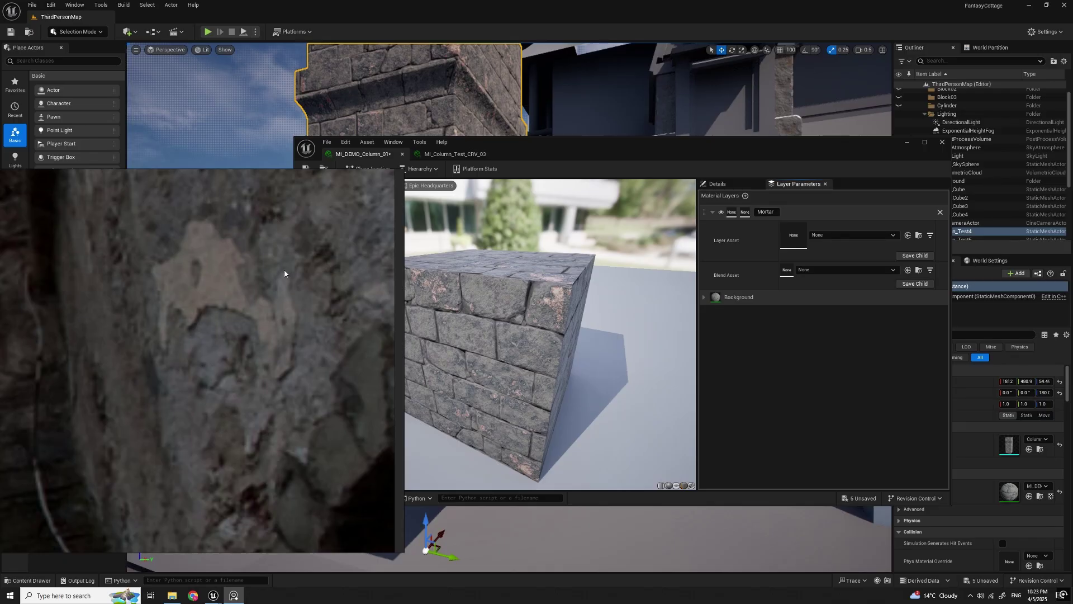
Step: Examine the cracked plaster and bare stonework on the adjoining wall in the castle photo, and move the reference board out of the way
scroll(250, 335, "down", 3)
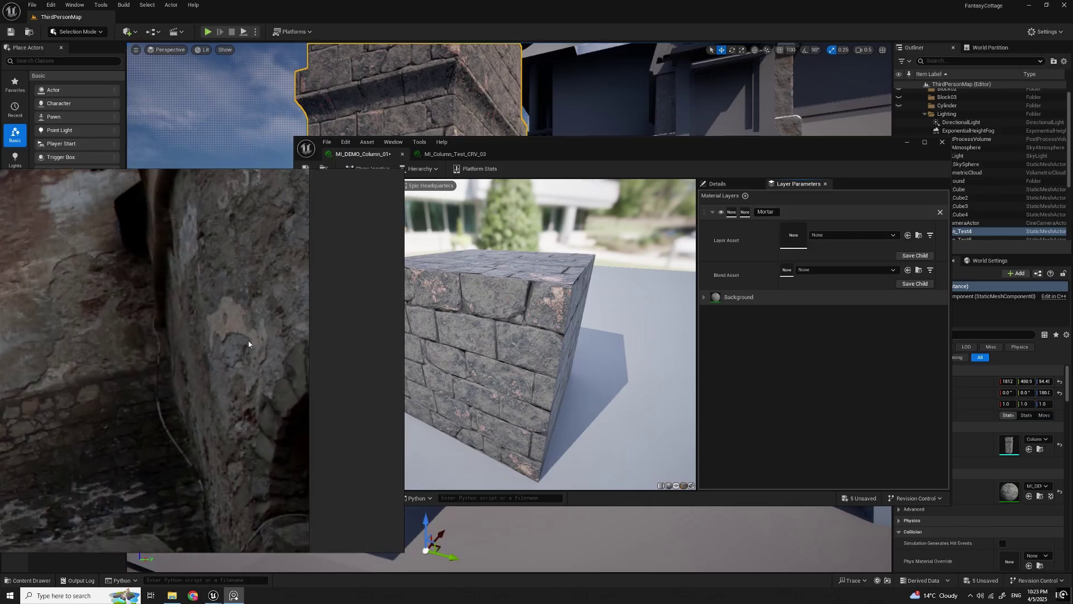
scroll(160, 365, "up", 4)
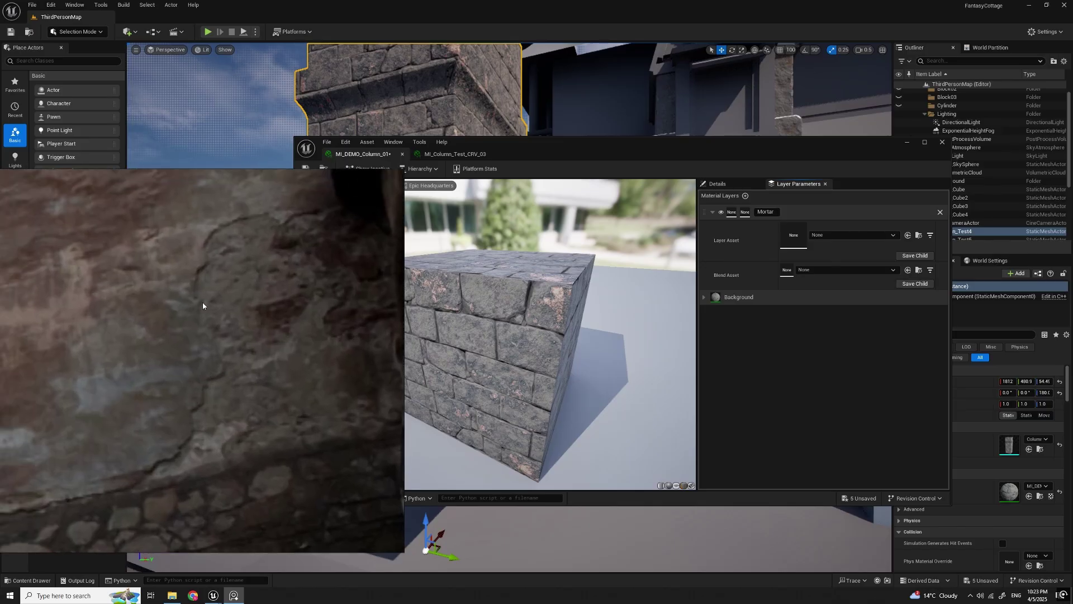
scroll(268, 369, "down", 5)
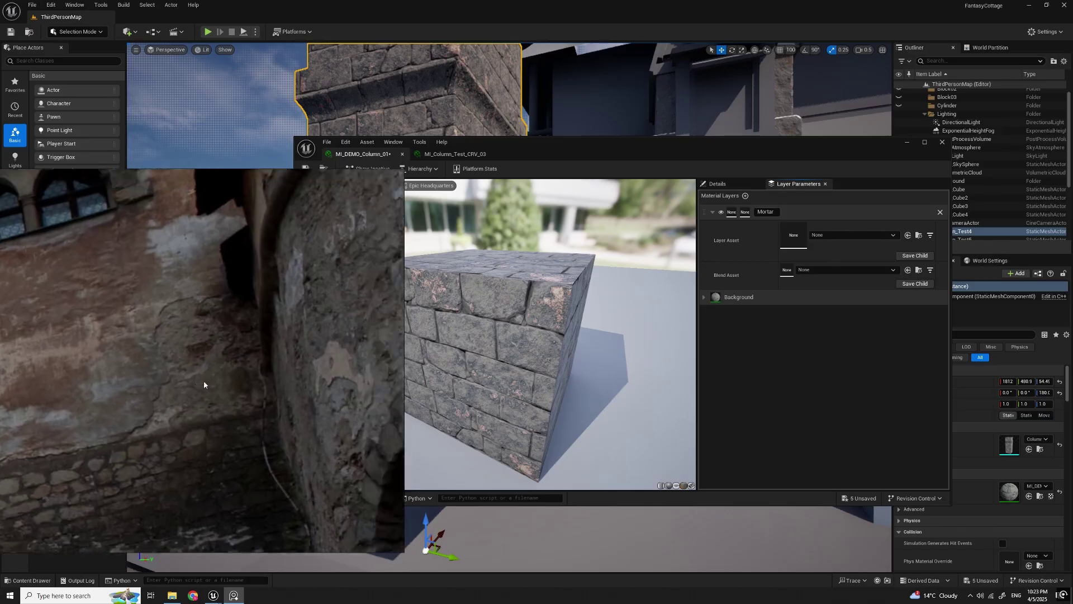
scroll(233, 378, "down", 1)
middle_click_drag(241, 371, 264, 362)
right_click_drag(315, 382, 1072, 247)
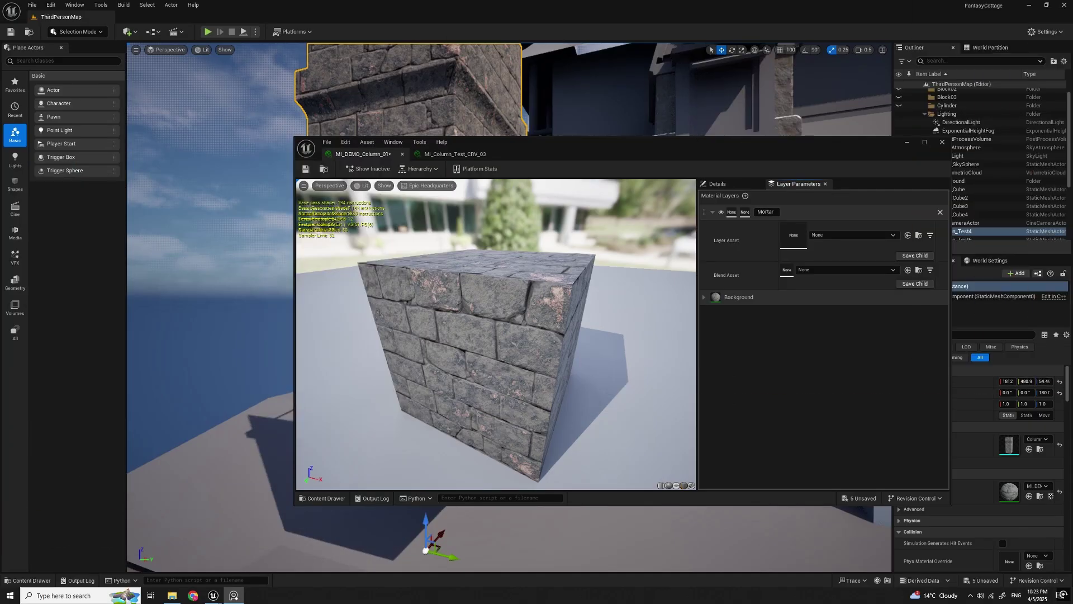
Step: Shrink the material editor window and reposition it so the columns in the level can be compared
left_click_drag(561, 319, 526, 319)
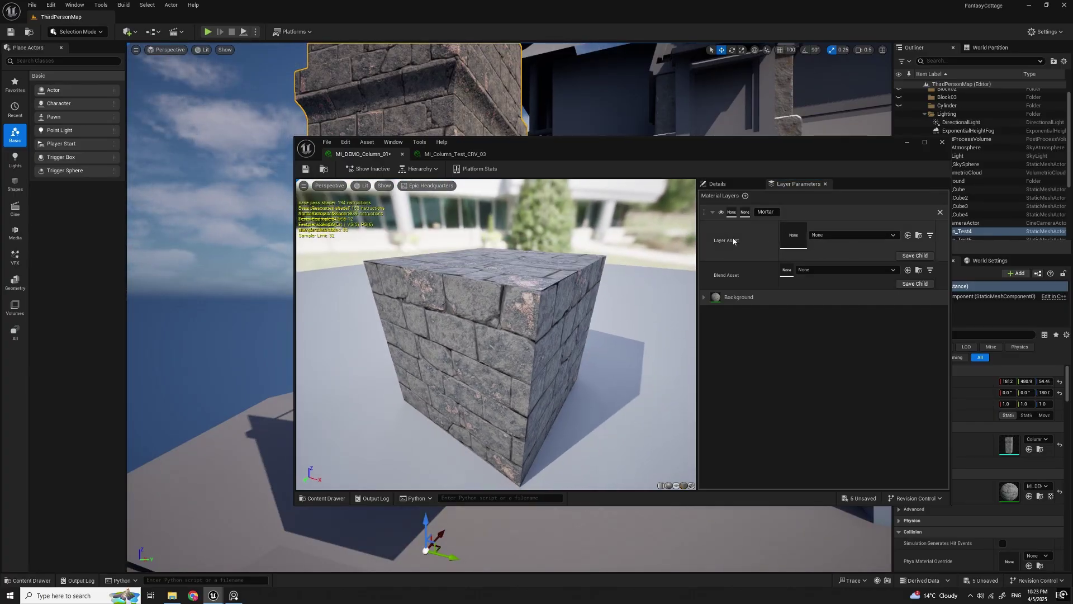
left_click_drag(731, 150, 715, 191)
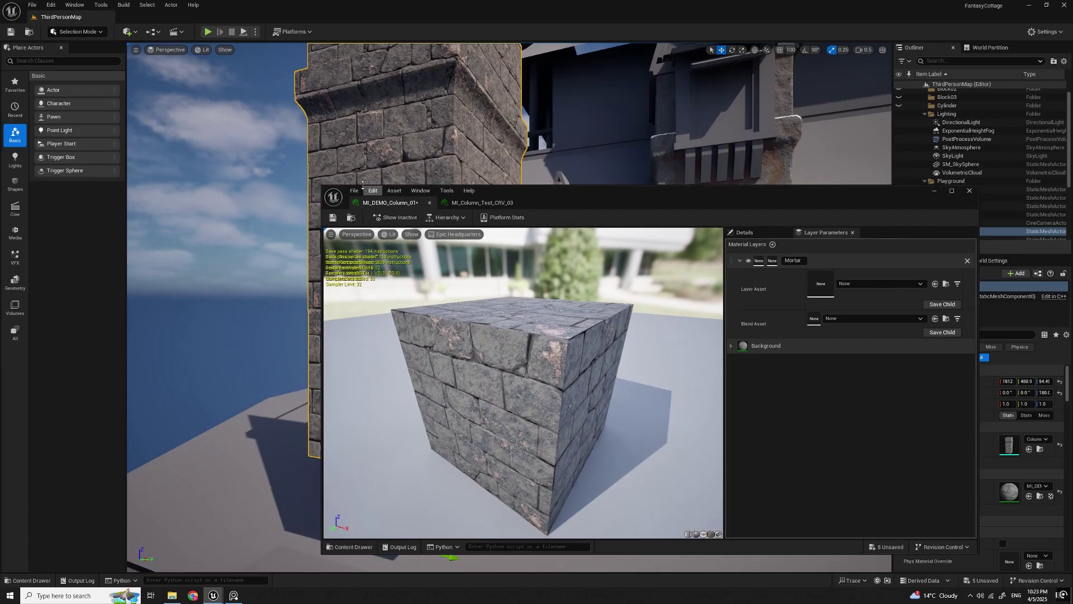
left_click_drag(319, 185, 505, 202)
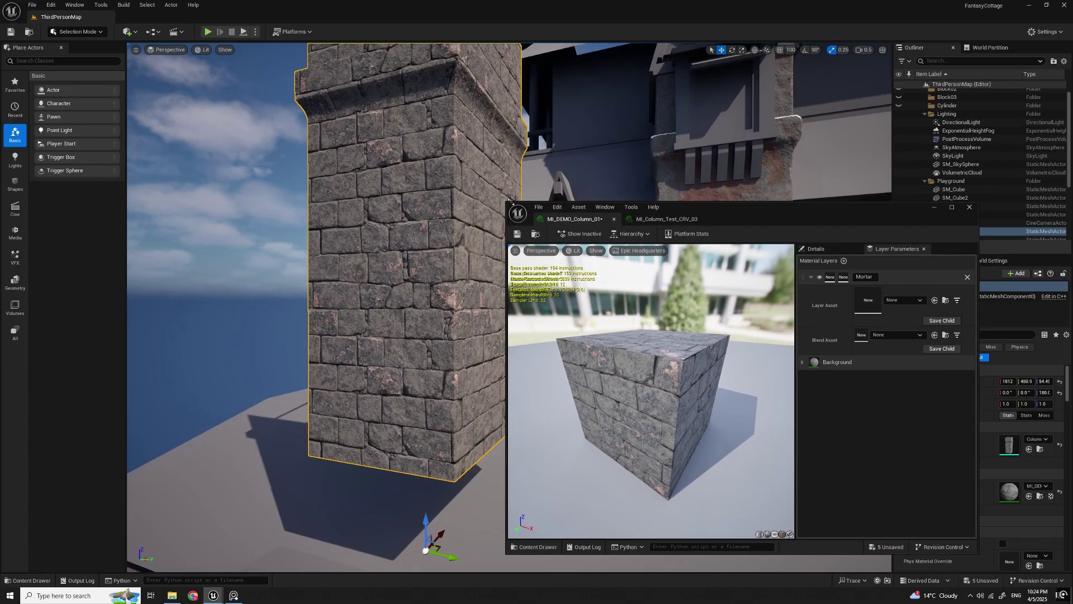
left_click_drag(790, 212, 475, 173)
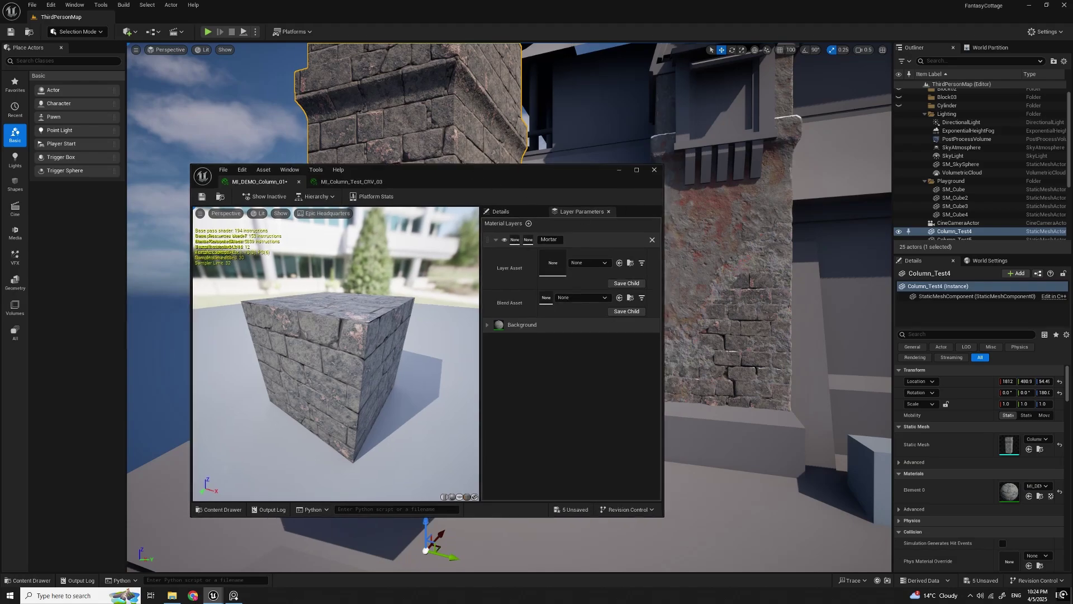
Step: Move the material editor aside, go to the row of material sample cylinders and select the rough mortar cylinder MatCylinder_1024l4
right_click_drag(769, 324, 707, 281)
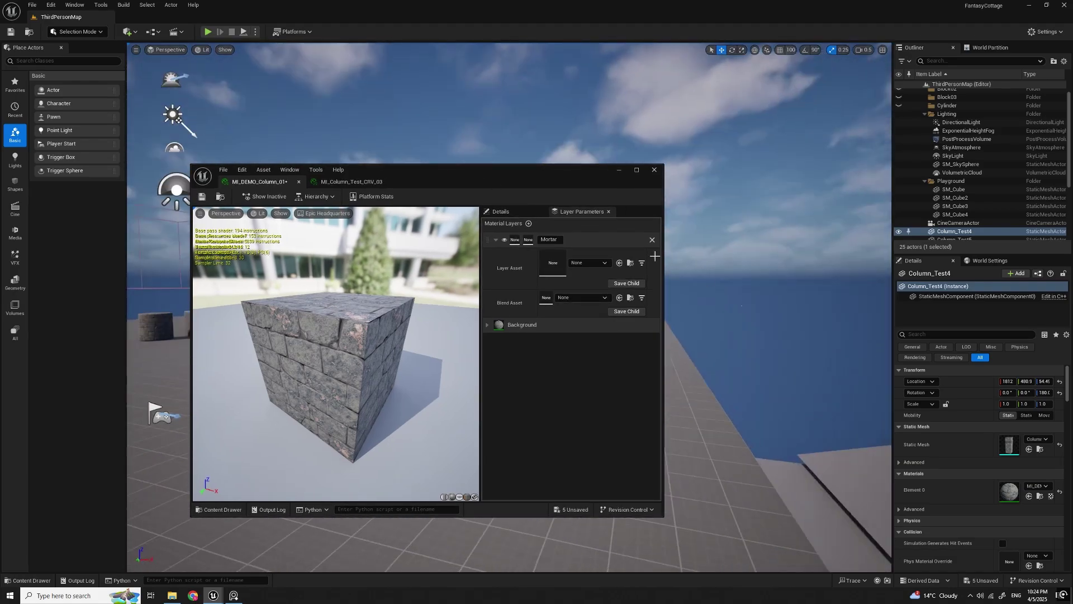
left_click_drag(511, 177, 1072, 148)
right_click_drag(510, 308, 732, 360)
key("w")
key("a")
scroll(476, 289, "up", 4)
key("w")
scroll(533, 308, "up", 1)
key("a")
left_click(462, 307)
key("w")
right_click_drag(463, 308, 467, 259)
key("s")
key("s")
key("d")
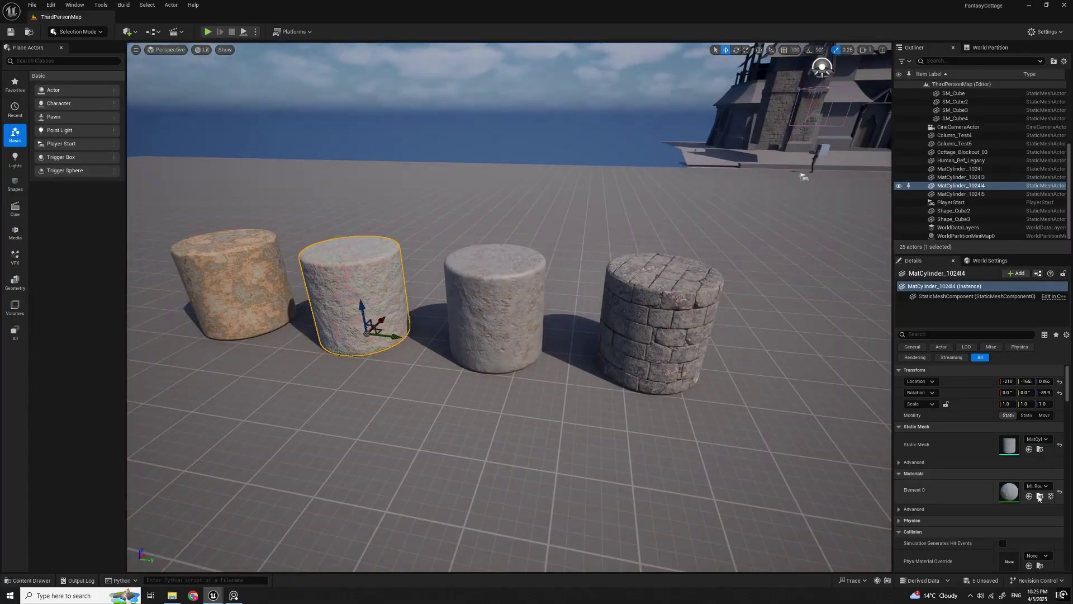
Step: Locate the cylinder's material in the Content Browser, open MI_RoughMortar1 and locate its PRIME_Mortar_01 layer asset
left_click(1039, 497)
left_click_drag(769, 145, 754, 188)
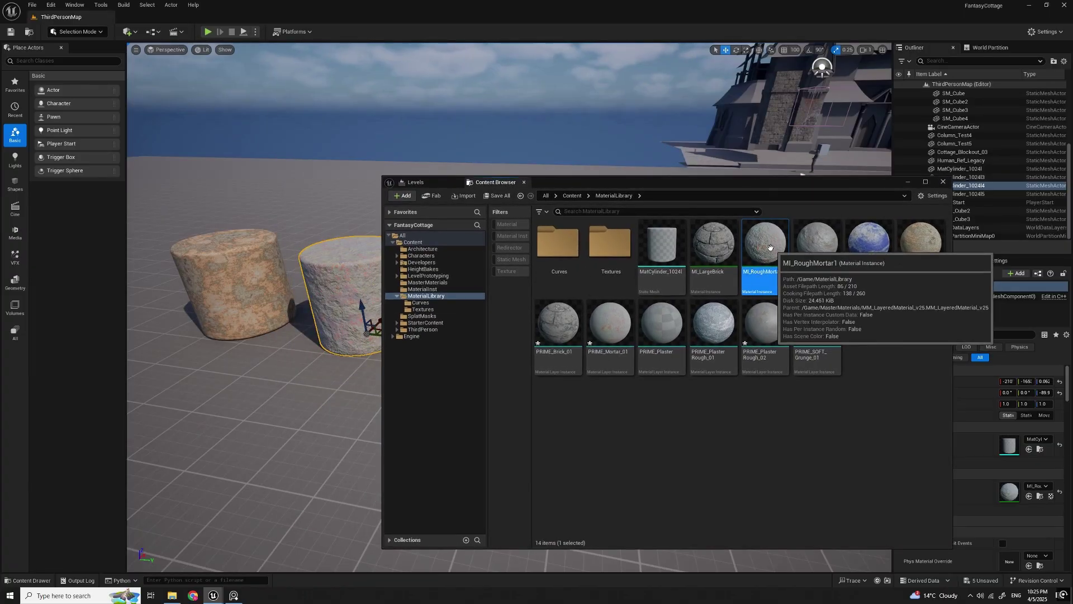
double_click(765, 246)
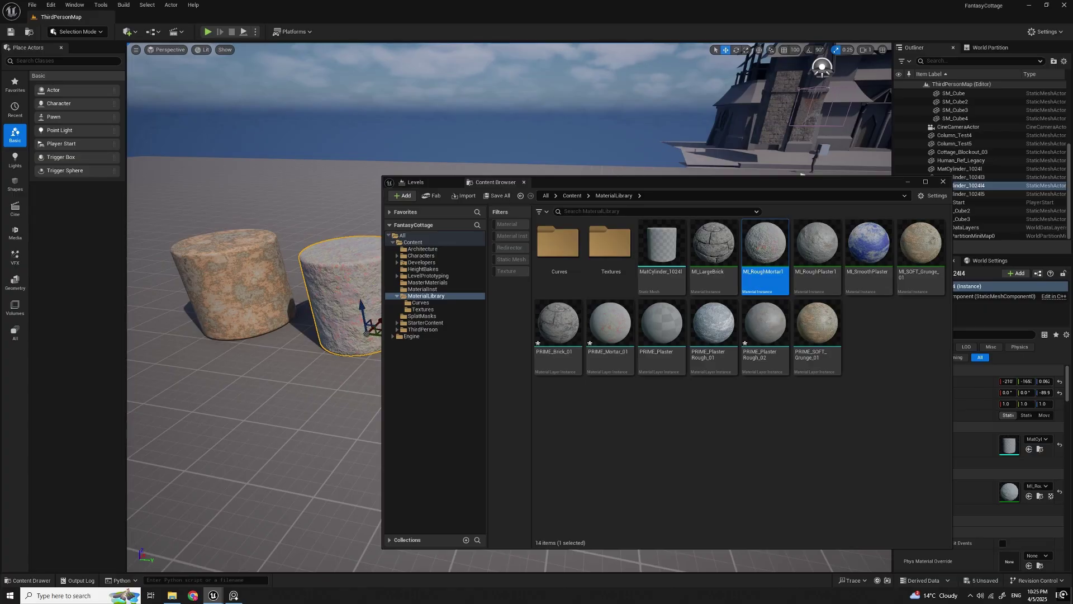
left_click(849, 172)
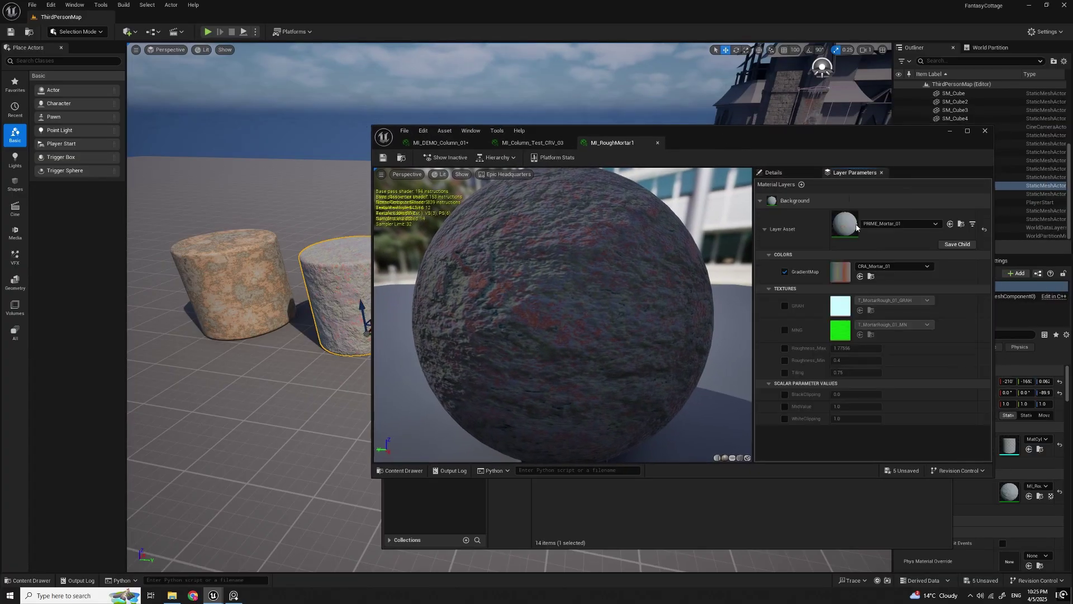
left_click(961, 224)
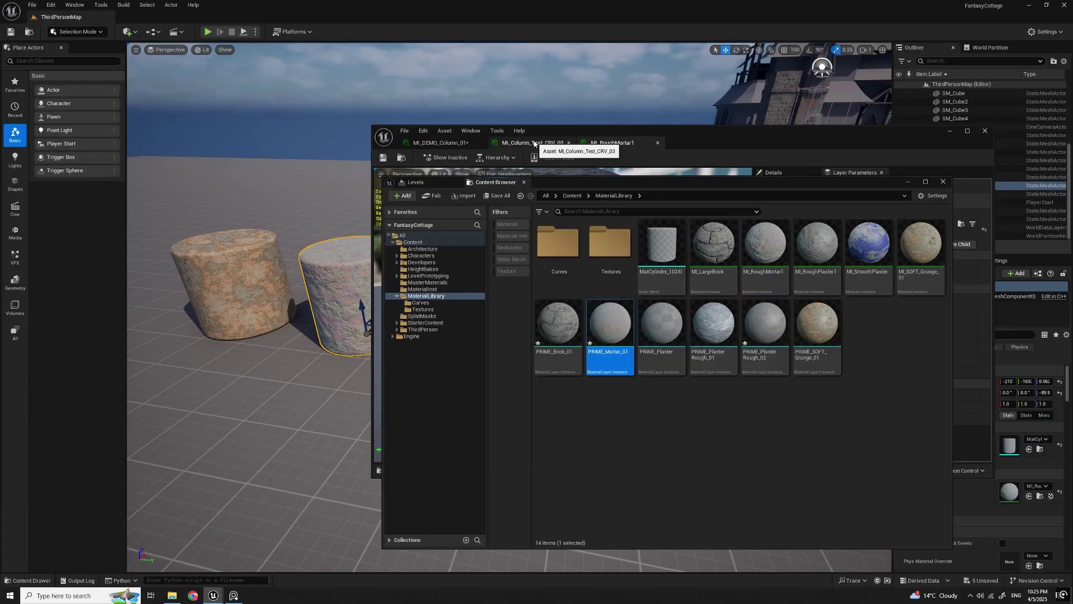
Step: Return to MI_DEMO_Column_01 and assign PRIME_Mortar_01 as the Mortar layer's layer asset
left_click(525, 144)
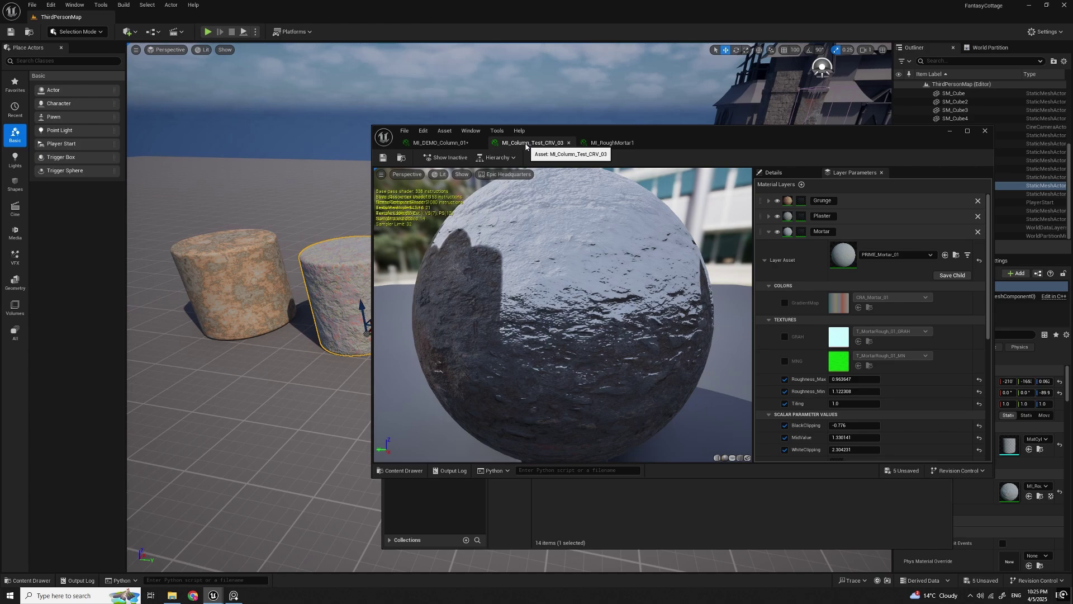
left_click(440, 143)
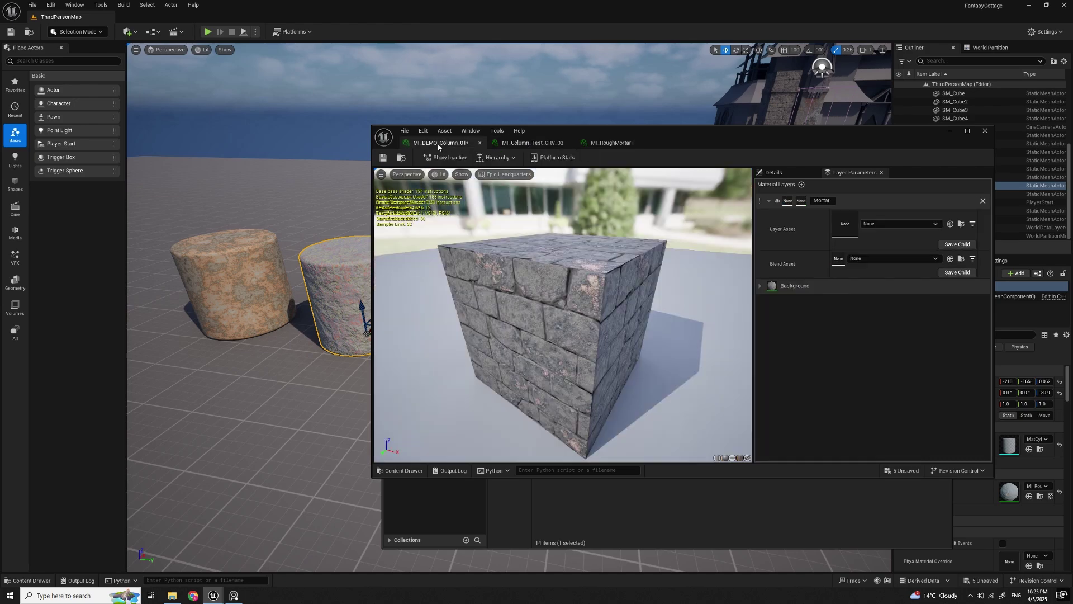
left_click(950, 224)
Step: Clear the windows aside, return to the test columns in the level and examine the mortar surface beside the finished plaster column
left_click_drag(698, 278, 726, 310)
left_click_drag(753, 137, 1072, 96)
left_click_drag(796, 184, 1072, 134)
key("w")
scroll(630, 365, "up", 1)
right_click_drag(631, 365, 683, 343)
key("Escape")
key("w")
scroll(630, 365, "down", 4)
key("s")
key("w")
key("s")
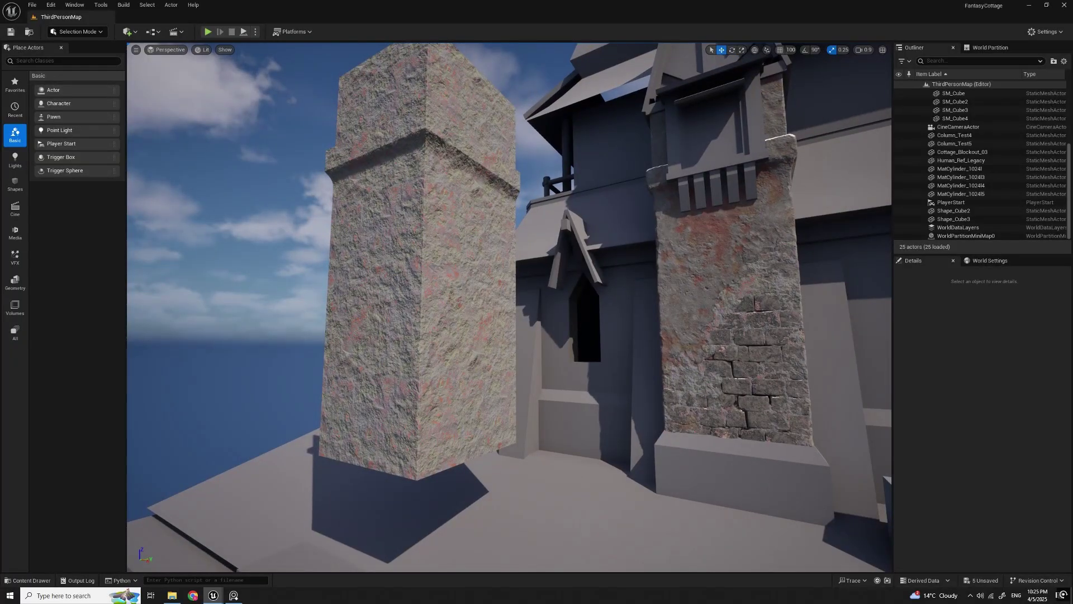
Step: Bring back the material editor, expand the Mortar and Background layers to show their assets, and close MI_RoughMortar1
left_click_drag(1072, 60, 668, 173)
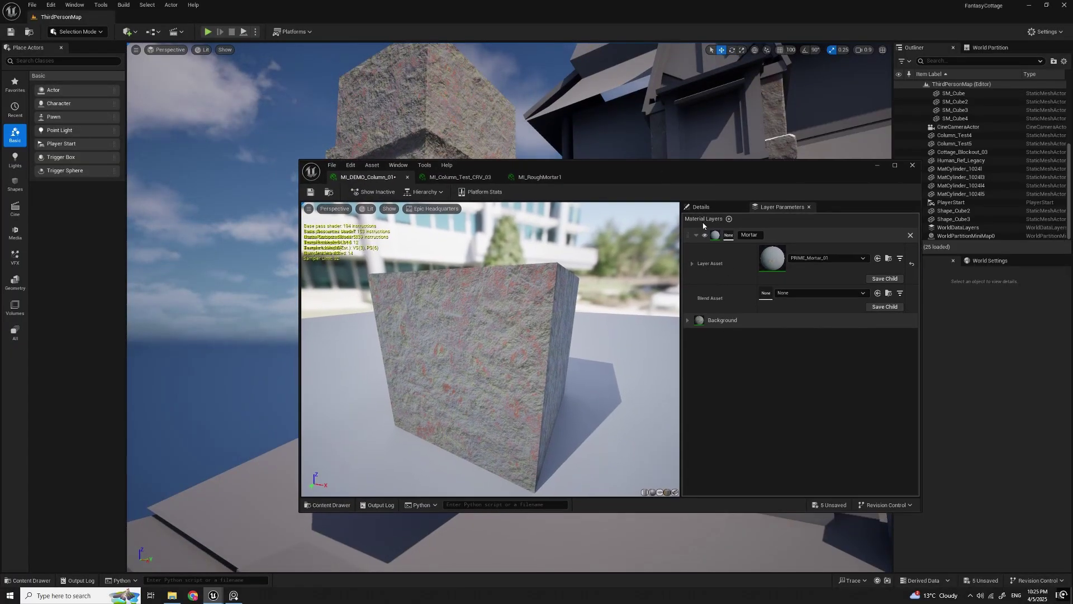
left_click(695, 235)
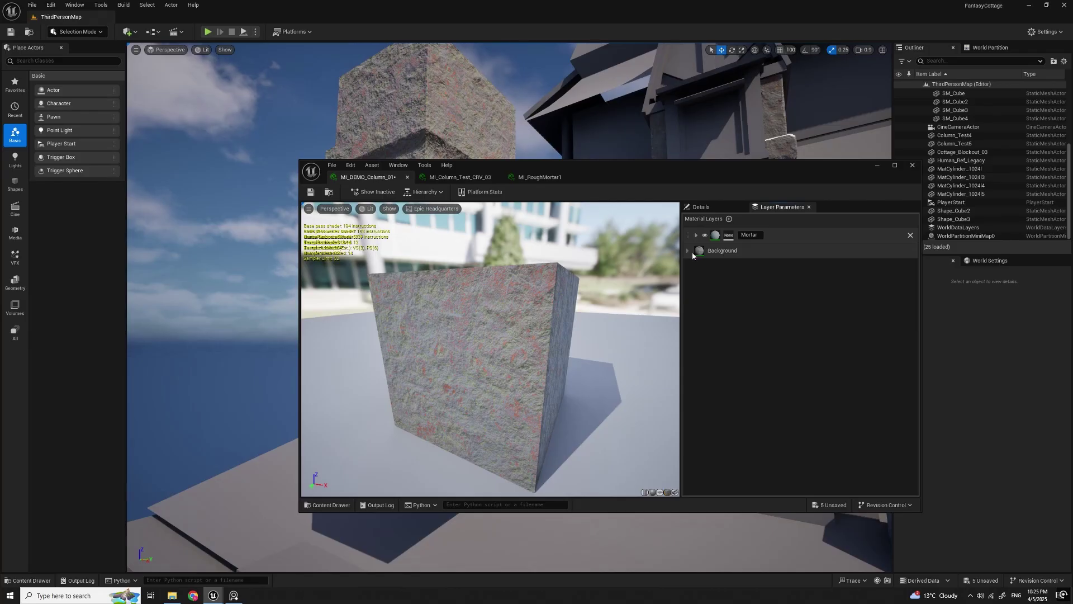
left_click(688, 251)
left_click(692, 279)
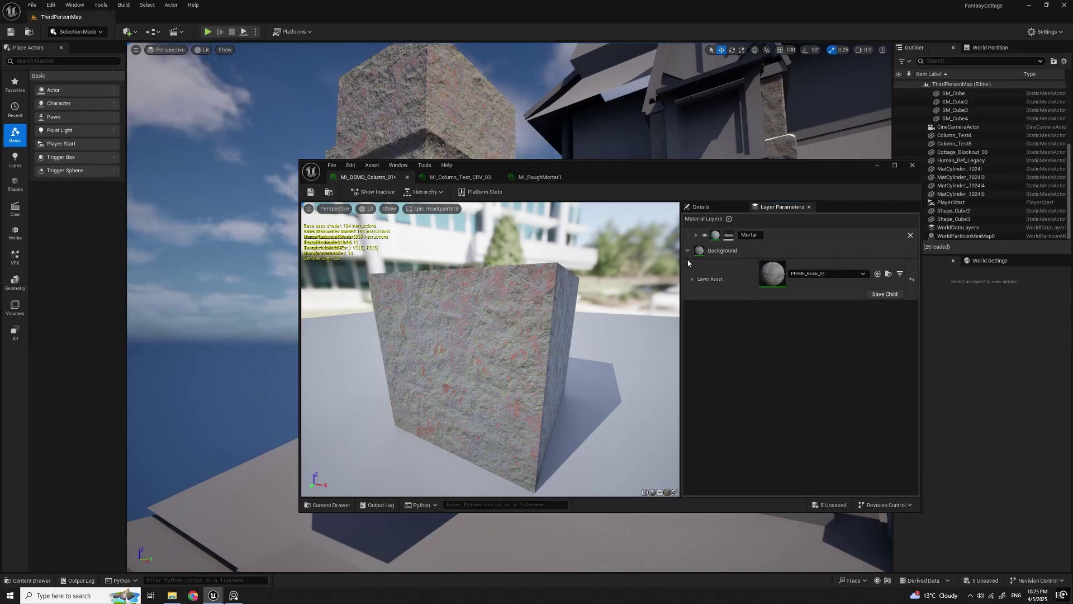
left_click(696, 235)
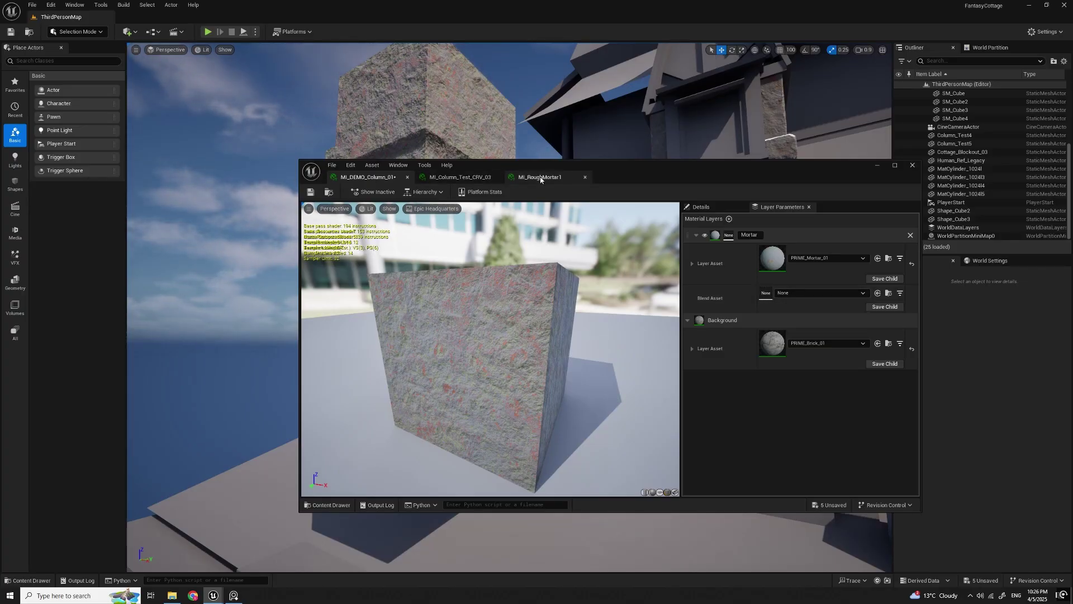
left_click(581, 177)
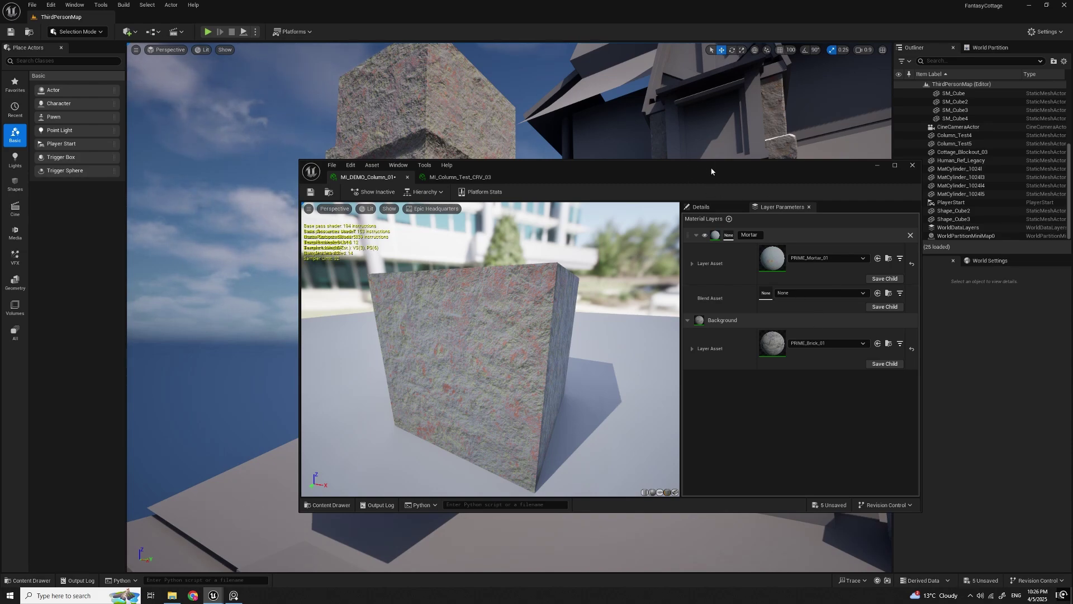
Step: Assign the PaintSplat_01 blend as the Mortar layer's blend asset and expand its blend, opacity, splat and scalar parameter groups
left_click_drag(711, 171, 697, 176)
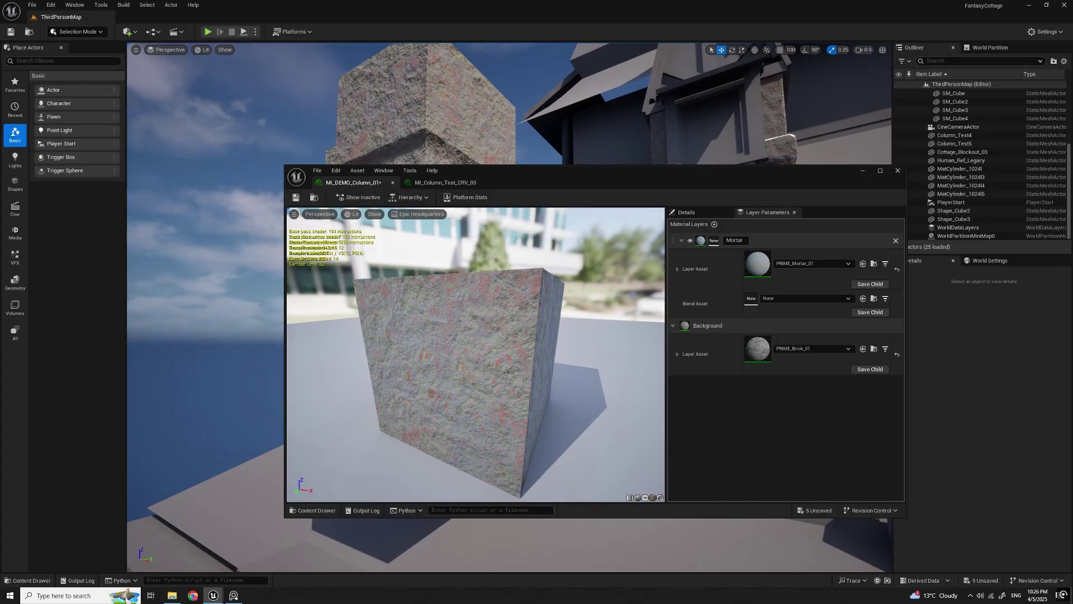
left_click_drag(915, 303, 771, 297)
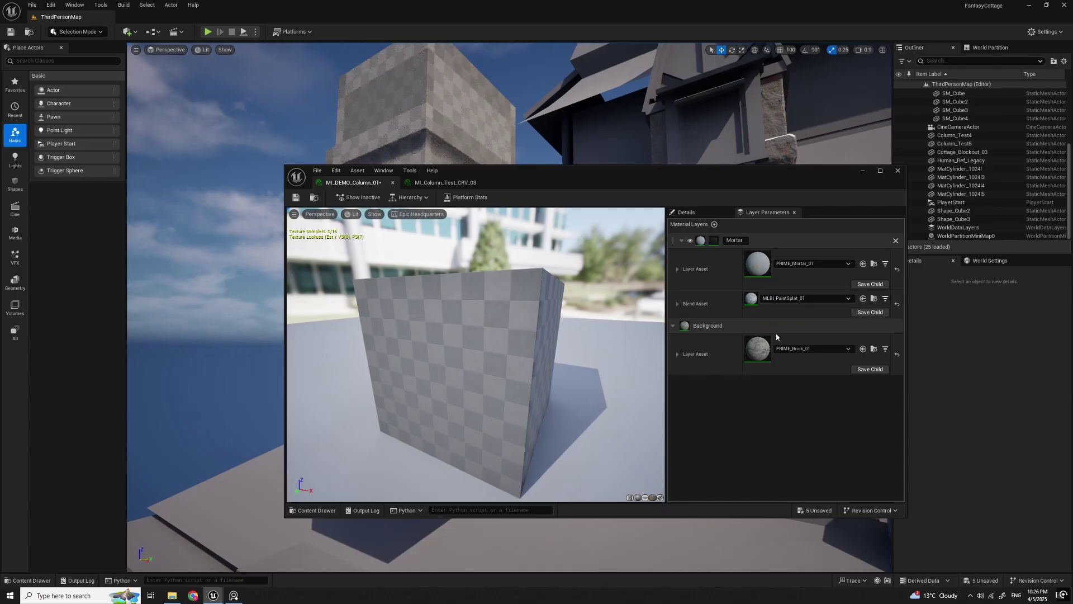
left_click(678, 303)
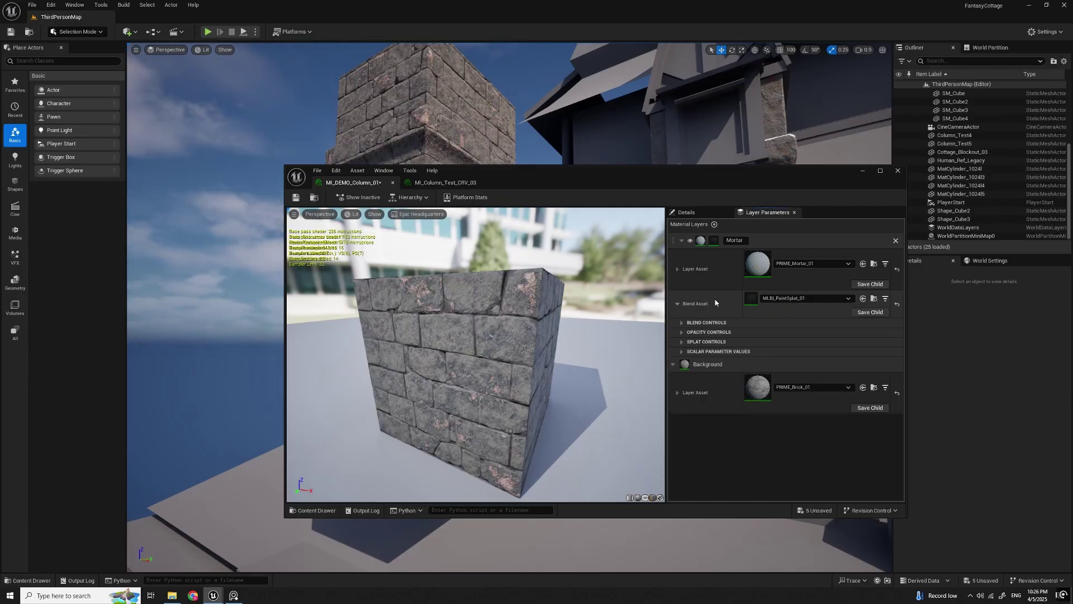
left_click(681, 323)
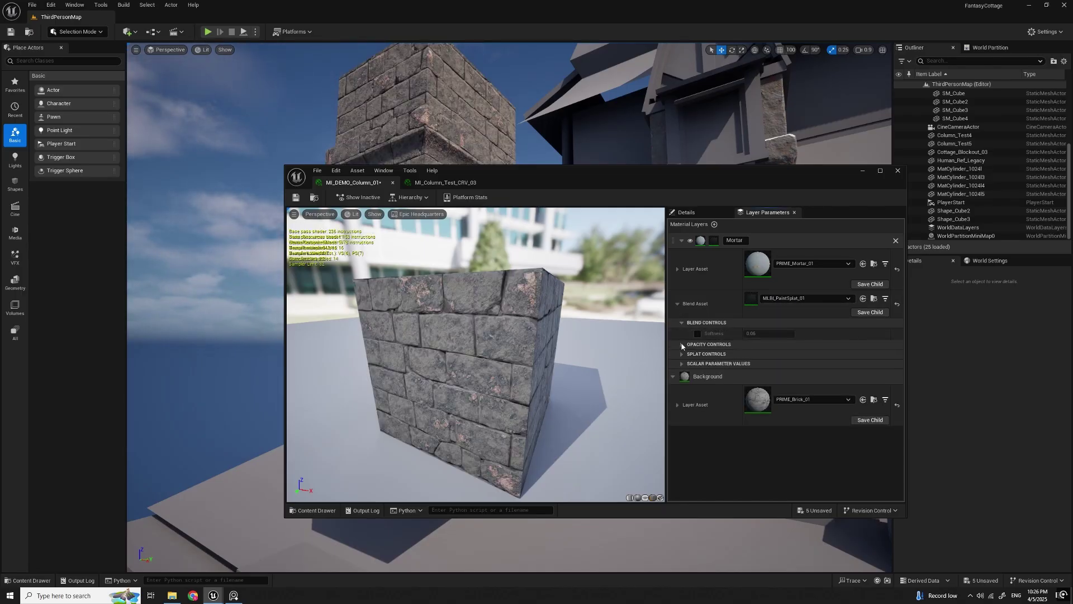
left_click(693, 344)
left_click(682, 415)
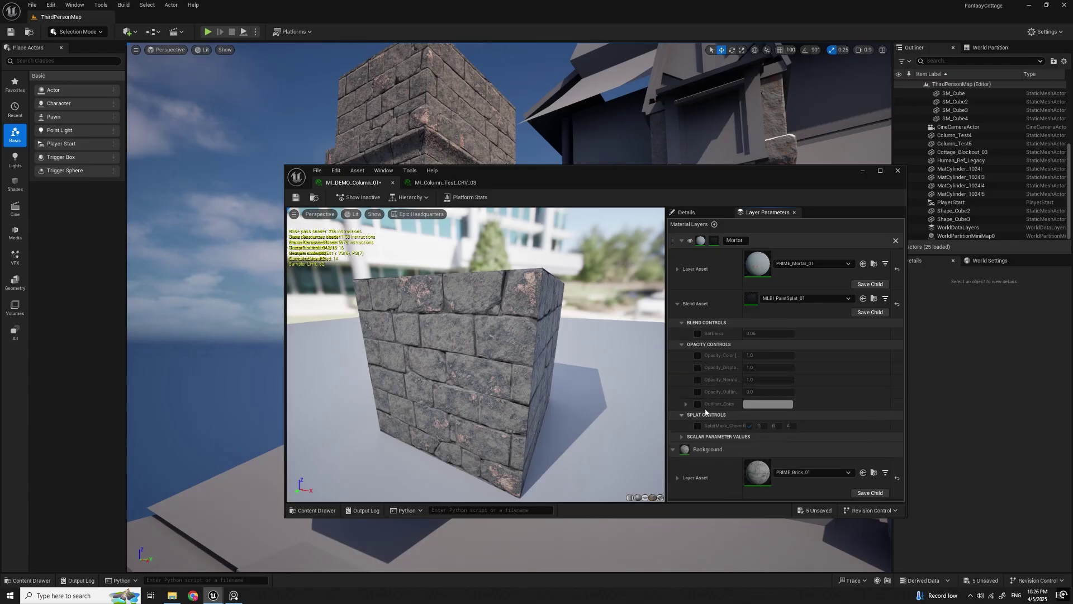
left_click(682, 436)
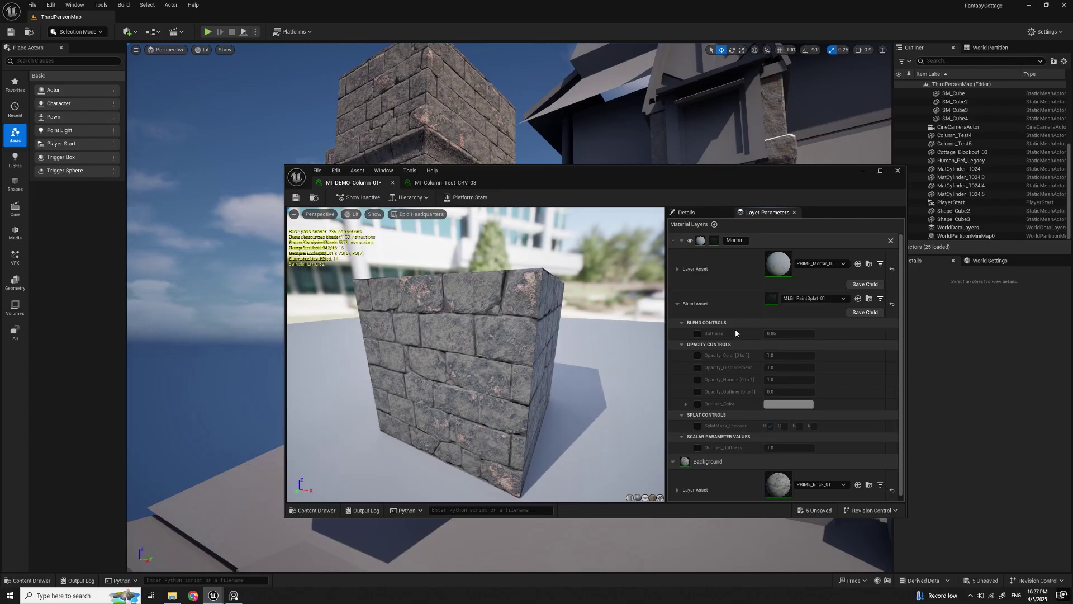
Step: Enable the SplatMask texture override in the details of MI_DEMO_Column_01
left_click(687, 213)
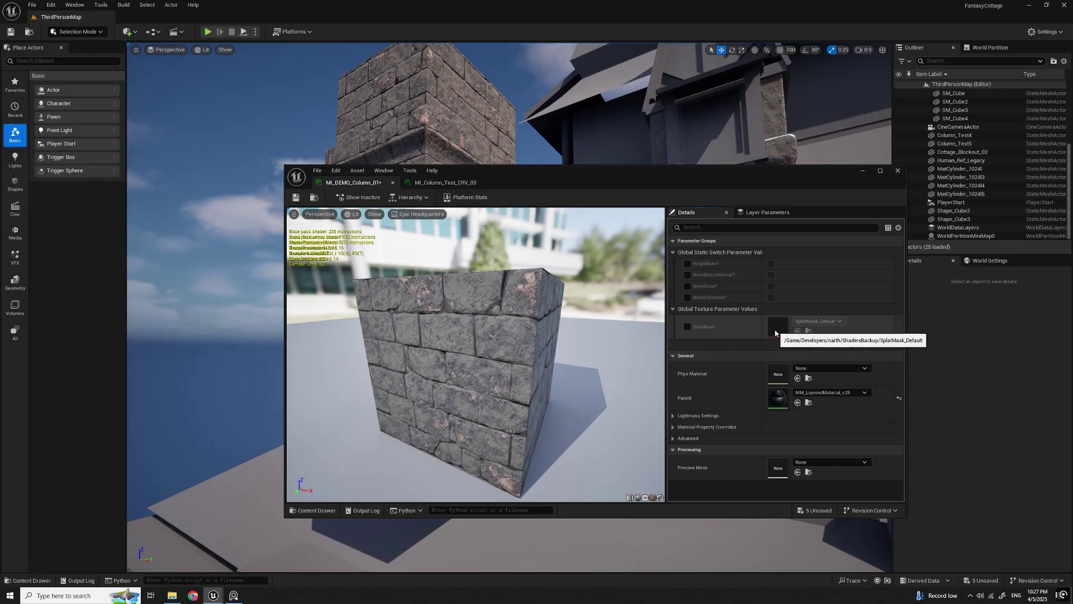
left_click(688, 328)
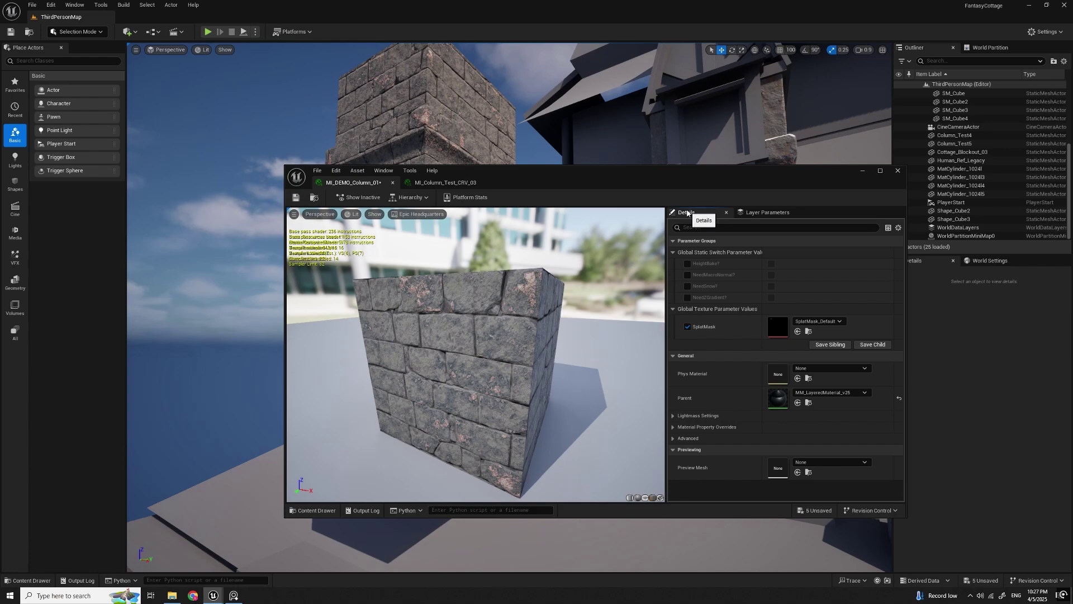
left_click(766, 213)
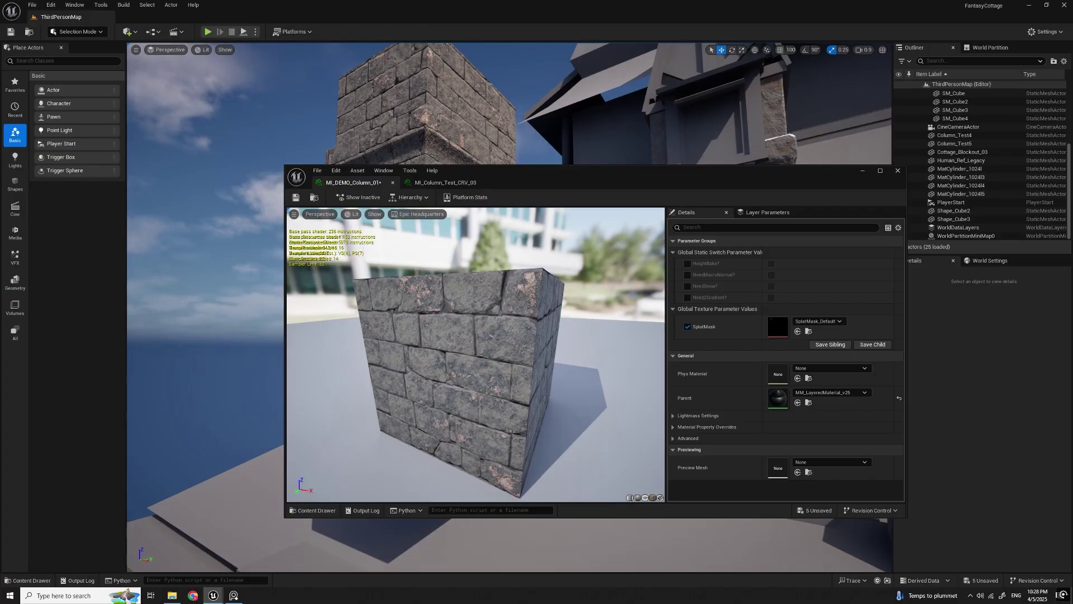
Step: Assign DEMO_SplatMap as the SplatMask texture, then open it and hide its alpha channel to view the colored marks
mouse_move(778, 315)
left_mouse_down()
mouse_move(784, 325)
mouse_move(775, 325)
left_mouse_up()
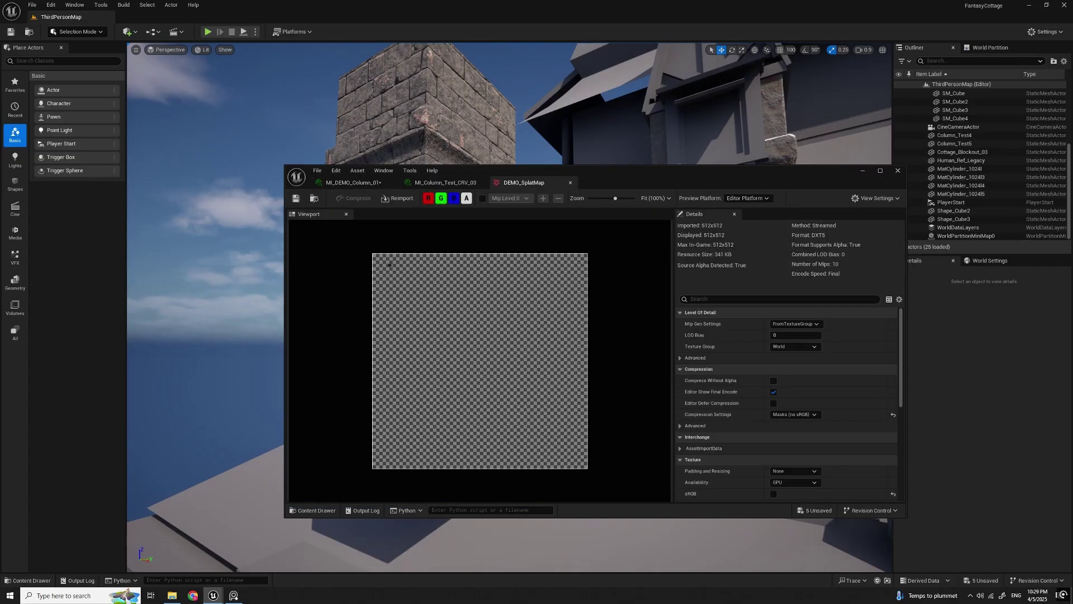
scroll(440, 292, "down", 3)
scroll(444, 292, "up", 3)
left_click(467, 198)
scroll(465, 371, "down", 1)
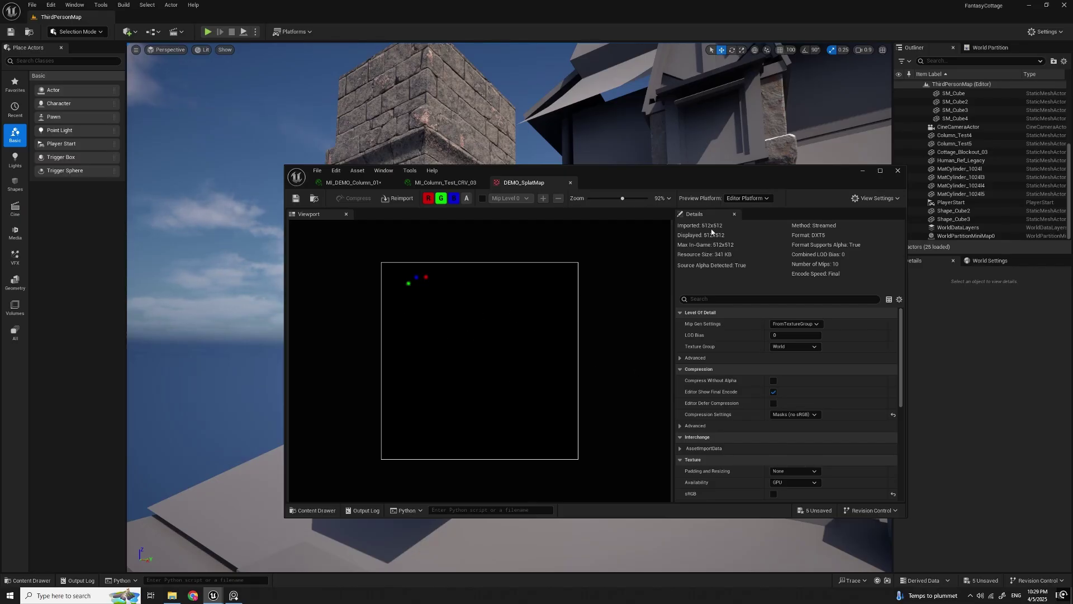
Step: Set the maximum texture size of DEMO_SplatMap to 128, save the texture and close it
left_click_drag(708, 179, 683, 172)
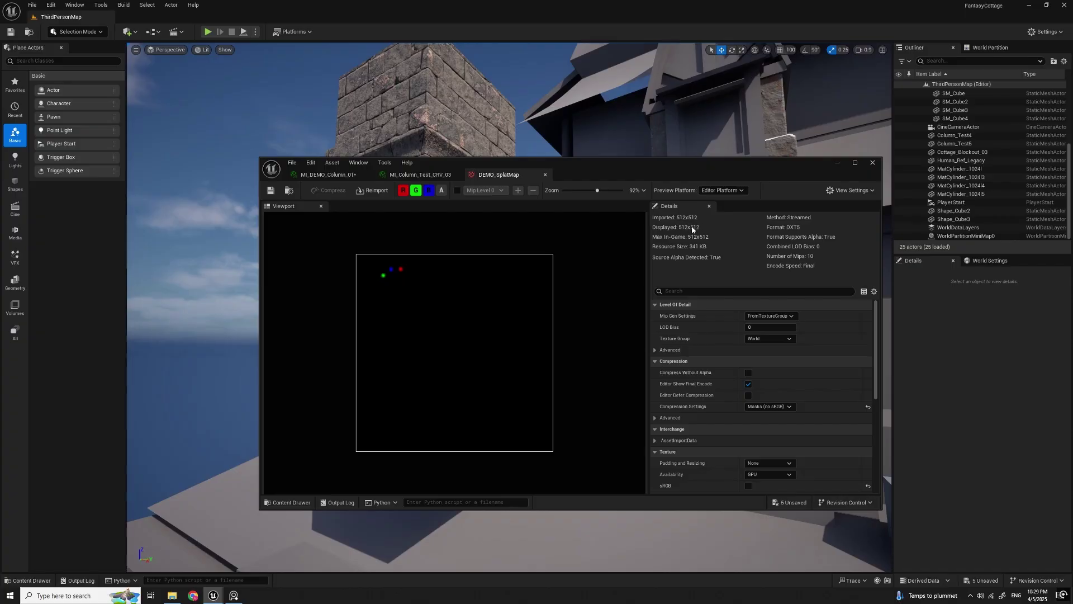
left_click(679, 292)
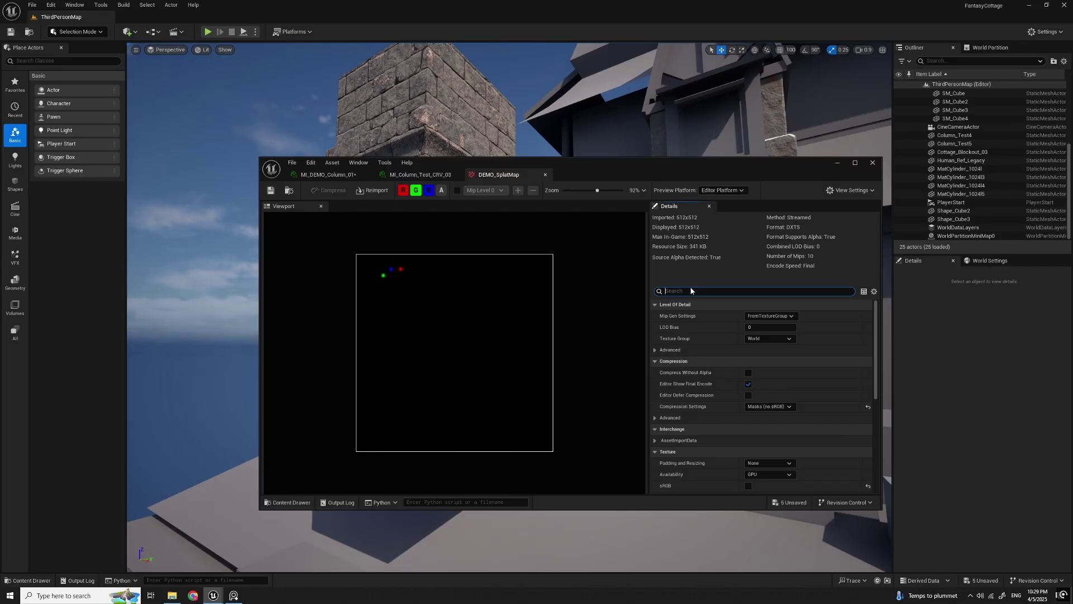
type("max")
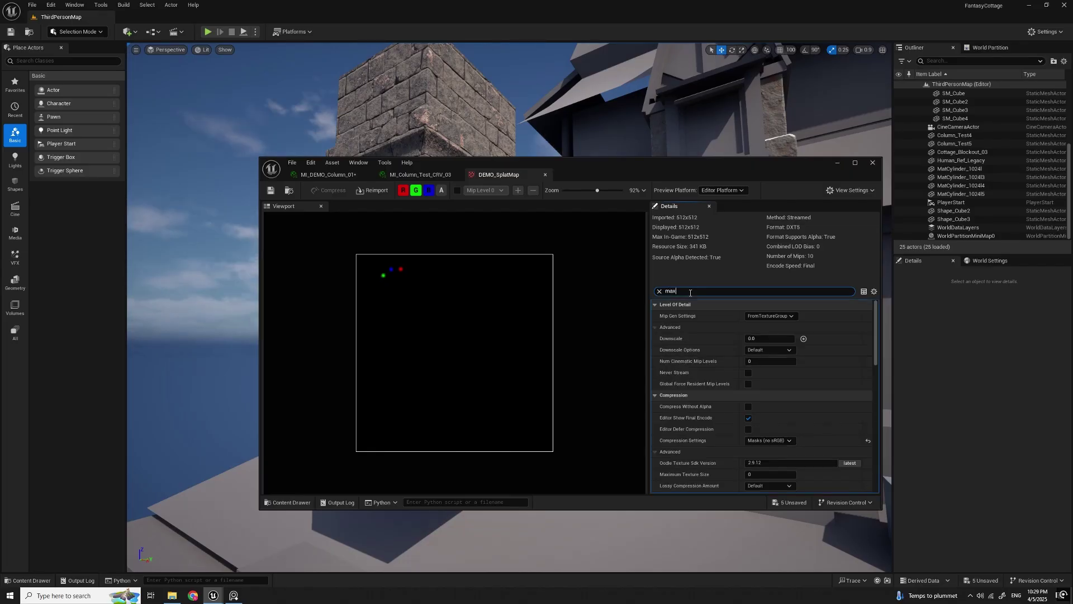
left_click(770, 327)
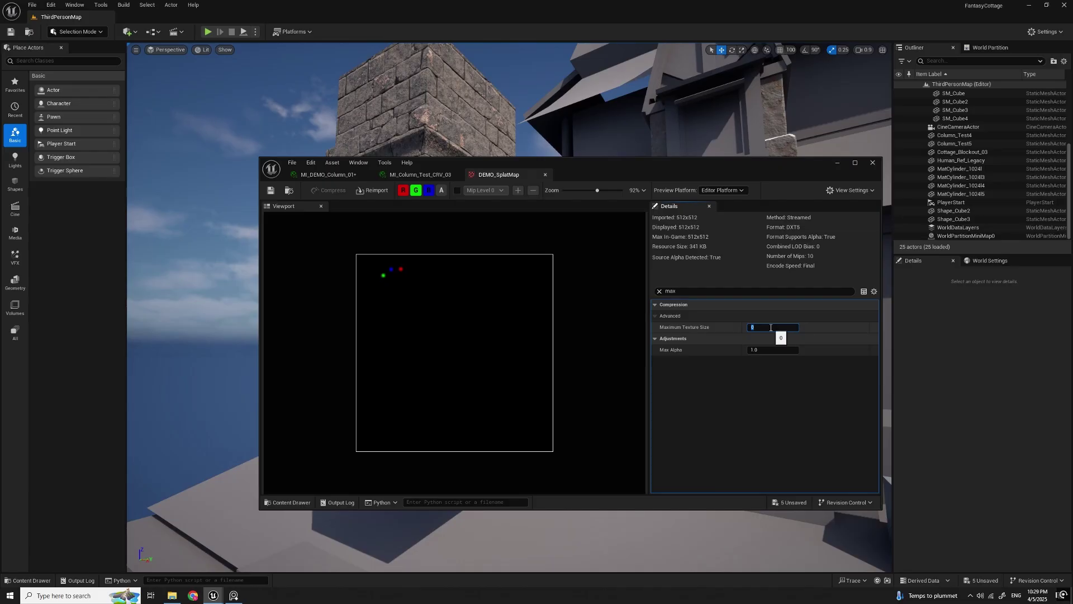
key("Return")
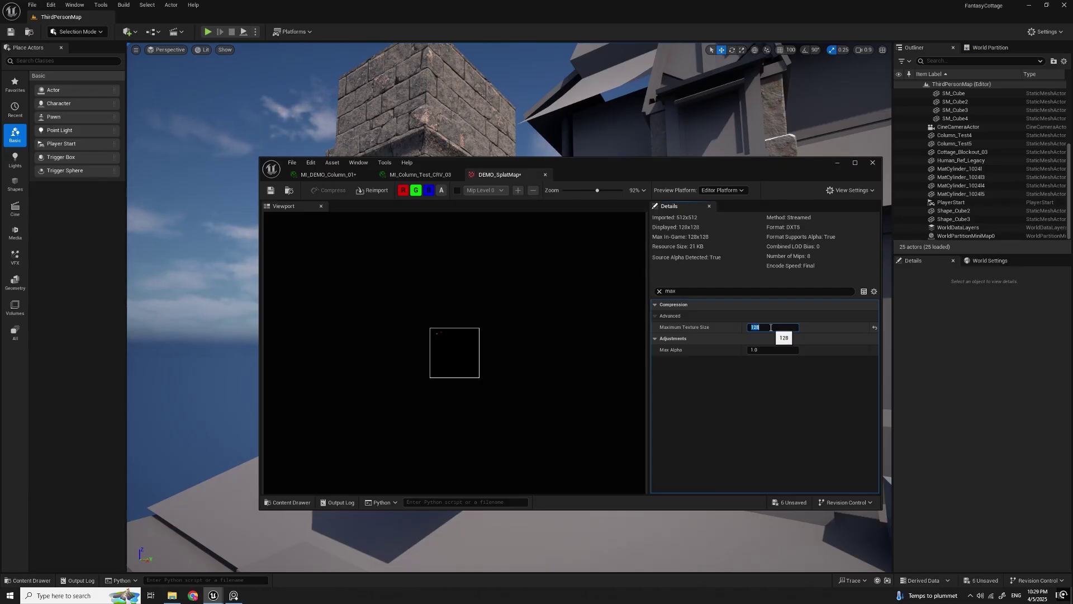
scroll(441, 348, "up", 4)
scroll(449, 339, "up", 1)
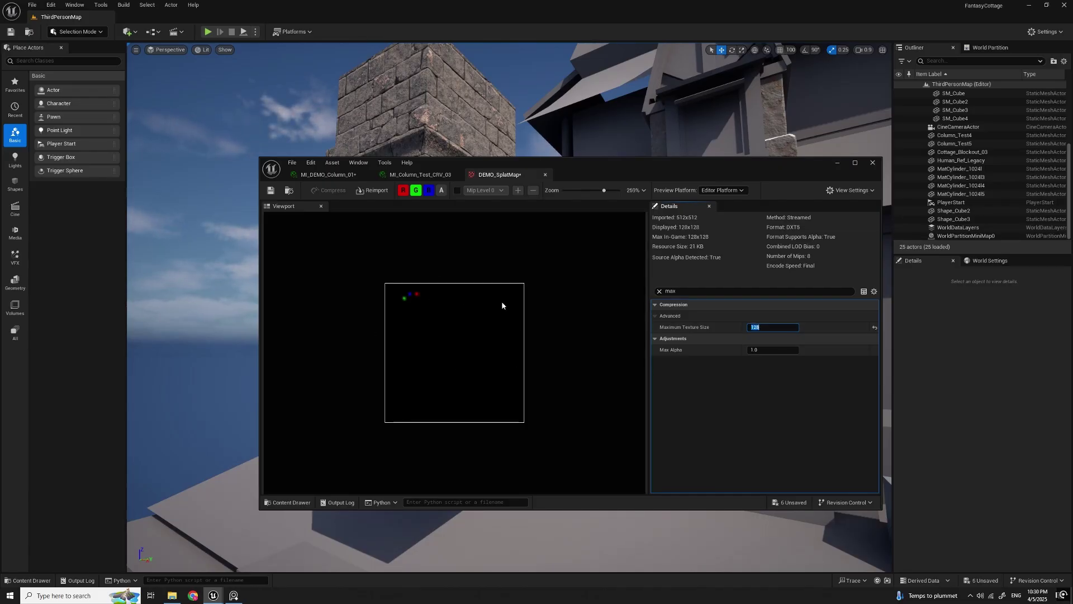
left_click(271, 190)
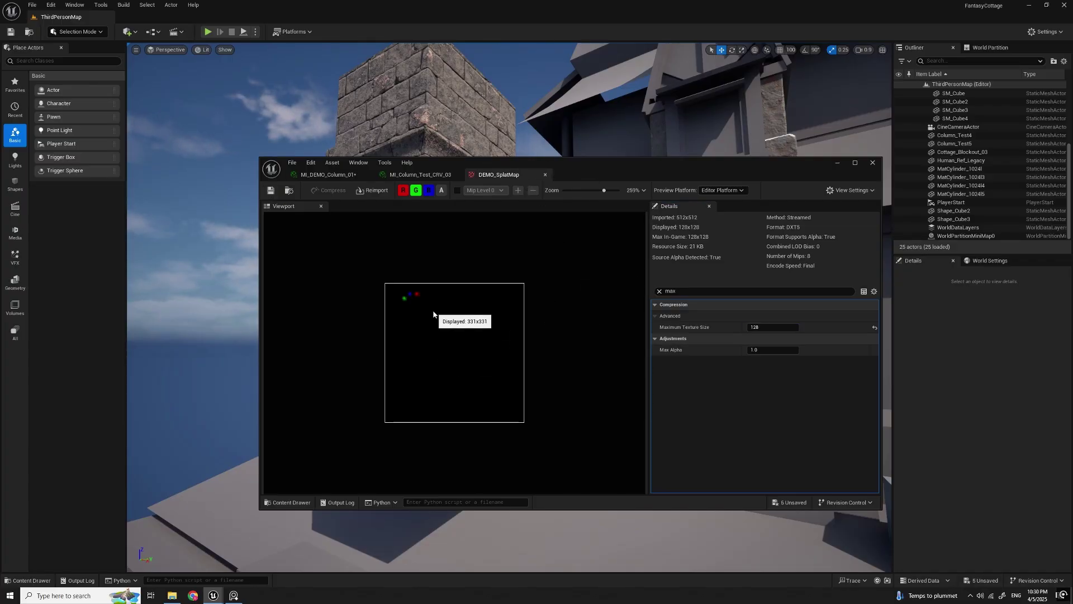
left_click(546, 176)
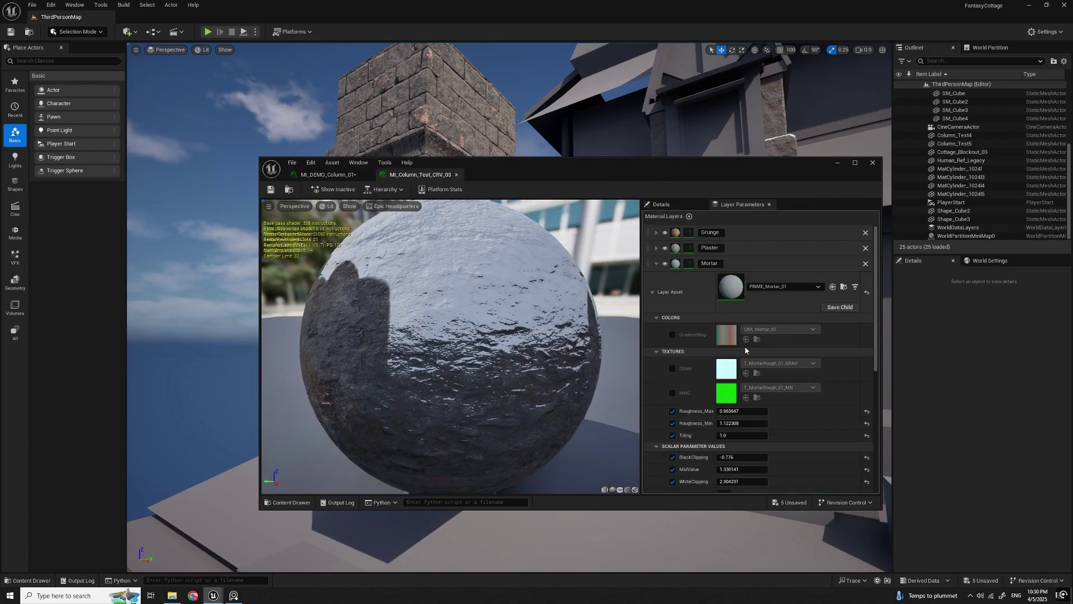
Step: Save MI_DEMO_Column_01 and enable the SplatMask_Chooser override in the Mortar layer's blend
left_click(328, 175)
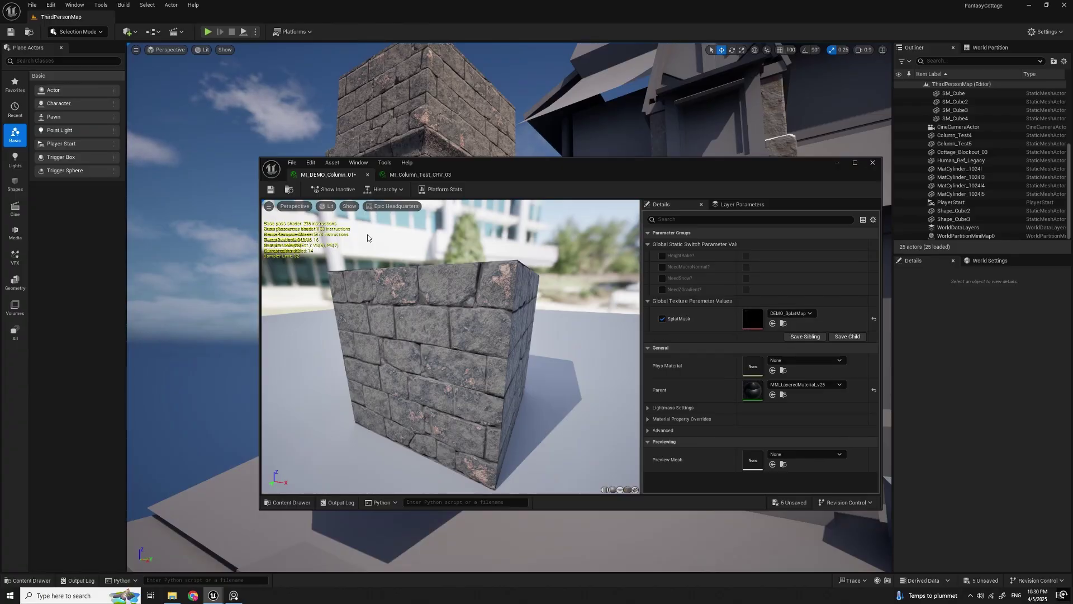
left_click(270, 189)
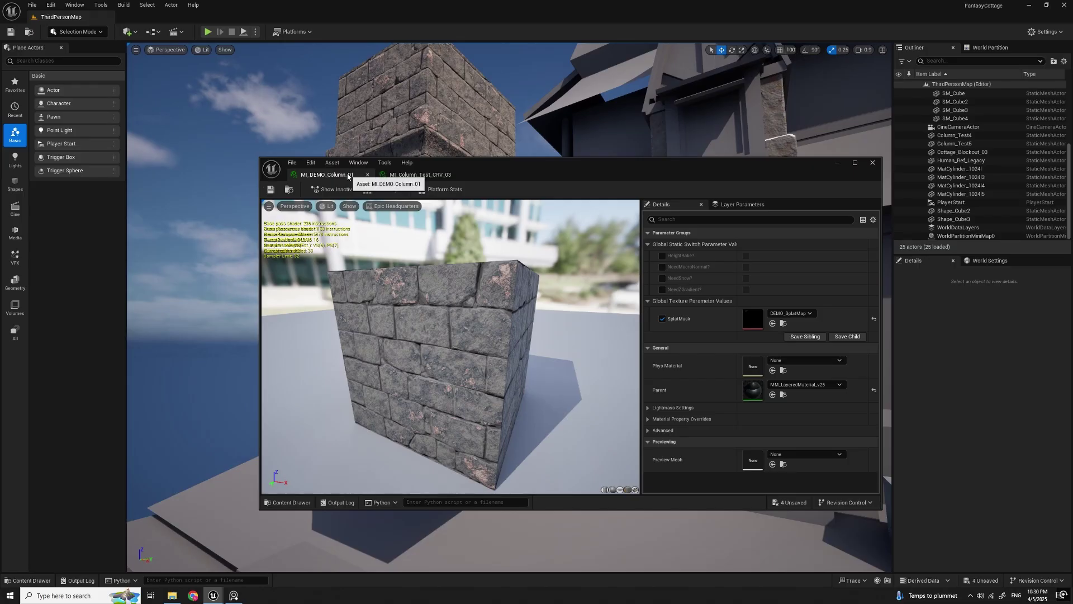
left_click(743, 204)
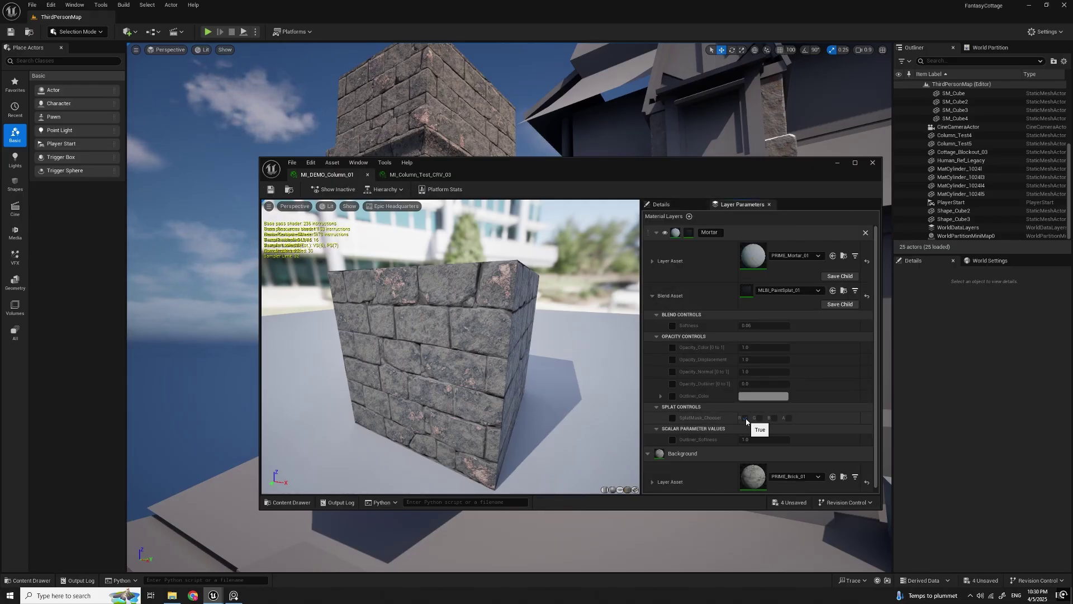
left_click(672, 417)
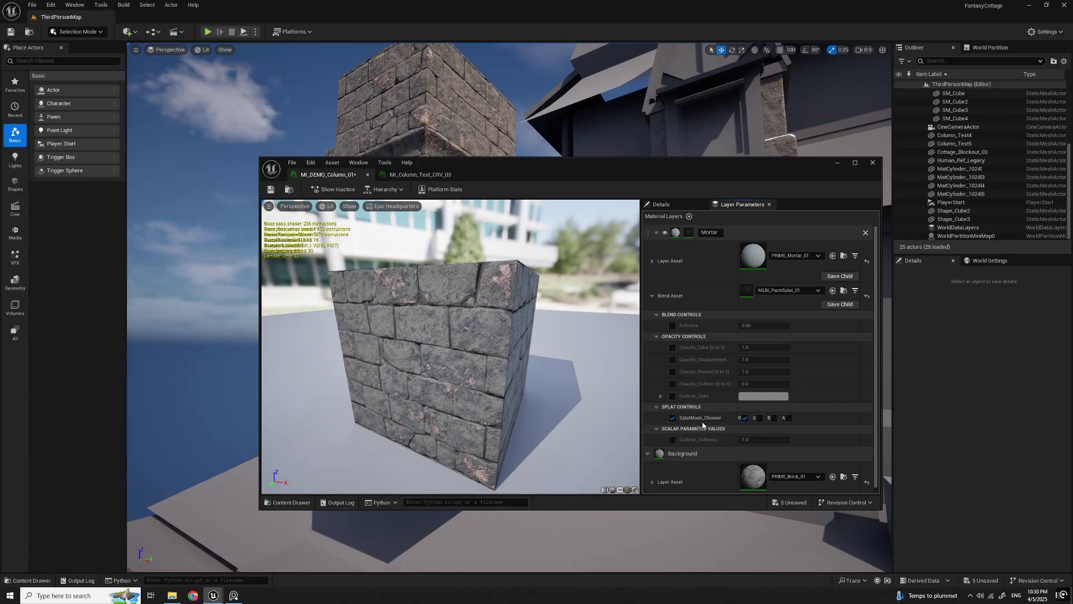
scroll(708, 463, "down", 1)
scroll(721, 473, "up", 1)
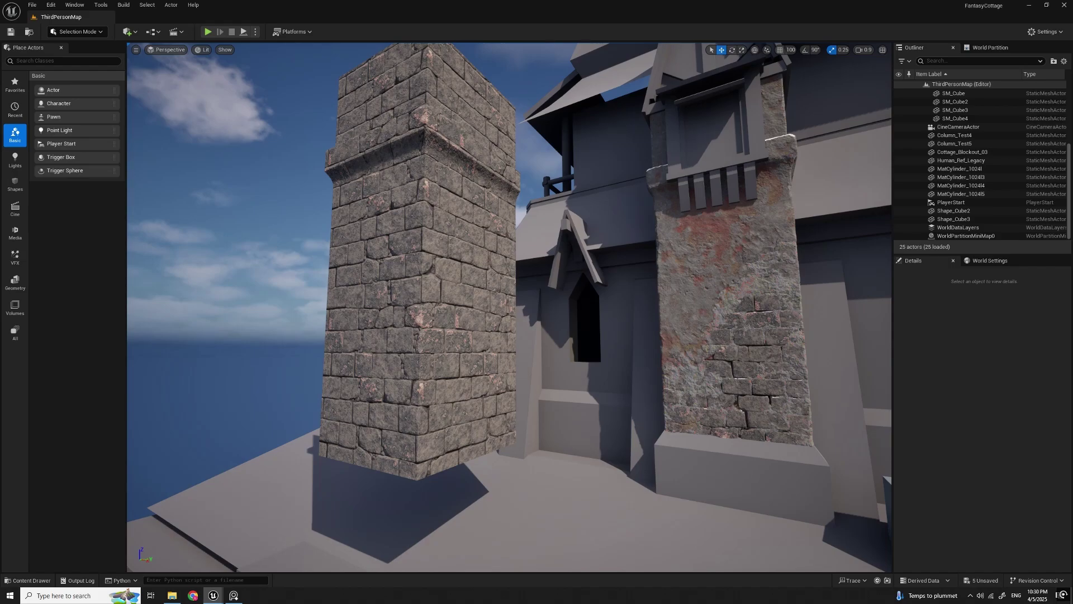
Step: Select the Column_Test4 brick column, switch to Mesh Paint mode and activate the Paint tool for textures
left_click(443, 316)
mouse_move(443, 315)
right_mouse_down()
mouse_move(414, 296)
mouse_move(417, 335)
mouse_move(449, 329)
right_mouse_up()
scroll(439, 335, "down", 2)
left_click(79, 32)
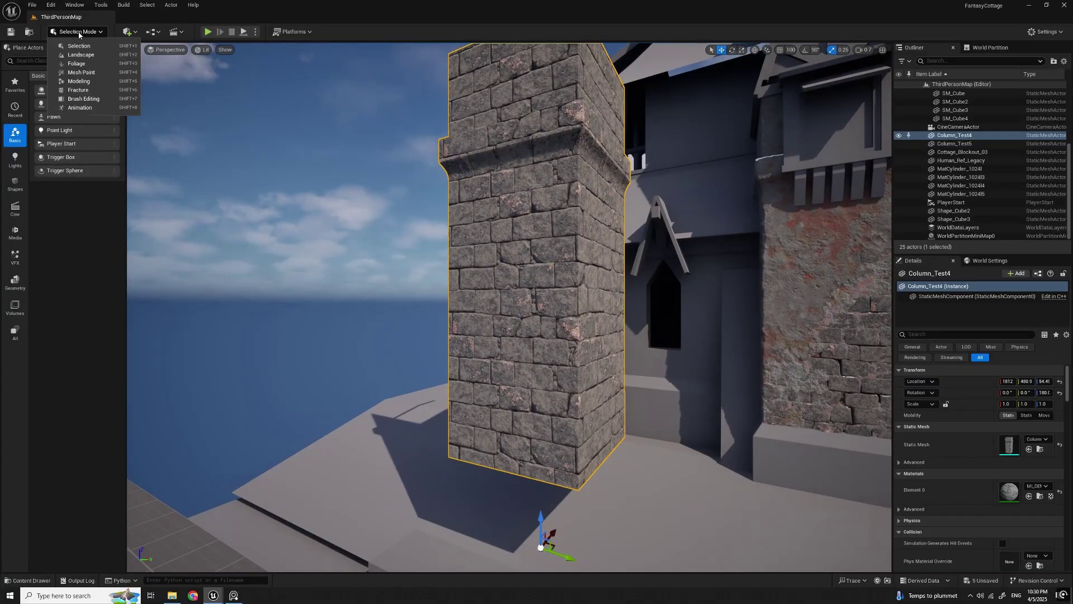
left_click(95, 73)
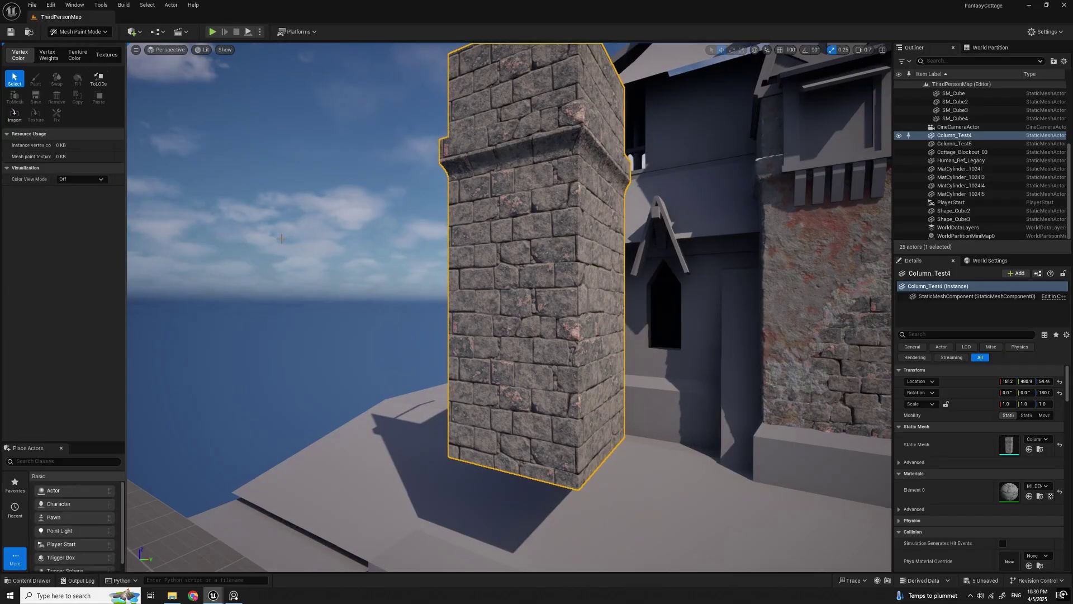
left_click_drag(125, 116, 224, 116)
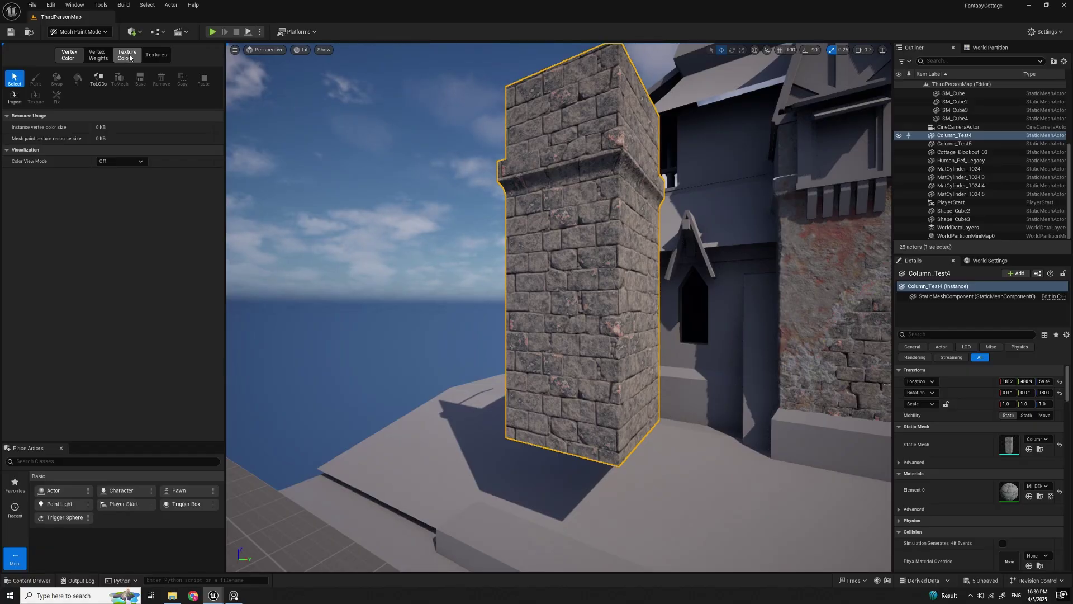
left_click(161, 59)
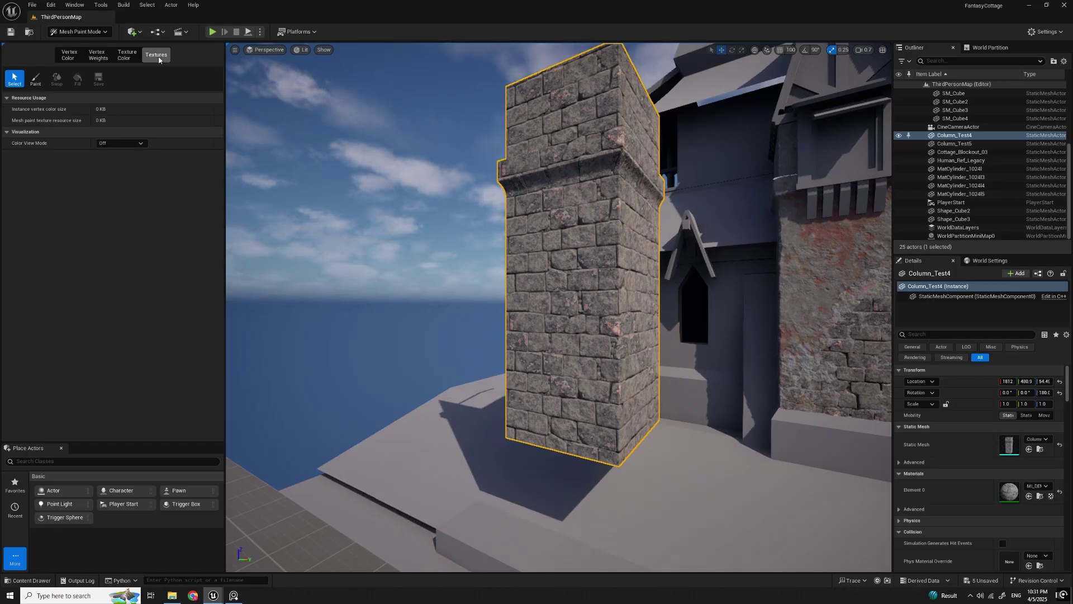
left_click(35, 80)
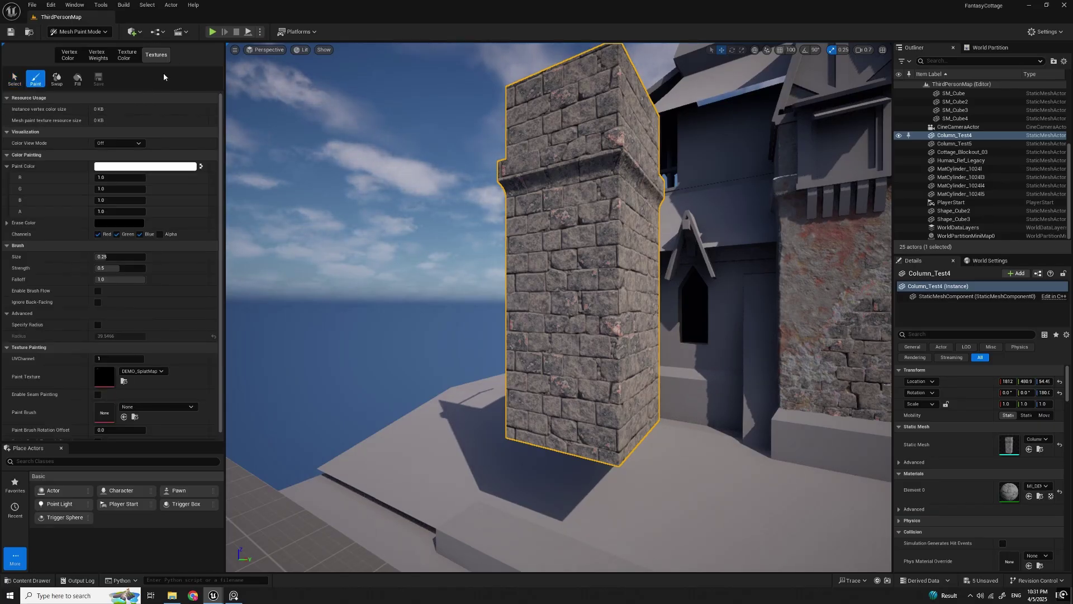
Step: Open the Column_Test4 static mesh, examine its UV Channel 1 layout and return to the level
right_click_drag(553, 227, 567, 218)
key("w")
scroll(553, 227, "down", 2)
right_click_drag(574, 377, 575, 377)
key("s")
key("w")
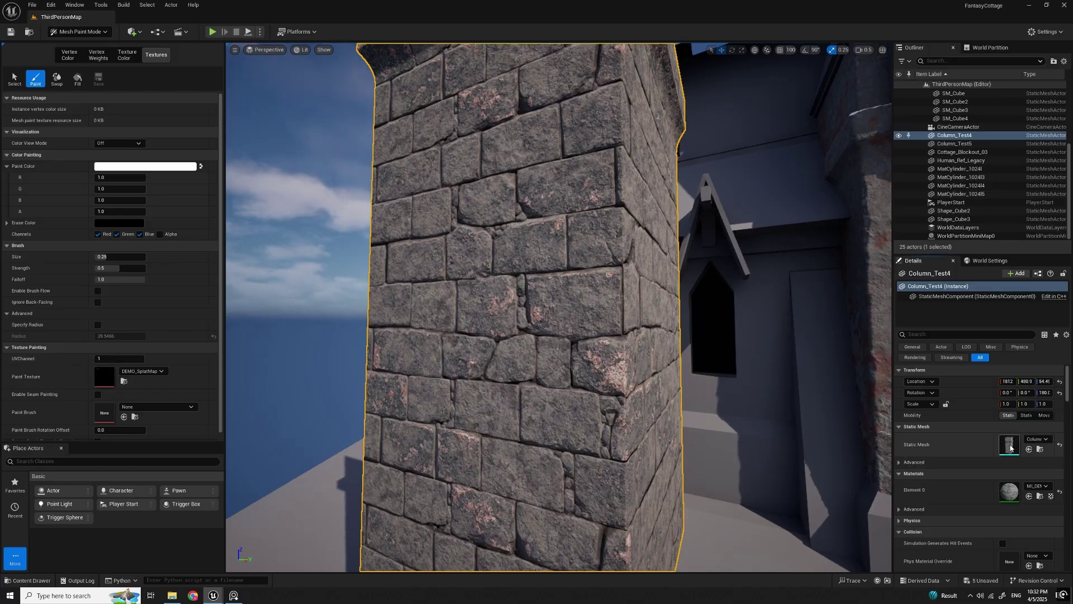
left_click_drag(1072, 67, 697, 149)
left_click(625, 157)
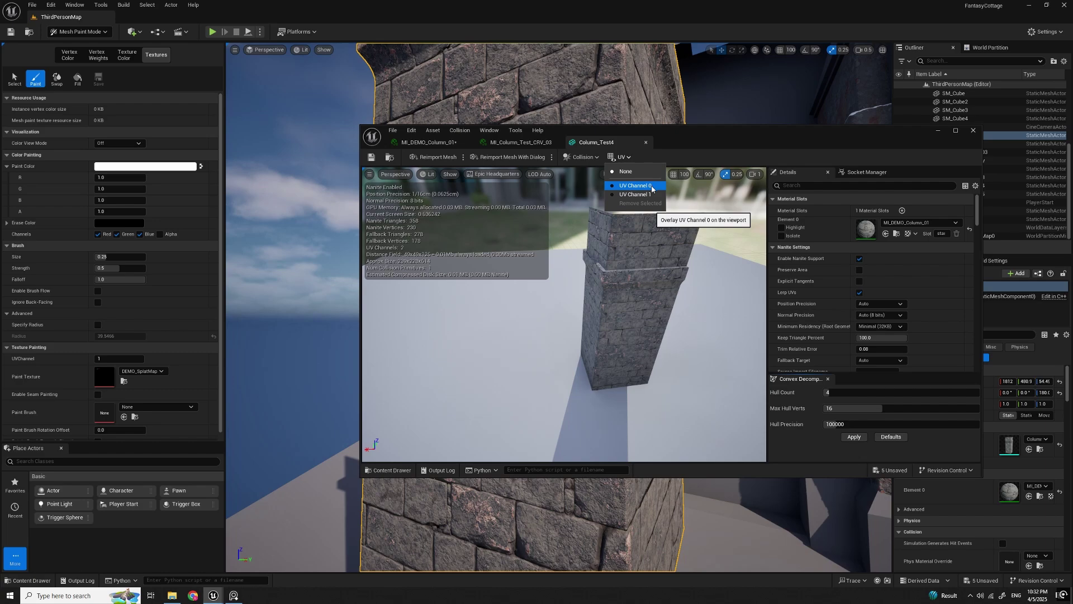
left_click(636, 195)
left_click_drag(599, 308, 380, 257)
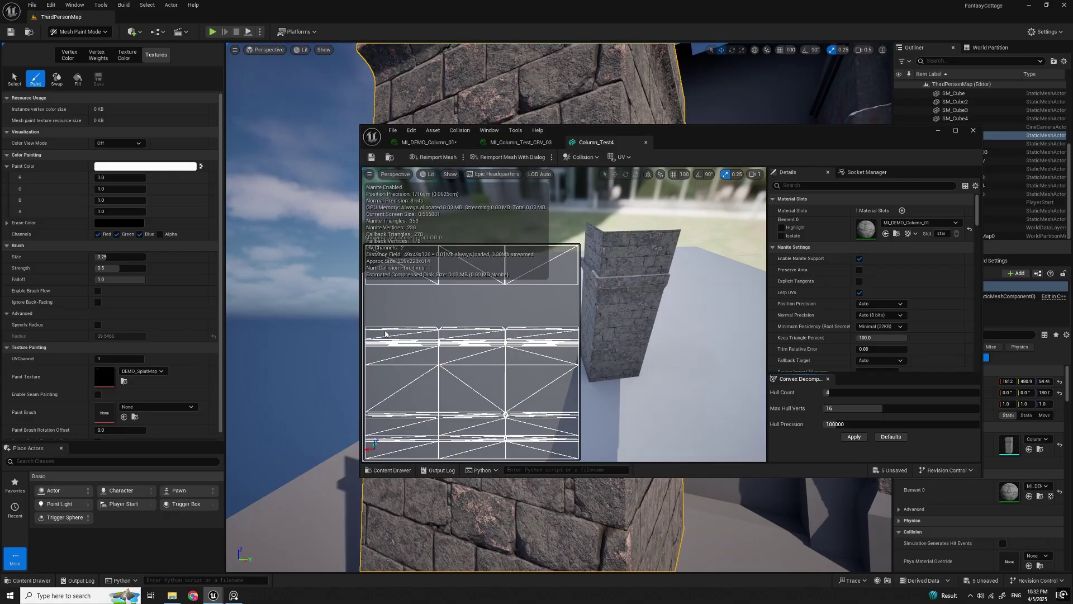
left_click(294, 286)
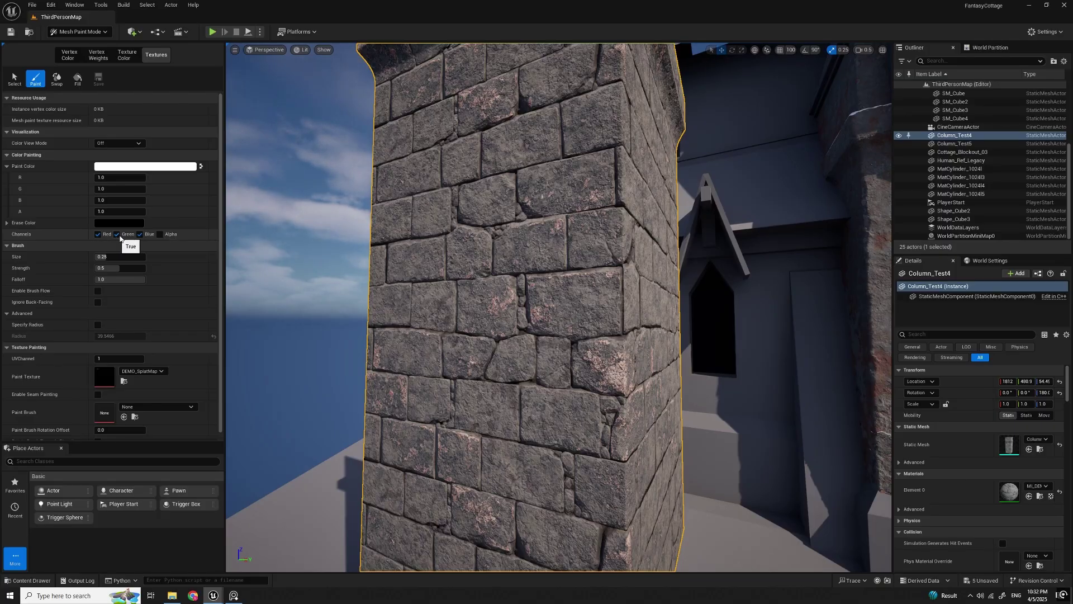
Step: Restrict texture painting to the red channel and briefly preview the column in the RGB Channels color view mode
left_click(116, 234)
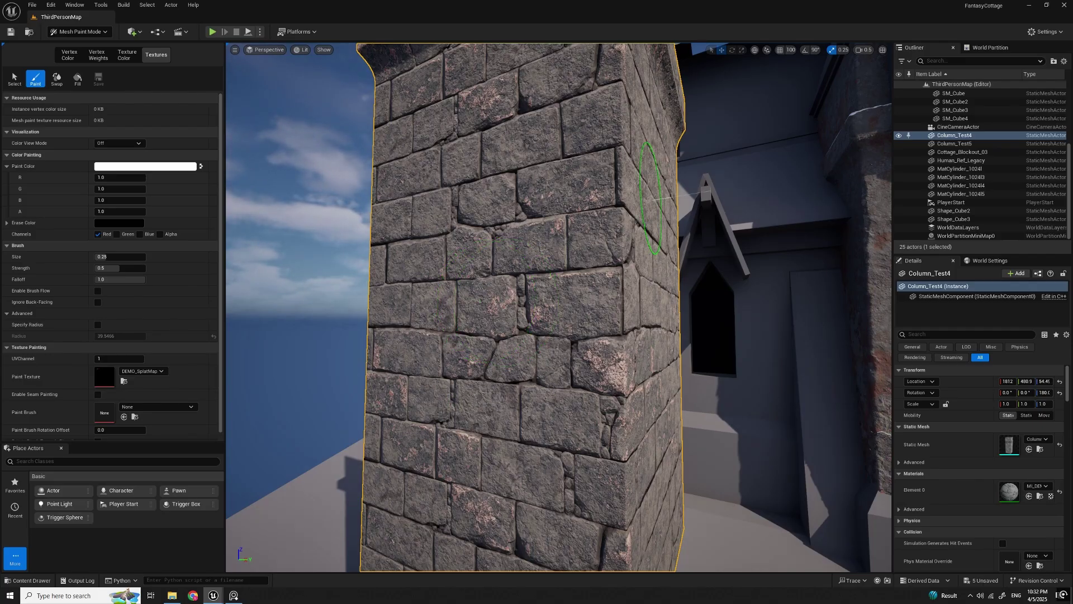
left_click(117, 143)
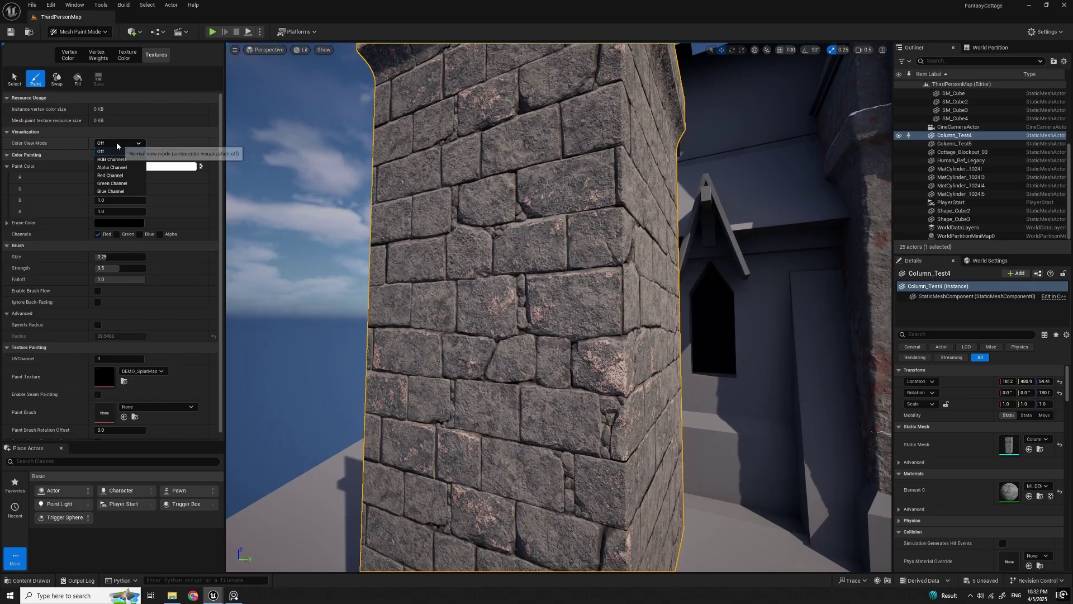
left_click(111, 159)
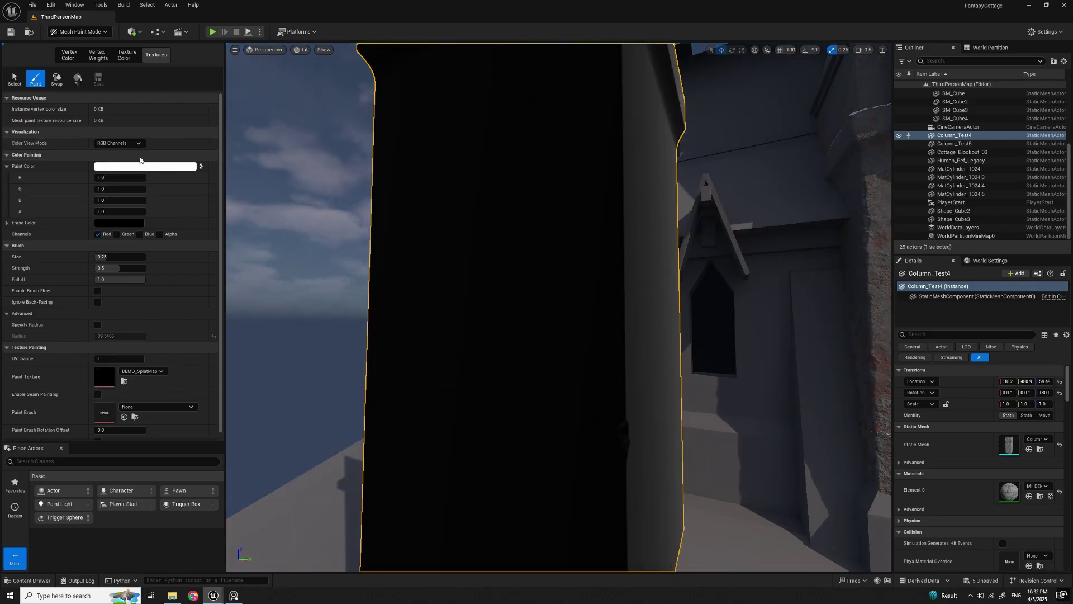
left_click(114, 144)
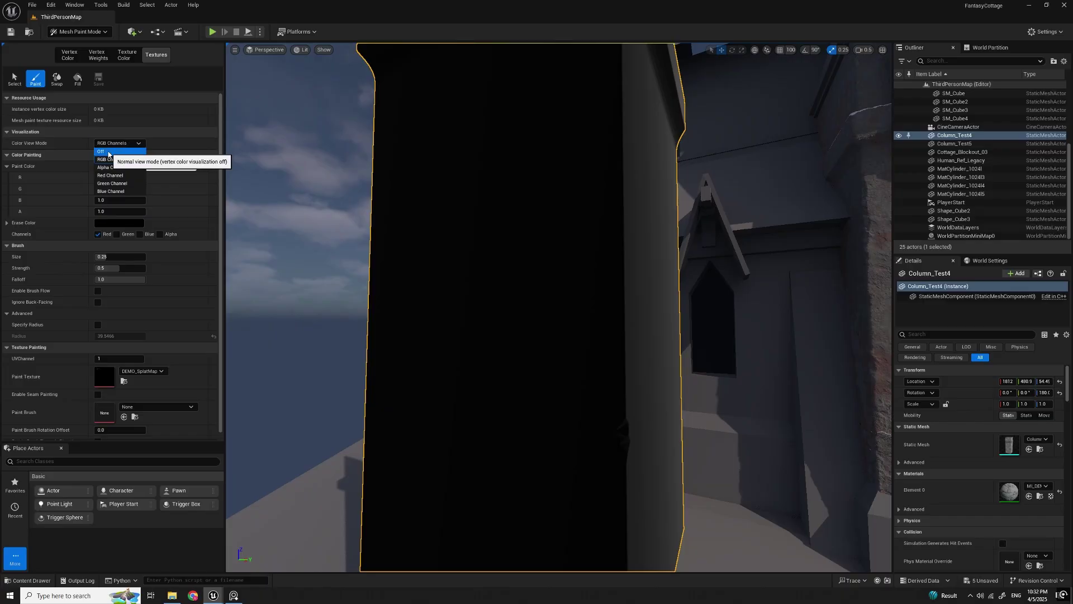
left_click(109, 152)
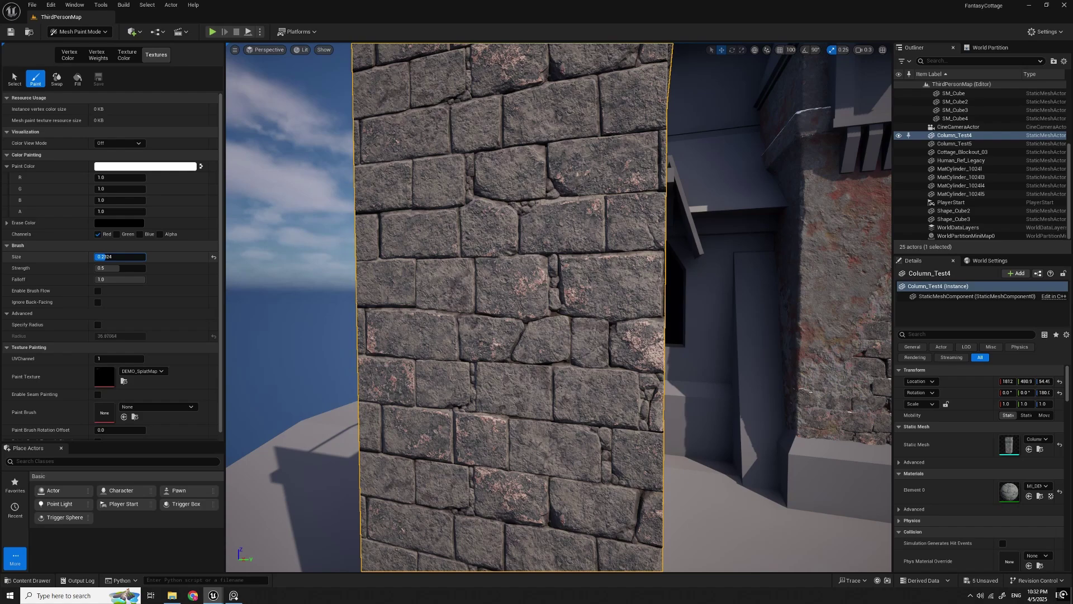
Step: Reduce the brush size to about 0.19 and paint a large patch of mortar over the bricks on the column's face
left_click_drag(100, 256, 98, 257)
mouse_move(479, 276)
left_mouse_down()
mouse_move(491, 287)
mouse_move(469, 280)
mouse_move(487, 256)
mouse_move(479, 211)
mouse_move(514, 271)
mouse_move(522, 312)
mouse_move(516, 260)
mouse_move(527, 208)
mouse_move(498, 192)
mouse_move(491, 173)
mouse_move(536, 236)
mouse_move(556, 233)
mouse_move(558, 280)
left_mouse_up()
scroll(558, 280, "up", 6)
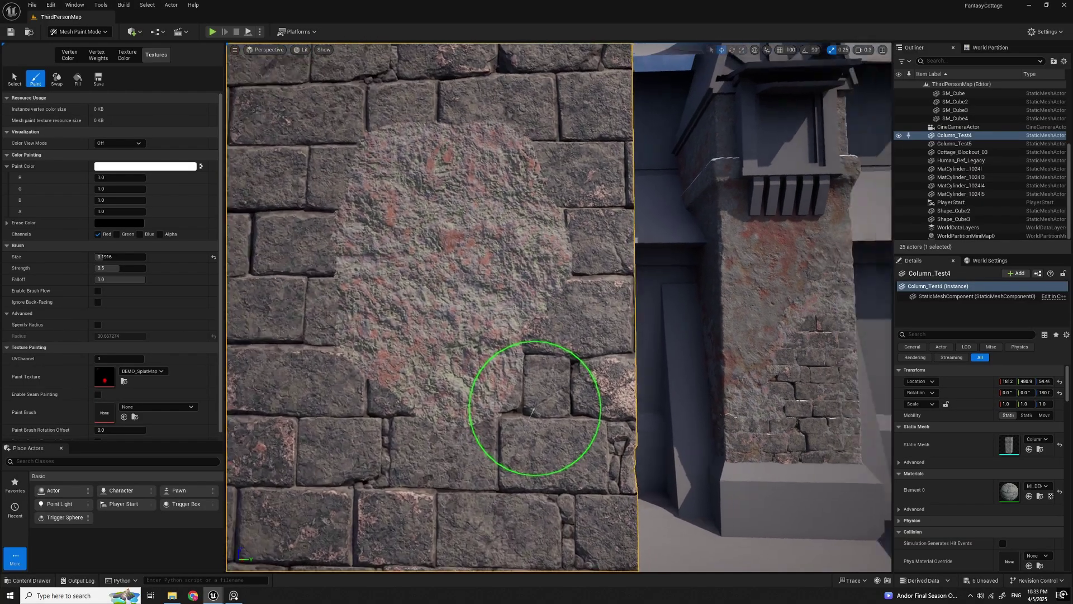
scroll(503, 381, "down", 2)
mouse_move(503, 381)
left_mouse_down()
mouse_move(512, 384)
mouse_move(486, 388)
mouse_move(555, 418)
mouse_move(441, 338)
mouse_move(460, 337)
mouse_move(450, 307)
mouse_move(478, 293)
left_mouse_up()
mouse_move(559, 370)
right_mouse_down()
mouse_move(660, 344)
mouse_move(587, 317)
right_mouse_up()
key("s")
mouse_move(569, 205)
left_mouse_down()
mouse_move(559, 143)
mouse_move(569, 124)
mouse_move(611, 132)
mouse_move(616, 204)
left_mouse_up()
mouse_move(609, 305)
right_mouse_down()
mouse_move(451, 455)
mouse_move(512, 407)
mouse_move(504, 356)
mouse_move(579, 424)
mouse_move(596, 307)
mouse_move(581, 270)
right_mouse_up()
Step: Darken the paint color to a value of about 0.47 and extend the mortar patch across the upper part of the column's face
left_click(161, 167)
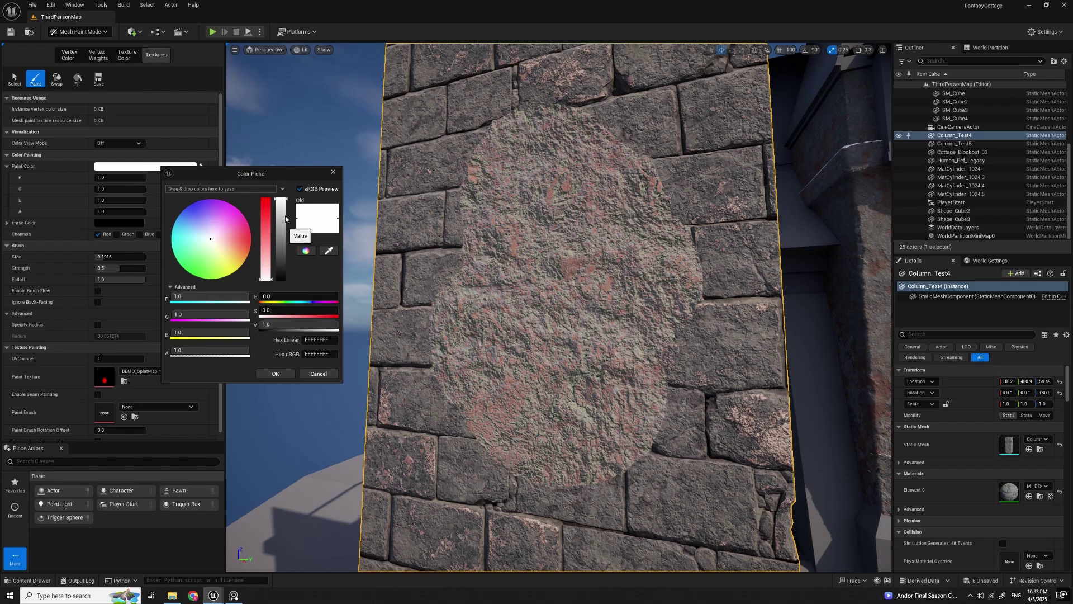
mouse_move(281, 174)
left_mouse_down()
mouse_move(309, 278)
mouse_move(262, 287)
left_mouse_up()
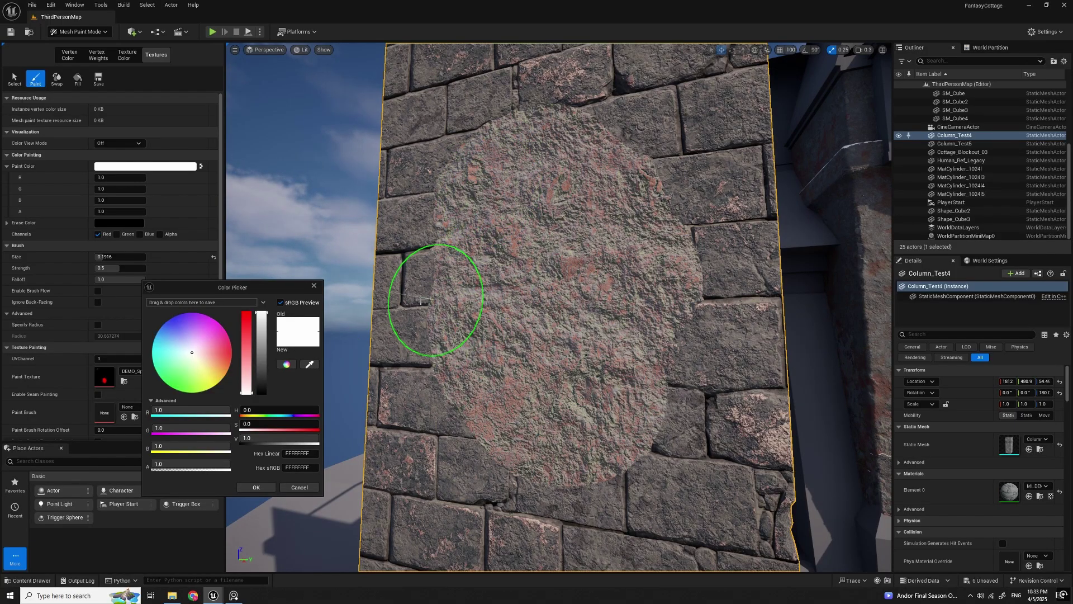
left_click_drag(262, 327, 262, 335)
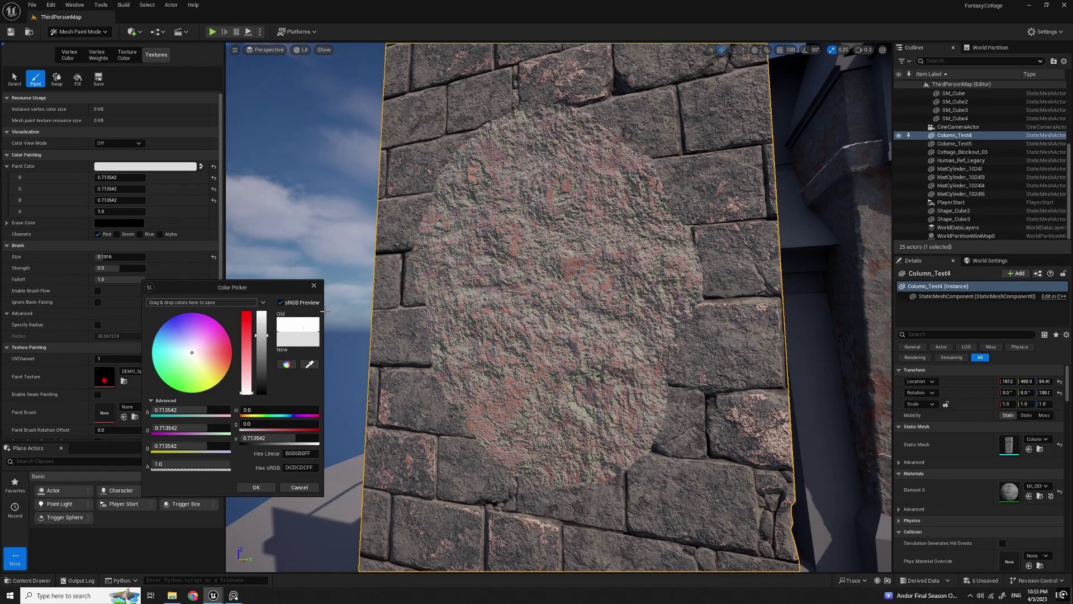
left_click(265, 346)
left_click(265, 354)
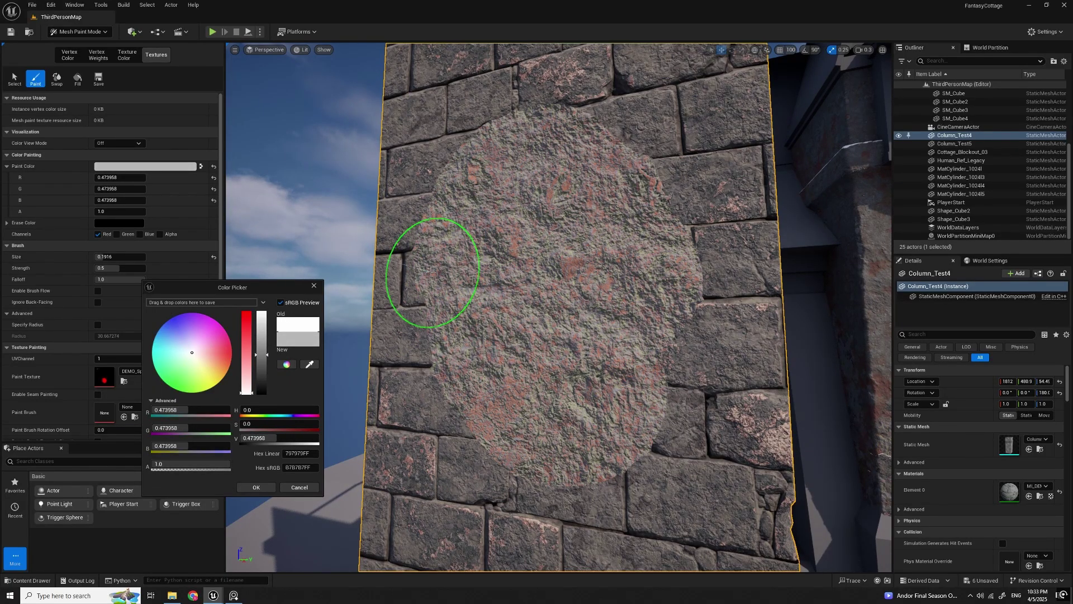
mouse_move(462, 252)
left_mouse_down()
mouse_move(496, 148)
mouse_move(474, 149)
mouse_move(575, 137)
left_mouse_up()
Step: Darken the paint color to a value of about 0.27 and blend the mortar patch down over the surrounding bricks on the face
left_click(264, 371)
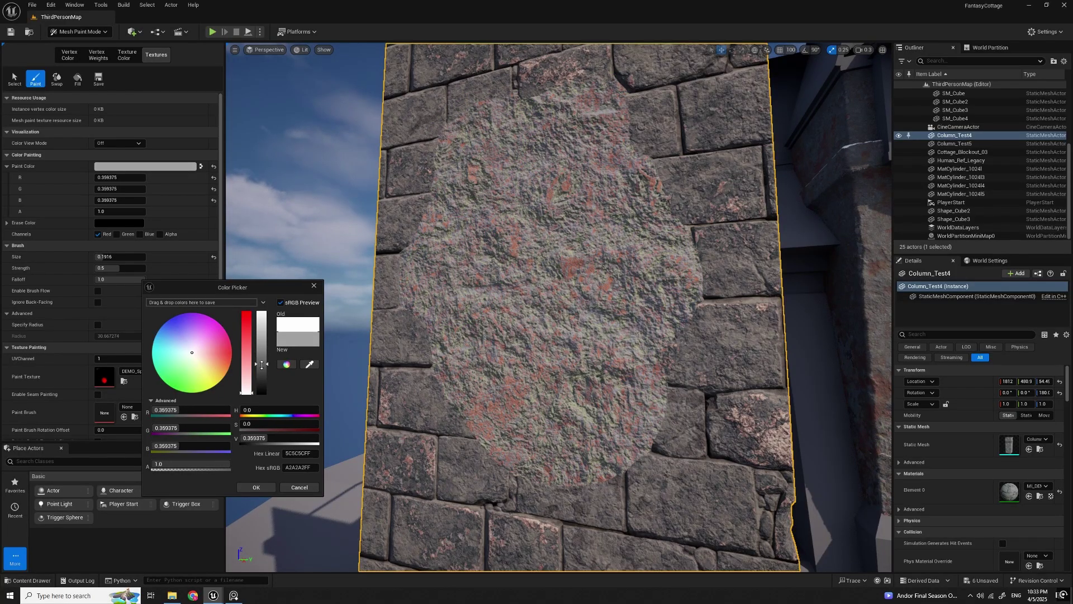
mouse_move(585, 178)
left_mouse_down()
mouse_move(594, 278)
mouse_move(634, 264)
mouse_move(617, 447)
mouse_move(515, 443)
mouse_move(515, 455)
mouse_move(472, 443)
mouse_move(618, 494)
mouse_move(547, 503)
left_mouse_up()
mouse_move(651, 436)
right_mouse_down()
mouse_move(601, 219)
mouse_move(714, 239)
mouse_move(688, 318)
mouse_move(719, 184)
mouse_move(786, 137)
mouse_move(782, 150)
right_mouse_up()
key("w")
key("s")
scroll(687, 318, "up", 2)
key("w")
mouse_move(627, 395)
left_mouse_down()
mouse_move(513, 373)
mouse_move(447, 376)
left_mouse_up()
key("s")
mouse_move(448, 376)
right_mouse_down()
mouse_move(563, 284)
mouse_move(554, 263)
mouse_move(553, 325)
right_mouse_up()
key("w")
left_click_drag(553, 326, 548, 378)
mouse_move(626, 355)
left_mouse_down()
mouse_move(698, 316)
mouse_move(722, 268)
mouse_move(743, 299)
left_mouse_up()
key("w")
mouse_move(744, 299)
right_mouse_down()
mouse_move(723, 317)
mouse_move(588, 254)
right_mouse_up()
key("s")
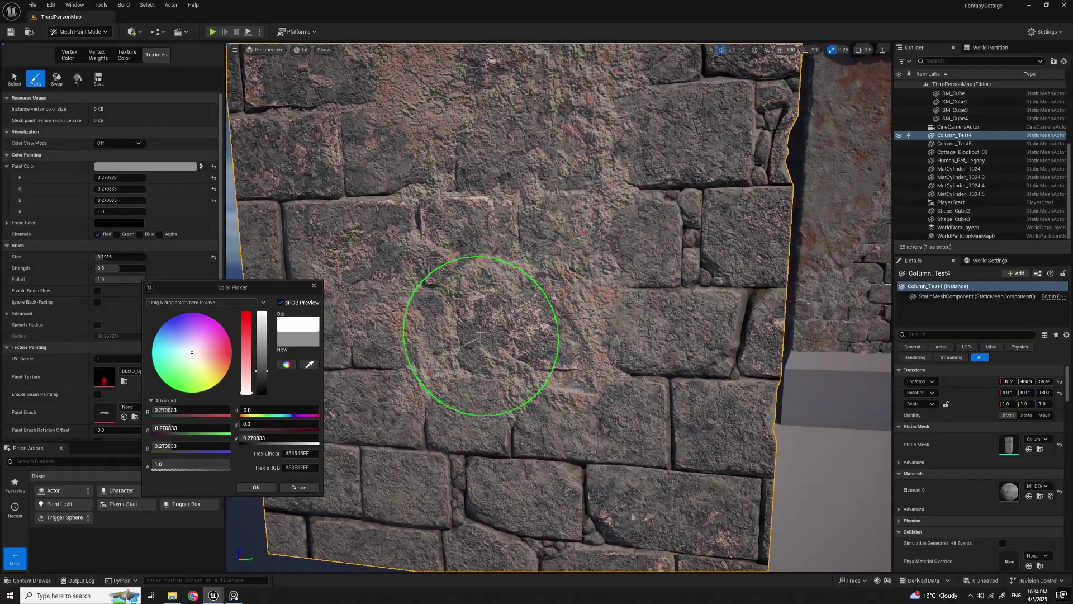
Step: Paint a light area of mortar over the bricks on the column's shaded side with the current paint color
scroll(506, 311, "down", 6)
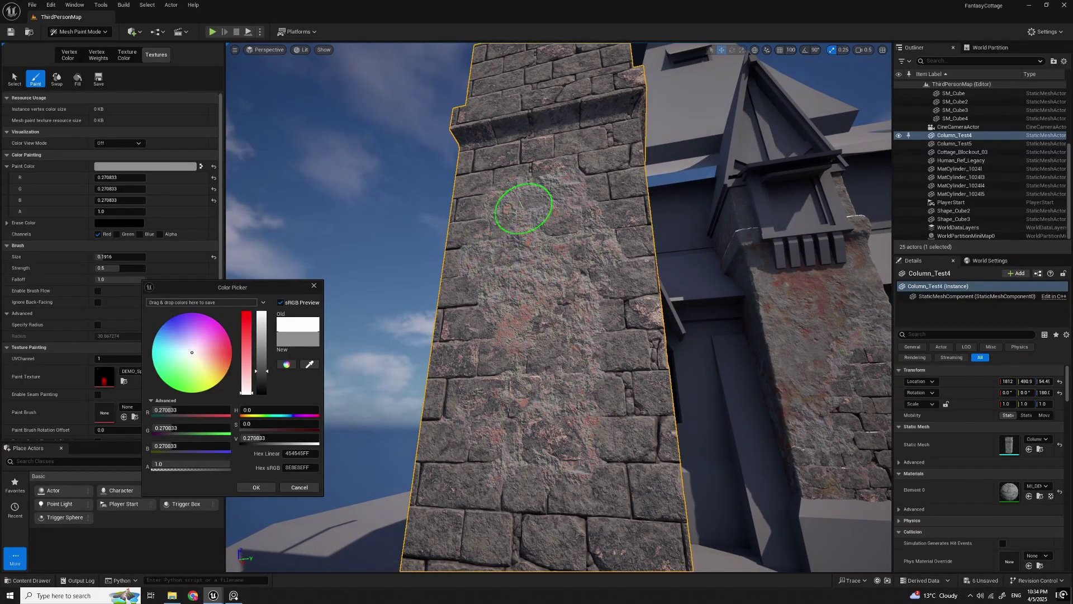
mouse_move(606, 313)
right_mouse_down()
mouse_move(618, 328)
mouse_move(635, 242)
mouse_move(608, 300)
mouse_move(623, 292)
mouse_move(653, 211)
right_mouse_up()
scroll(657, 207, "down", 3)
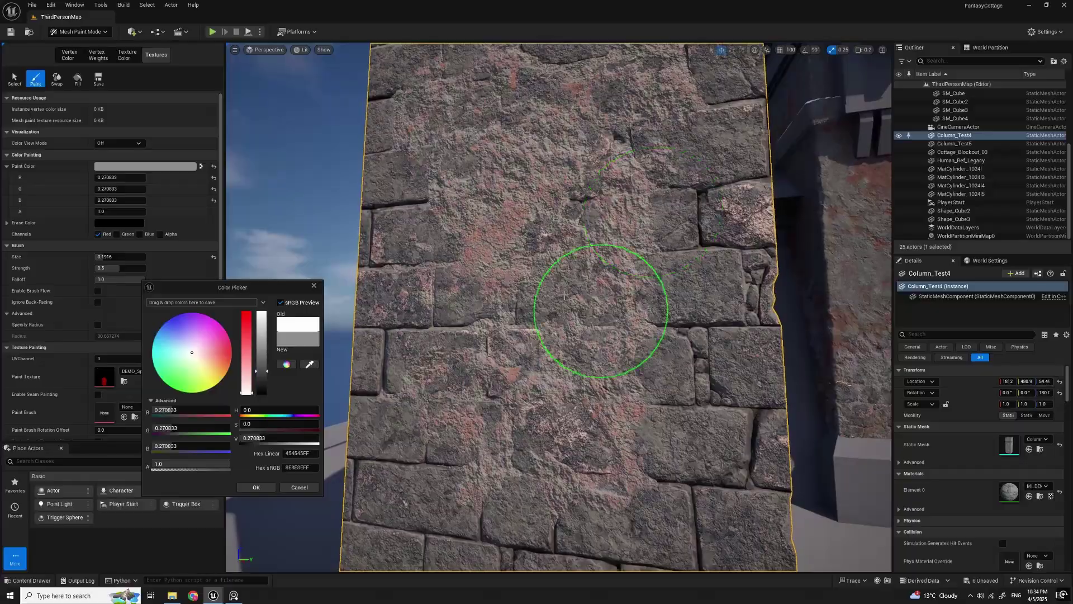
mouse_move(616, 280)
right_mouse_down()
mouse_move(627, 280)
mouse_move(566, 299)
mouse_move(658, 315)
mouse_move(634, 347)
mouse_move(635, 383)
mouse_move(688, 472)
mouse_move(580, 263)
right_mouse_up()
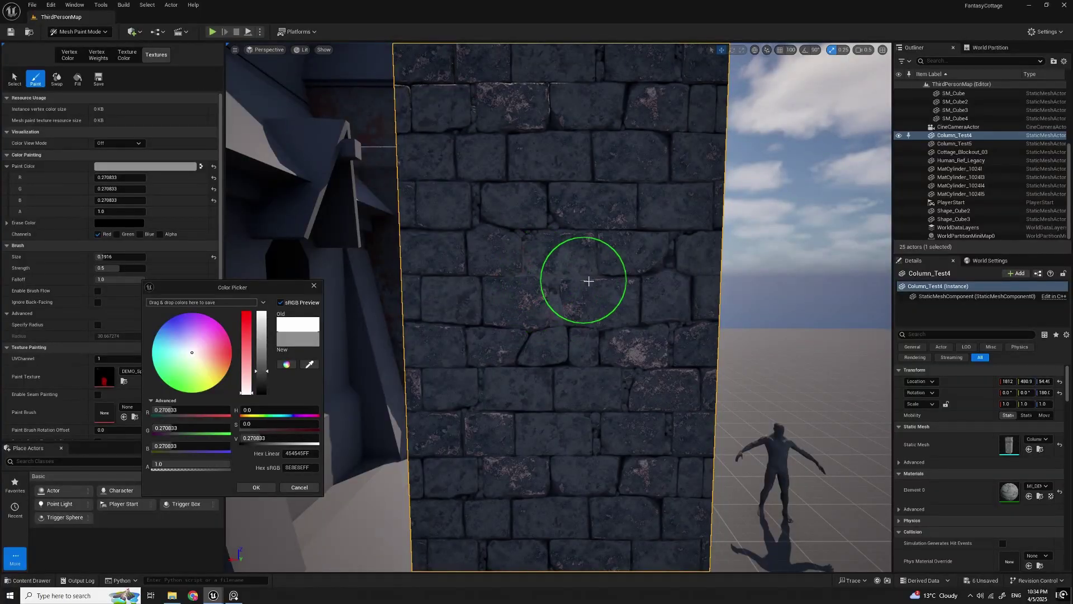
left_click_drag(489, 153, 620, 207)
right_click_drag(620, 206, 587, 252)
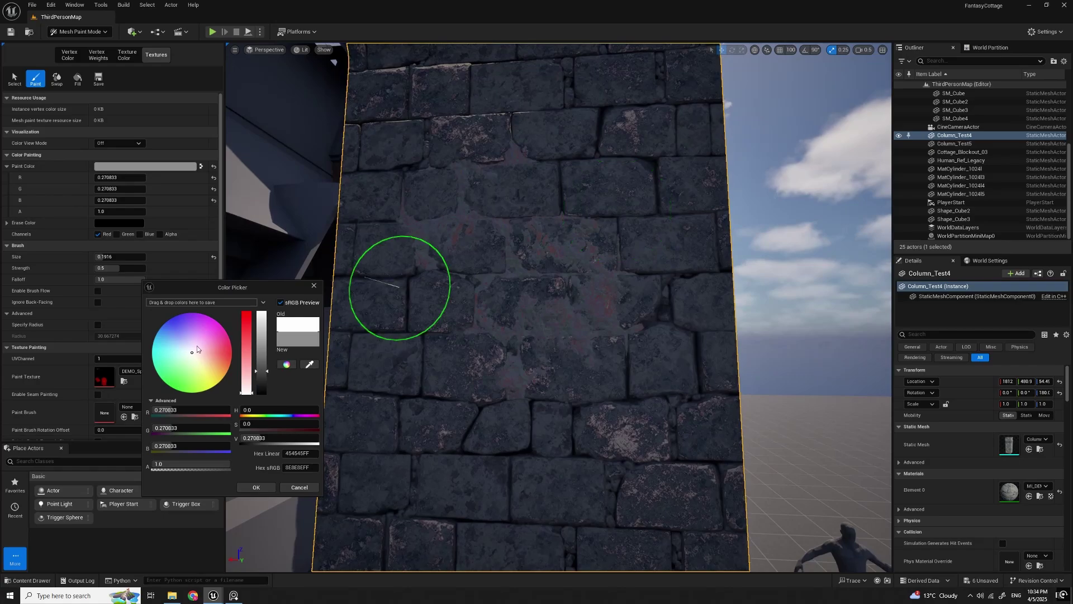
Step: Darken the paint color to a value of about 0.18 and paint thin mortar between the bricks on the shaded side
left_click_drag(265, 376, 266, 379)
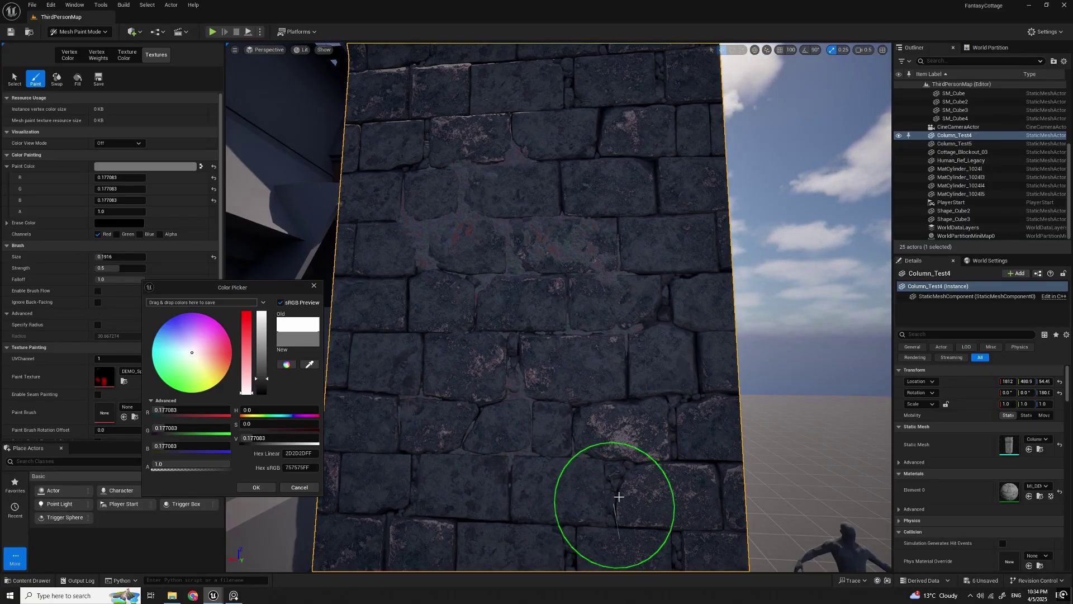
right_click_drag(587, 472, 570, 523)
key("w")
scroll(586, 473, "down", 2)
key("s")
right_click_drag(633, 309, 635, 325)
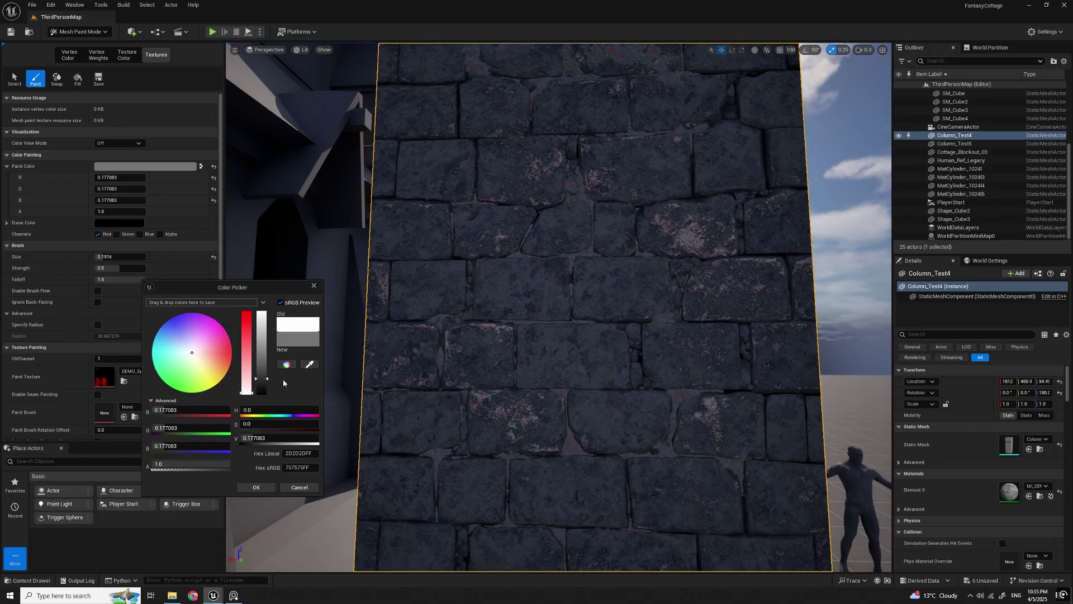
Step: Enlarge the brush to about 0.35, set the paint color value to about 0.28 and paint mortar over the column's sunlit side
left_click_drag(263, 371, 262, 373)
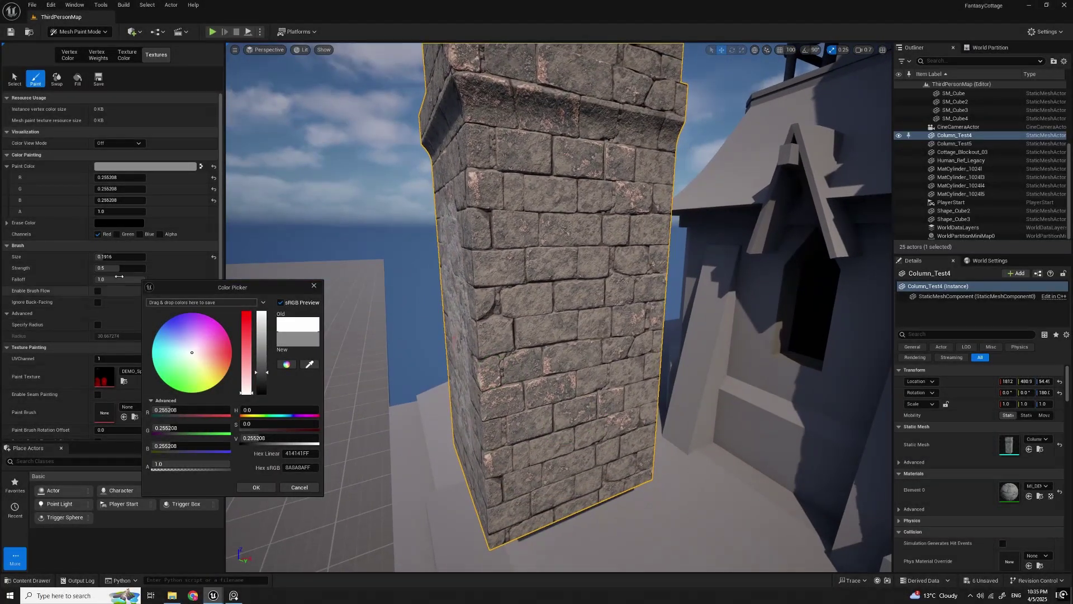
left_click_drag(105, 257, 114, 257)
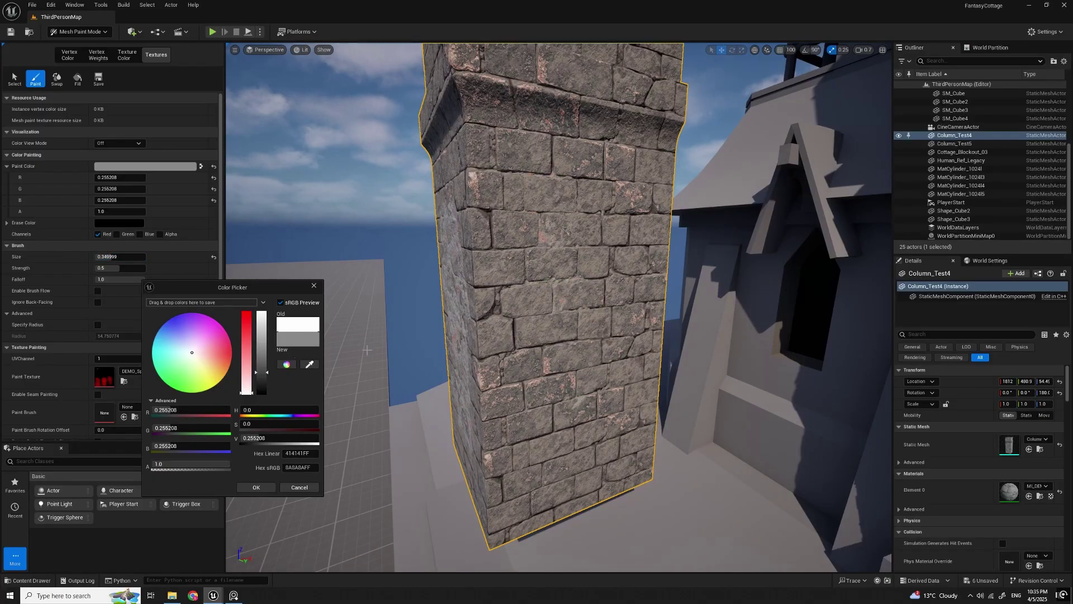
left_click(265, 370)
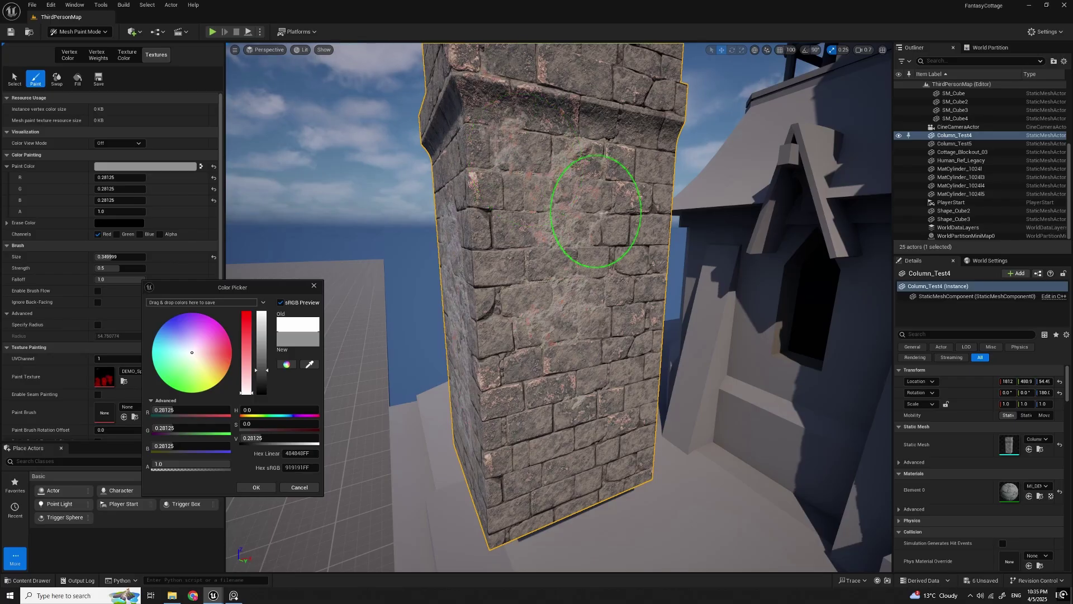
key("f")
mouse_move(546, 499)
left_mouse_down()
mouse_move(553, 434)
mouse_move(604, 520)
mouse_move(554, 522)
mouse_move(617, 418)
mouse_move(634, 255)
mouse_move(611, 215)
mouse_move(522, 125)
mouse_move(578, 173)
mouse_move(601, 139)
left_mouse_up()
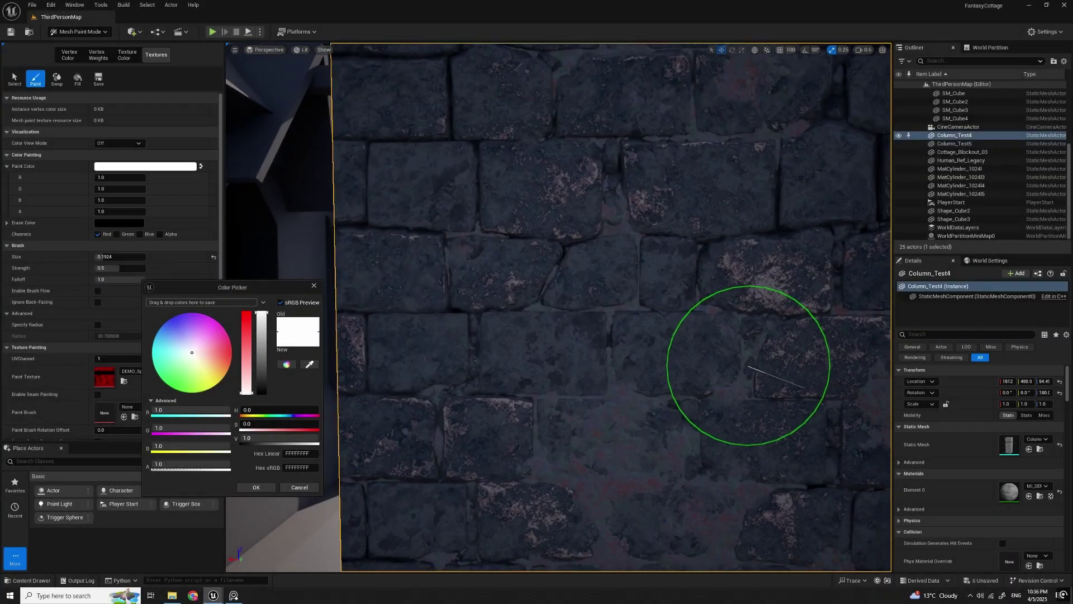
Step: Paint a solid mortar patch in pure white on the shaded side with a brush size of about 0.19
scroll(747, 371, "down", 3)
mouse_move(527, 334)
left_mouse_down()
mouse_move(589, 206)
mouse_move(565, 206)
mouse_move(550, 454)
left_mouse_up()
mouse_move(551, 454)
right_mouse_down()
mouse_move(625, 316)
mouse_move(538, 347)
mouse_move(460, 412)
mouse_move(556, 368)
mouse_move(514, 391)
right_mouse_up()
right_click_drag(530, 263, 603, 346)
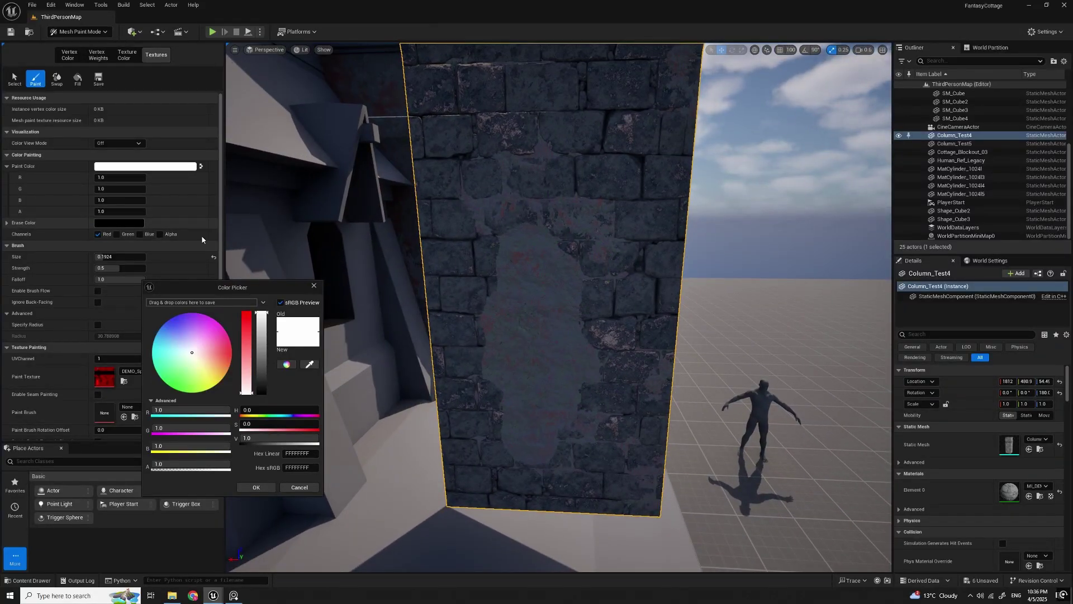
Step: Erase the mortar from the shaded side with the black erase color until the bricks are bare
mouse_move(576, 262)
left_mouse_down()
mouse_move(527, 307)
mouse_move(498, 360)
mouse_move(553, 408)
left_mouse_up()
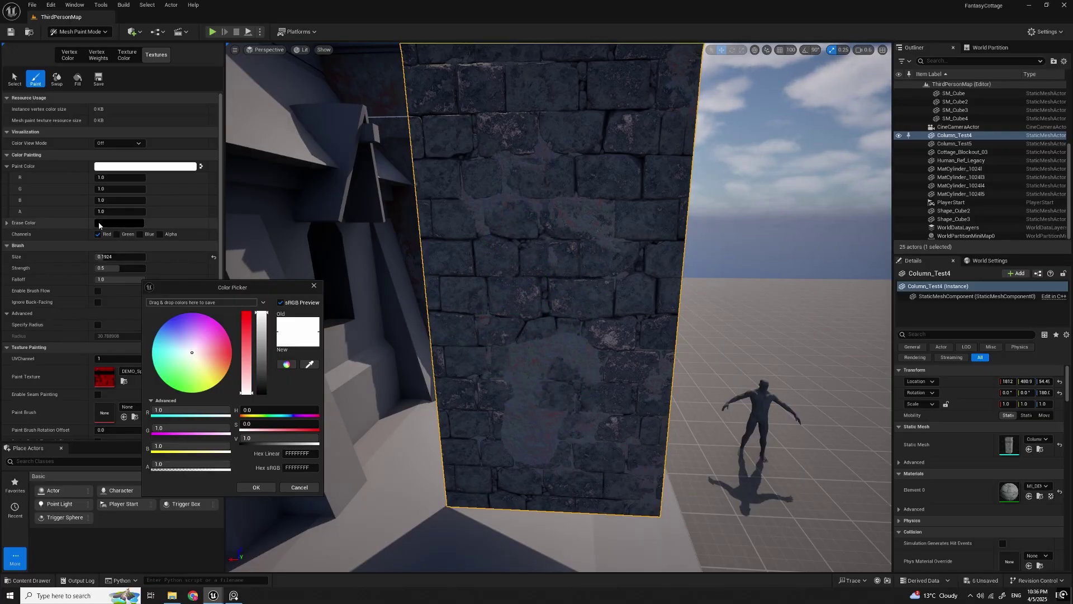
mouse_move(562, 356)
left_mouse_down()
mouse_move(519, 362)
mouse_move(523, 429)
mouse_move(598, 399)
left_mouse_up()
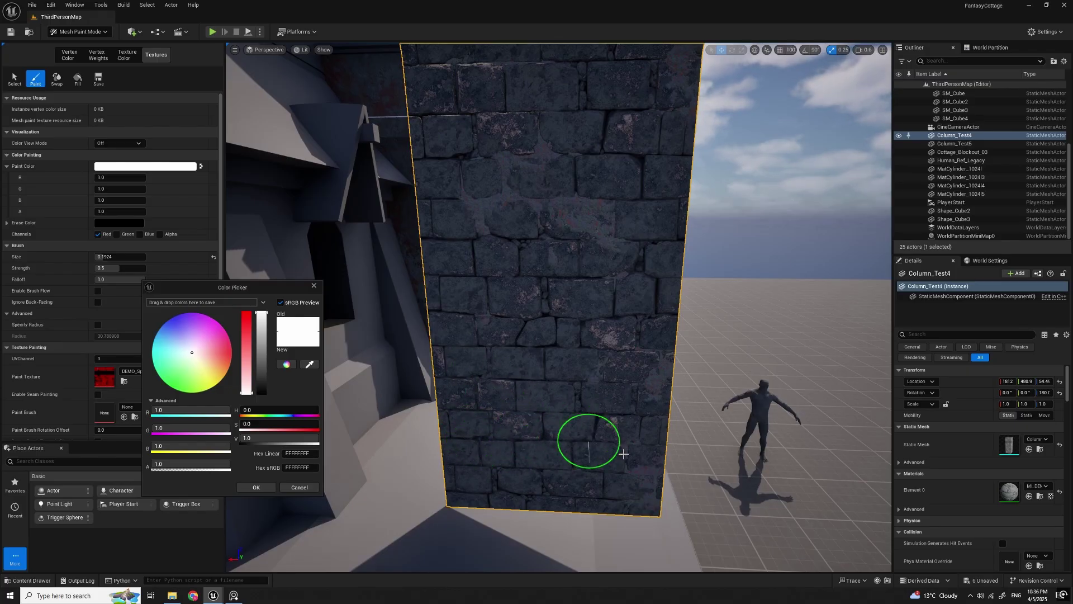
mouse_move(651, 327)
left_mouse_down()
mouse_move(524, 204)
mouse_move(519, 171)
mouse_move(520, 271)
mouse_move(512, 210)
left_mouse_up()
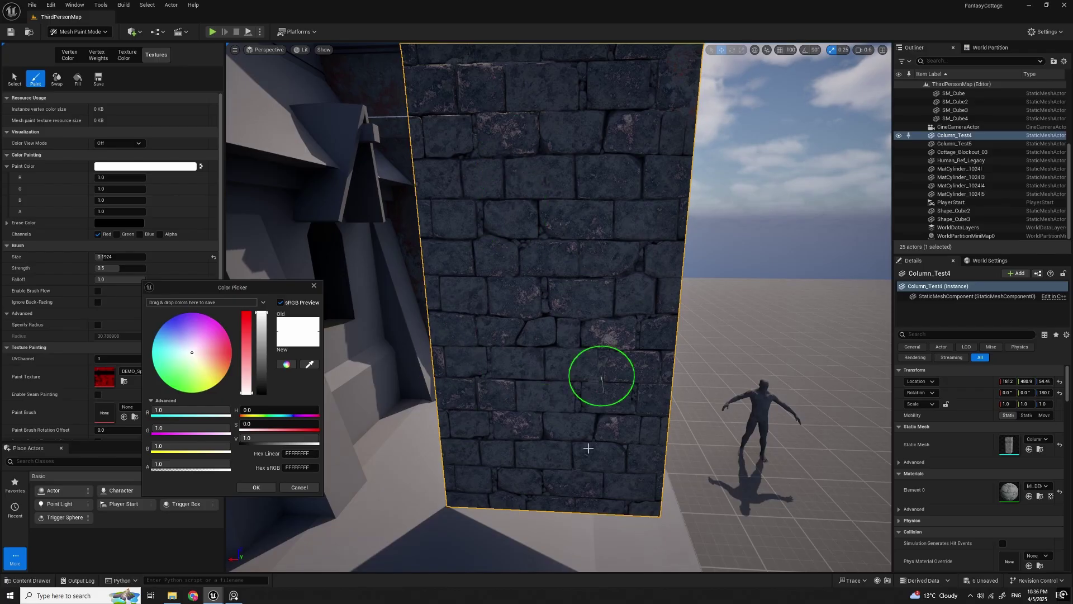
Step: Reduce the brush size to 0.078 and paint the letters CG in white mortar on the shaded side
right_click_drag(629, 346, 604, 342)
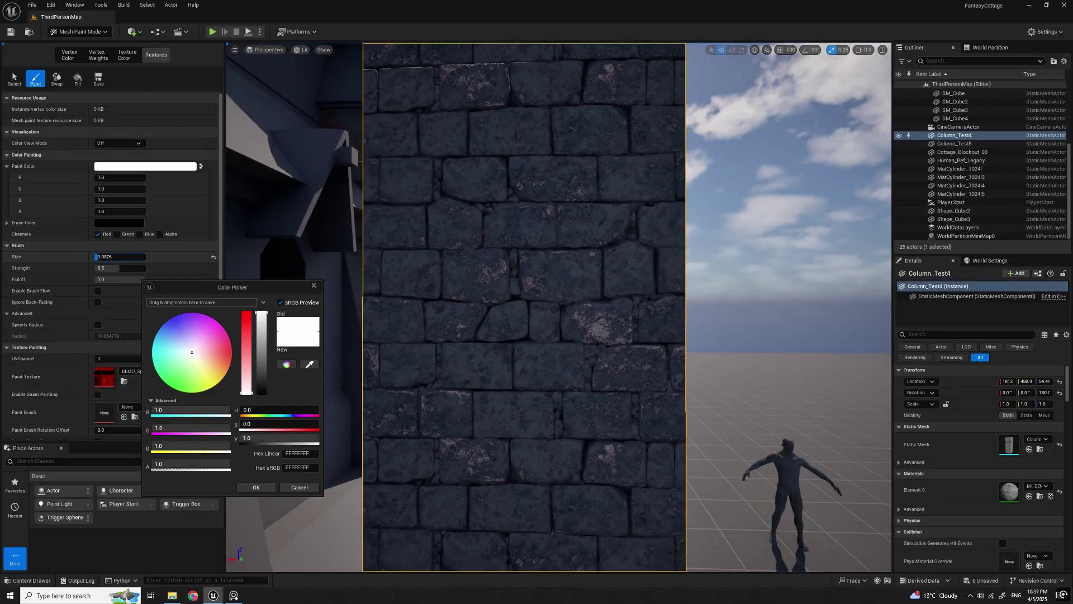
mouse_move(420, 236)
left_mouse_down()
mouse_move(481, 225)
mouse_move(410, 297)
left_mouse_up()
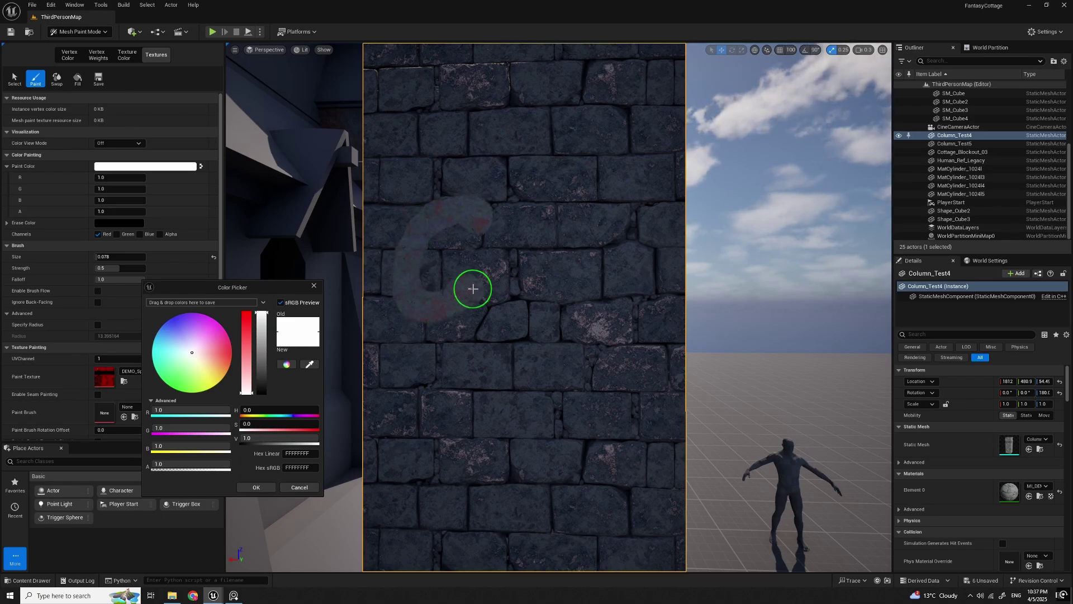
mouse_move(576, 224)
left_mouse_down()
mouse_move(529, 237)
mouse_move(544, 318)
mouse_move(605, 283)
mouse_move(574, 277)
left_mouse_up()
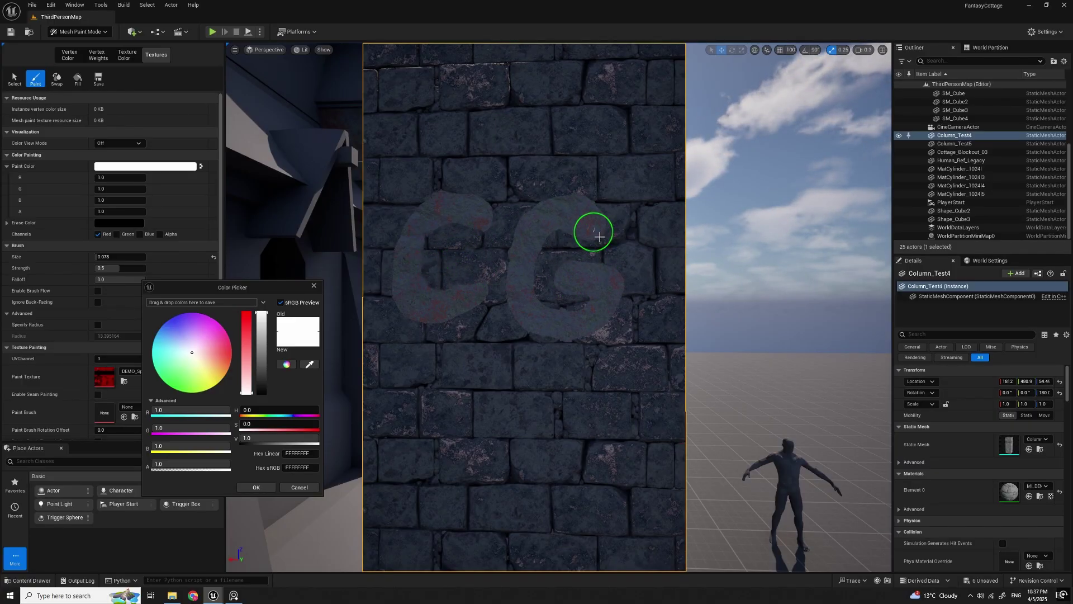
mouse_move(653, 247)
right_mouse_down()
mouse_move(689, 264)
mouse_move(649, 228)
mouse_move(630, 278)
mouse_move(455, 299)
mouse_move(556, 196)
mouse_move(520, 309)
mouse_move(519, 300)
mouse_move(599, 302)
mouse_move(557, 286)
right_mouse_up()
scroll(630, 278, "up", 2)
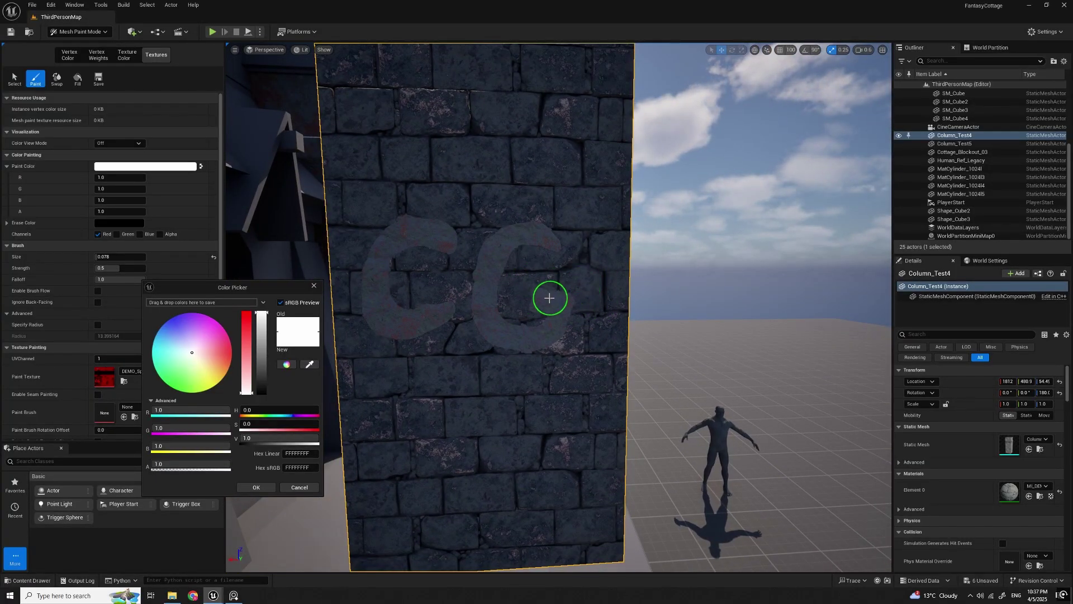
mouse_move(521, 283)
right_mouse_down()
mouse_move(694, 396)
mouse_move(594, 290)
mouse_move(476, 307)
mouse_move(563, 277)
mouse_move(491, 247)
mouse_move(621, 278)
mouse_move(619, 253)
mouse_move(621, 302)
mouse_move(598, 299)
mouse_move(629, 305)
mouse_move(606, 296)
mouse_move(581, 264)
right_mouse_up()
Step: Accept the white paint color and save the painted splat map texture
left_click(266, 490)
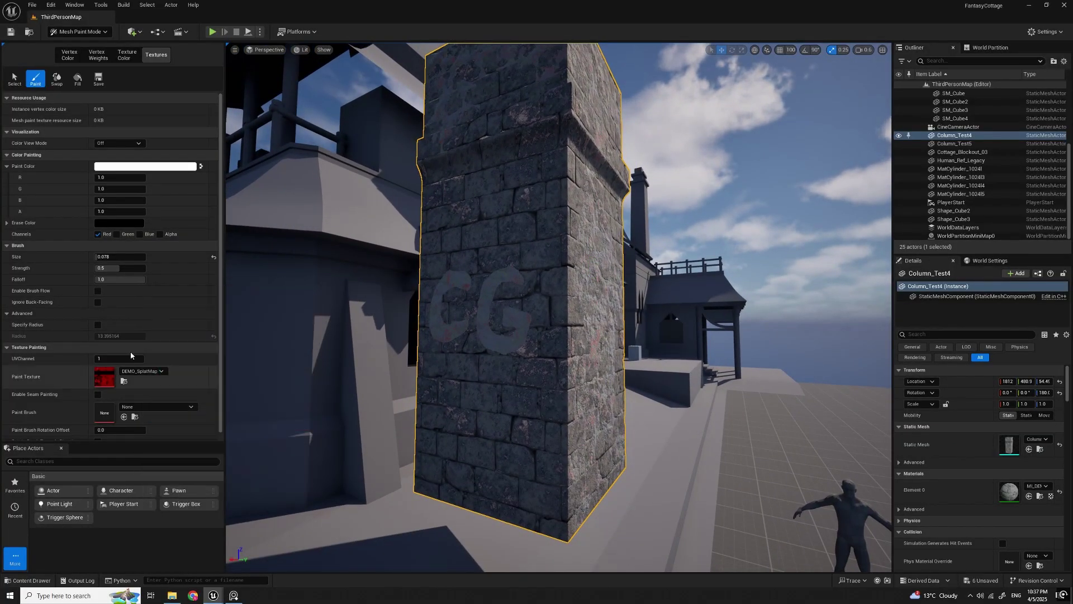
mouse_move(518, 291)
right_mouse_down()
mouse_move(514, 369)
mouse_move(470, 228)
mouse_move(632, 354)
mouse_move(568, 343)
mouse_move(603, 286)
mouse_move(569, 261)
right_mouse_up()
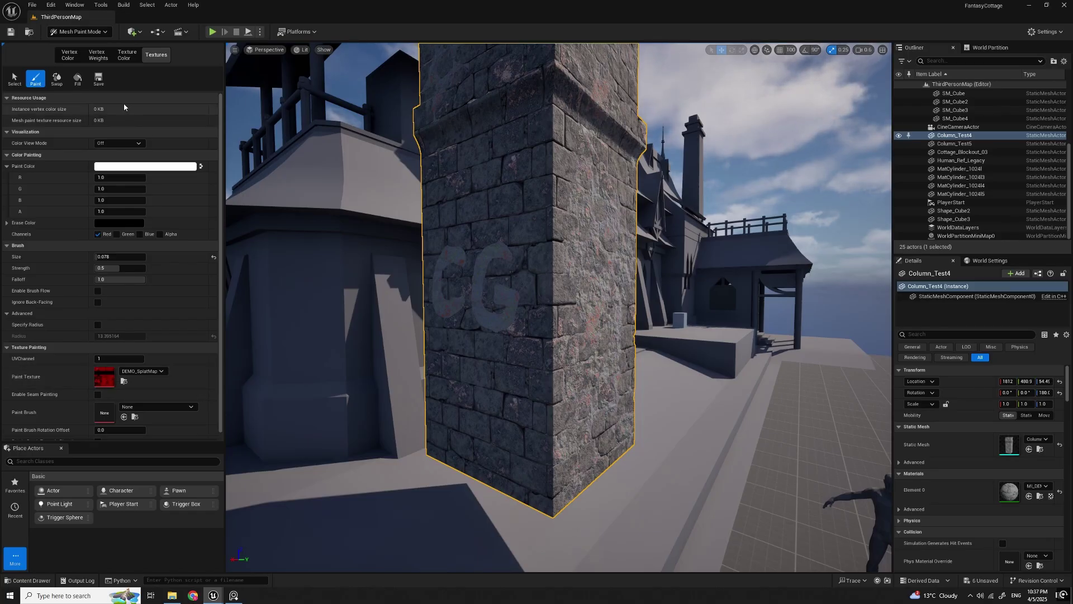
left_click(99, 79)
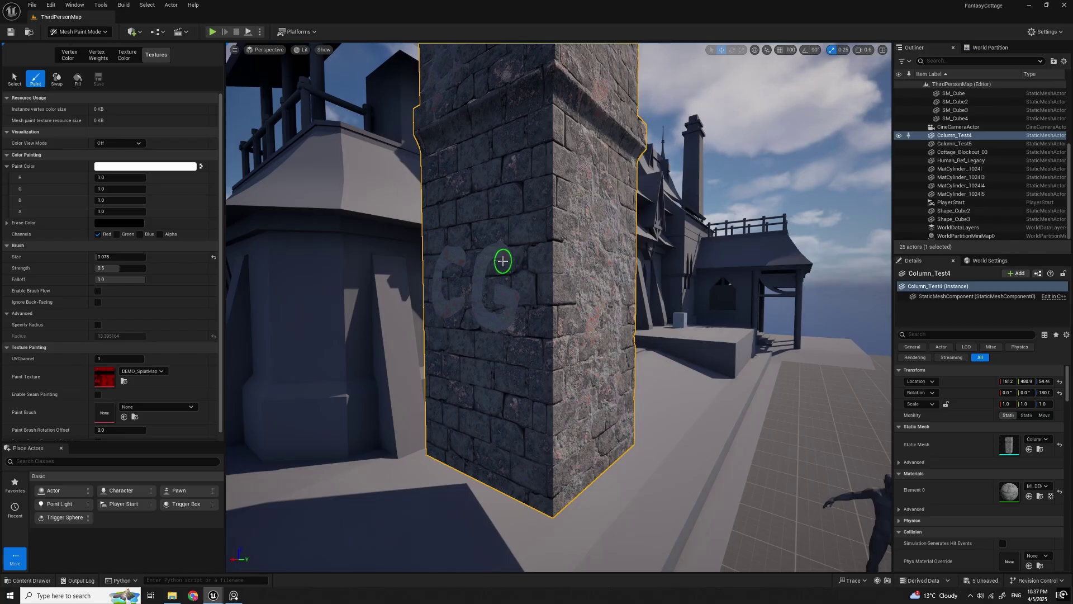
Step: Return to Selection mode and inspect the CG lettering and the painted mortar on both sides of the column
key("shift+1")
key("w")
right_click_drag(483, 325, 553, 322)
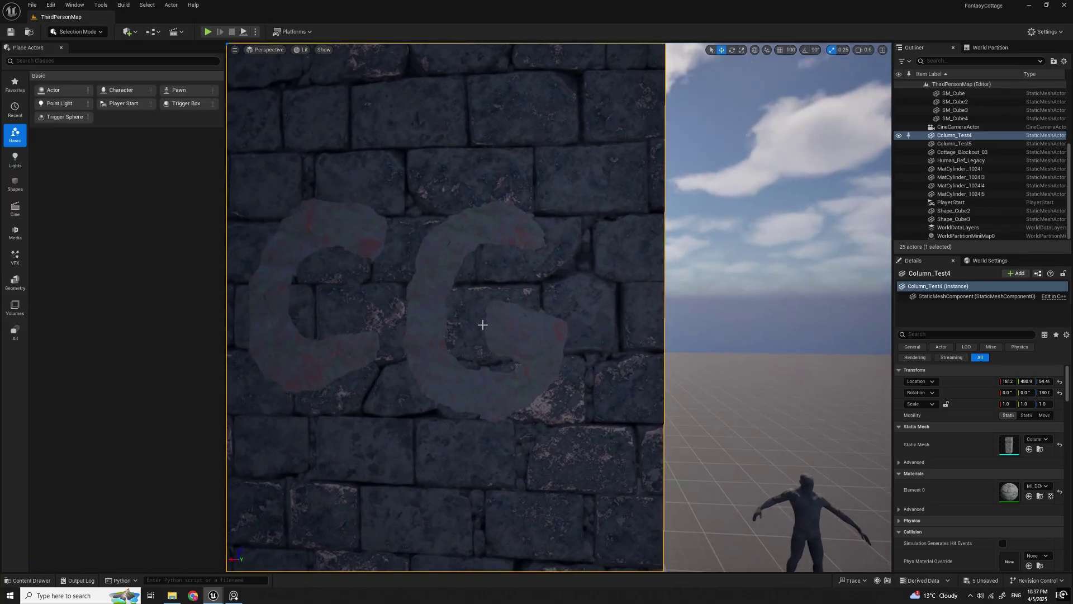
key("s")
key("d")
scroll(607, 356, "up", 1)
right_click_drag(607, 356, 520, 338)
key("s")
key("d")
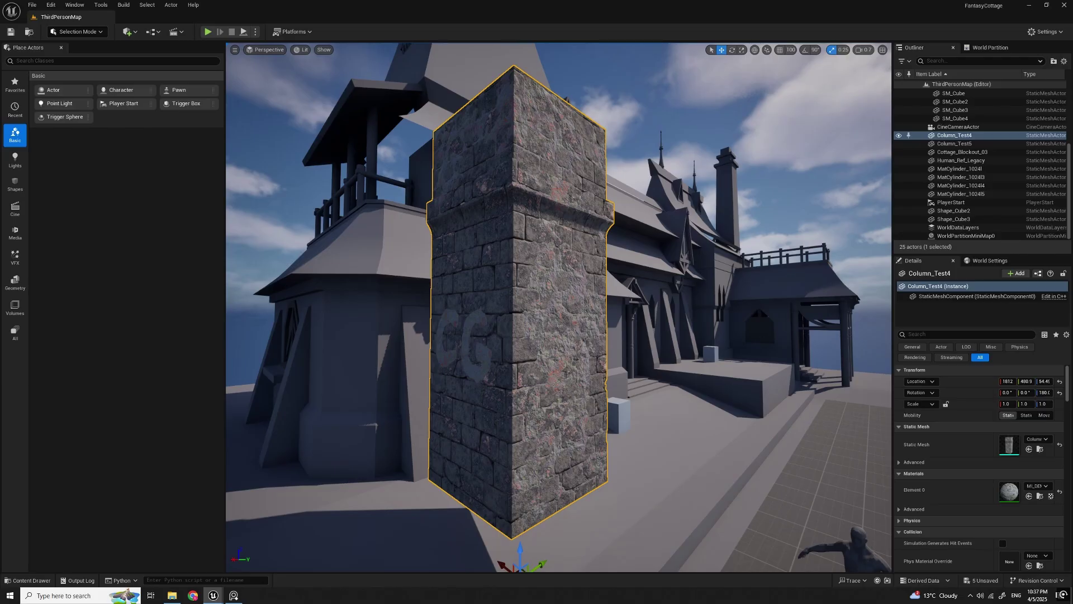
Step: Open the DEMO_SplatMap texture, hide its alpha channel, examine the painted red mask and return to the level
left_click_drag(1072, 112, 660, 204)
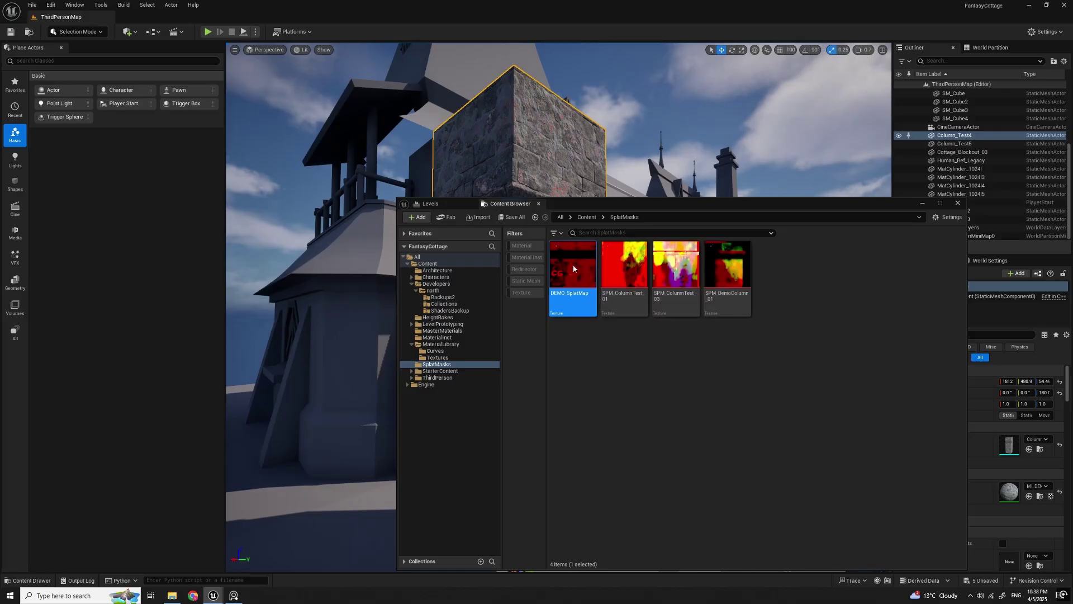
left_click_drag(1072, 174, 691, 156)
left_click(913, 147)
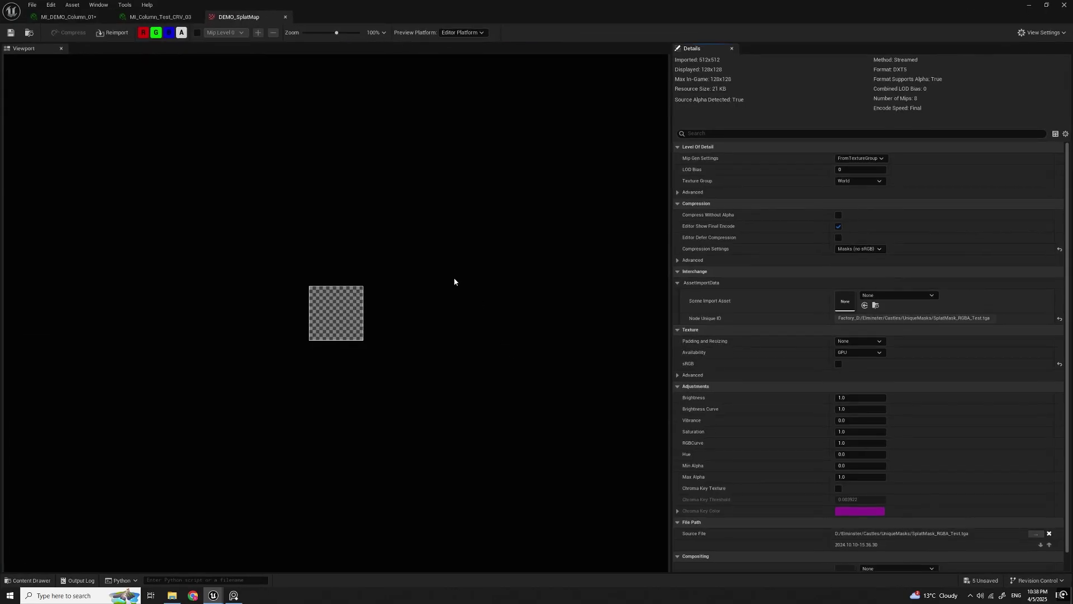
scroll(330, 304, "up", 8)
left_click(182, 32)
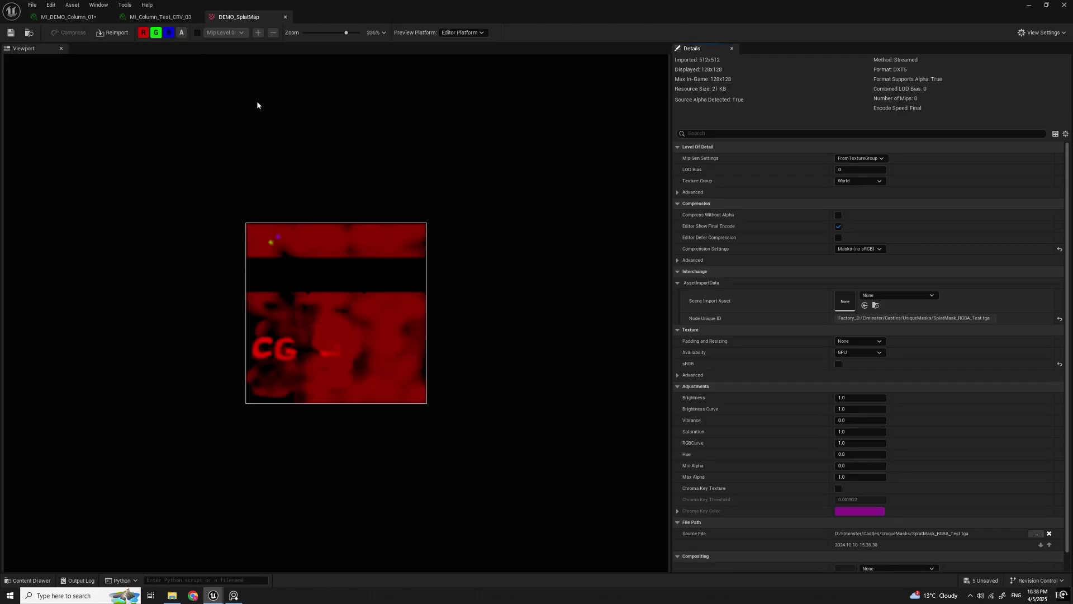
scroll(296, 284, "up", 6)
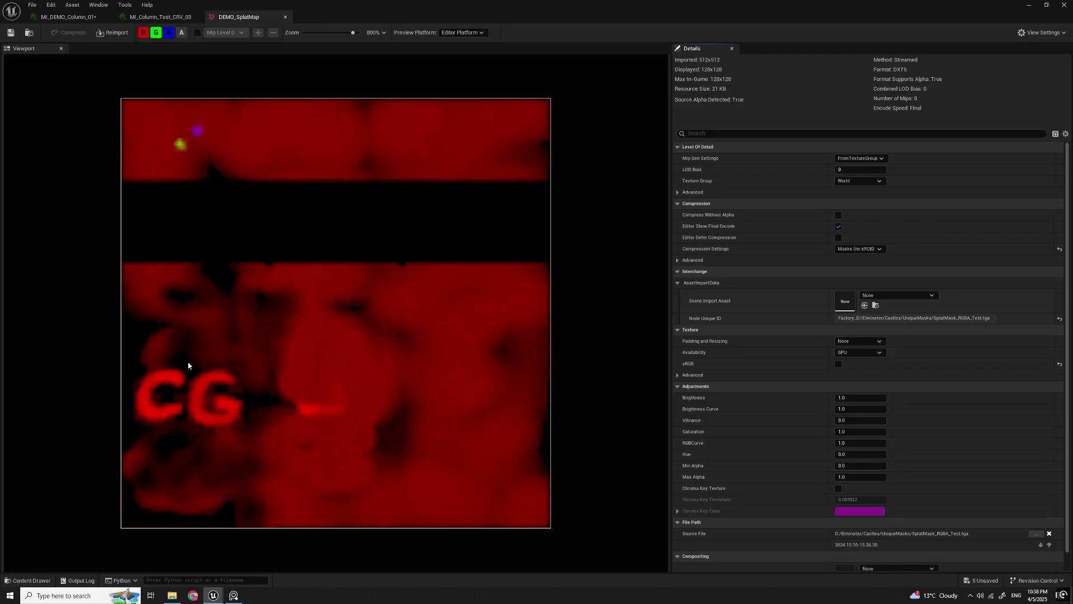
scroll(335, 210, "down", 3)
scroll(305, 360, "down", 2)
scroll(295, 227, "up", 1)
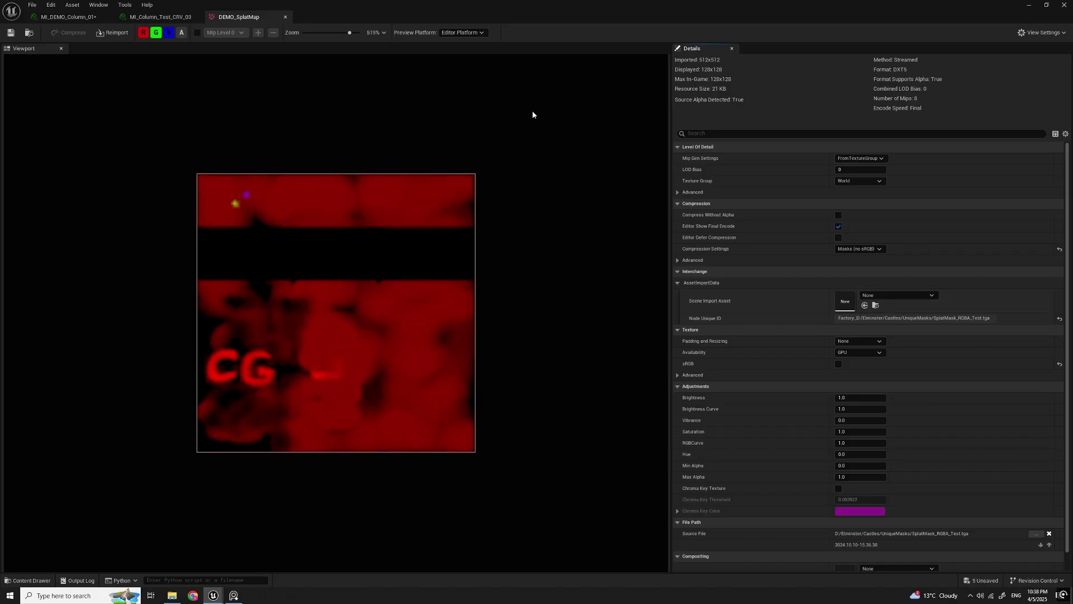
left_click_drag(606, 21, 1072, 6)
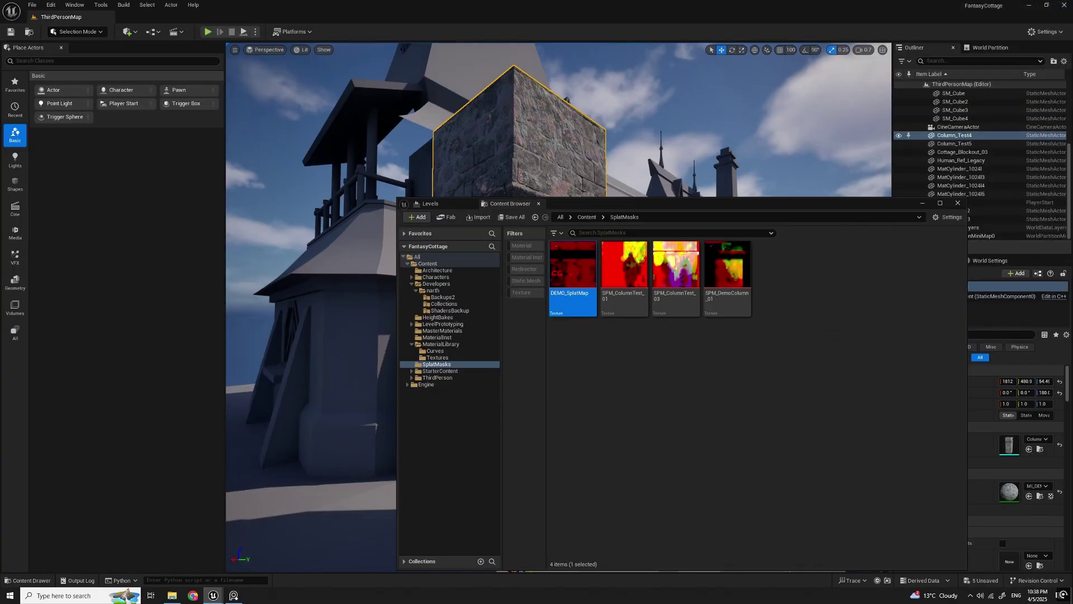
Step: Clear the Content Browser out of the way and inspect the painted mortar on all visible sides of the column
left_click_drag(667, 205, 1072, 114)
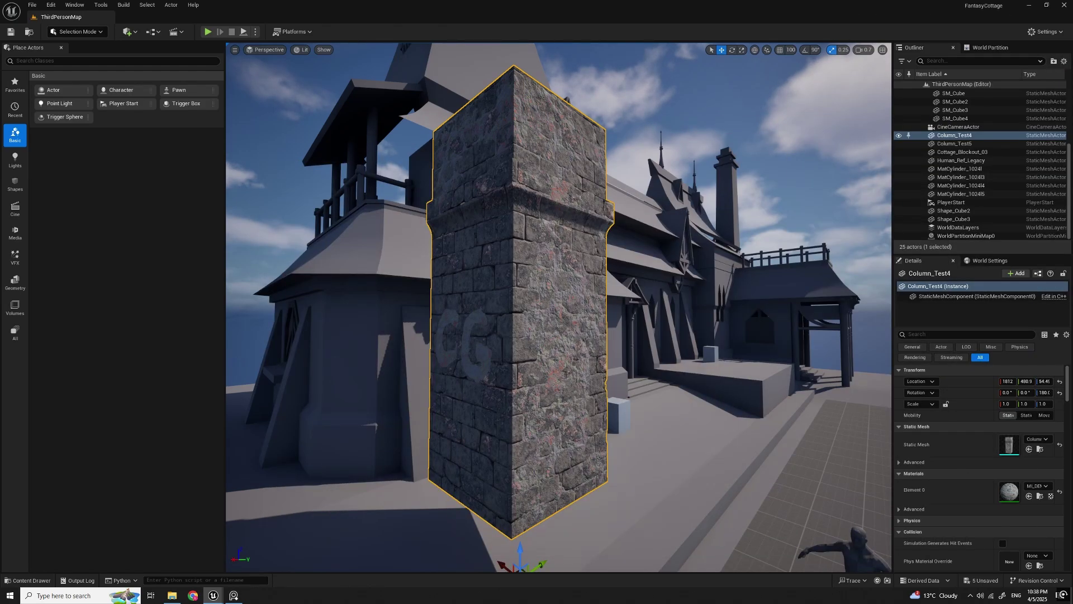
key("d")
right_click_drag(566, 369, 610, 377)
scroll(566, 369, "up", 1)
key("a")
key("a")
key("w")
key("a")
scroll(566, 369, "down", 1)
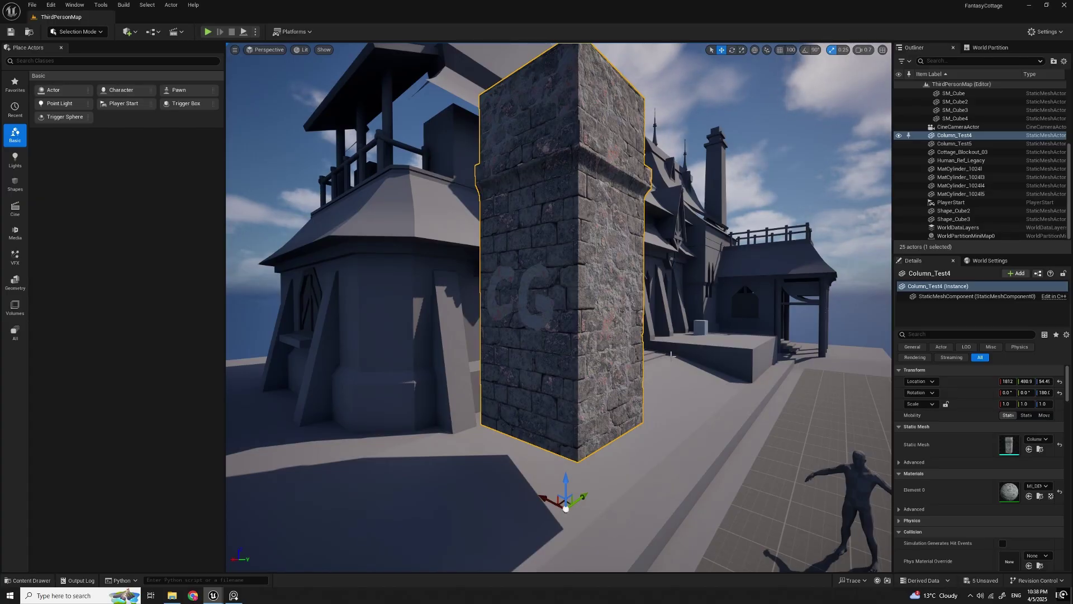
key("w")
key("d")
right_click_drag(610, 377, 640, 408)
key("s")
key("d")
key("s")
key("a")
right_click_drag(723, 335, 824, 342)
key("s")
key("w")
key("s")
key("w")
key("d")
key("s")
key("a")
key("w")
key("a")
key("s")
key("d")
key("w")
right_click_drag(536, 182, 476, 180)
key("d")
right_click_drag(463, 299, 319, 309)
key("w")
key("a")
key("s")
right_click_drag(536, 307, 582, 313)
key("d")
key("a")
key("s")
key("a")
scroll(559, 349, "up", 1)
key("w")
key("s")
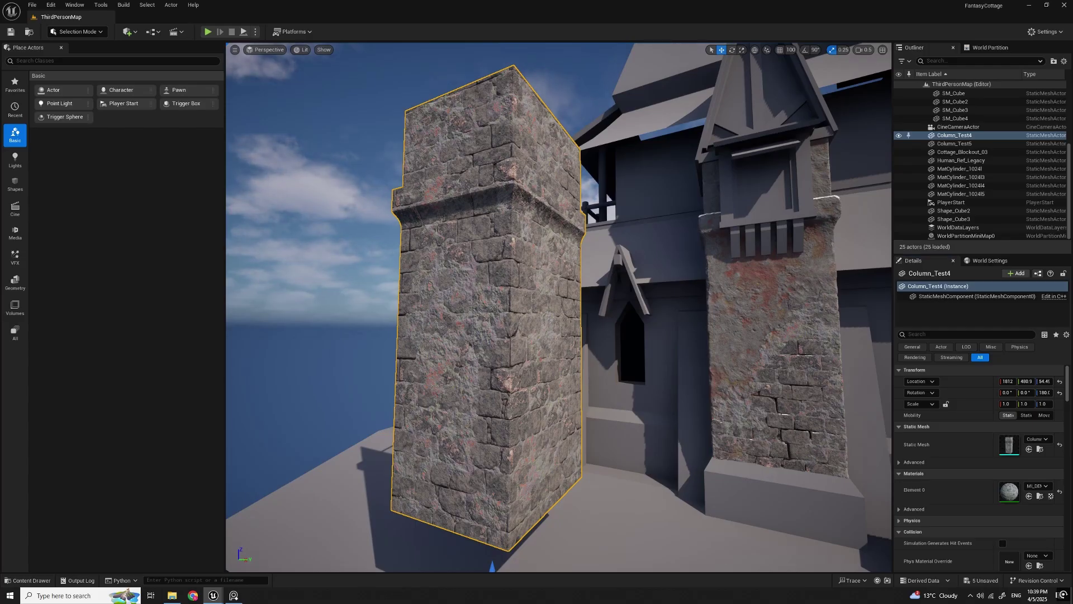
Step: Open the MLB_PaintableSplat_v25 layer blend from the MasterMaterials folder and maximize its editor
left_click_drag(1, 146, 764, 157)
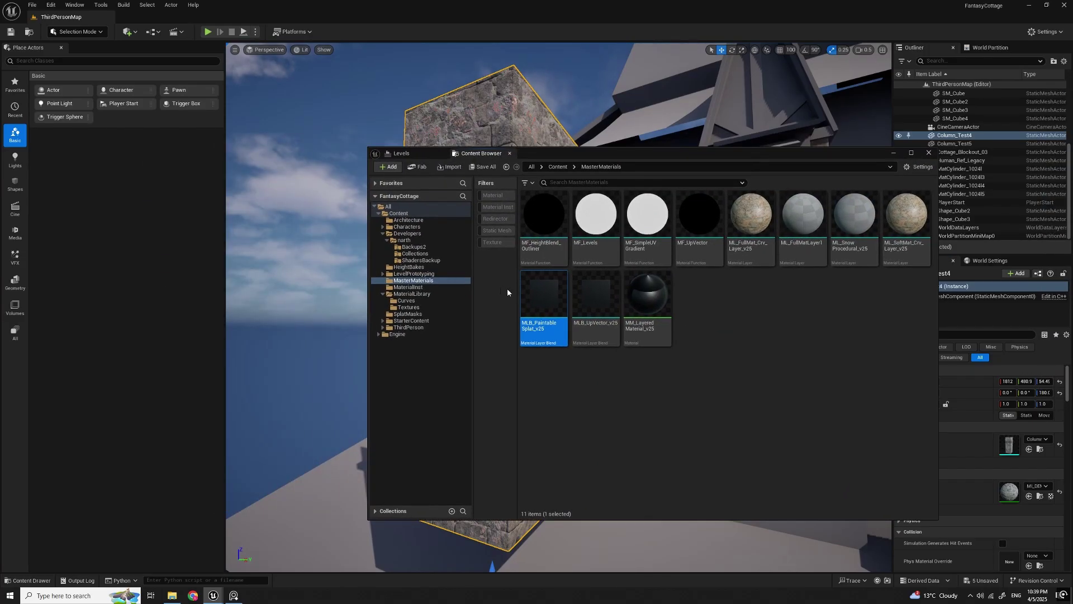
left_click(630, 402)
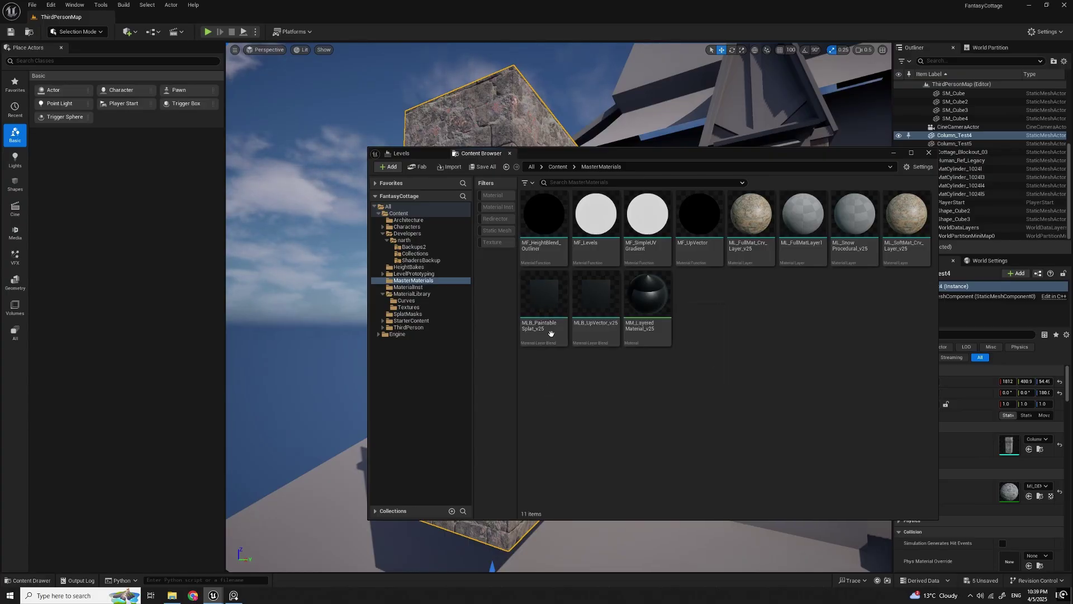
left_click(550, 300)
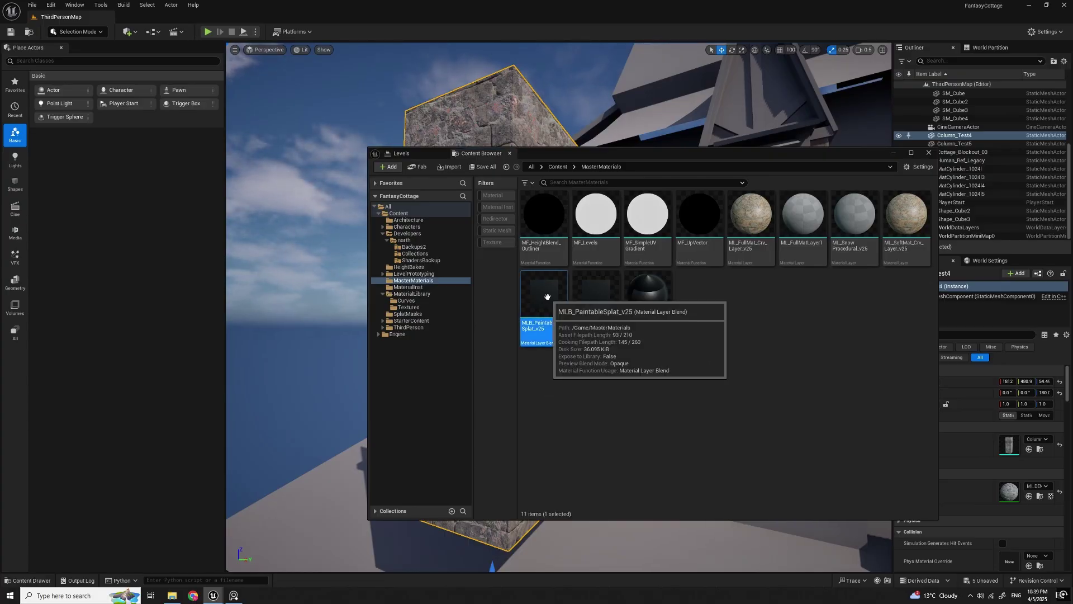
left_click_drag(790, 165, 822, 185)
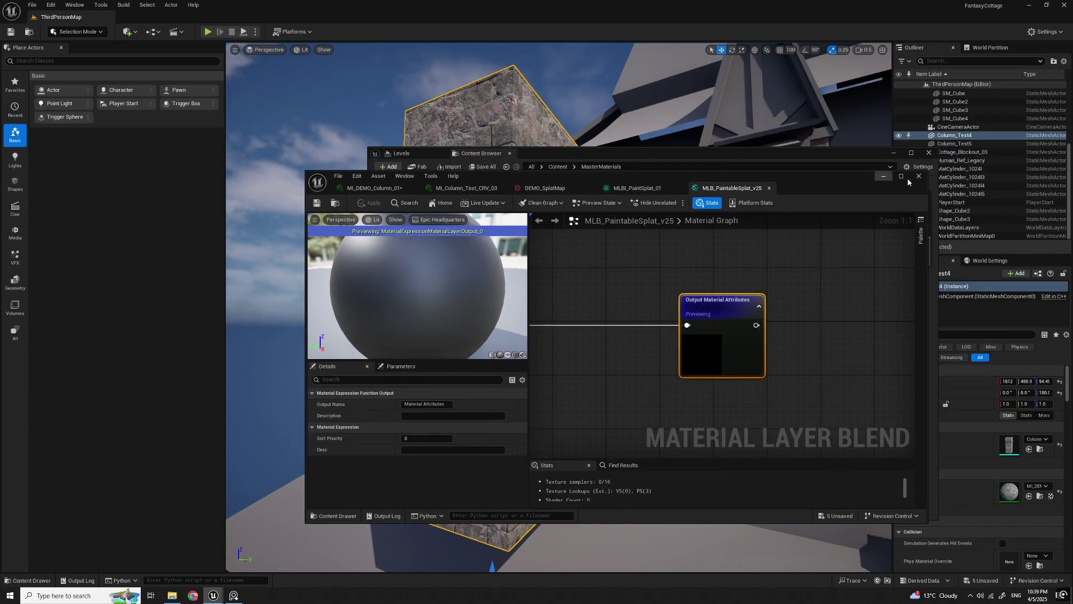
left_click(904, 177)
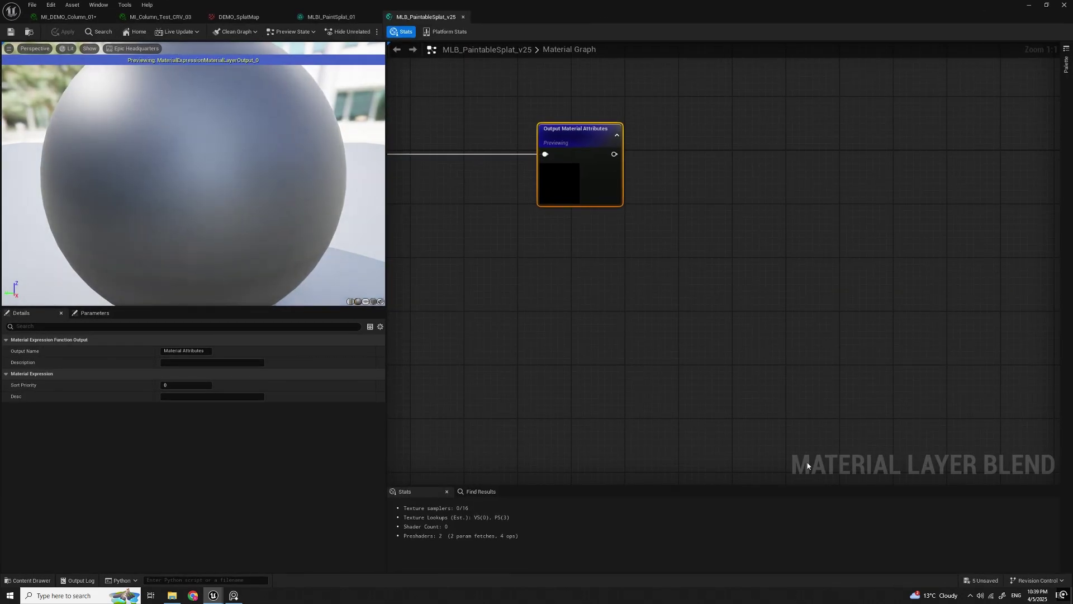
Step: Examine the overall layout of the MLB_PaintableSplat_v25 material graph, from its output back to its layer inputs
scroll(532, 320, "down", 8)
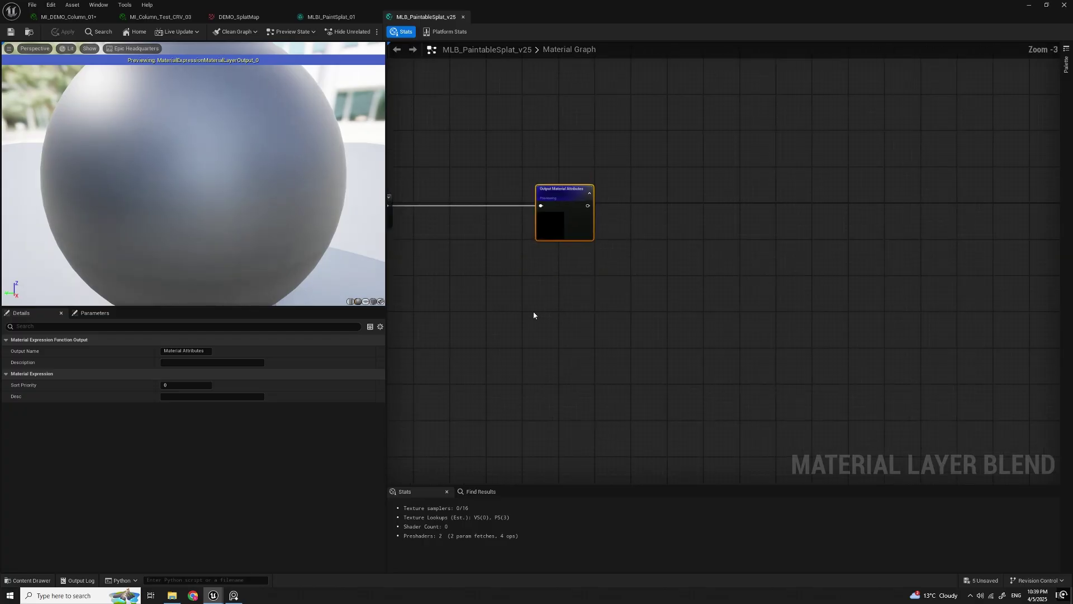
right_click_drag(534, 314, 829, 296)
scroll(757, 339, "down", 3)
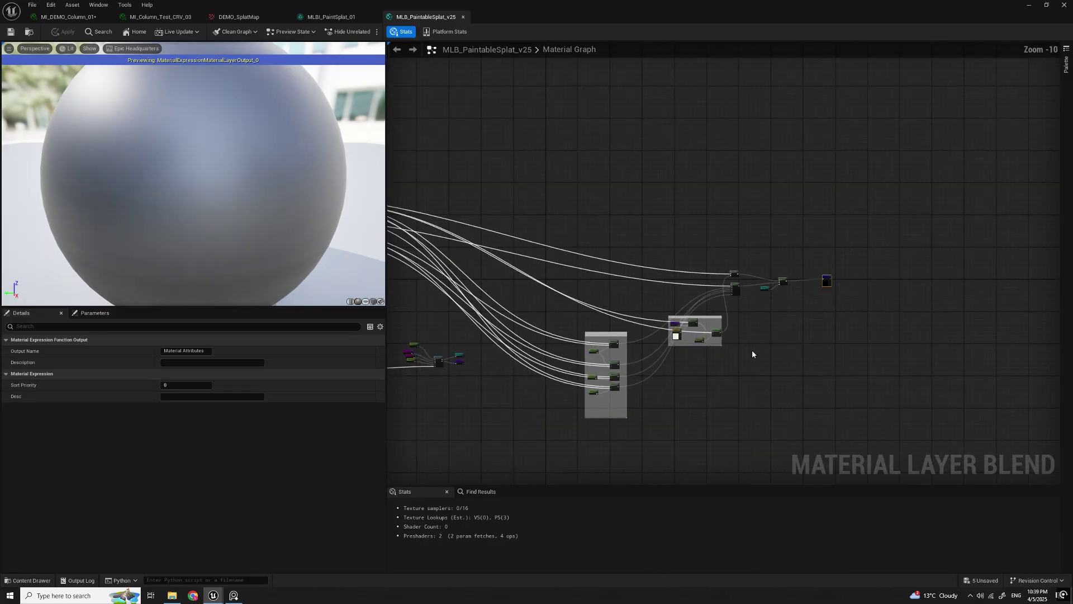
right_click_drag(752, 366, 887, 375)
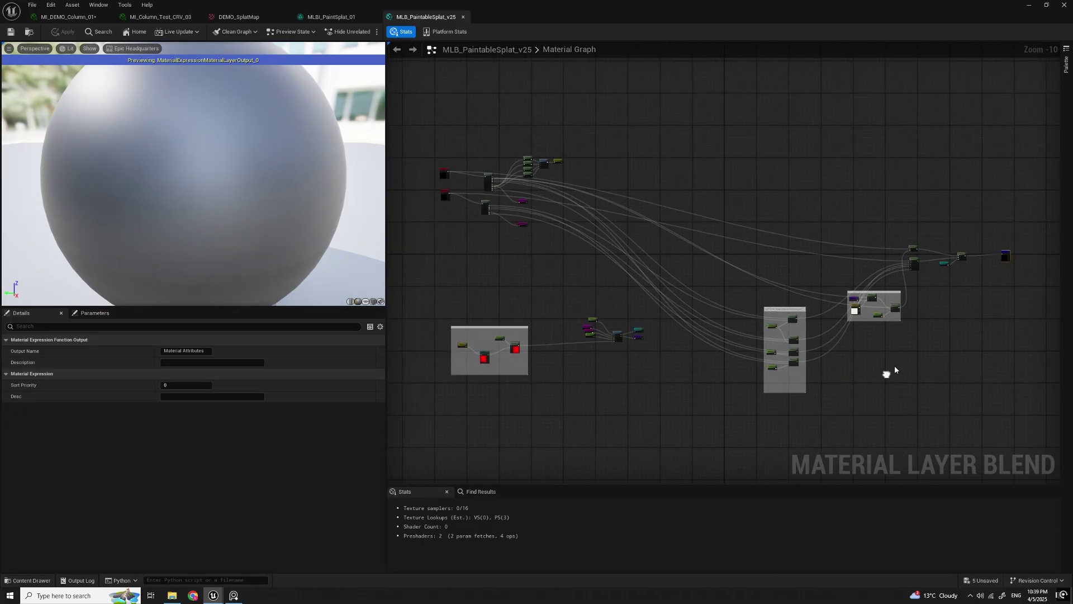
right_click_drag(660, 385, 681, 387)
scroll(680, 388, "up", 1)
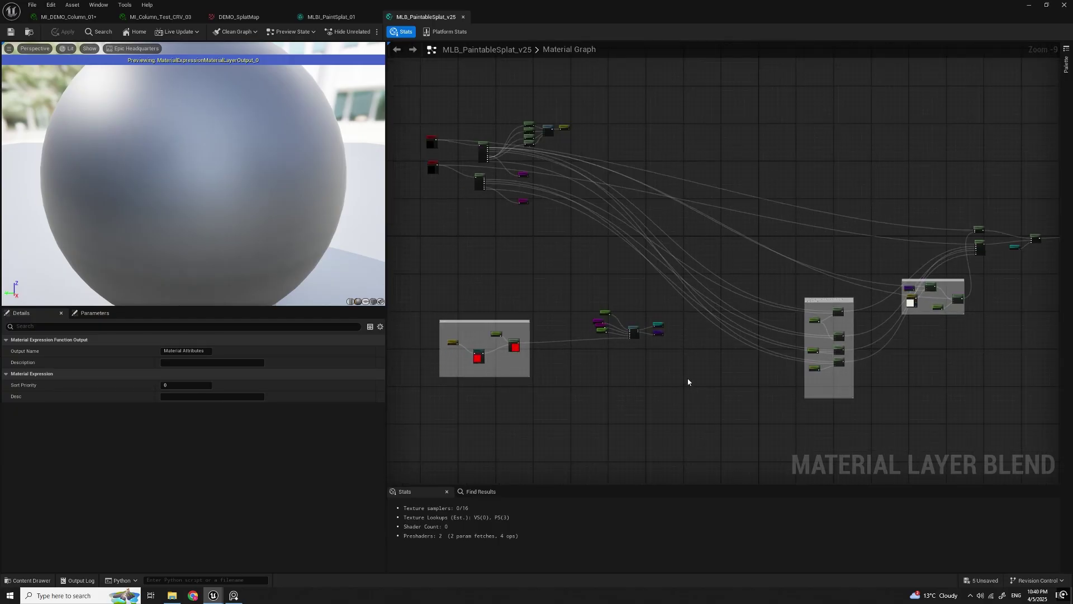
right_click_drag(651, 383, 635, 409)
Step: Review the Mortar layer's blend settings in MI_DEMO_Column_01 and the instance's global SplatMap texture parameter
left_click(74, 20)
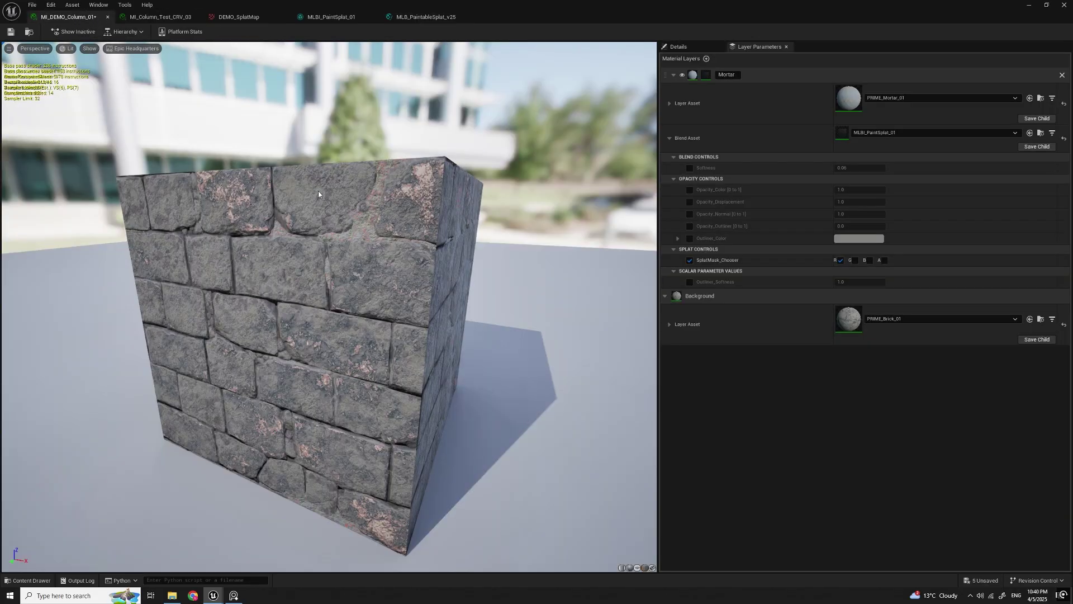
left_click_drag(528, 138, 485, 147)
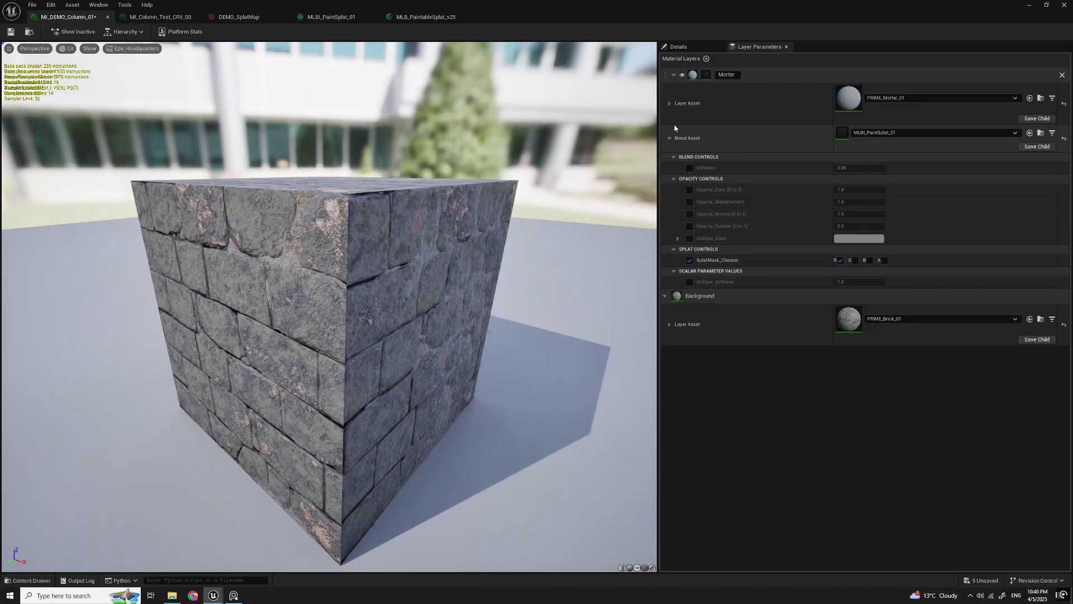
left_click(426, 16)
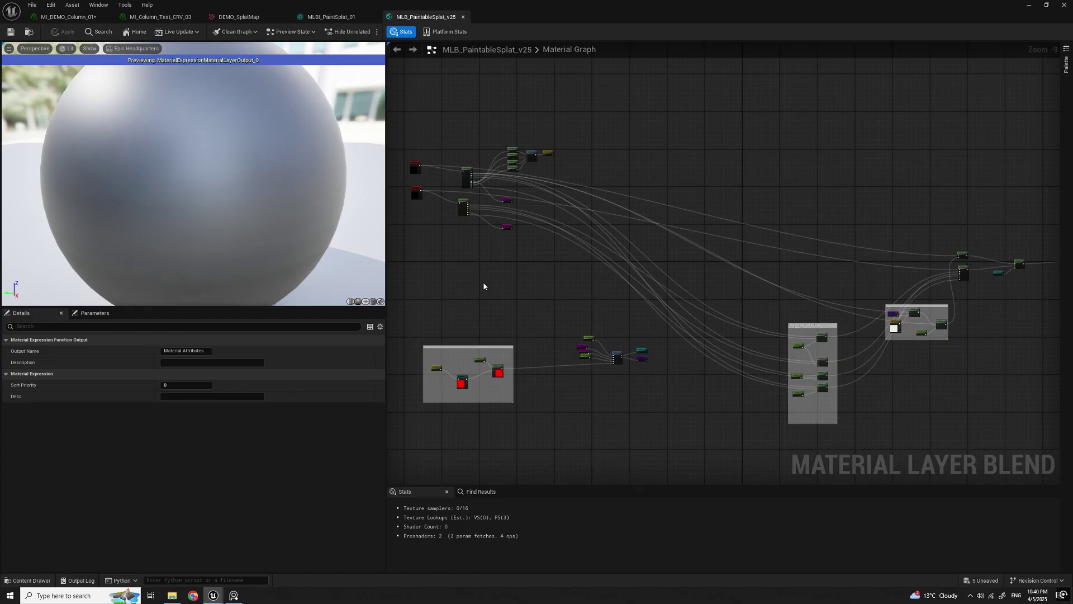
left_click(67, 17)
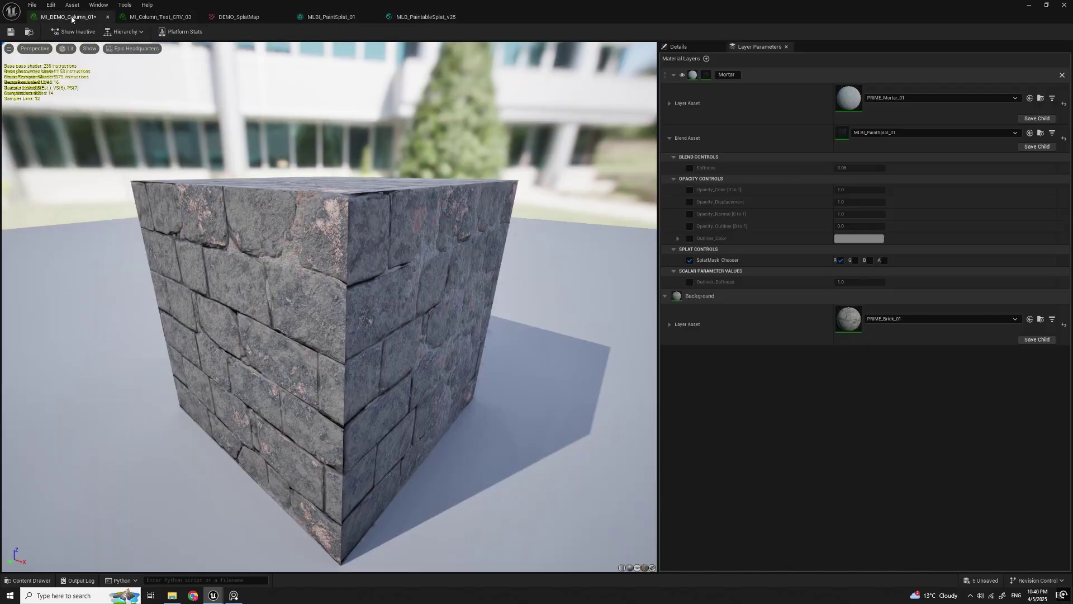
left_click(685, 45)
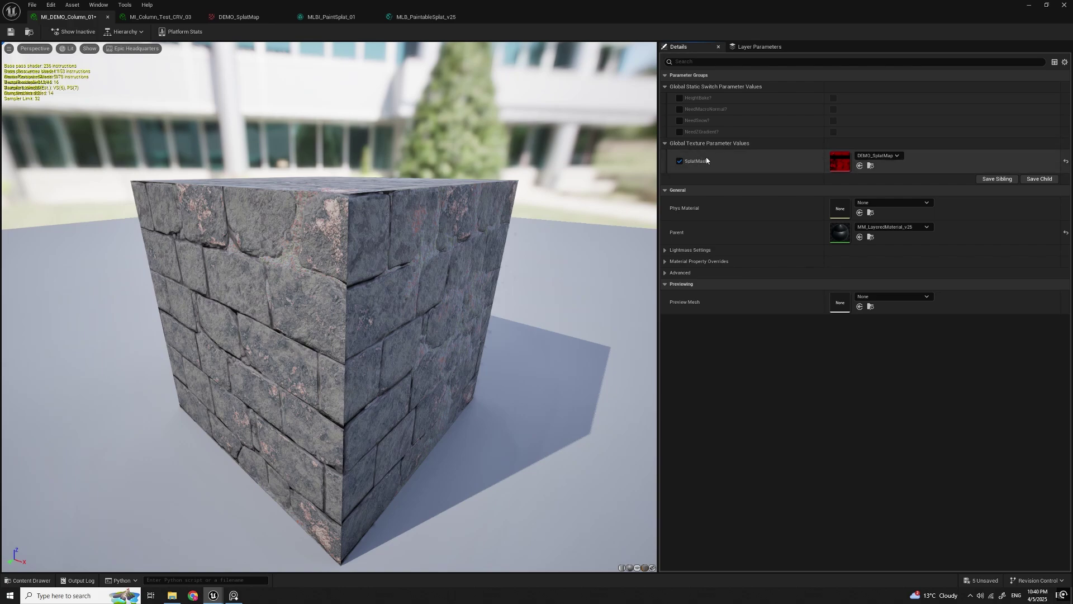
Step: Return to MLB_PaintableSplat_v25 and examine its SplatMap group, including the default channels of the SplatMask_Chooser node
left_click(425, 17)
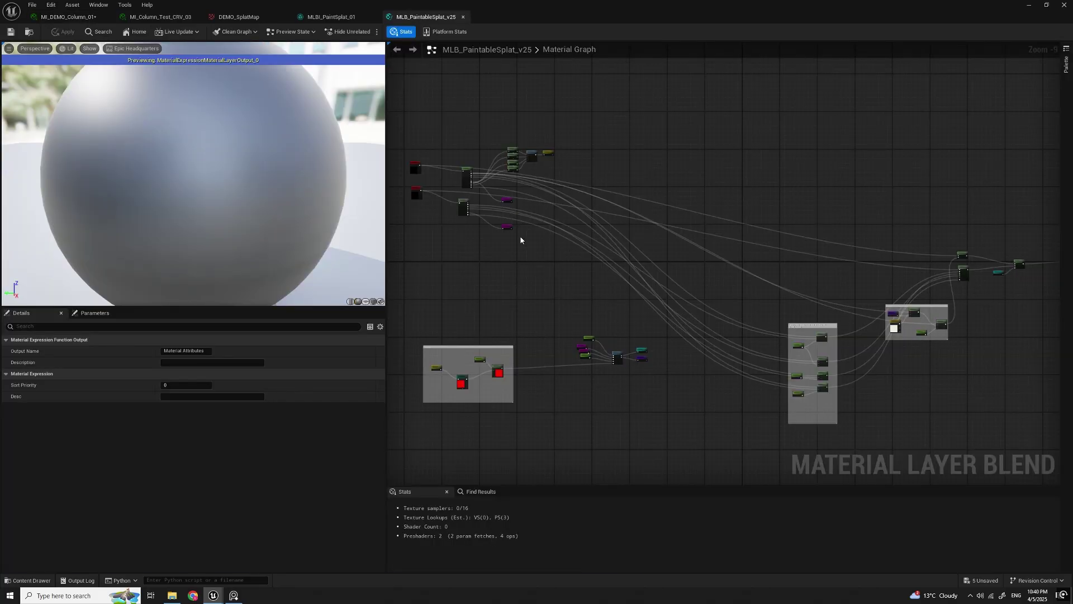
right_click_drag(549, 318, 581, 267)
scroll(574, 312, "up", 1)
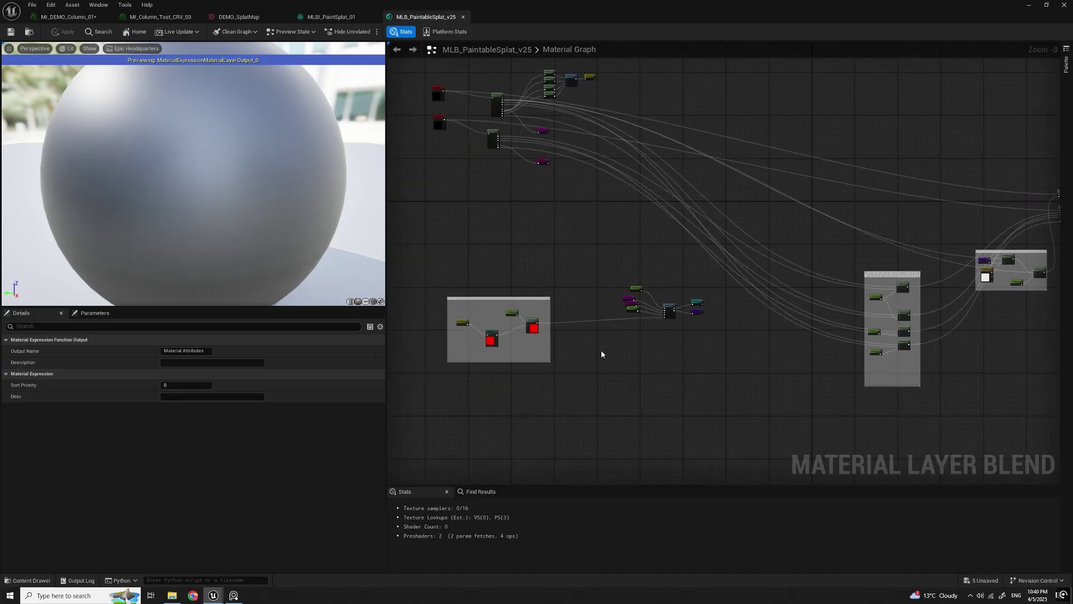
scroll(599, 346, "up", 1)
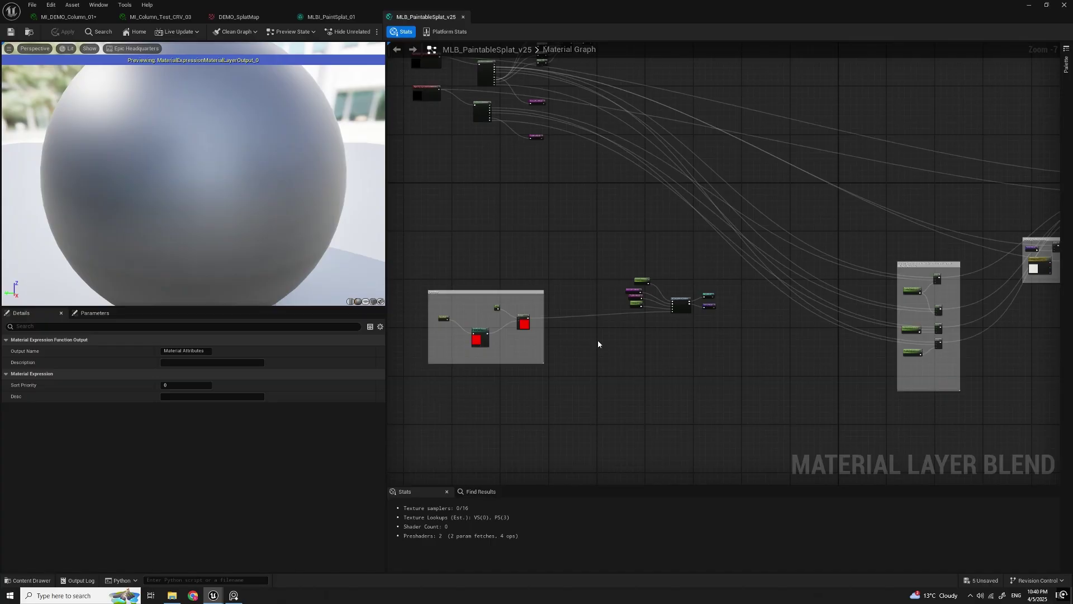
scroll(598, 344, "up", 3)
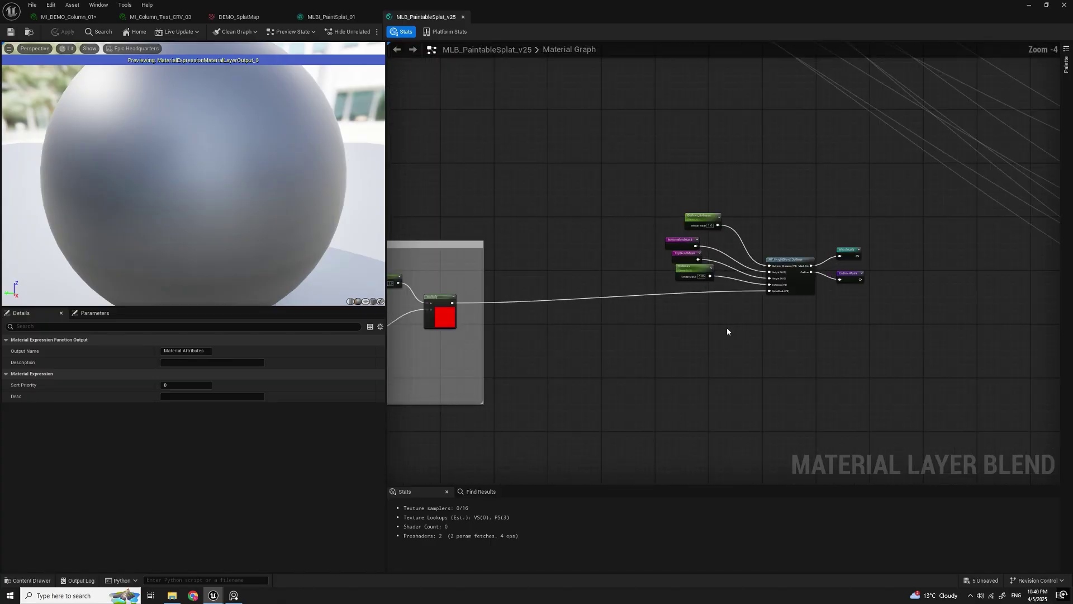
right_click_drag(687, 334, 827, 321)
right_click_drag(713, 322, 795, 311)
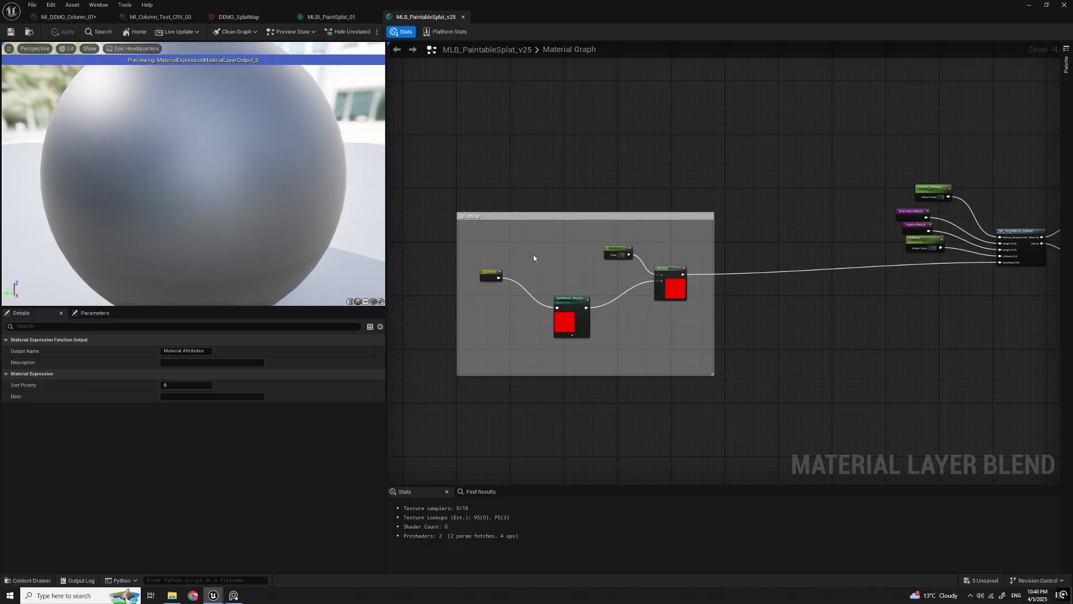
scroll(534, 257, "up", 3)
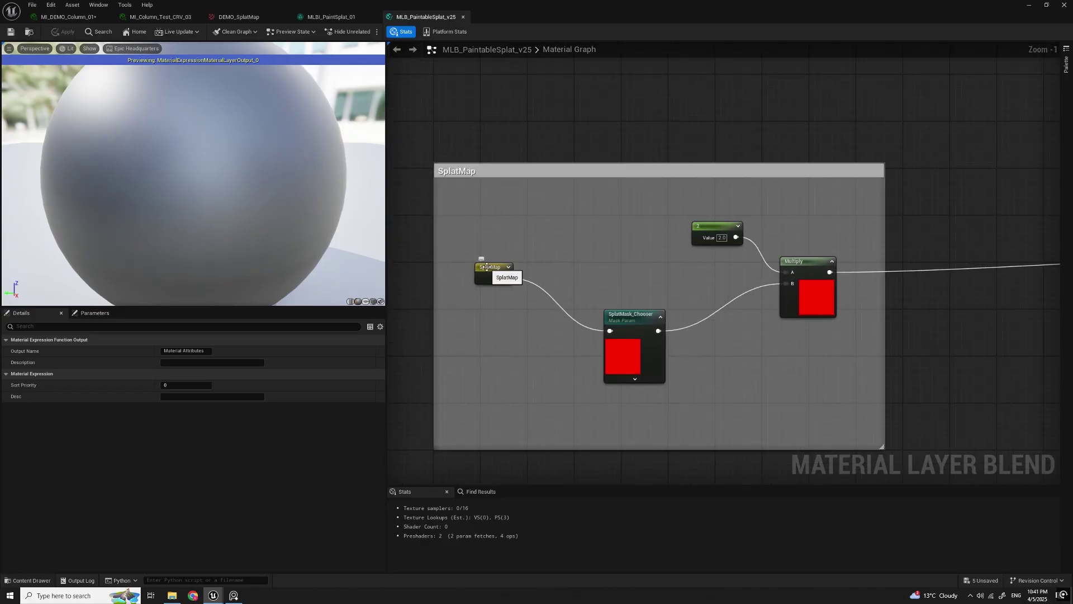
right_click_drag(629, 263, 619, 267)
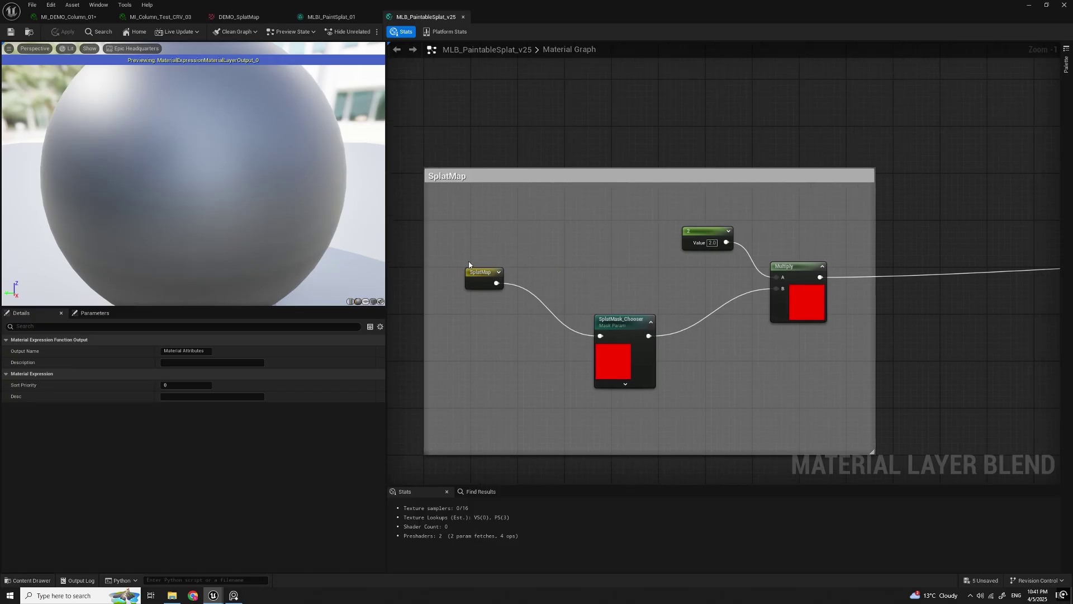
left_click(613, 323)
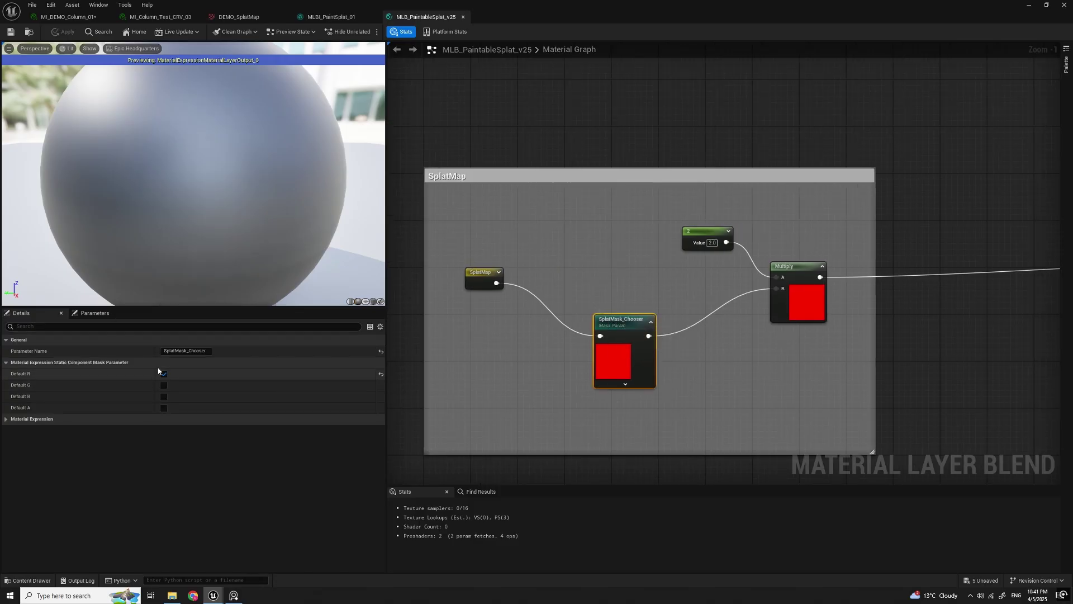
left_click(164, 374)
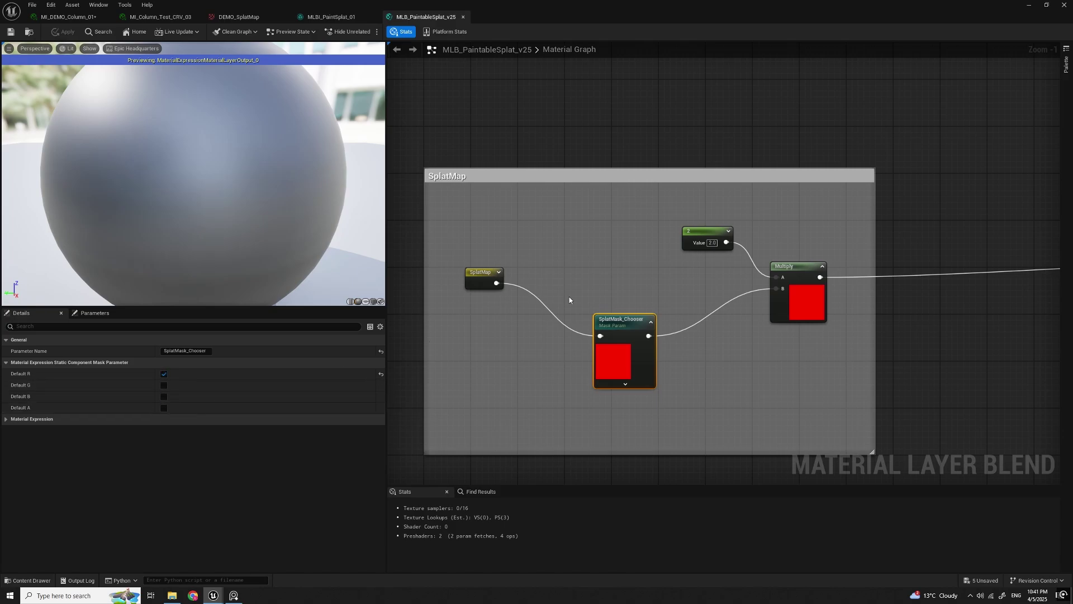
Step: Jump to the SplatMap reroute declaration and trace its MakeFloat4 and channel masks back to the Tangent output
left_click(588, 272)
right_click_drag(483, 278, 504, 286)
double_click(495, 281)
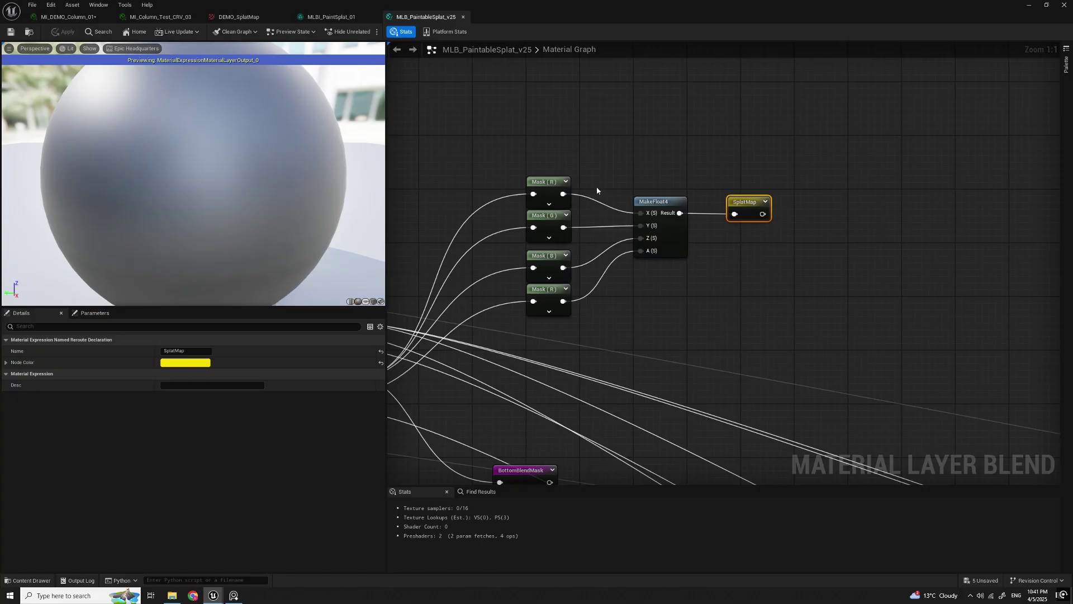
scroll(547, 205, "down", 1)
right_click_drag(655, 300, 787, 284)
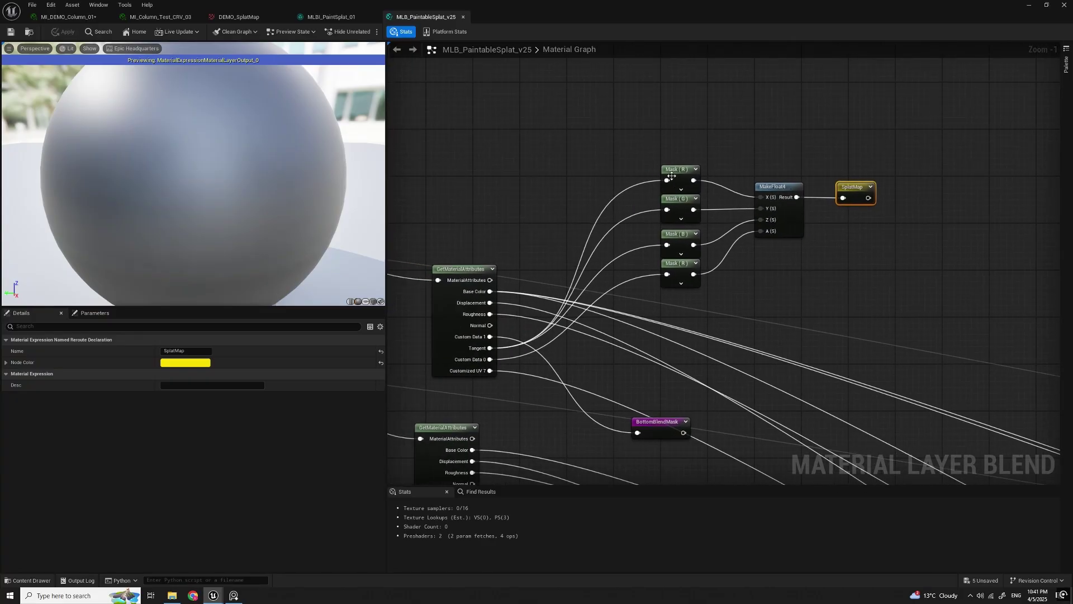
right_click_drag(620, 338, 666, 316)
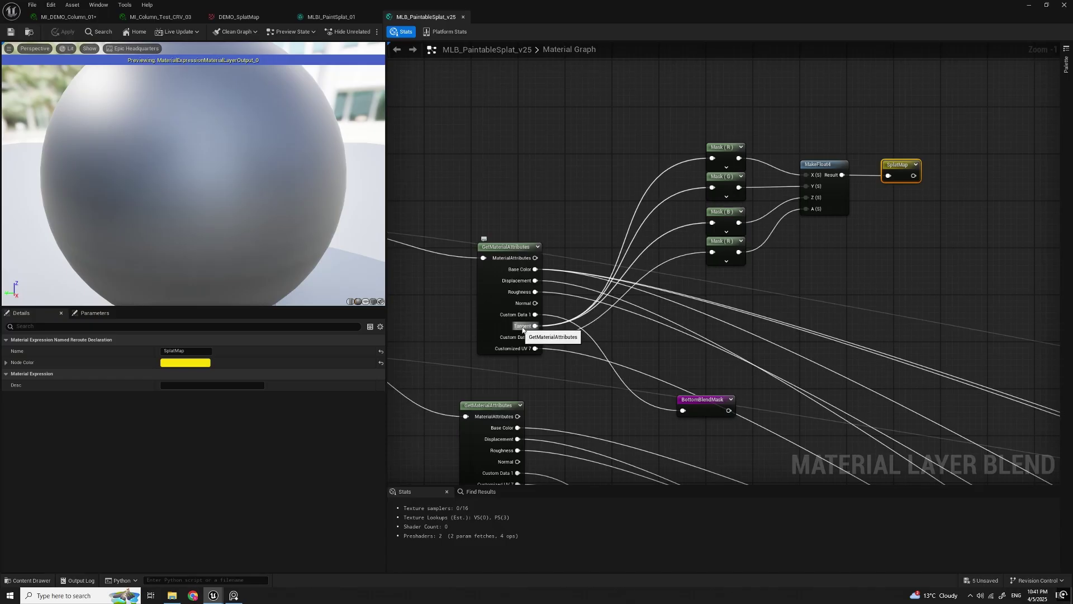
scroll(520, 330, "up", 1)
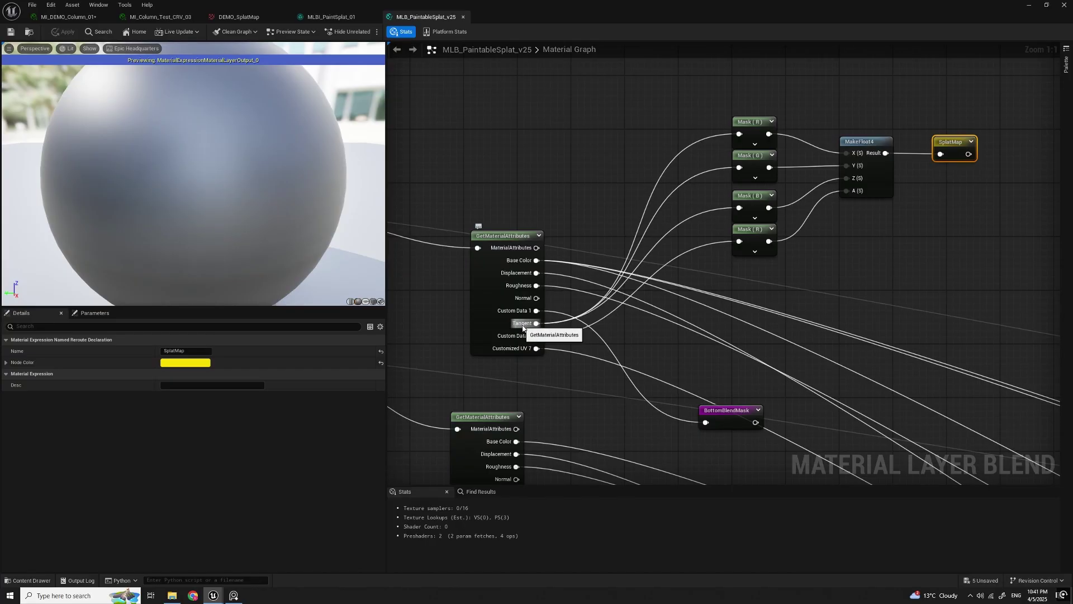
Step: Examine how the bottom and top layer inputs feed the two GetMaterialAttributes nodes and their outgoing connections
scroll(529, 324, "down", 1)
right_click_drag(528, 325, 724, 318)
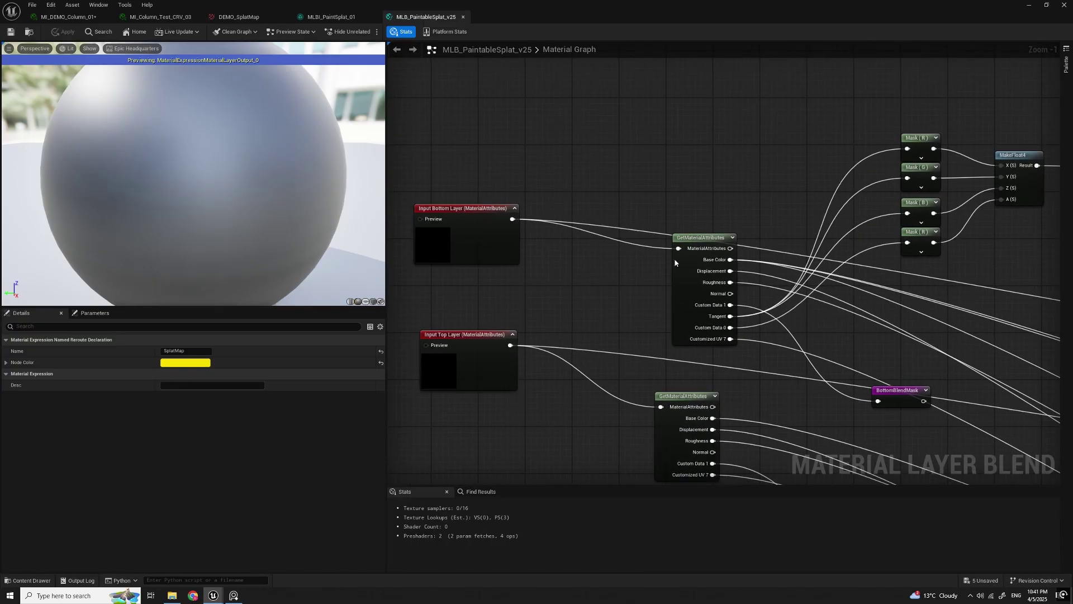
right_click_drag(697, 249, 628, 204)
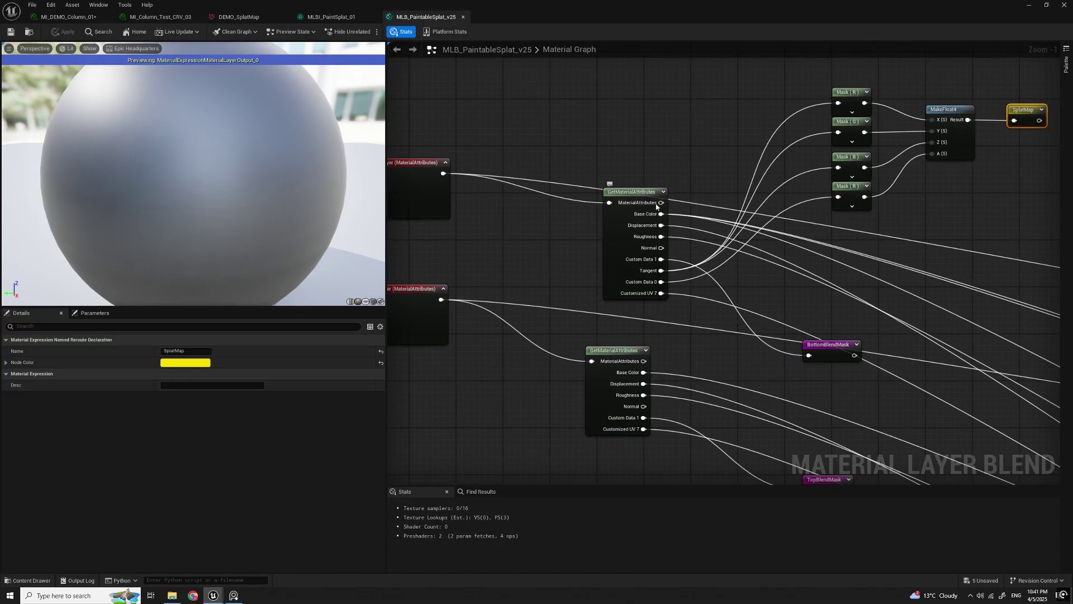
right_click_drag(668, 274, 613, 280)
scroll(693, 321, "down", 2)
right_click_drag(757, 309, 821, 321)
scroll(704, 335, "down", 1)
scroll(776, 323, "up", 2)
scroll(803, 321, "up", 1)
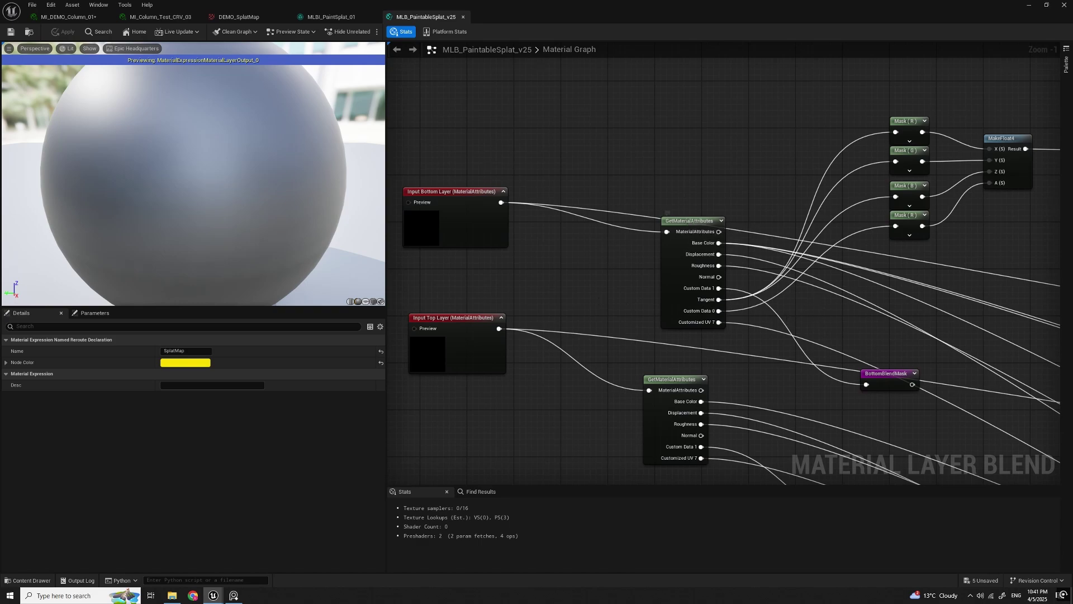
right_click_drag(689, 309, 647, 297)
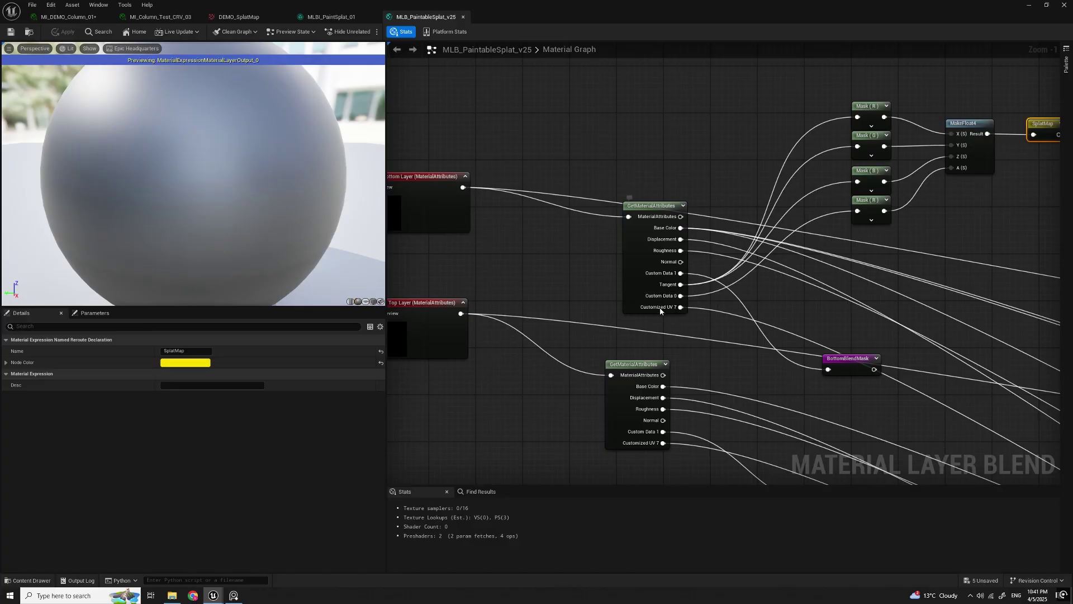
right_click_drag(698, 330, 681, 331)
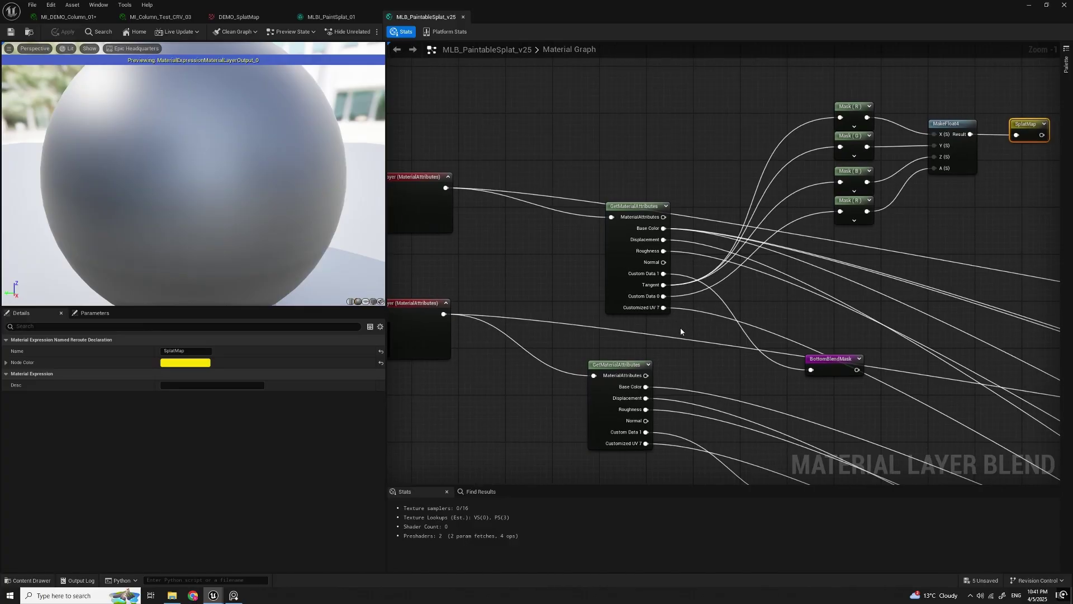
Step: Inspect the attribute types of the bottom layer's GetMaterialAttributes node and trace its input back to Input Bottom Layer
left_click(650, 285)
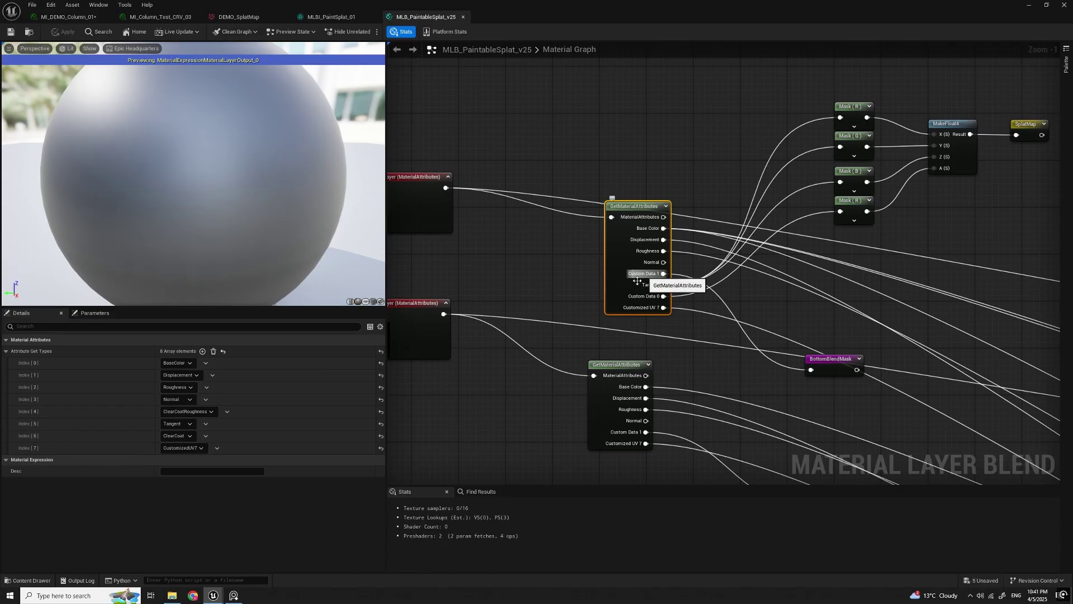
left_click(558, 276)
right_click_drag(557, 277, 619, 255)
scroll(754, 287, "up", 1)
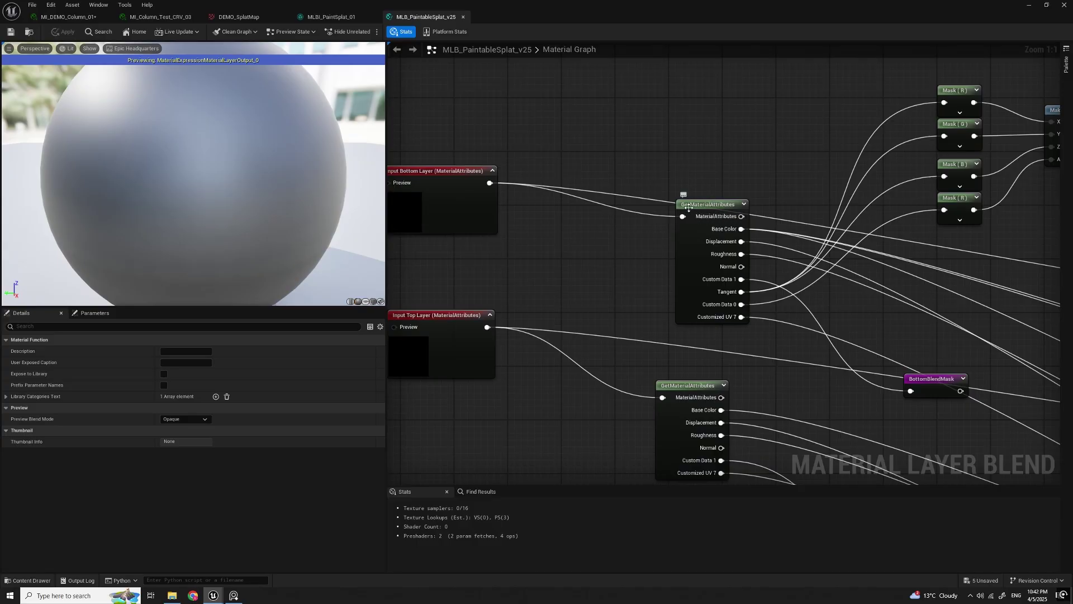
right_click_drag(450, 183, 567, 192)
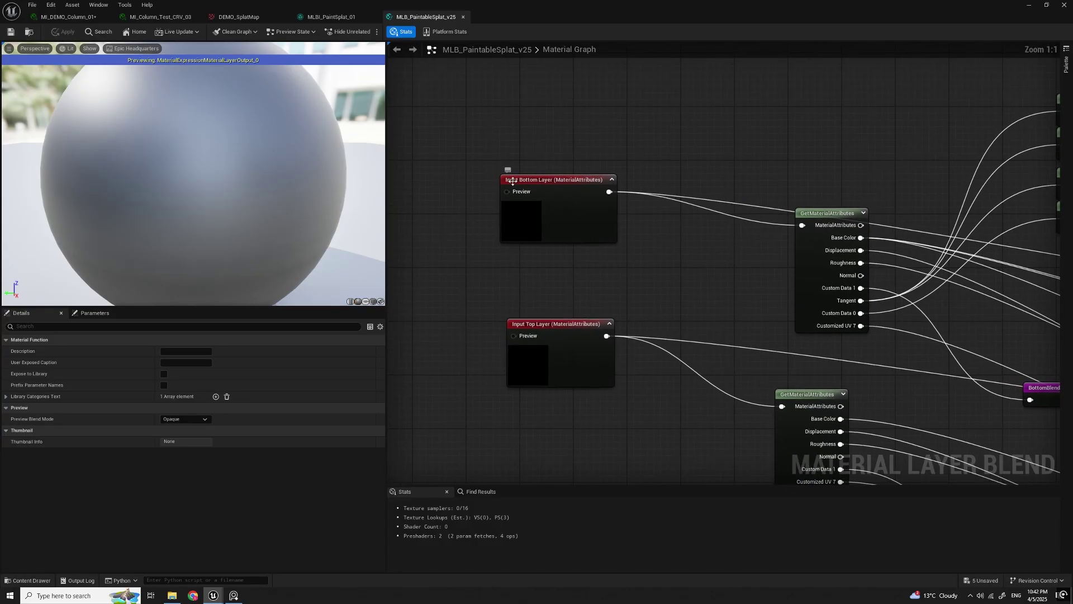
right_click_drag(684, 233, 646, 235)
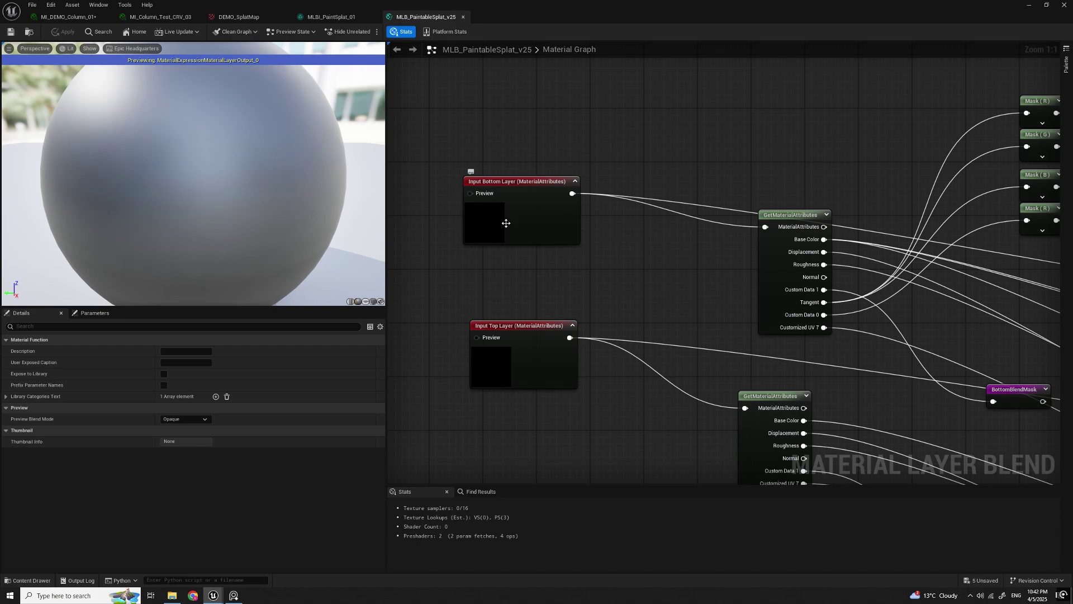
scroll(636, 261, "down", 1)
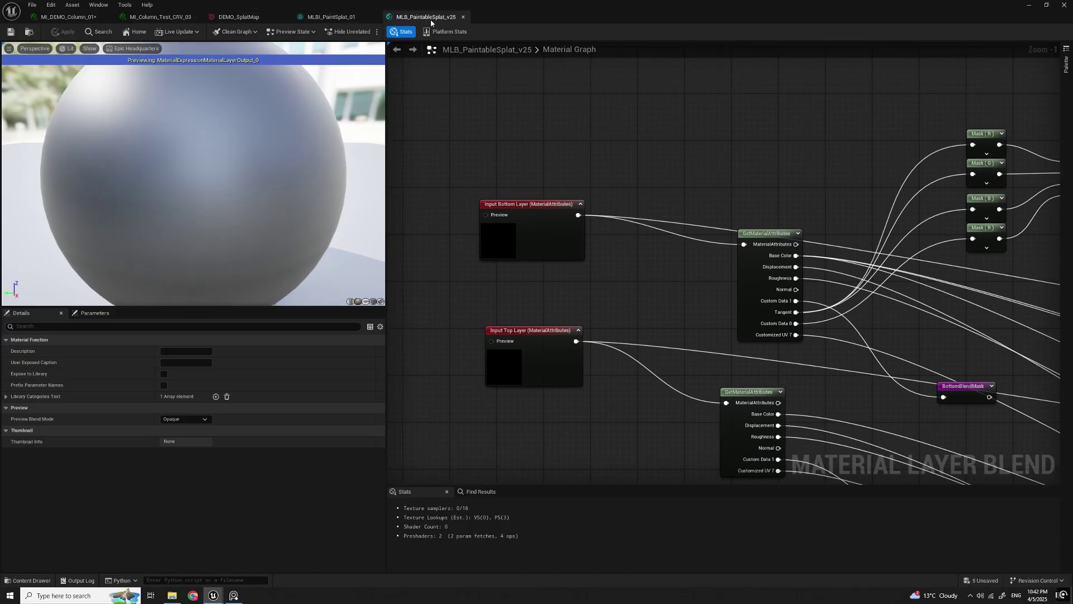
Step: Open ML_FullMat_Crv_Layer_v25 from the MasterMaterials folder and examine which inputs of its SetMaterialAttributes node are connected
left_click(29, 32)
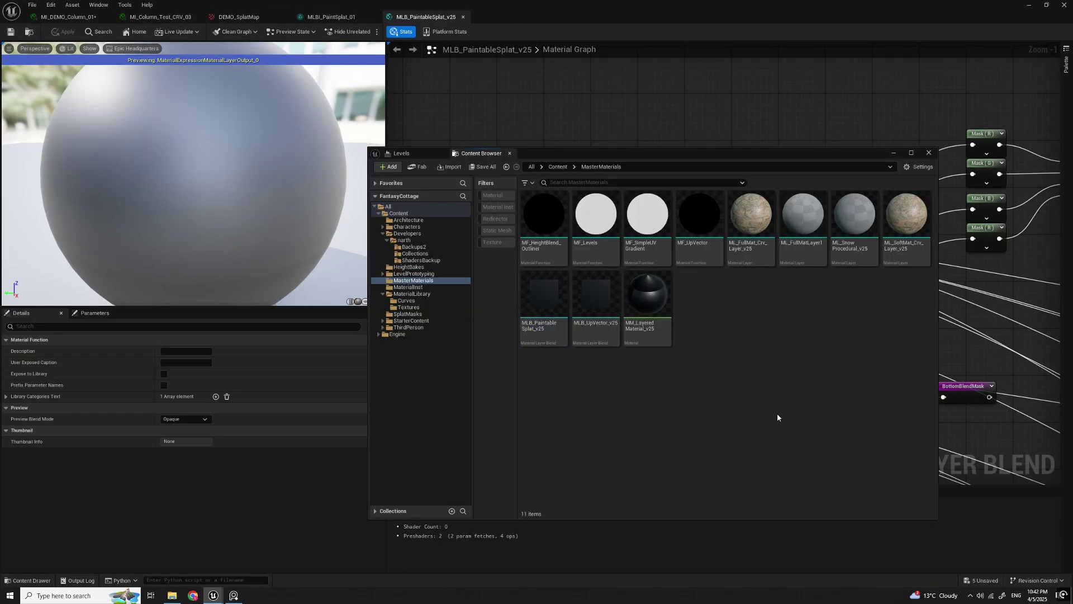
double_click(752, 222)
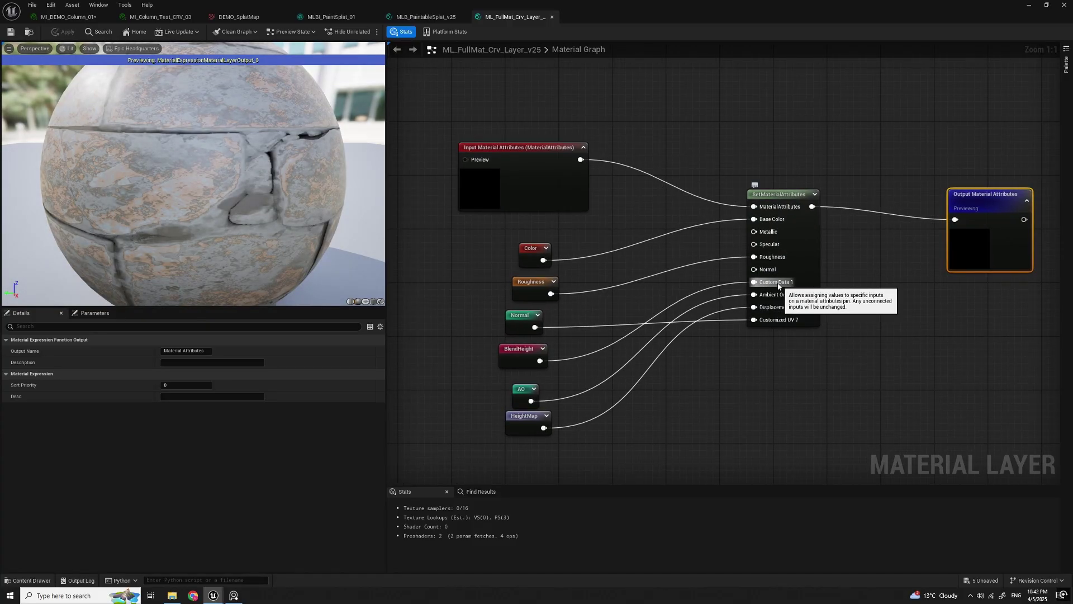
right_click_drag(754, 362, 744, 391)
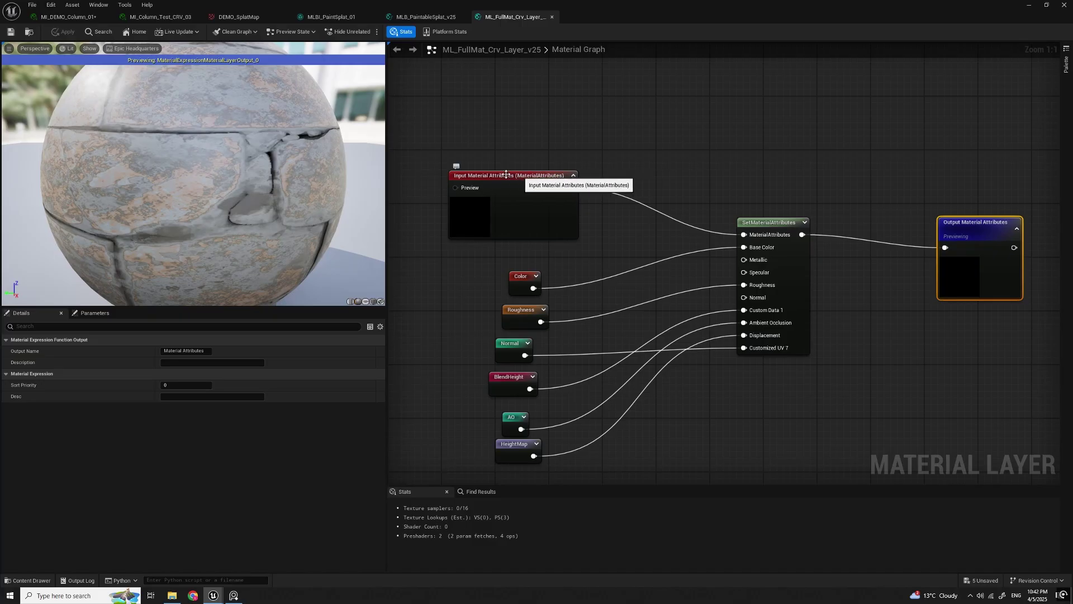
Step: Survey the commented texture, roughness, levels and normal groups that feed the layer graph's reroute nodes, and return to the material output
right_click_drag(605, 233, 736, 167)
scroll(736, 167, "down", 10)
right_click_drag(705, 255, 1034, 314)
right_click_drag(633, 318, 697, 276)
scroll(698, 275, "up", 2)
scroll(698, 276, "up", 1)
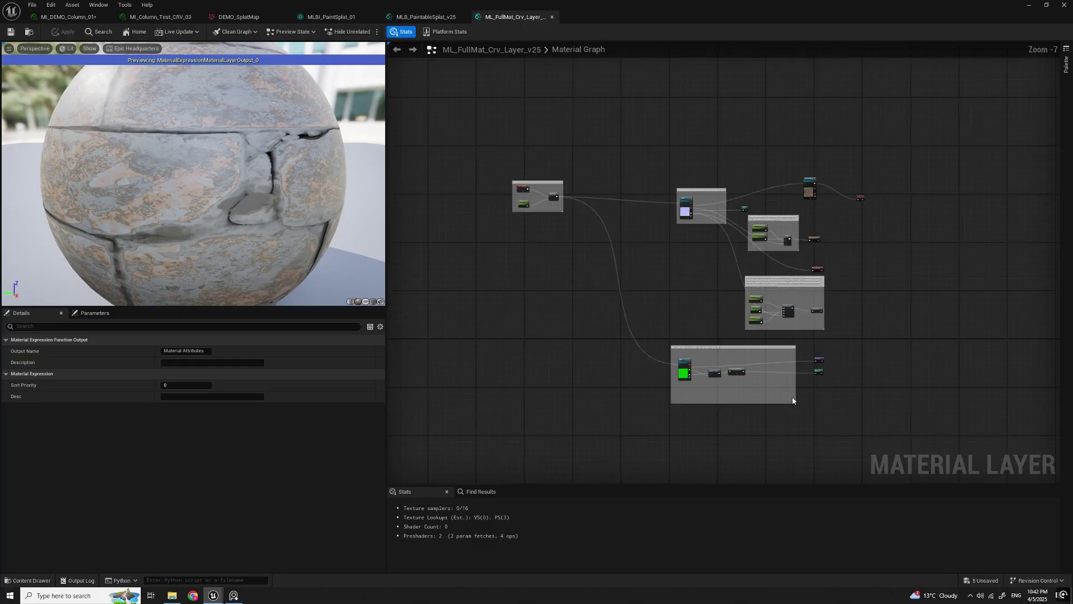
scroll(827, 237, "up", 2)
scroll(881, 233, "up", 1)
right_click_drag(751, 241, 731, 178)
right_click_drag(793, 333, 763, 264)
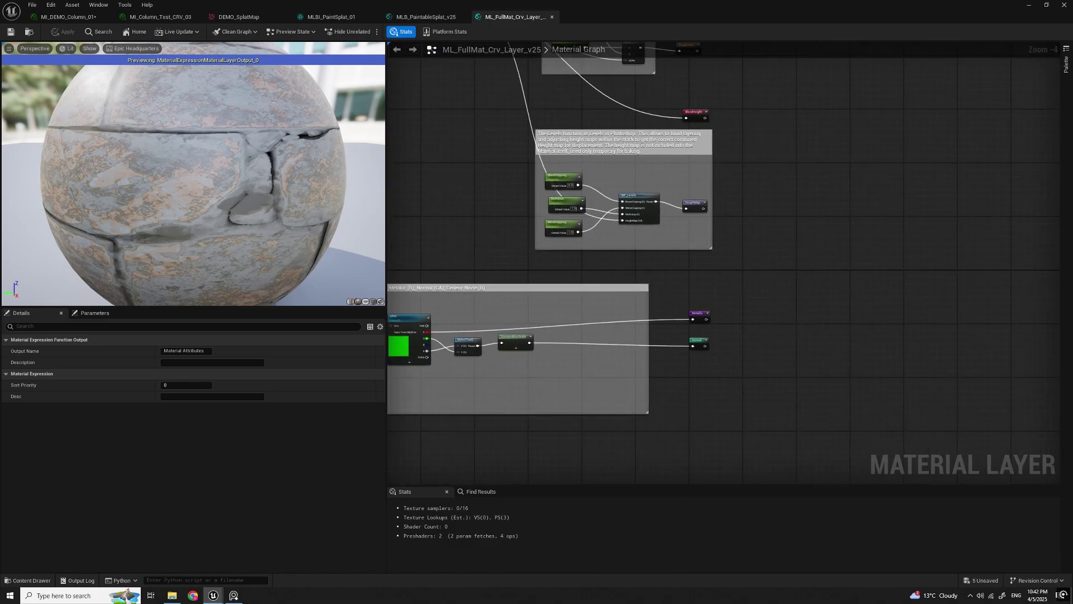
right_click_drag(939, 235, 565, 346)
key("Home")
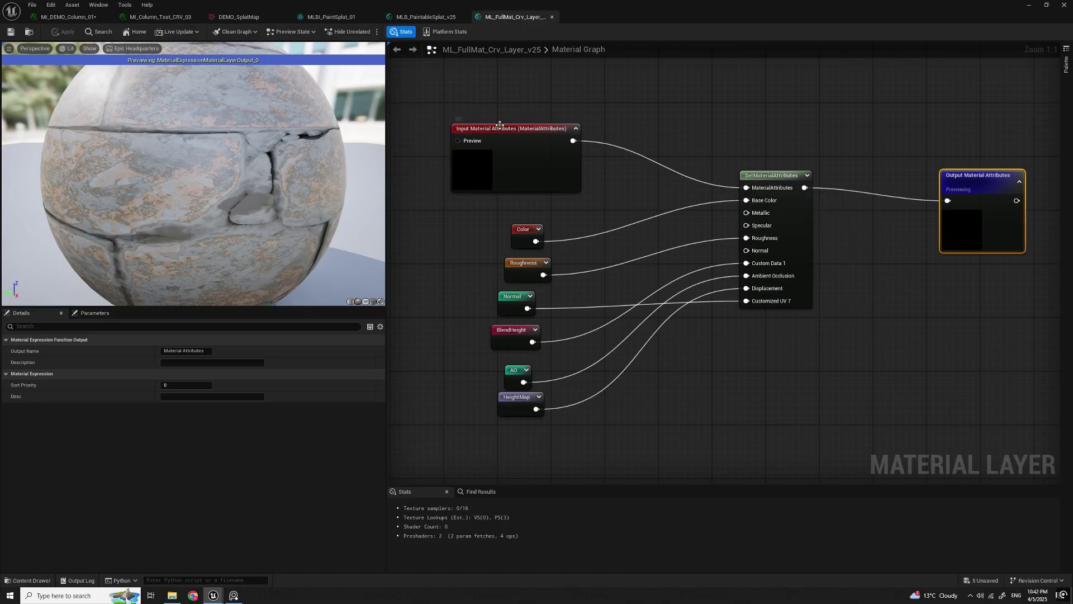
Step: Inspect the Input Material Attributes node's properties and its connection to SetMaterialAttributes
right_click_drag(500, 125, 561, 175)
left_click(590, 179)
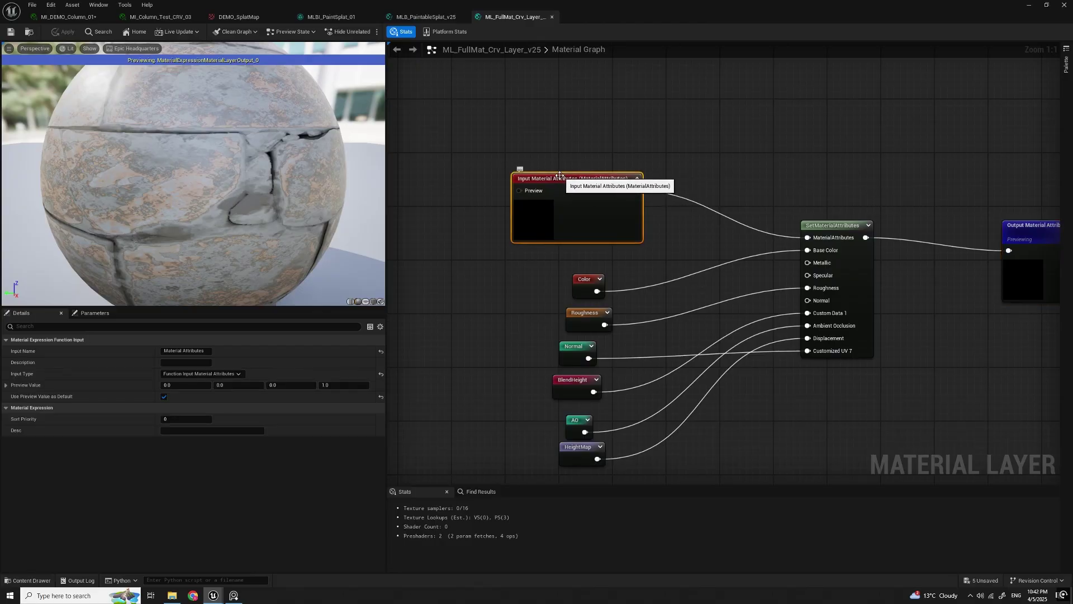
left_click(738, 181)
right_click_drag(738, 180, 686, 182)
scroll(603, 179, "down", 1)
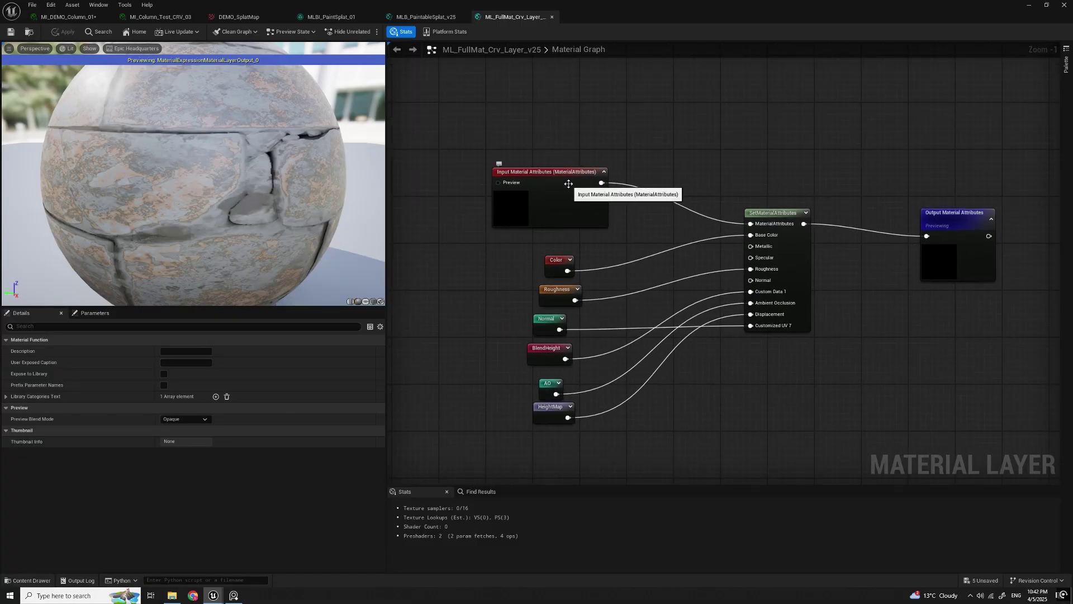
right_click_drag(568, 184, 615, 220)
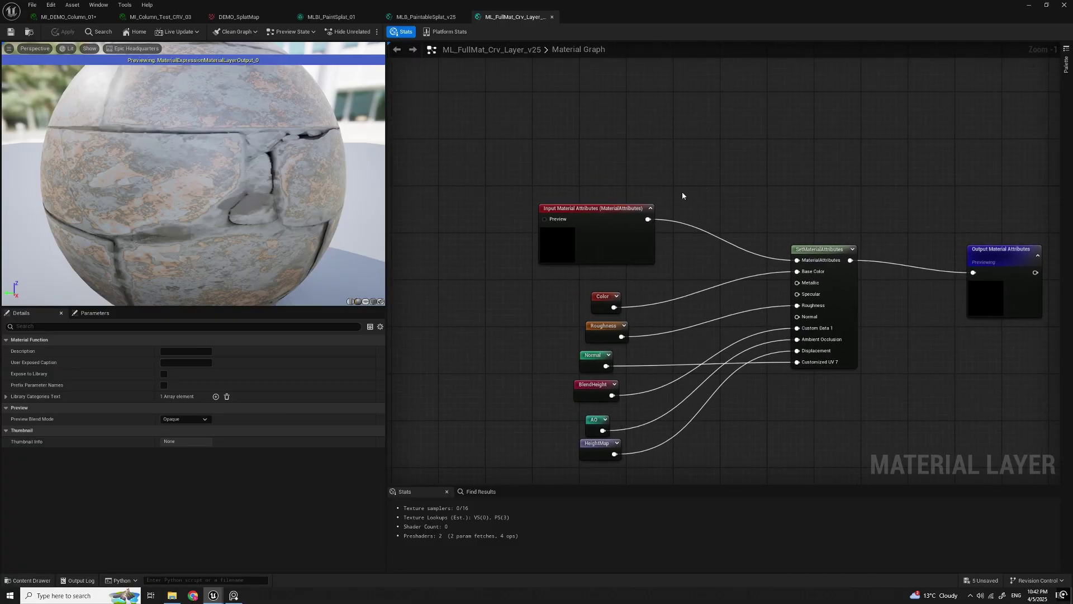
Step: Open the parent material MM_LayeredMaterial_v25 and locate the SplatMask group in its graph
left_click(30, 32)
key("Escape")
right_click_drag(729, 224, 613, 245)
scroll(670, 357, "down", 9)
right_click_drag(665, 400, 1019, 301)
right_click_drag(504, 332, 735, 333)
scroll(653, 267, "up", 8)
right_click_drag(620, 343, 596, 358)
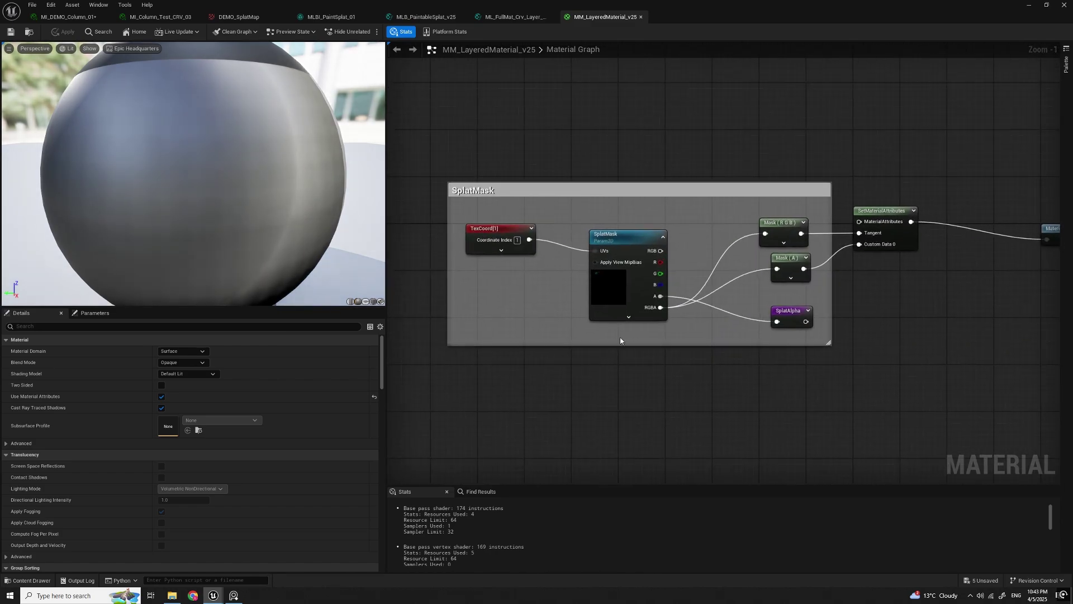
Step: Trace the SplatMask texture's RGB and alpha masks into the Tangent and Custom Data 0 inputs of SetMaterialAttributes
scroll(596, 357, "up", 2)
right_click_drag(853, 366, 797, 380)
right_click_drag(908, 334, 825, 338)
scroll(894, 330, "down", 1)
scroll(824, 338, "up", 1)
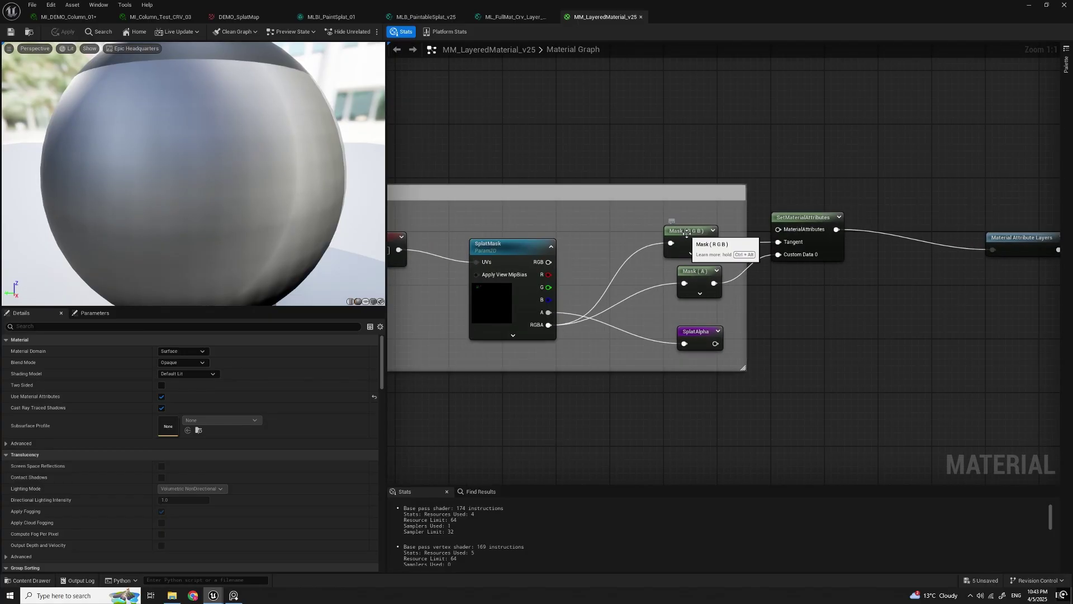
right_click_drag(783, 312, 765, 311)
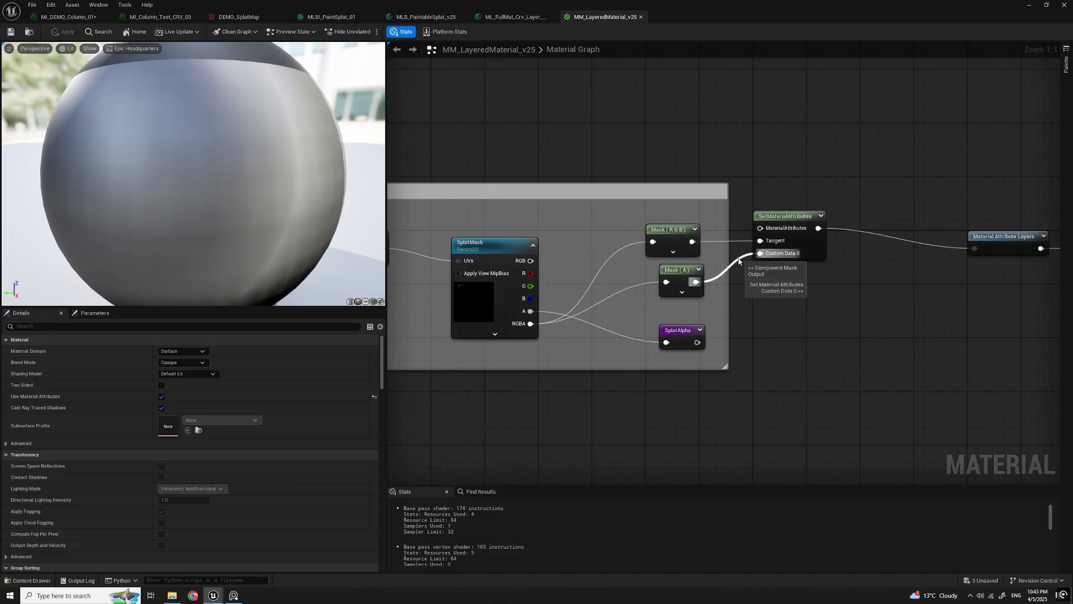
right_click_drag(866, 258, 752, 260)
Step: Return to MLB_PaintableSplat_v25 and trace Tangent and Custom Data 0 through the channel masks and MakeFloat4 to the SplatMap reroute
left_click(420, 17)
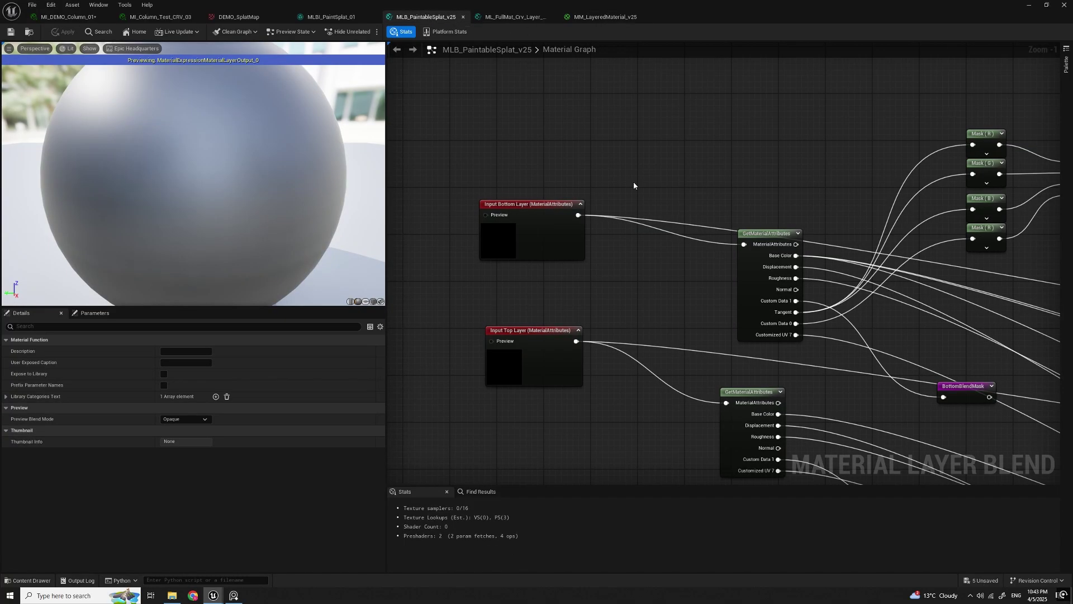
right_click_drag(701, 171, 599, 163)
scroll(643, 325, "up", 1)
right_click_drag(693, 323, 656, 339)
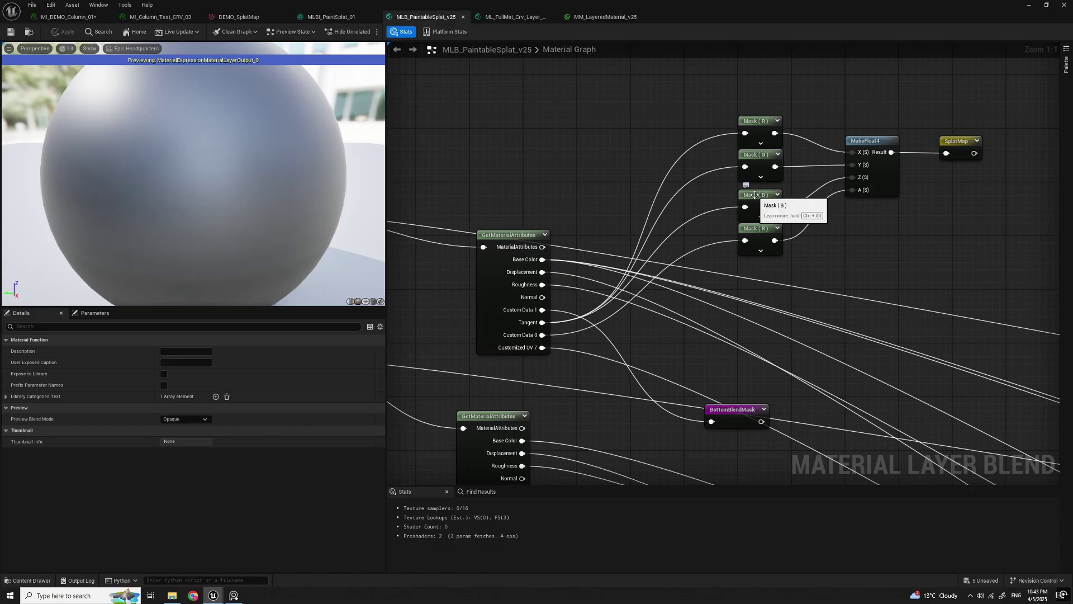
right_click_drag(848, 247, 810, 252)
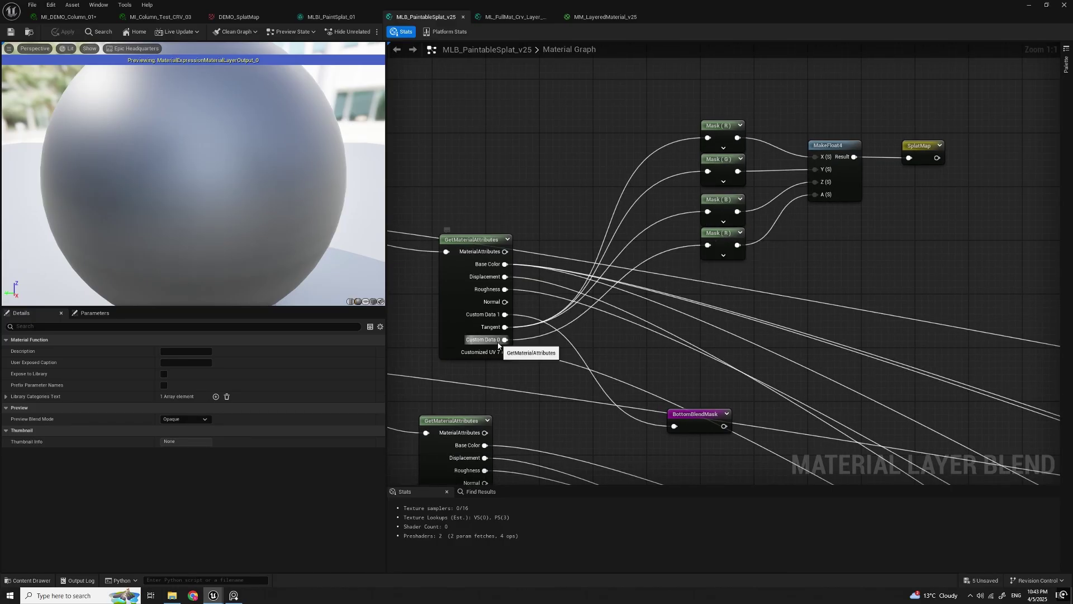
right_click_drag(866, 254, 742, 289)
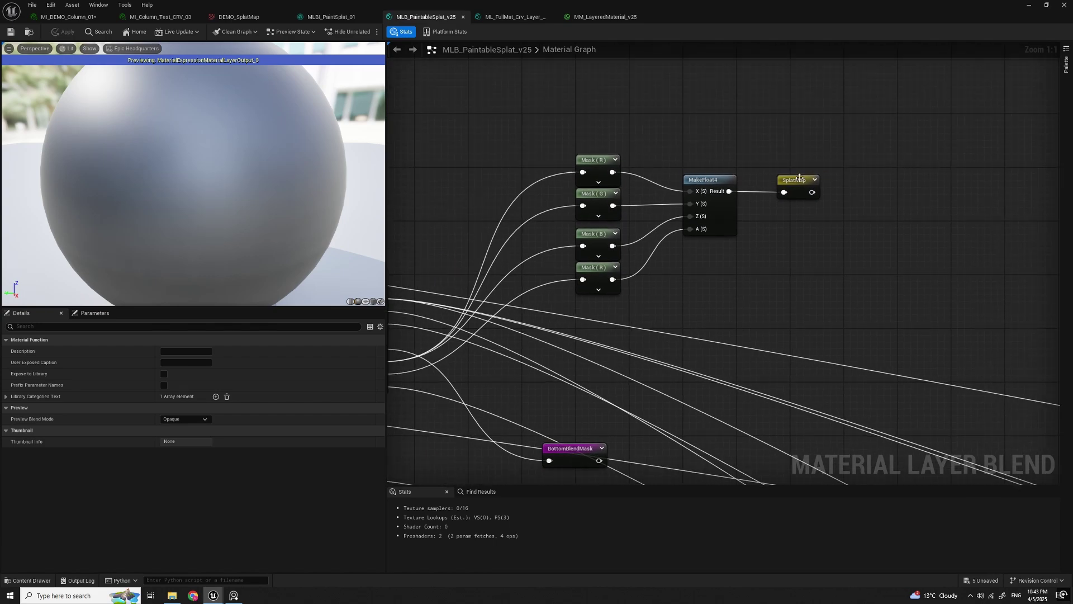
right_click_drag(801, 181, 889, 186)
Step: Switch back to MM_LayeredMaterial_v25 and examine the Material Attribute Layers node between SetMaterialAttributes and GetMaterialAttributes
left_click(597, 20)
right_click_drag(738, 376, 601, 370)
right_click_drag(773, 264, 712, 267)
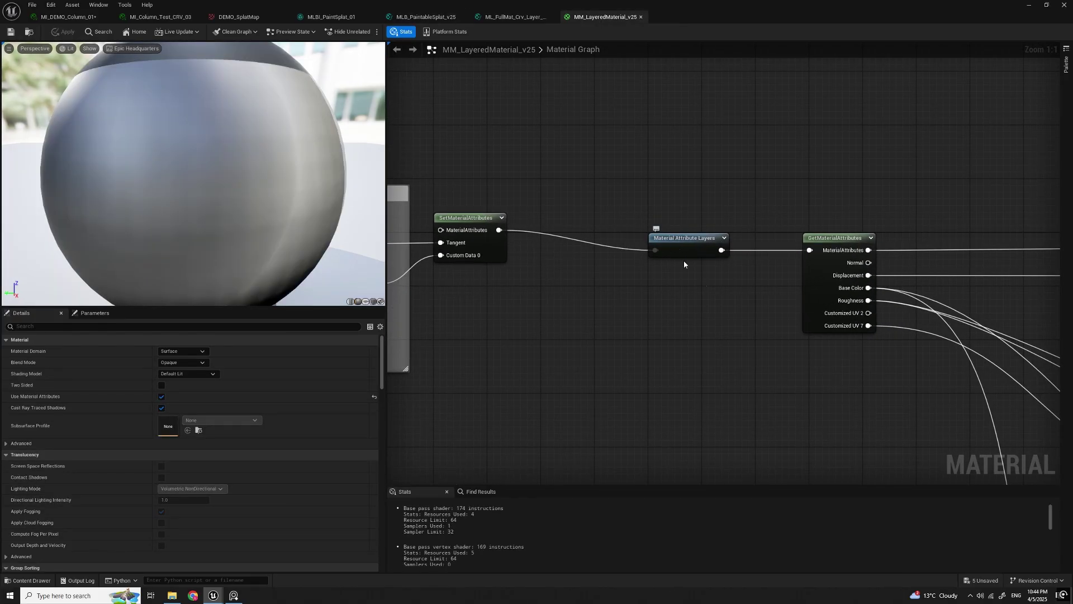
right_click_drag(675, 250, 607, 244)
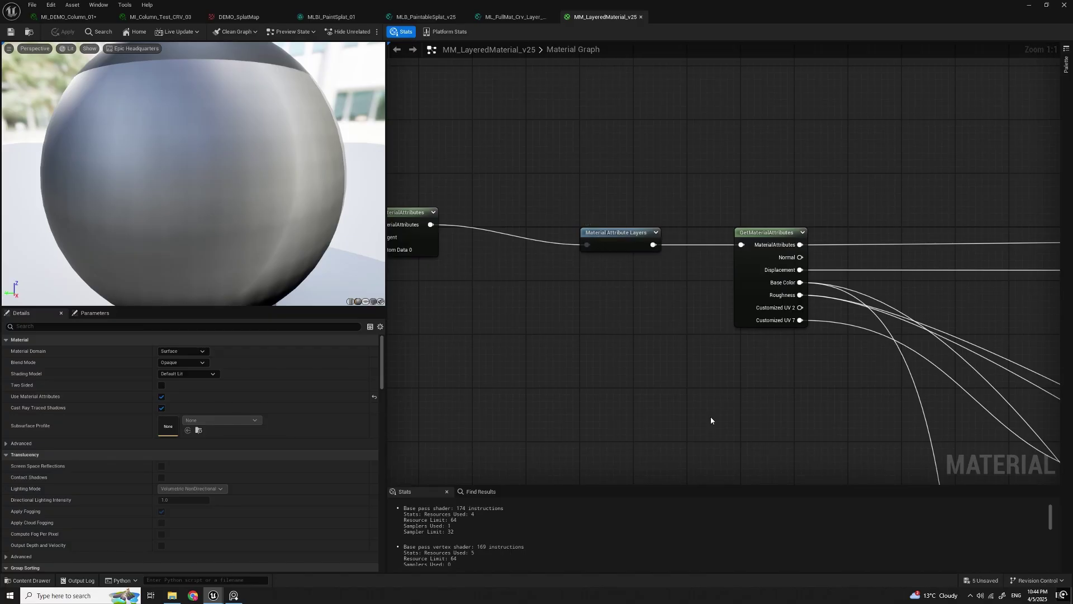
right_click_drag(629, 359, 613, 366)
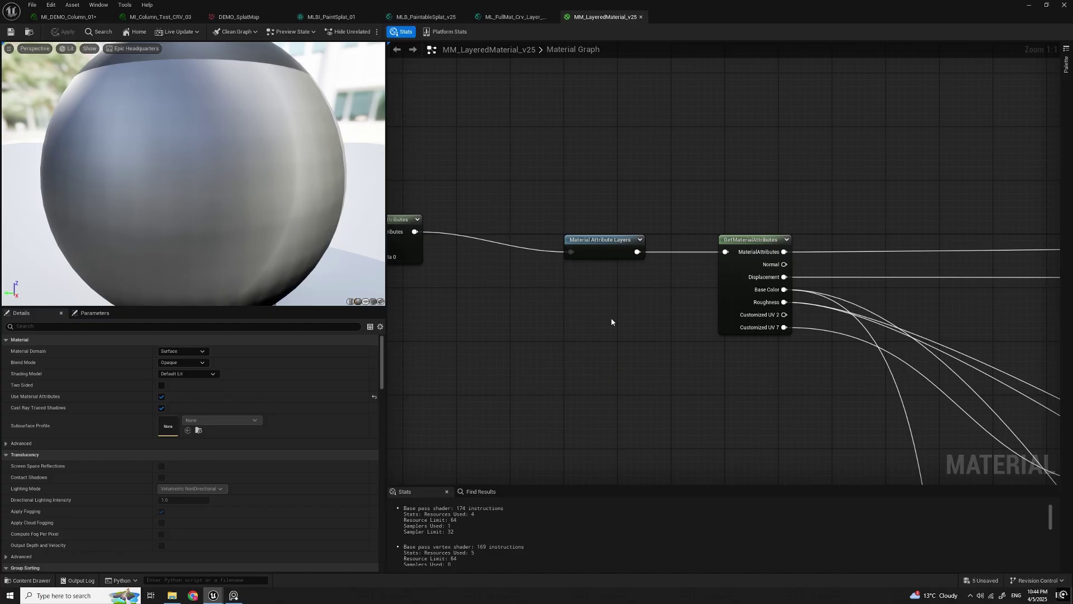
mouse_move(628, 330)
right_mouse_down()
mouse_move(647, 335)
mouse_move(619, 328)
right_mouse_up()
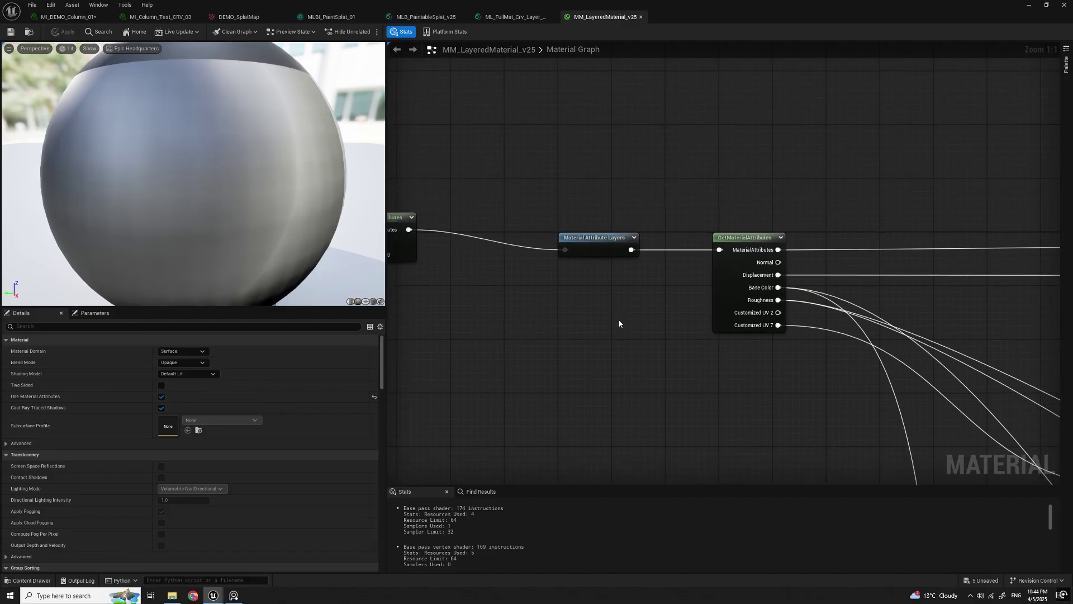
mouse_move(568, 237)
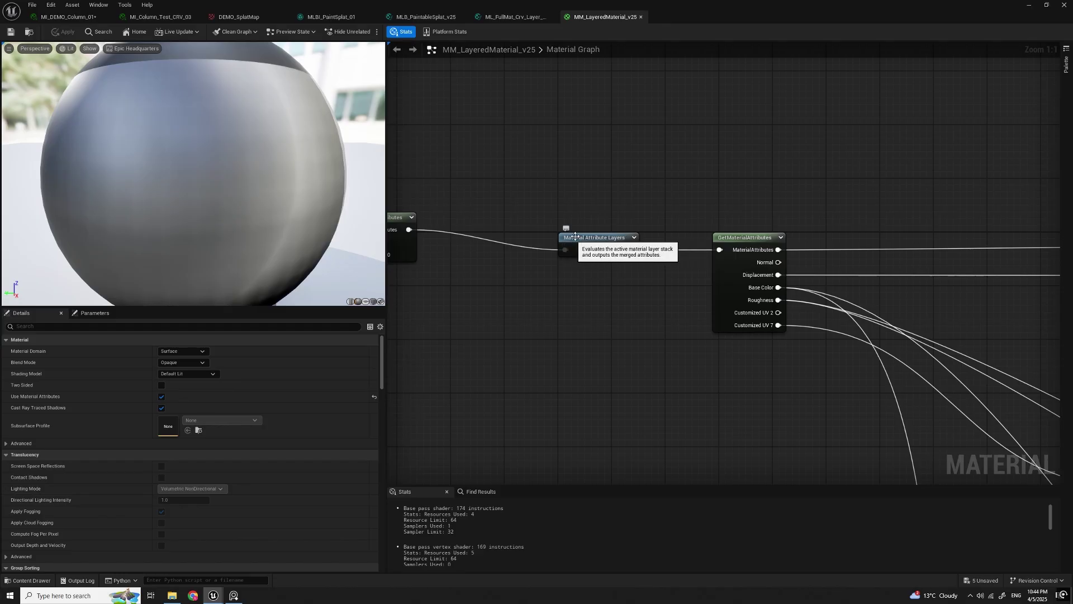
right_click_drag(613, 339, 661, 337)
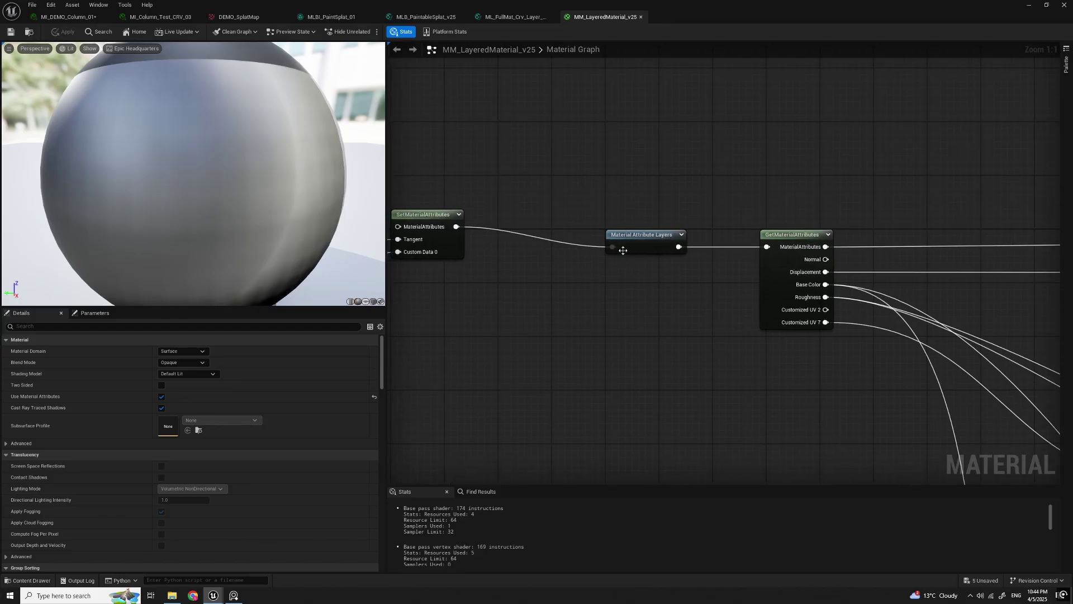
Step: Follow the connection from the SplatMask group through SetMaterialAttributes into the Material Attribute Layers input
right_click_drag(555, 294, 788, 267)
scroll(733, 269, "down", 1)
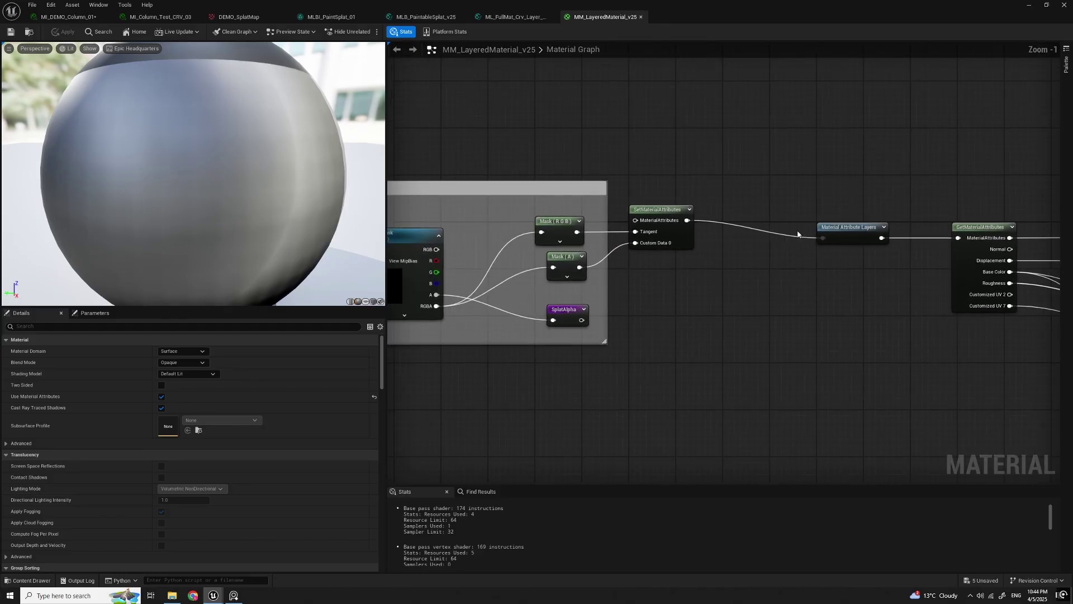
right_click_drag(506, 313, 568, 306)
right_click_drag(830, 305, 693, 320)
scroll(758, 318, "down", 1)
scroll(718, 269, "up", 2)
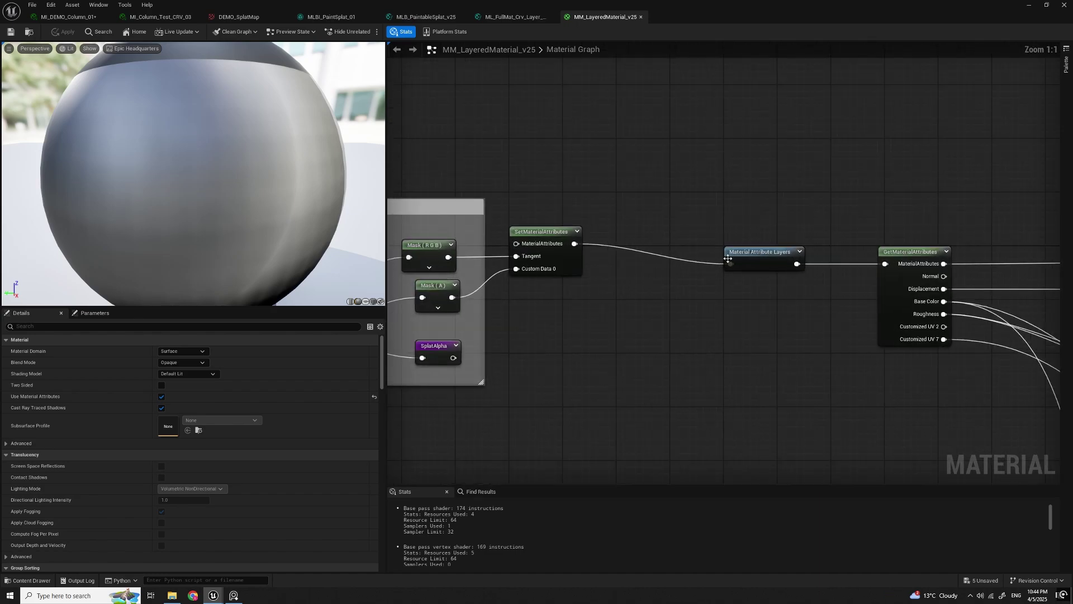
right_click_drag(634, 300, 941, 285)
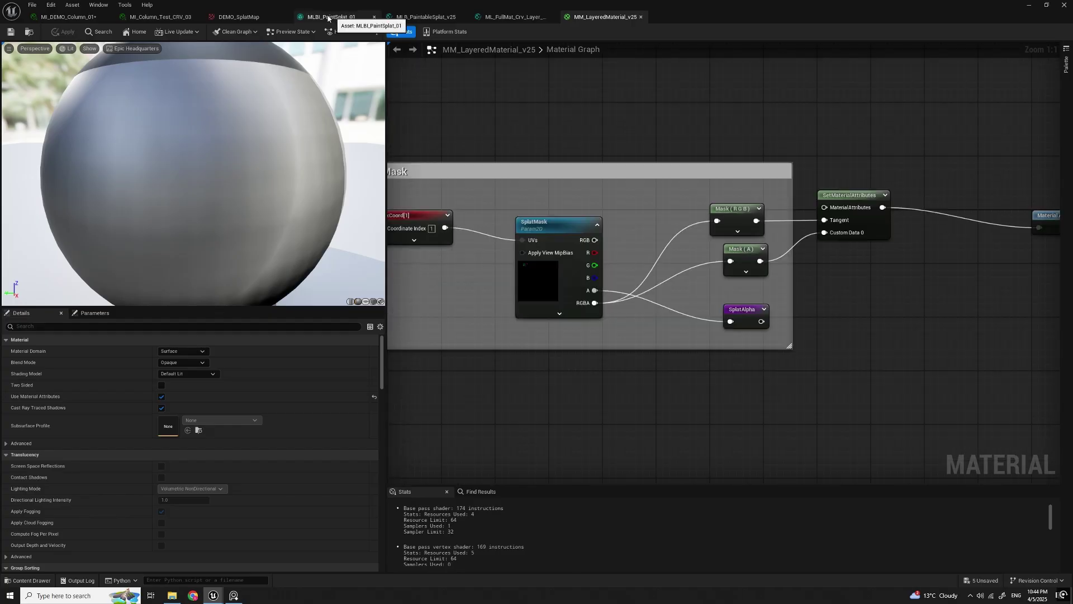
Step: Compare MI_DEMO_Column_01's Mortar and Background layer stack with its global SplatMask texture parameter
left_click(82, 21)
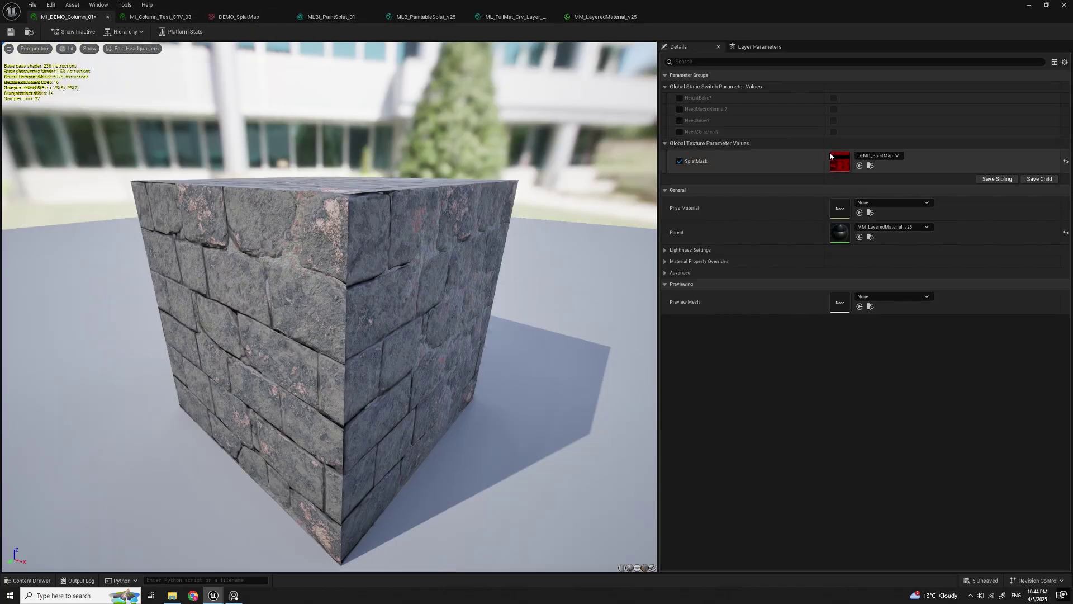
left_click(755, 47)
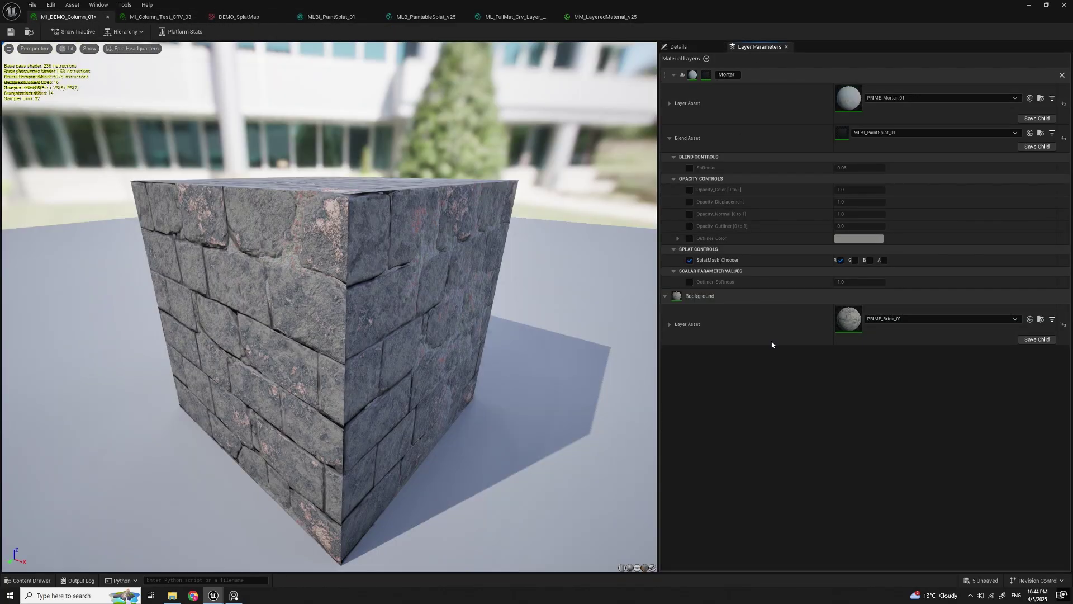
left_click(681, 47)
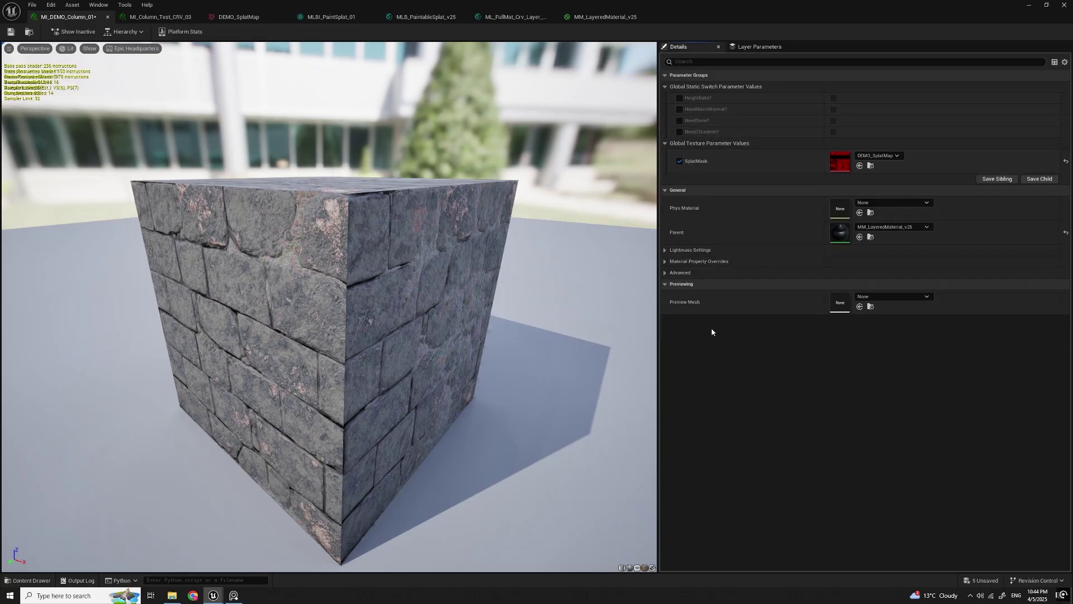
Step: Return to the MM_LayeredMaterial_v25 graph for an overview of its node flow, and close that material
left_click(591, 17)
scroll(893, 359, "down", 6)
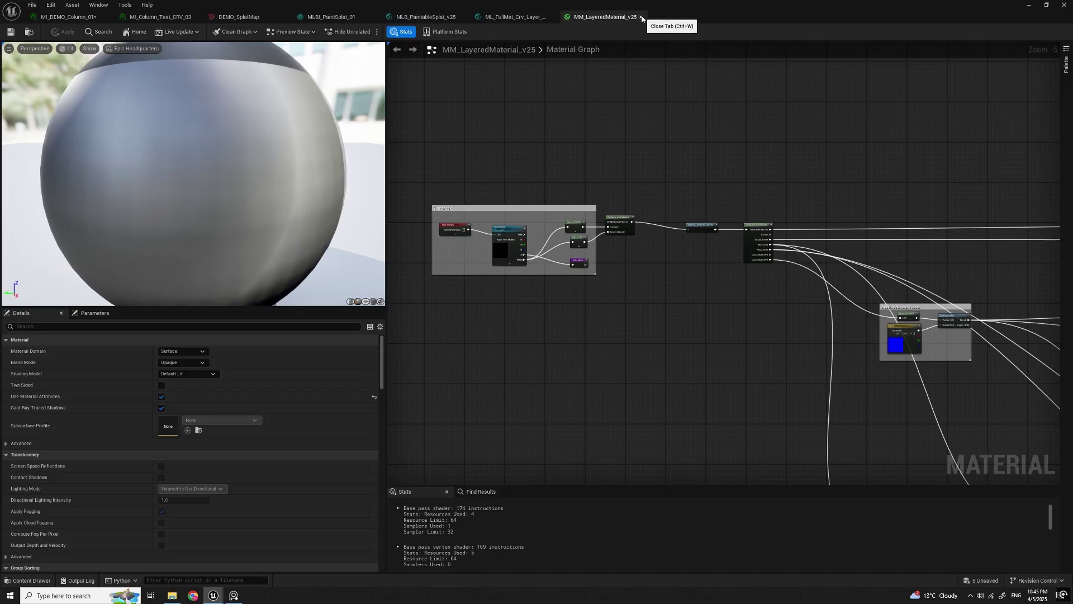
left_click(641, 17)
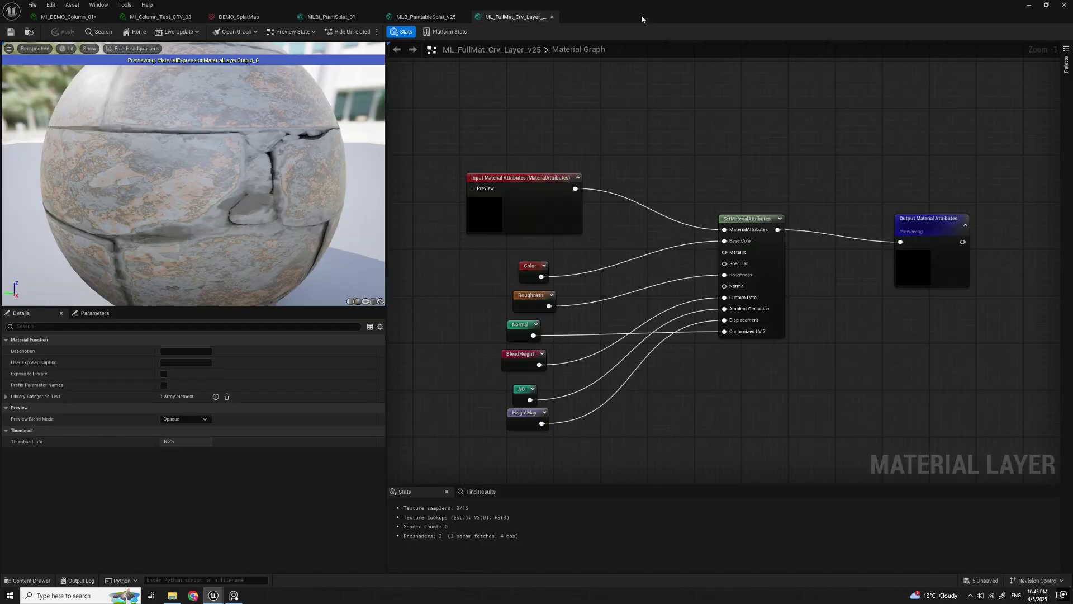
Step: Close ML_FullMat_Crv_Layer_v25 and examine how MLB_PaintableSplat_v25's bottom and top layer inputs feed their GetMaterialAttributes nodes and blend masks
left_click(553, 17)
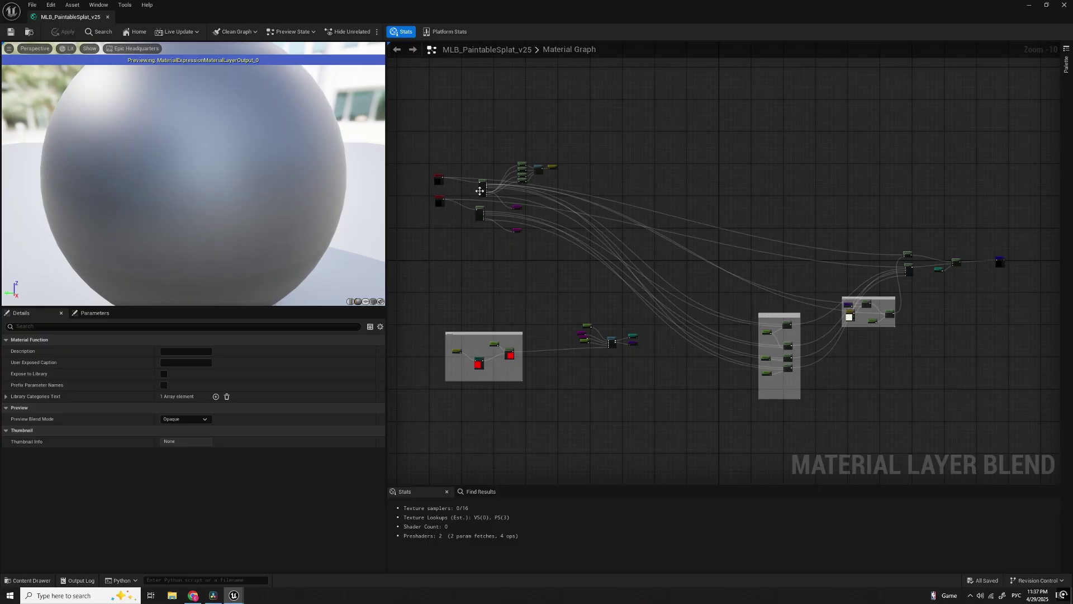
scroll(495, 198, "up", 8)
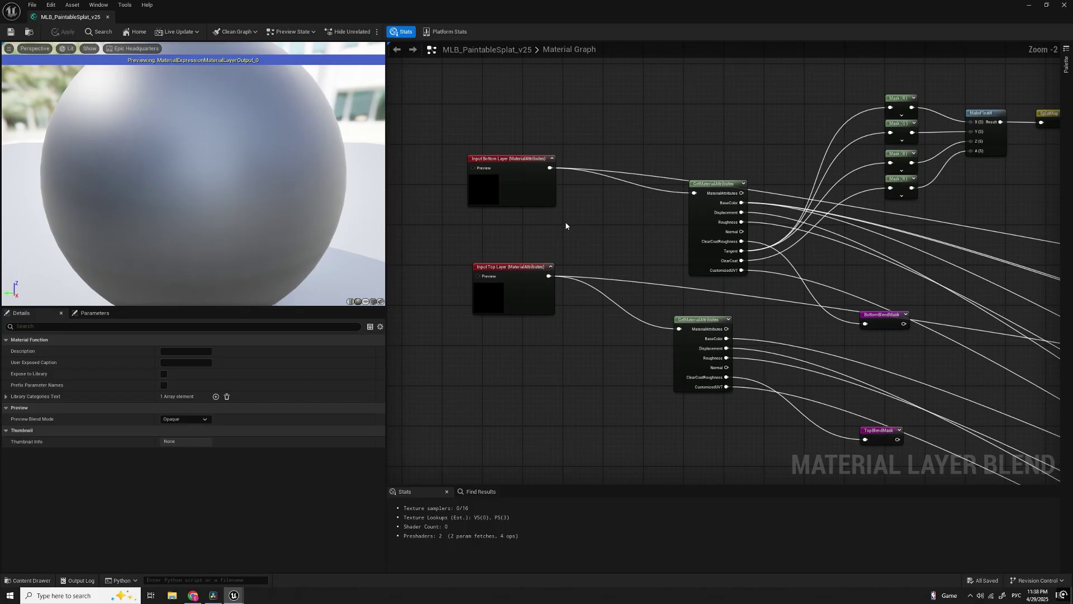
scroll(566, 225, "up", 2)
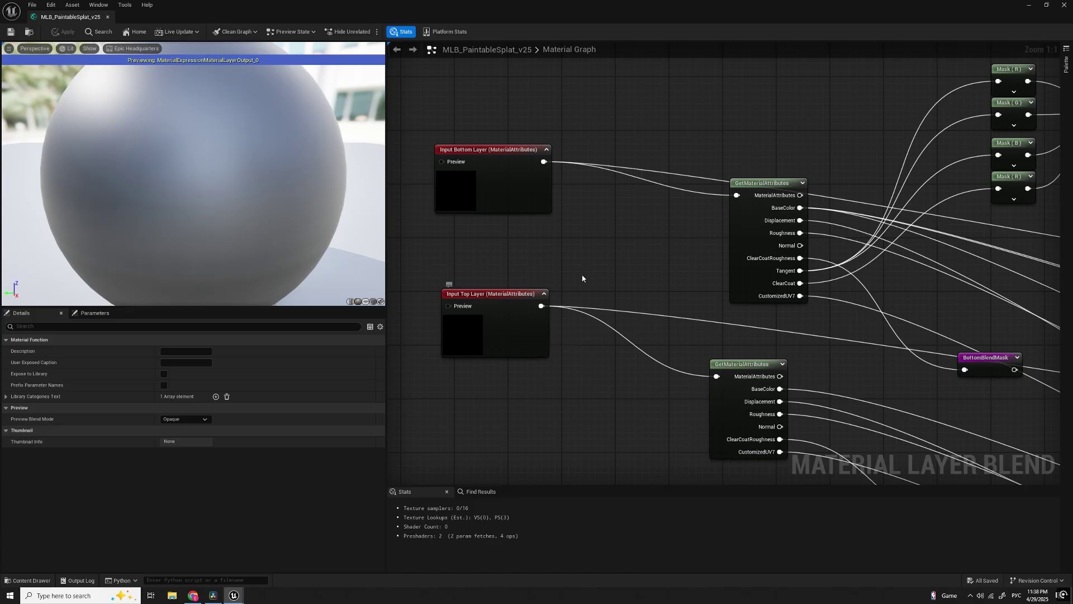
scroll(615, 282, "down", 1)
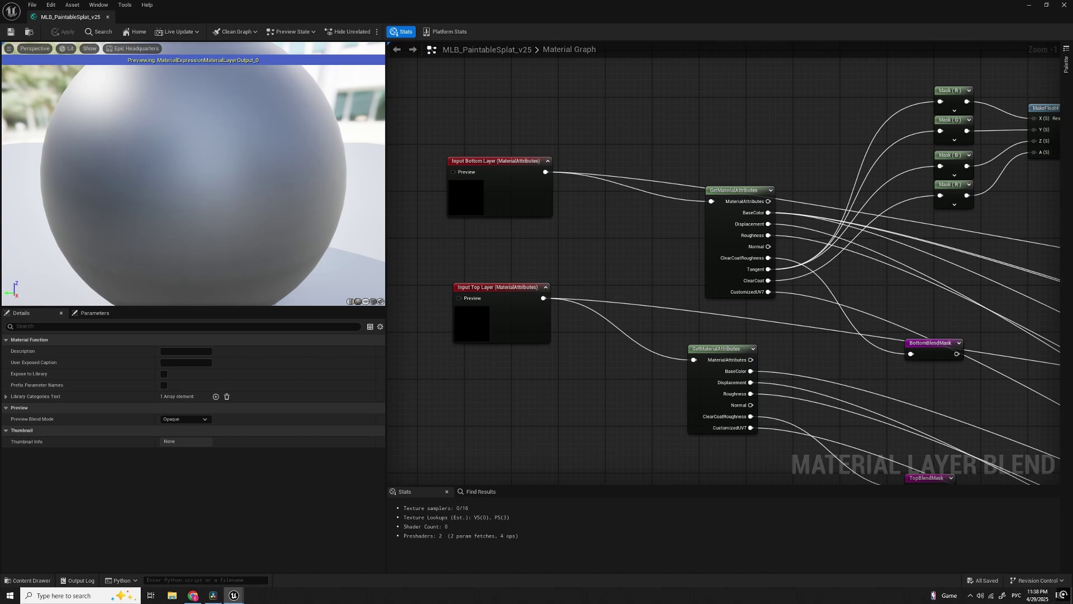
right_click_drag(651, 261, 579, 265)
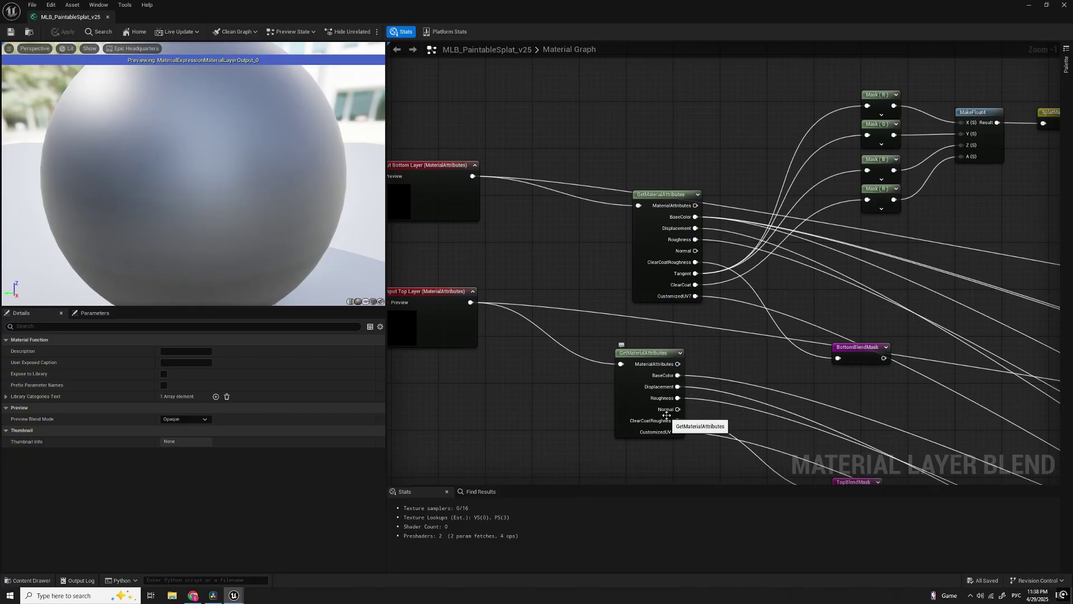
scroll(743, 427, "down", 1)
right_click_drag(756, 412, 682, 374)
scroll(818, 349, "down", 1)
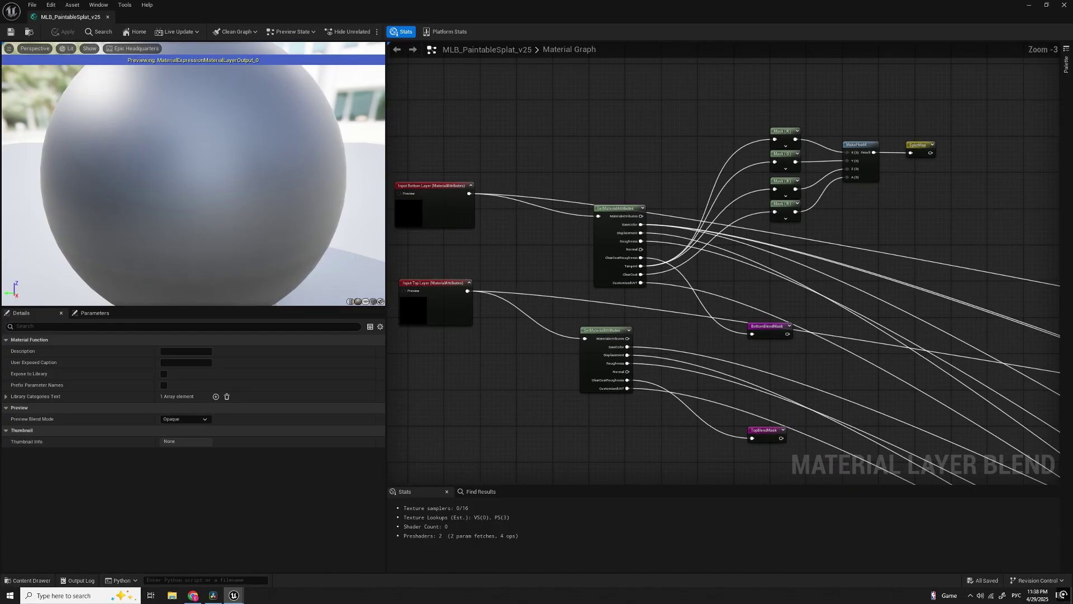
Step: Trace the wires from both GetMaterialAttributes nodes through the commented node groups toward the output end of the blend graph
right_click_drag(854, 381, 662, 276)
scroll(644, 275, "down", 2)
scroll(695, 333, "down", 1)
right_click_drag(695, 333, 589, 268)
scroll(688, 332, "down", 1)
scroll(618, 288, "down", 1)
scroll(580, 271, "down", 1)
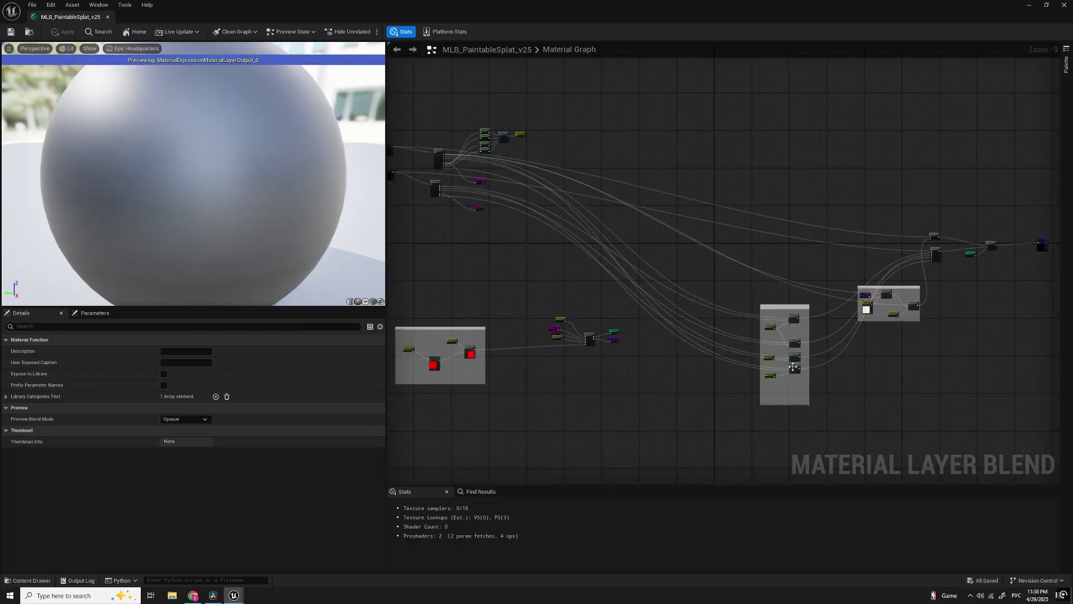
right_click_drag(882, 387, 822, 399)
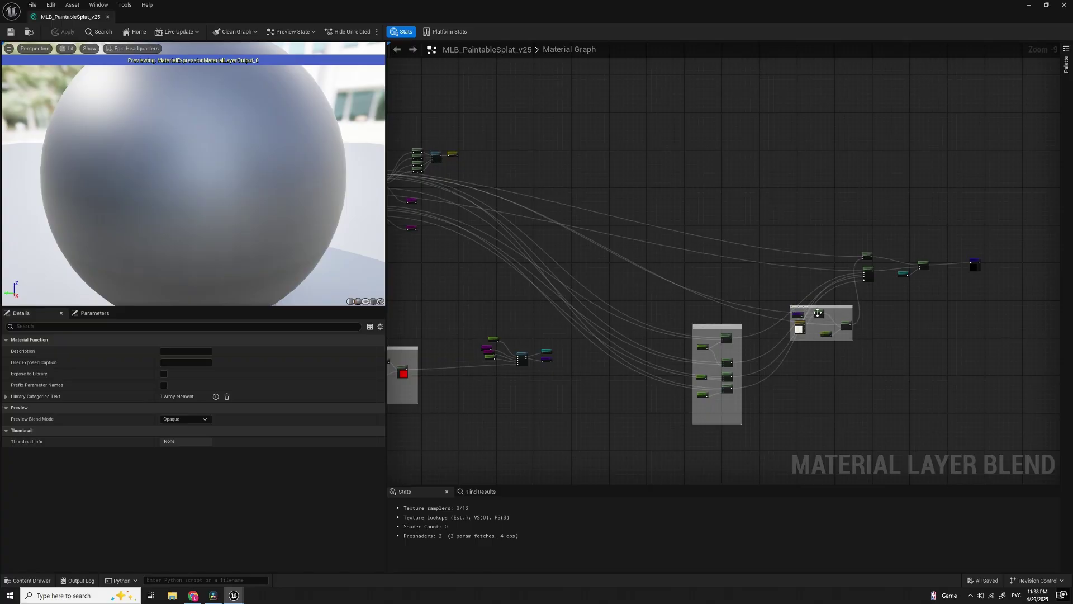
scroll(906, 303, "up", 1)
right_click_drag(886, 312, 850, 327)
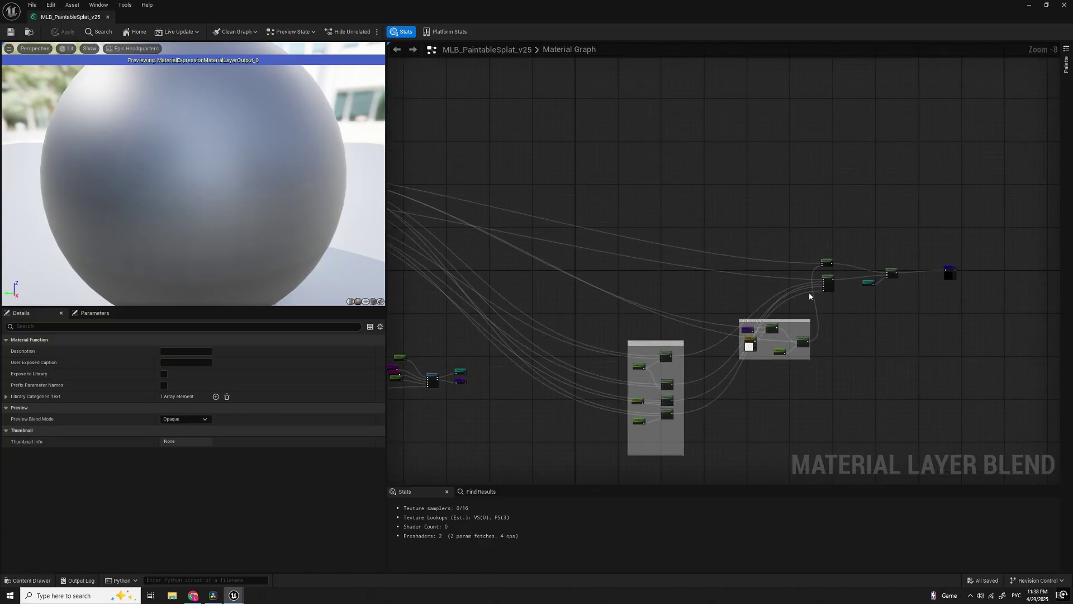
Step: Examine how the two SetMaterialAttributes nodes and BlendMask feed BlendMaterialAttributes and the Output Material Attributes node
scroll(826, 309, "up", 8)
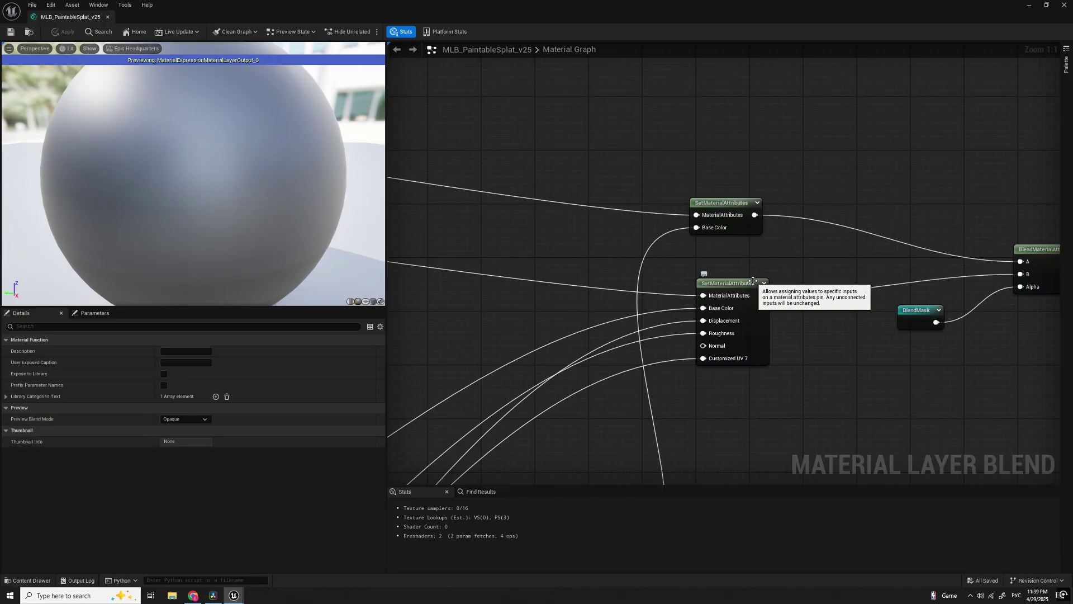
right_click_drag(928, 269, 751, 271)
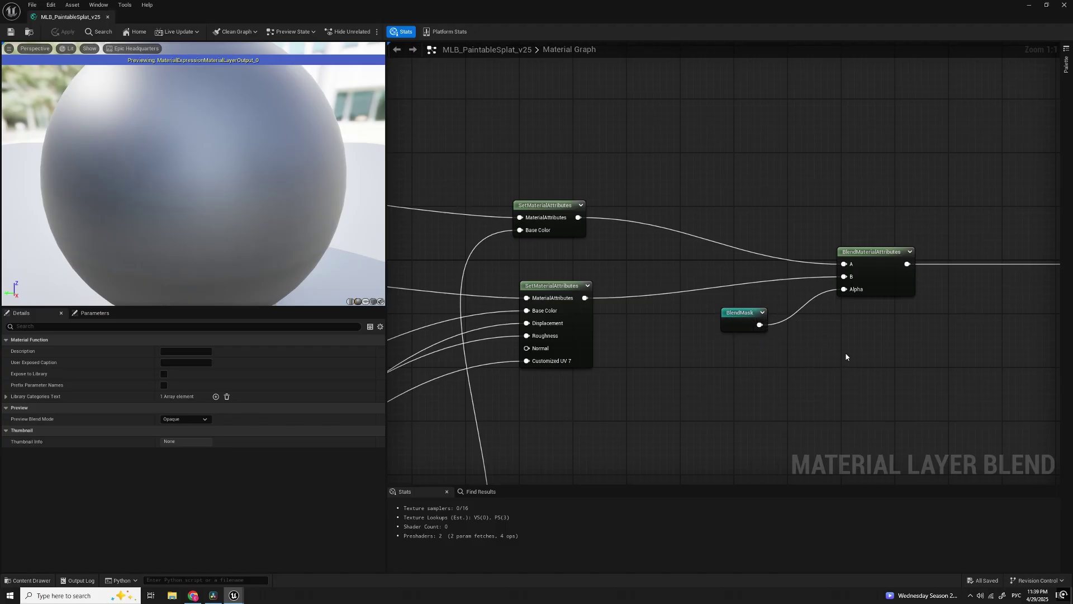
right_click_drag(820, 351, 688, 305)
scroll(753, 289, "down", 2)
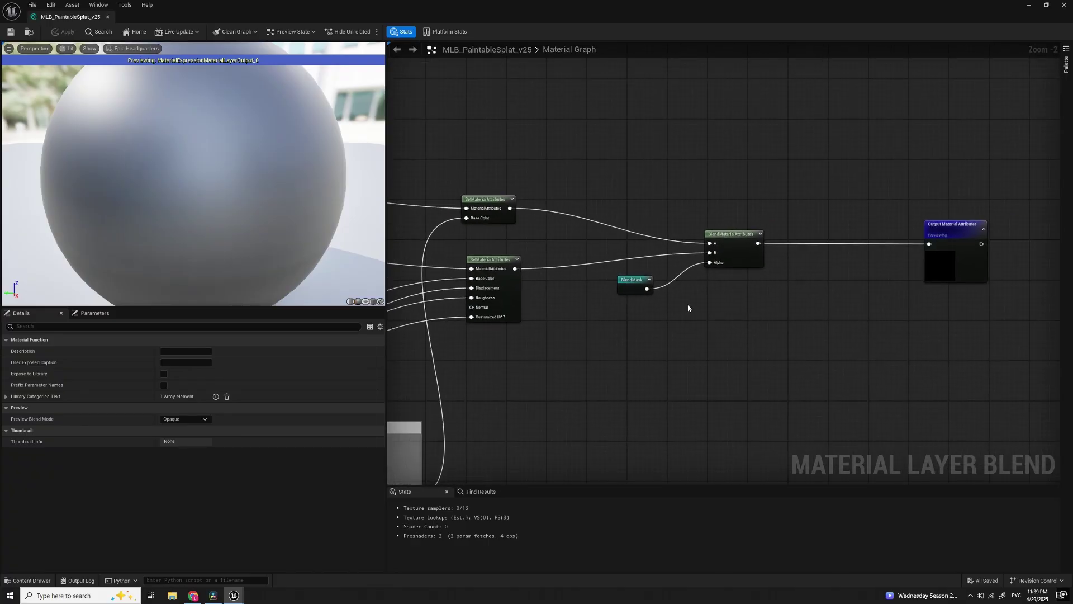
Step: Jump to the BlendMask definition and examine the SplatMap group's SplatMask_Chooser and Multiply nodes
double_click(633, 283)
right_click_drag(694, 324, 906, 307)
scroll(738, 343, "down", 3)
right_click_drag(738, 343, 791, 320)
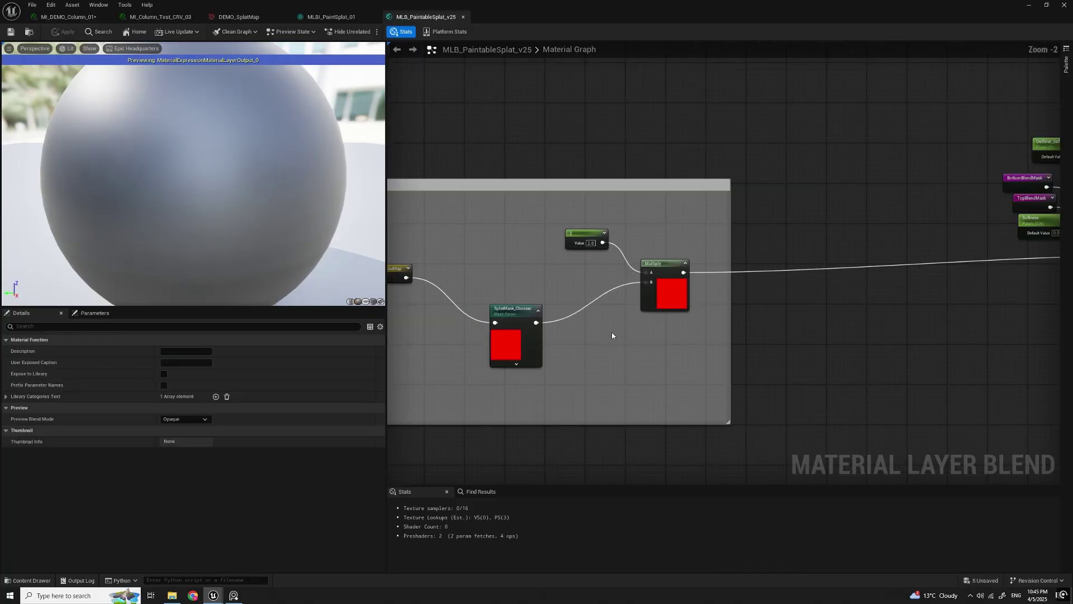
scroll(613, 335, "up", 1)
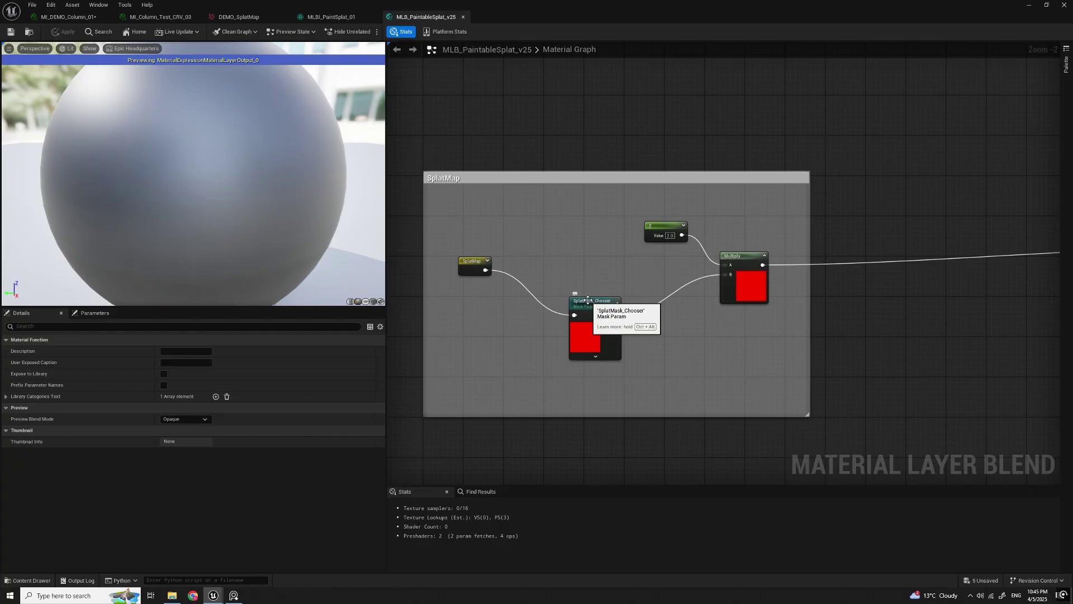
right_click_drag(588, 300, 459, 317)
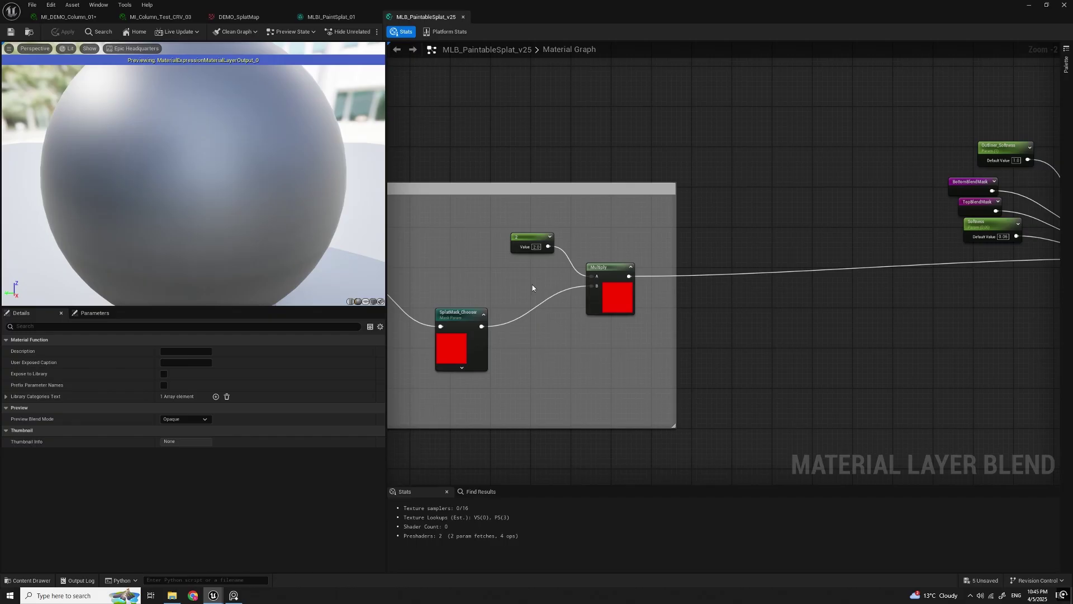
right_click_drag(752, 323, 808, 316)
scroll(830, 299, "down", 1)
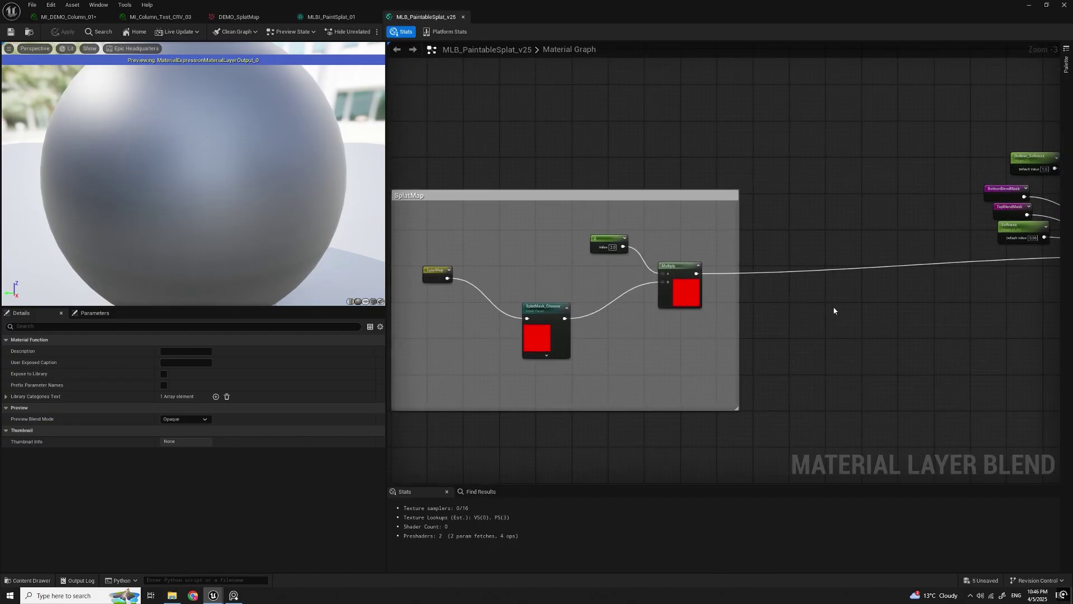
Step: Follow the SplatMap Multiply output to MF_HeightBlend_Outliner and examine its outliner distance, height, softness and SplatMask inputs
right_click_drag(877, 304, 763, 338)
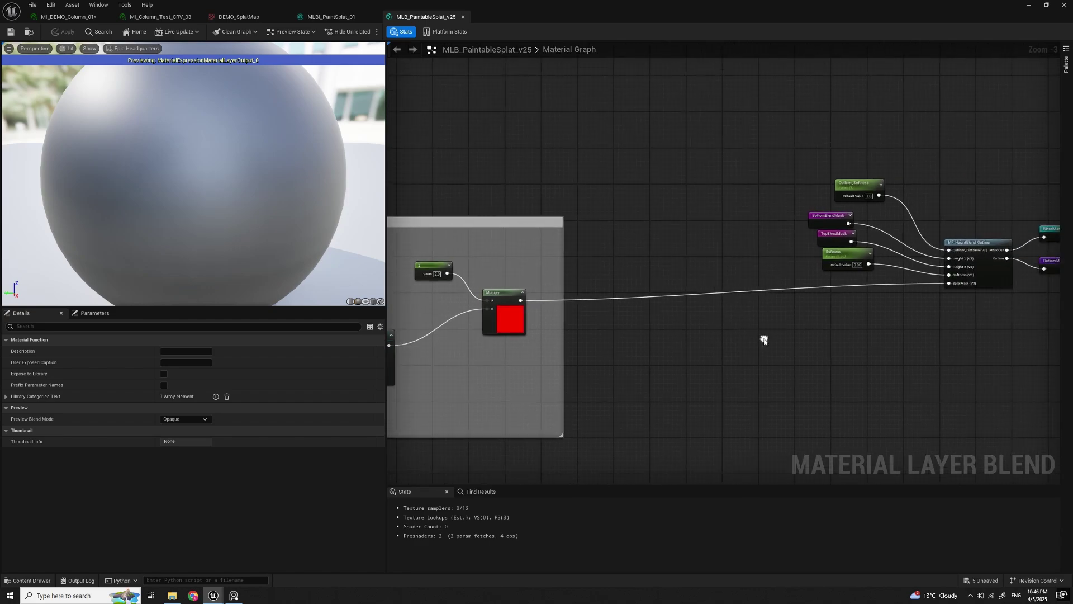
right_click_drag(844, 344, 653, 354)
scroll(702, 293, "up", 2)
right_click_drag(702, 293, 629, 379)
scroll(629, 379, "up", 1)
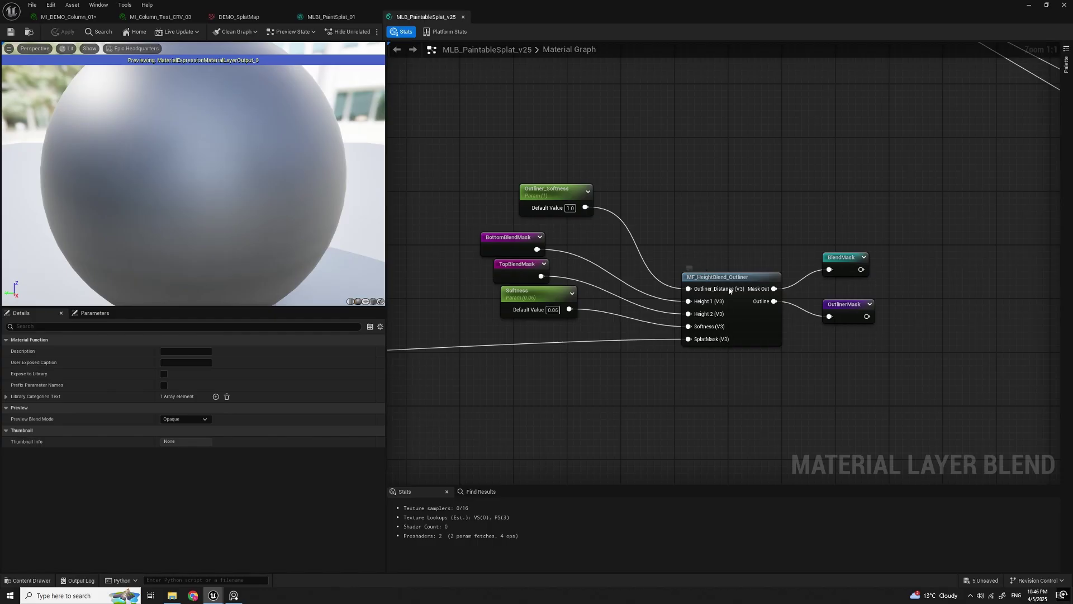
right_click_drag(776, 408, 747, 409)
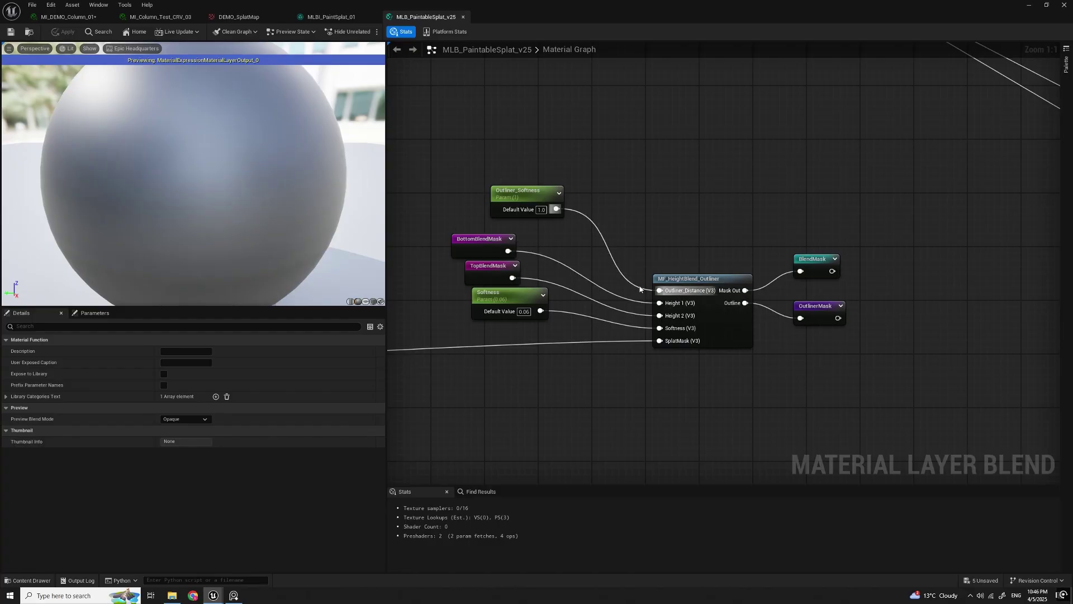
right_click_drag(663, 214, 726, 161)
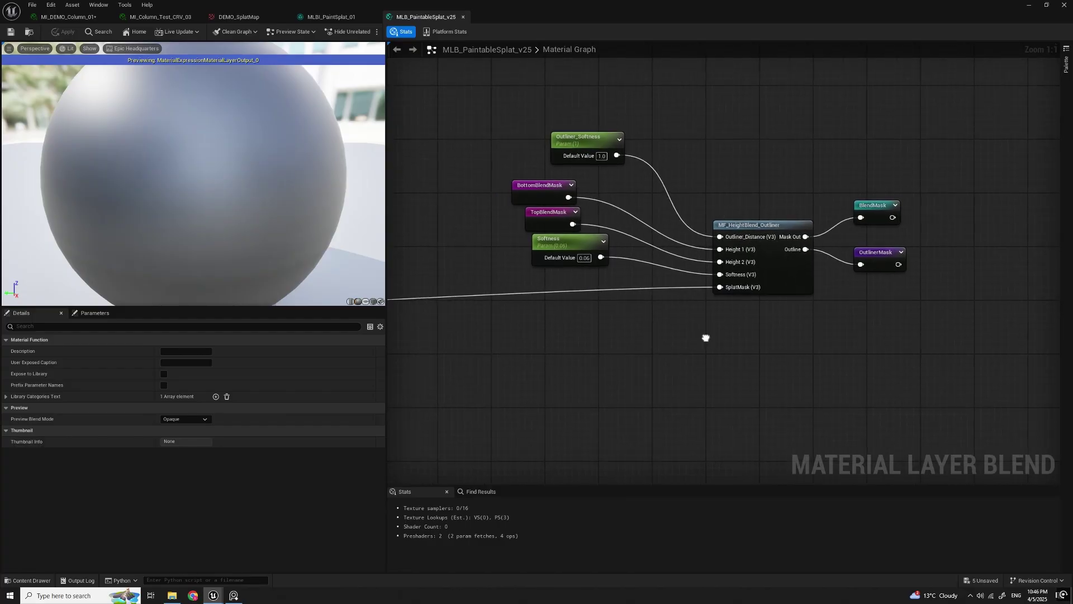
right_click_drag(705, 336, 669, 356)
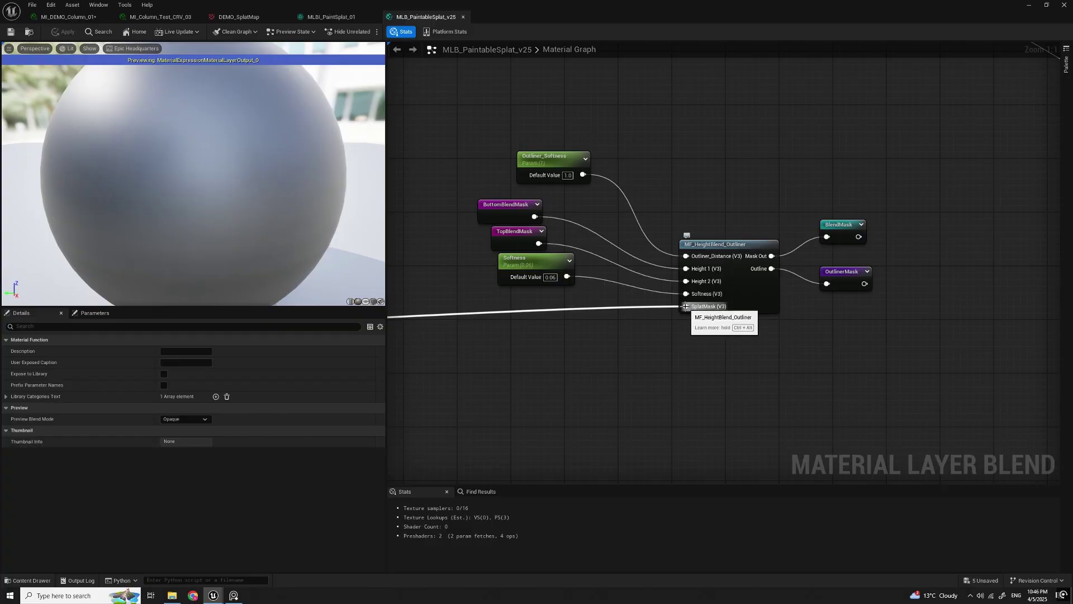
right_click_drag(685, 306, 698, 335)
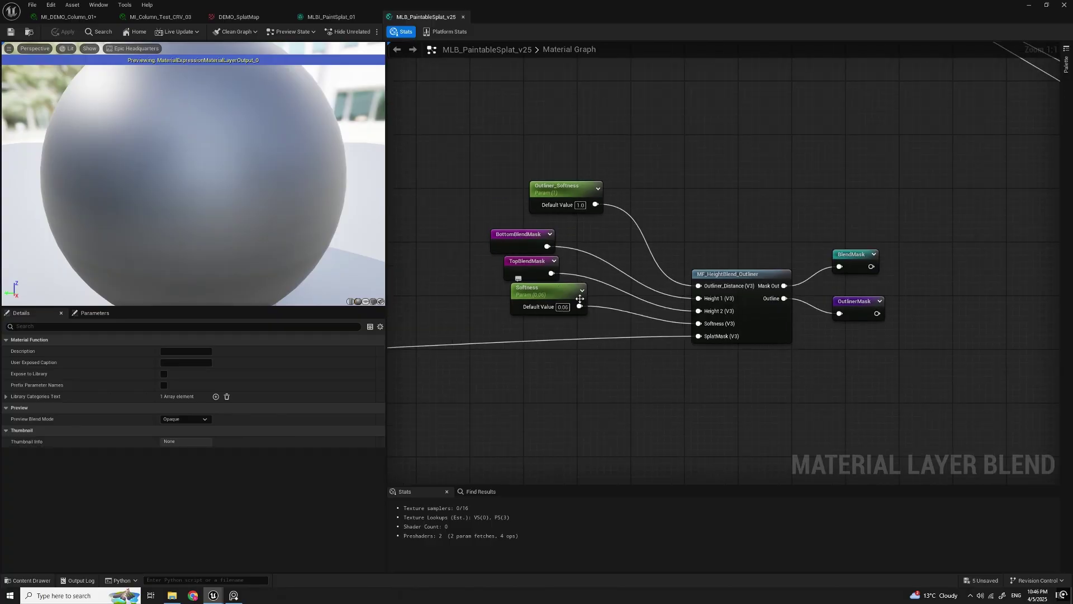
right_click_drag(668, 398, 683, 403)
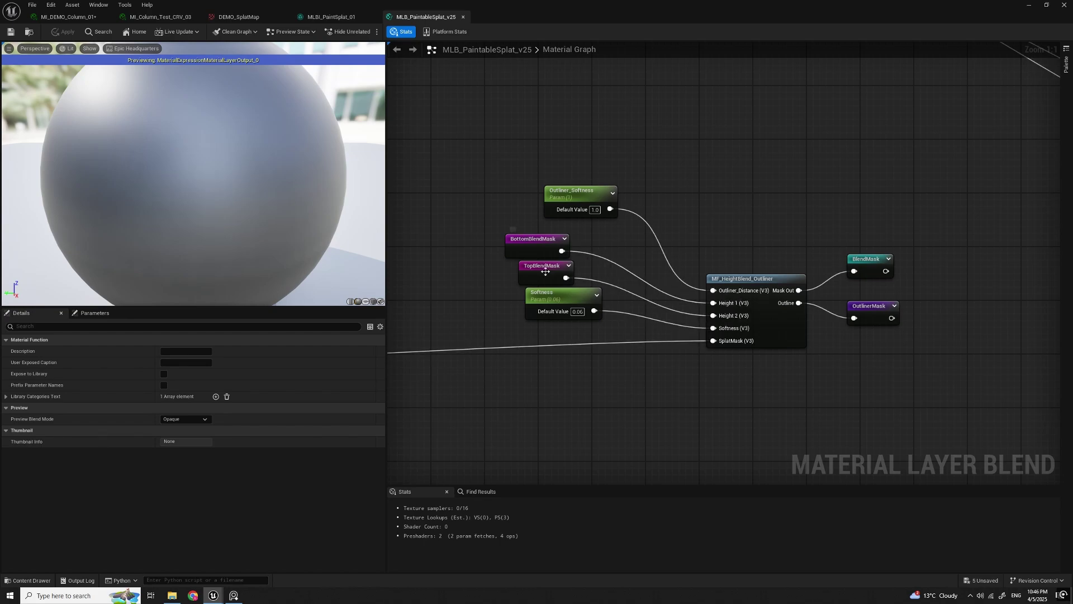
Step: Examine the Mask Out and Outline connections from MF_HeightBlend_Outliner to the BlendMask and OutlinerMask reroutes
right_click_drag(776, 219, 704, 225)
right_click_drag(776, 347, 737, 330)
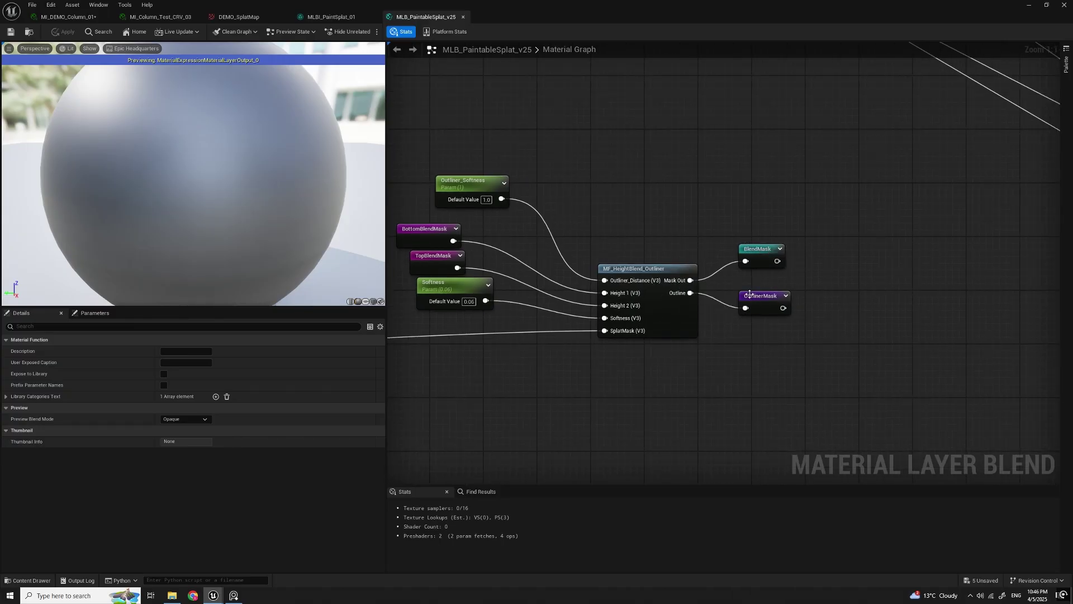
right_click_drag(833, 318, 776, 327)
scroll(776, 327, "down", 2)
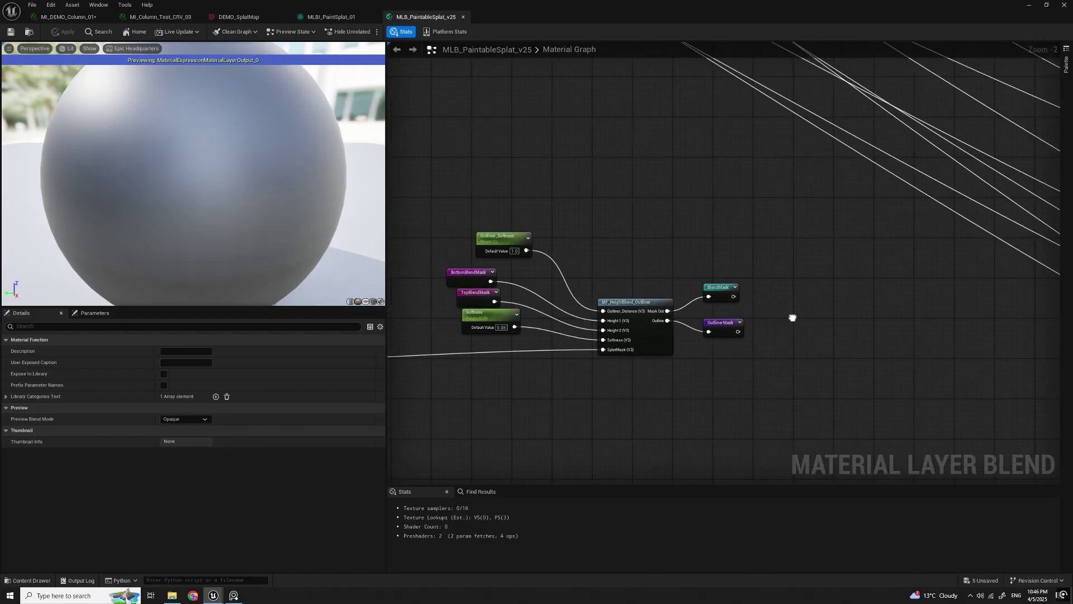
Step: Open the MF_HeightBlend_Outliner material function and locate its Height 1, Height 2, Softness and SplatMask inputs
double_click(620, 308)
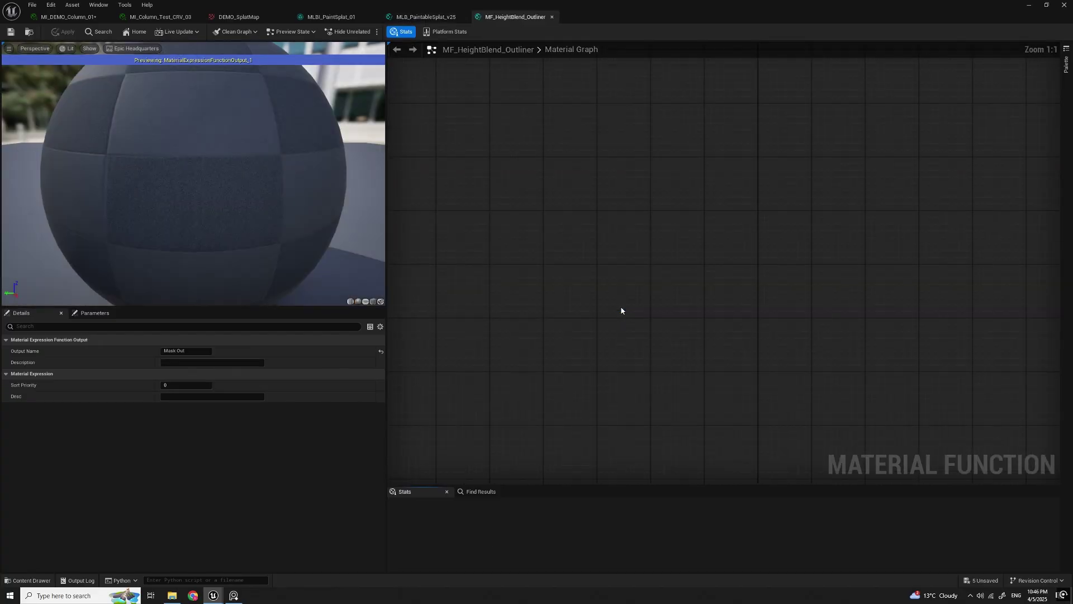
scroll(575, 354, "down", 4)
left_click(856, 334)
right_click_drag(838, 356, 1029, 328)
right_click_drag(780, 302, 844, 306)
scroll(682, 274, "up", 2)
right_click_drag(756, 287, 763, 335)
scroll(763, 318, "up", 1)
right_click_drag(587, 315, 621, 307)
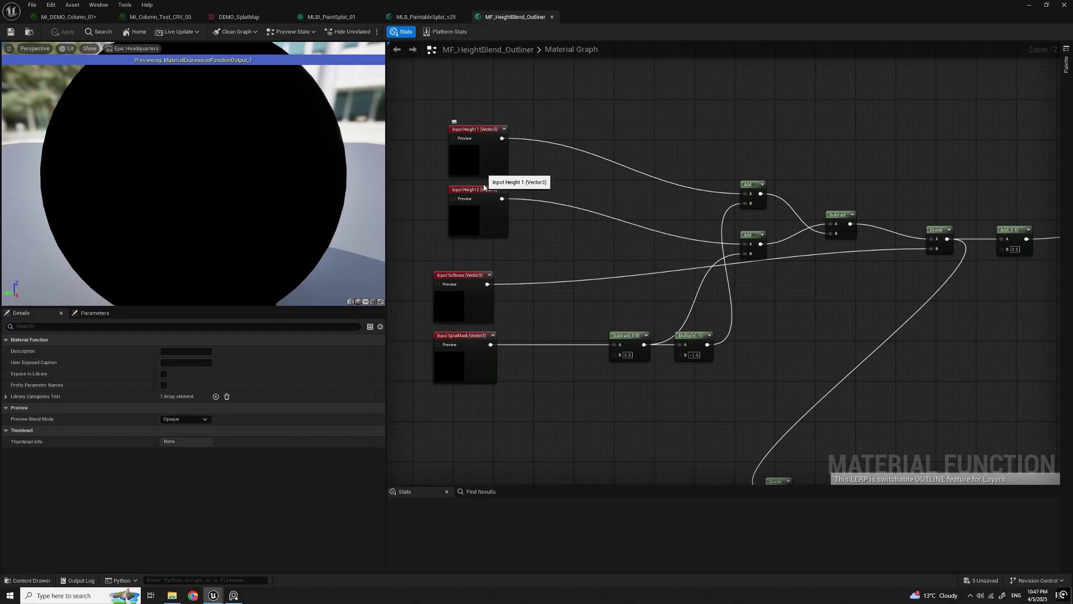
Step: Examine how the Add, Subtract, Multiply and Divide nodes combine both heights with the splat mask and softness
right_click_drag(585, 198, 575, 209)
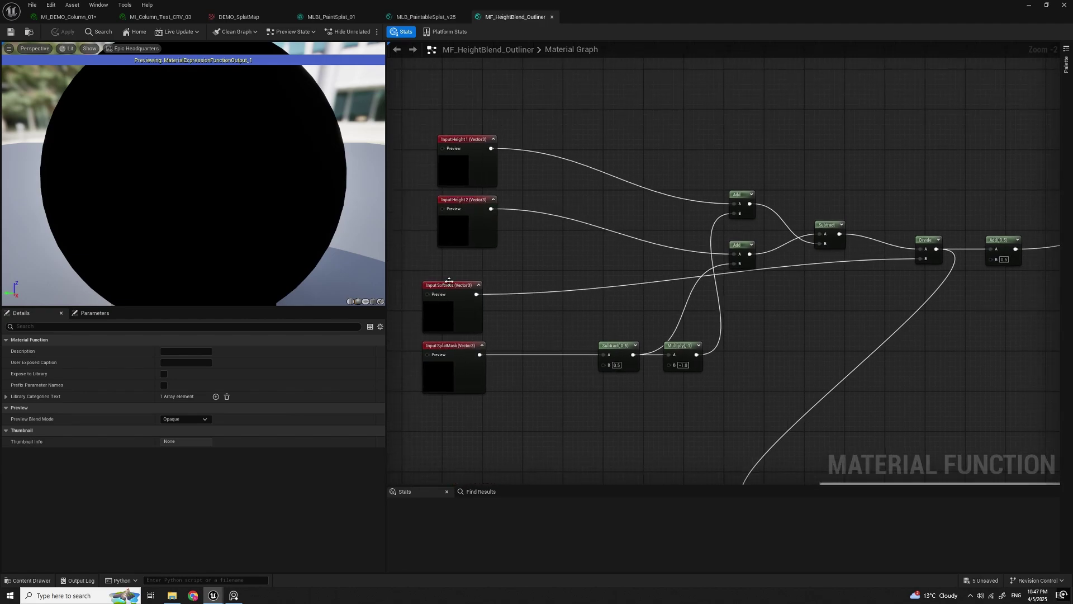
mouse_move(599, 324)
right_mouse_down()
mouse_move(585, 323)
mouse_move(609, 339)
right_mouse_up()
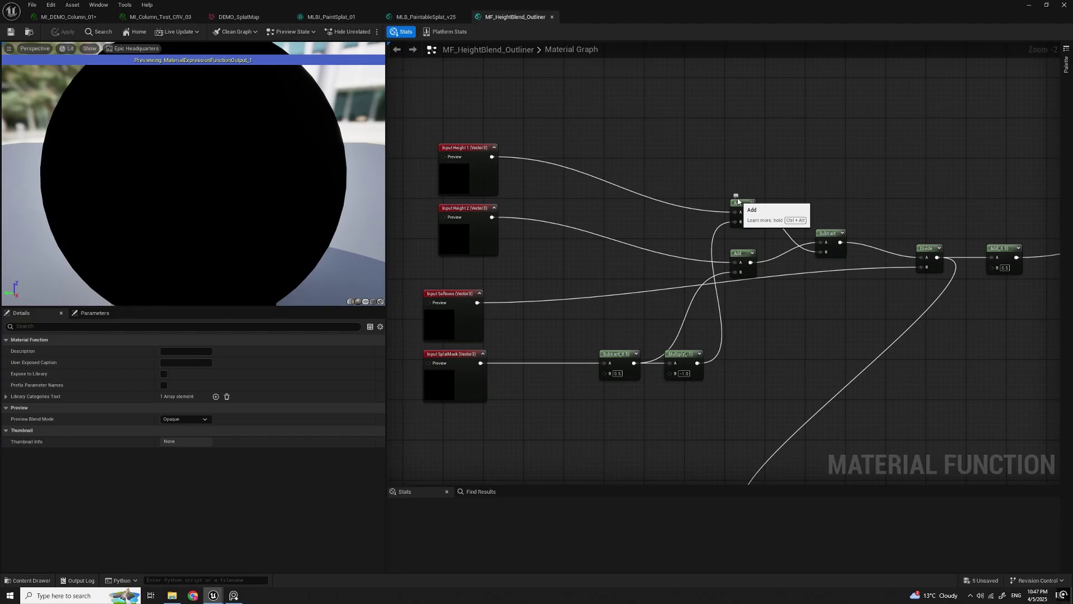
right_click_drag(808, 332, 801, 330)
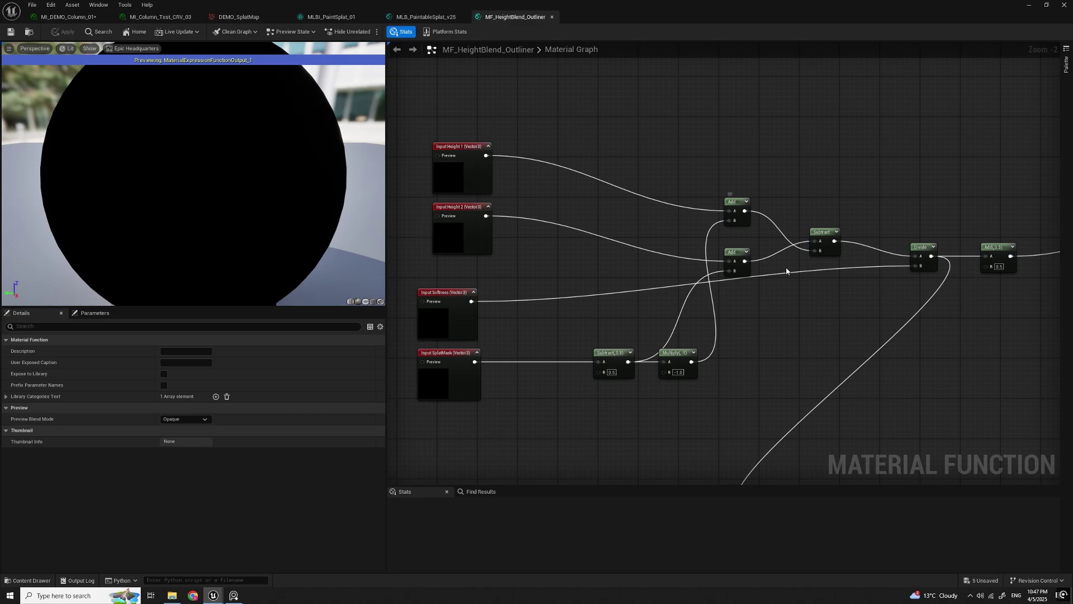
right_click_drag(807, 303, 793, 305)
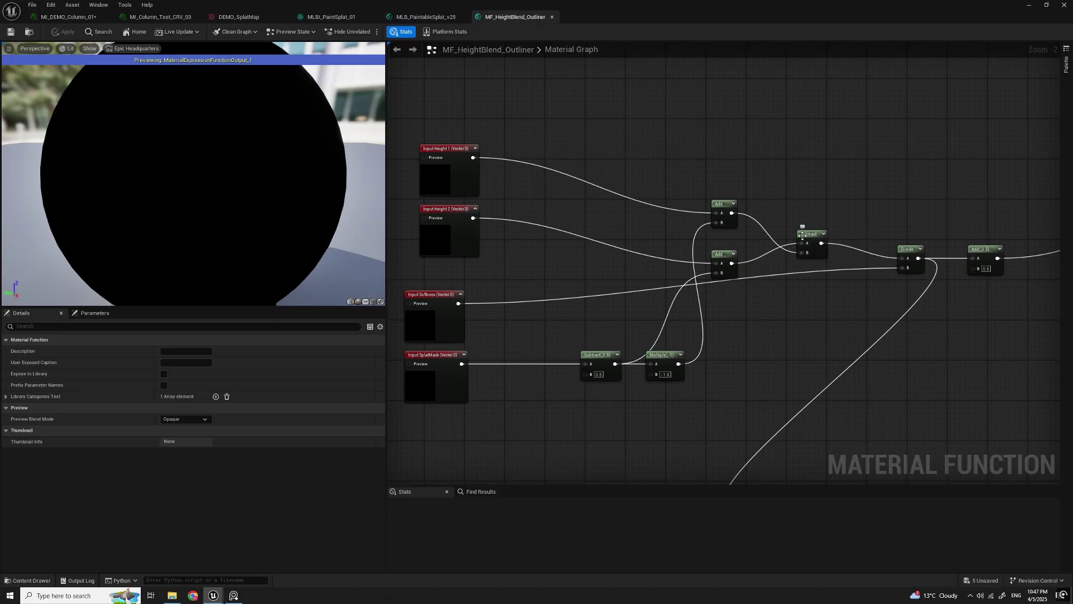
Step: Examine the MF_HeightBlend_Outliner graph from the Height, Softness and SplatMask inputs through the Add and Divide nodes to the mask output
right_click_drag(817, 316, 809, 314)
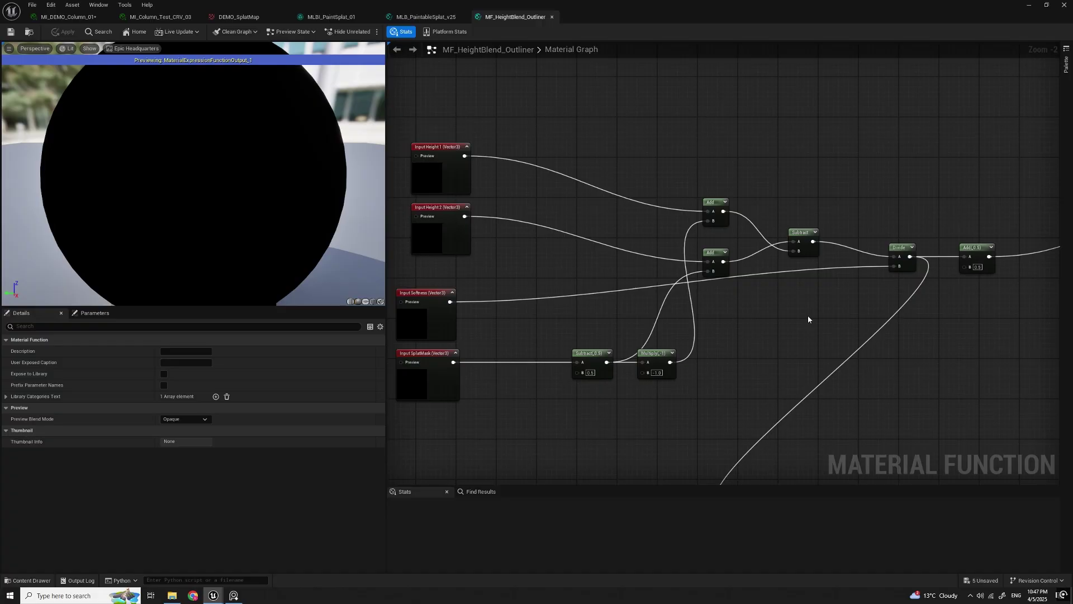
right_click_drag(809, 319, 815, 326)
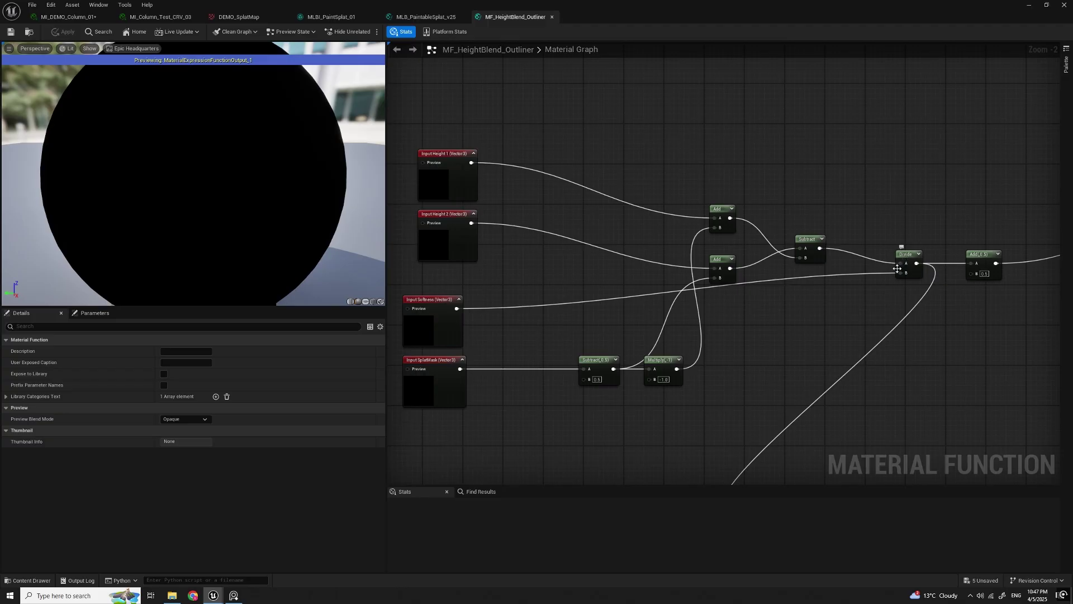
right_click_drag(901, 275, 879, 275)
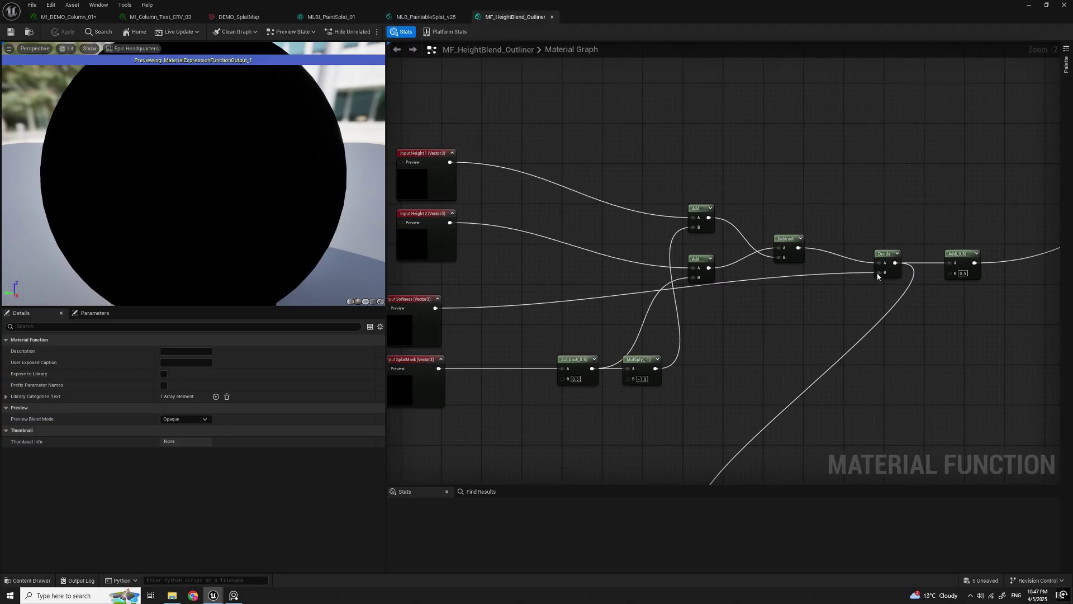
scroll(805, 311, "down", 2)
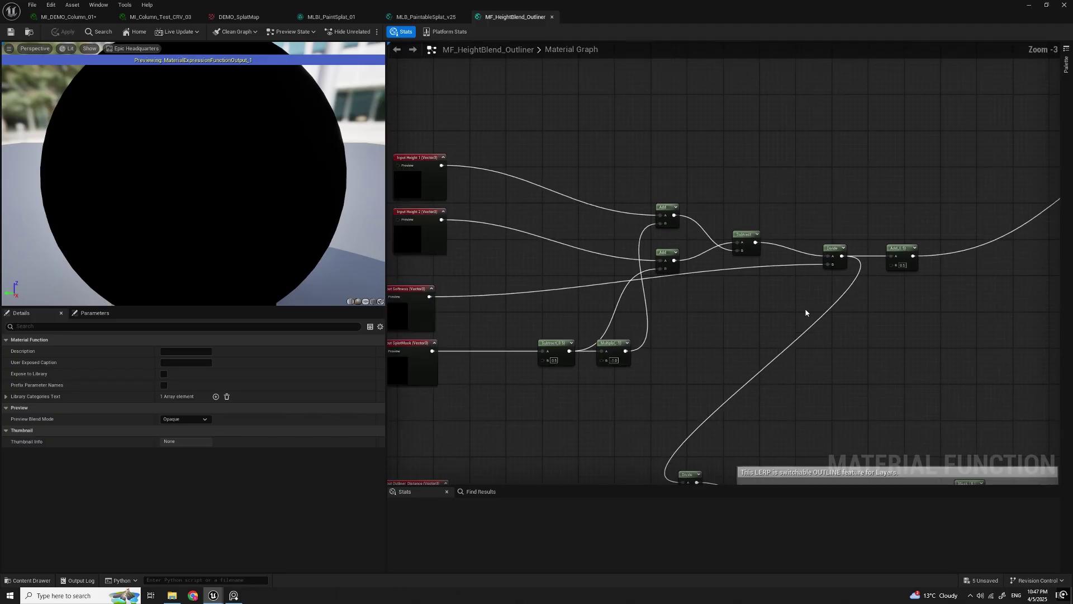
scroll(848, 325, "up", 2)
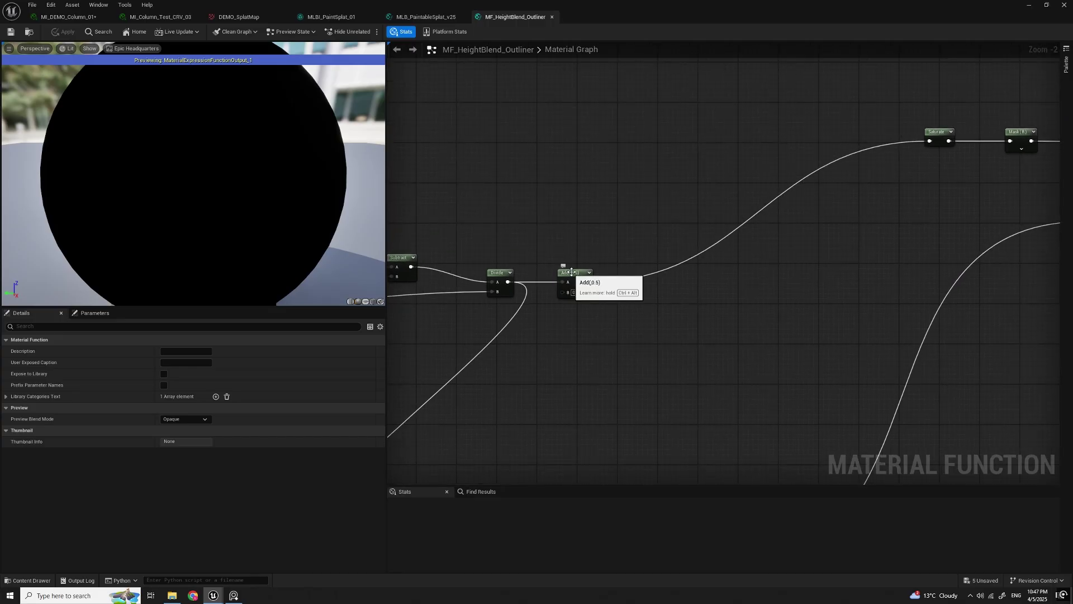
right_click_drag(760, 285, 667, 311)
right_click_drag(803, 234, 709, 268)
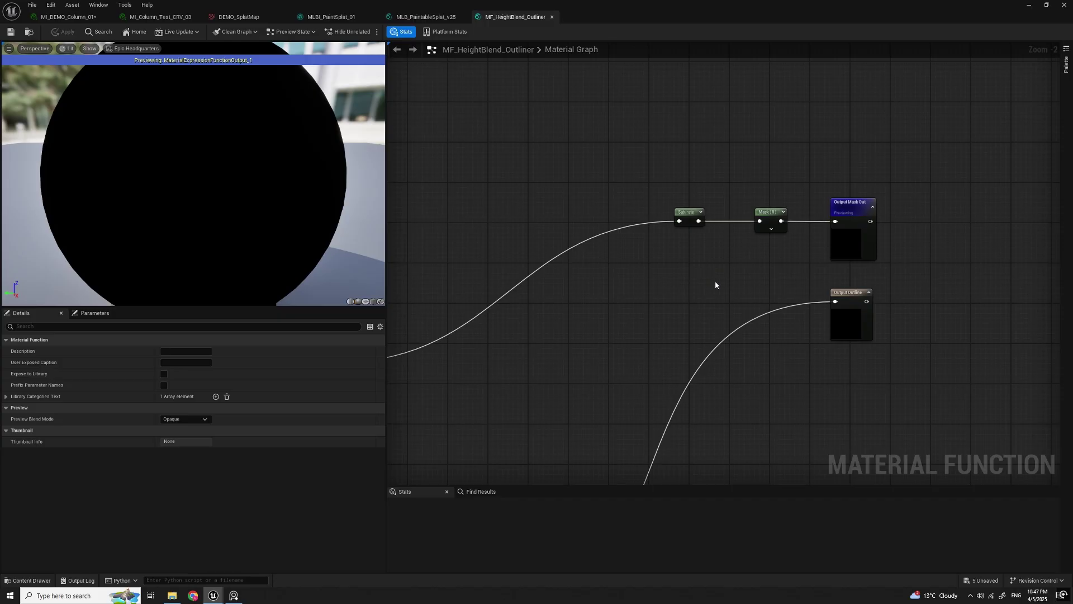
right_click_drag(577, 372, 918, 266)
right_click_drag(679, 342, 914, 317)
right_click_drag(849, 321, 910, 347)
scroll(917, 331, "down", 1)
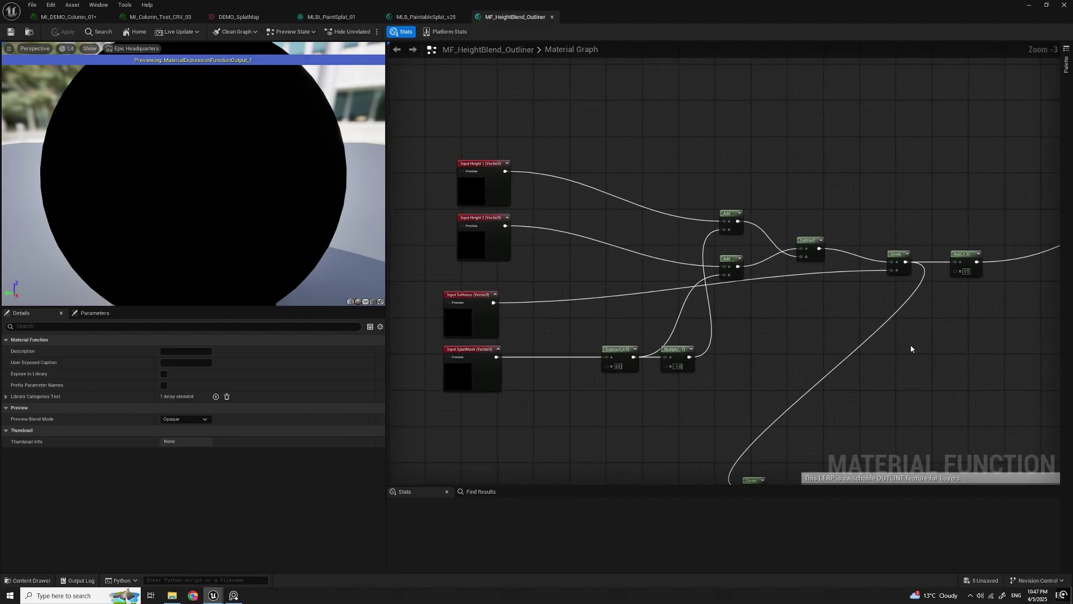
Step: Close MF_HeightBlend_Outliner and examine how its function node is wired in the MLB_PaintableSplat_v25 graph
left_click(553, 17)
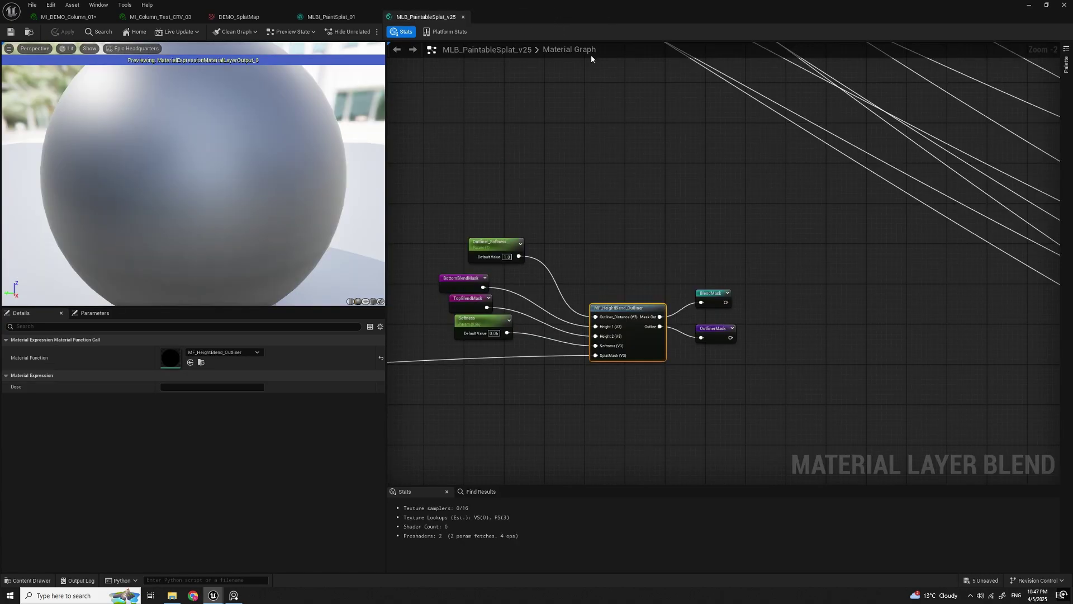
left_click(713, 253)
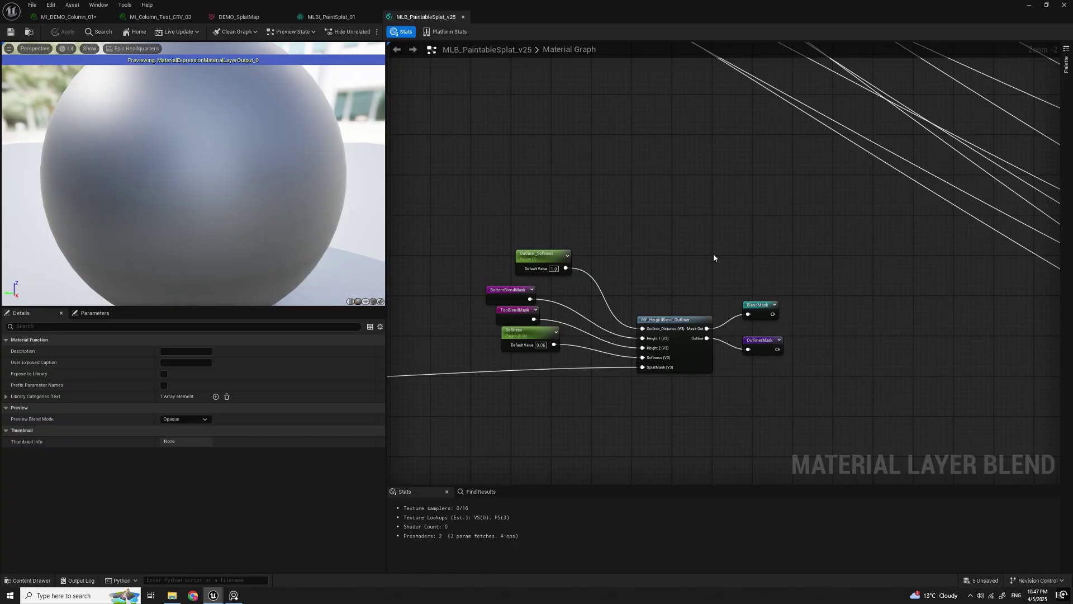
scroll(633, 327, "up", 1)
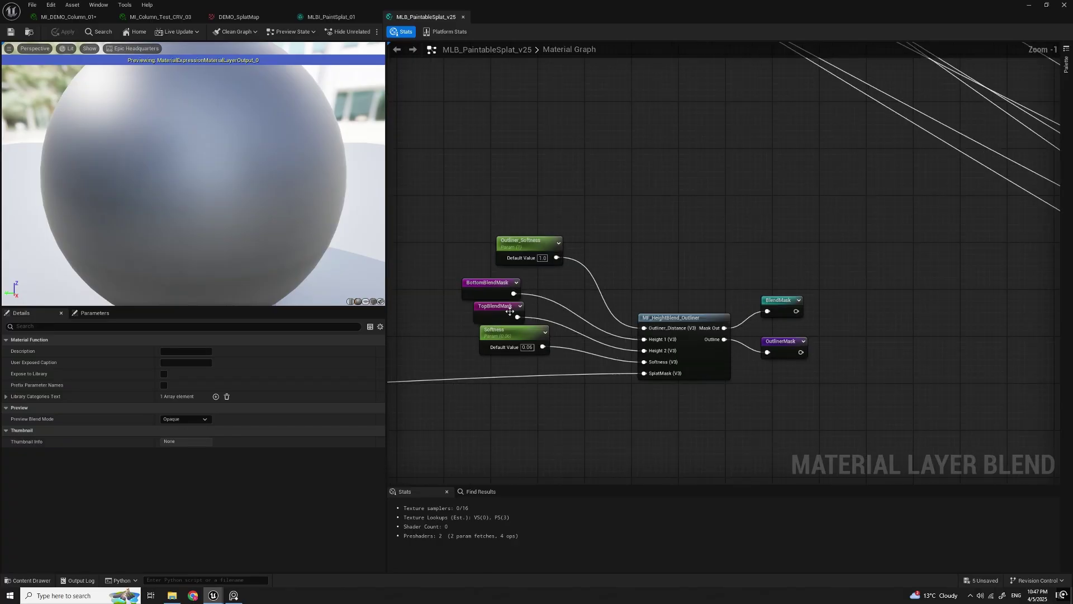
scroll(693, 257, "down", 1)
scroll(693, 257, "up", 1)
scroll(692, 264, "down", 3)
Step: Examine the Layers Opacity controls comment group with its Lerp nodes and opacity parameters
right_click_drag(693, 305, 766, 304)
scroll(763, 304, "down", 2)
right_click_drag(787, 340, 706, 352)
right_click_drag(764, 336, 546, 338)
scroll(737, 296, "up", 3)
right_click_drag(795, 309, 712, 202)
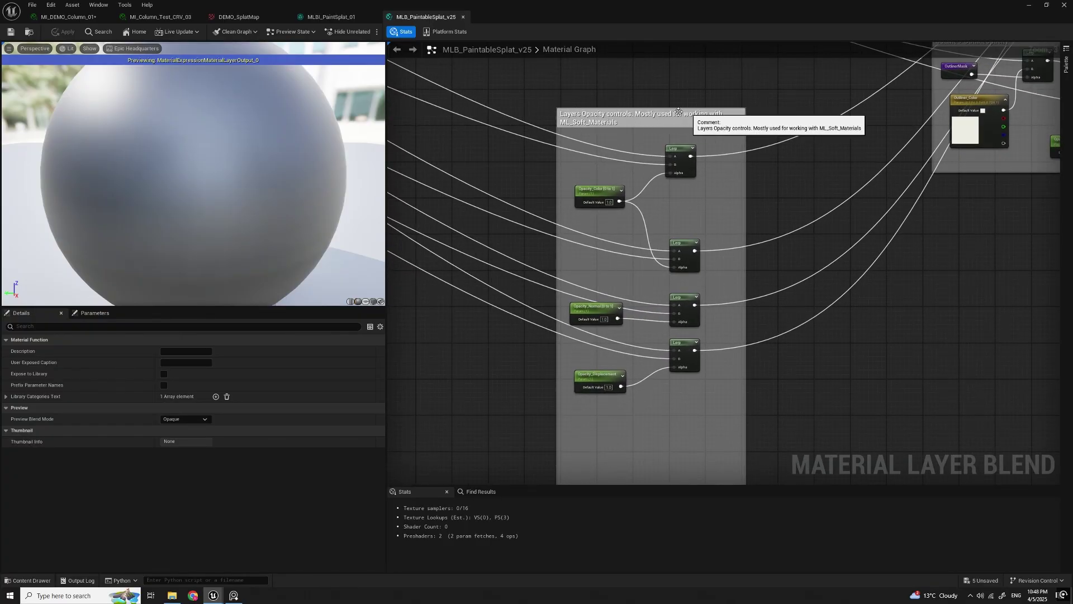
right_click_drag(729, 199, 762, 242)
scroll(722, 225, "down", 2)
scroll(680, 274, "up", 1)
scroll(693, 246, "up", 1)
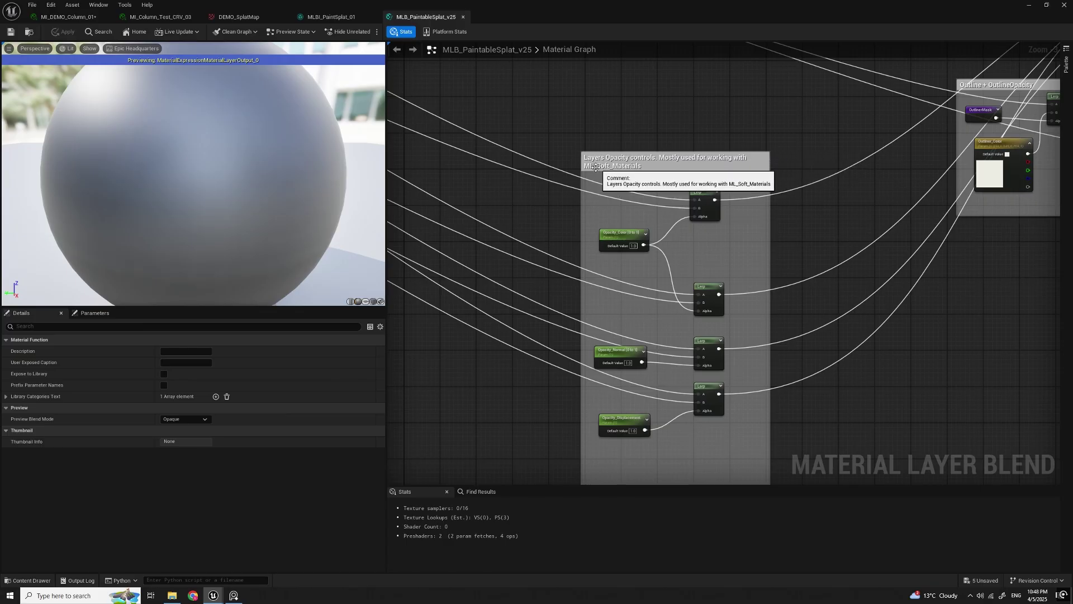
right_click_drag(721, 258, 721, 234)
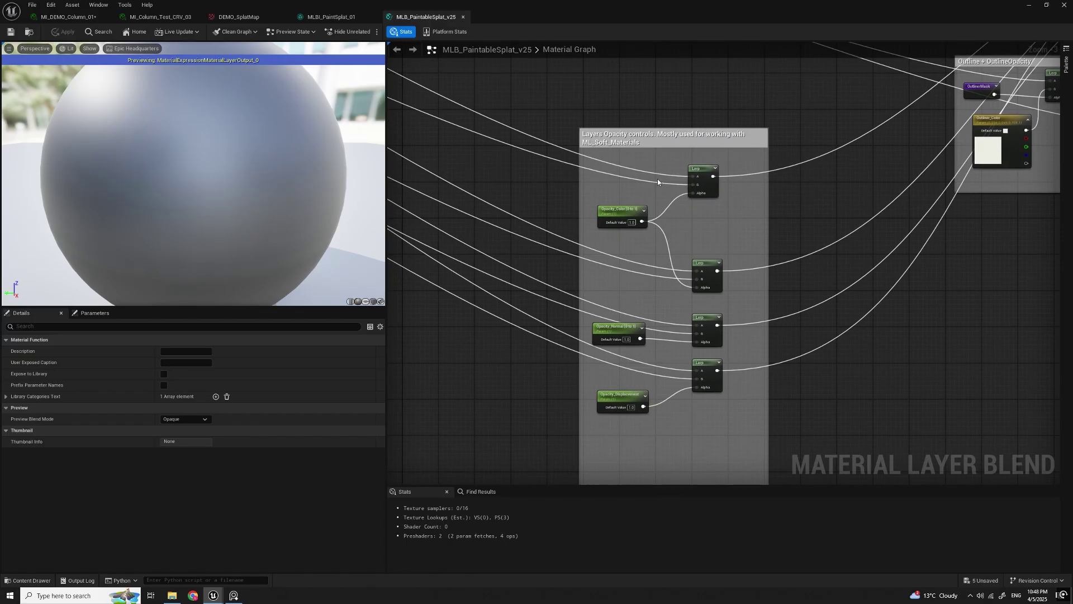
Step: Trace the opacity Lerp connections back to the two GetMaterialAttributes nodes and examine their outputs
scroll(732, 227, "down", 2)
right_click_drag(617, 213, 810, 341)
right_click_drag(420, 175, 649, 306)
right_click_drag(479, 222, 658, 307)
scroll(657, 306, "up", 2)
right_click_drag(495, 247, 572, 297)
scroll(572, 295, "up", 3)
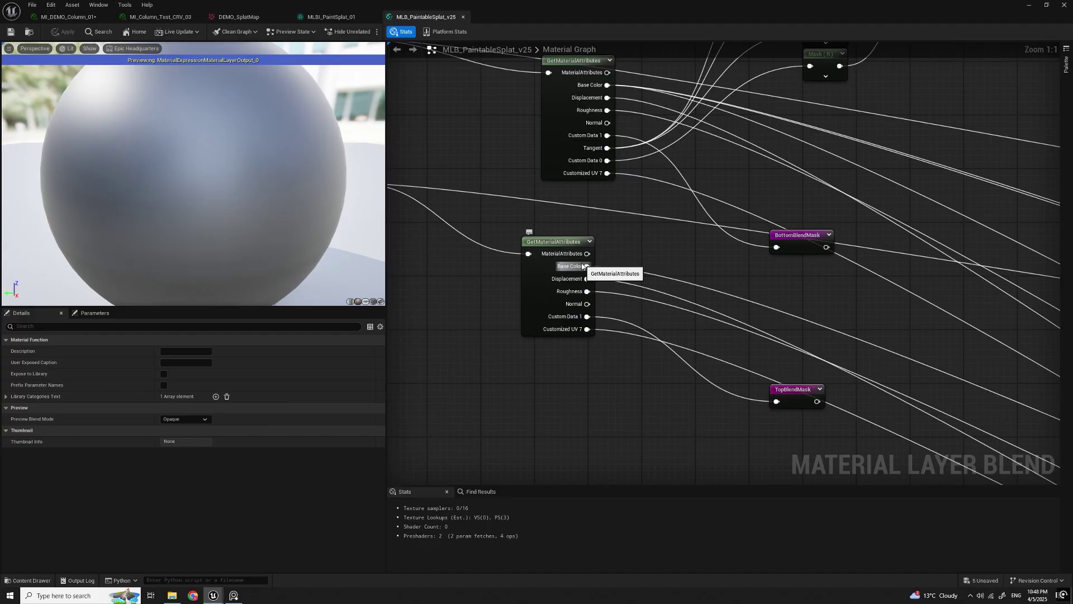
right_click_drag(654, 272, 663, 352)
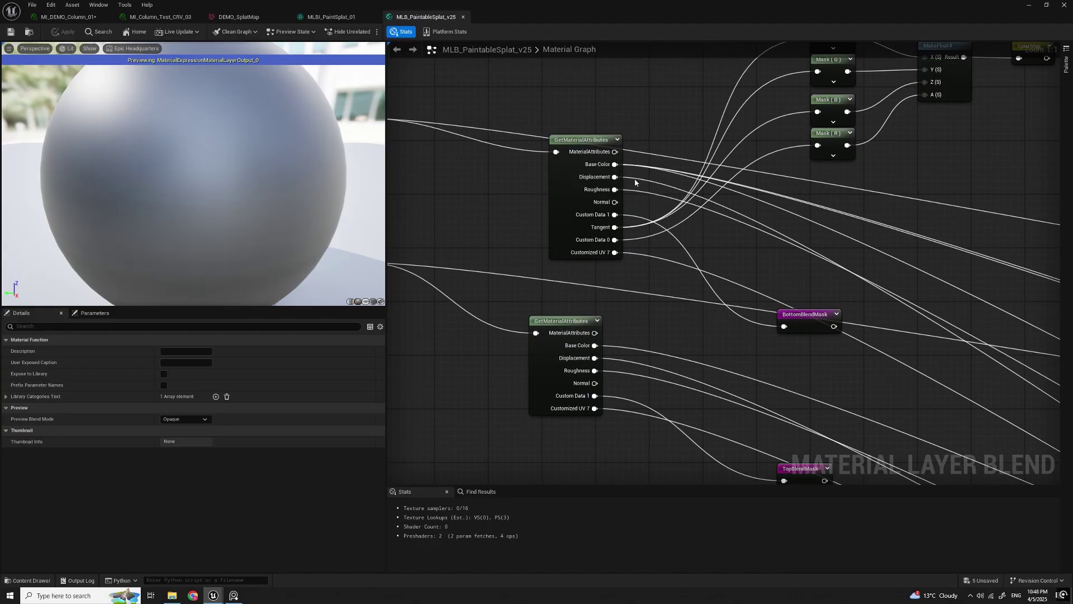
scroll(815, 241, "down", 1)
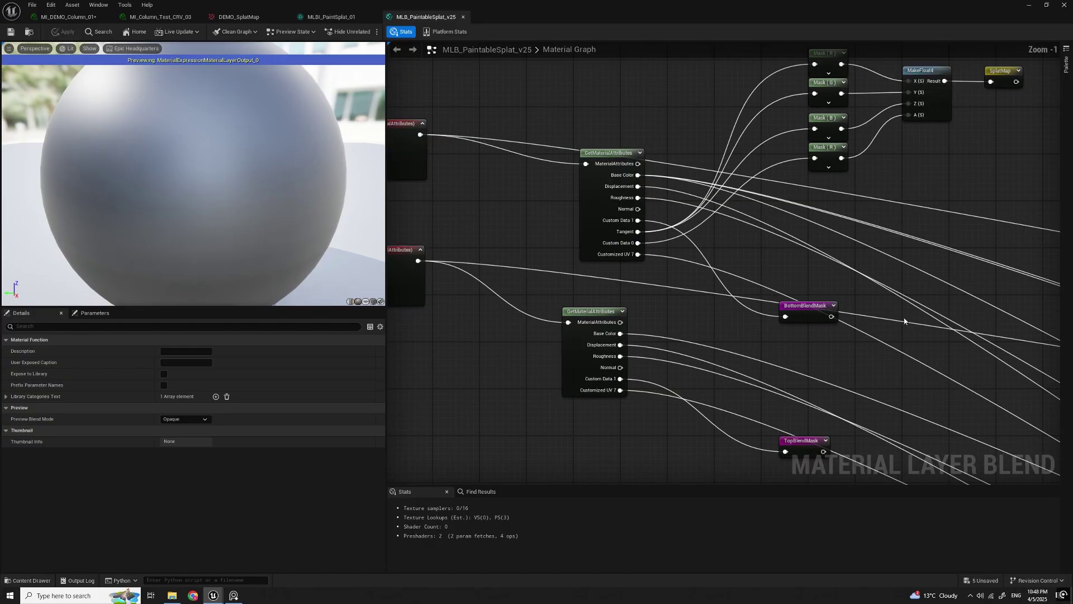
Step: Follow the material attribute wires forward to the Lerp nodes and check which attributes the opacity parameters control
right_click_drag(1003, 387, 663, 228)
right_click_drag(924, 386, 630, 210)
right_click_drag(902, 366, 568, 184)
right_click_drag(906, 369, 560, 196)
scroll(770, 306, "down", 2)
right_click_drag(770, 306, 579, 184)
right_click_drag(769, 252, 570, 216)
scroll(658, 254, "up", 1)
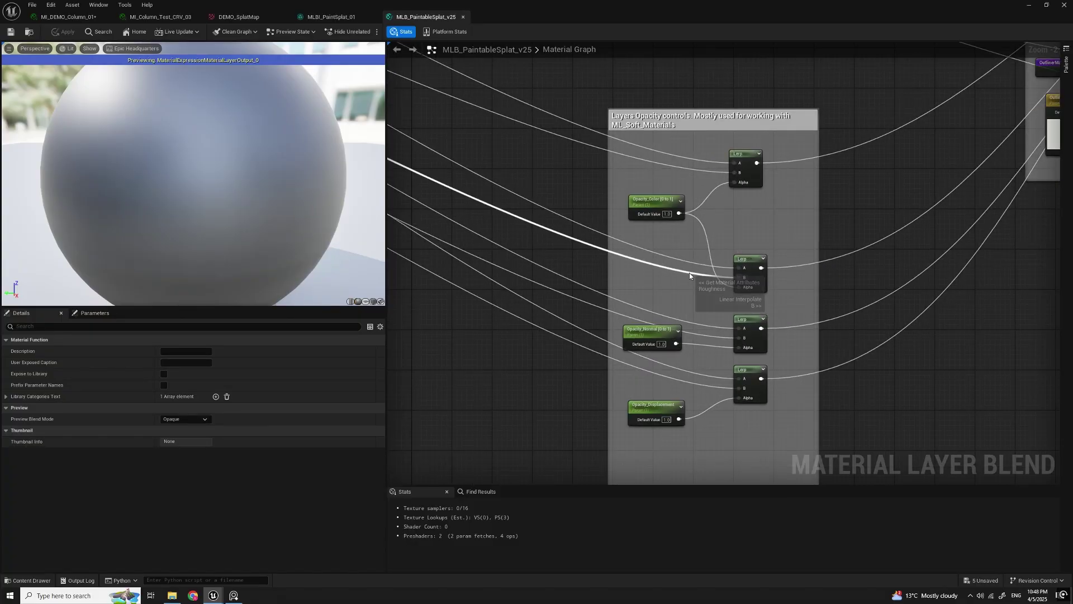
right_click_drag(697, 270, 712, 308)
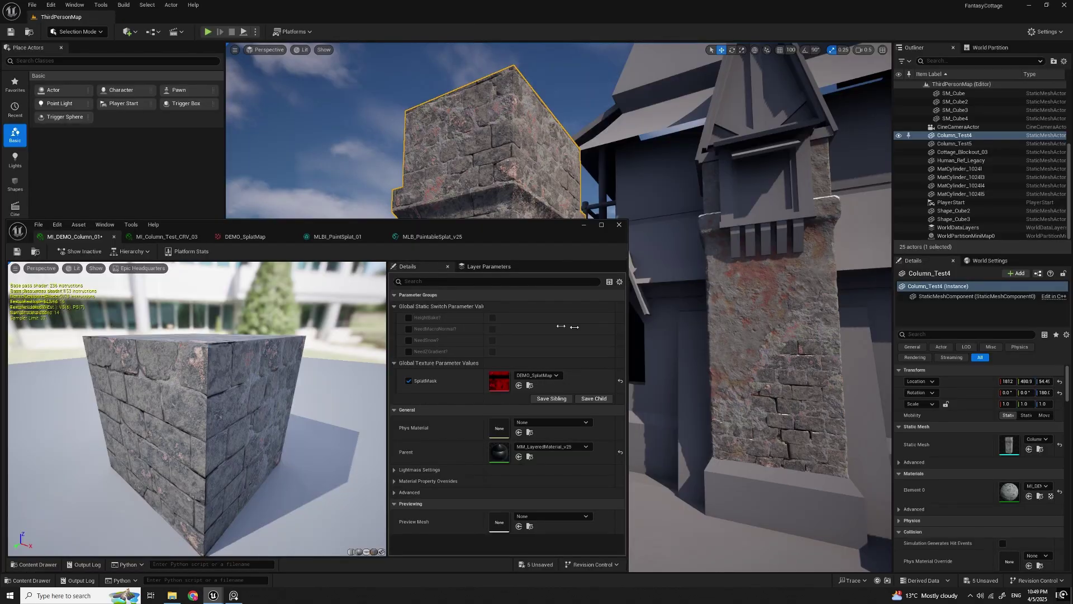
Step: Show the layer parameters of MI_DEMO_Column_01 and inspect the stone and plaster columns in the level
left_click_drag(437, 322, 420, 321)
left_click(359, 268)
right_click_drag(526, 336, 500, 347)
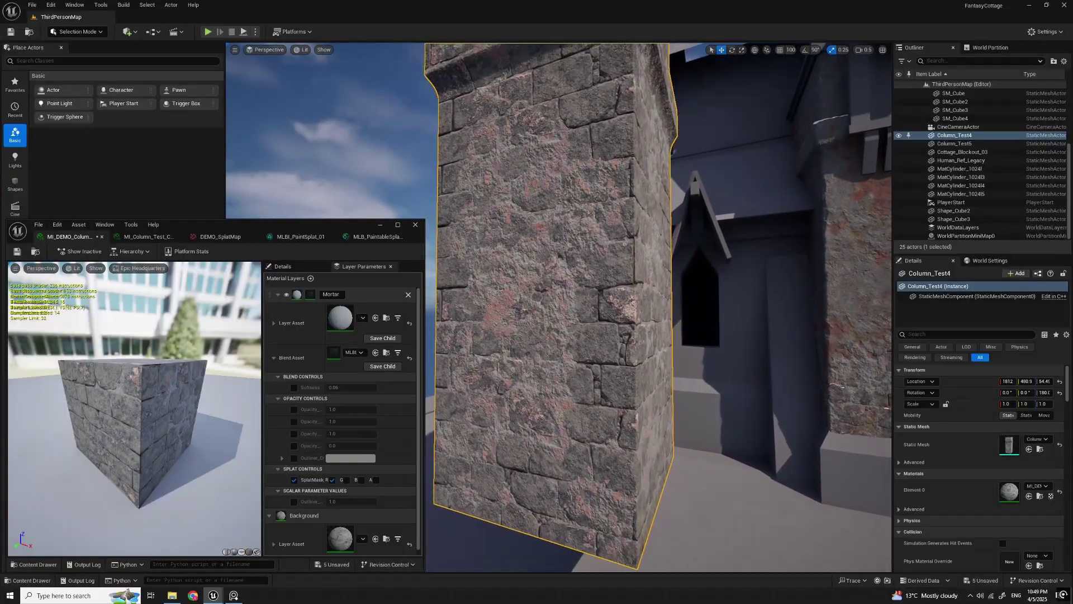
right_click_drag(593, 323, 545, 327)
mouse_move(577, 151)
right_mouse_down()
mouse_move(584, 146)
mouse_move(576, 151)
right_mouse_up()
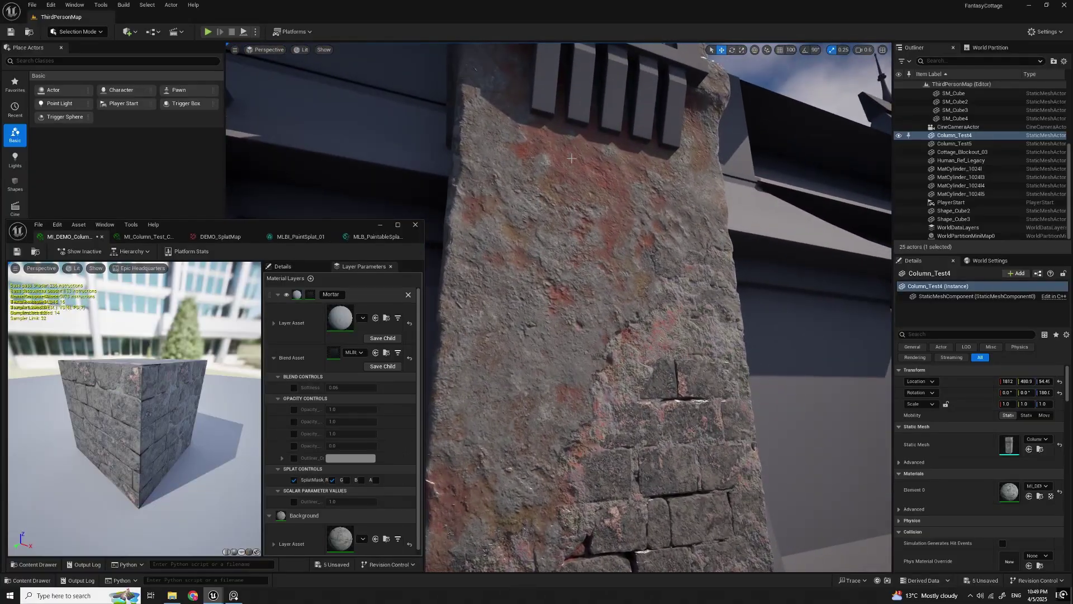
right_click_drag(608, 229, 590, 213)
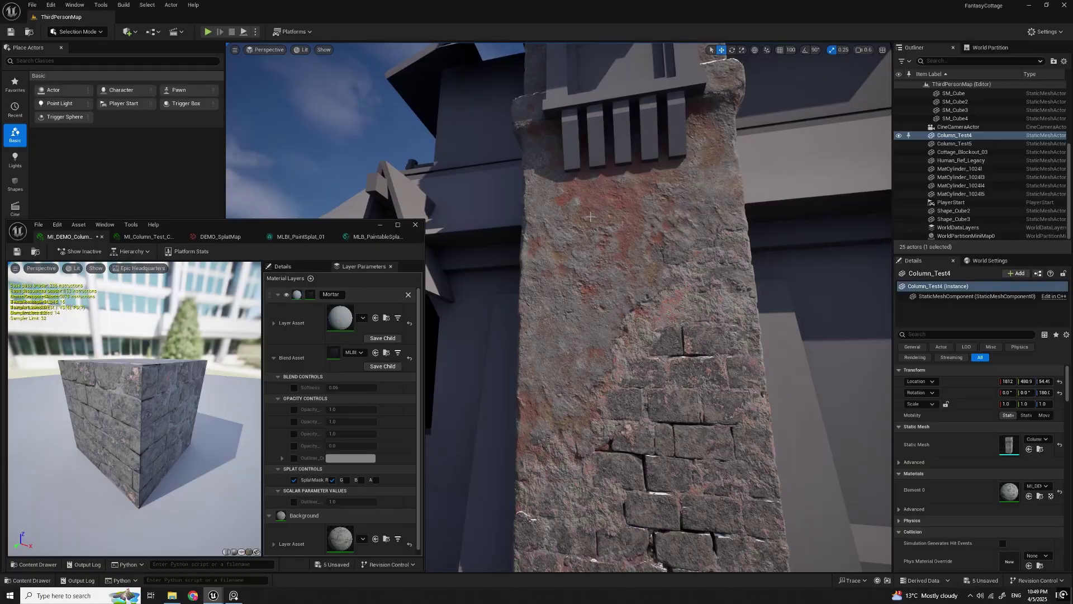
Step: Select the plaster column Column_Test5 in the level and open its material instance
mouse_move(639, 256)
right_mouse_down()
mouse_move(638, 280)
mouse_move(651, 278)
mouse_move(639, 256)
mouse_move(638, 274)
mouse_move(638, 257)
right_mouse_up()
scroll(639, 256, "down", 1)
left_click(638, 256)
scroll(638, 256, "up", 1)
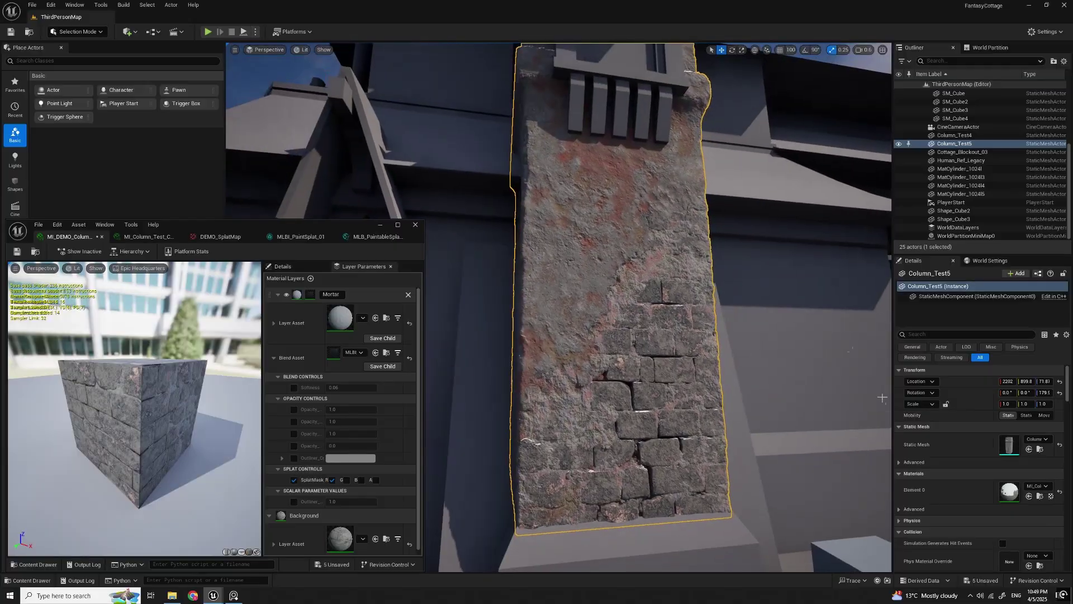
double_click(1011, 492)
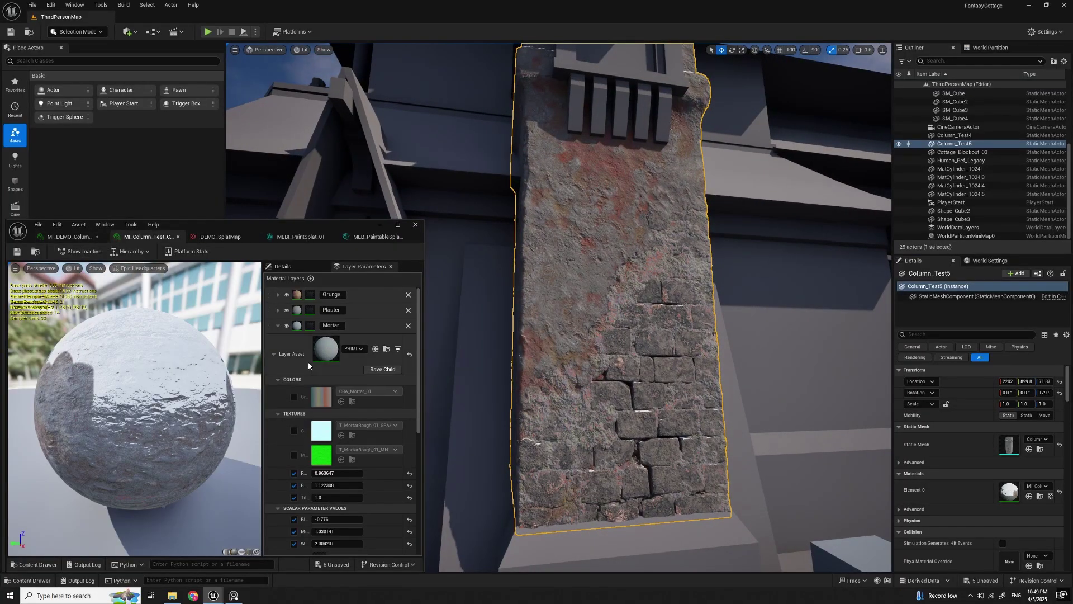
Step: Collapse the Mortar and Background layers, expand the Grunge layer's blend settings, and widen the window and parameter name column
left_click(278, 325)
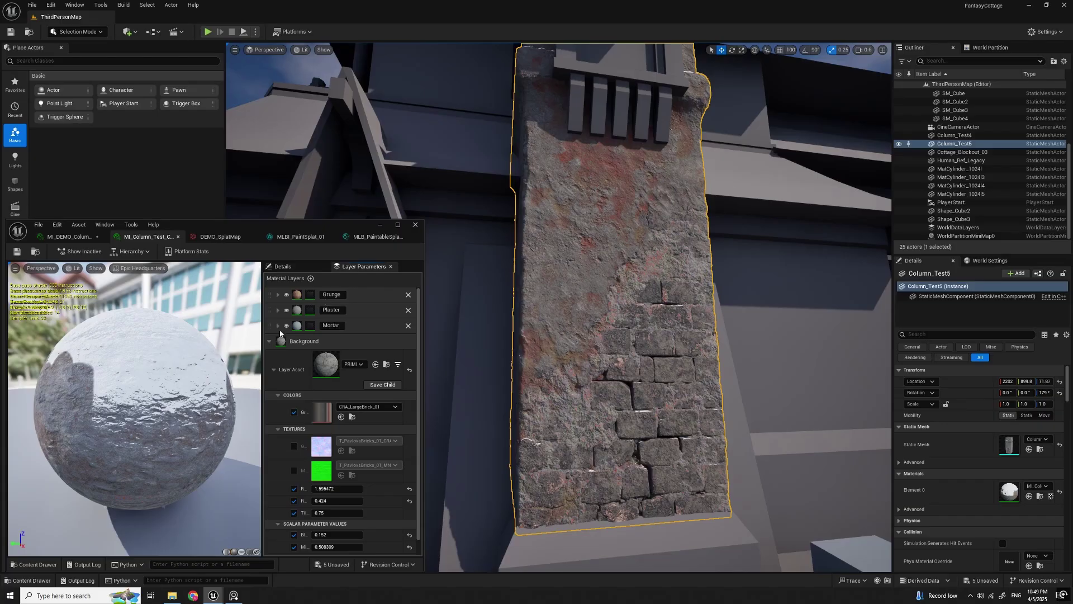
left_click(270, 343)
left_click(277, 294)
scroll(297, 355, "down", 1)
scroll(283, 335, "up", 1)
left_click(274, 323)
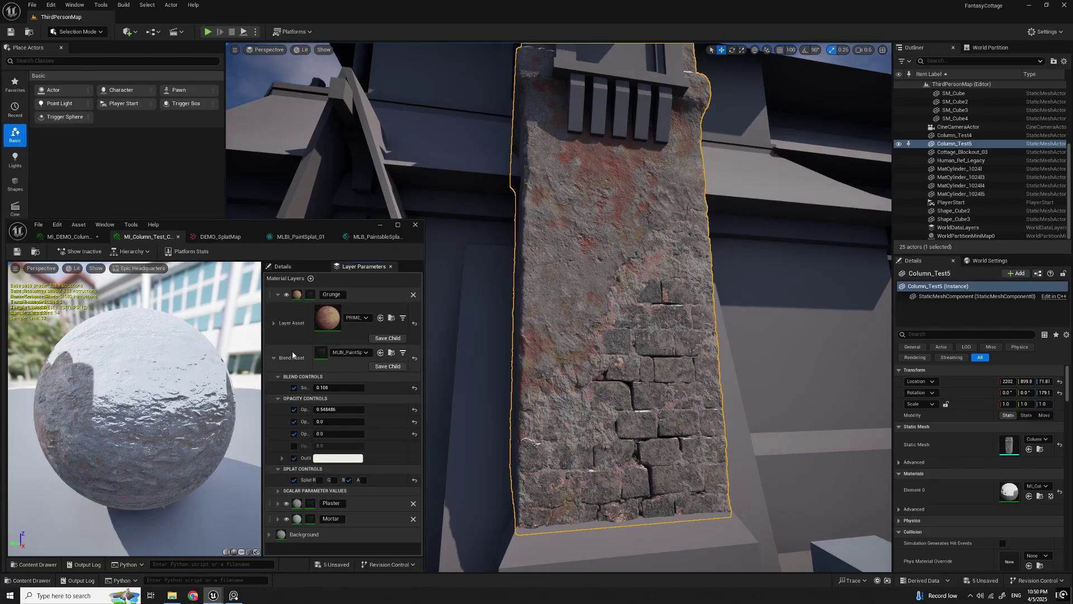
left_click_drag(423, 372, 475, 375)
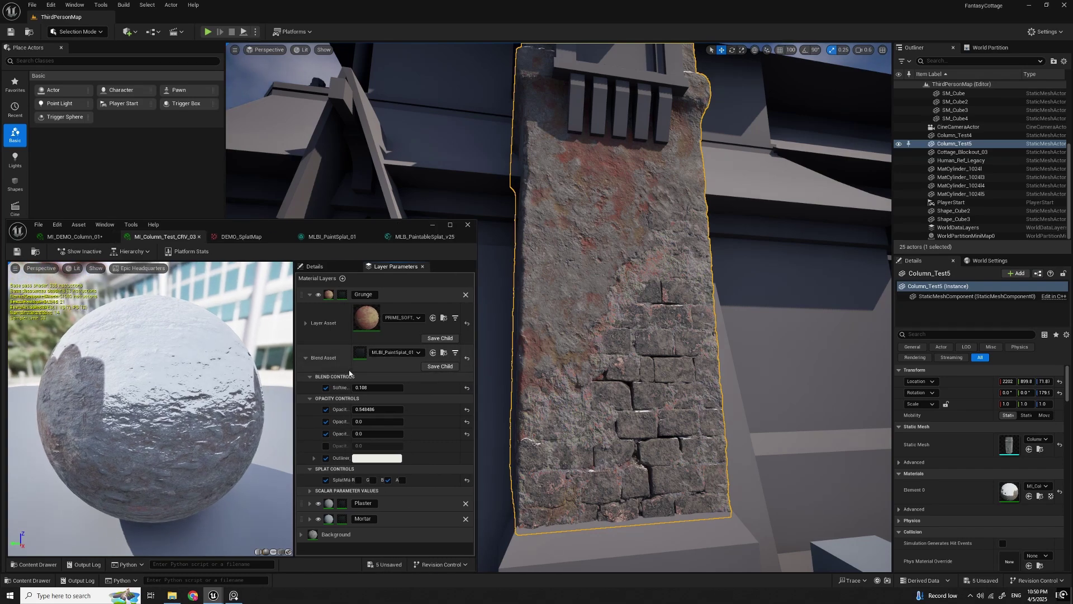
left_click_drag(352, 386, 386, 386)
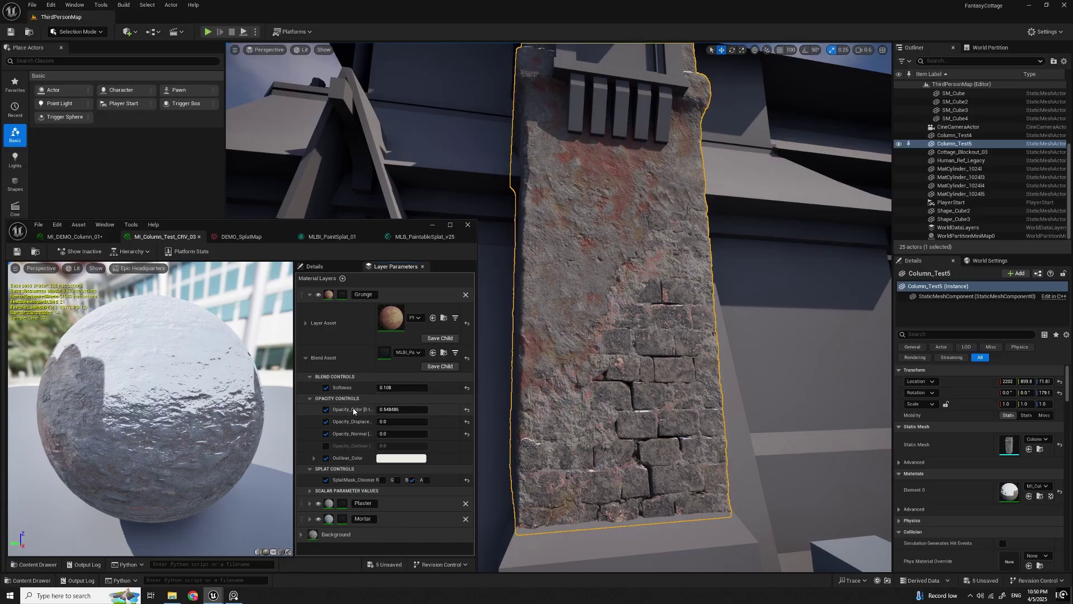
Step: Set the Grunge layer's Opacity_Color to 0.1
left_click(409, 410)
left_click(410, 412)
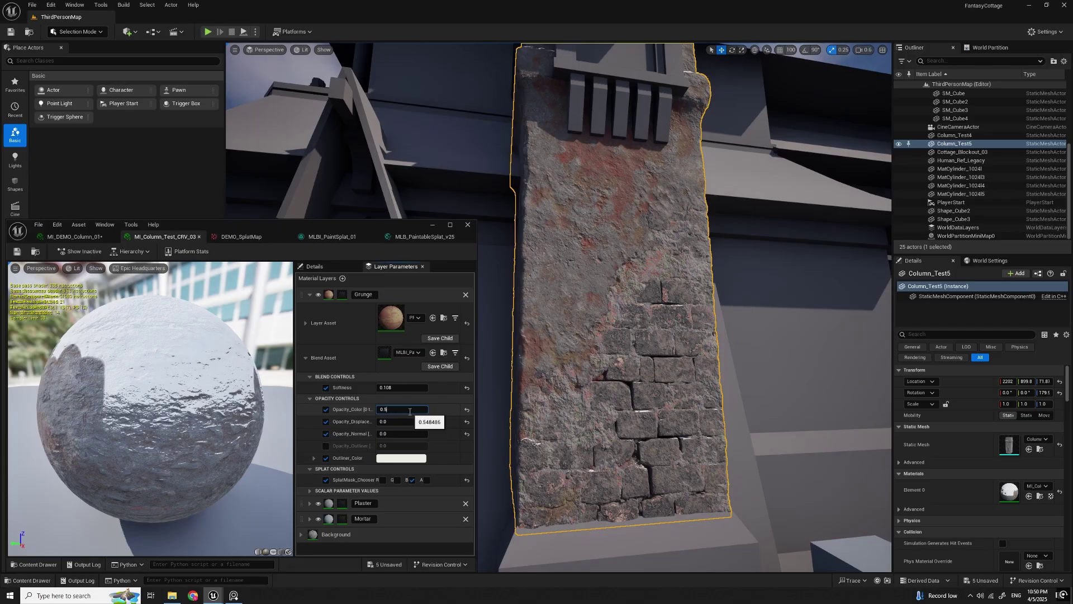
type("0.1")
key("Return")
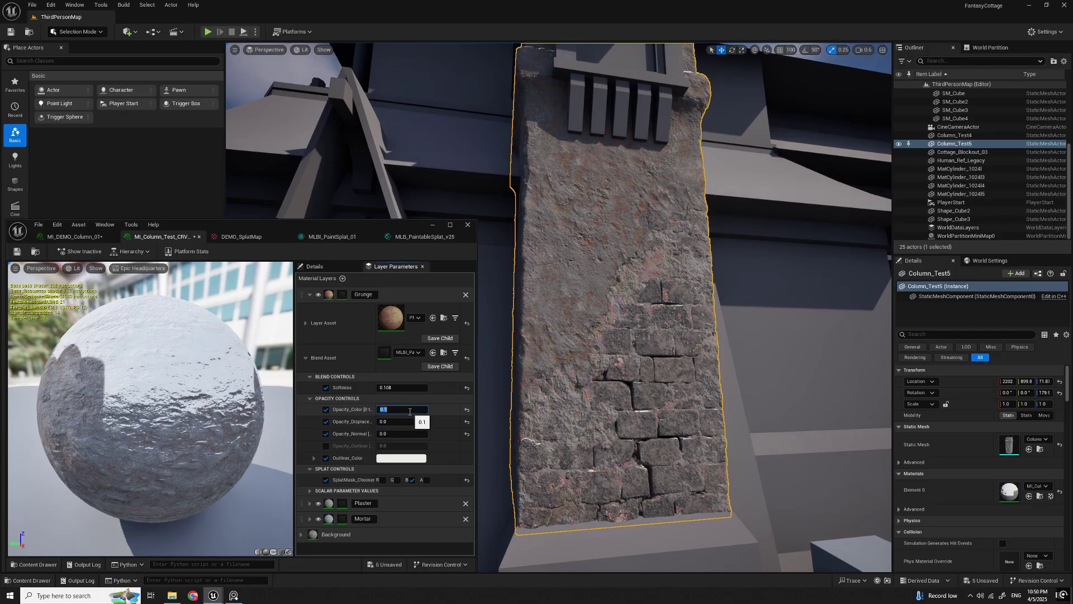
Step: Vary the Grunge layer's Opacity_Color between about 0.86 and 0.36 to compare the grunge strength on the column
left_click(427, 410)
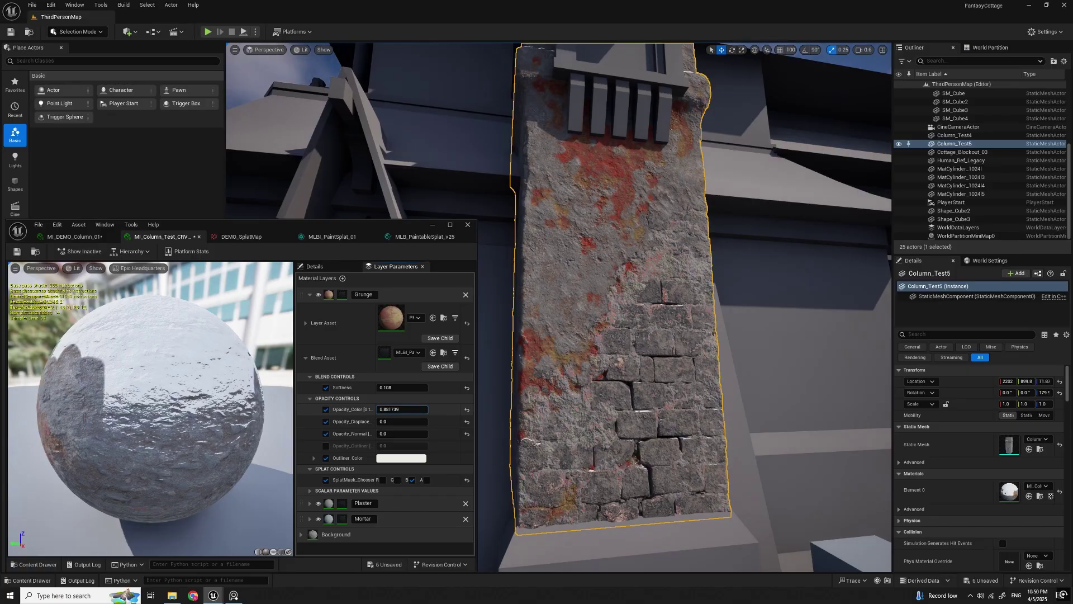
mouse_move(383, 410)
left_mouse_down()
mouse_move(416, 409)
mouse_move(387, 409)
left_mouse_up()
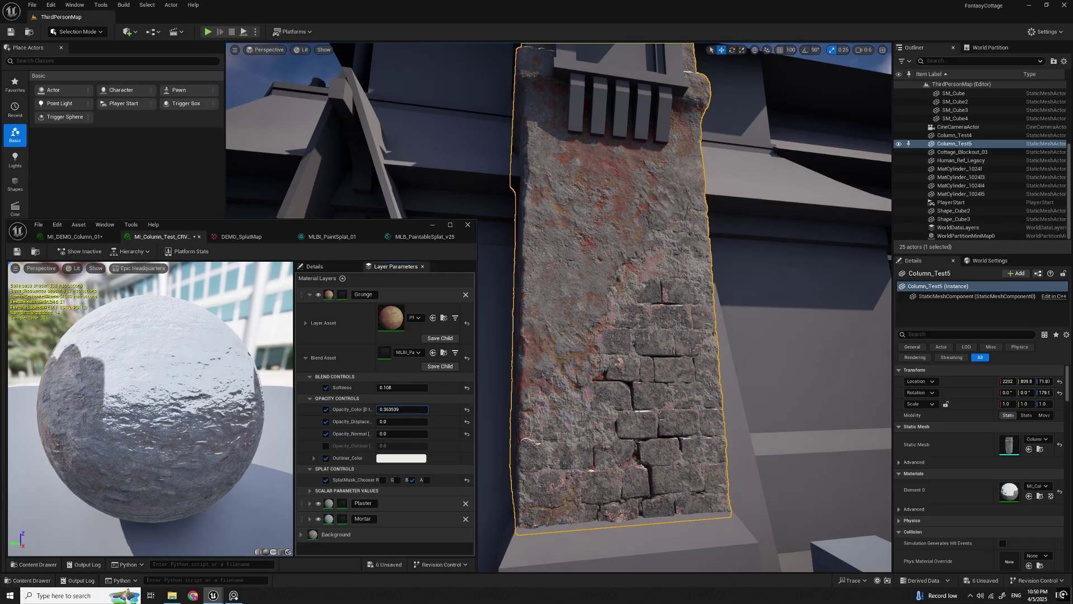
mouse_move(383, 409)
left_mouse_down()
mouse_move(369, 409)
mouse_move(382, 409)
left_mouse_up()
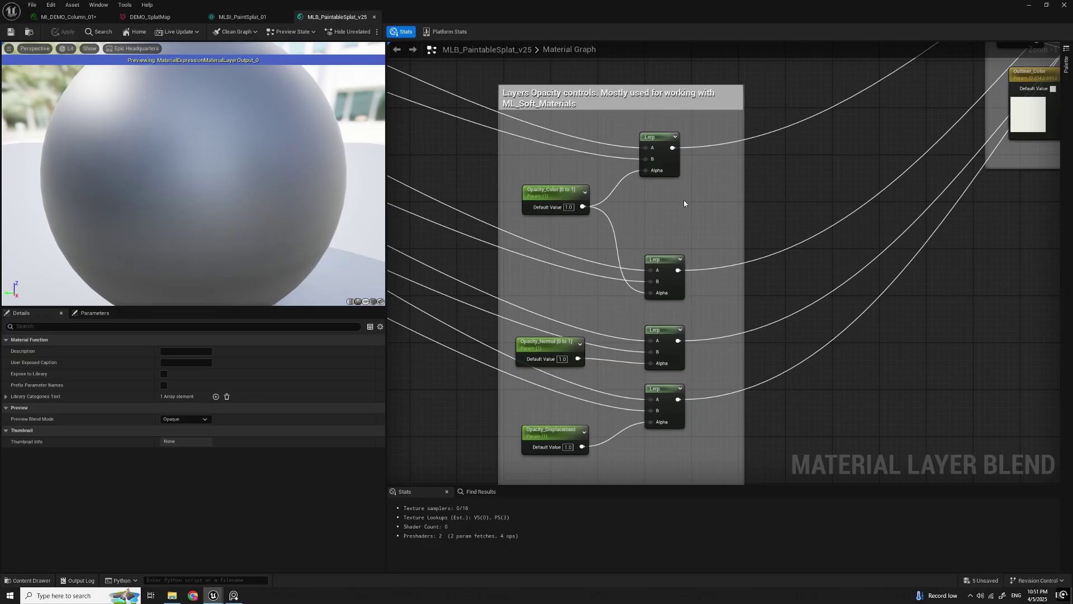
Step: Examine the Outline + OutlineOpacity group in MLB_PaintableSplat_v25 and the path through SetMaterialAttributes and BlendMaterialAttributes, ending with the whole graph framed
scroll(684, 203, "down", 3)
right_click_drag(685, 203, 587, 299)
right_click_drag(683, 273, 590, 337)
right_click_drag(631, 323, 501, 337)
scroll(556, 275, "up", 2)
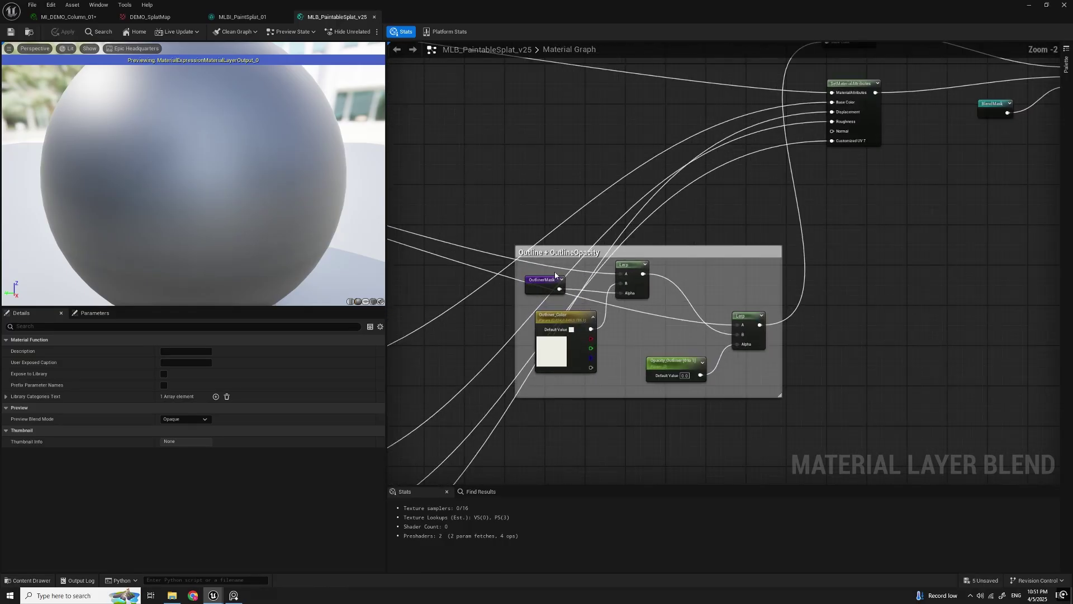
right_click_drag(906, 244, 827, 317)
scroll(846, 274, "down", 1)
right_click_drag(846, 274, 657, 369)
scroll(604, 323, "up", 1)
scroll(779, 253, "up", 1)
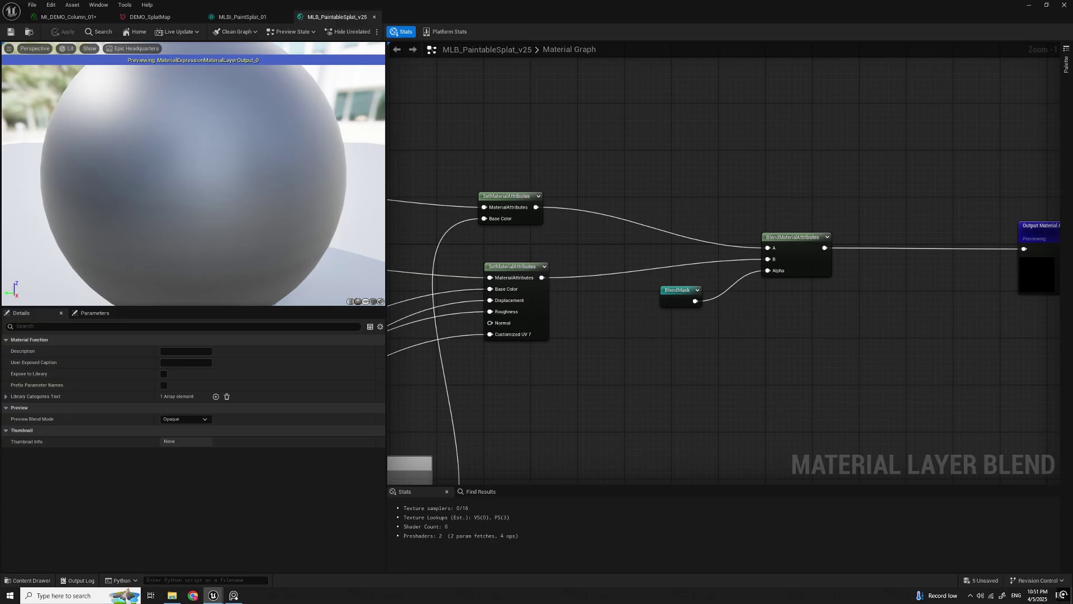
key("Home")
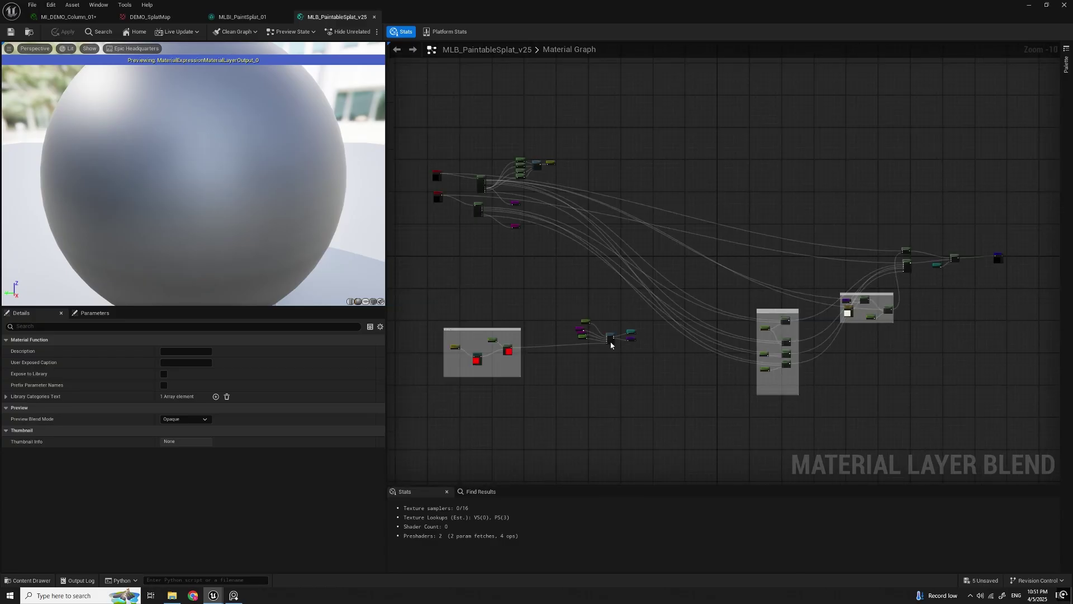
Step: Close the MLB_PaintableSplat_v25, MLBI_PaintSplat_01 and DEMO_SplatMap editors, save and close MI_DEMO_Column_01, and return to the demo column in the level
left_click(375, 17)
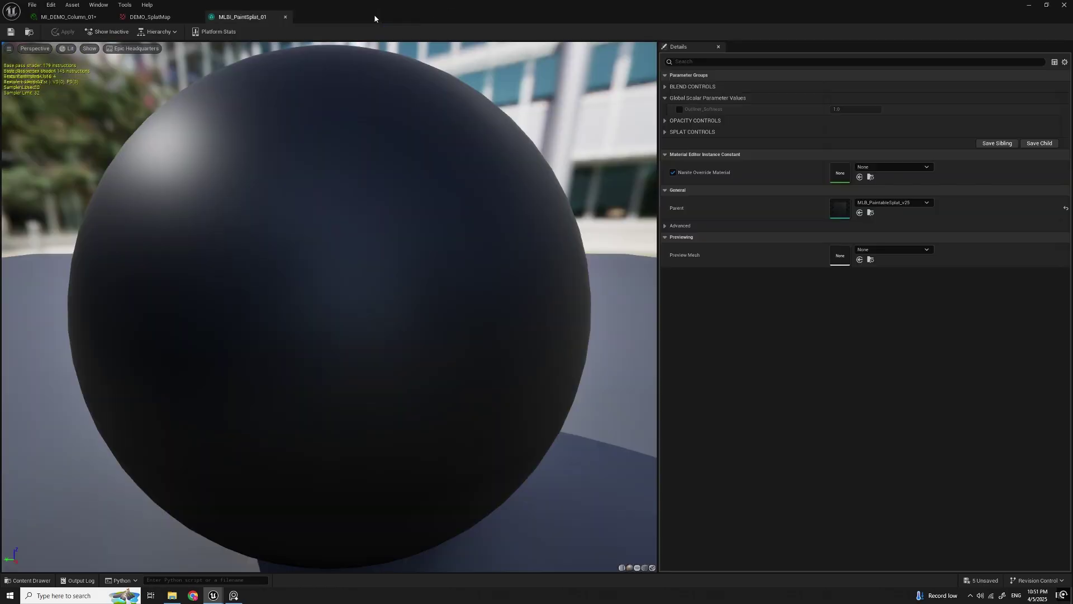
left_click(285, 19)
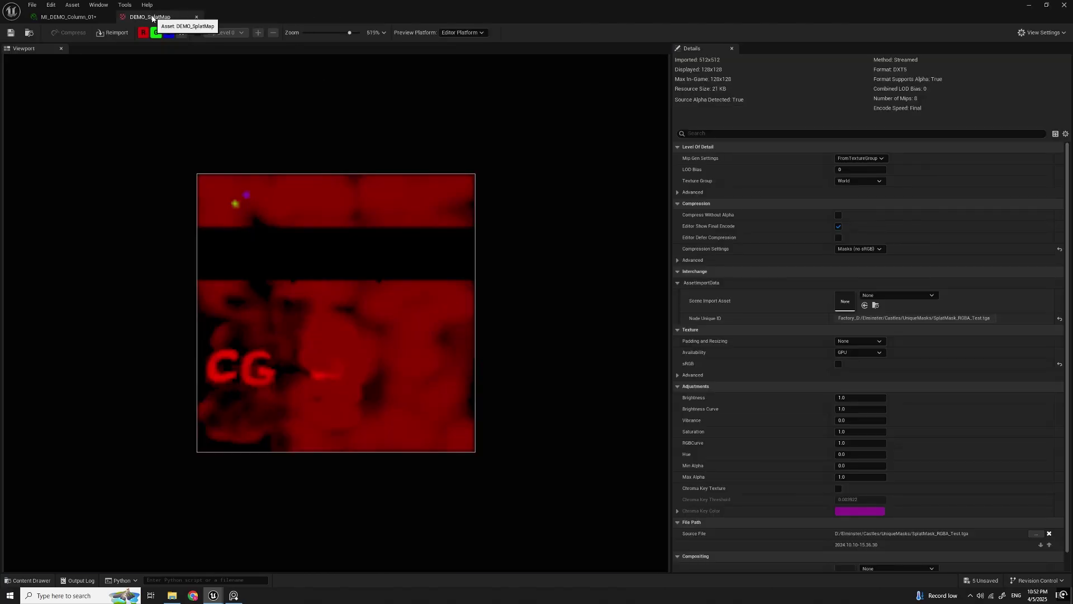
left_click(196, 18)
key("ctrl+s")
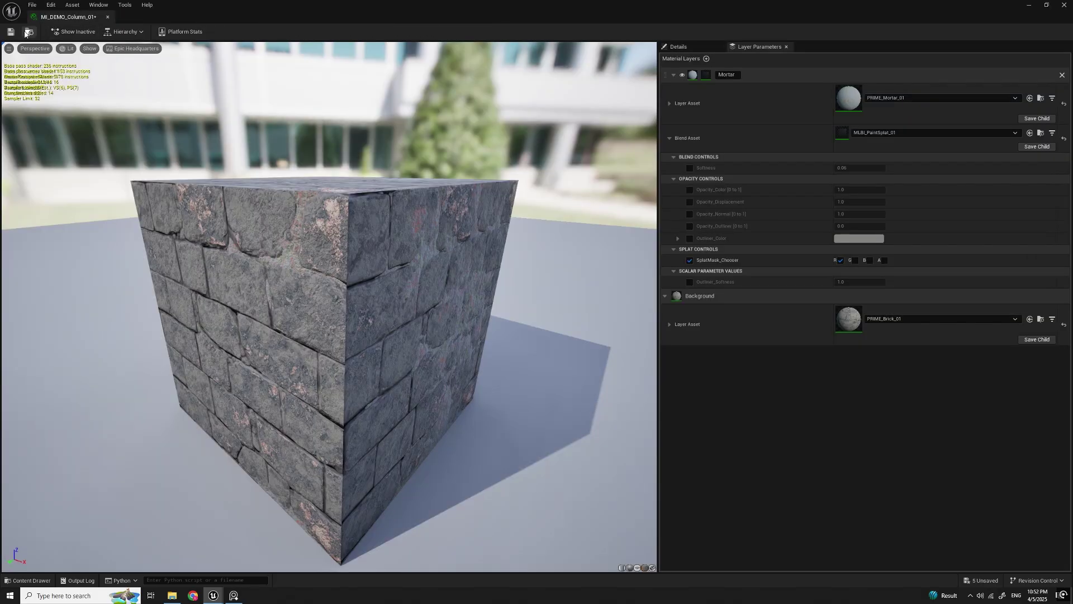
left_click(108, 18)
right_click_drag(628, 321, 576, 329)
key("Escape")
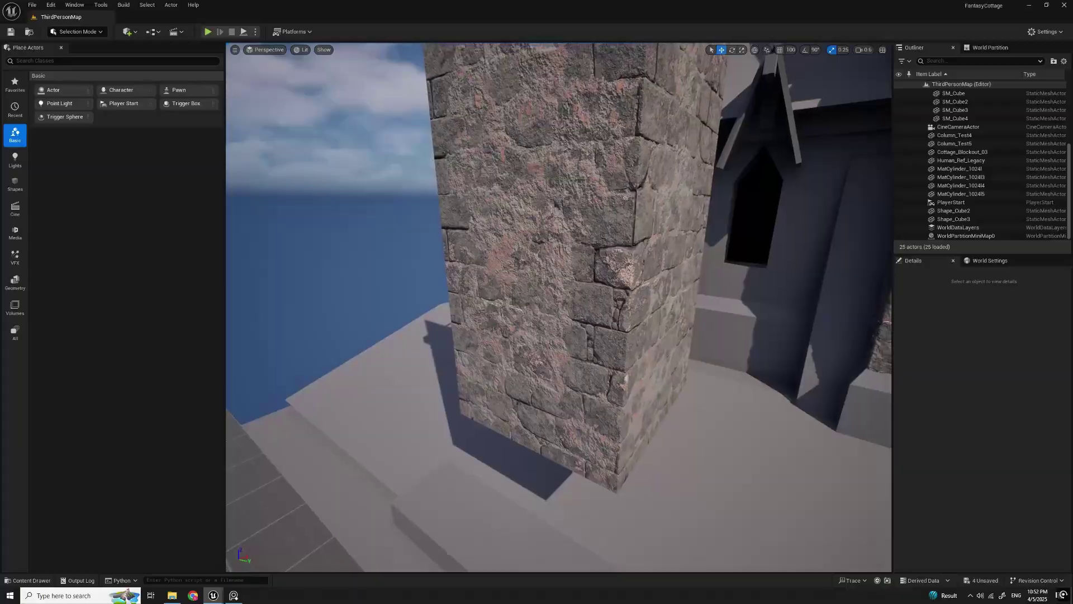
Step: Select the demo column, open its MI_DEMO_Column_01 material in a floating window, and enable the Mortar blend's Softness override
left_click(559, 279)
right_click_drag(559, 279, 573, 197)
scroll(571, 223, "down", 1)
left_click_drag(1072, 105, 376, 151)
left_click(403, 309)
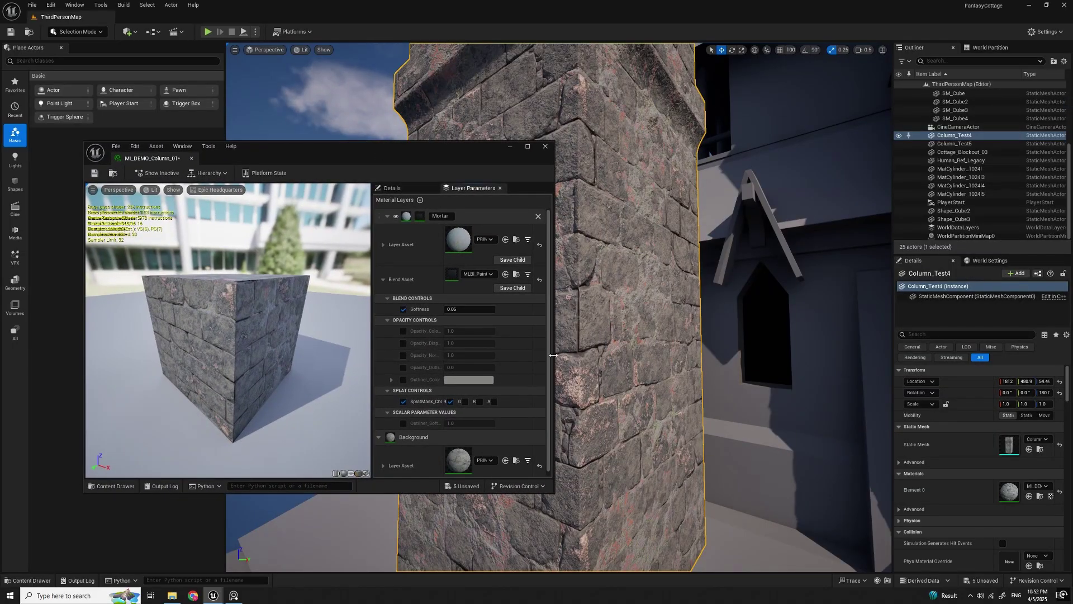
Step: Narrow the material instance window, enlarge its layer parameter area, and frame the column's mortar close up
left_click_drag(553, 354, 445, 355)
mouse_move(503, 354)
right_mouse_down()
mouse_move(467, 347)
mouse_move(487, 346)
right_mouse_up()
scroll(503, 347, "down", 1)
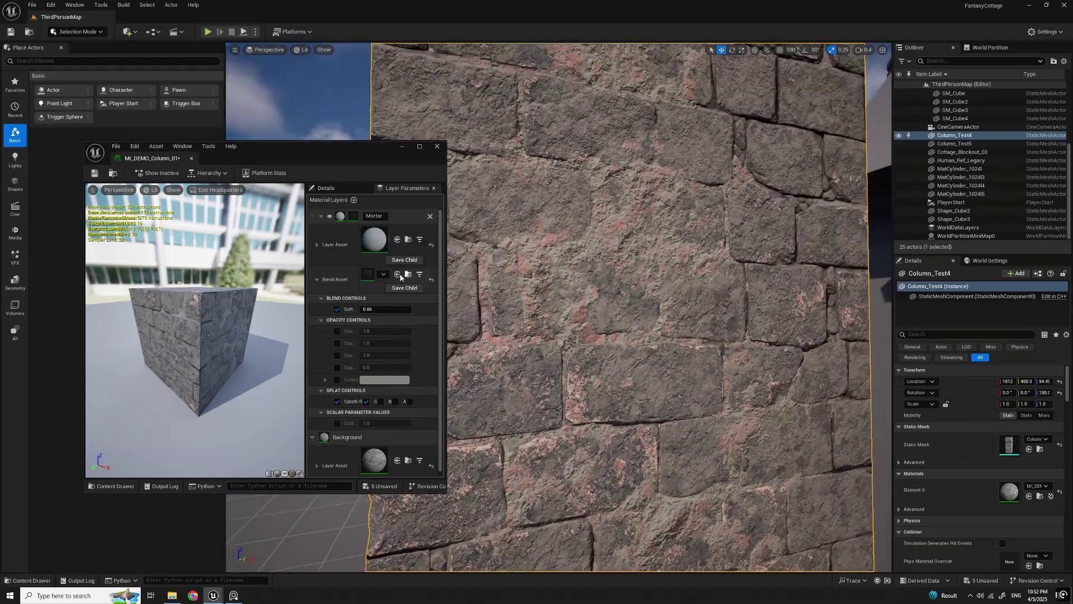
left_click_drag(306, 289, 231, 289)
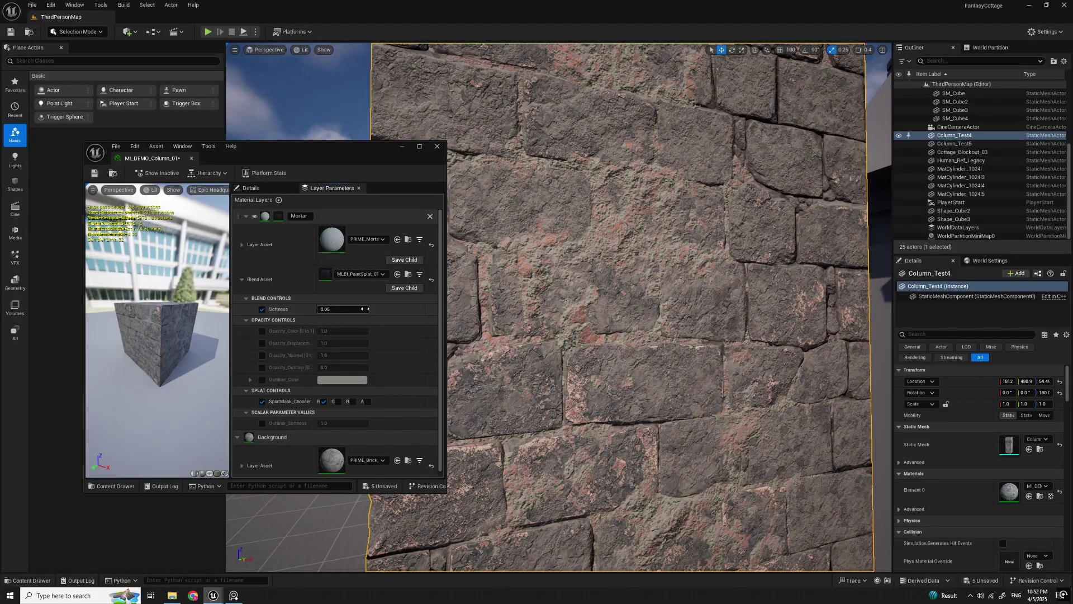
Step: Vary the Mortar blend's Softness between about 0.012 and 0.284 to compare the blend edges on the column, returning it to 0.06
left_click_drag(344, 309, 369, 309)
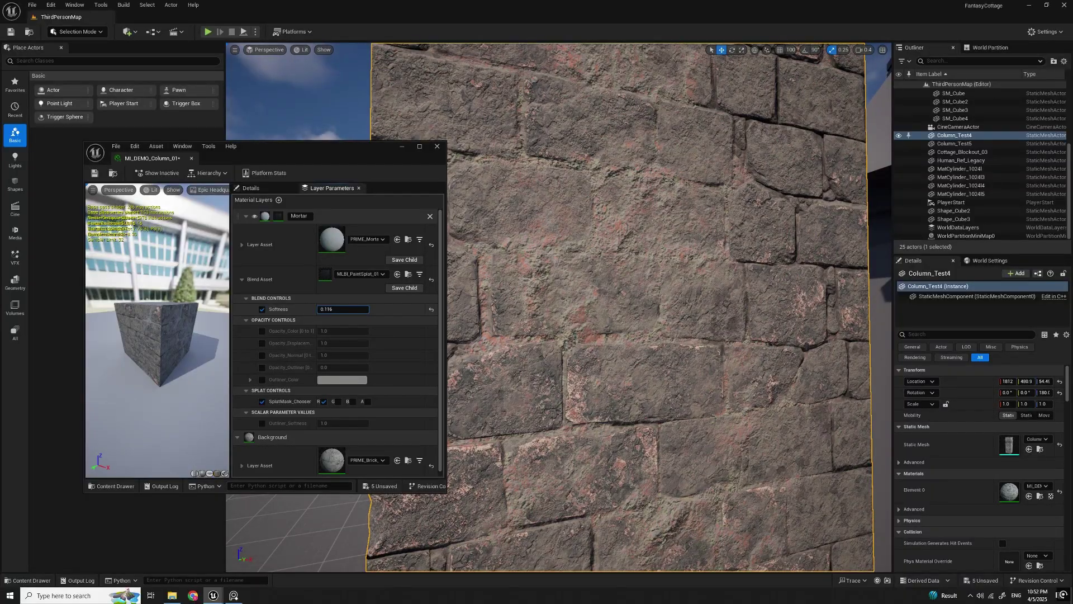
left_click_drag(359, 309, 338, 309)
key("w")
right_click_drag(615, 313, 643, 327)
scroll(643, 307, "down", 1)
right_click_drag(597, 293, 597, 293)
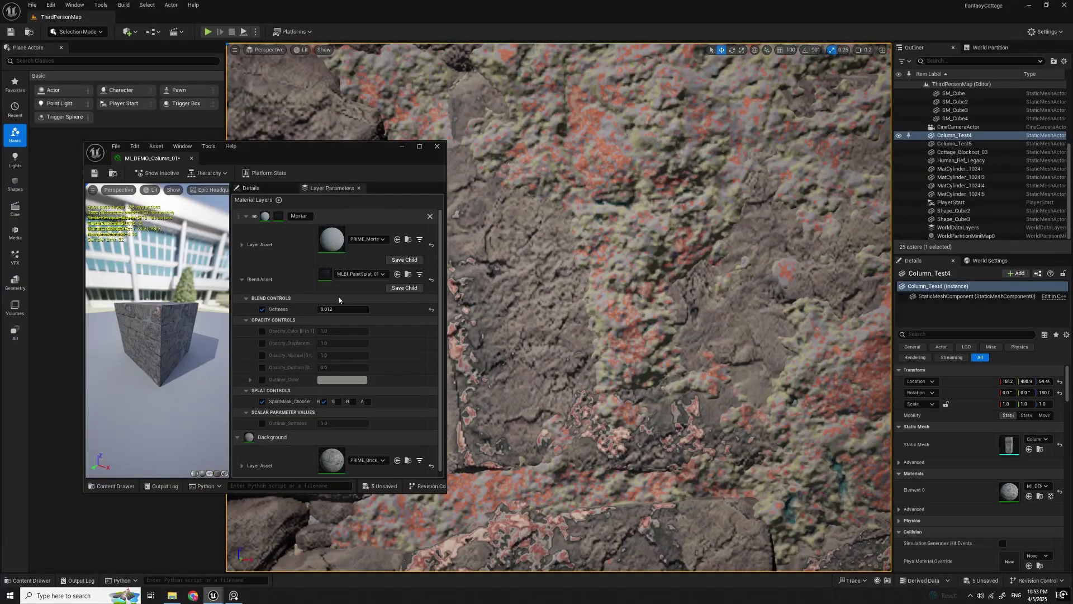
mouse_move(366, 309)
left_mouse_down()
mouse_move(392, 309)
mouse_move(369, 309)
mouse_move(380, 309)
left_mouse_up()
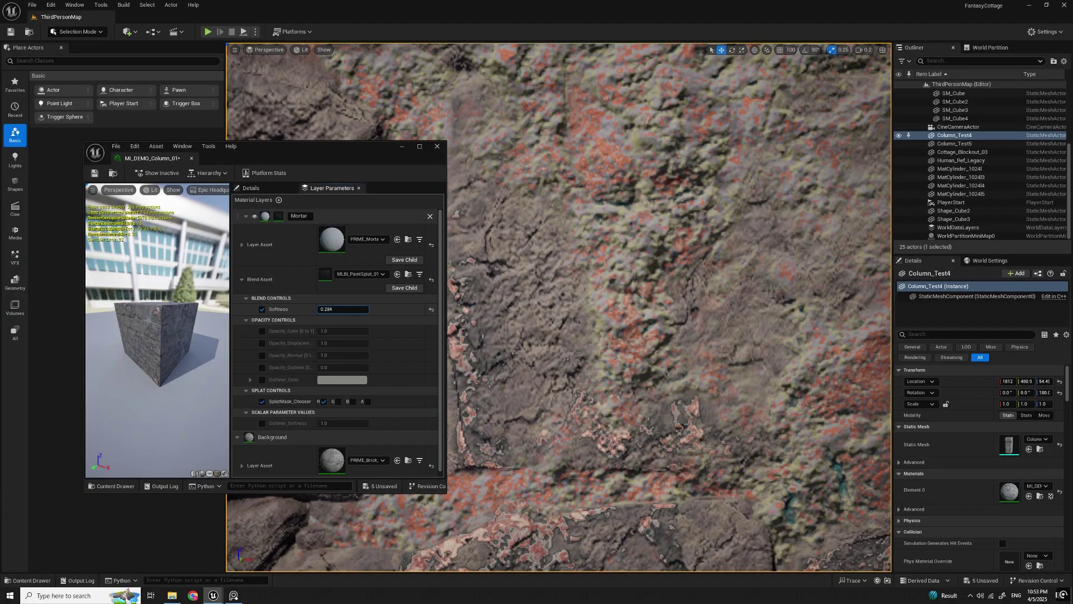
left_click_drag(363, 309, 351, 309)
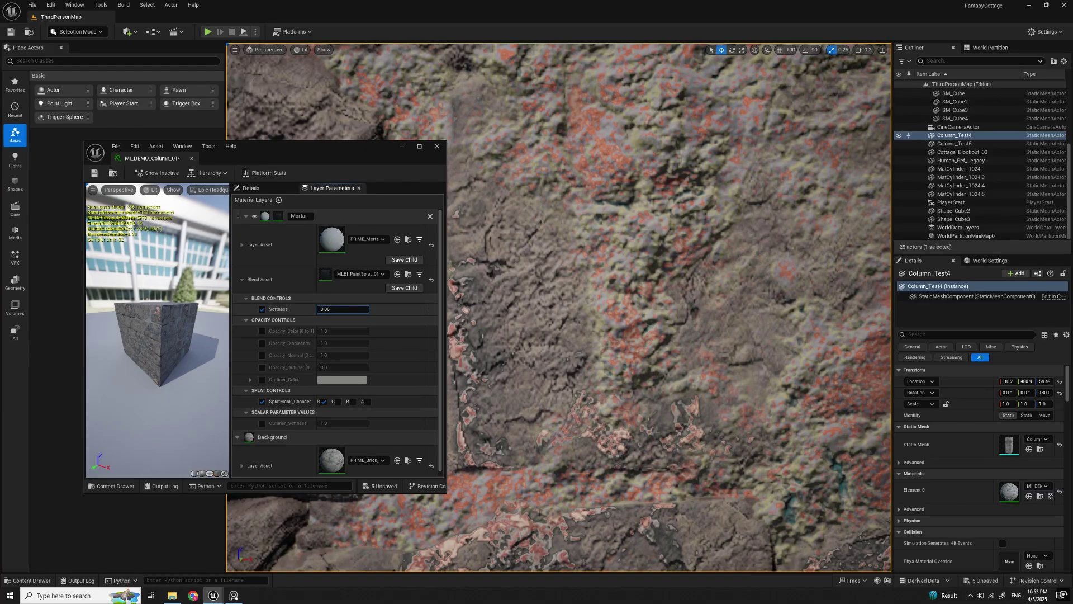
left_click_drag(357, 309, 339, 309)
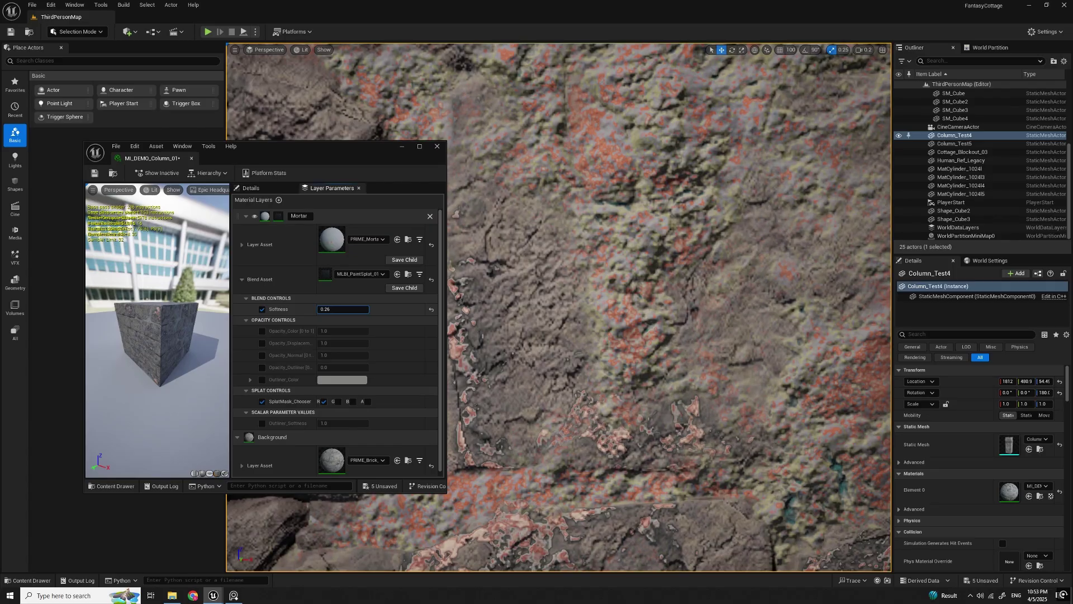
Step: Examine the mortar and brick blending over the whole column from several distances and angles
key("s")
right_click_drag(587, 313, 603, 271)
scroll(593, 311, "up", 3)
key("a")
key("w")
key("s")
scroll(693, 336, "up", 2)
key("d")
scroll(603, 324, "up", 1)
key("s")
key("w")
key("s")
key("w")
key("s")
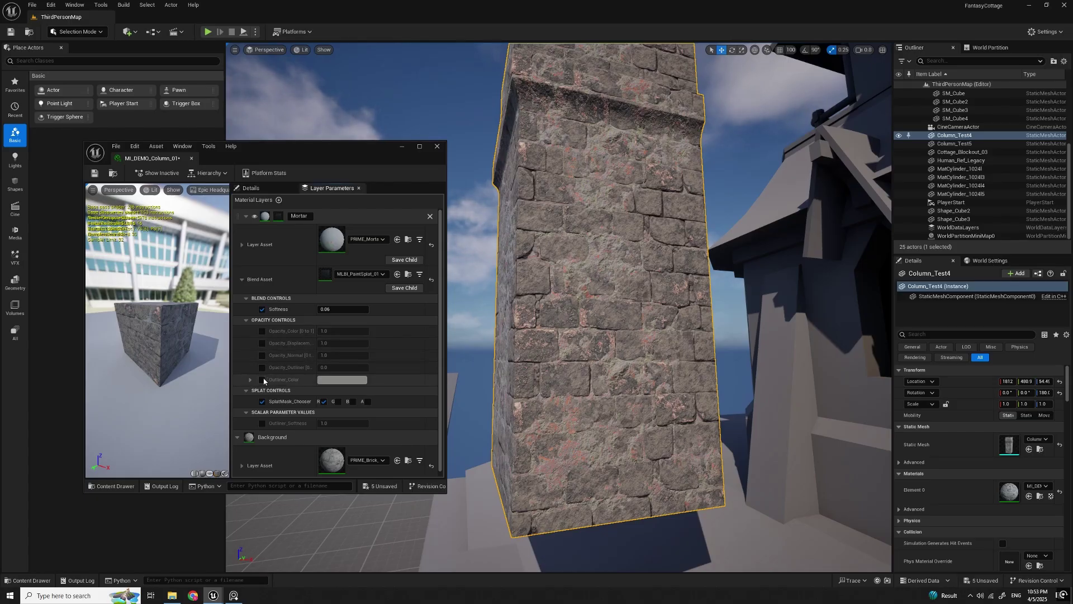
Step: Widen the layer parameter area, collapse the Mortar layer, and add a new material layer named Plaster
left_click_drag(447, 383, 474, 382)
left_click_drag(242, 356, 206, 356)
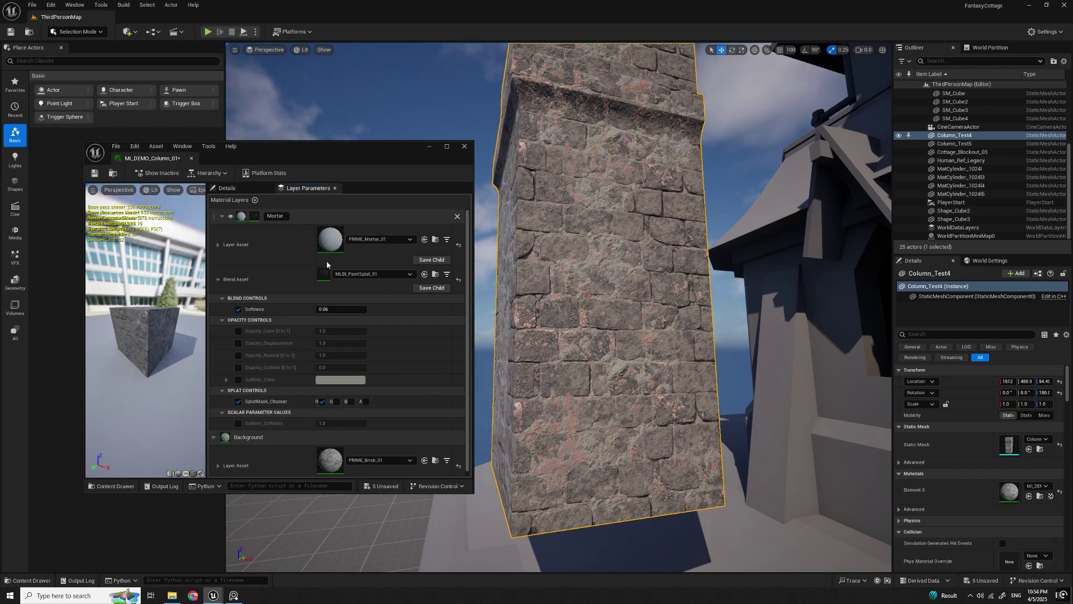
left_click(222, 217)
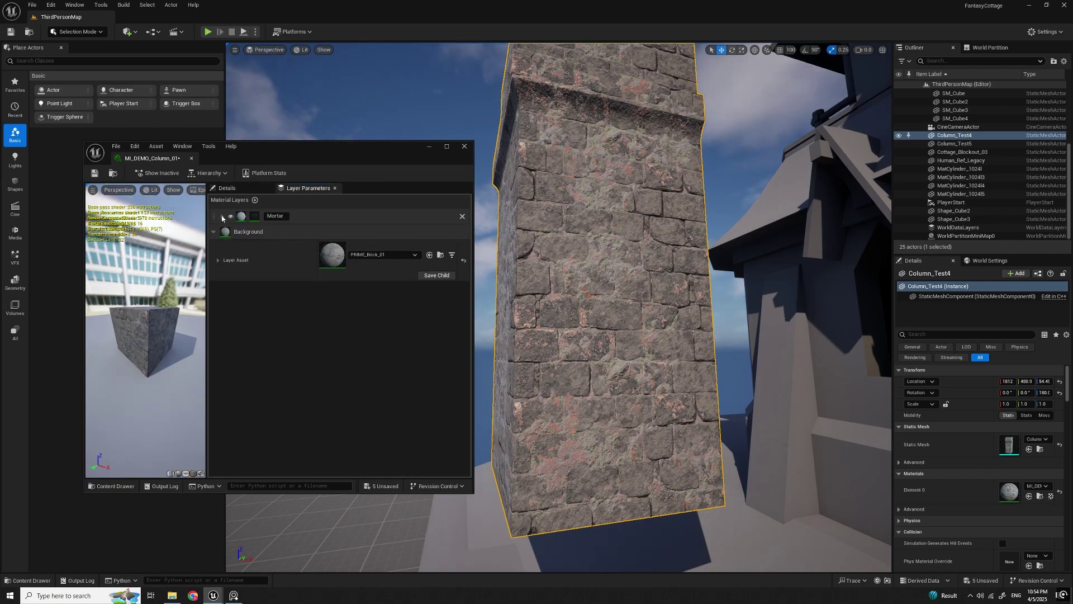
left_click(255, 201)
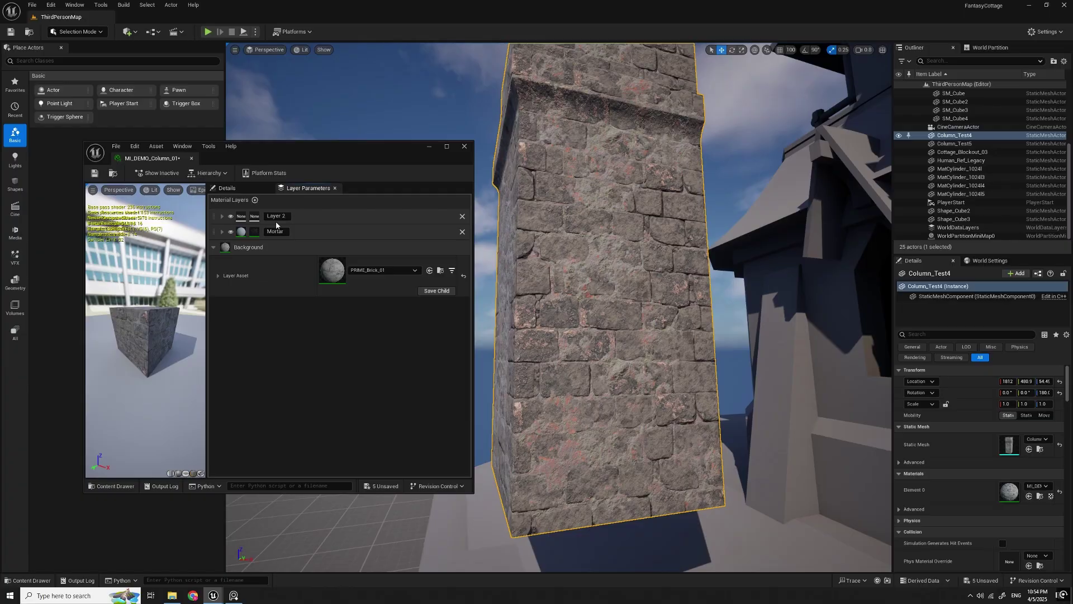
double_click(285, 218)
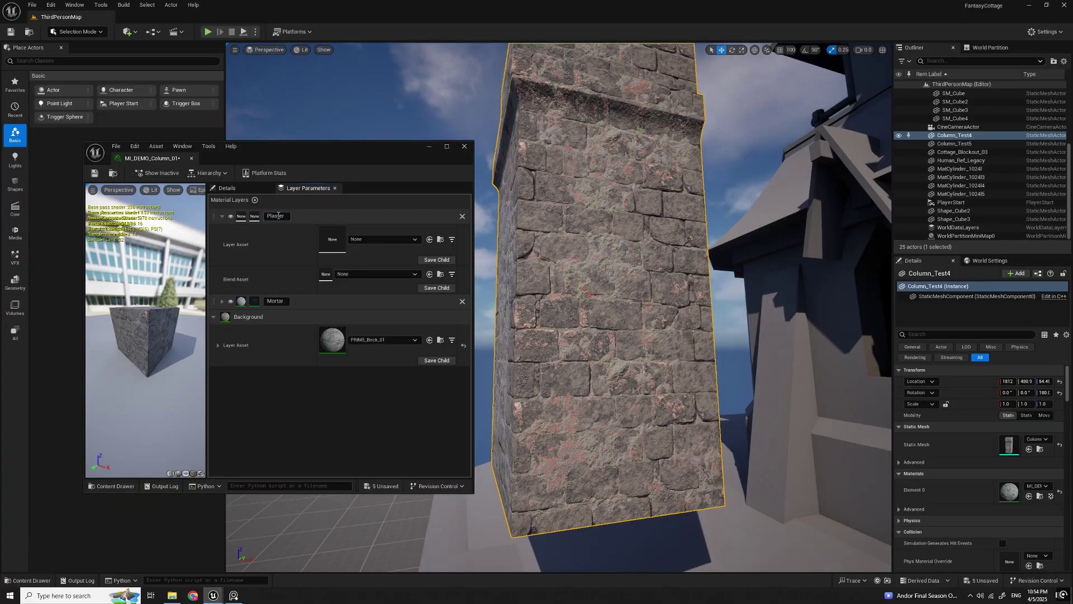
Step: Examine the finished plaster-over-brick column on the building as a reference for the Plaster layer
right_click_drag(580, 311, 730, 307)
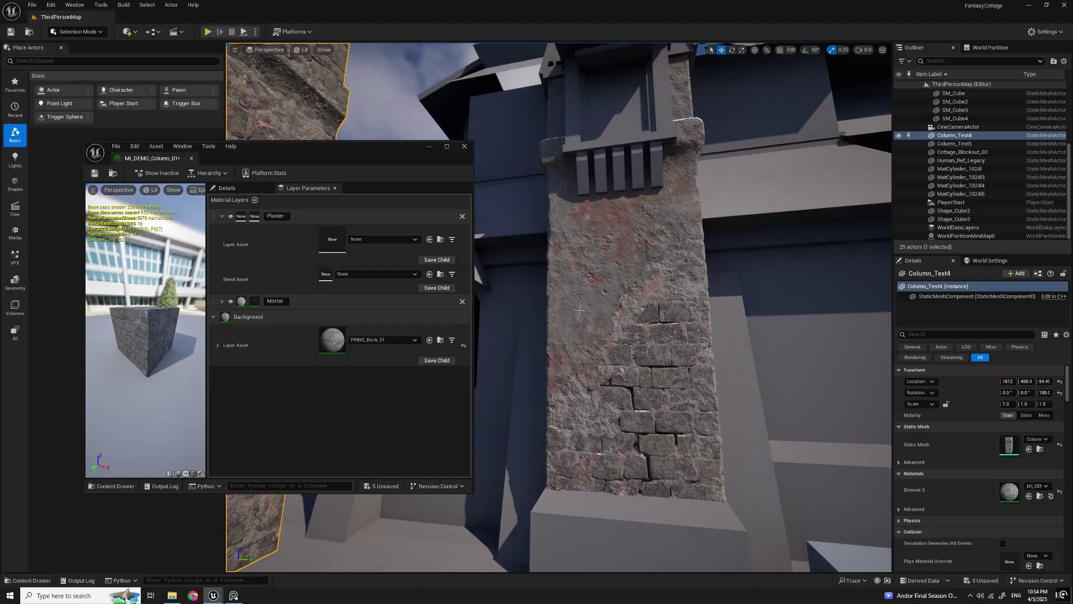
right_click_drag(644, 408, 794, 272)
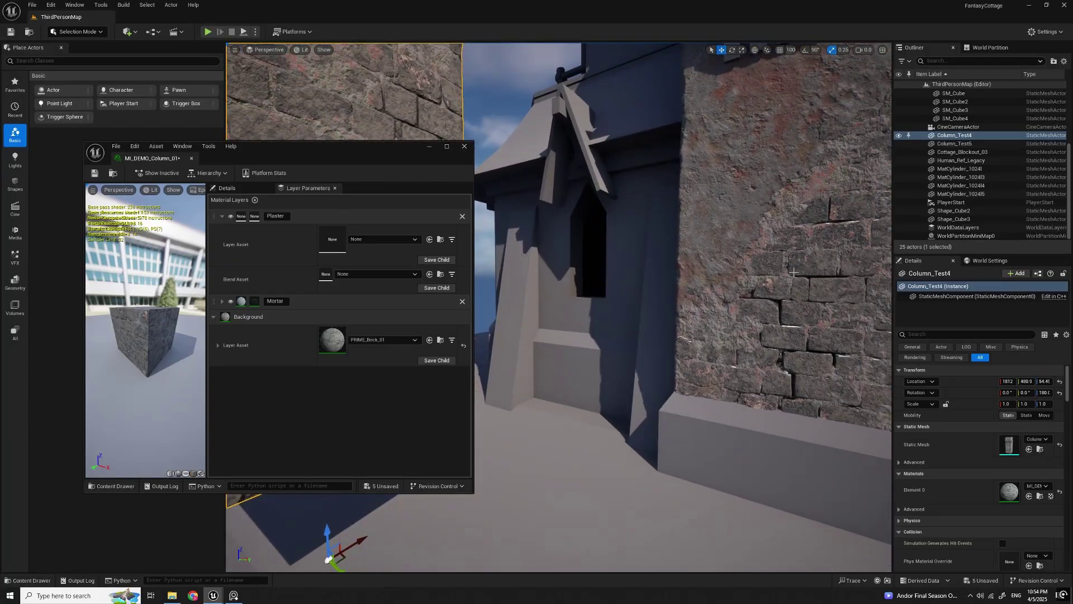
right_click_drag(764, 236, 695, 262)
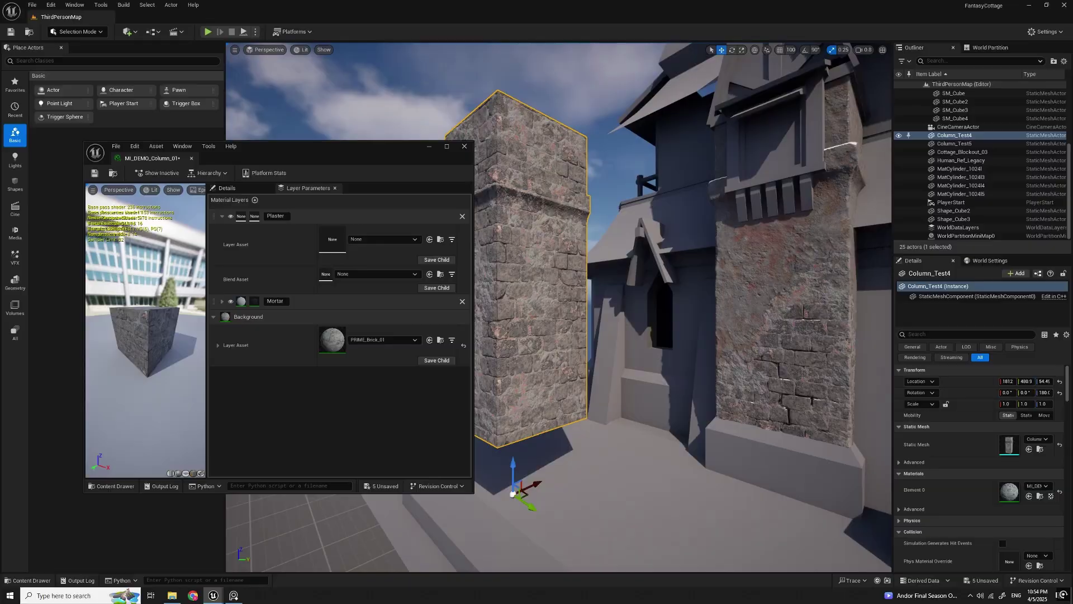
right_click_drag(803, 286, 828, 286)
right_click_drag(696, 251, 649, 331)
Step: Select the rough plaster sample cylinder in the level and open its MI_RoughPlaster1 material instance
key("w")
key("s")
scroll(674, 291, "up", 1)
key("w")
key("s")
key("s")
key("w")
scroll(536, 277, "up", 4)
key("w")
scroll(599, 295, "down", 4)
left_click(560, 321)
key("s")
key("w")
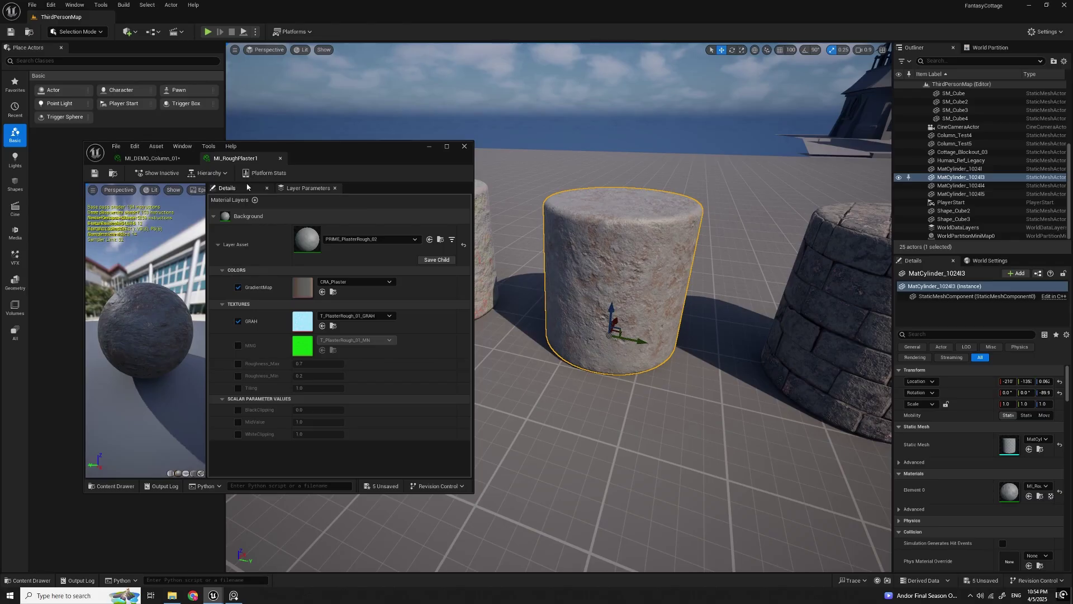
Step: Assign PRIME_PlasterRough_02 as the Plaster layer's asset in MI_DEMO_Column_01 and view it on the demo column
left_click(151, 158)
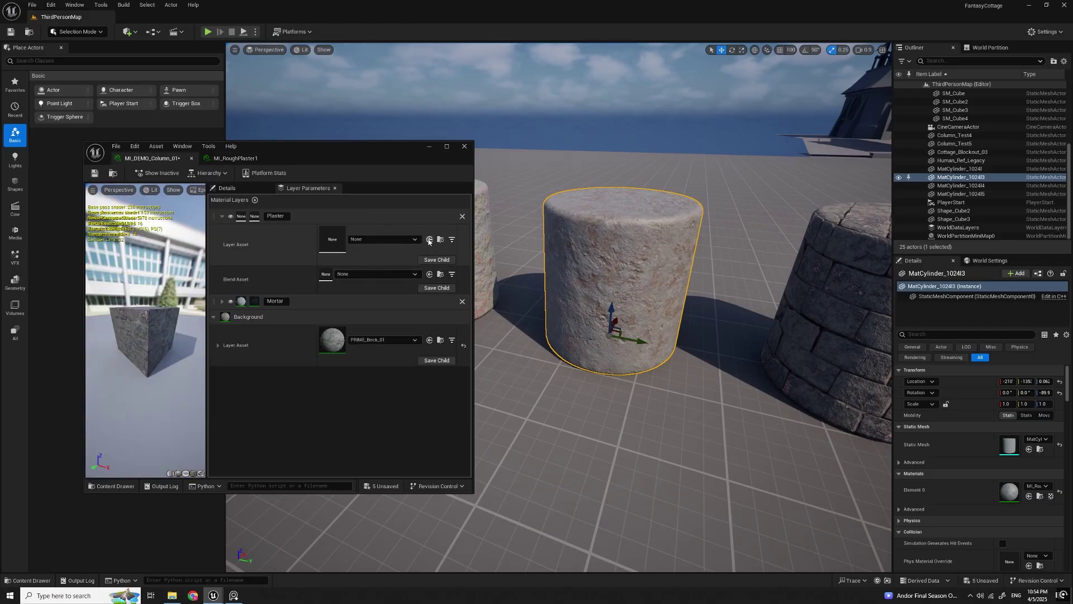
left_click(430, 240)
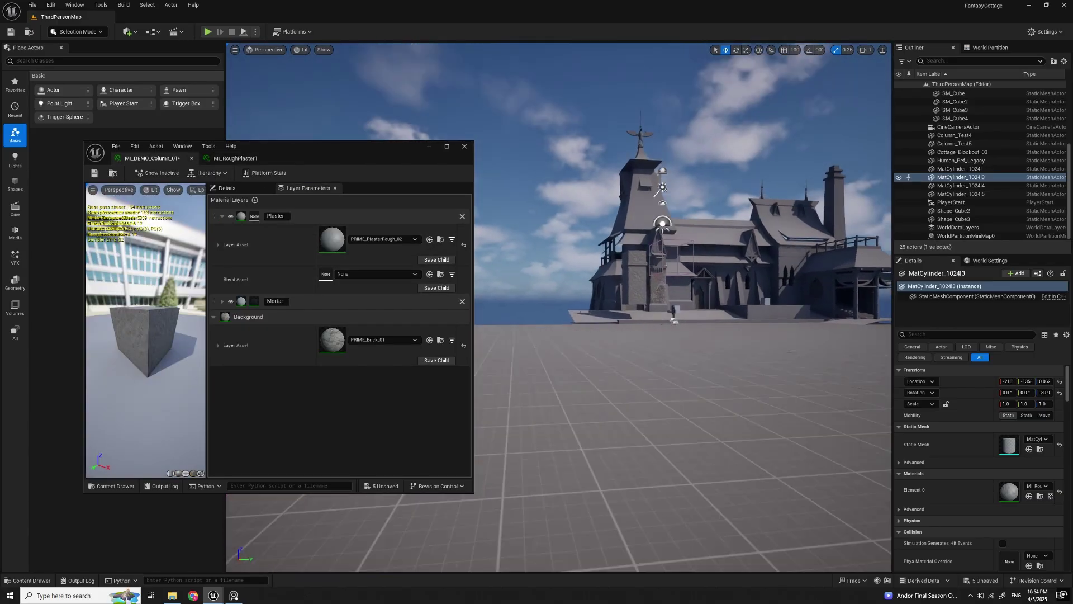
key("w")
right_click_drag(682, 308, 679, 344)
scroll(681, 308, "down", 8)
key("s")
key("d")
key("s")
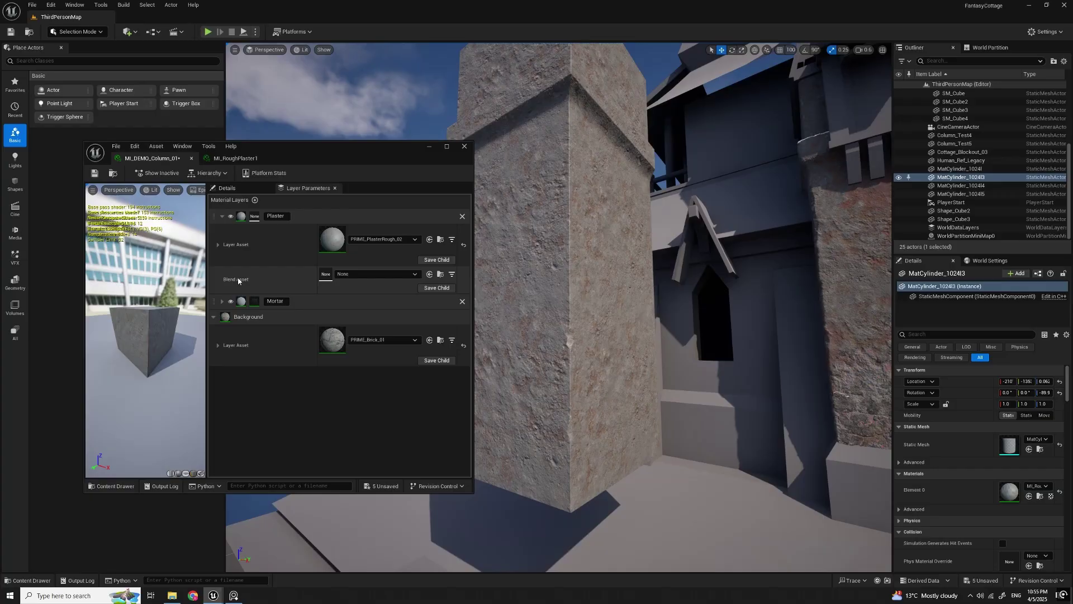
Step: Assign the Mortar layer's MLBI_PaintSplat_01 as the Plaster layer's blend asset, expand its controls, and inspect the blend on the column
left_click(223, 302)
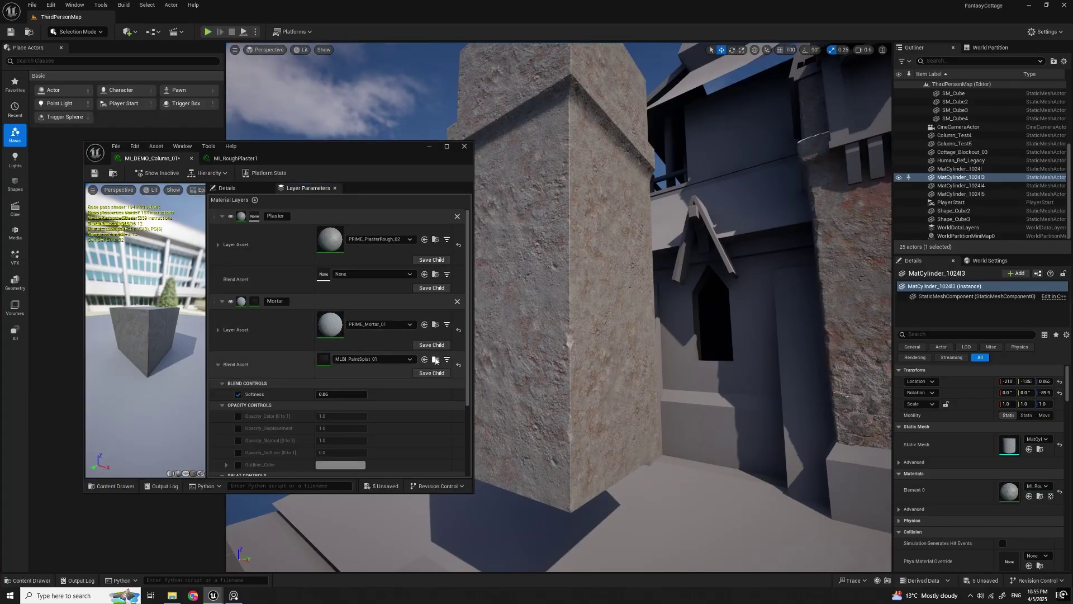
left_click(426, 275)
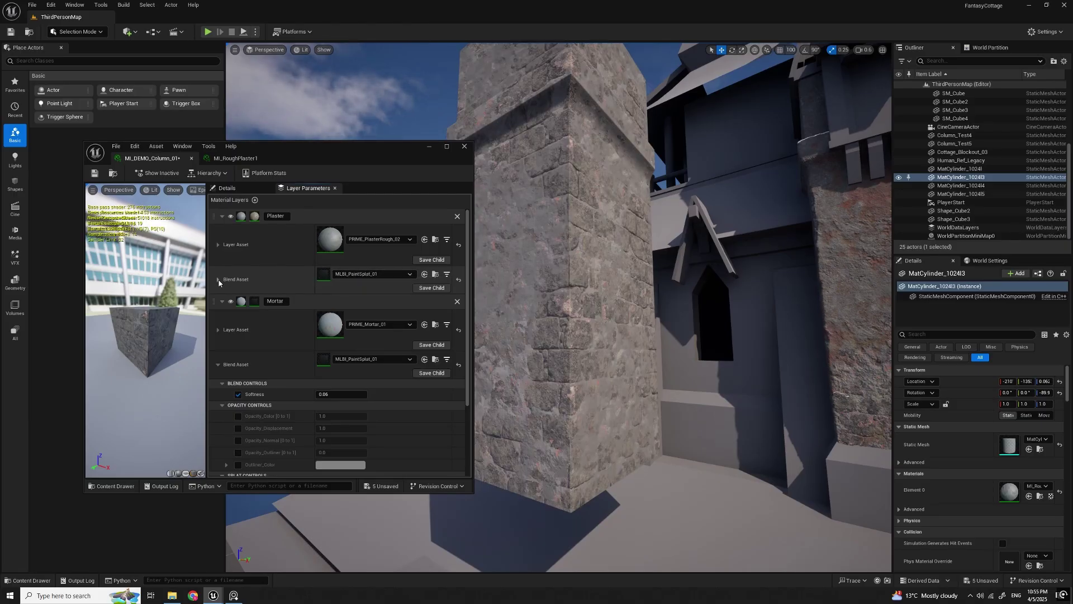
left_click(218, 279)
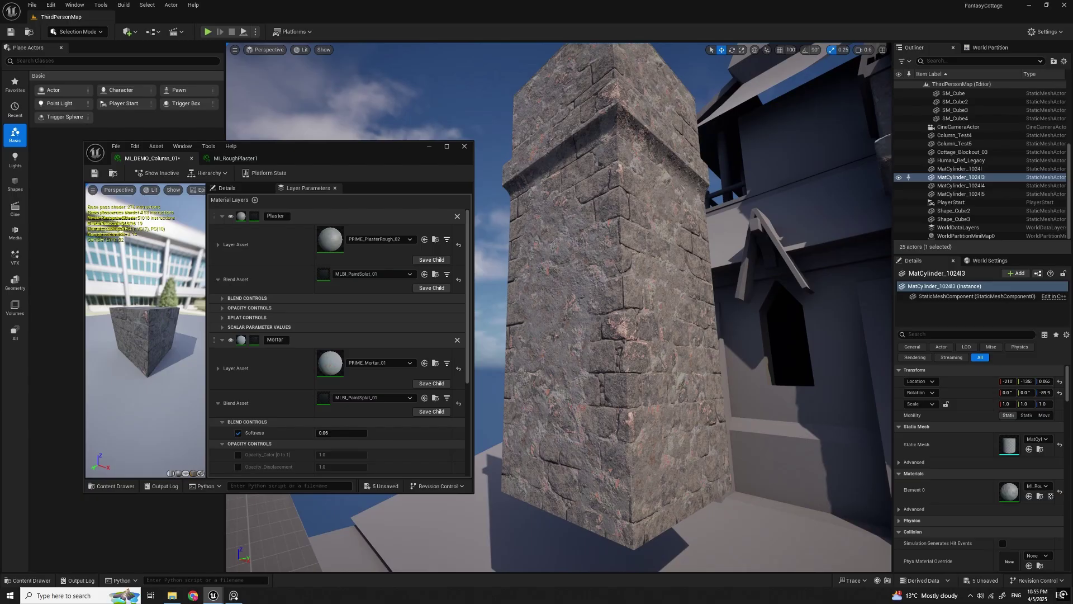
key("w")
right_click_drag(626, 308, 696, 311)
key("s")
key("s")
key("d")
key("a")
key("s")
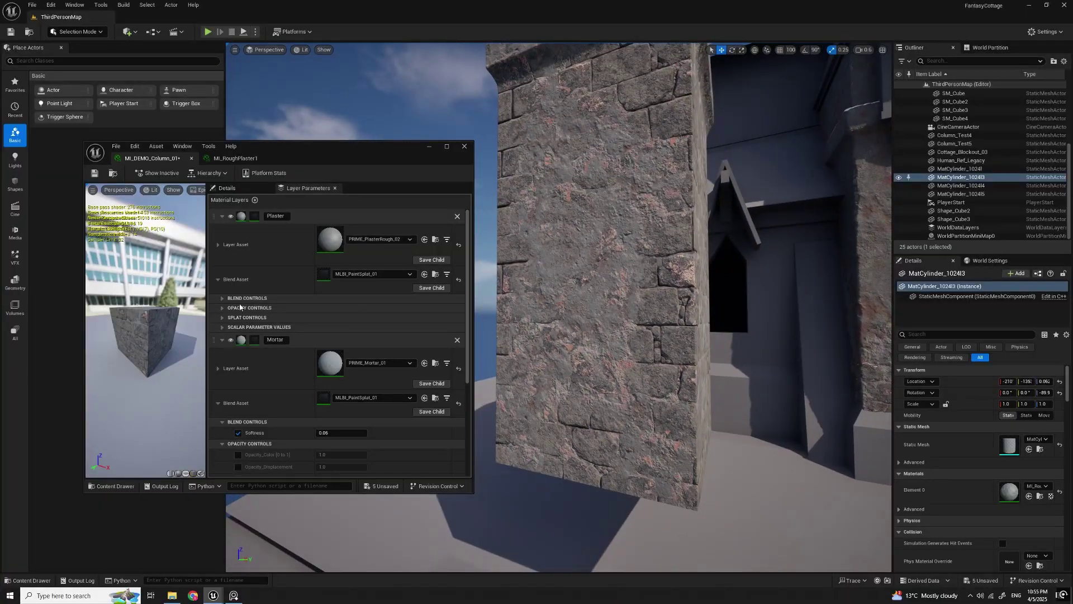
Step: Expand the Plaster blend's control groups and switch its SplatMask_Chooser from the R channel to G
left_click(222, 298)
left_click(222, 319)
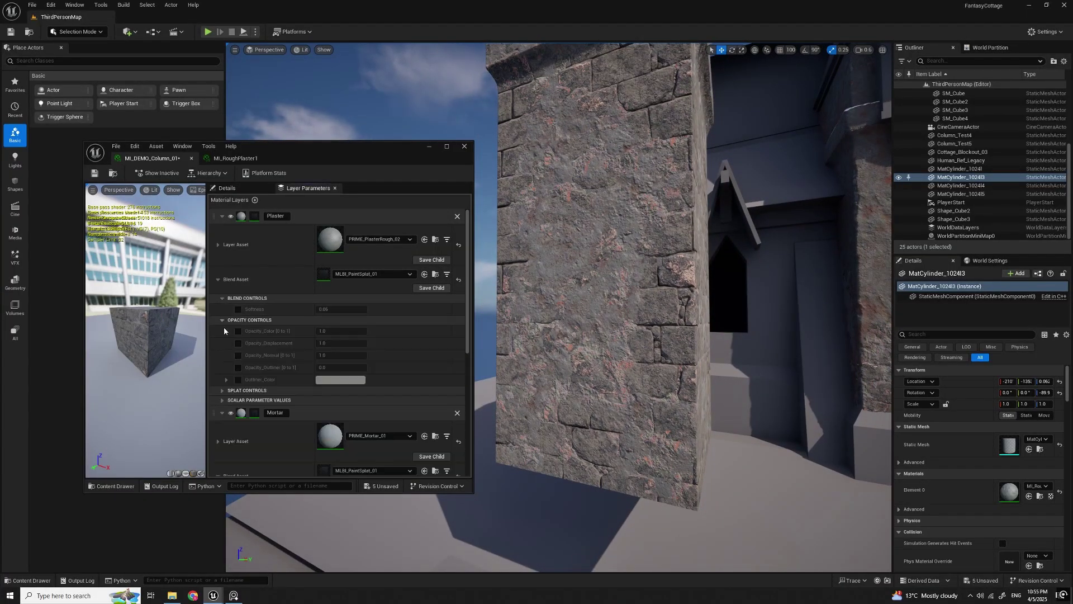
left_click(222, 390)
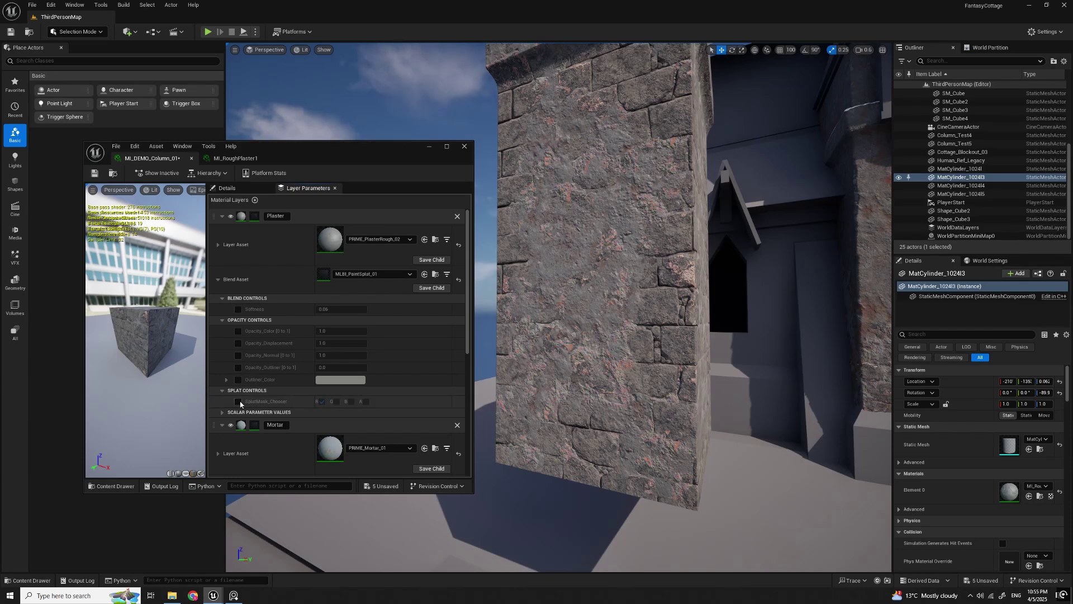
left_click(335, 401)
left_click(322, 402)
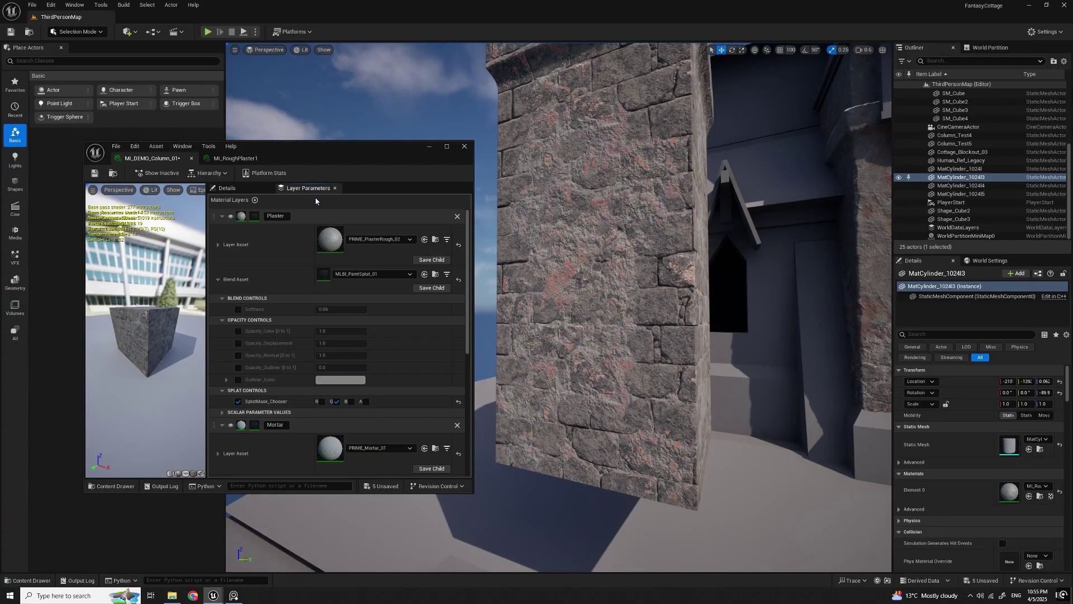
Step: Collapse the Plaster and Mortar layers, save MI_DEMO_Column_01, and move its window off the level viewport to view the column
left_click(222, 217)
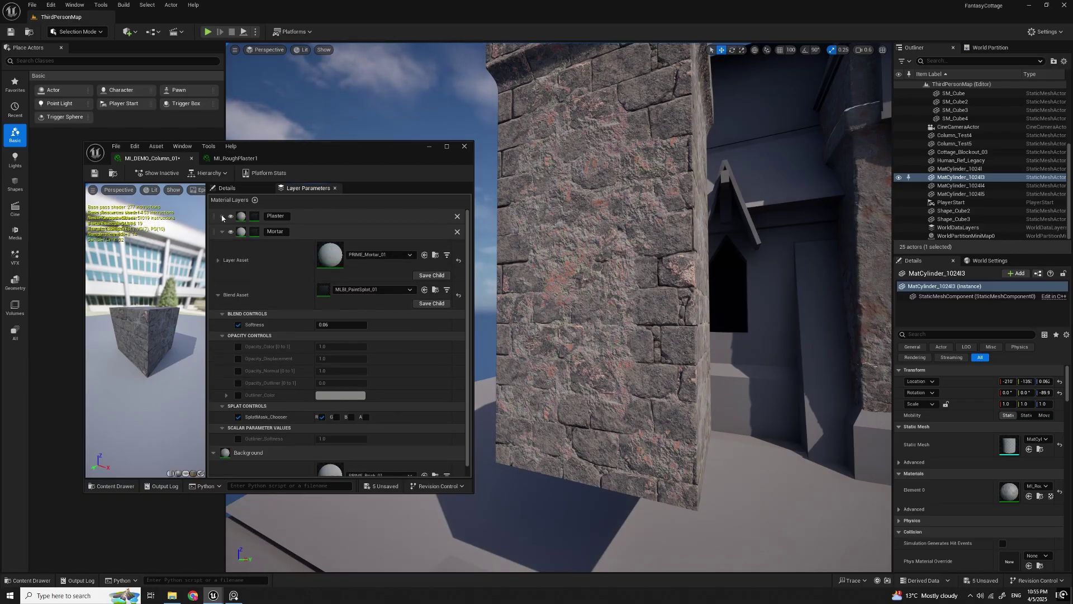
left_click(222, 233)
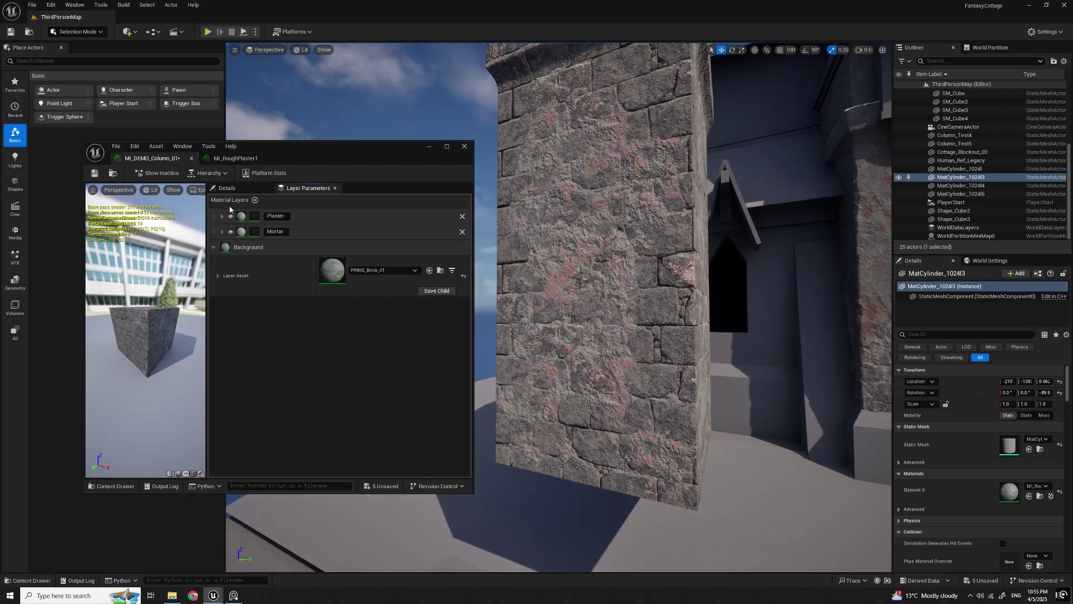
left_click(95, 174)
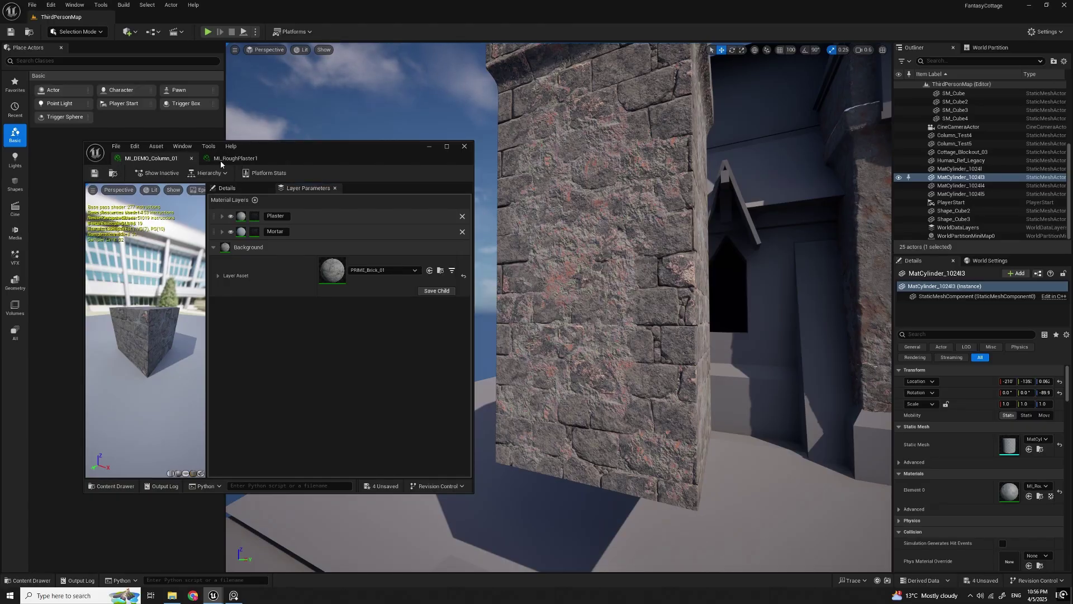
left_click_drag(333, 151, 1072, 42)
right_click_drag(509, 364, 528, 350)
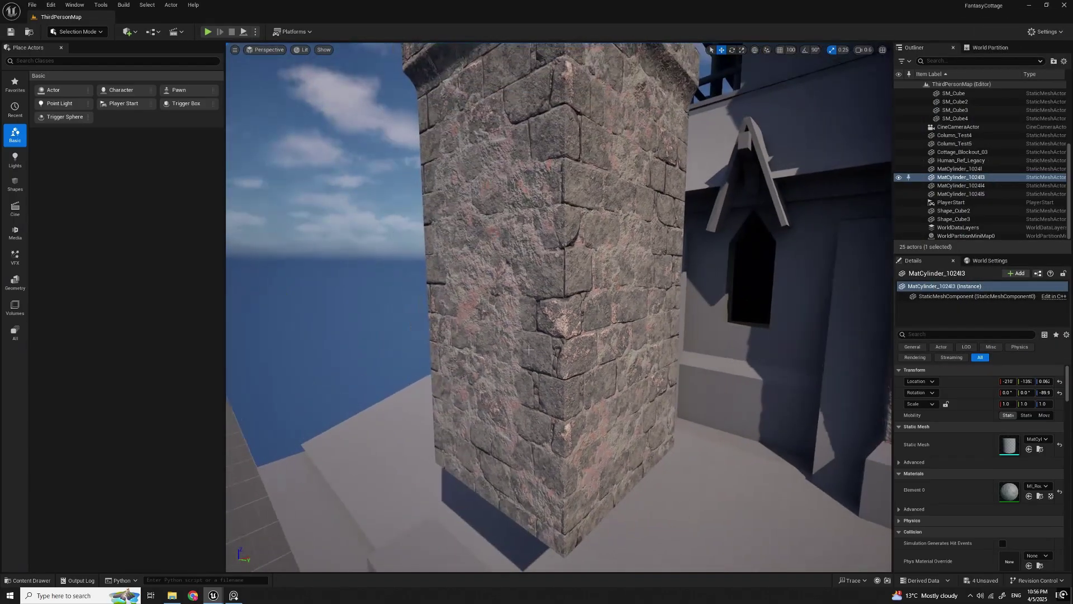
Step: Select the demo column and start texture painting on its DEMO_SplatMap, restricted to the green channel
left_click(529, 350)
key("f")
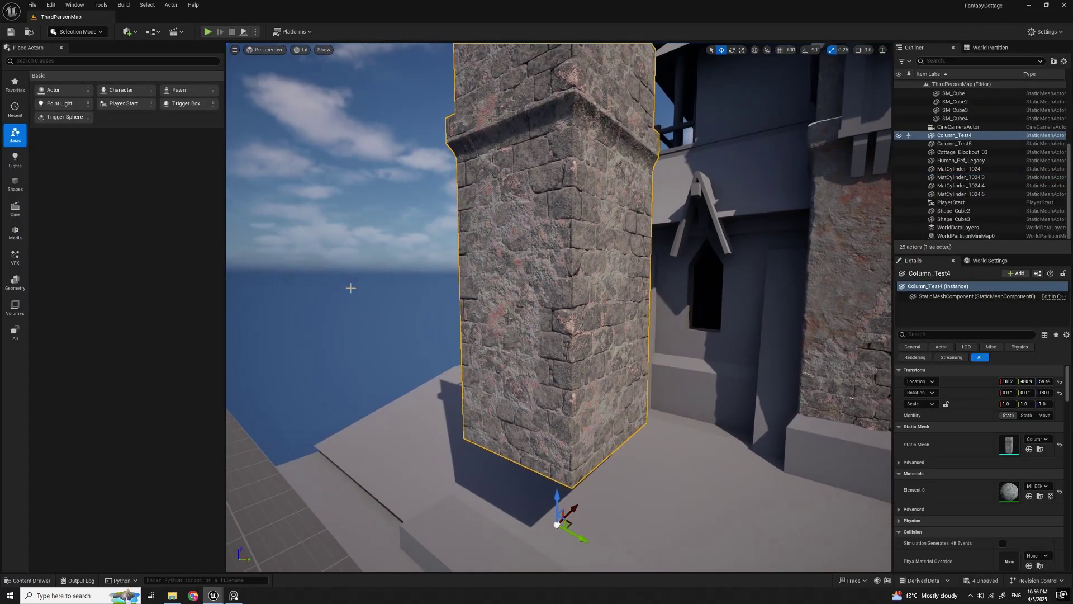
key("shift+4")
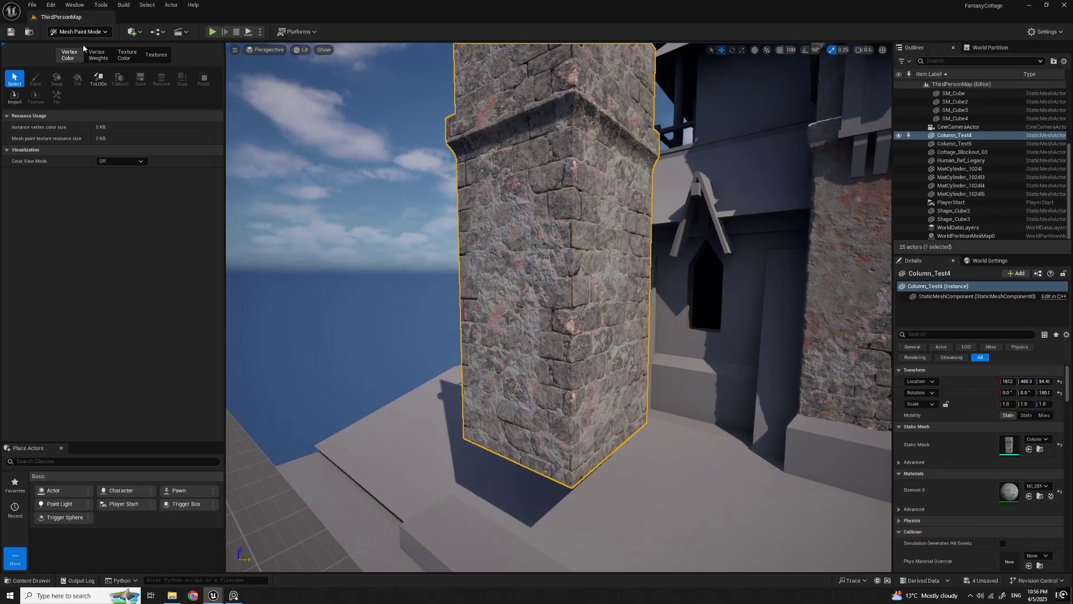
left_click(153, 60)
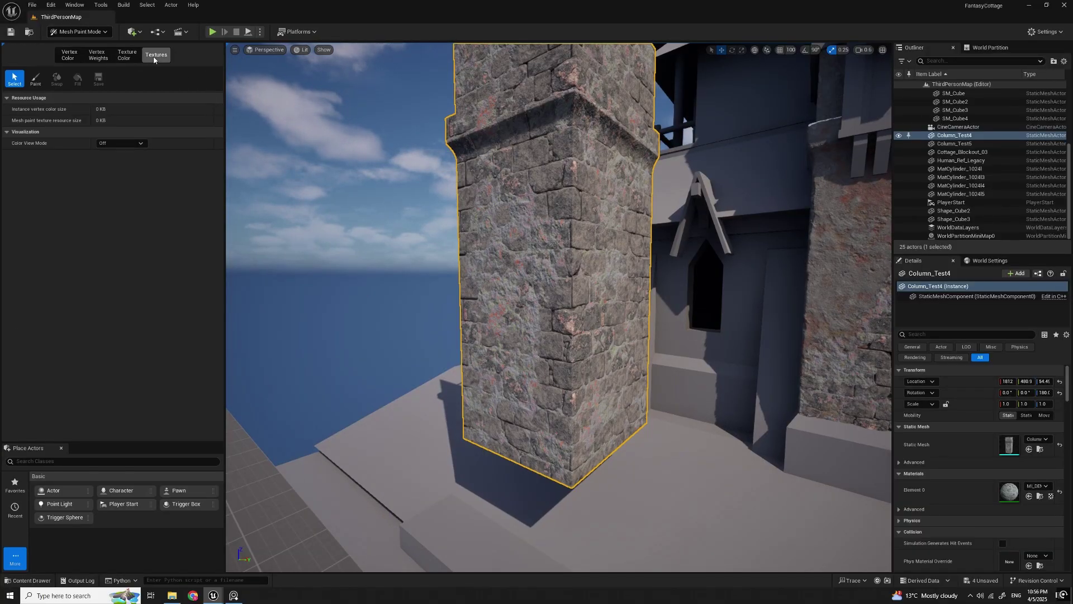
left_click(34, 80)
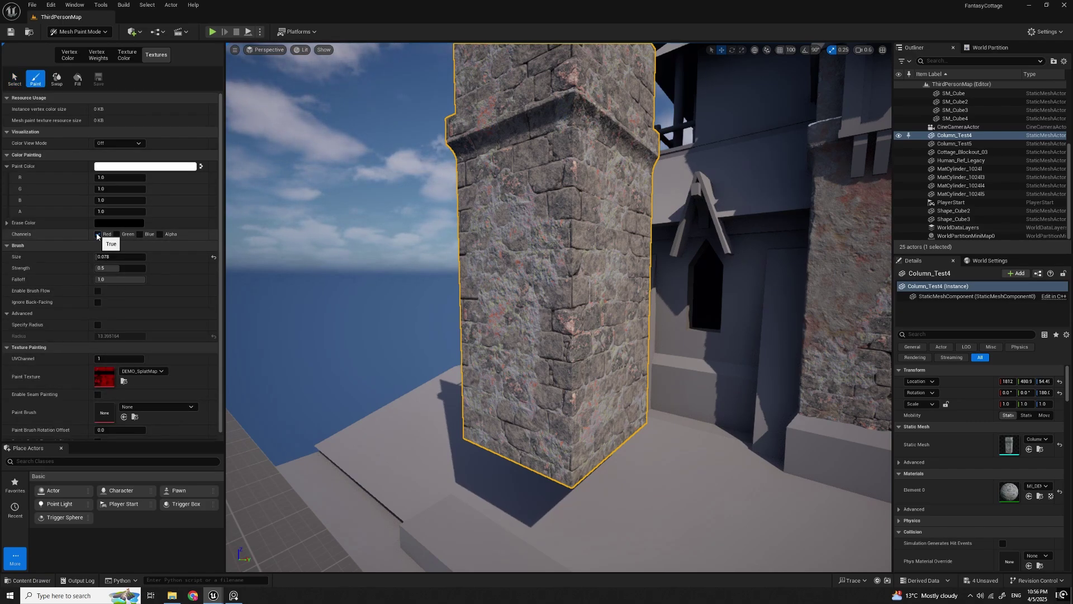
mouse_move(396, 322)
right_mouse_down()
mouse_move(404, 246)
mouse_move(376, 402)
mouse_move(386, 400)
right_mouse_up()
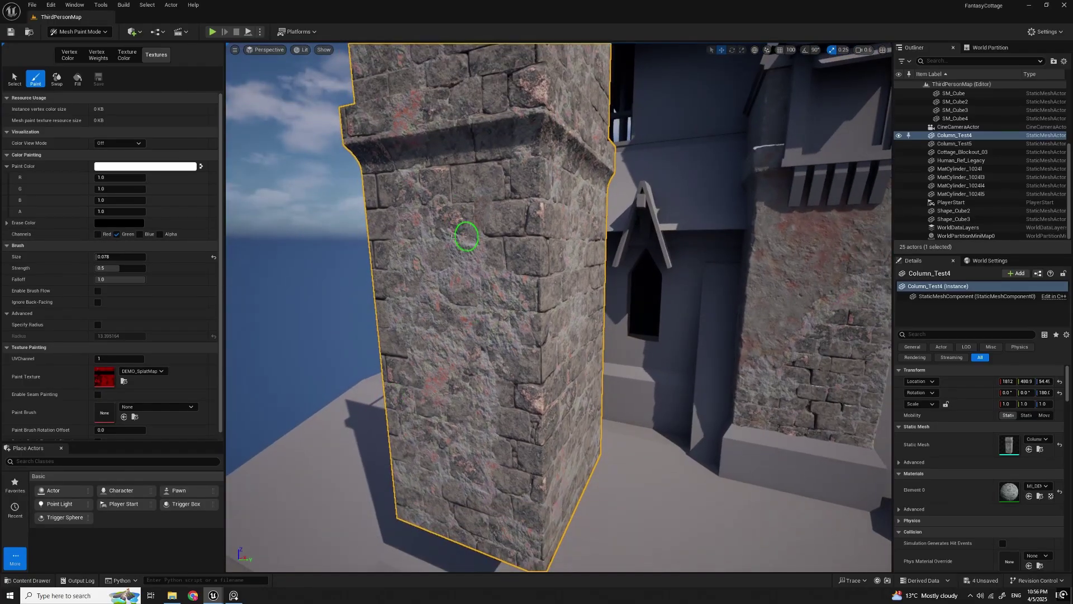
Step: Set the brush size to about 0.18 and the paint colour to a grey value of about 0.48
key("w")
right_click_drag(537, 267, 553, 224)
scroll(537, 267, "down", 3)
key("s")
scroll(545, 210, "up", 3)
key("d")
right_click_drag(553, 314, 536, 302)
left_click(163, 166)
mouse_move(233, 173)
left_mouse_down()
mouse_move(753, 223)
mouse_move(846, 248)
left_mouse_up()
left_click_drag(896, 279, 896, 314)
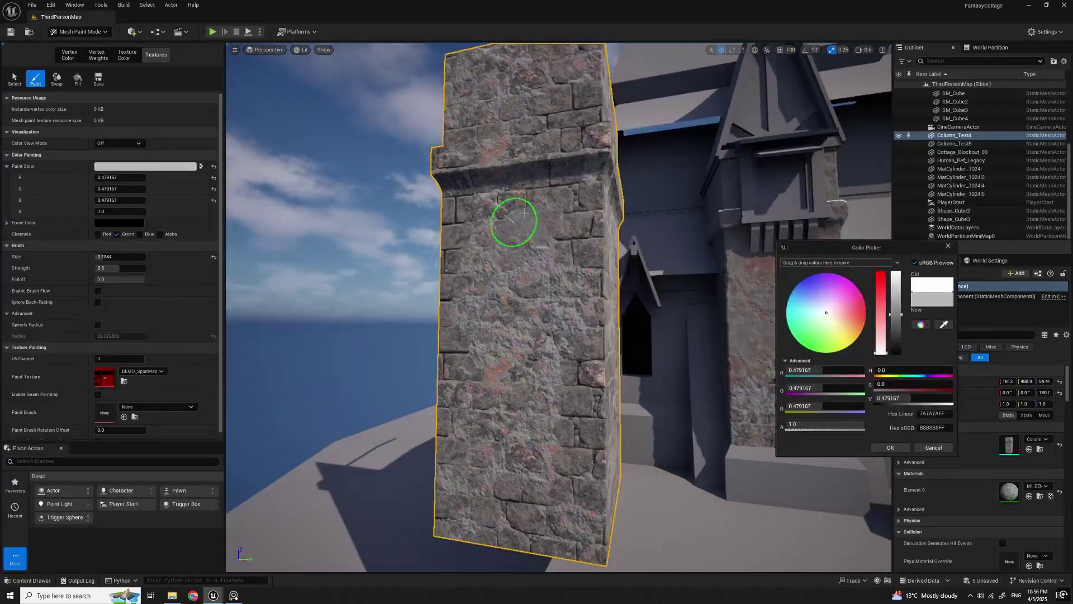
Step: Paint plaster down the demo column's face below the ledge in the green channel
right_click_drag(492, 242, 497, 223)
key("w")
left_click_drag(498, 223, 527, 347)
right_click_drag(290, 71, 274, 78)
key("s")
Step: Lower the paint colour value to 0.3125 and enlarge the brush to a size of about 0.35
left_click_drag(896, 314, 896, 328)
right_click_drag(457, 396, 391, 173)
key("d")
key("s")
left_click_drag(103, 257, 111, 257)
right_click_drag(559, 240, 570, 239)
key("d")
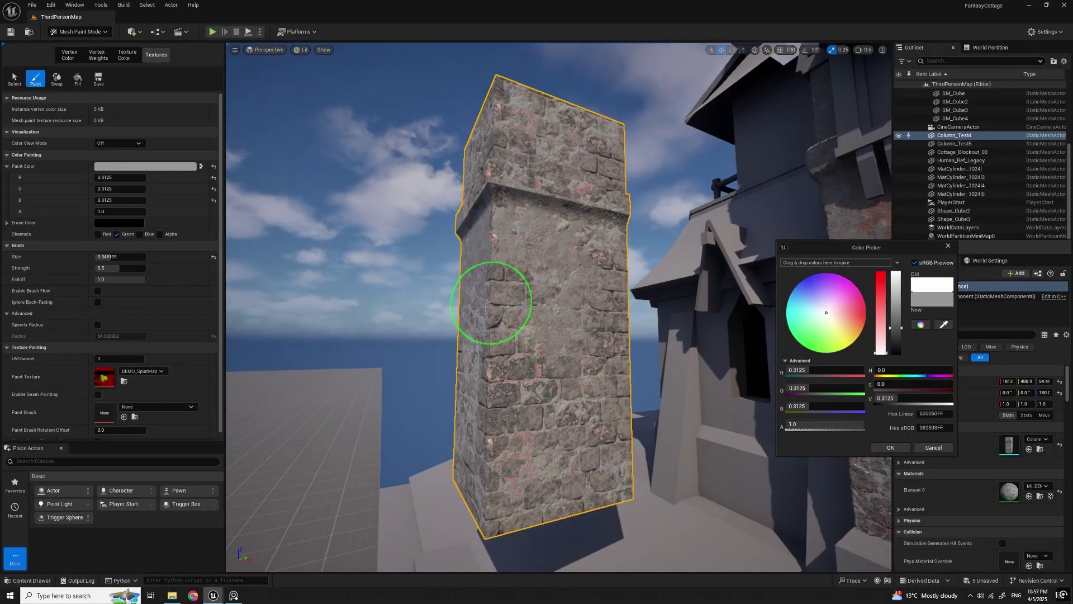
Step: Paint plaster over the column's faces below the ledge and down its sides, leaving patches of stone exposed
key("w")
mouse_move(583, 417)
right_mouse_down()
mouse_move(532, 427)
mouse_move(503, 251)
mouse_move(511, 257)
right_mouse_up()
key("s")
key("w")
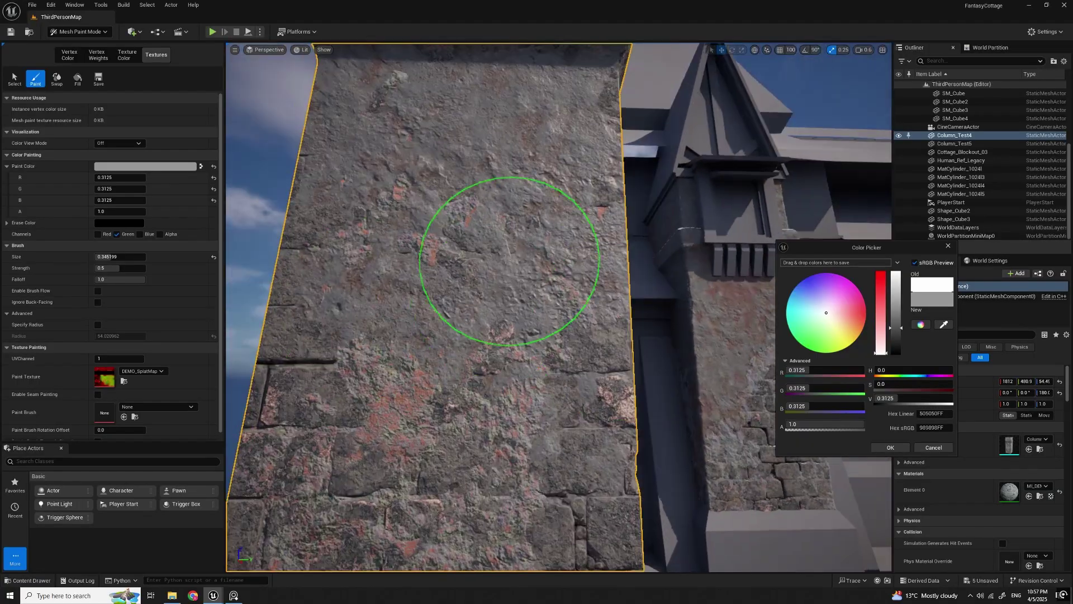
left_click_drag(510, 257, 447, 304)
right_click_drag(447, 304, 435, 317)
left_click_drag(431, 471, 425, 234)
key("d")
mouse_move(559, 336)
right_mouse_down()
mouse_move(641, 412)
mouse_move(626, 391)
right_mouse_up()
left_click_drag(626, 391, 508, 144)
mouse_move(508, 144)
right_mouse_down()
mouse_move(618, 435)
mouse_move(568, 373)
mouse_move(546, 402)
mouse_move(615, 168)
mouse_move(659, 257)
right_mouse_up()
key("a")
key("d")
key("s")
left_click_drag(659, 257, 632, 357)
right_click_drag(632, 357, 655, 464)
key("w")
left_click_drag(655, 464, 610, 455)
key("s")
mouse_move(609, 456)
right_mouse_down()
mouse_move(570, 450)
mouse_move(570, 280)
right_mouse_up()
key("w")
left_click_drag(570, 280, 581, 300)
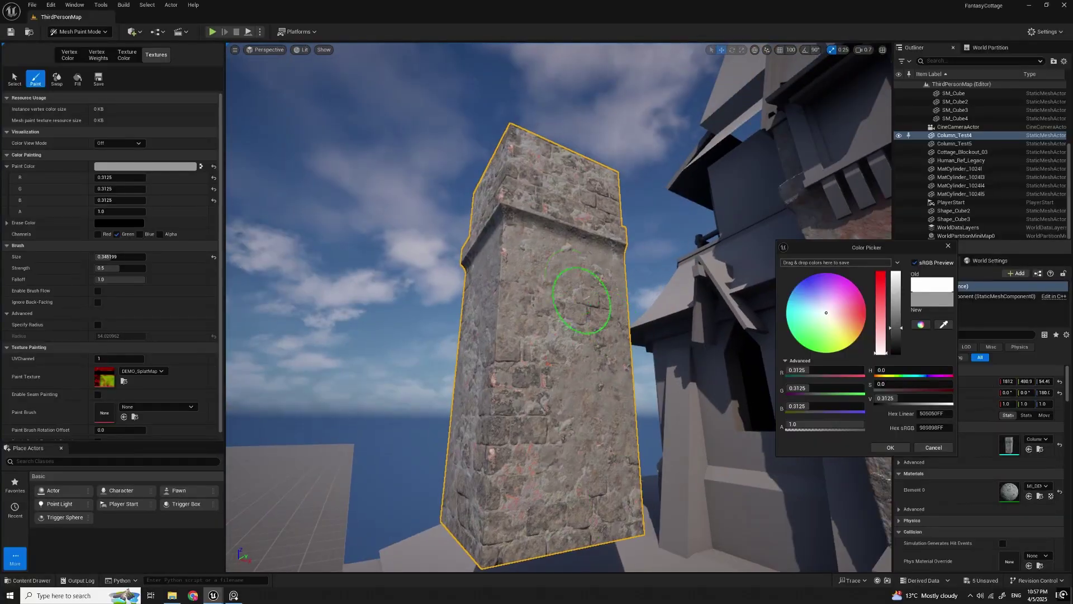
key("s")
key("a")
right_click_drag(568, 223, 449, 212)
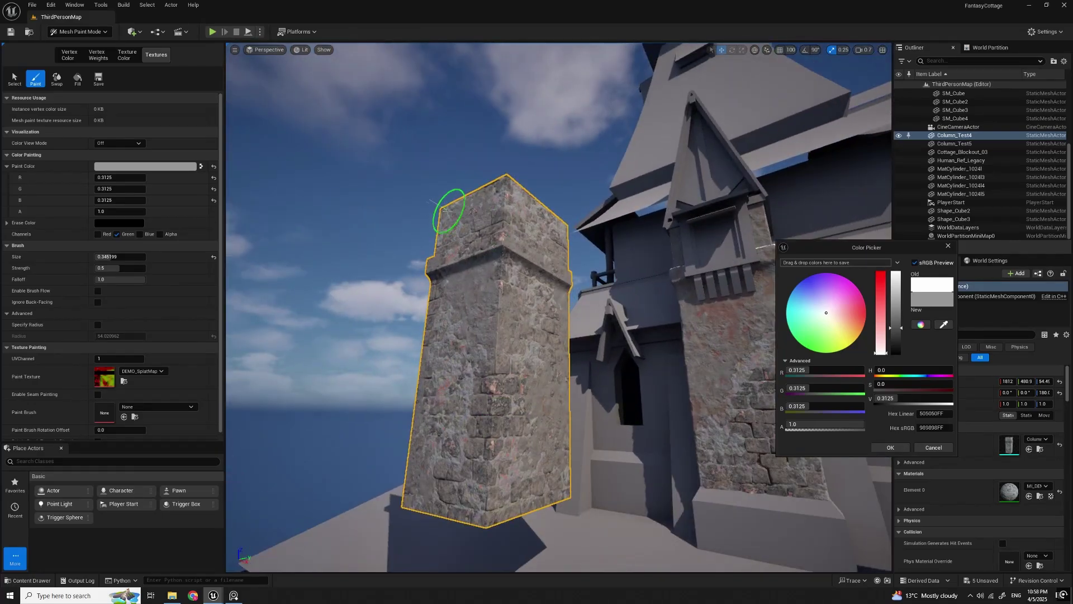
Step: Set the paint colour value to about 0.26 and touch up the plaster on the column in the green channel
left_click_drag(895, 294, 896, 273)
mouse_move(450, 221)
right_mouse_down()
mouse_move(492, 535)
mouse_move(495, 232)
mouse_move(675, 315)
mouse_move(561, 239)
right_mouse_up()
left_click_drag(895, 273, 896, 334)
scroll(548, 234, "up", 4)
mouse_move(525, 182)
right_mouse_down()
mouse_move(548, 144)
mouse_move(580, 300)
mouse_move(544, 343)
mouse_move(540, 280)
mouse_move(551, 313)
right_mouse_up()
left_click_drag(551, 313, 570, 323)
mouse_move(570, 324)
right_mouse_down()
mouse_move(589, 403)
mouse_move(518, 296)
mouse_move(631, 351)
right_mouse_up()
Step: Restrict painting to the red channel and set the paint colour value to about 0.30
left_click(890, 447)
left_click(98, 235)
left_click(117, 234)
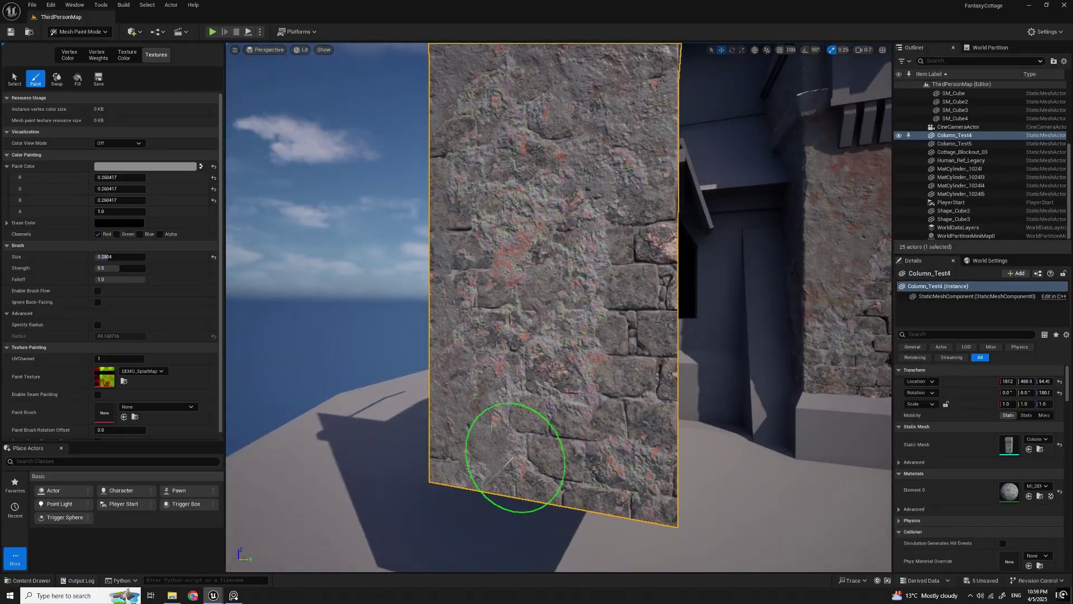
left_click(155, 167)
left_click(275, 252)
mouse_move(605, 241)
right_mouse_down()
mouse_move(564, 268)
mouse_move(601, 306)
mouse_move(665, 223)
mouse_move(501, 203)
right_mouse_up()
left_click(275, 256)
Step: Paint over the mortar areas on the column's faces in the red channel
left_click_drag(501, 203, 599, 158)
mouse_move(598, 158)
right_mouse_down()
mouse_move(632, 322)
mouse_move(594, 364)
mouse_move(464, 285)
right_mouse_up()
left_click_drag(464, 285, 458, 270)
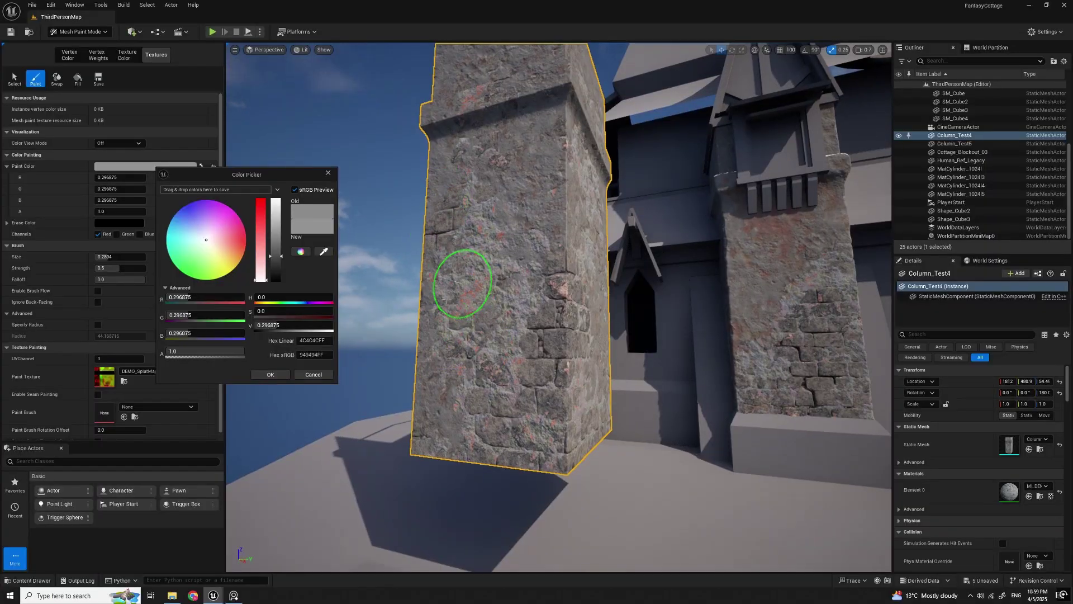
right_click_drag(458, 270, 556, 417)
Step: Restrict painting to the green channel and add more plaster strokes on the column
left_click(98, 234)
left_click(117, 235)
mouse_move(487, 228)
right_mouse_down()
mouse_move(551, 251)
mouse_move(489, 246)
mouse_move(447, 257)
right_mouse_up()
mouse_move(447, 256)
left_mouse_down()
mouse_move(508, 228)
mouse_move(518, 293)
left_mouse_up()
Step: Restrict painting to the red channel again and reduce the brush size to about 0.14
left_click(117, 235)
left_click(98, 234)
mouse_move(518, 293)
right_mouse_down()
mouse_move(542, 263)
mouse_move(524, 344)
mouse_move(515, 306)
mouse_move(503, 330)
right_mouse_up()
left_click_drag(129, 257, 121, 257)
mouse_move(474, 341)
right_mouse_down()
mouse_move(511, 290)
mouse_move(559, 403)
mouse_move(611, 427)
mouse_move(593, 396)
mouse_move(510, 379)
mouse_move(542, 388)
mouse_move(623, 242)
mouse_move(638, 248)
mouse_move(565, 313)
right_mouse_up()
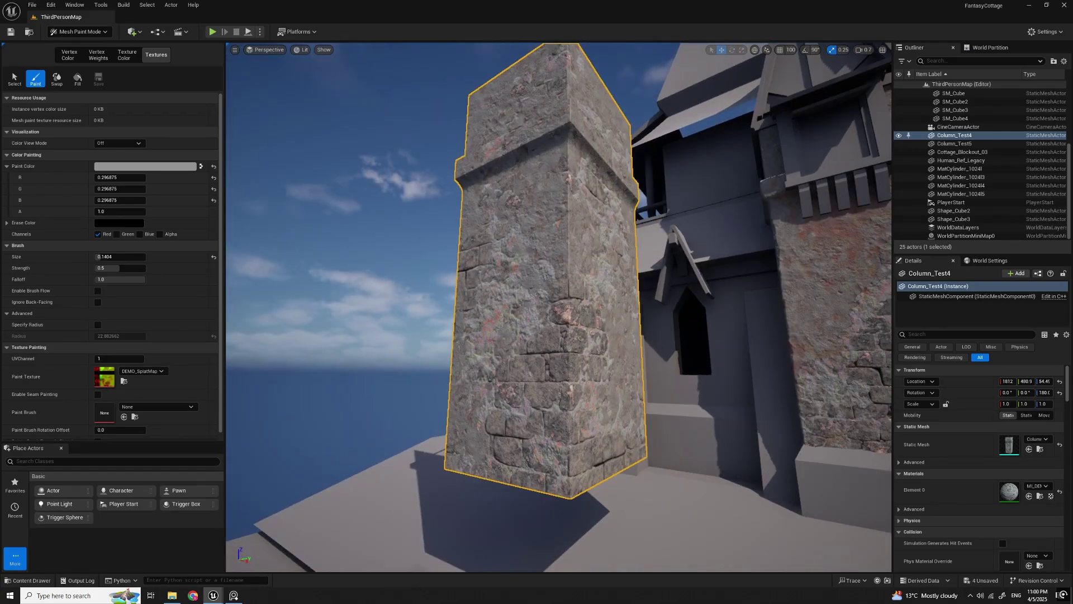
Step: Inspect the painted DEMO_SplatMap texture, toggling its alpha channel display, and move its window off the level view
key("alt+Tab")
left_click_drag(627, 142, 569, 189)
left_click(444, 214)
scroll(391, 335, "up", 4)
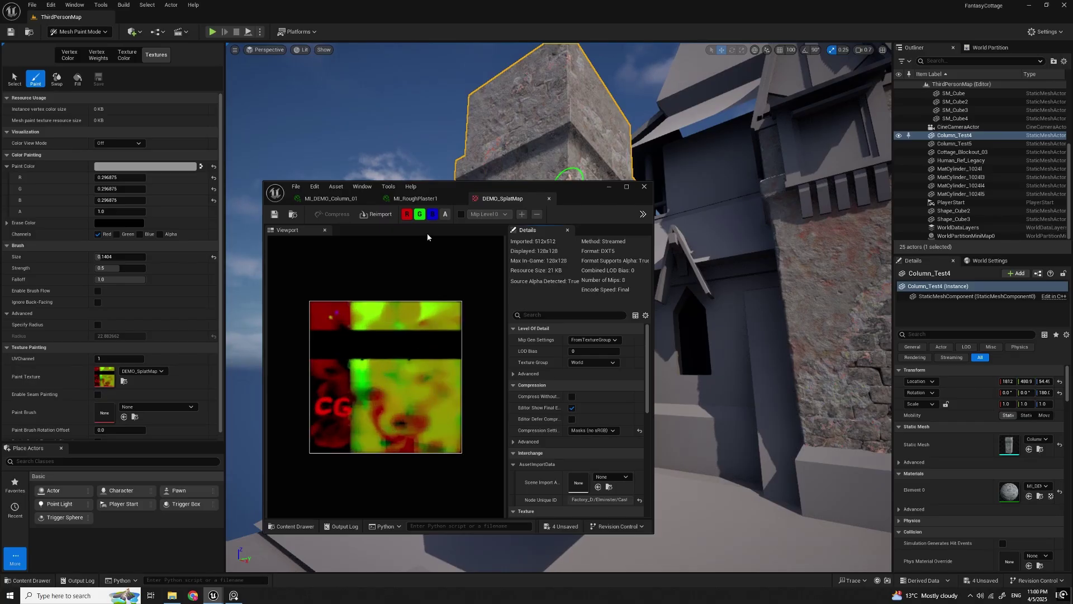
left_click(446, 214)
left_click_drag(576, 190, 1072, 207)
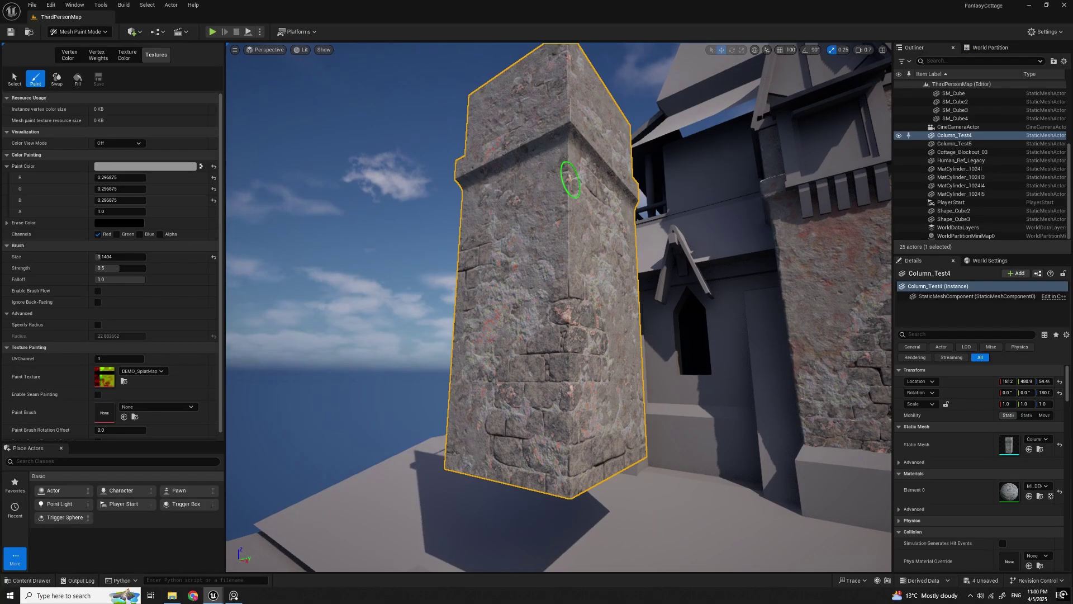
Step: Return to Selection mode, and add a new layer above Plaster in MI_DEMO_Column_01
mouse_move(601, 351)
right_mouse_down()
mouse_move(624, 345)
mouse_move(544, 359)
mouse_move(558, 345)
right_mouse_up()
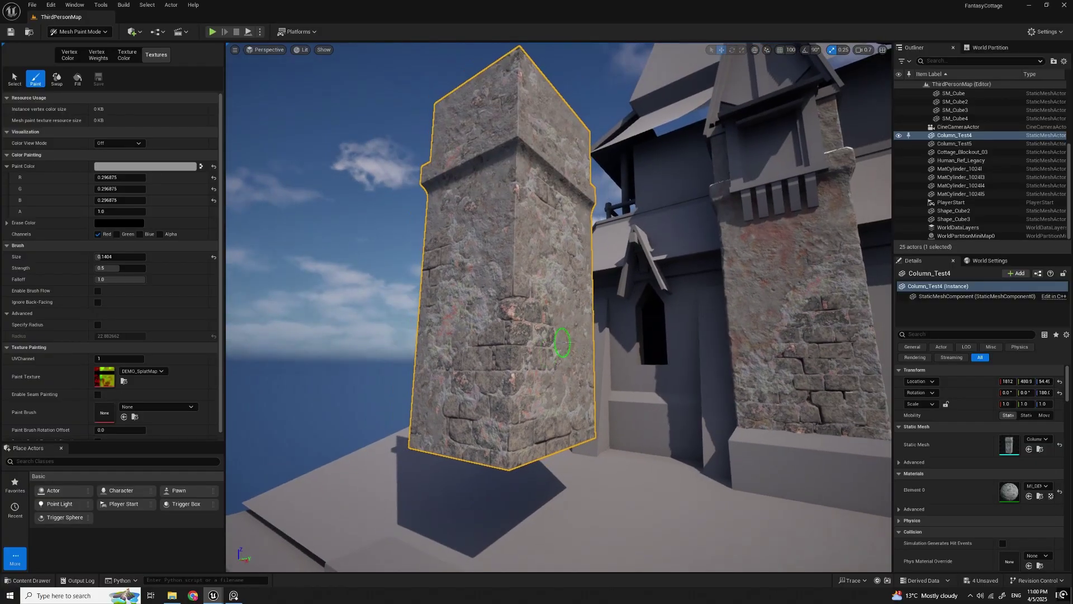
key("shift+1")
mouse_move(497, 364)
right_mouse_down()
mouse_move(511, 386)
mouse_move(497, 364)
right_mouse_up()
mouse_move(518, 433)
right_mouse_down()
mouse_move(537, 425)
mouse_move(511, 438)
mouse_move(518, 432)
right_mouse_up()
right_click_drag(603, 398, 498, 397)
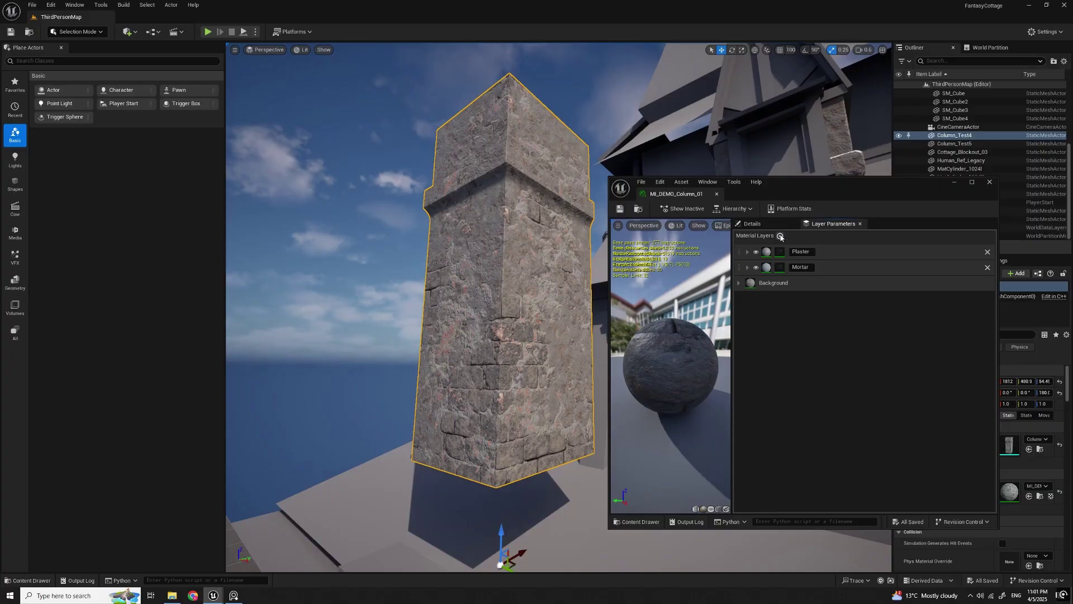
left_click(780, 236)
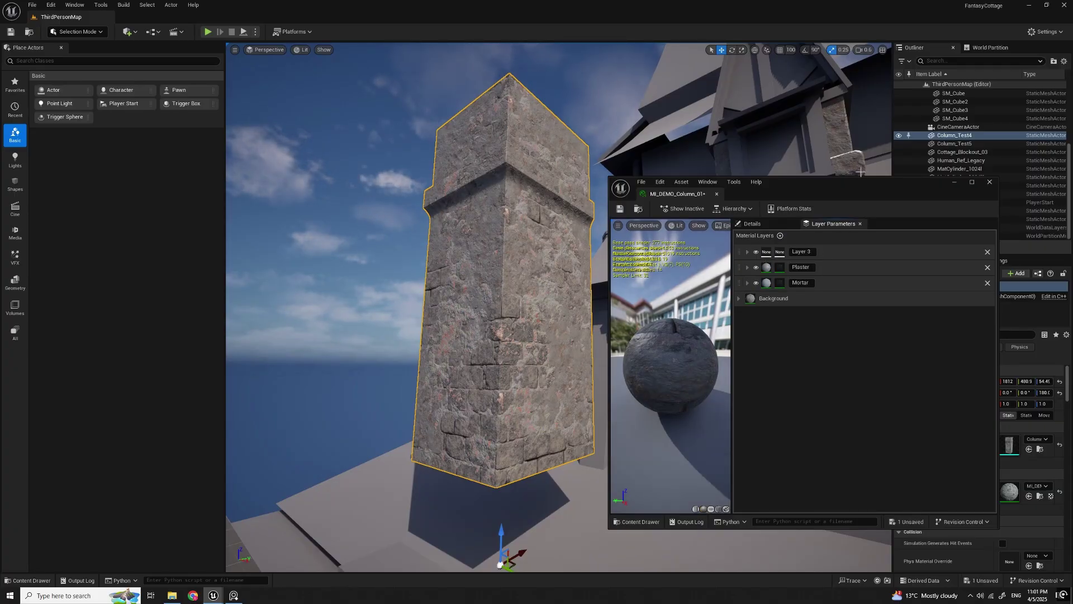
left_click_drag(876, 188, 355, 193)
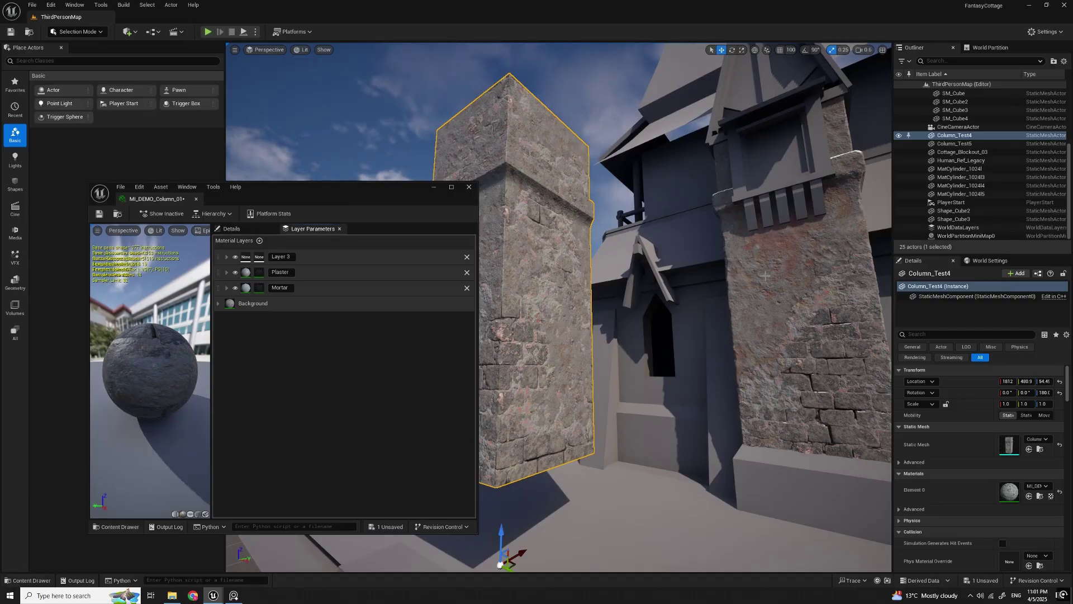
Step: Check the Grunge layer in the finished column's MI_Column_Test_CRV_03, and assign PRIME_SOFT_Grunge_01 to Layer 3 in MI_DEMO_Column_01
left_click(765, 276)
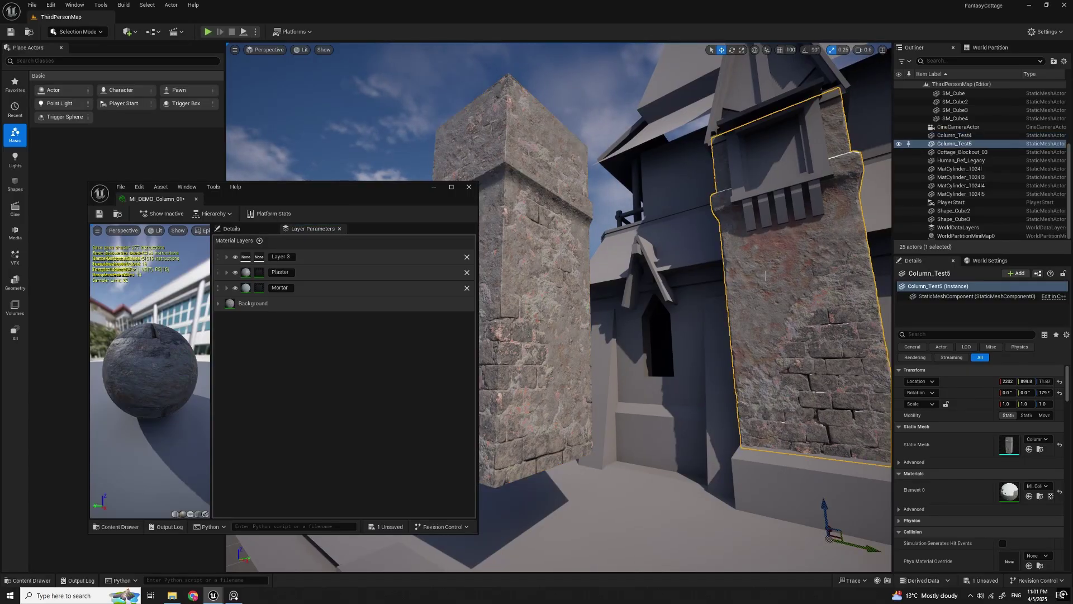
double_click(1006, 489)
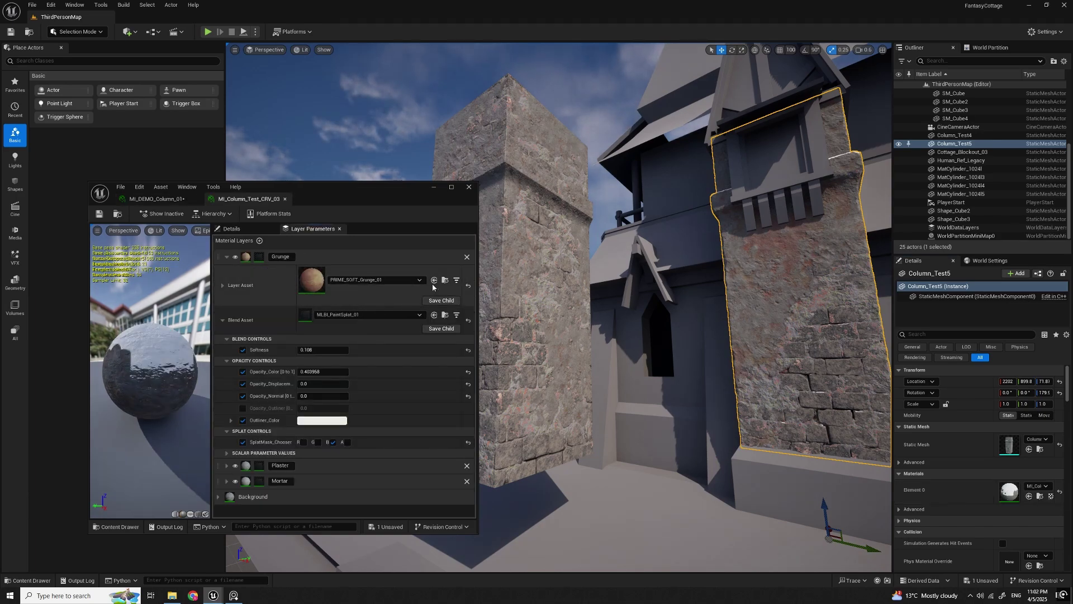
left_click(158, 199)
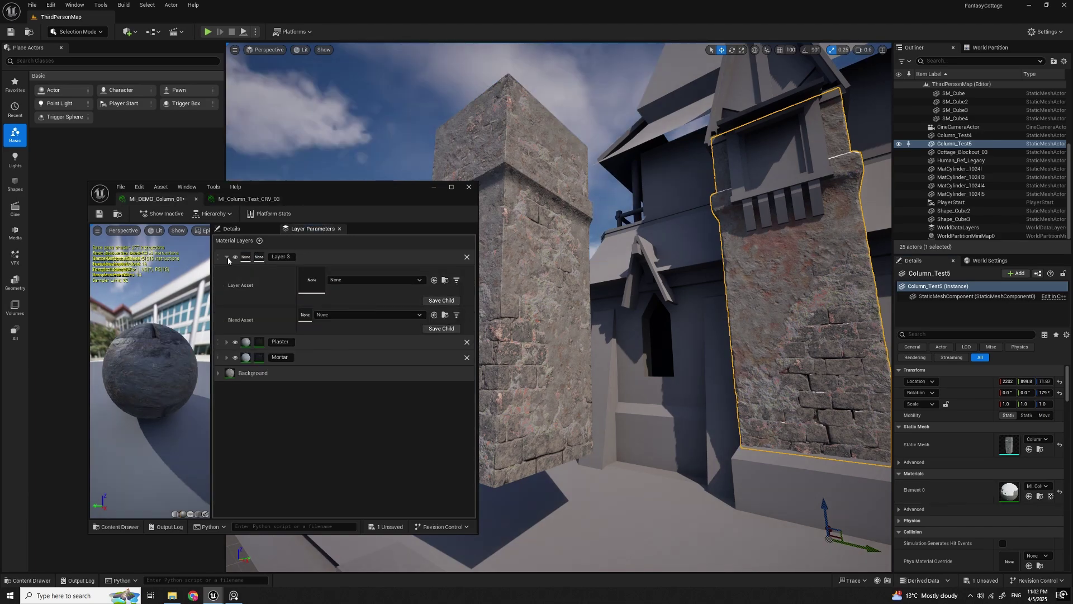
left_click(434, 281)
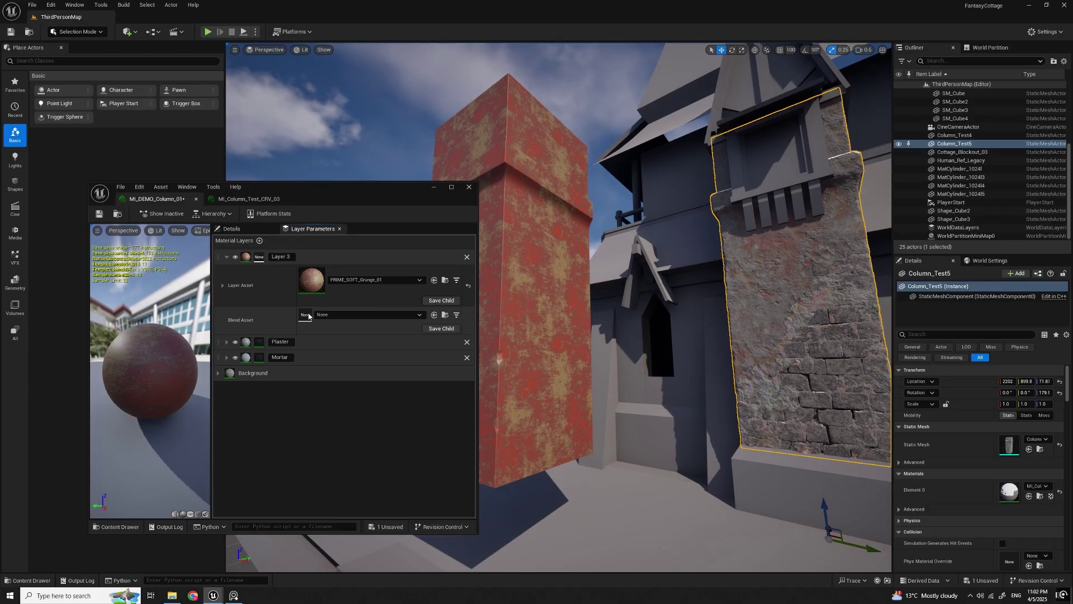
Step: Assign Plaster's MLBI_PaintSplat_01 as Layer 3's blend asset and switch its SplatMask_Chooser to the B channel
left_click(225, 342)
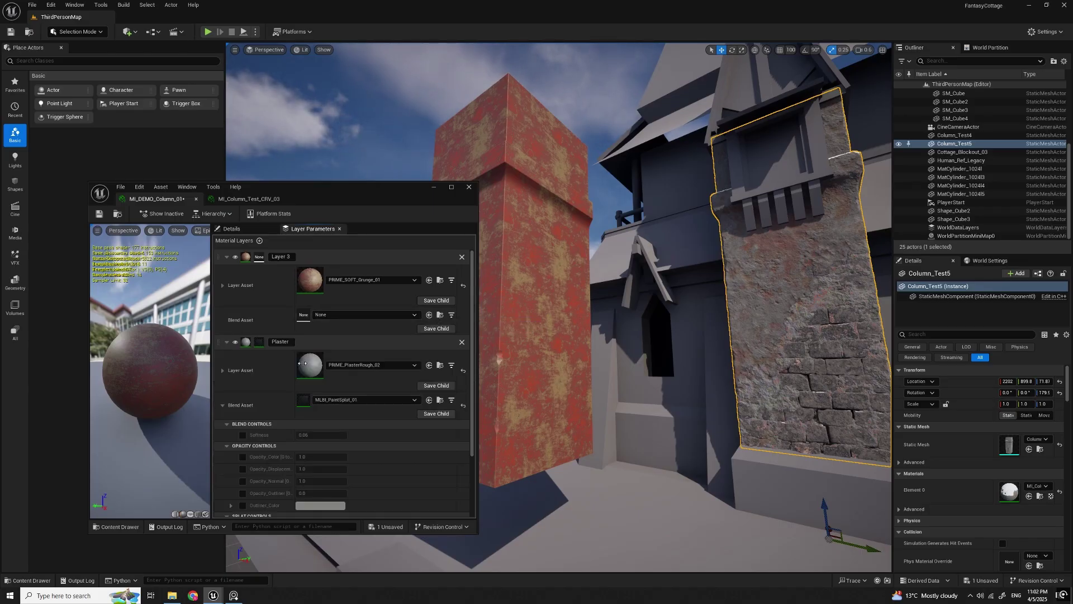
left_click(429, 316)
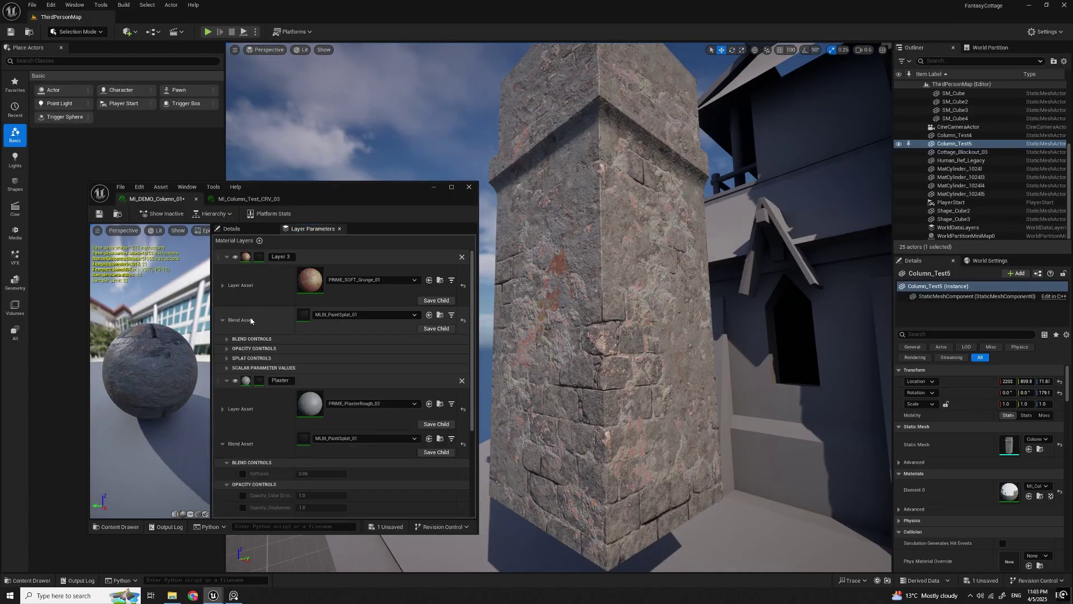
left_click(227, 358)
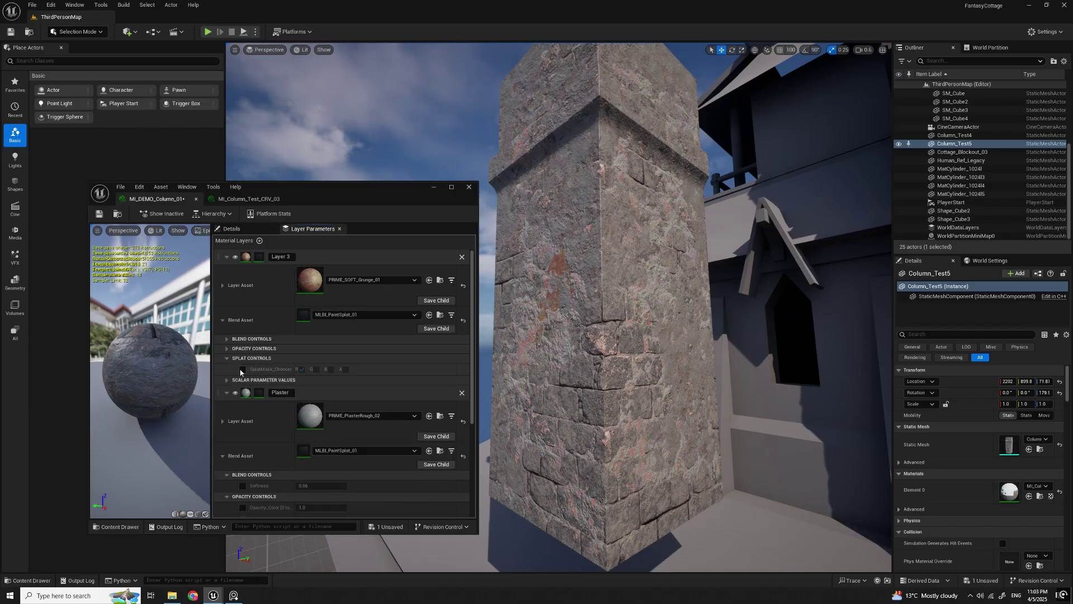
left_click(332, 370)
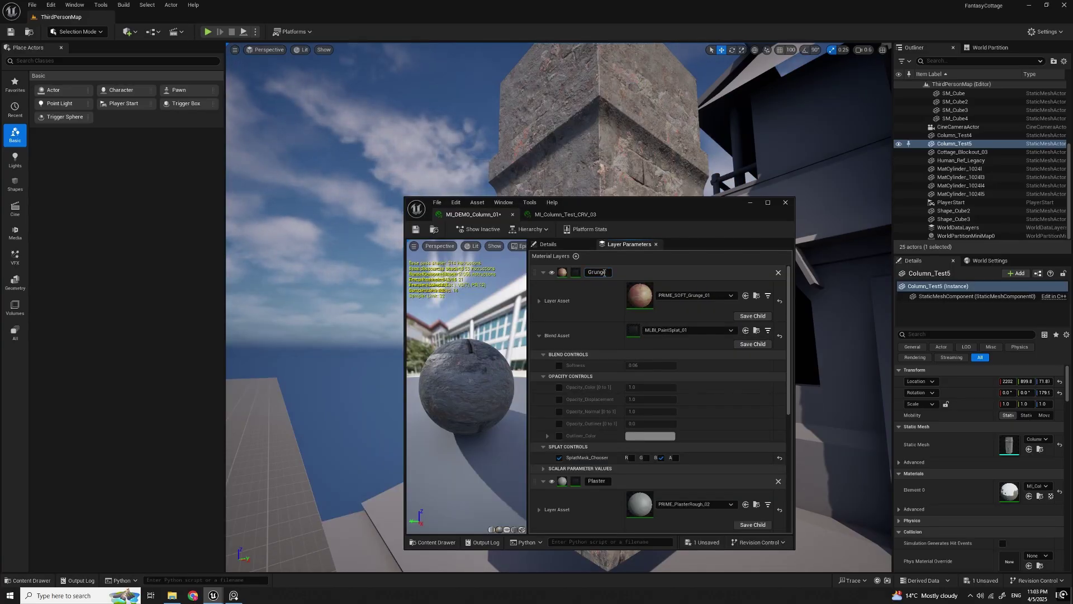
Step: Rename Layer 3 to Grunge and collapse the Grunge and Plaster layers
left_click(544, 273)
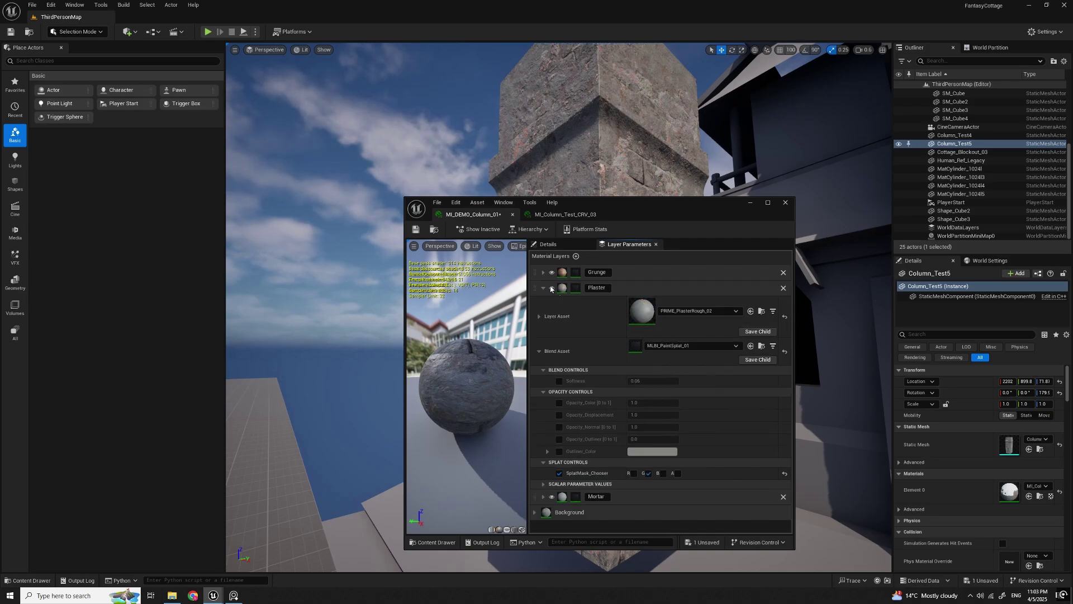
left_click(543, 288)
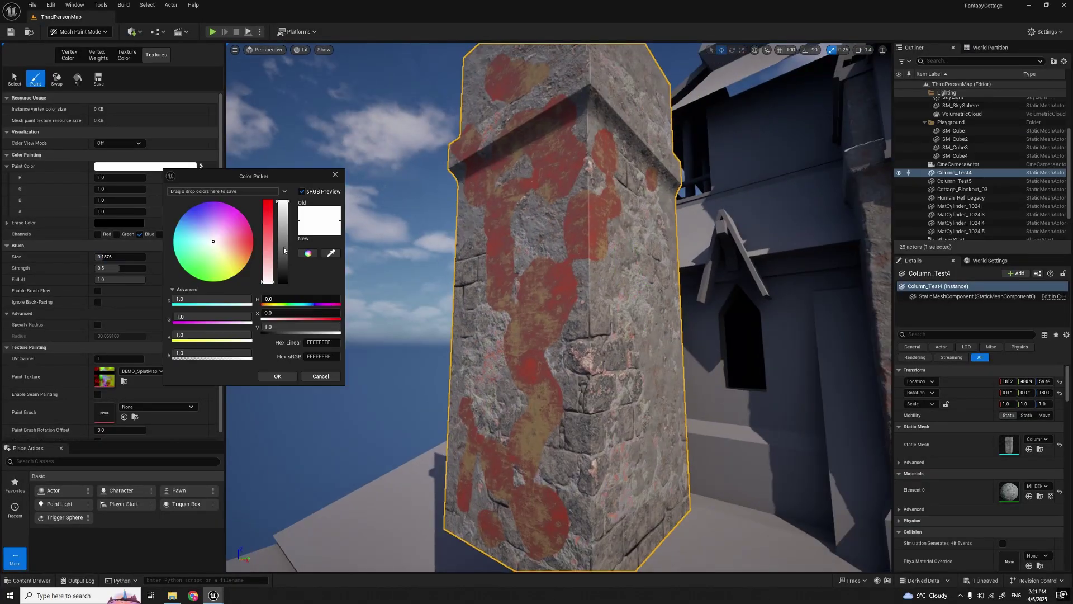
Step: Set the paint colour value to about 0.41 and paint over the grunge on the column in the blue channel
left_click(283, 376)
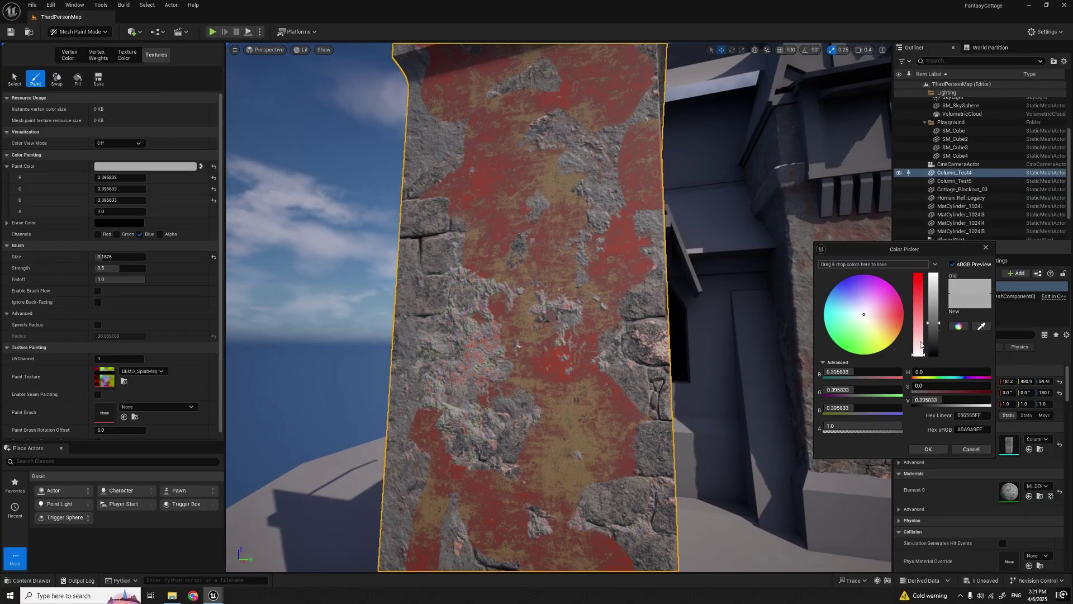
left_click_drag(933, 322, 933, 328)
left_click_drag(651, 443, 495, 505)
right_click_drag(496, 506, 492, 511)
left_click_drag(492, 510, 568, 483)
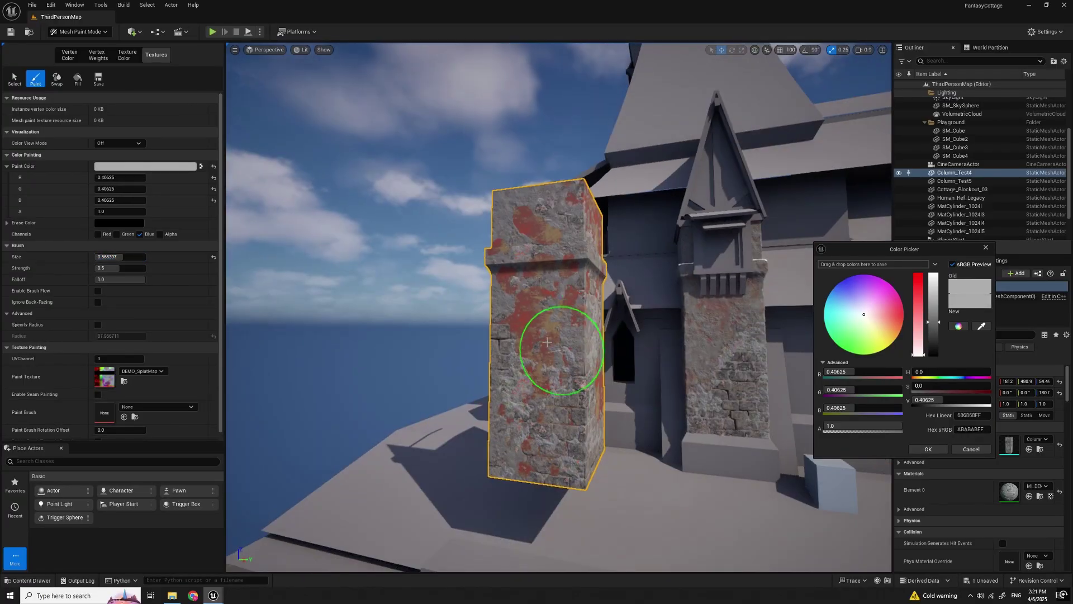
Step: Reduce the brush size to 0.35 and set the paint colour value to about 0.32 for the grunge
mouse_move(547, 342)
right_mouse_down()
mouse_move(500, 297)
mouse_move(531, 342)
mouse_move(598, 265)
right_mouse_up()
key("bracketleft")
left_click_drag(934, 322, 933, 330)
mouse_move(525, 180)
right_mouse_down()
mouse_move(550, 235)
mouse_move(519, 229)
right_mouse_up()
left_click(928, 450)
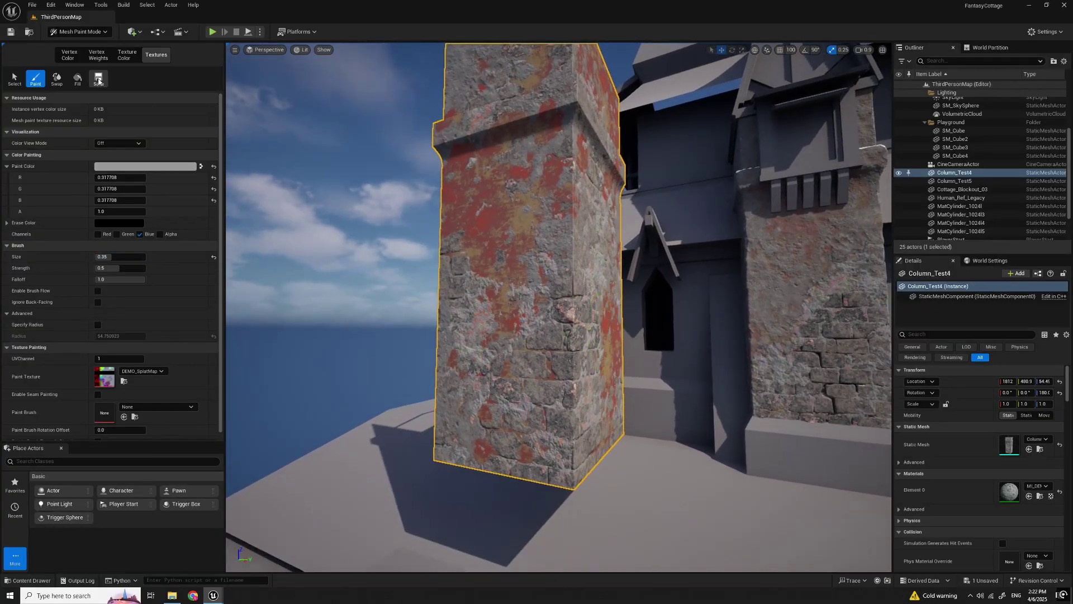
Step: Return to Selection mode and examine the painted grunge, plaster and stone transitions up close around the column
key("shift+1")
mouse_move(553, 327)
right_mouse_down()
mouse_move(559, 318)
mouse_move(576, 330)
mouse_move(553, 296)
mouse_move(593, 291)
mouse_move(561, 278)
mouse_move(546, 226)
right_mouse_up()
scroll(553, 296, "down", 4)
key("a")
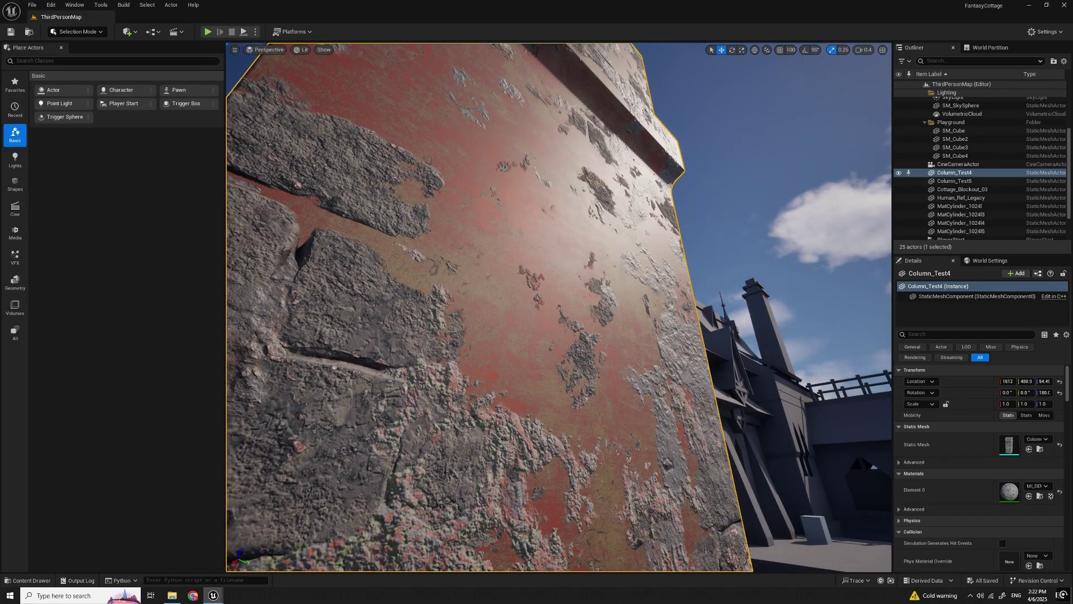
right_click_drag(547, 226, 567, 260)
scroll(542, 228, "up", 2)
key("s")
key("d")
key("s")
key("d")
key("a")
scroll(587, 238, "down", 4)
key("d")
key("s")
Step: Override the Grunge layer's Opacity_Normal in MI_DEMO_Column_01 and set it to 0.0
key("alt+Tab")
left_click_drag(632, 167, 601, 133)
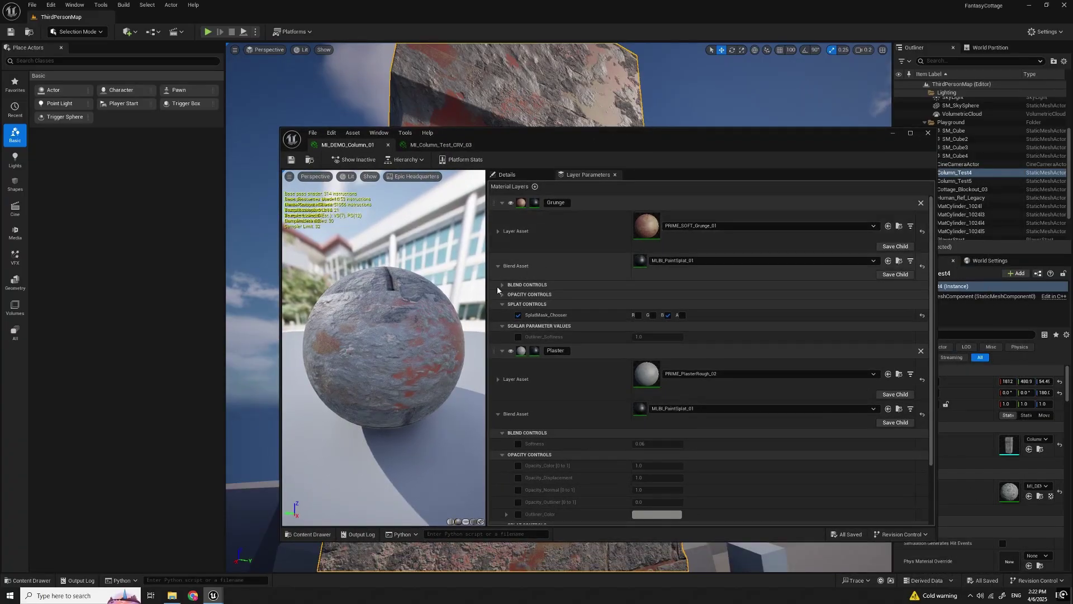
left_click(502, 294)
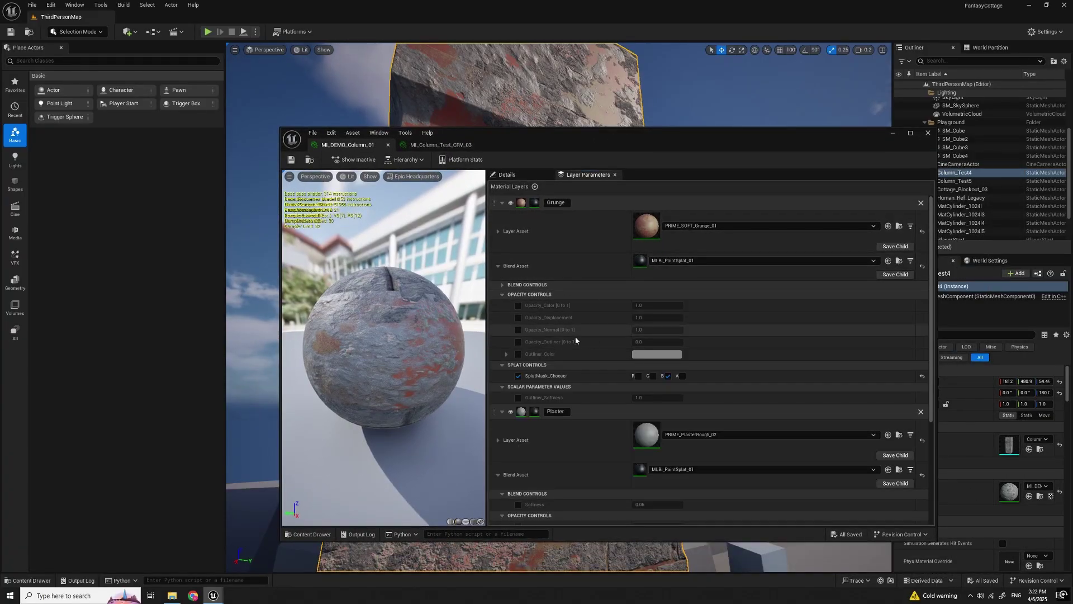
left_click(517, 330)
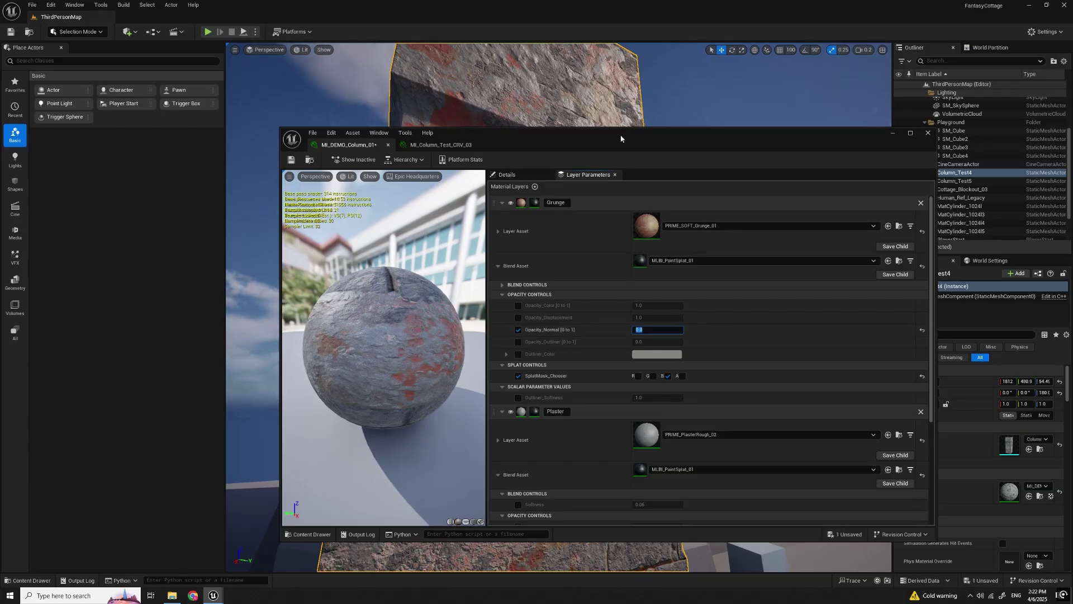
Step: Place the material editor beside the column, override the Grunge layer's Opacity_Color and lower it to 0.64
left_click_drag(622, 139, 168, 603)
mouse_move(682, 313)
right_mouse_down()
mouse_move(682, 363)
mouse_move(738, 296)
mouse_move(718, 287)
mouse_move(707, 335)
mouse_move(638, 335)
mouse_move(537, 291)
mouse_move(626, 263)
mouse_move(635, 322)
mouse_move(626, 299)
mouse_move(635, 308)
mouse_move(575, 296)
mouse_move(598, 290)
mouse_move(609, 268)
mouse_move(612, 246)
mouse_move(592, 249)
mouse_move(573, 277)
mouse_move(647, 360)
mouse_move(626, 347)
mouse_move(593, 358)
mouse_move(590, 347)
right_mouse_up()
scroll(738, 296, "up", 1)
scroll(718, 288, "up", 2)
scroll(634, 321, "down", 4)
scroll(626, 299, "up", 4)
scroll(576, 296, "up", 1)
scroll(579, 255, "down", 2)
scroll(626, 346, "up", 3)
right_click_drag(638, 315, 632, 313)
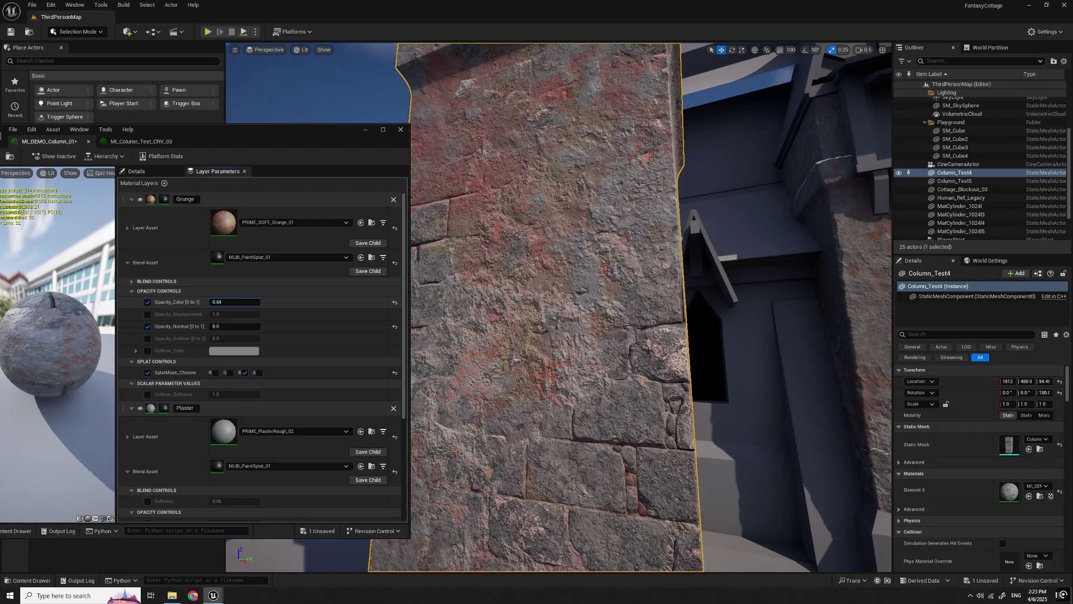
Step: Fine-tune the Grunge layer's Opacity_Color to 0.632 while checking the column from several angles
mouse_move(615, 336)
right_mouse_down()
mouse_move(643, 327)
mouse_move(618, 317)
right_mouse_up()
key("s")
scroll(623, 333, "up", 3)
key("w")
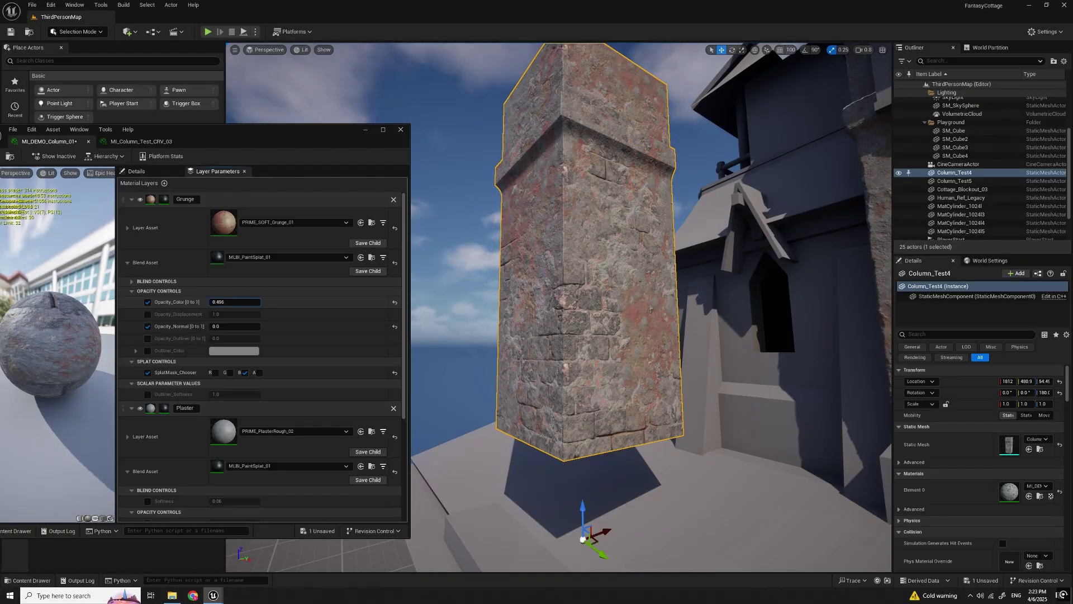
right_click_drag(615, 335, 651, 336)
key("s")
key("a")
scroll(626, 335, "up", 1)
key("w")
scroll(657, 349, "down", 1)
key("w")
key("s")
key("a")
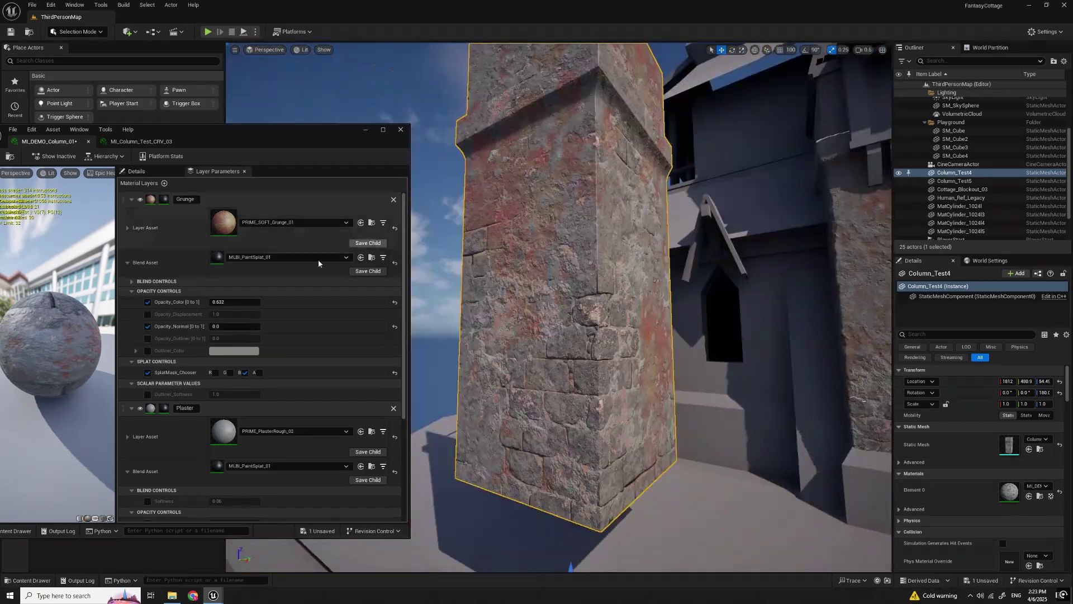
Step: Open the Grunge layer asset PRIME_SOFT_Grunge_01 and its parent material layer ML_SoftMat_Crv_Layer_v25 in a maximized editor
double_click(226, 226)
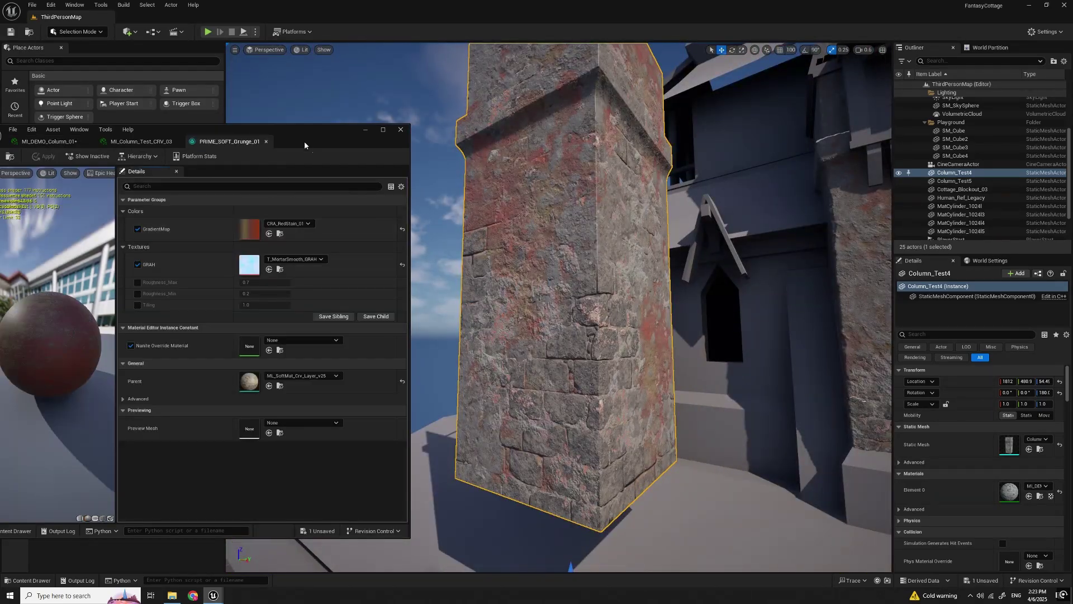
left_click_drag(307, 145, 331, 133)
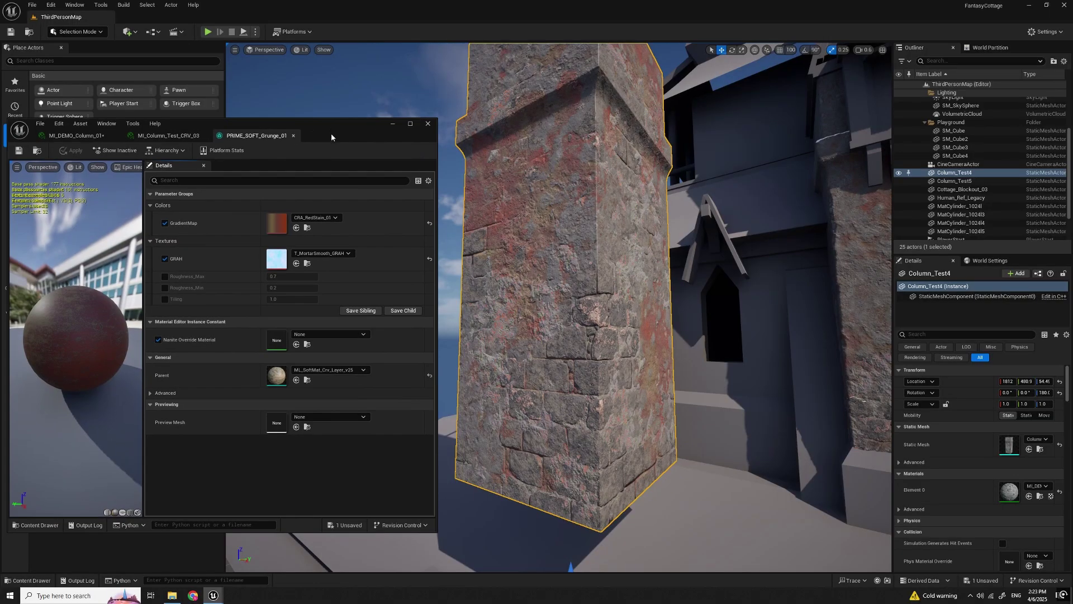
double_click(275, 376)
left_click_drag(377, 124, 643, 152)
left_click(674, 152)
scroll(581, 330, "down", 2)
right_click_drag(568, 325, 728, 333)
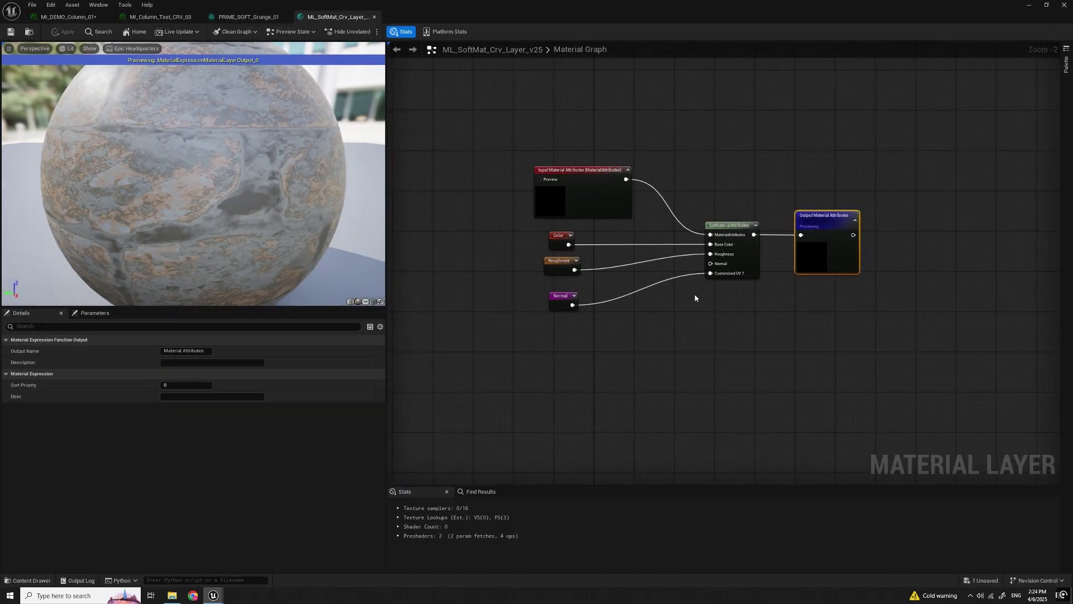
Step: Examine the soft material layer graph from the output back to the tiling inputs and the GRAH texture group
scroll(695, 302, "up", 2)
scroll(687, 370, "down", 7)
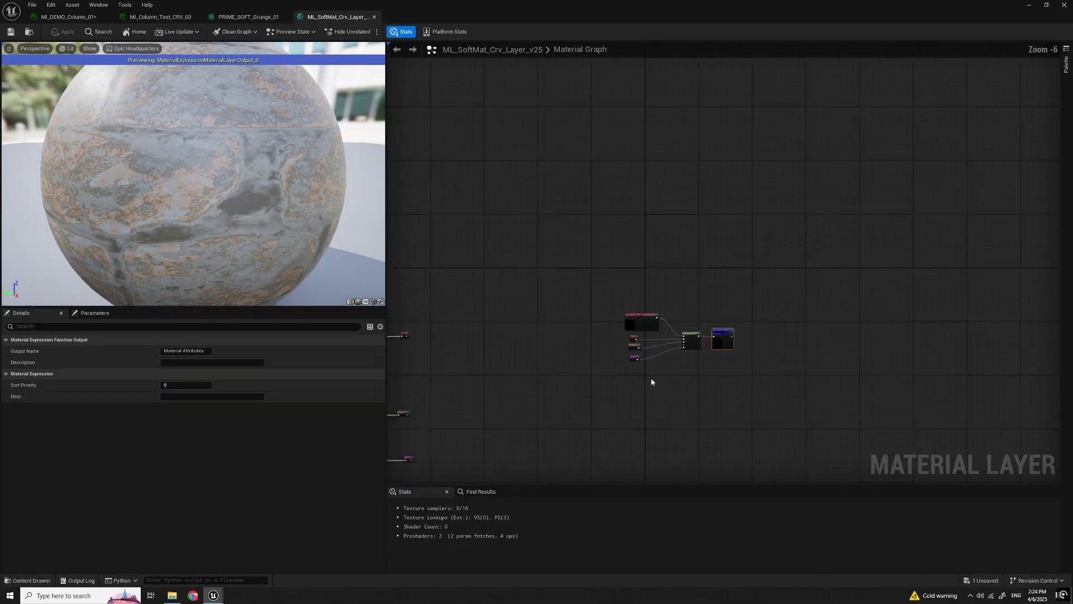
right_click_drag(652, 378, 850, 334)
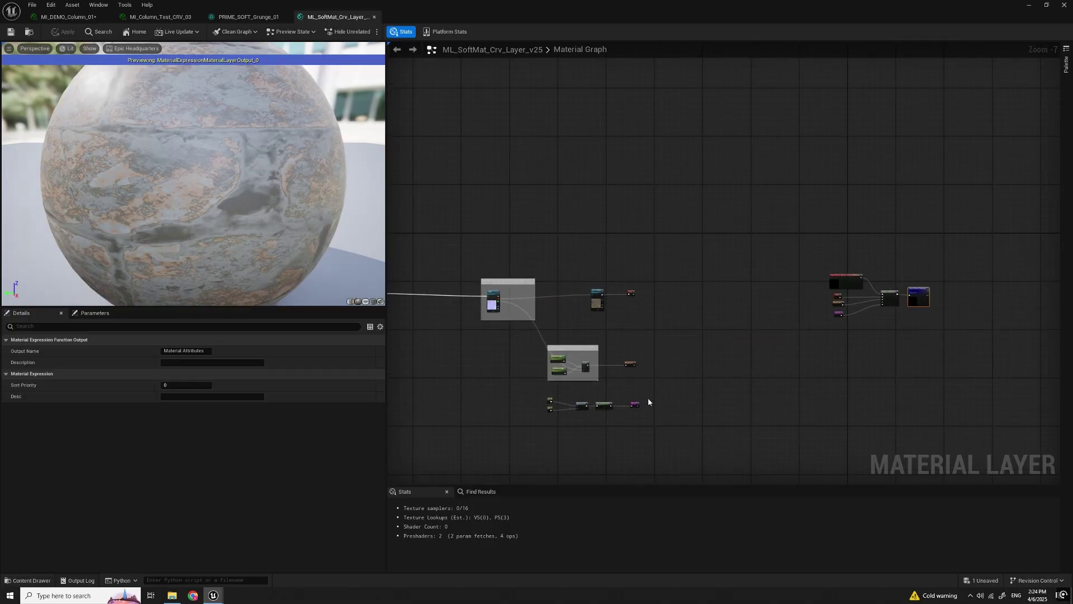
right_click_drag(649, 401, 853, 329)
scroll(733, 322, "up", 2)
right_click_drag(734, 322, 757, 348)
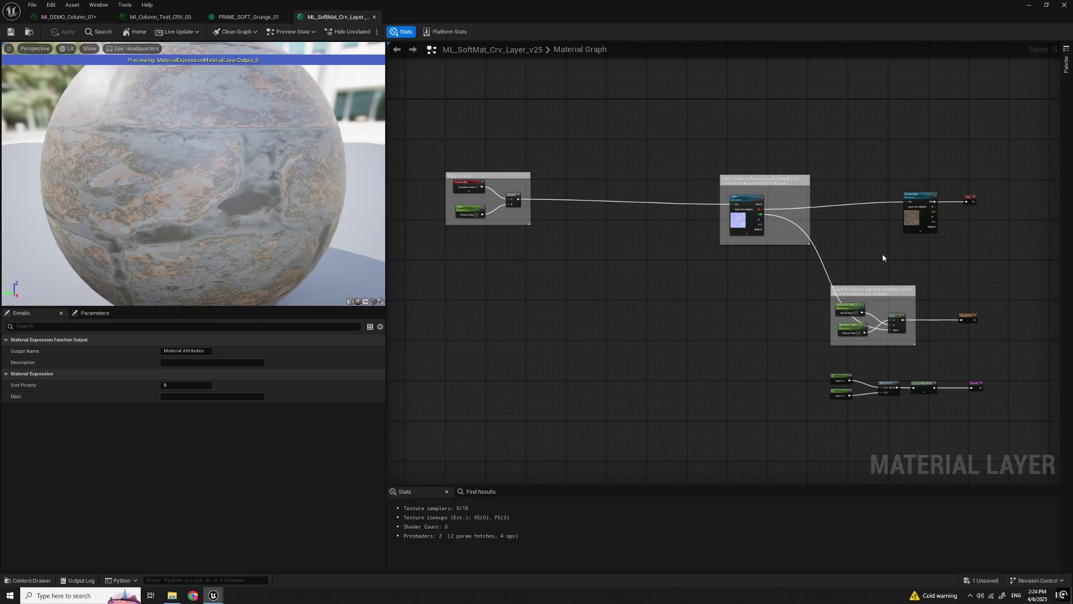
scroll(780, 274, "up", 1)
right_click_drag(778, 259, 665, 257)
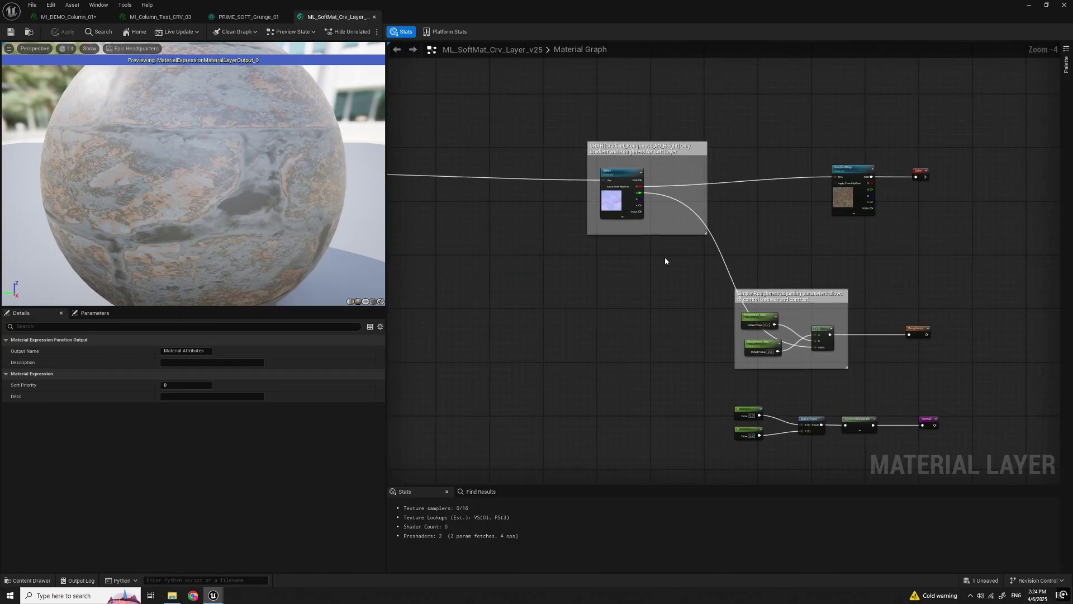
right_click_drag(628, 186, 571, 192)
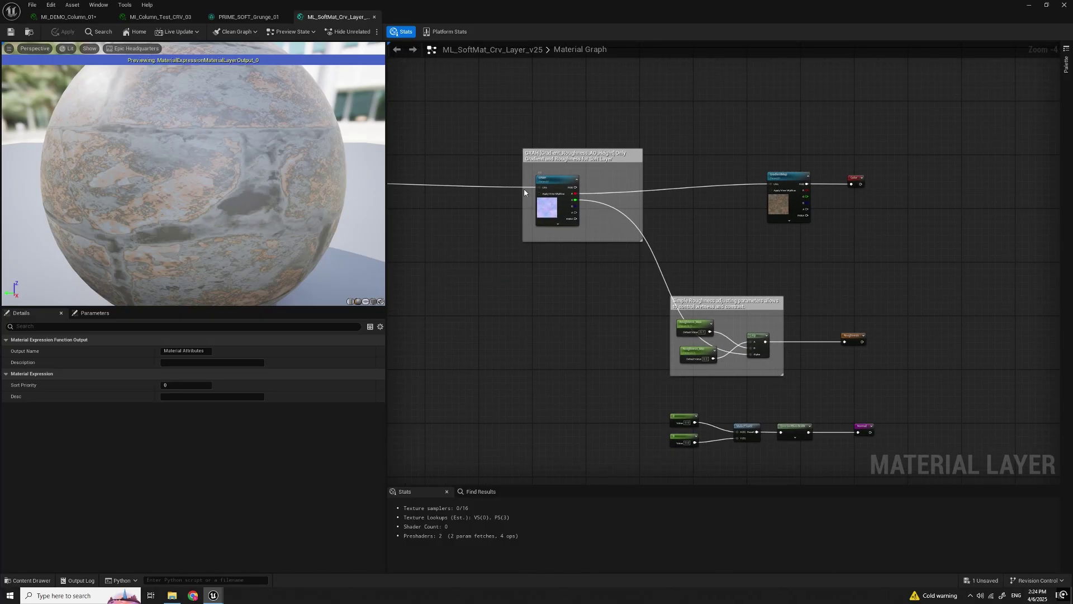
scroll(524, 192, "up", 2)
scroll(685, 230, "down", 1)
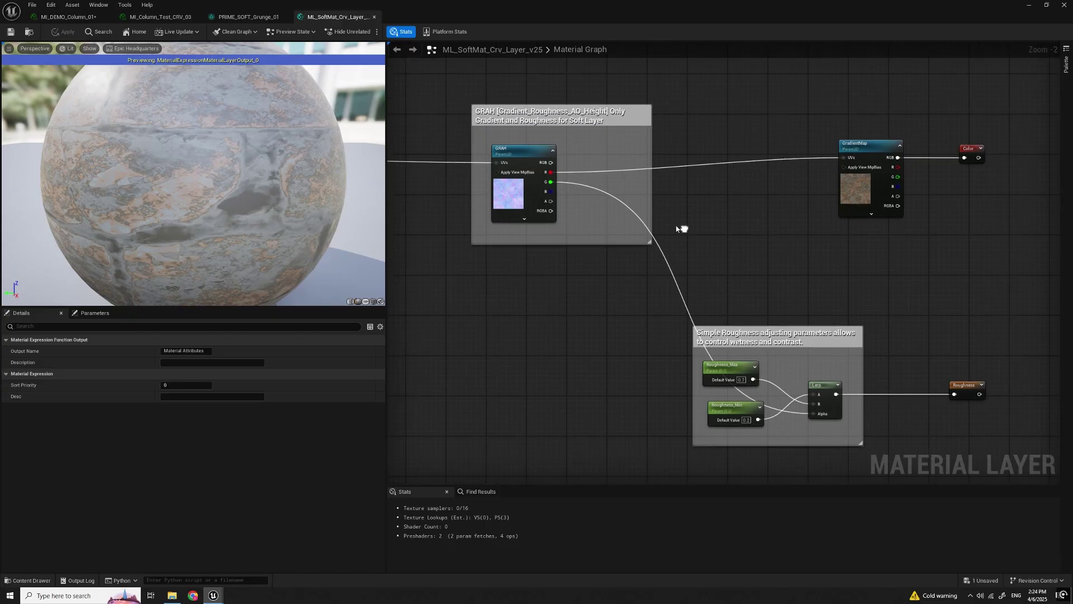
Step: Follow the GRAH gradient output to the colour branch and select the GradientMap texture parameter to inspect its settings
right_click_drag(716, 264, 670, 198)
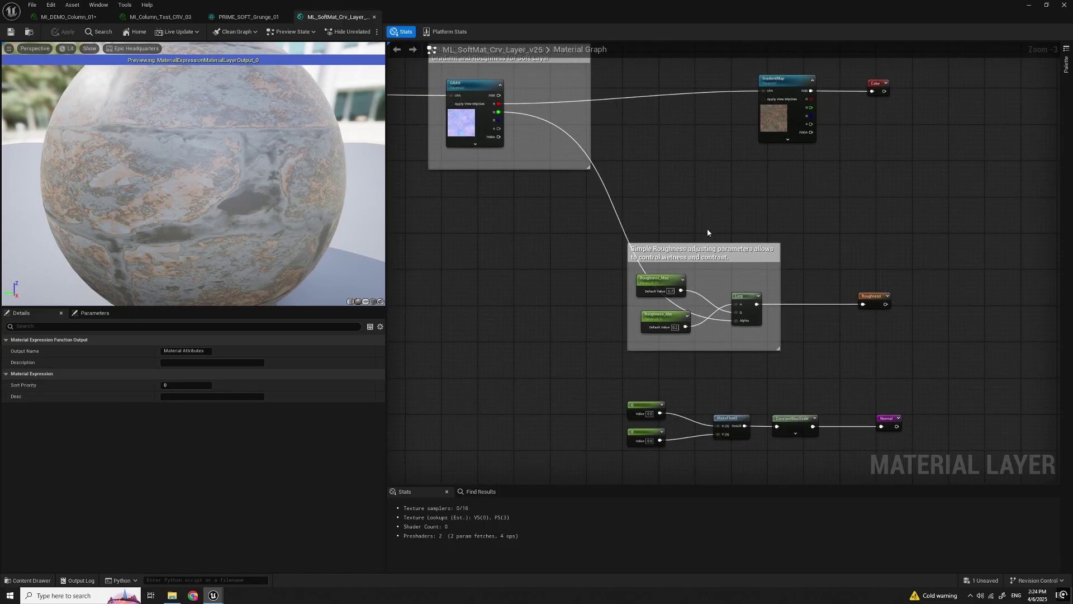
right_click_drag(876, 302, 819, 289)
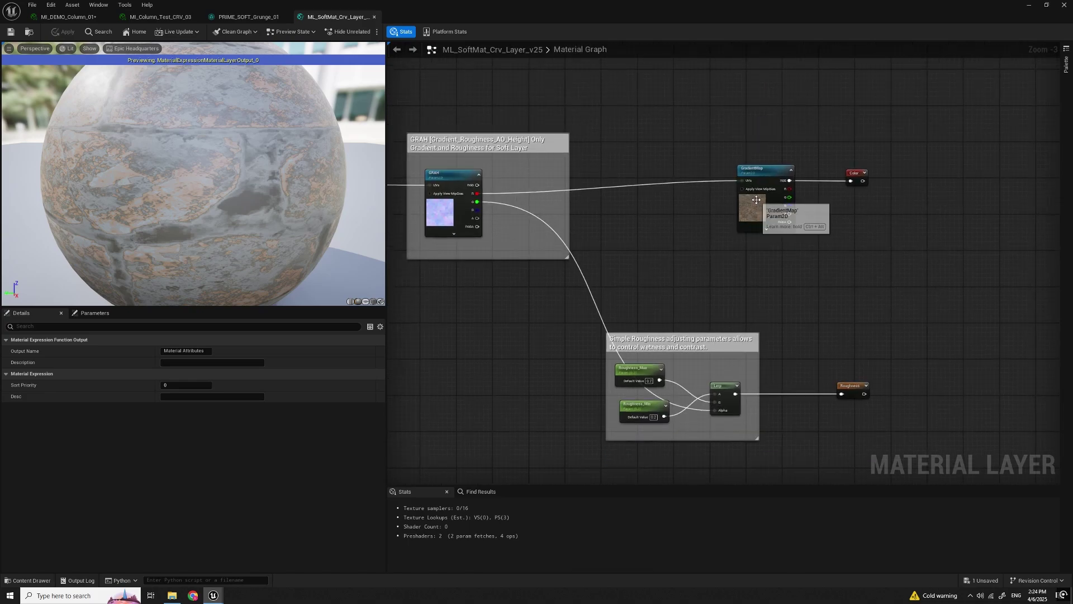
scroll(767, 204, "up", 2)
left_click(773, 167)
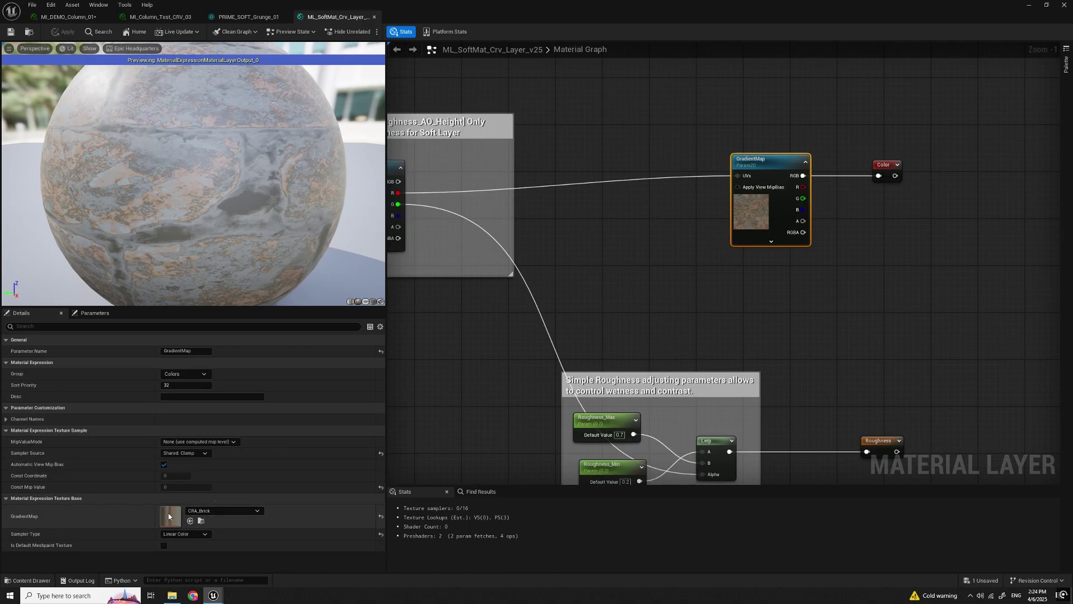
Step: Examine the Roughness_Max and Roughness_Min blend and the constant-value normal branch of the layer graph
scroll(849, 285, "down", 2)
right_click_drag(824, 304, 870, 125)
right_click_drag(850, 269, 707, 356)
scroll(762, 373, "up", 1)
scroll(706, 356, "up", 1)
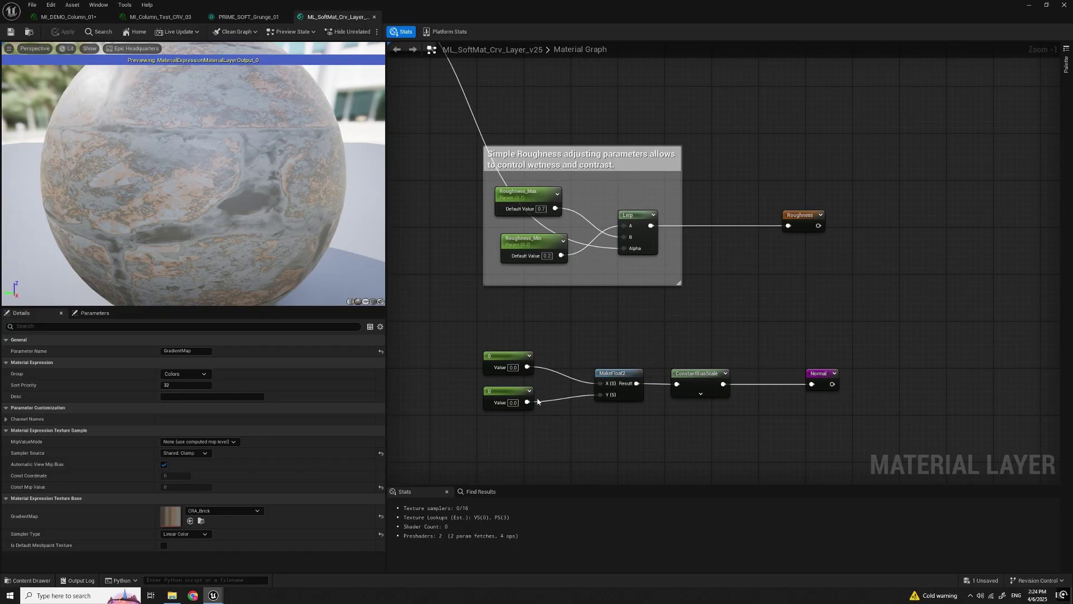
scroll(681, 334, "down", 3)
right_click_drag(735, 314, 637, 330)
scroll(648, 374, "up", 2)
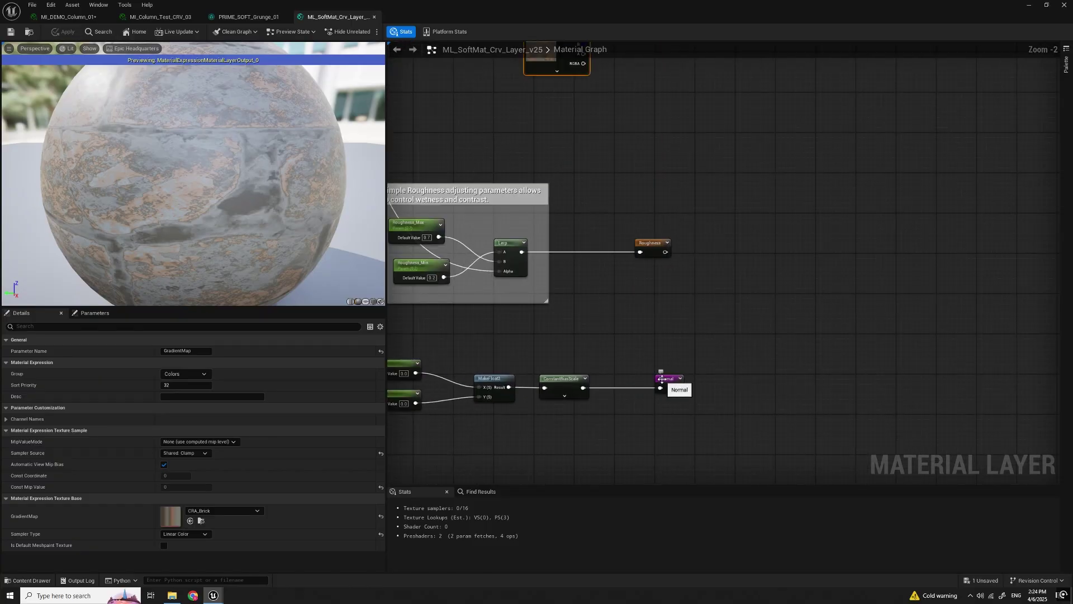
Step: Examine how the Color, Roughness and Normal reroutes feed the SetMaterialAttributes node, including Customized UV 7
scroll(662, 379, "down", 4)
right_click_drag(811, 330, 573, 358)
scroll(674, 307, "up", 6)
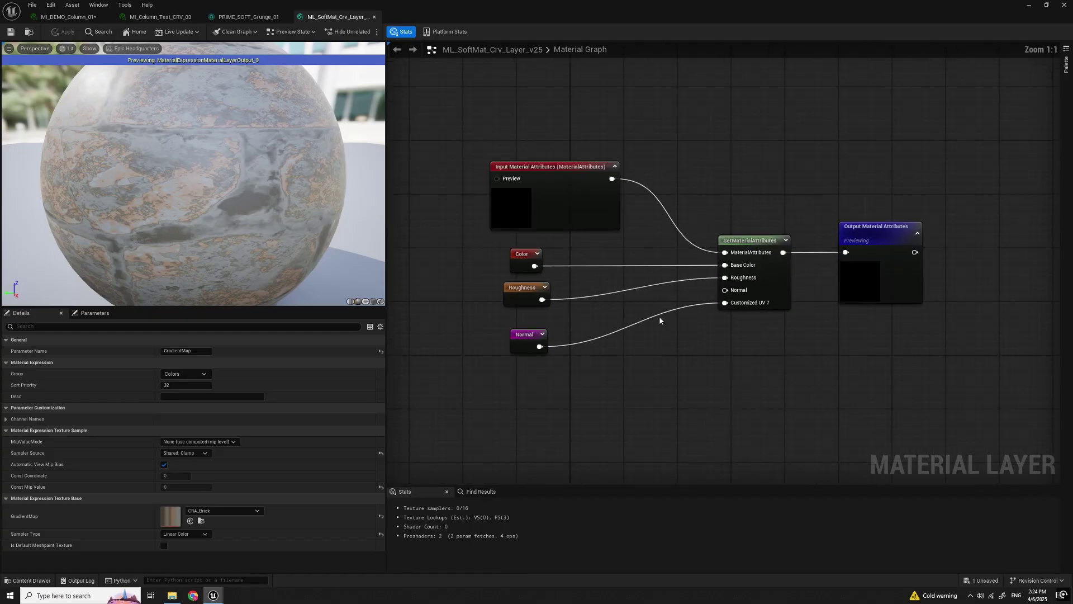
scroll(727, 316, "down", 3)
right_click_drag(716, 352, 758, 340)
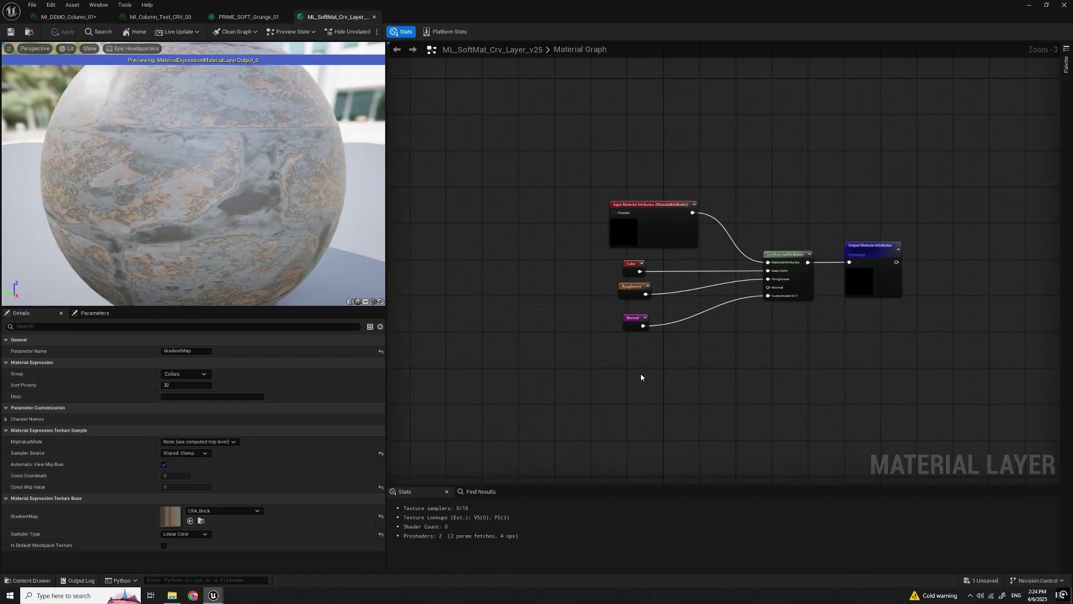
right_click_drag(637, 376, 856, 336)
right_click_drag(682, 367, 922, 335)
right_click_drag(701, 319, 797, 337)
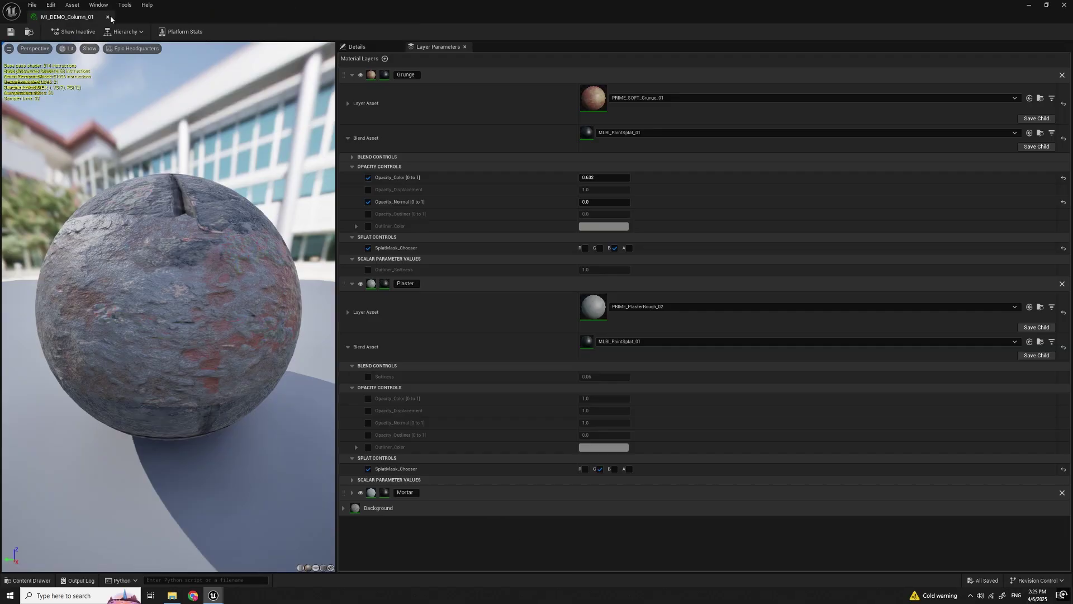
Step: Close the MI_DEMO_Column_01 material instance and inspect the finished column in the level
left_click(109, 17)
right_click_drag(559, 308, 517, 305)
scroll(441, 305, "up", 1)
scroll(528, 313, "down", 2)
right_click_drag(624, 325, 621, 333)
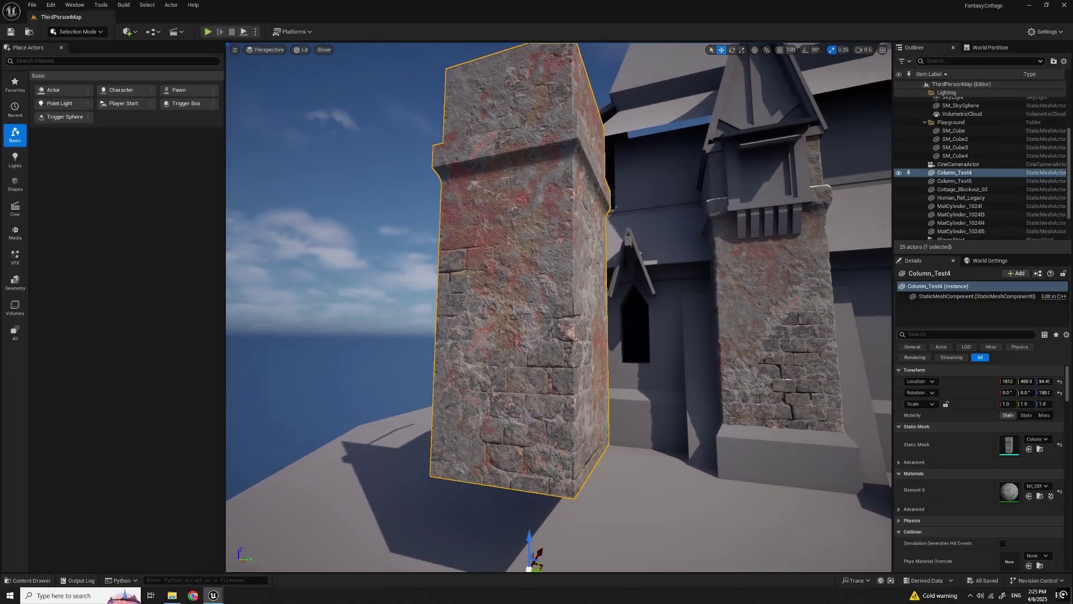
right_click_drag(581, 240, 543, 258)
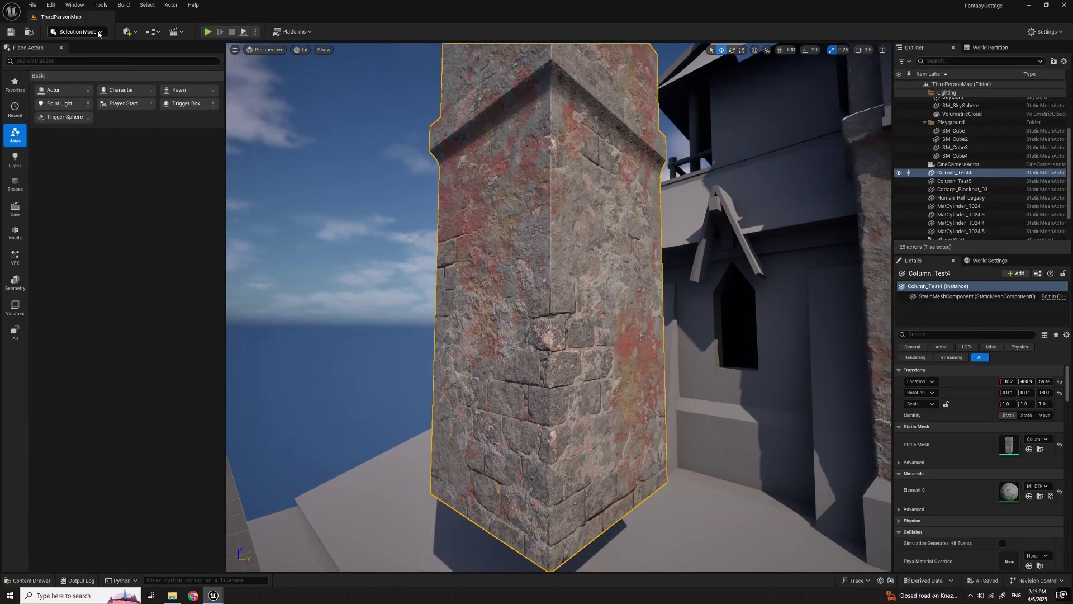
Step: Switch to Mesh Paint mode and compare the Textures and Texture Color painting options for the selected column
left_click(92, 32)
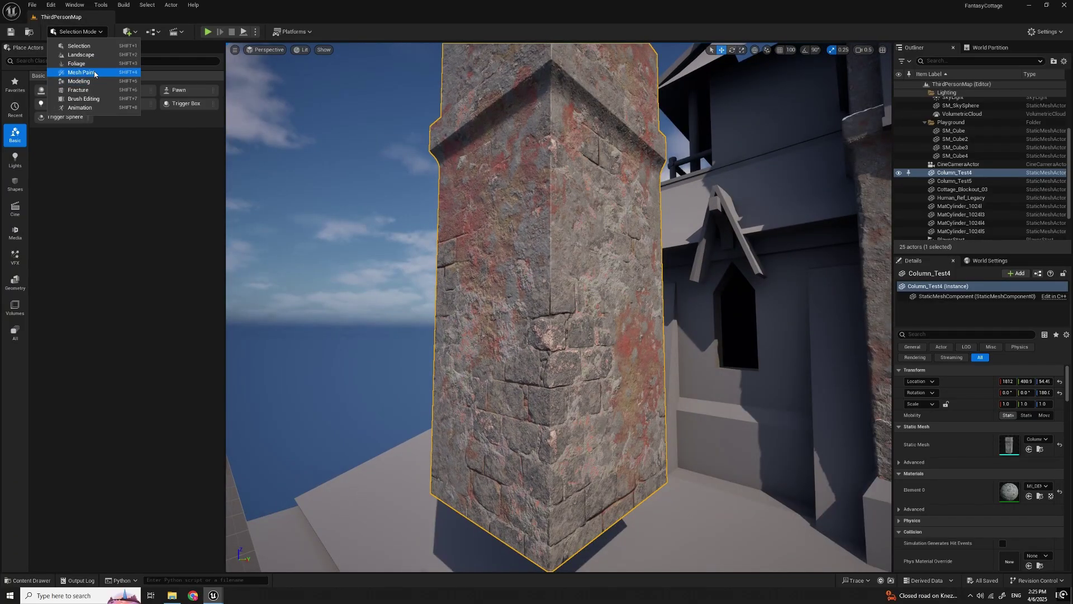
left_click(93, 73)
left_click(156, 55)
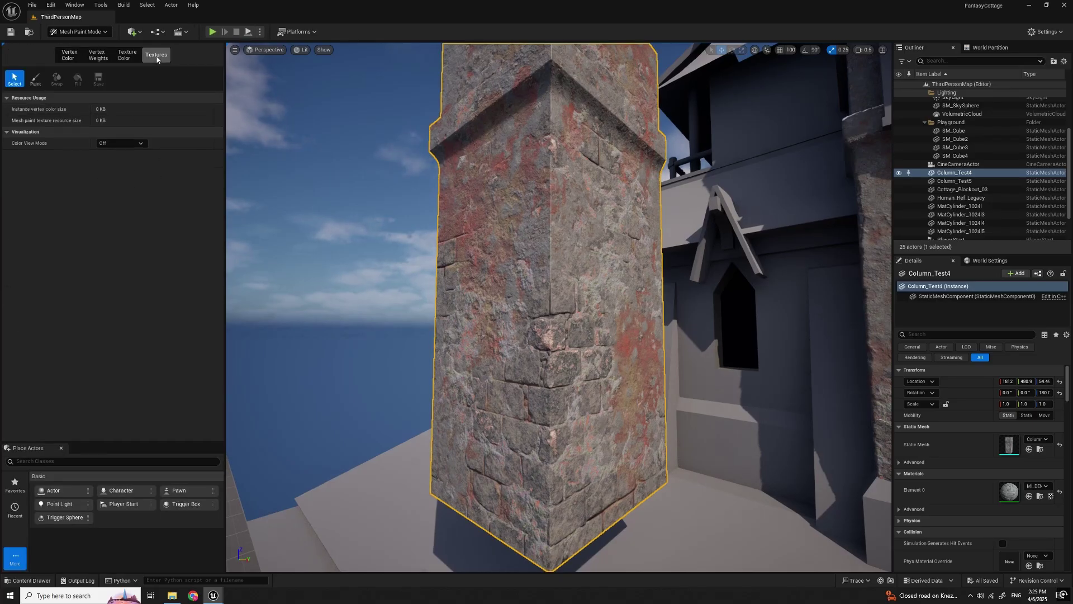
right_click_drag(503, 251, 525, 232)
right_click_drag(563, 332, 534, 346)
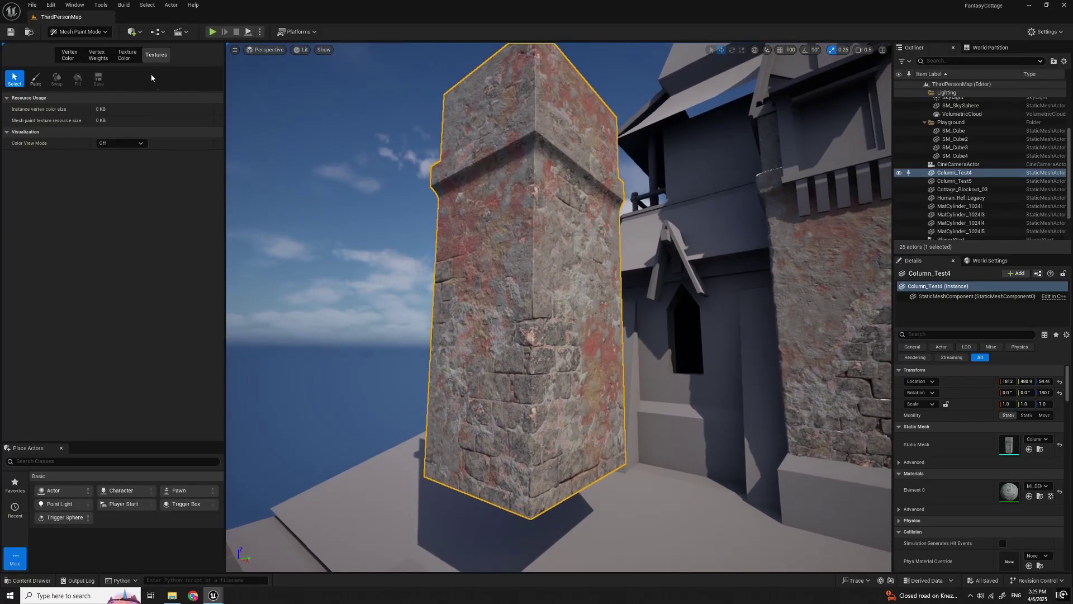
left_click(128, 56)
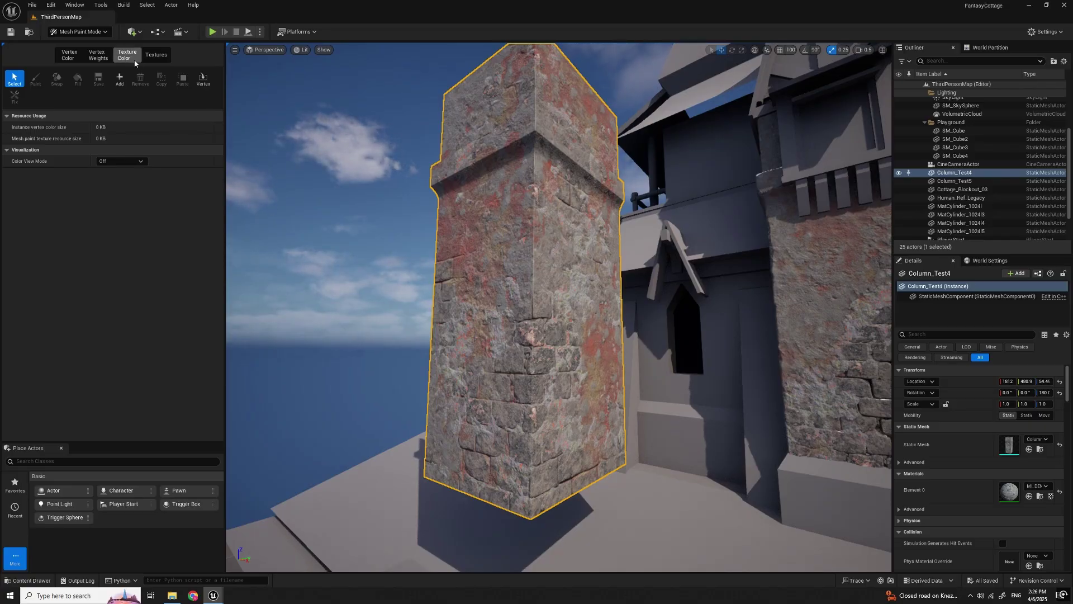
mouse_move(403, 235)
right_mouse_down()
mouse_move(453, 232)
mouse_move(410, 230)
right_mouse_up()
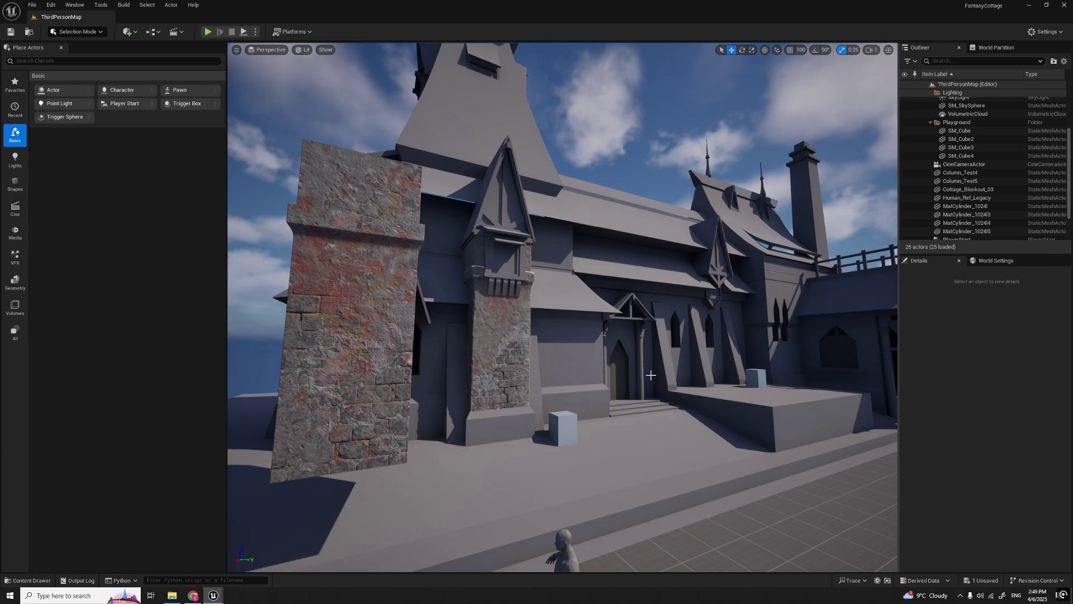
Step: Select the painted column Column_Test4 and view it against the cottage blockout
key("s")
right_click_drag(654, 423, 621, 445)
key("w")
key("w")
key("s")
scroll(620, 447, "down", 4)
key("w")
key("w")
left_click(369, 291)
key("a")
right_click_drag(369, 291, 374, 293)
key("d")
key("s")
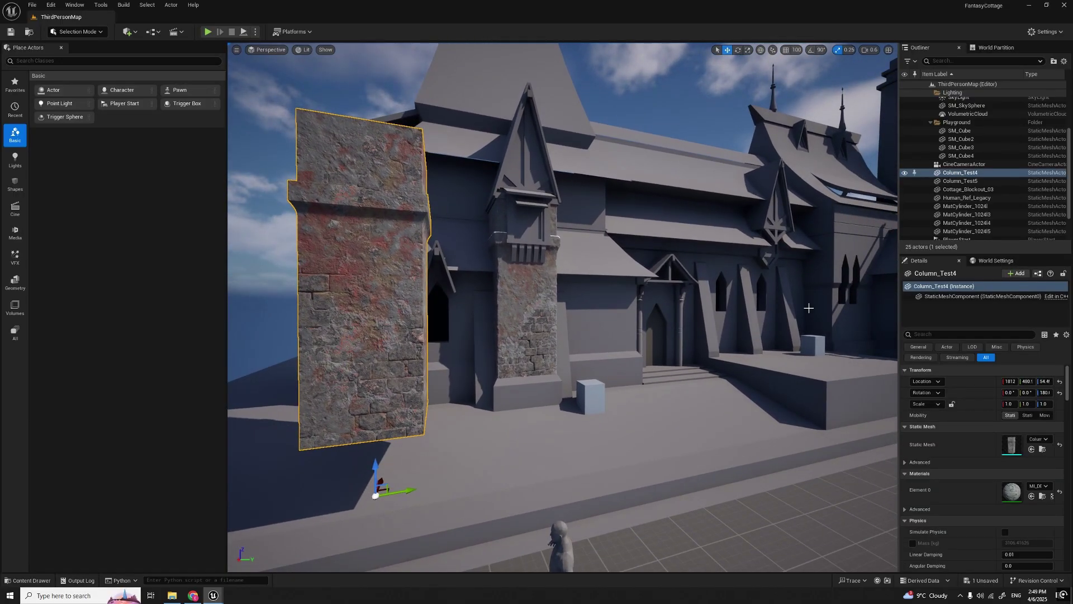
Step: Survey the cottage from farther back, selecting the smaller column Column_Test5 and finally the Cottage_Blockout_03 mesh
key("w")
right_click_drag(662, 404, 669, 398)
key("s")
key("w")
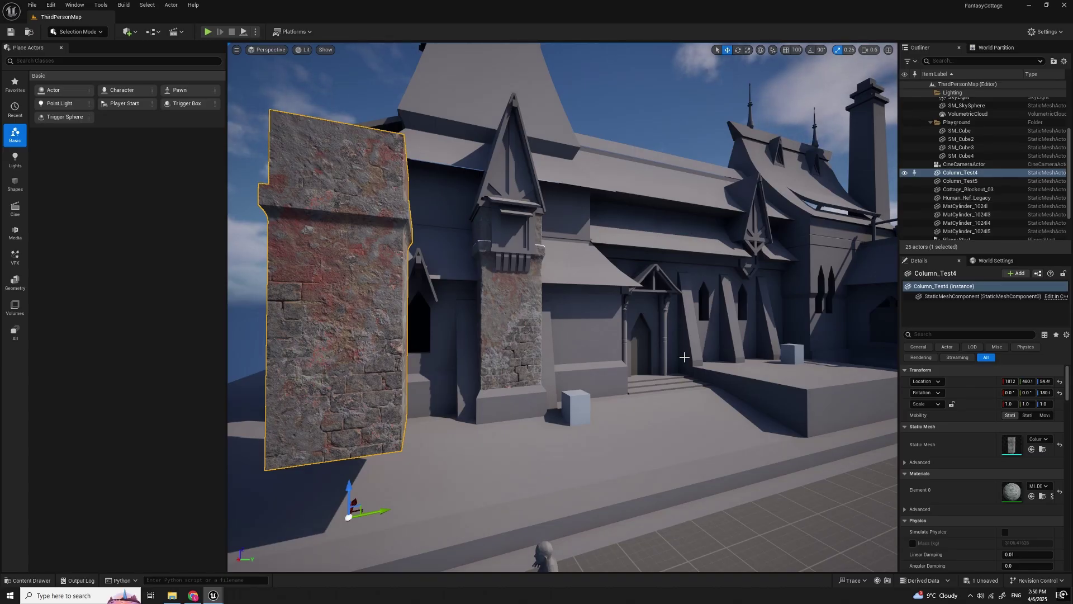
mouse_move(666, 369)
right_mouse_down()
mouse_move(688, 360)
mouse_move(664, 352)
right_mouse_up()
scroll(672, 353, "down", 4)
scroll(667, 351, "up", 1)
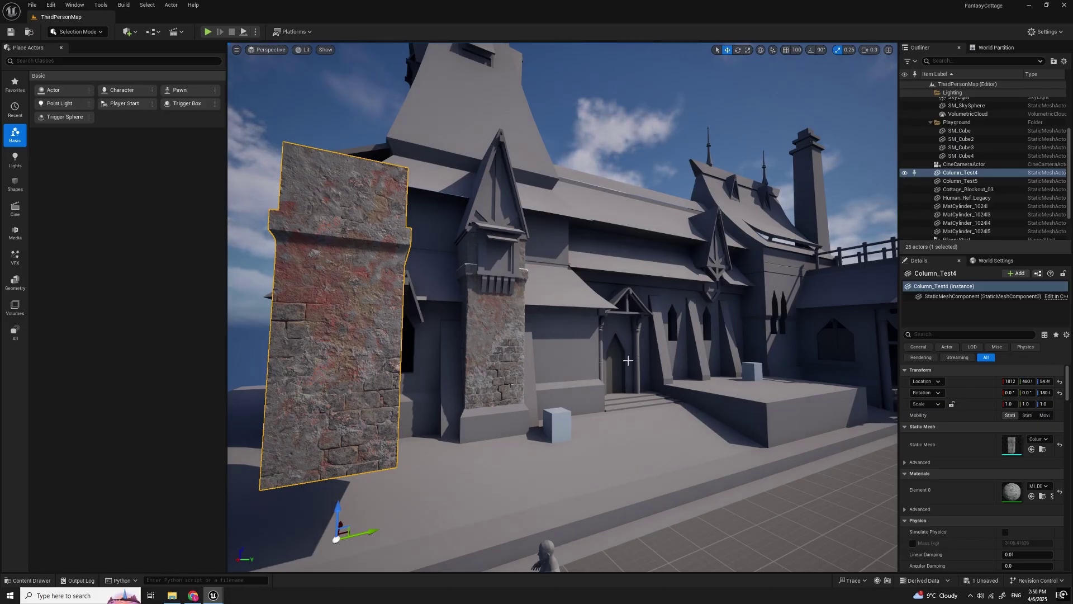
right_click_drag(636, 363, 640, 410)
left_click(475, 271)
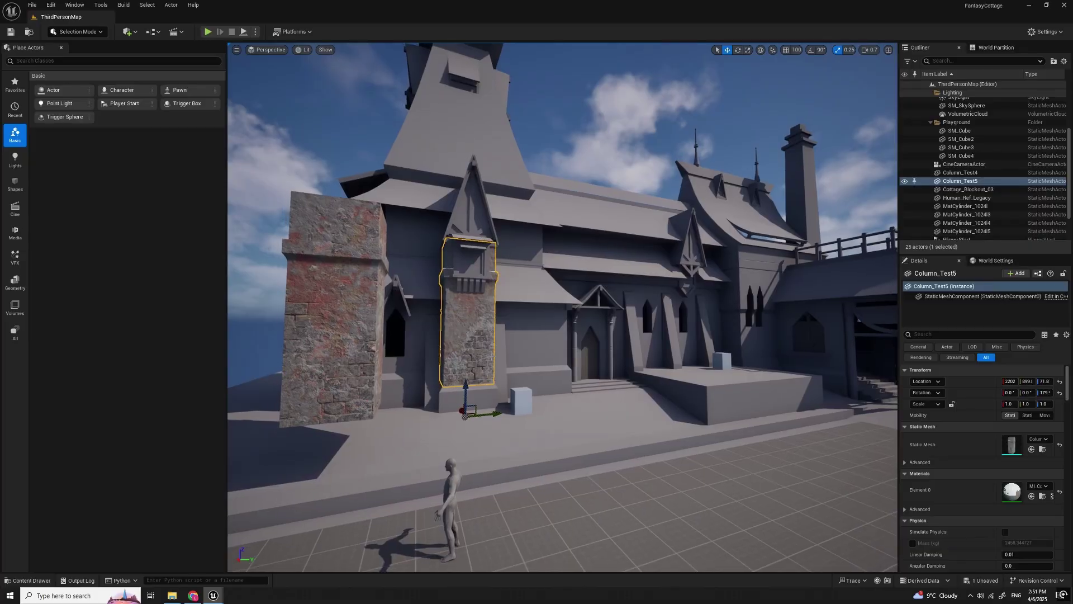
left_click(533, 330)
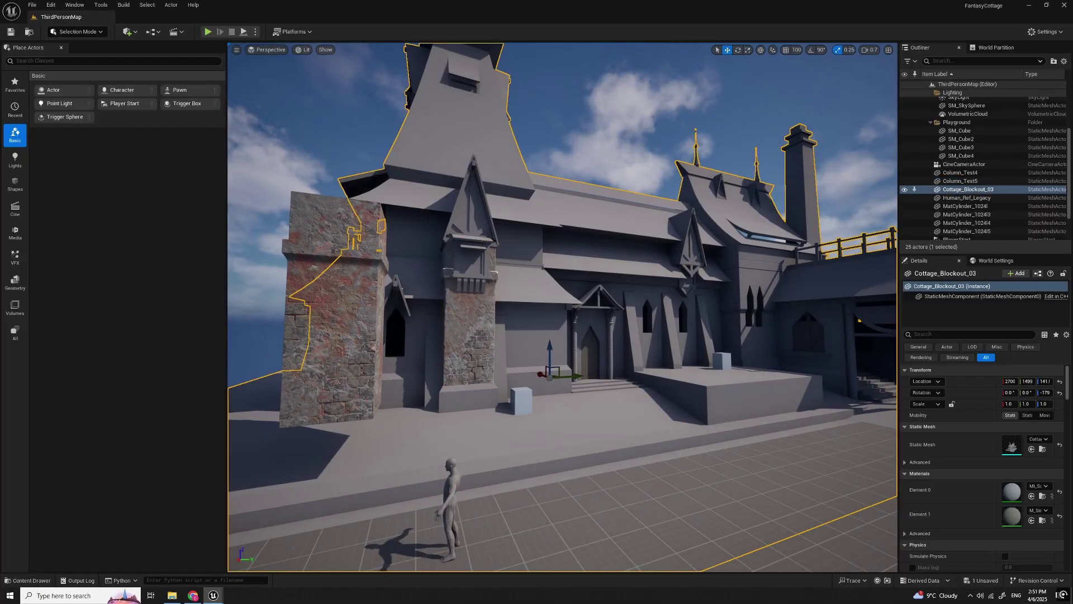
Step: Clear the cottage selection, select the smaller column Column_Test5 and view it against the facade
key("Escape")
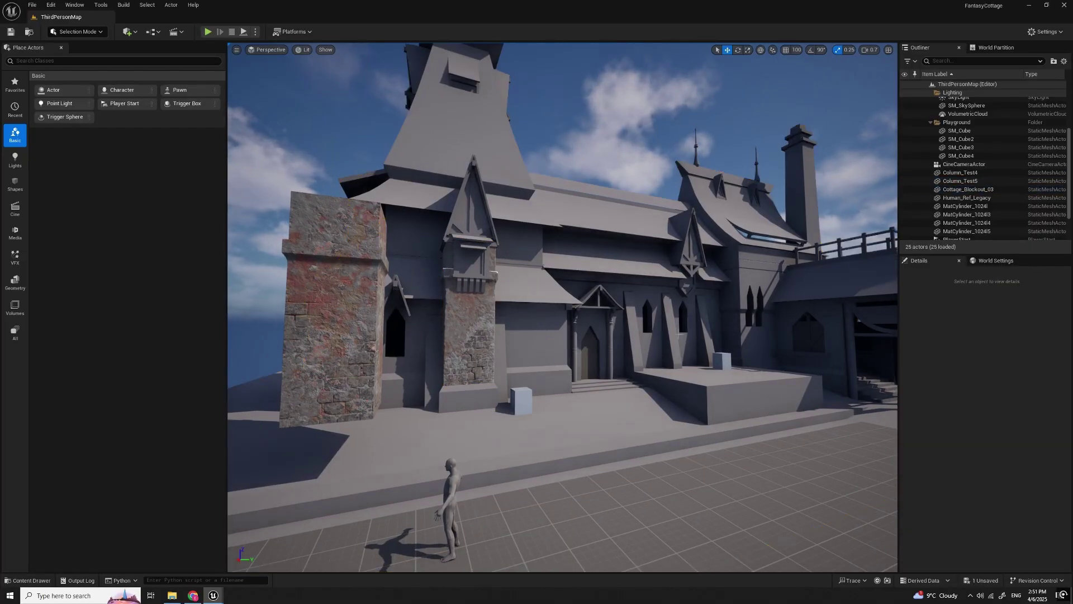
left_click(450, 351)
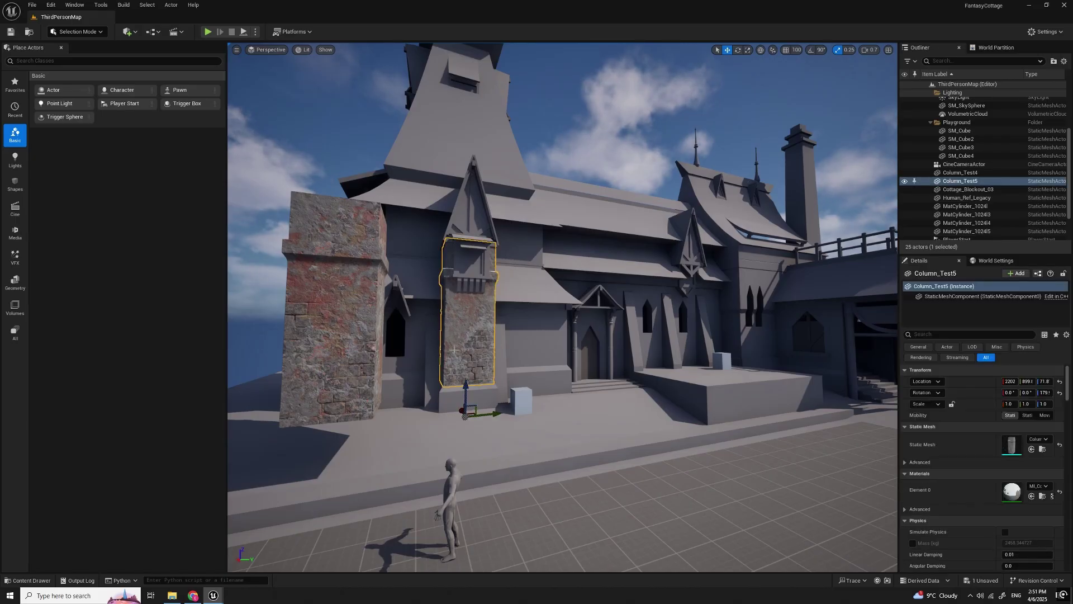
key("w")
right_click_drag(511, 358, 533, 359)
key("w")
key("s")
Step: Capture the viewport as a screenshot, tick Column_Test5 in red and hatch the cottage walls and entrance beside it
key("Print")
mouse_move(258, 74)
left_mouse_down()
mouse_move(754, 464)
mouse_move(887, 528)
left_mouse_up()
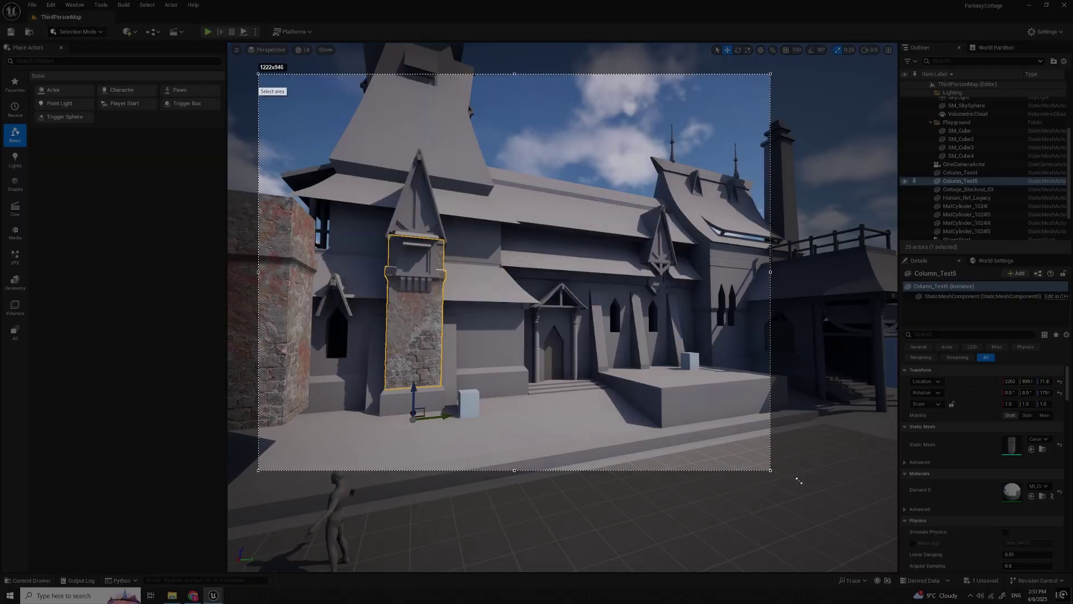
mouse_move(403, 326)
left_mouse_down()
mouse_move(424, 313)
mouse_move(450, 334)
left_mouse_up()
mouse_move(474, 321)
left_mouse_down()
mouse_move(449, 354)
mouse_move(455, 363)
mouse_move(515, 373)
left_mouse_up()
left_click(490, 333)
left_click_drag(515, 386, 521, 375)
left_click_drag(515, 333, 558, 288)
left_click_drag(526, 344, 579, 288)
left_click_drag(567, 324, 593, 298)
left_click_drag(598, 315, 612, 304)
left_click_drag(579, 353, 619, 304)
left_click_drag(600, 354, 637, 317)
left_click_drag(609, 374, 681, 305)
left_click_drag(653, 366, 728, 293)
mouse_move(717, 335)
left_mouse_down()
mouse_move(731, 305)
mouse_move(732, 328)
left_mouse_up()
left_click_drag(723, 364, 766, 304)
mouse_move(736, 353)
left_mouse_down()
mouse_move(761, 316)
mouse_move(755, 340)
left_mouse_up()
left_click_drag(756, 358, 813, 325)
left_click_drag(802, 326, 800, 308)
left_click_drag(777, 312, 780, 303)
left_click_drag(701, 256, 706, 253)
left_click_drag(695, 246, 691, 230)
left_click_drag(666, 192, 665, 186)
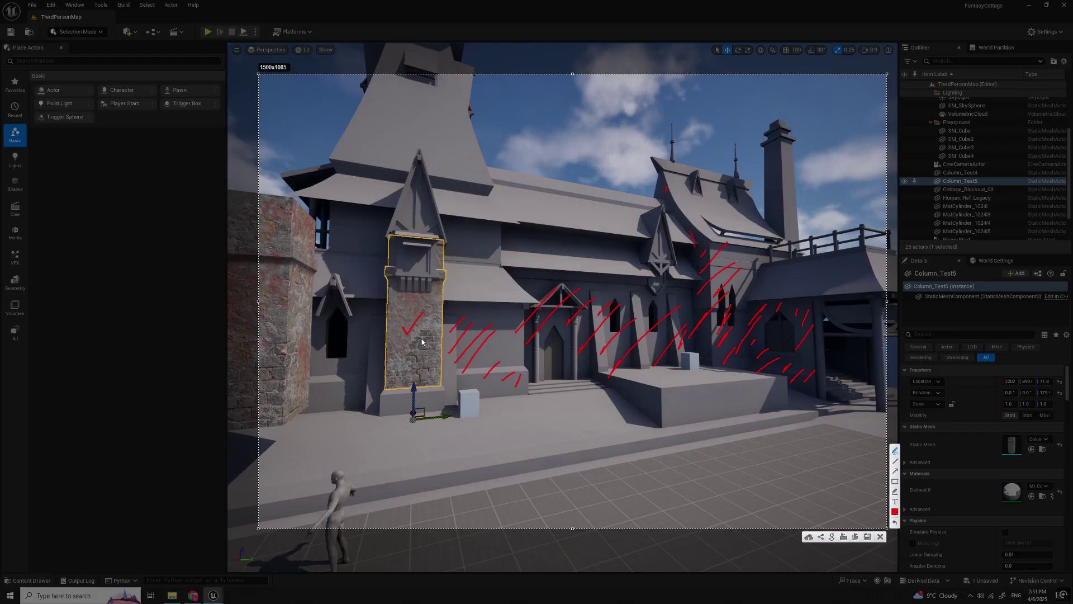
Step: Hatch the wall and base areas around the column in red on the capture, and discard the annotated screenshot
left_click_drag(311, 335, 341, 308)
left_click_drag(325, 358, 348, 333)
left_click_drag(323, 377, 384, 327)
left_click_drag(344, 402, 378, 365)
mouse_move(356, 411)
left_mouse_down()
mouse_move(382, 387)
mouse_move(409, 393)
left_mouse_up()
left_click_drag(419, 403, 471, 375)
mouse_move(480, 386)
left_mouse_down()
mouse_move(520, 376)
mouse_move(526, 326)
left_mouse_up()
left_click_drag(498, 323, 506, 314)
left_click(880, 537)
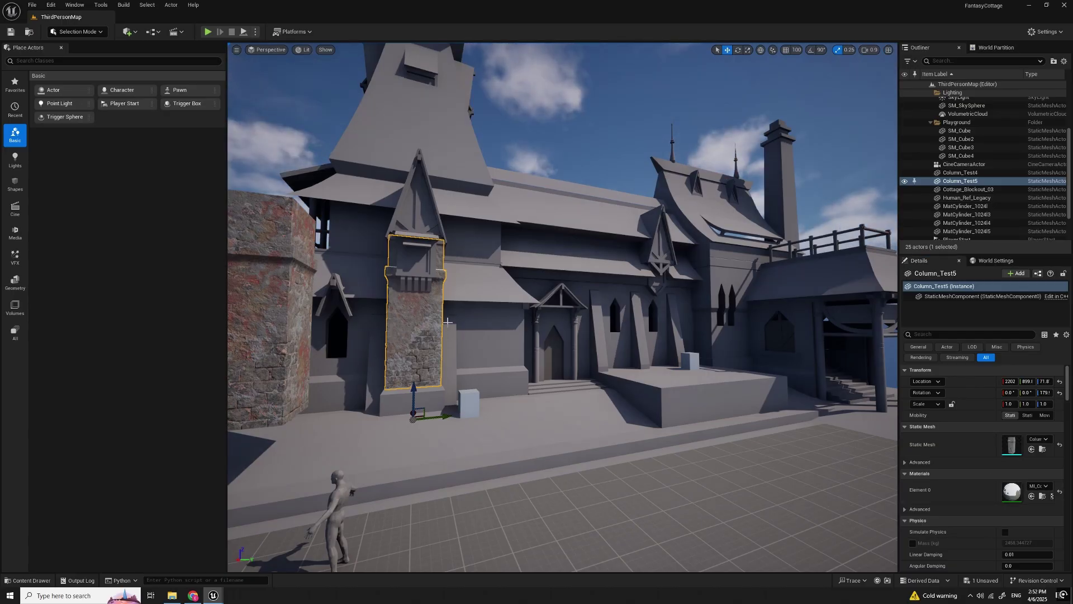
Step: Bring the MI_Column_Test_CRV_03 material instance over the level and resize its window so Column_Test5 stays in view
left_click_drag(1072, 38, 607, 124)
left_click(471, 127)
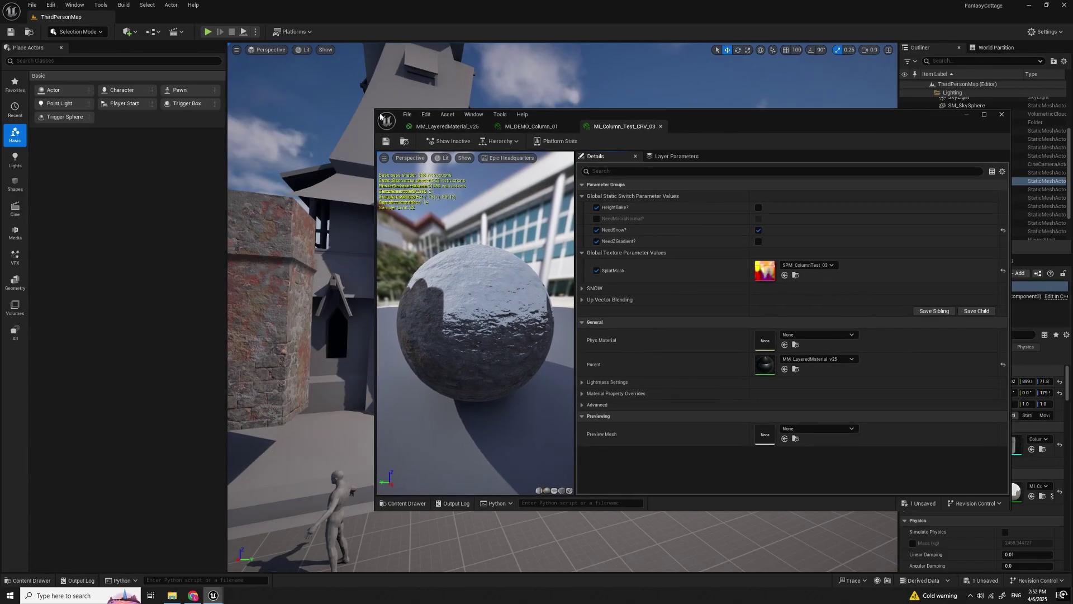
left_click_drag(373, 110, 505, 54)
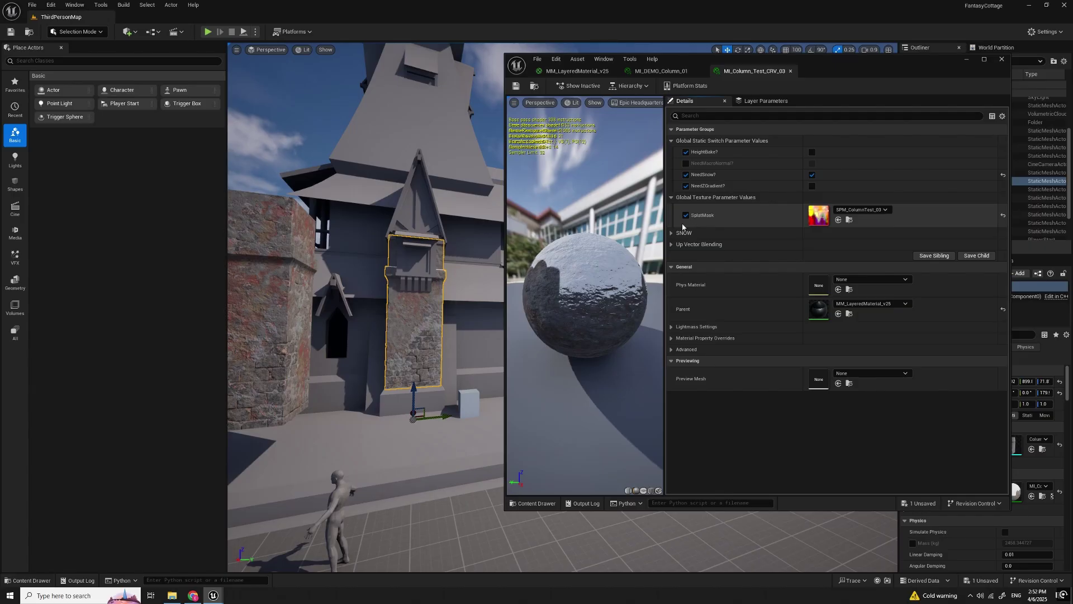
right_click_drag(281, 357, 323, 358)
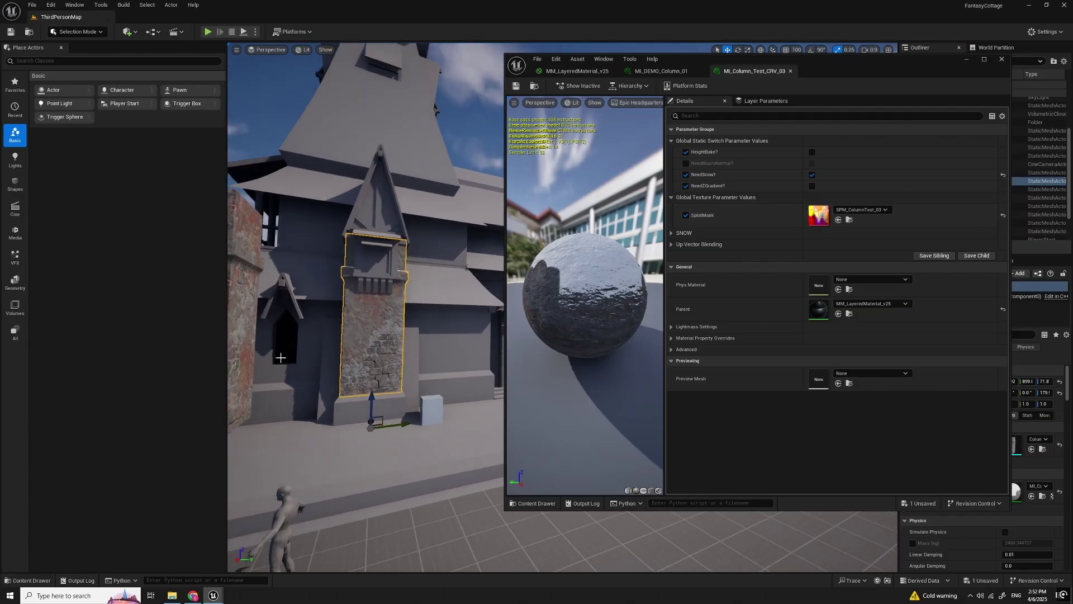
left_click_drag(506, 224, 578, 223)
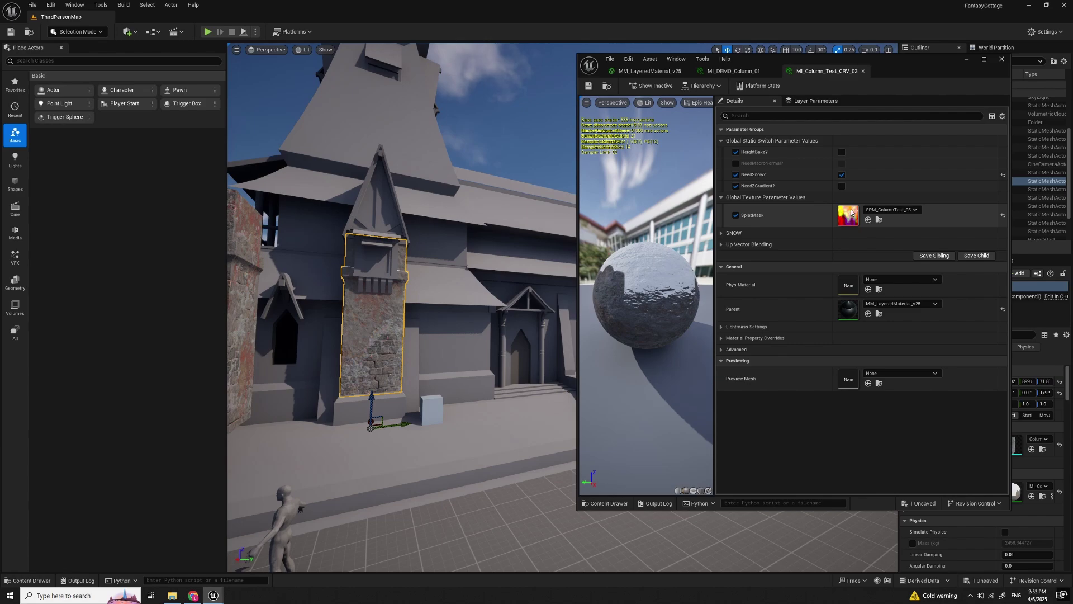
Step: Review the material instance's layer stack and its SplatMask texture parameter, and clear its window from the level view
left_click(814, 102)
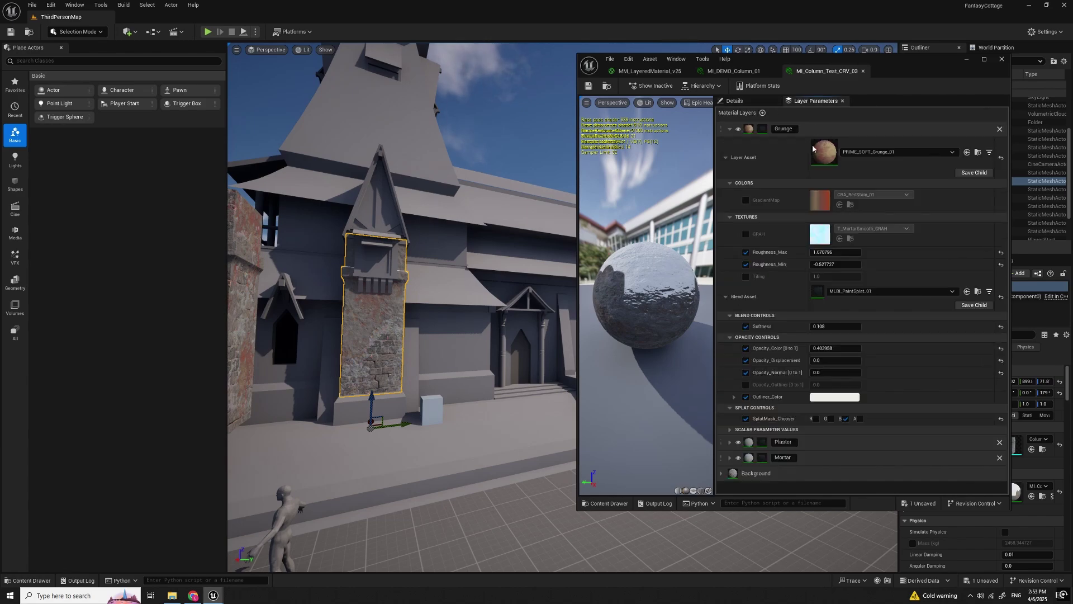
left_click(729, 130)
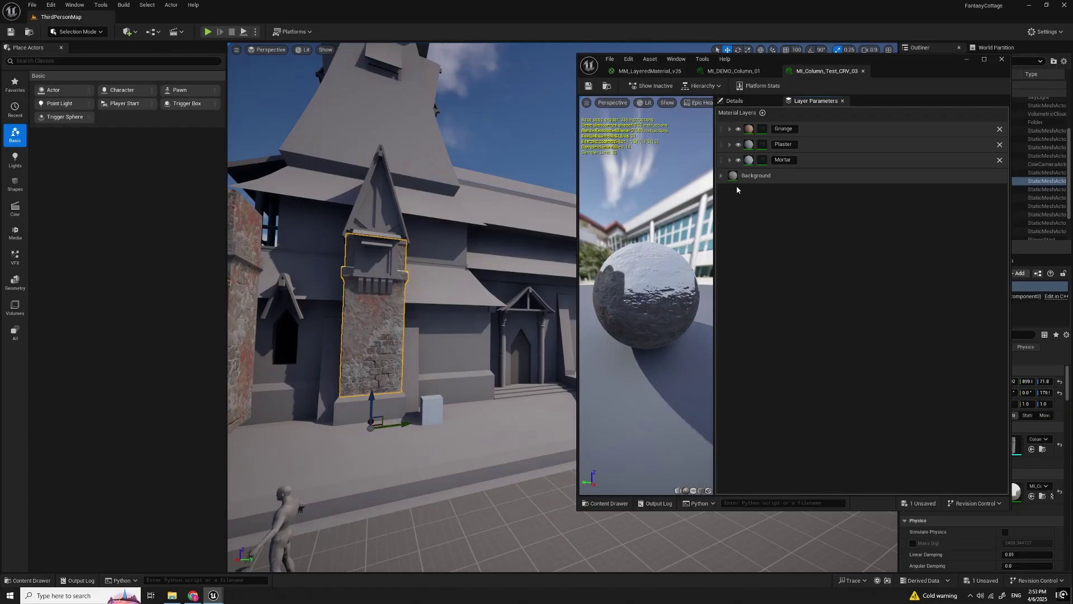
left_click(739, 102)
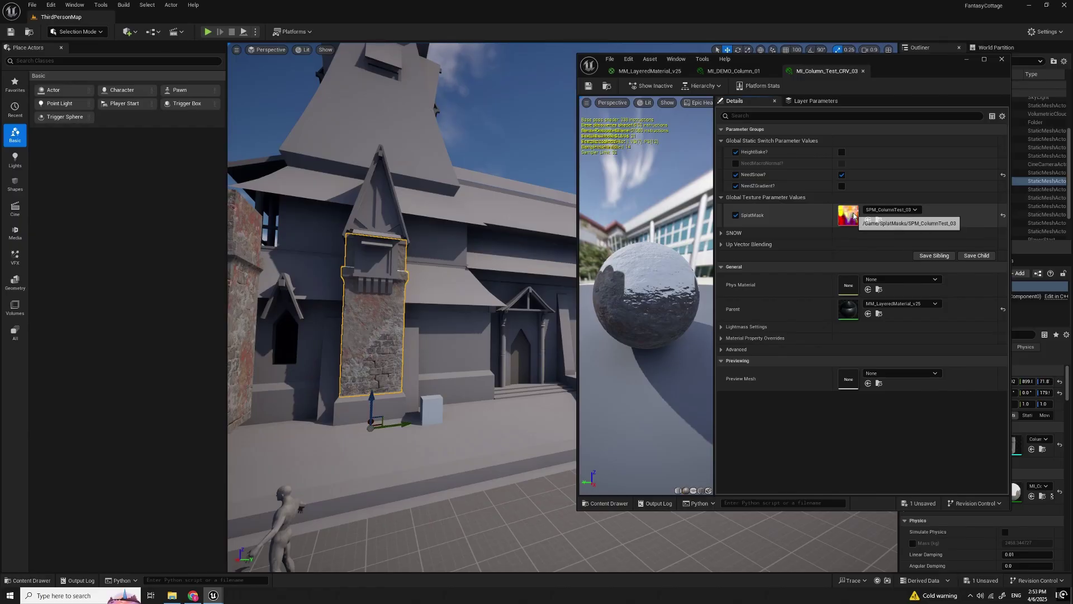
left_click_drag(903, 66, 1072, 8)
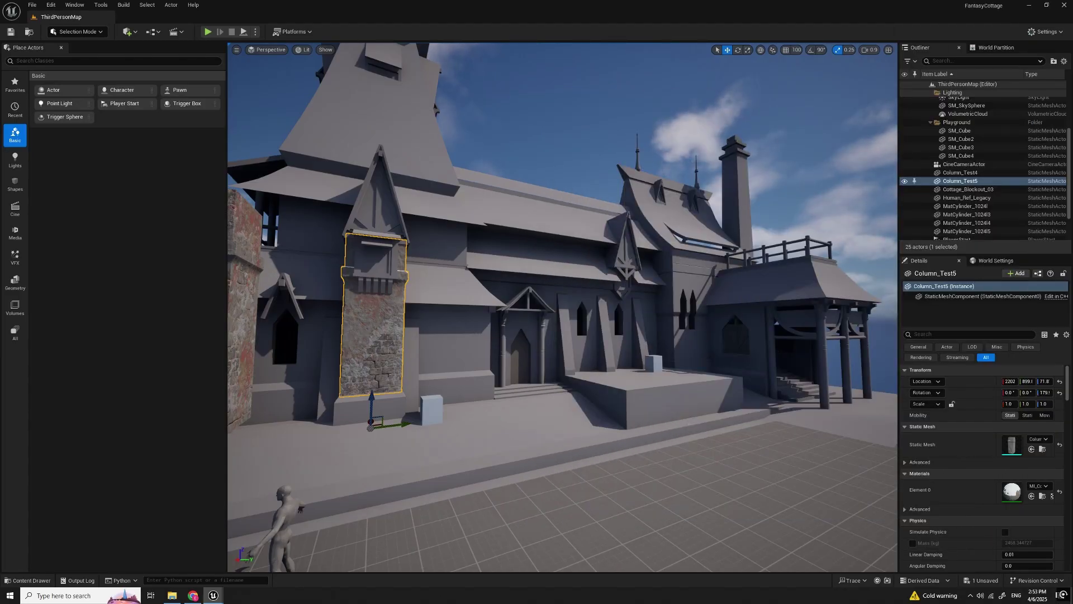
Step: Survey the whole cottage, selecting the Cottage_Blockout_03 mesh to show its extent and clearing the selection
key("s")
right_click_drag(595, 390, 573, 390)
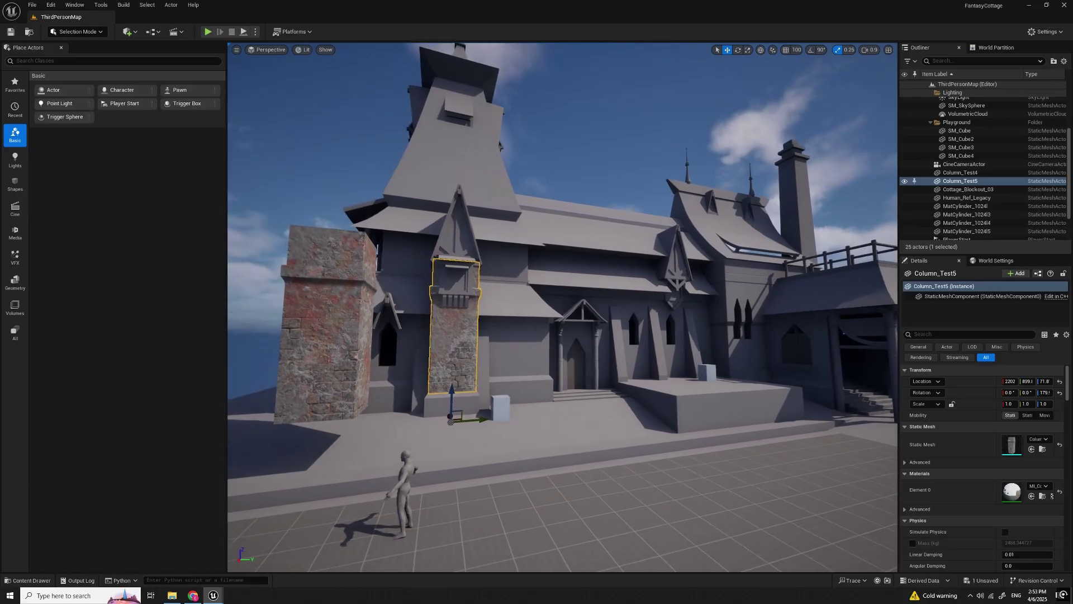
key("w")
right_click_drag(820, 337, 844, 333)
left_click(589, 332)
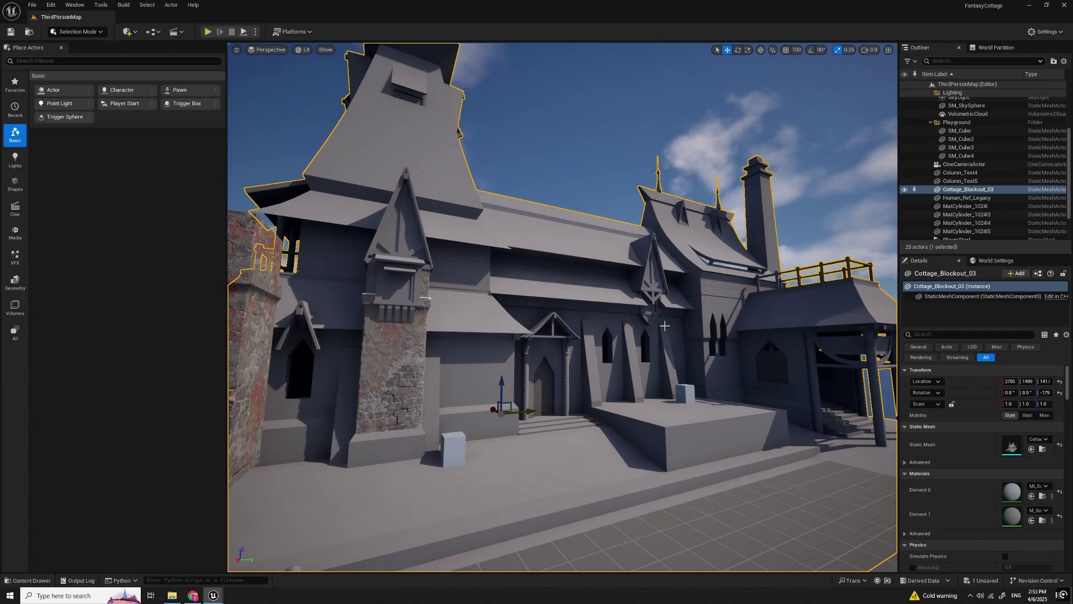
key("w")
right_click_drag(635, 327, 606, 339)
key("s")
key("Escape")
key("w")
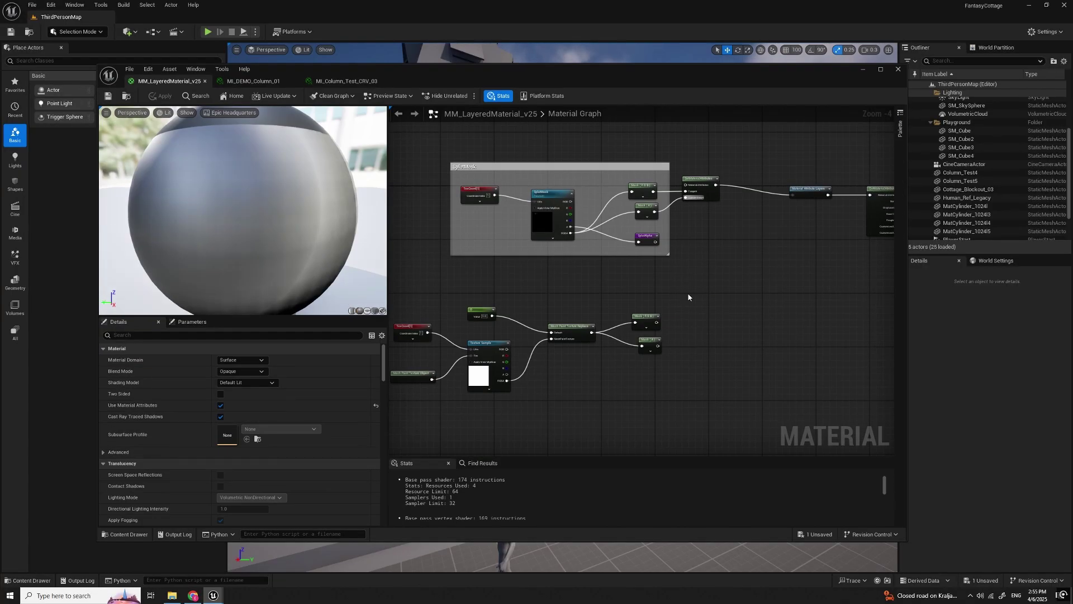
Step: Maximize the MM_LayeredMaterial_v25 graph and inspect the SplatMask parameter node and its connections to the material attributes
left_click(881, 70)
right_click_drag(550, 123, 618, 253)
scroll(583, 237, "up", 4)
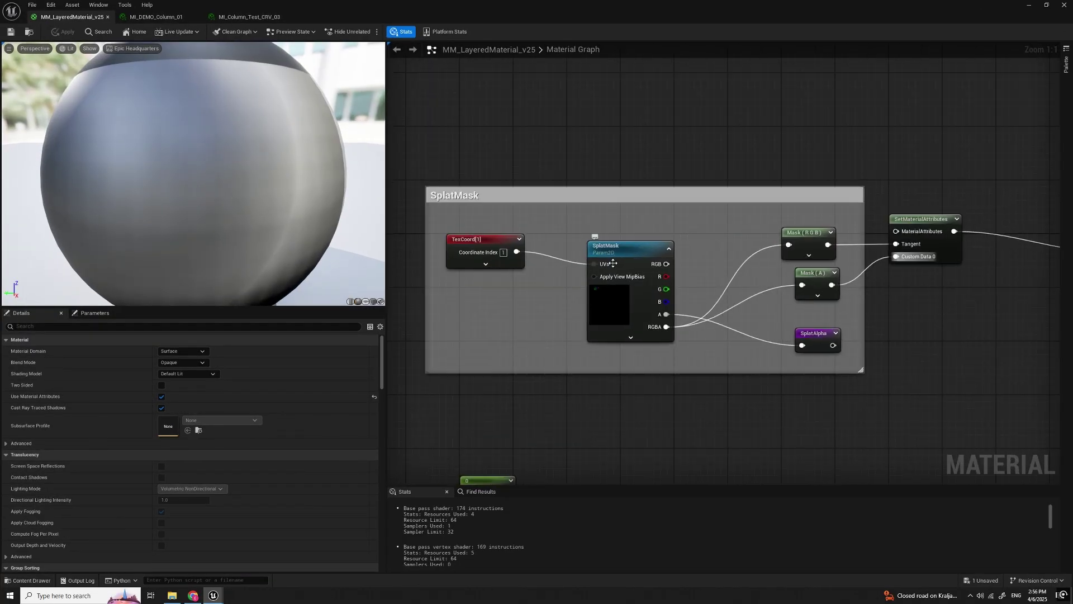
left_click(616, 257)
right_click_drag(663, 435, 660, 398)
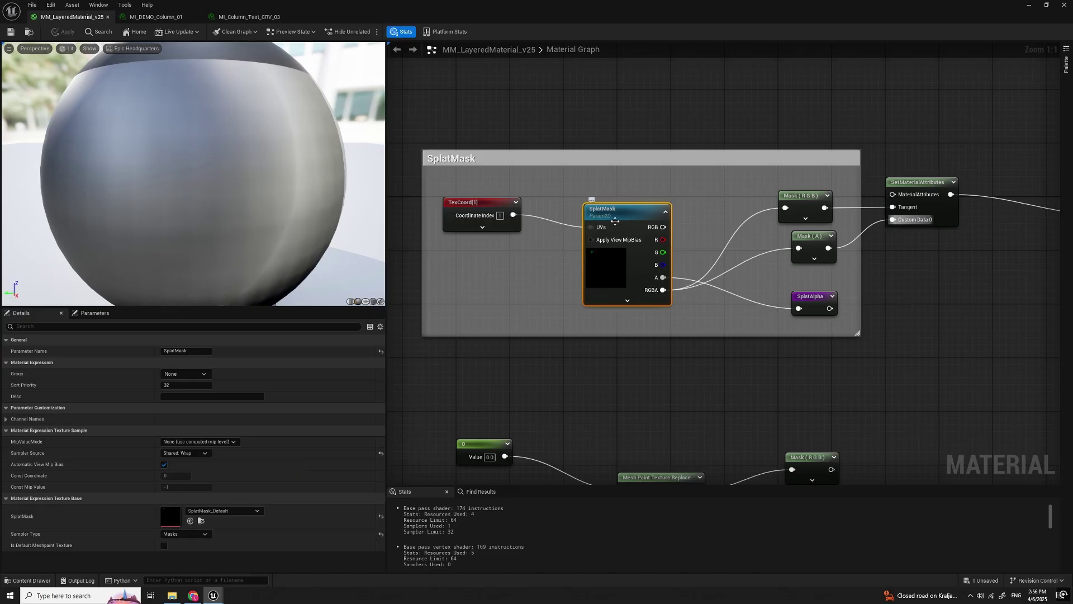
right_click_drag(619, 213, 600, 217)
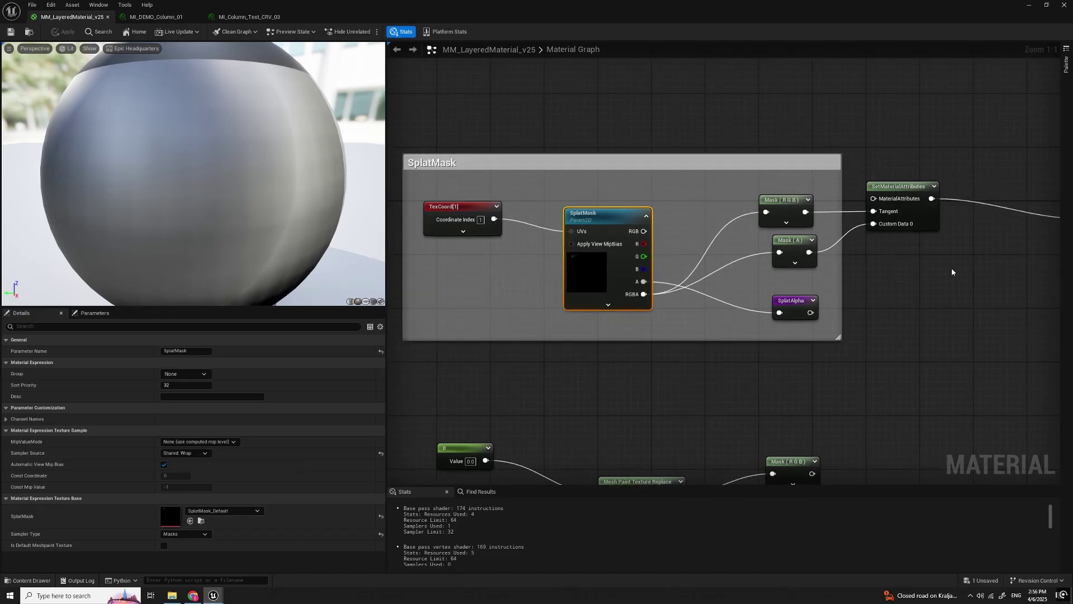
right_click_drag(910, 279, 751, 284)
scroll(751, 283, "down", 2)
right_click_drag(753, 240, 801, 223)
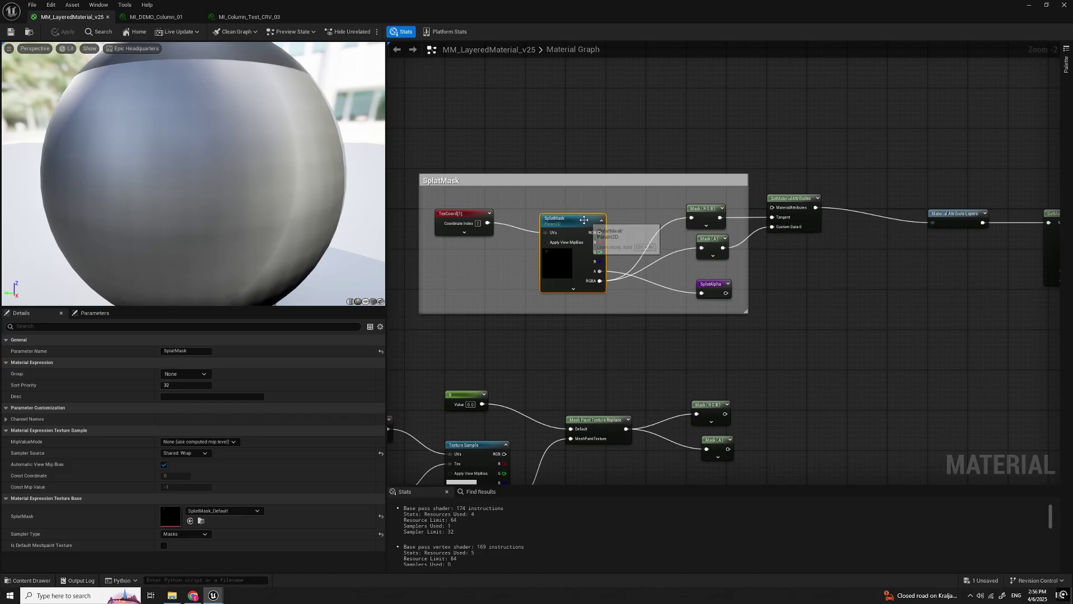
Step: Select the mesh paint texture nodes below the SplatMask group and shift them slightly to the right
left_click(522, 217)
right_click_drag(633, 352, 749, 236)
left_click_drag(446, 236, 850, 448)
left_click_drag(826, 288, 886, 282)
left_click(884, 253)
scroll(883, 254, "up", 1)
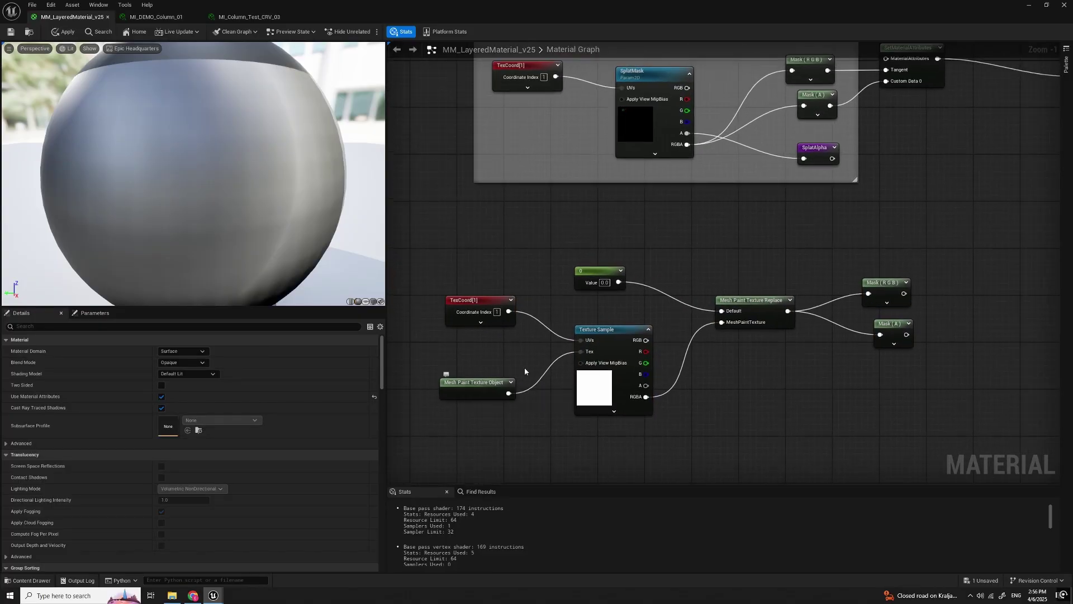
Step: Enclose the mesh paint texture nodes in a comment box titled "Virtual SplatMap"
left_click(474, 384)
left_click(547, 418)
scroll(547, 418, "down", 1)
right_click_drag(547, 418, 532, 359)
left_click_drag(427, 186, 934, 412)
type("cVirtua")
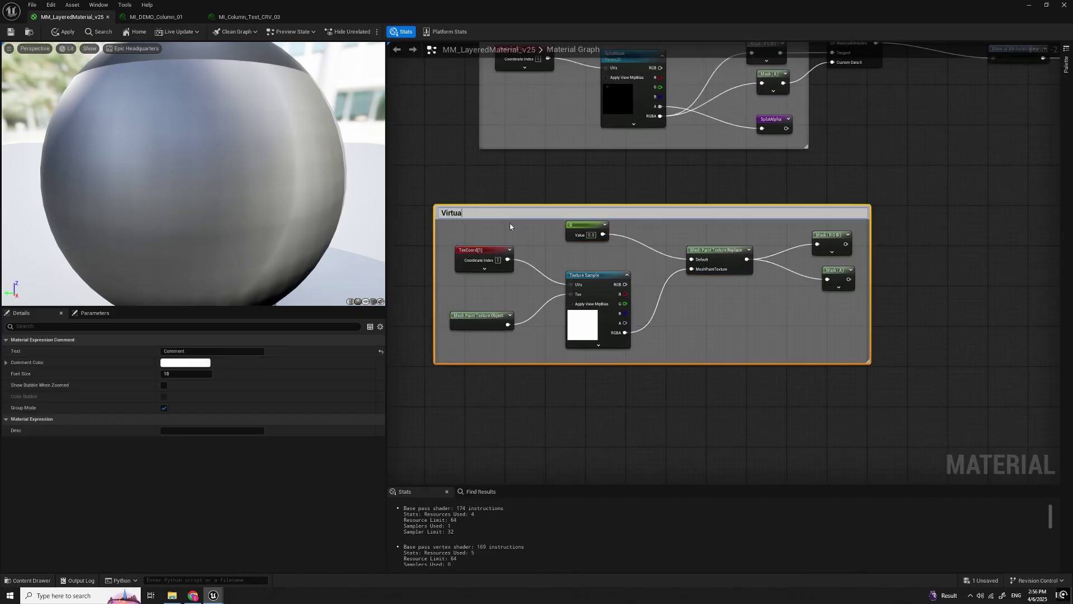
type("l SplatMap")
left_click(551, 175)
Step: Examine the Virtual SplatMap group's nodes, including its TexCoord[1] and Mesh Paint Texture Replace nodes
scroll(838, 188, "down", 1)
right_click_drag(856, 177, 804, 228)
scroll(471, 382, "up", 1)
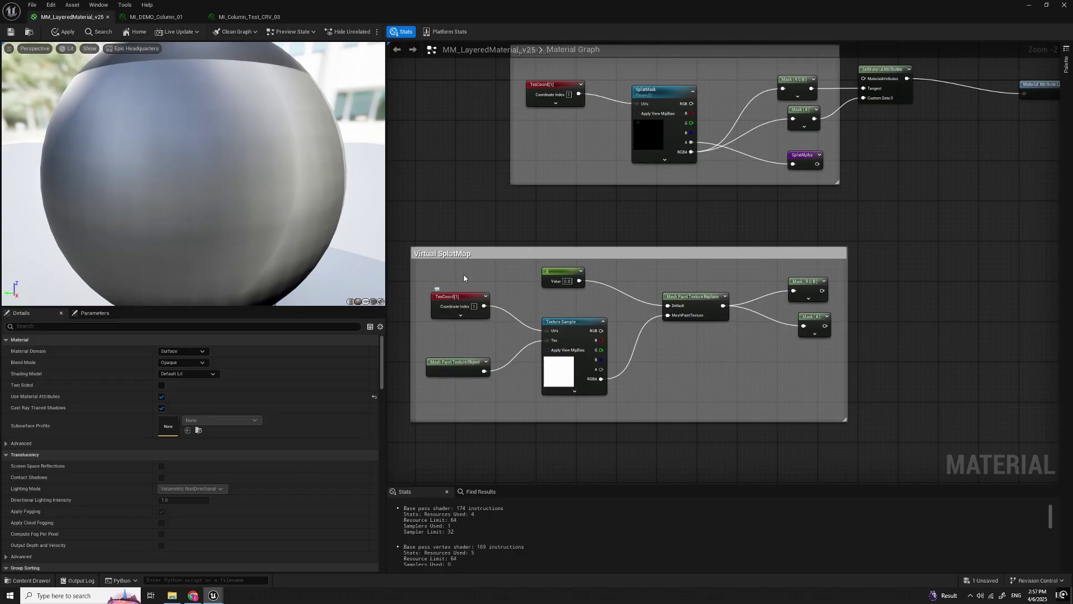
left_click(450, 296)
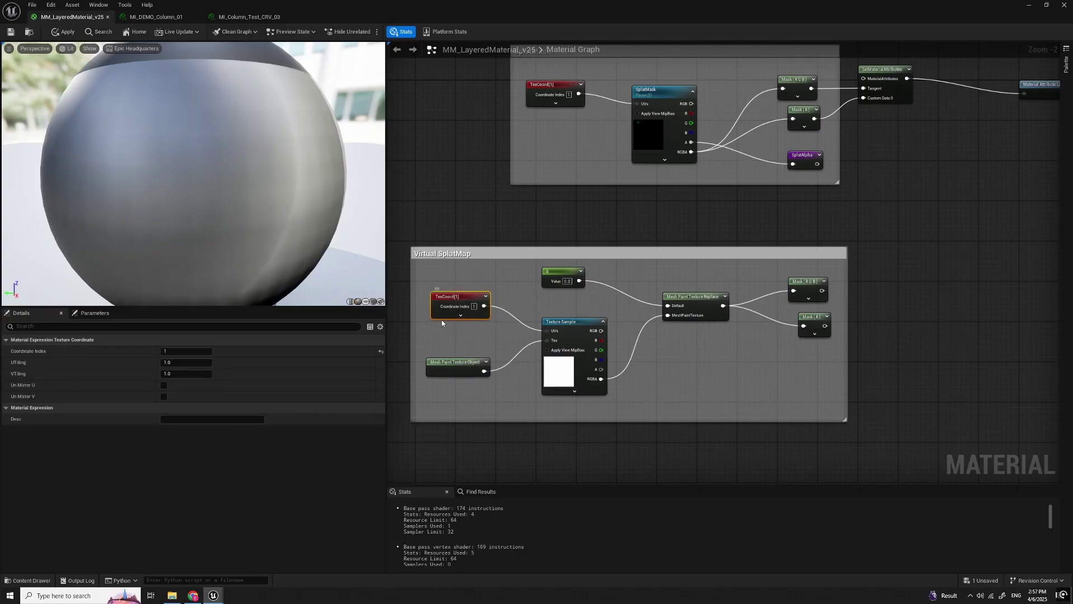
left_click(489, 249)
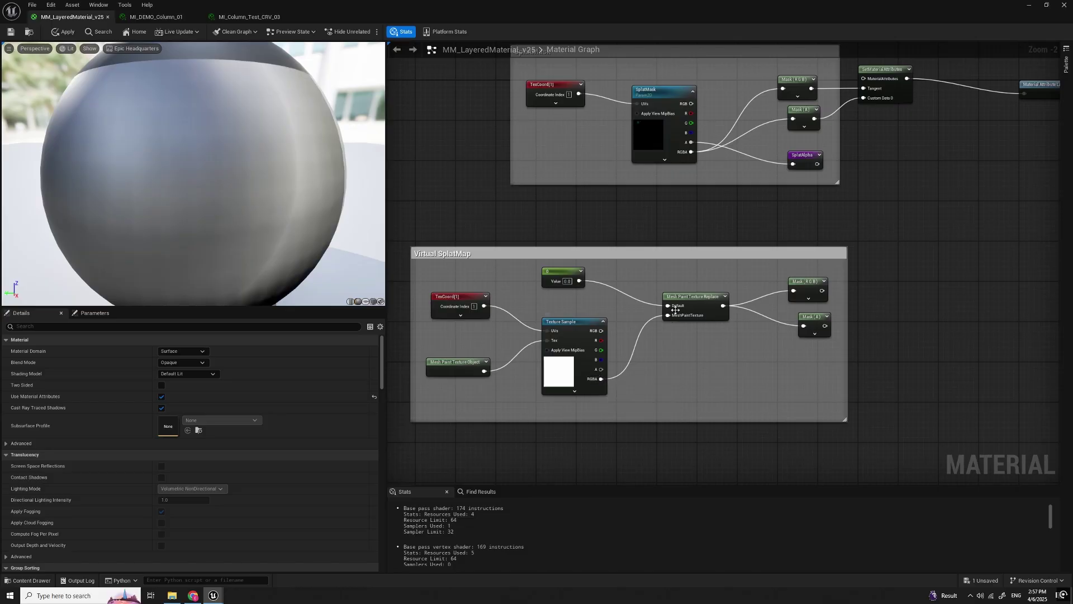
scroll(680, 335, "up", 1)
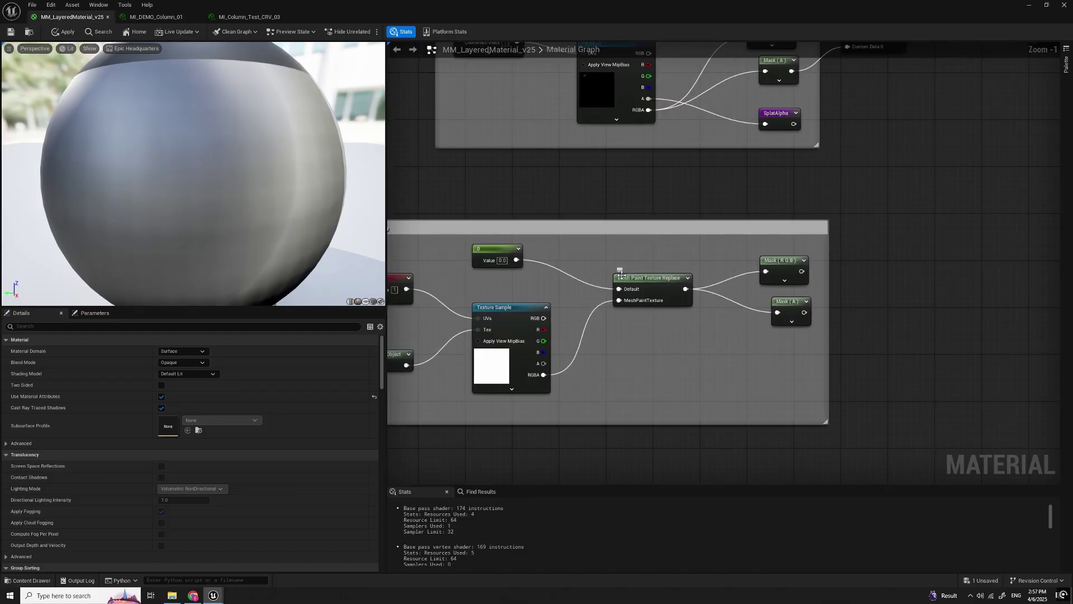
right_click_drag(666, 365, 717, 365)
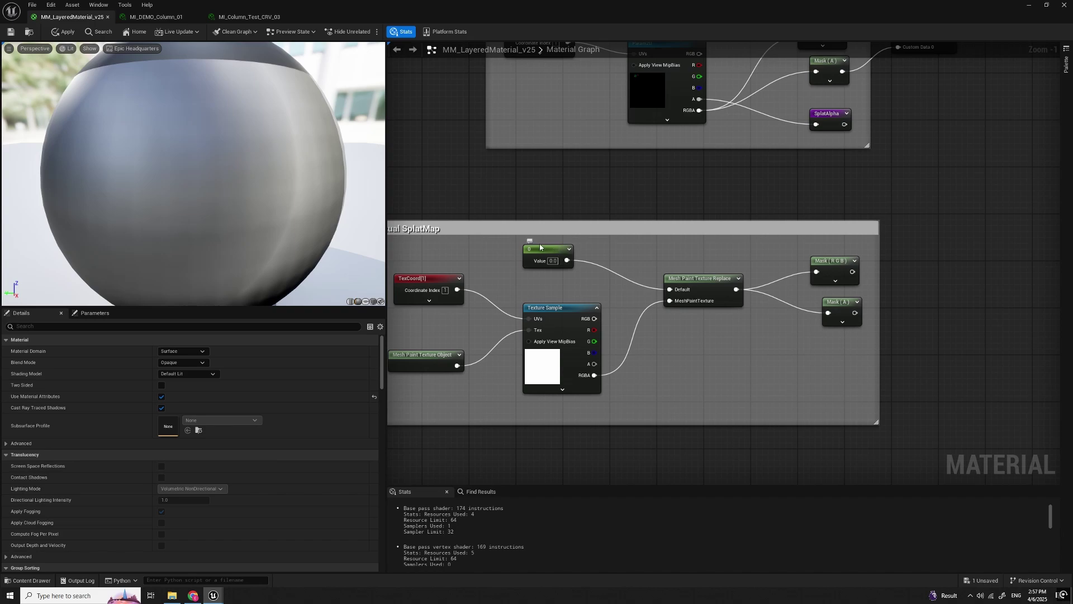
Step: Compare the SplatMask parameter with the Virtual SplatMap group and nudge that group's 0 constant node slightly to the right
right_click_drag(626, 111, 570, 214)
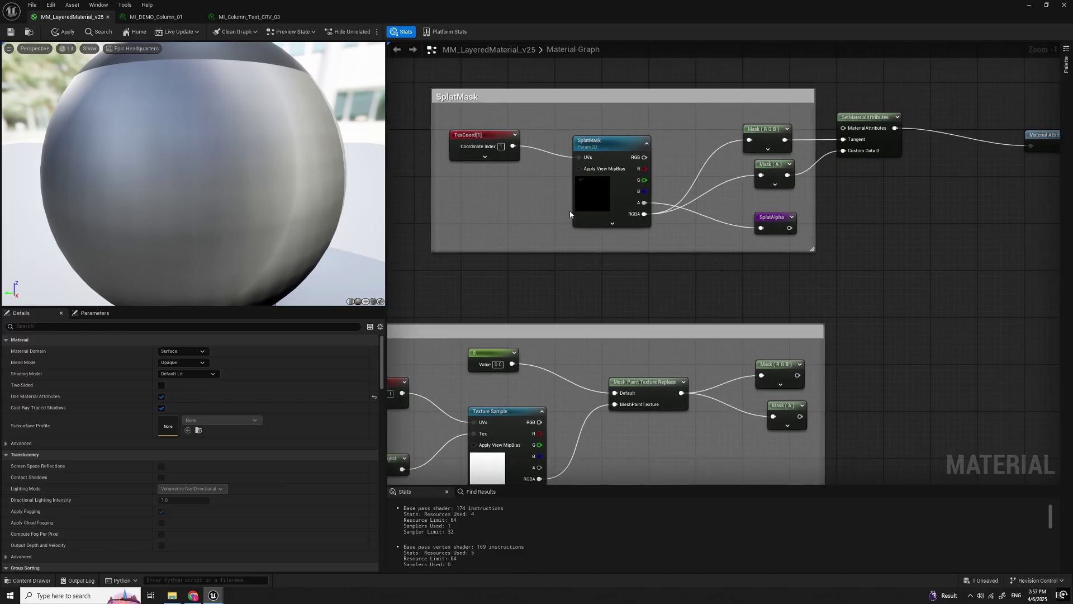
left_click(595, 195)
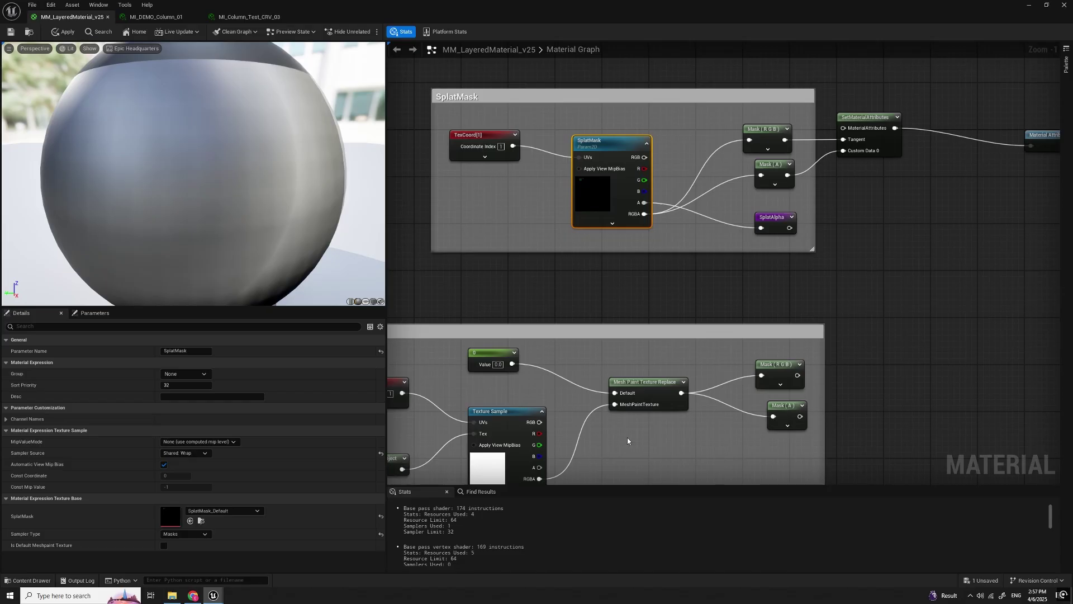
right_click_drag(482, 350, 523, 276)
left_click_drag(530, 281, 541, 282)
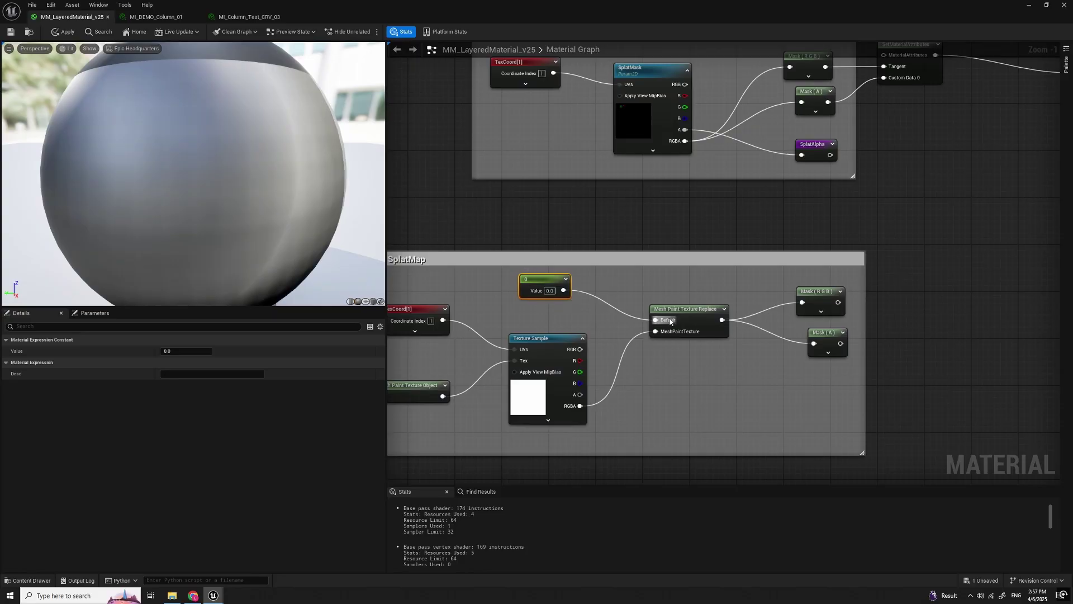
Step: Examine the Virtual SplatMap's RGB and A mask outputs in relation to the Tangent and Custom Data 0 inputs
scroll(667, 408, "down", 1)
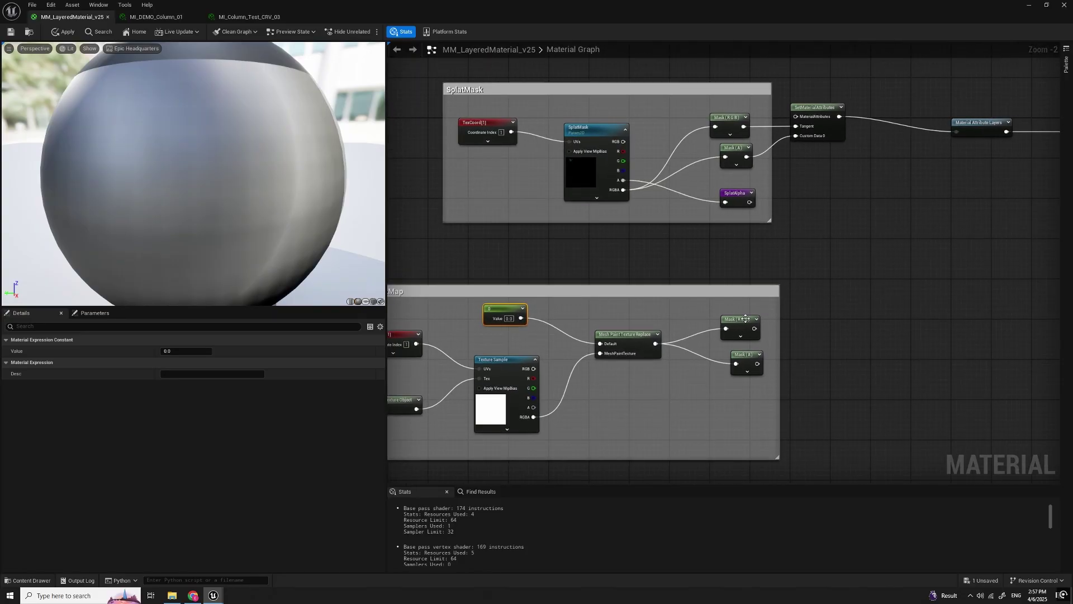
scroll(744, 329, "up", 1)
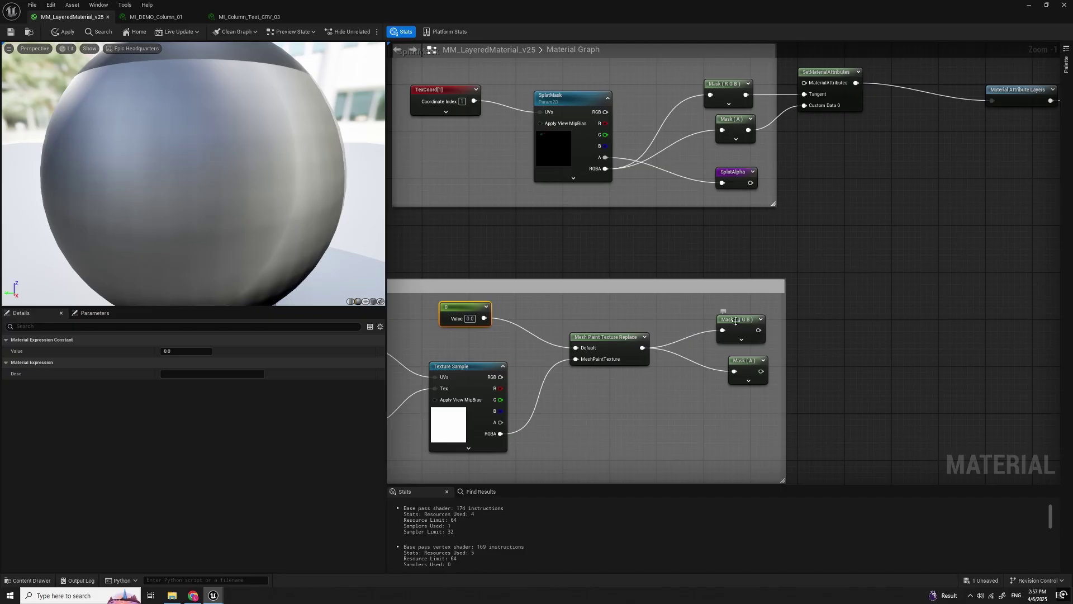
right_click_drag(752, 349, 693, 355)
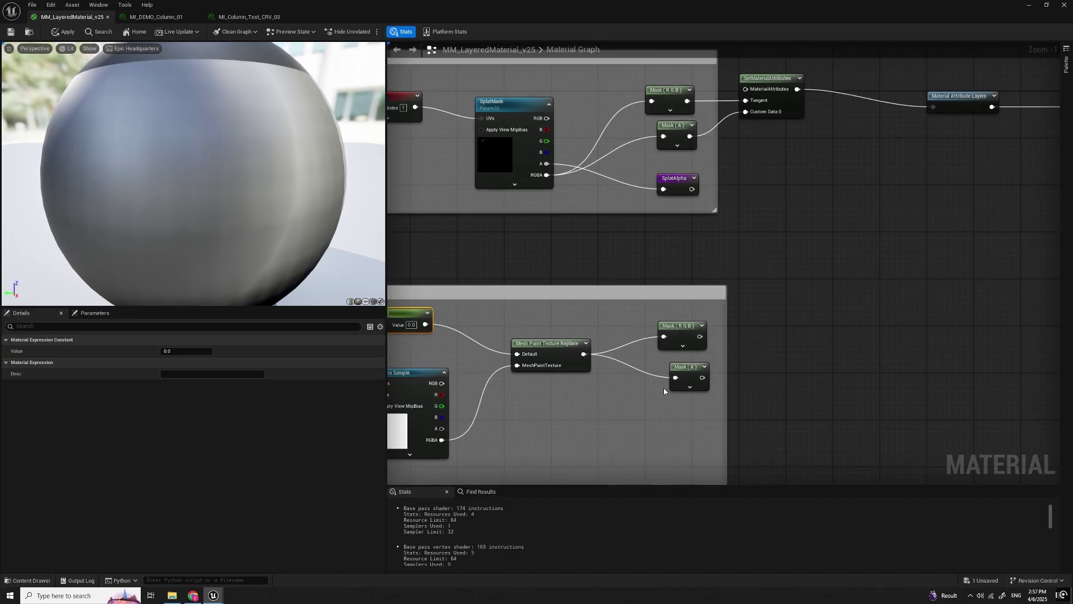
right_click_drag(779, 353, 756, 361)
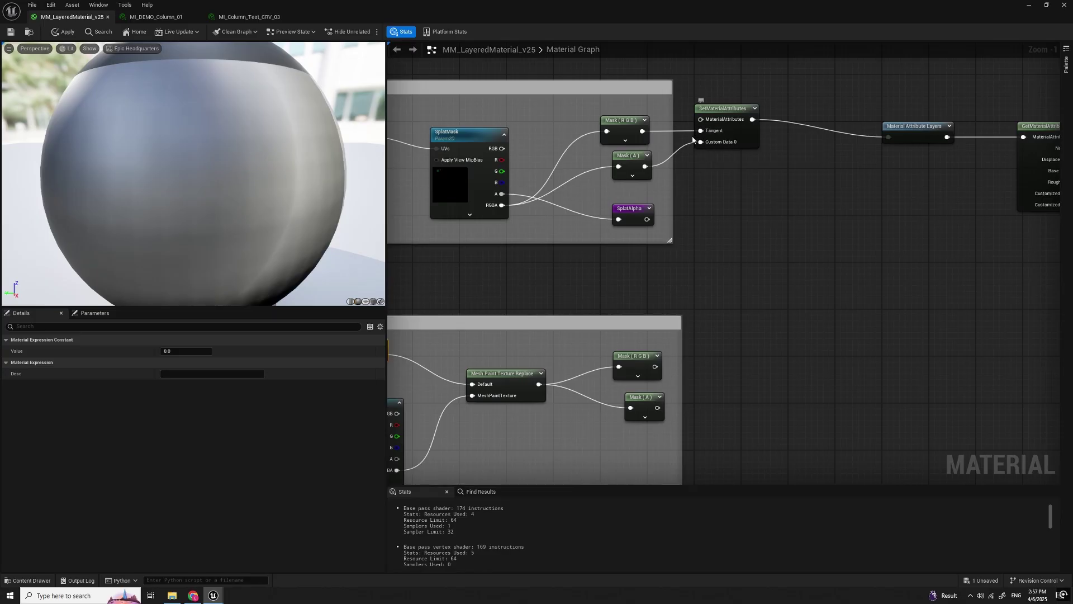
right_click_drag(799, 315, 786, 311)
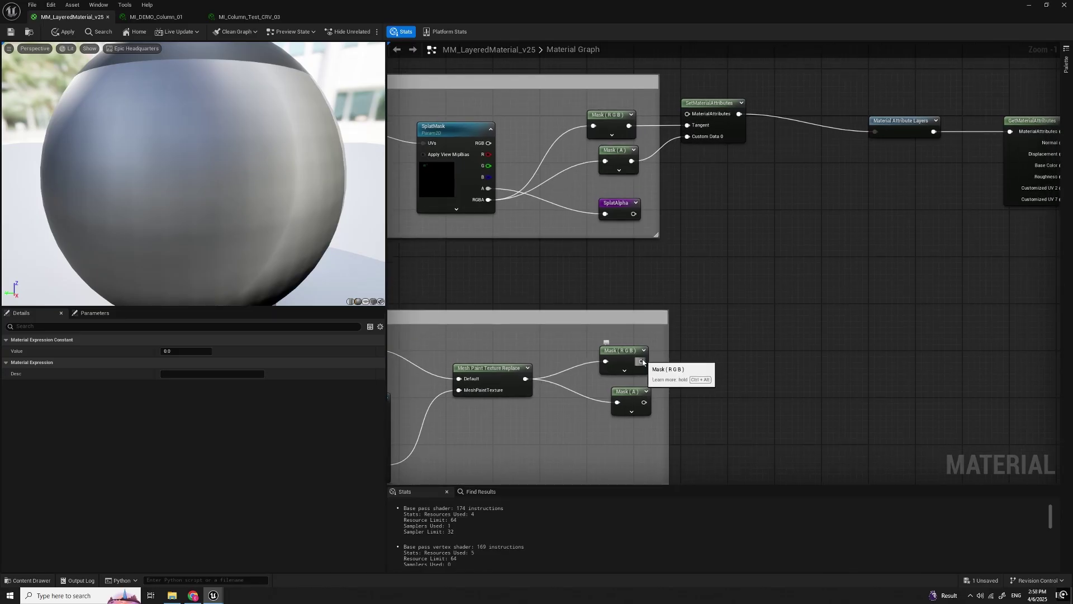
Step: Connect the Virtual SplatMap's RGB mask to Tangent and its A mask to Custom Data 0 on the SetMaterialAttributes node
left_click_drag(642, 361, 701, 133)
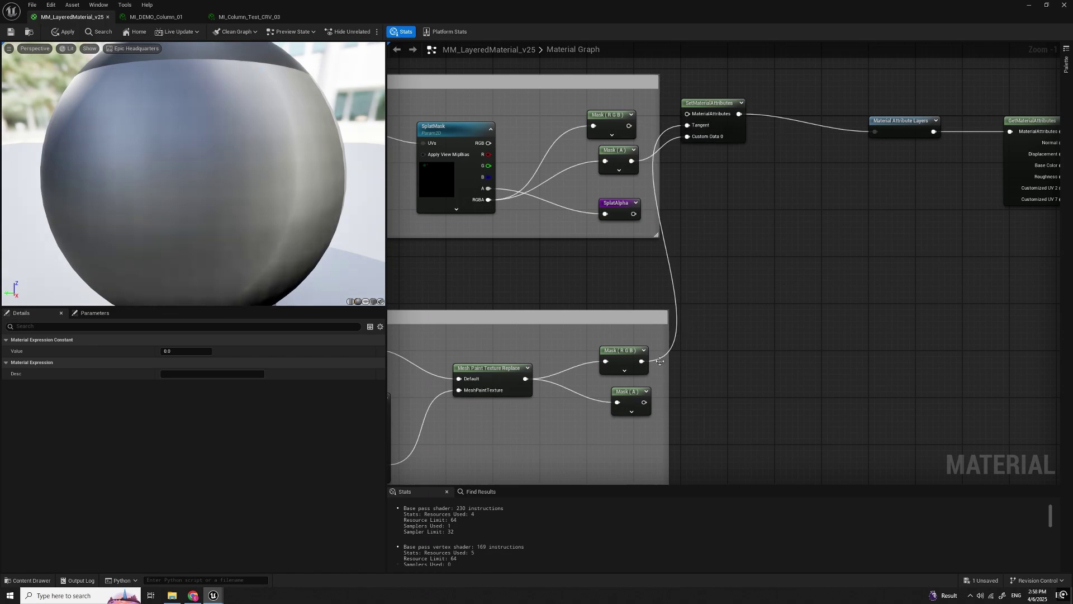
left_click_drag(644, 402, 688, 137)
scroll(720, 262, "down", 4)
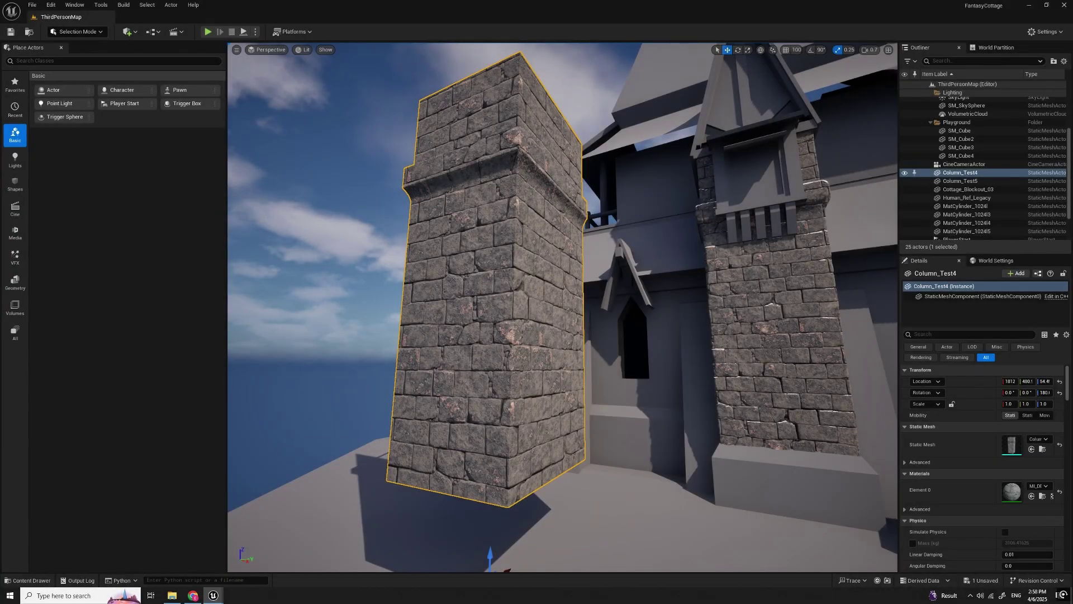
Step: Switch to Mesh Paint mode in the level and add a mesh paint texture to Column_Test4 for Texture Color painting
right_click_drag(562, 307, 500, 353)
key("shift+4")
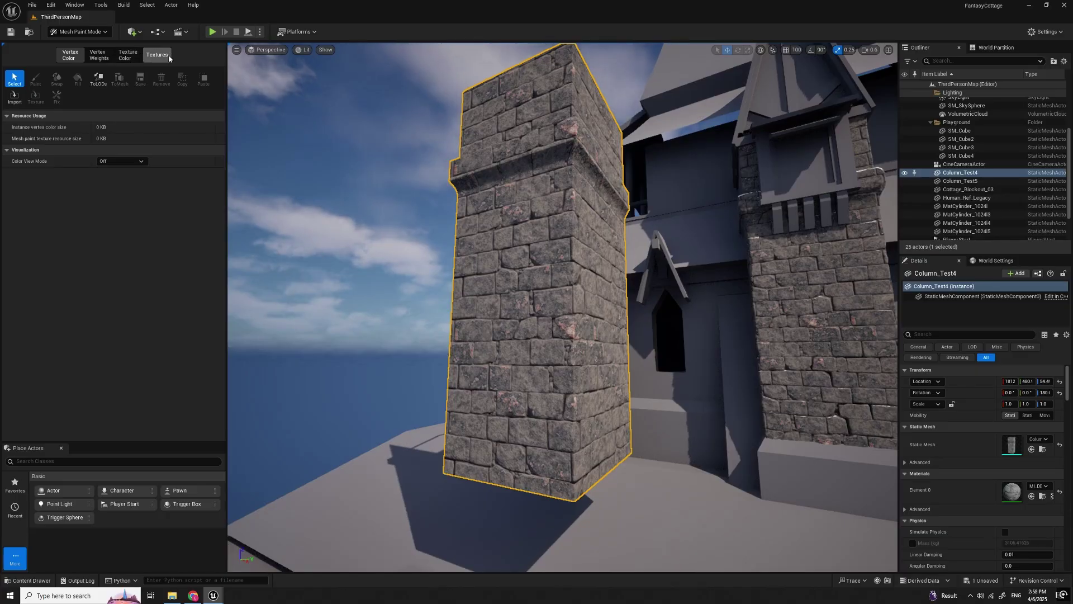
left_click(132, 56)
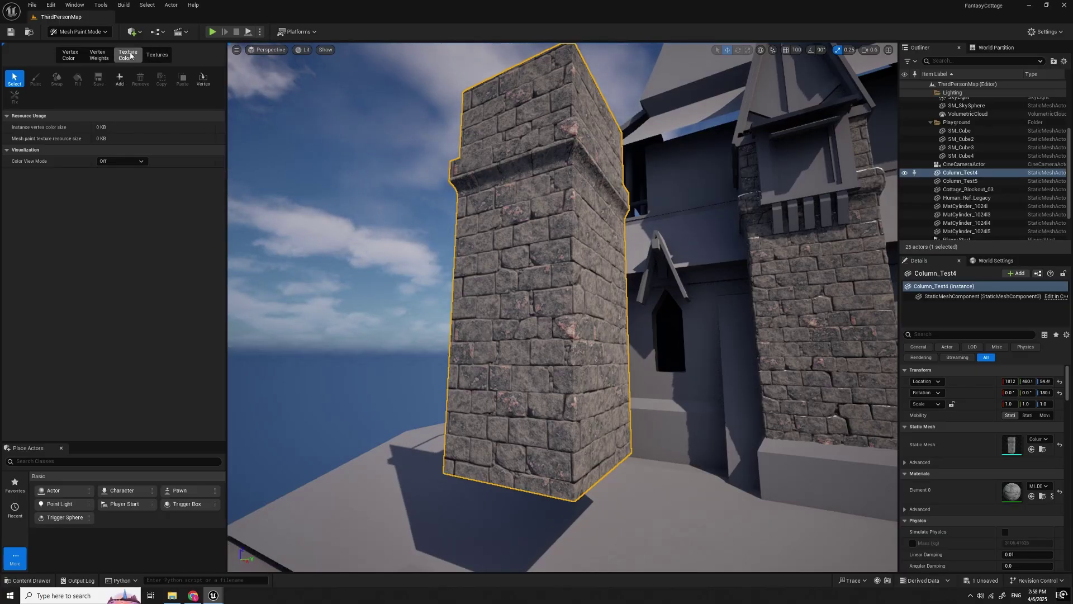
left_click(119, 81)
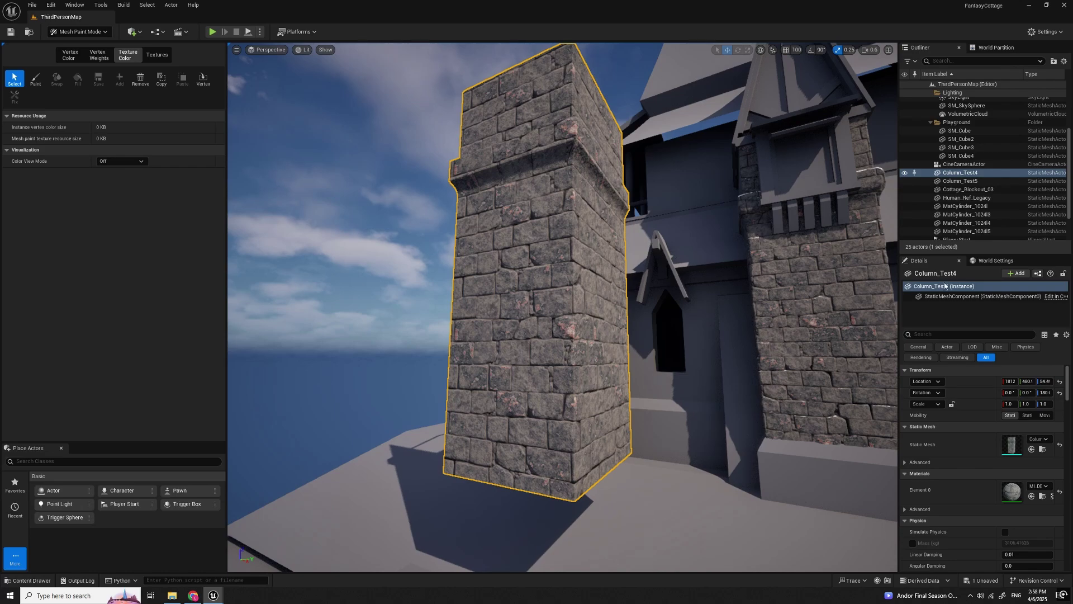
Step: Examine Column_Test4's mesh paint texture, coordinate index and resolution settings, widening the details area to read them
scroll(983, 436, "down", 15)
scroll(979, 449, "down", 8)
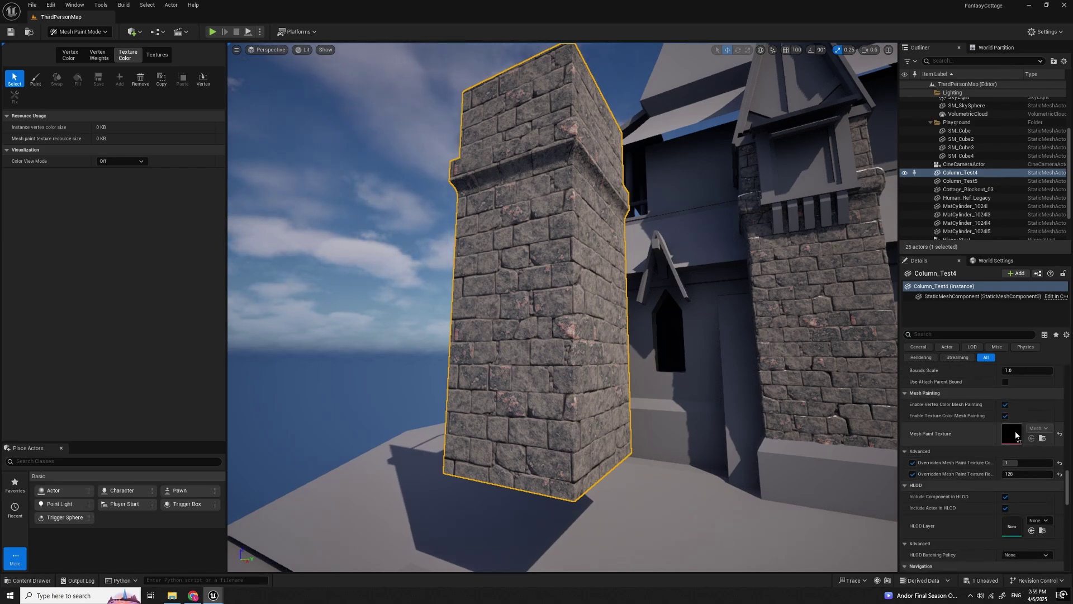
left_click_drag(899, 432, 884, 428)
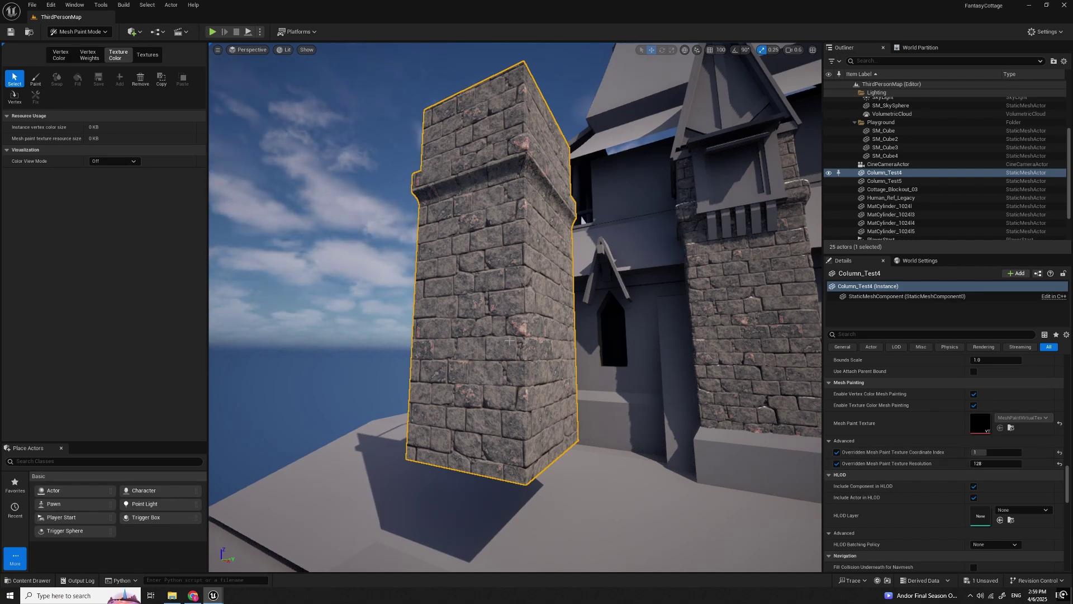
scroll(978, 432, "up", 8)
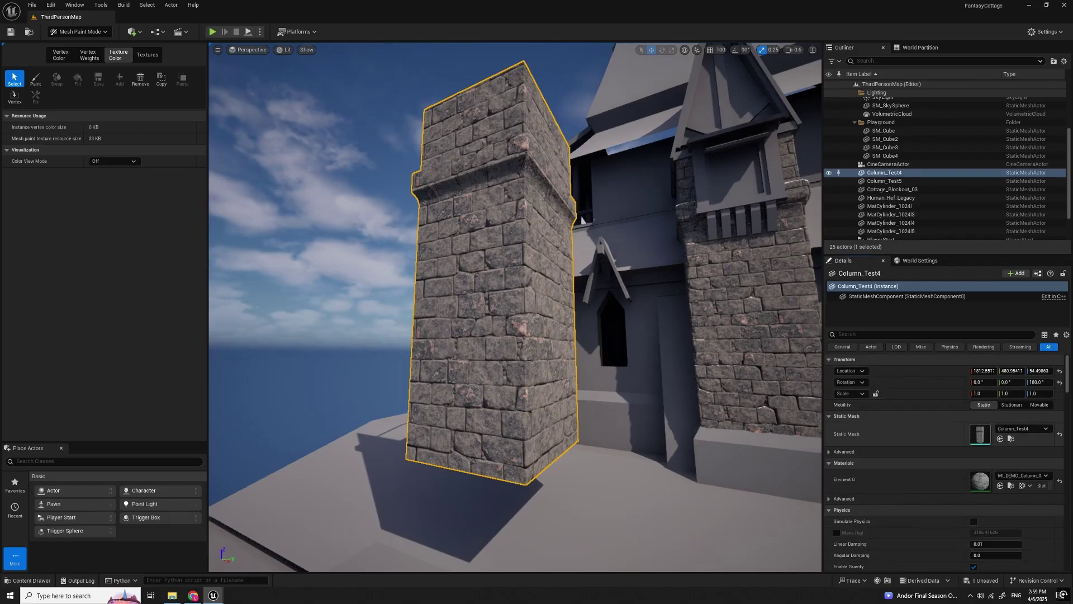
Step: Filter the Column_Test4 static mesh asset's properties by "mesh pa" to inspect its mesh paint settings, then close the asset
left_click_drag(1, 119, 687, 174)
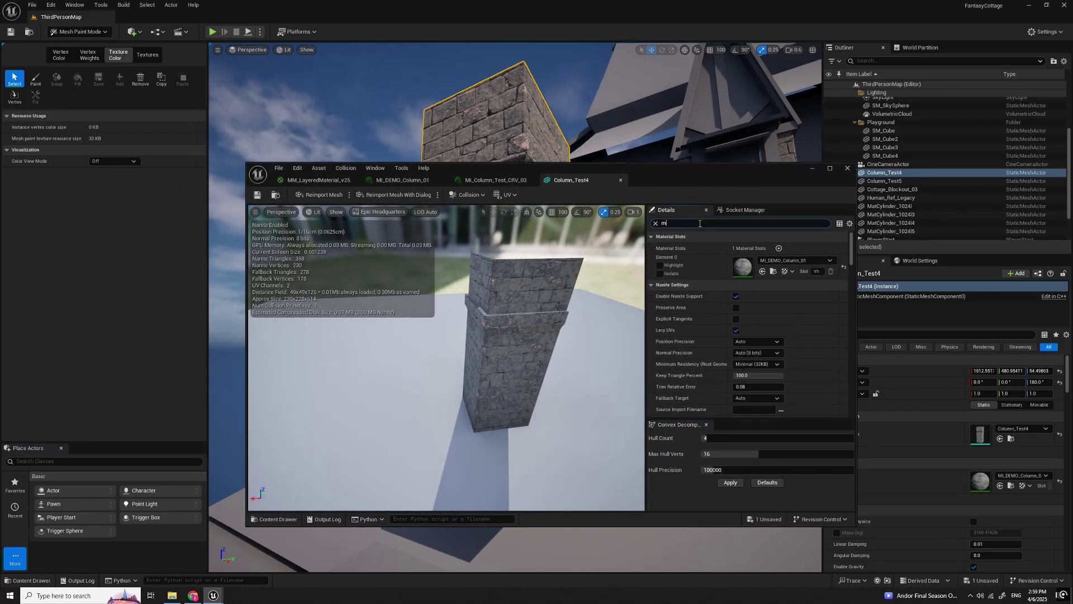
left_click(700, 223)
type("mesh pa")
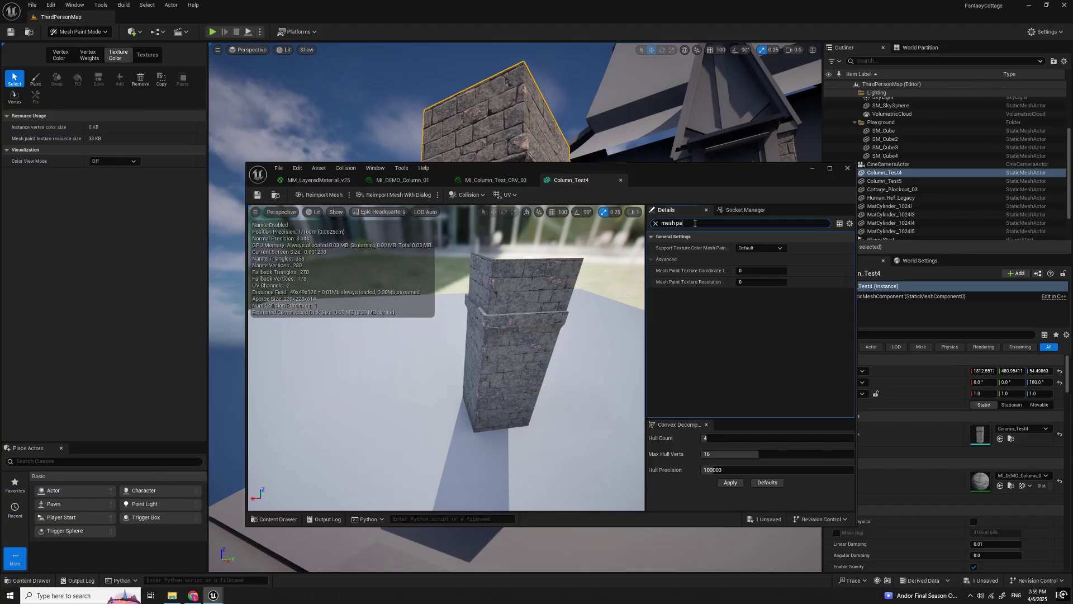
key("BackSpace")
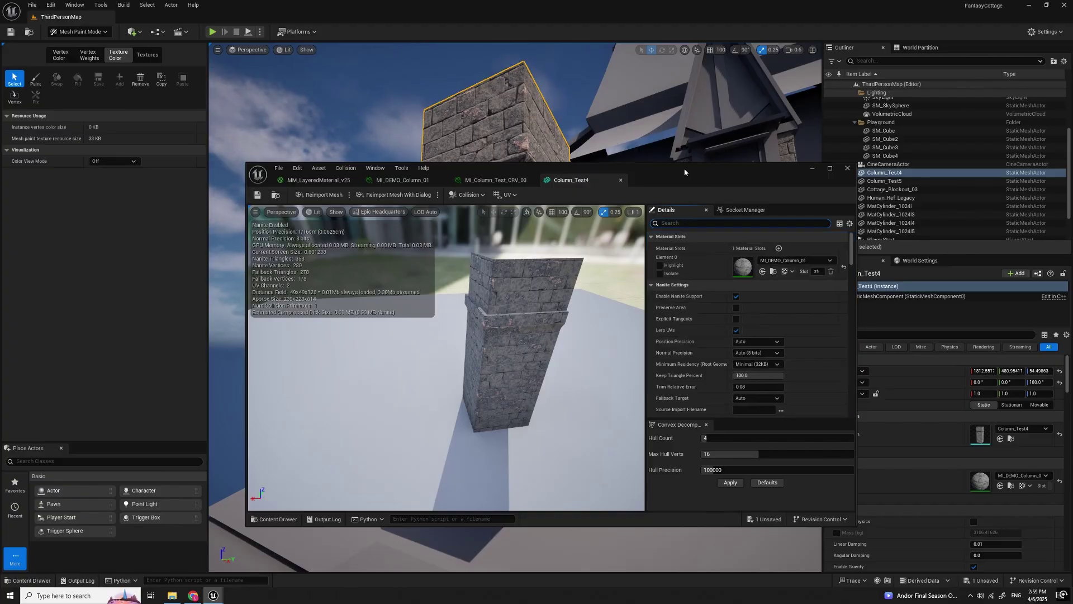
left_click(620, 181)
Step: Review the Mesh Paint Texture assigned to the Column_Test4 instance in the level
right_click_drag(635, 144, 636, 144)
right_click_drag(646, 397, 636, 406)
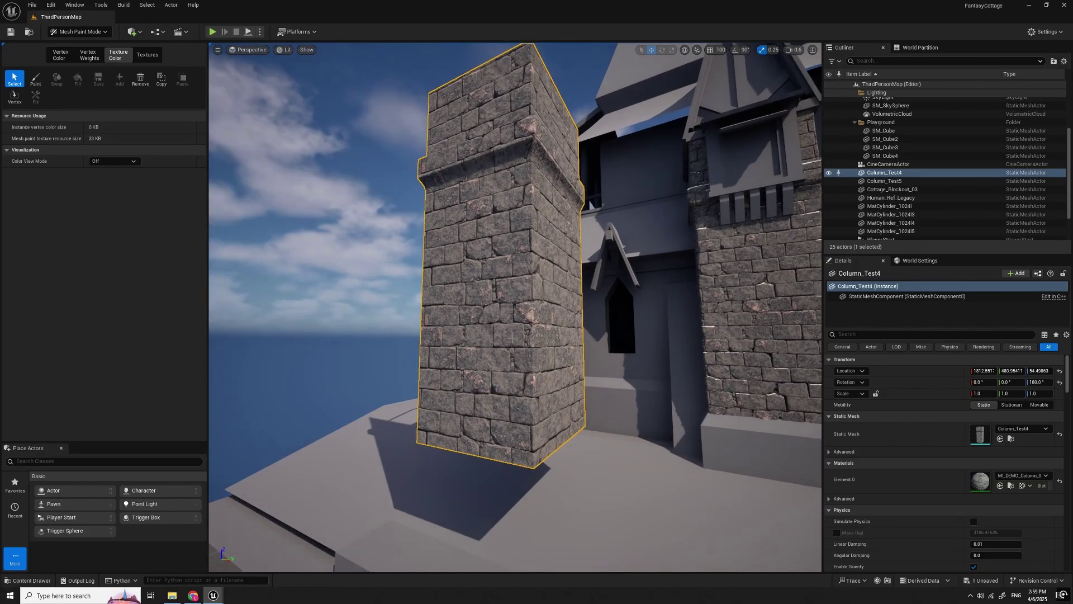
scroll(990, 484, "down", 15)
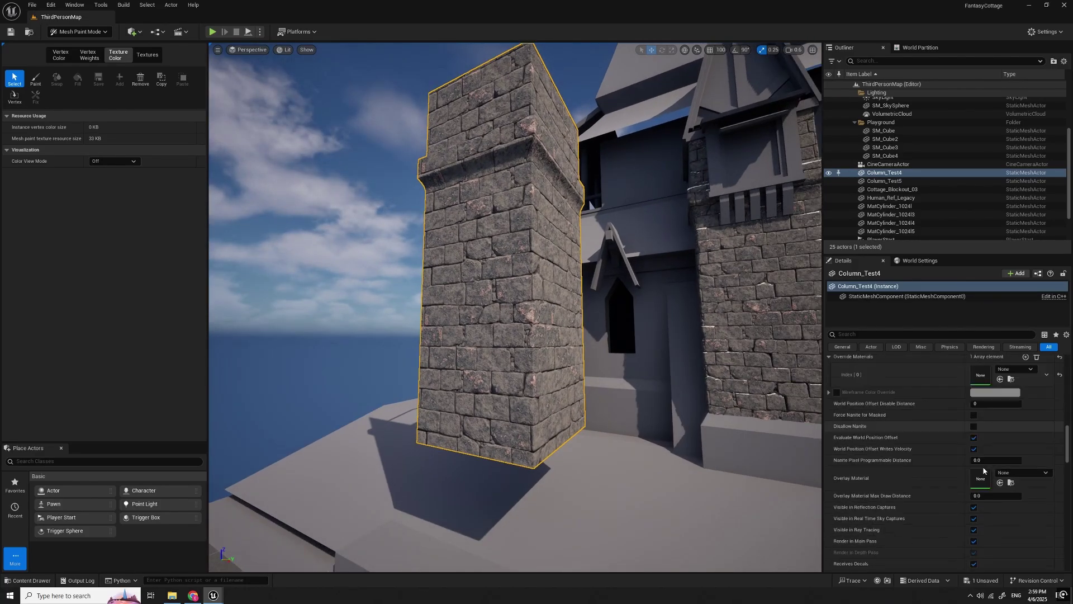
scroll(997, 476, "down", 6)
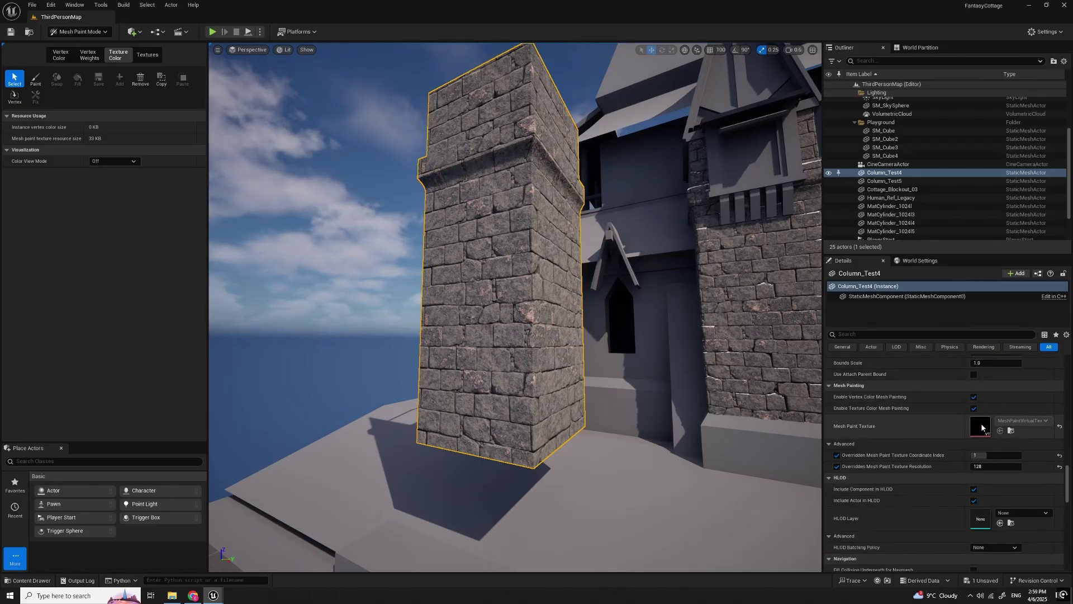
Step: Paint patches of the splat mask's red channel across Column_Test4's front face with the Texture Color Paint tool
key("w")
right_click_drag(399, 361, 400, 338)
key("s")
scroll(400, 362, "down", 2)
left_click(31, 80)
key("w")
right_click_drag(546, 330, 582, 330)
key("a")
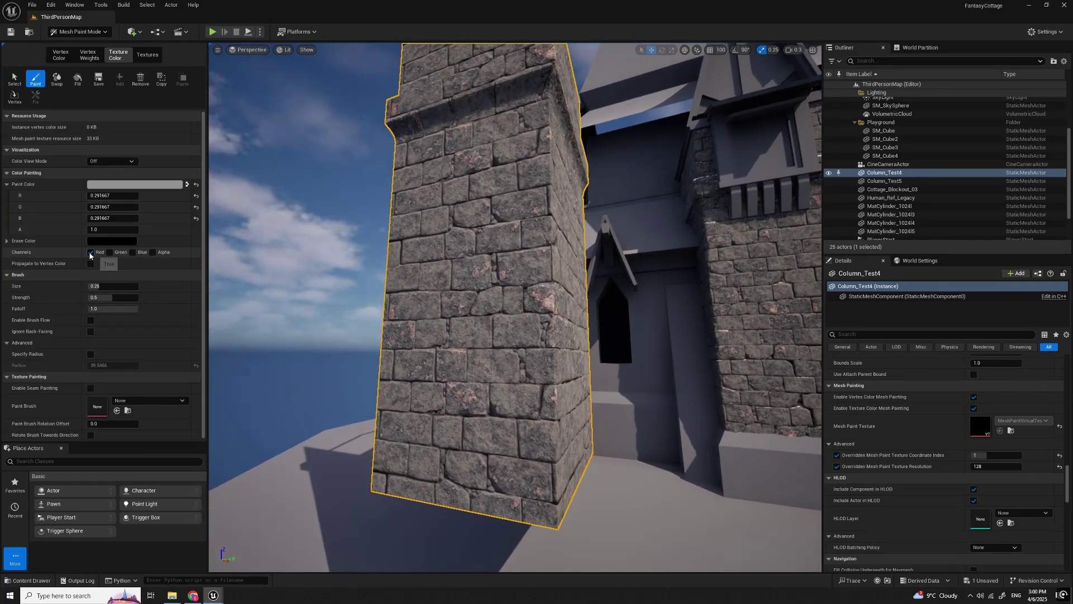
right_click_drag(566, 353, 551, 341)
mouse_move(550, 341)
left_mouse_down()
mouse_move(491, 292)
mouse_move(488, 254)
mouse_move(529, 232)
mouse_move(471, 171)
mouse_move(580, 155)
mouse_move(550, 107)
mouse_move(451, 123)
mouse_move(491, 175)
left_mouse_up()
right_click_drag(534, 318, 550, 336)
Step: Raise the grey paint colour's value to about 0.52 and paint over the middle of the column's front face
left_click(156, 185)
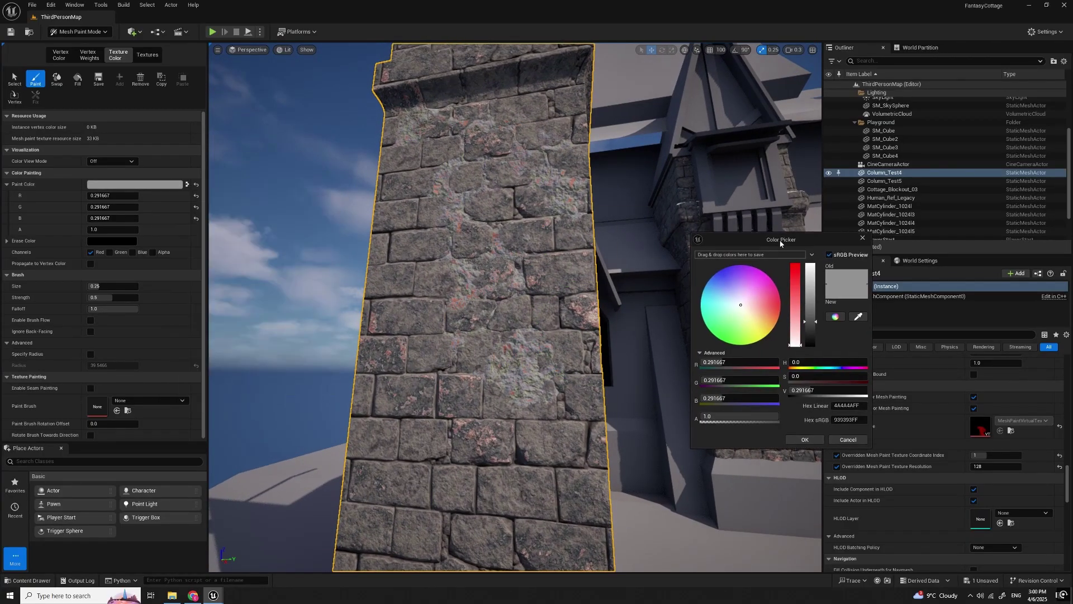
left_click_drag(857, 365, 855, 346)
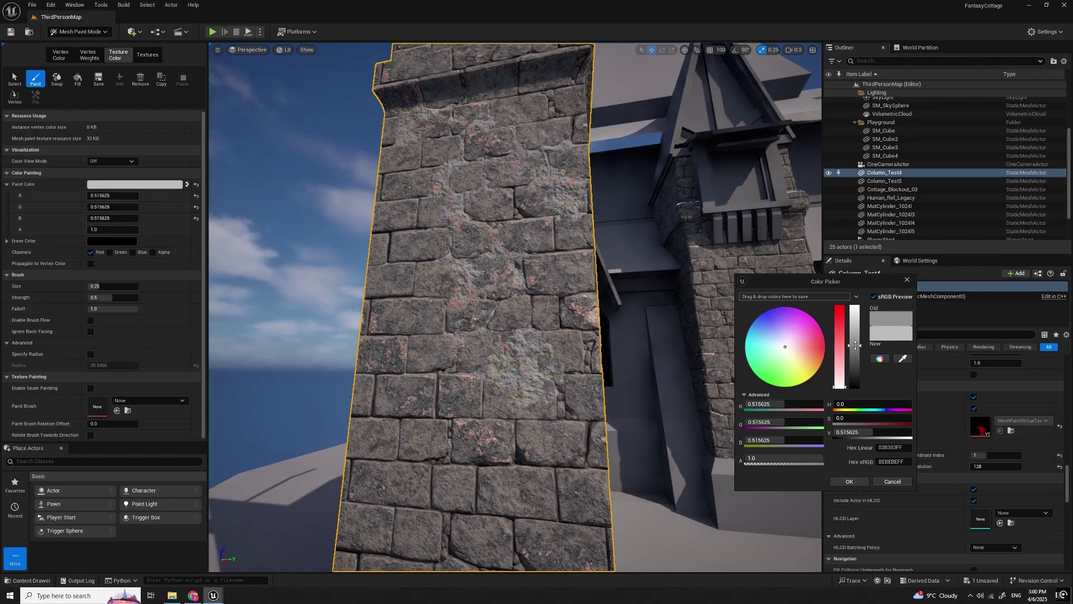
mouse_move(502, 279)
left_mouse_down()
mouse_move(455, 227)
mouse_move(559, 253)
left_mouse_up()
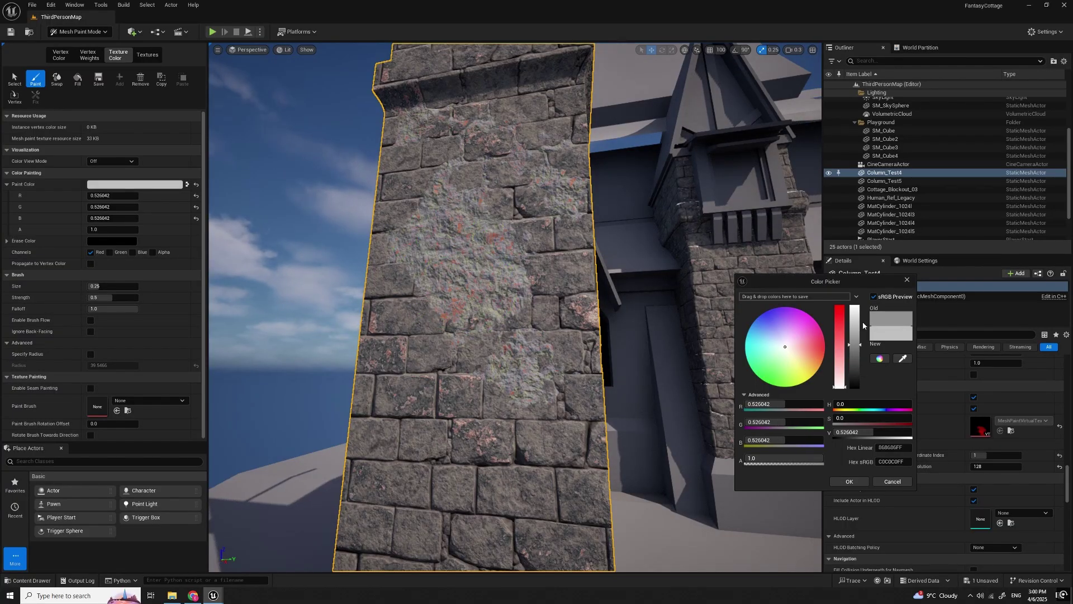
Step: Brighten the paint colour further and paint more of the front face and the column's shaded side
left_click_drag(864, 327, 860, 307)
mouse_move(587, 308)
left_mouse_down()
mouse_move(491, 324)
mouse_move(426, 203)
mouse_move(496, 324)
mouse_move(443, 366)
mouse_move(484, 439)
left_mouse_up()
mouse_move(522, 366)
right_mouse_down()
mouse_move(484, 340)
mouse_move(488, 261)
mouse_move(496, 381)
mouse_move(408, 355)
mouse_move(579, 335)
mouse_move(570, 362)
mouse_move(559, 336)
right_mouse_up()
scroll(496, 381, "up", 2)
scroll(578, 336, "up", 2)
mouse_move(546, 307)
left_mouse_down()
mouse_move(374, 327)
mouse_move(486, 233)
mouse_move(492, 388)
left_mouse_up()
mouse_move(491, 388)
right_mouse_down()
mouse_move(582, 308)
mouse_move(631, 310)
right_mouse_up()
scroll(632, 311, "down", 3)
Step: Set the paint colour's value to 0.338542 and extend the red-channel painting over the shaded side and the front face
left_click(857, 360)
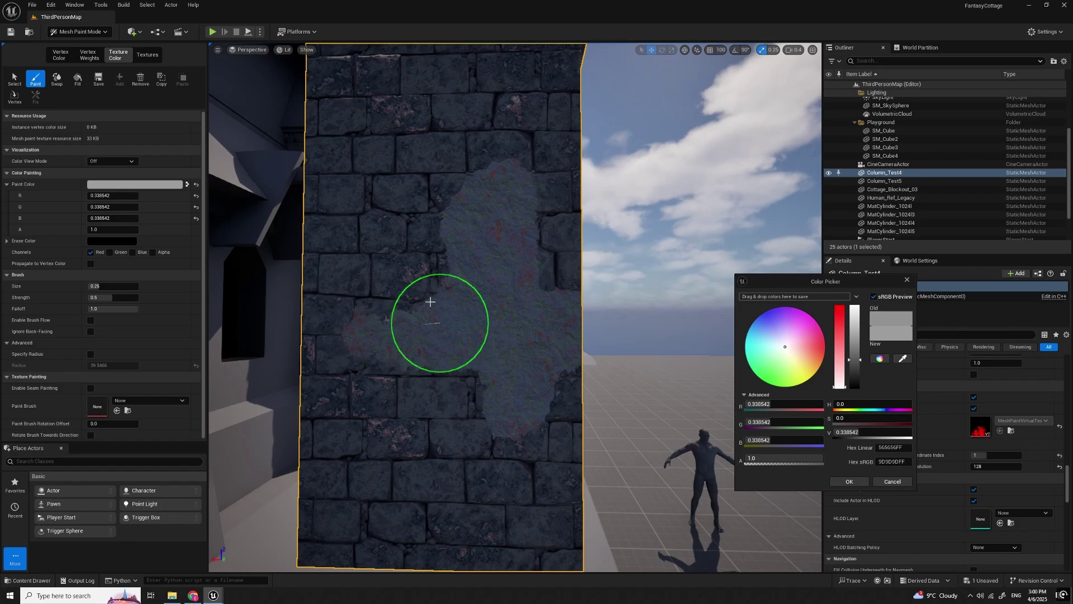
mouse_move(410, 159)
left_mouse_down()
mouse_move(442, 169)
mouse_move(514, 134)
mouse_move(429, 391)
mouse_move(366, 473)
mouse_move(413, 498)
mouse_move(506, 517)
left_mouse_up()
mouse_move(527, 335)
right_mouse_down()
mouse_move(508, 328)
mouse_move(496, 344)
mouse_move(469, 350)
right_mouse_up()
key("s")
scroll(508, 328, "up", 1)
key("d")
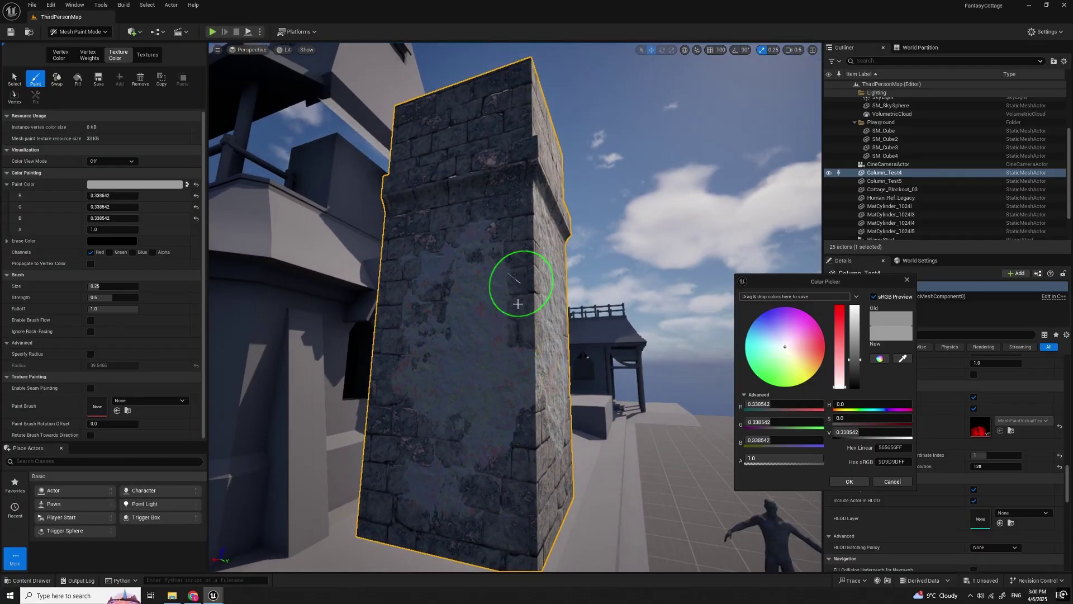
key("d")
scroll(461, 269, "up", 1)
right_click_drag(486, 268, 430, 274)
left_click_drag(525, 330, 507, 434)
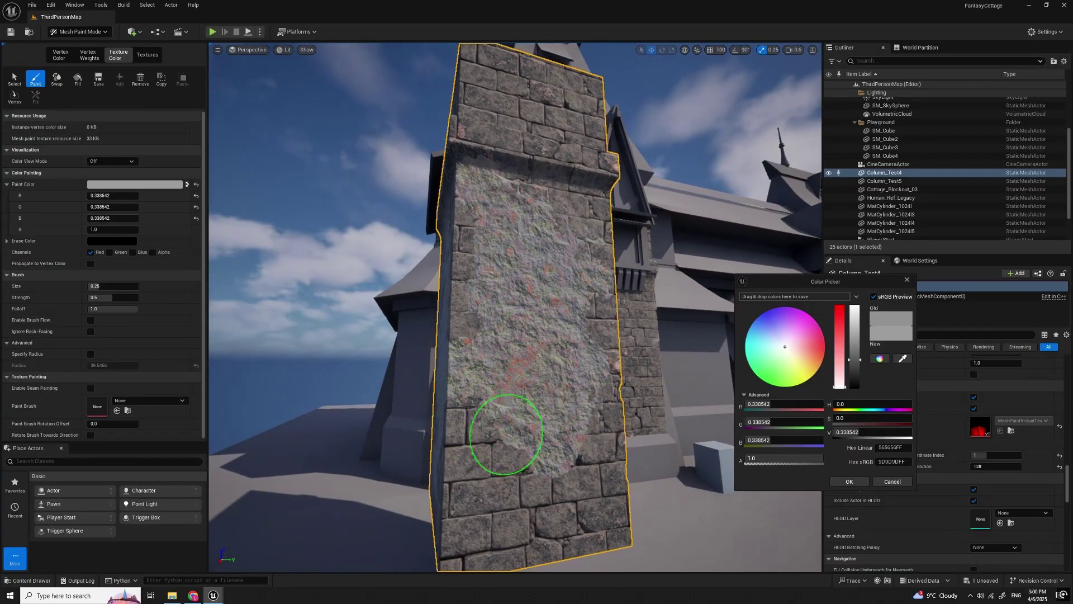
Step: Set the paint colour's value to 0.276042 and paint the lower part of the column's front face
left_click(857, 365)
left_click_drag(516, 433, 515, 402)
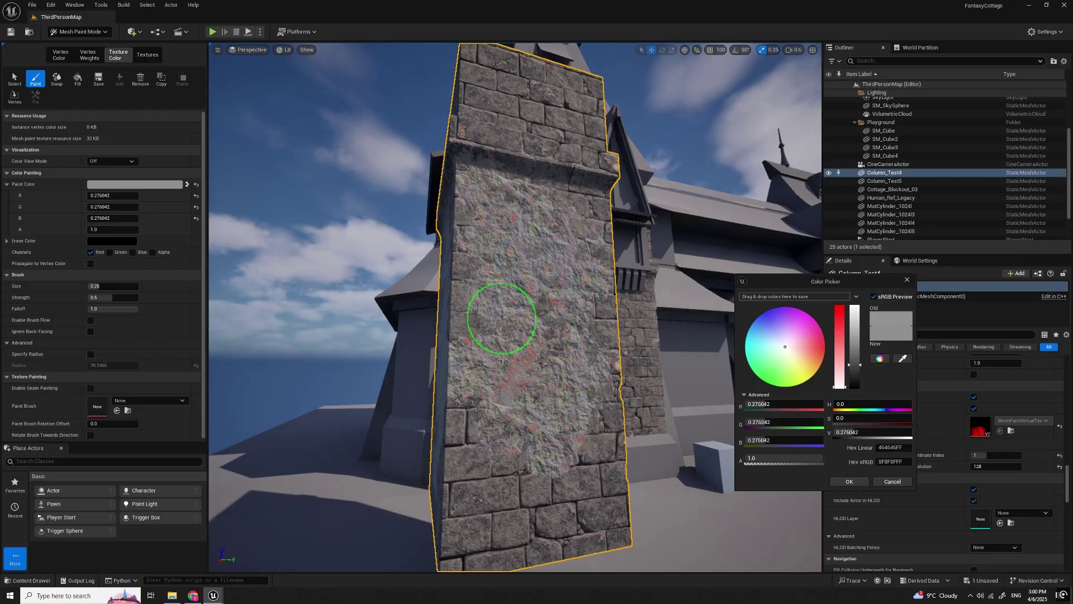
mouse_move(575, 446)
left_mouse_down()
mouse_move(519, 472)
mouse_move(548, 486)
mouse_move(570, 527)
left_mouse_up()
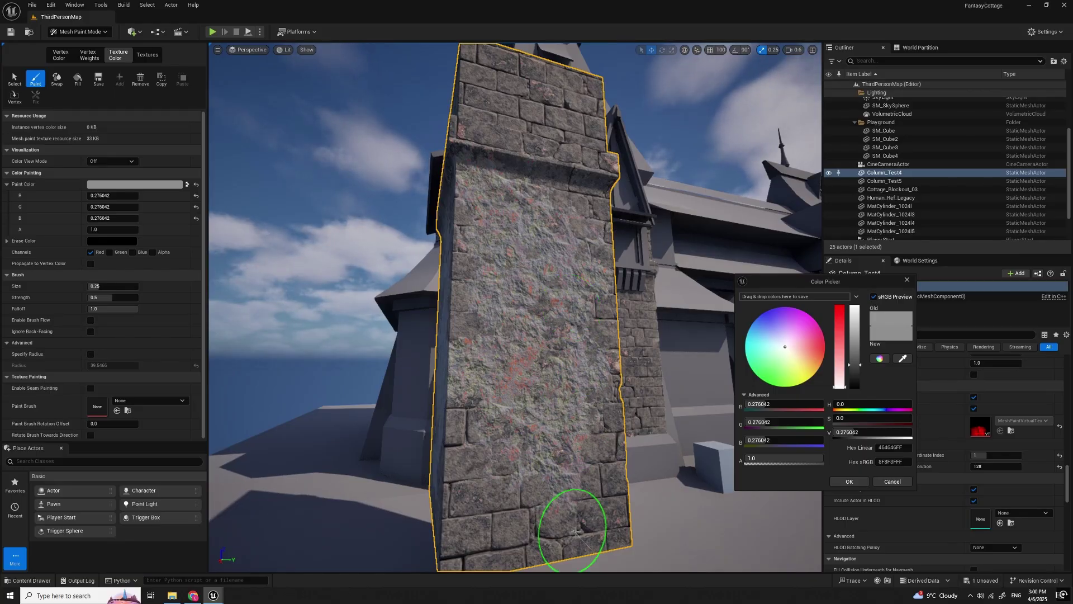
scroll(581, 444, "up", 1)
key("s")
key("d")
scroll(581, 444, "up", 1)
right_click_drag(581, 444, 555, 388)
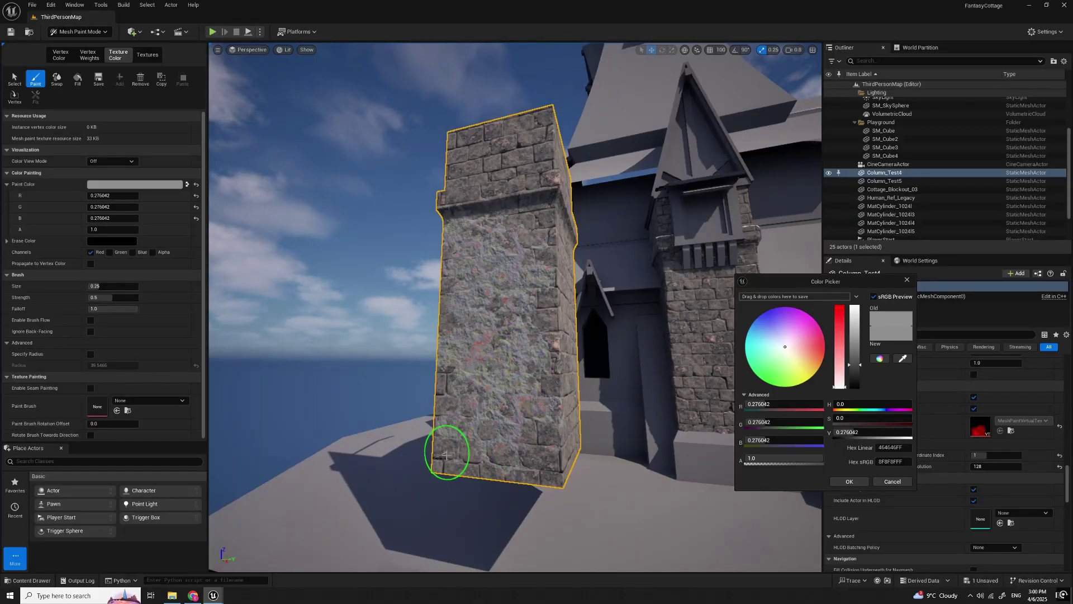
Step: Continue the red-channel painting around the lower front face and the adjacent corner of the column
key("w")
key("d")
right_click_drag(531, 400, 822, 456)
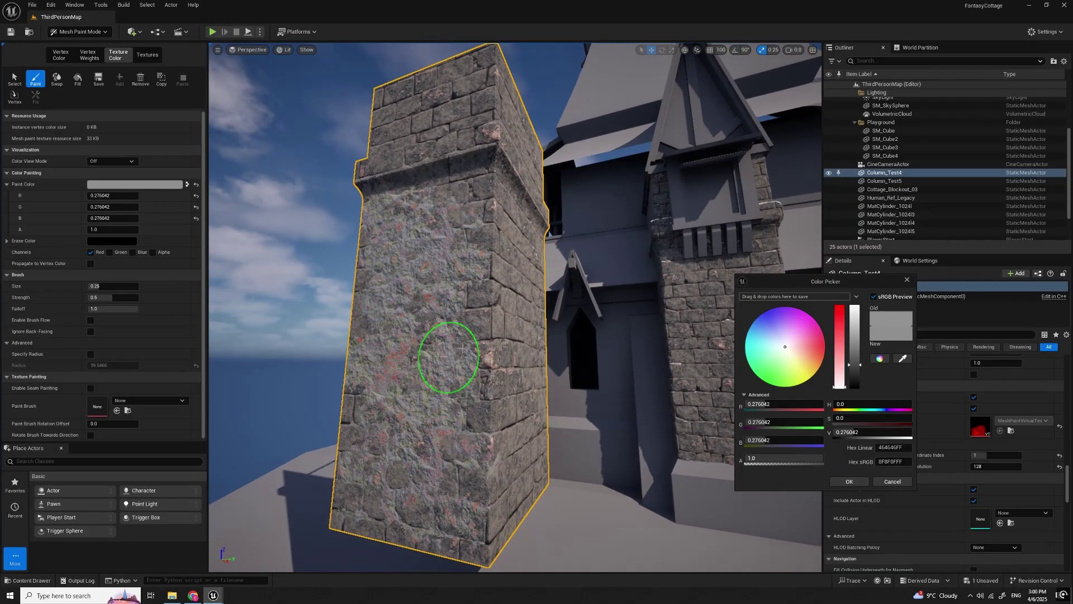
key("s")
key("d")
right_click_drag(515, 264, 470, 229)
scroll(514, 263, "up", 1)
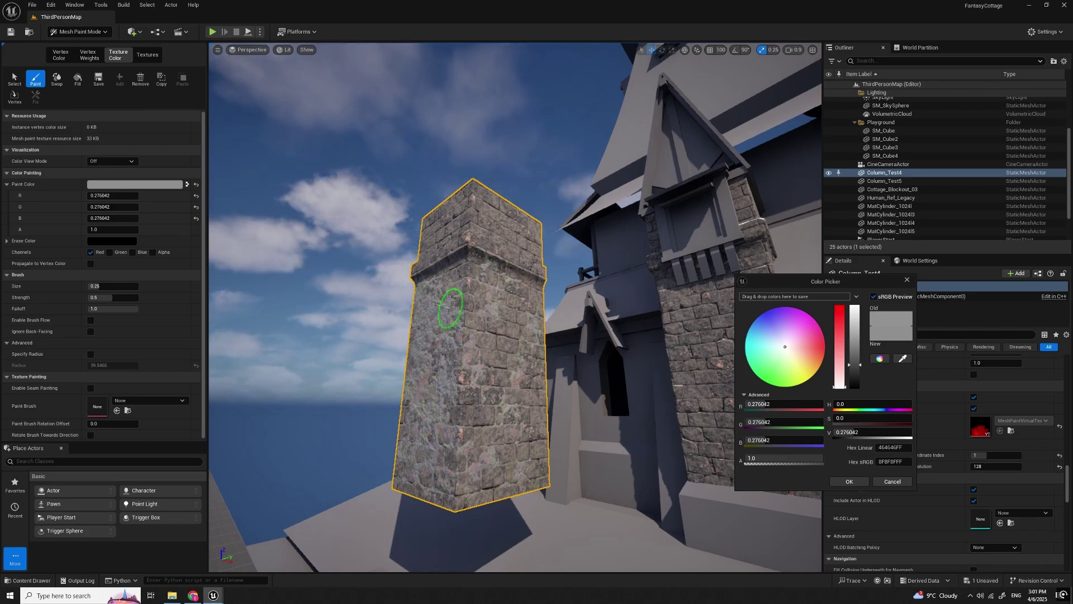
Step: Examine the splat-painted column from several angles and distances, comparing its blended material with the cottage's brick column
key("a")
right_click_drag(511, 357, 556, 381)
key("s")
right_click_drag(499, 277, 455, 272)
scroll(492, 279, "up", 1)
key("d")
key("s")
key("w")
scroll(450, 273, "down", 3)
key("a")
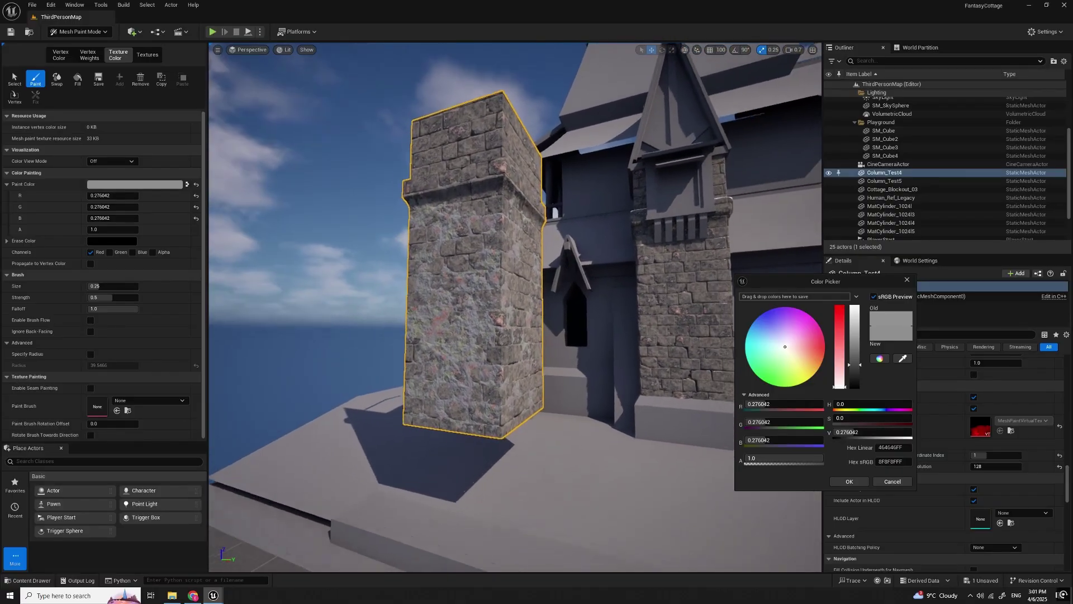
key("w")
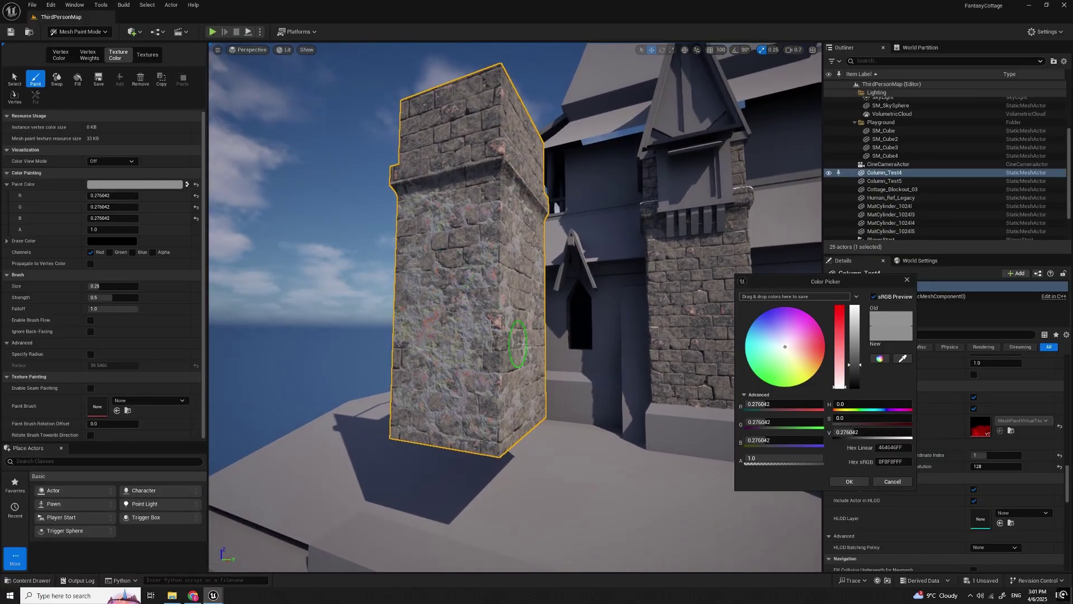
key("s")
right_click_drag(574, 387, 574, 376)
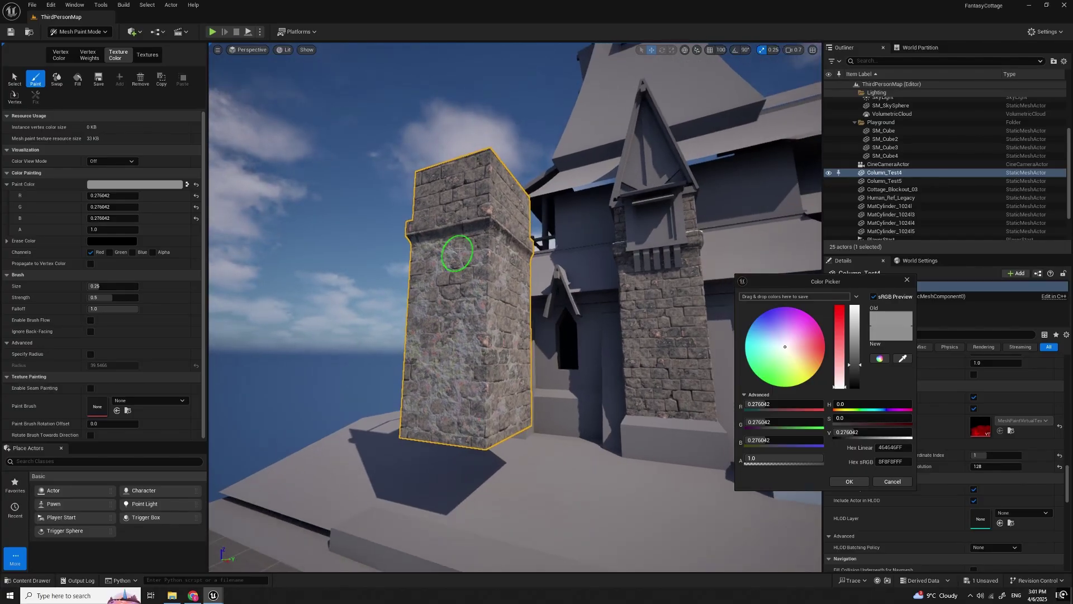
key("s")
mouse_move(429, 344)
right_mouse_down()
mouse_move(439, 353)
mouse_move(428, 339)
right_mouse_up()
scroll(439, 353, "up", 8)
key("s")
key("w")
key("w")
right_click_drag(376, 435, 384, 442)
key("w")
right_click_drag(479, 295, 490, 308)
key("s")
right_click_drag(558, 333, 434, 288)
key("w")
scroll(555, 331, "down", 1)
key("w")
key("s")
scroll(556, 323, "down", 5)
key("s")
scroll(555, 328, "up", 5)
key("s")
key("d")
key("w")
key("w")
key("w")
scroll(496, 340, "down", 3)
key("w")
key("s")
scroll(490, 338, "up", 3)
key("s")
key("w")
key("s")
key("a")
key("w")
key("d")
key("s")
key("d")
key("w")
key("w")
scroll(492, 314, "down", 2)
key("w")
scroll(492, 314, "down", 1)
key("s")
key("a")
key("d")
key("a")
key("s")
key("w")
key("s")
scroll(492, 315, "up", 4)
key("s")
key("w")
key("w")
scroll(439, 284, "down", 3)
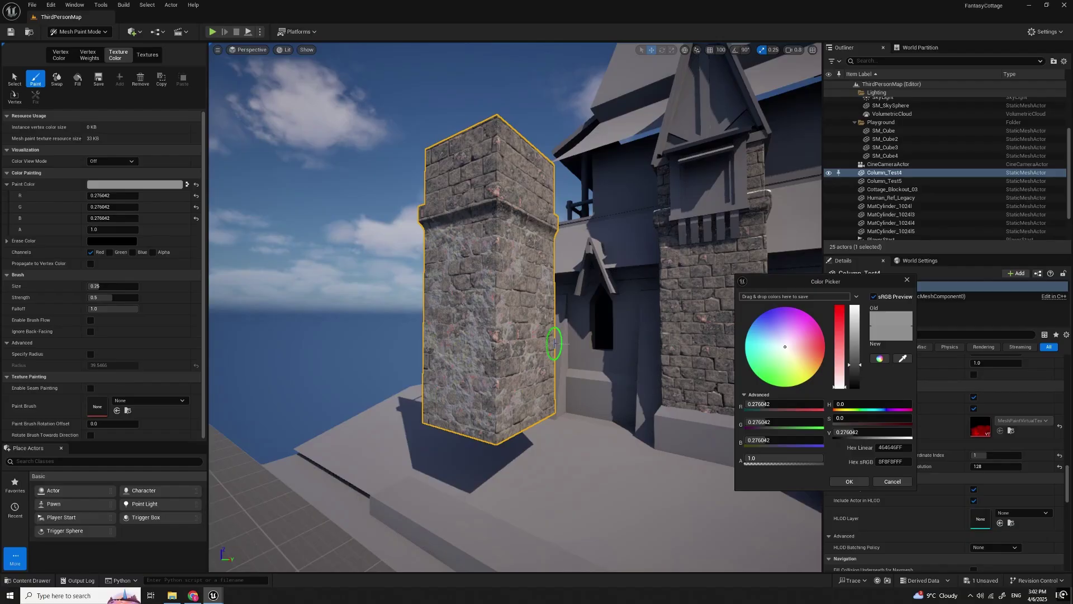
mouse_move(433, 288)
right_mouse_down()
mouse_move(420, 291)
mouse_move(416, 278)
right_mouse_up()
key("w")
scroll(432, 288, "up", 1)
key("a")
key("s")
scroll(420, 289, "up", 4)
right_click_drag(566, 359, 533, 354)
key("w")
scroll(547, 378, "down", 2)
key("s")
key("d")
scroll(535, 363, "down", 2)
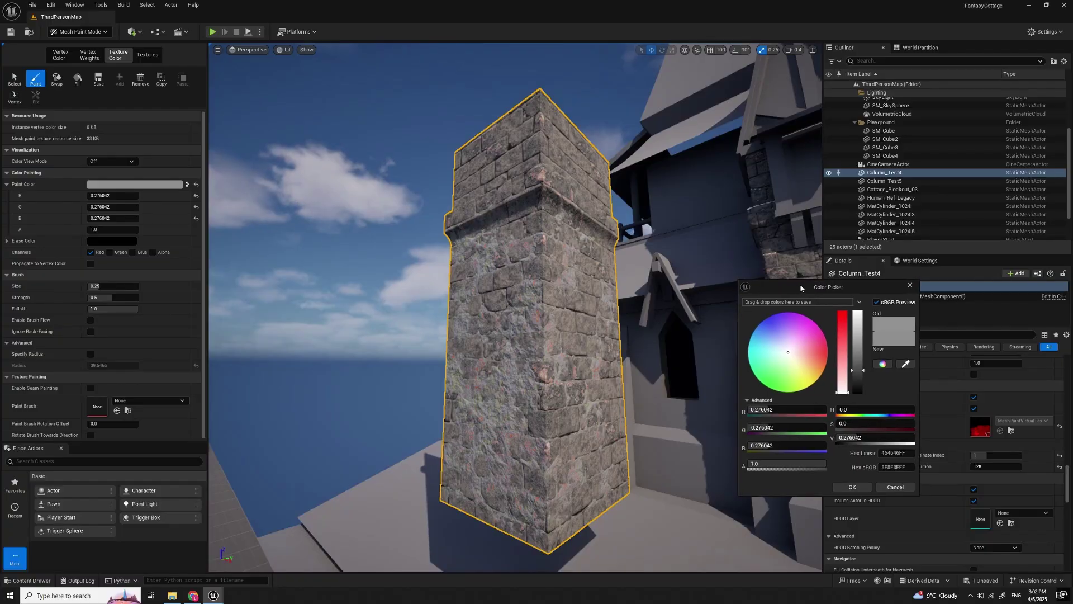
Step: Accept the current paint colour and save the painted texture data of Column_Test4
left_click_drag(802, 286, 793, 294)
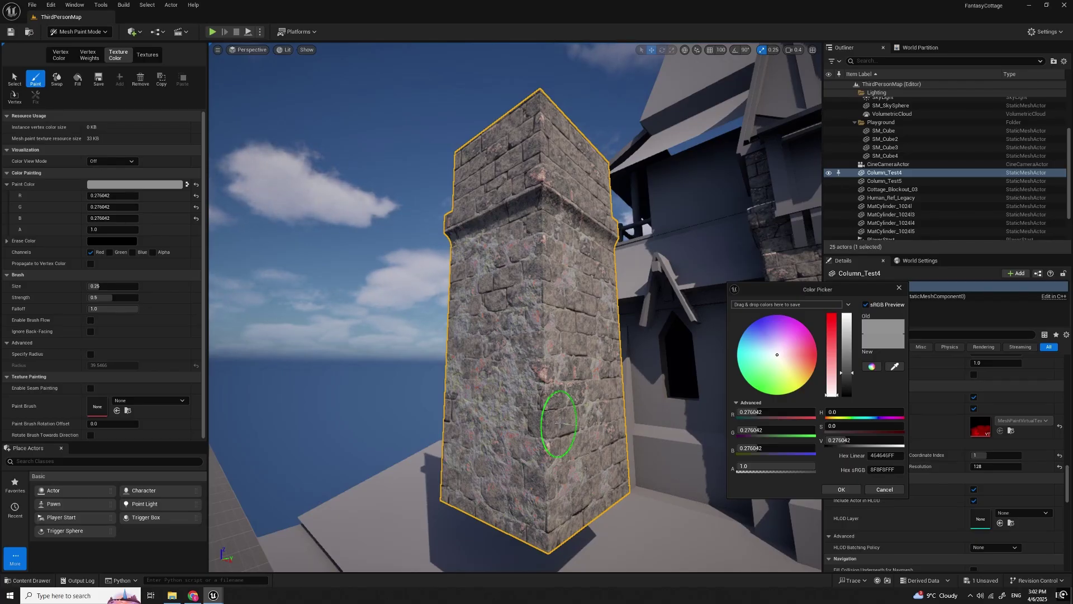
left_click(841, 491)
right_click_drag(476, 346, 529, 330)
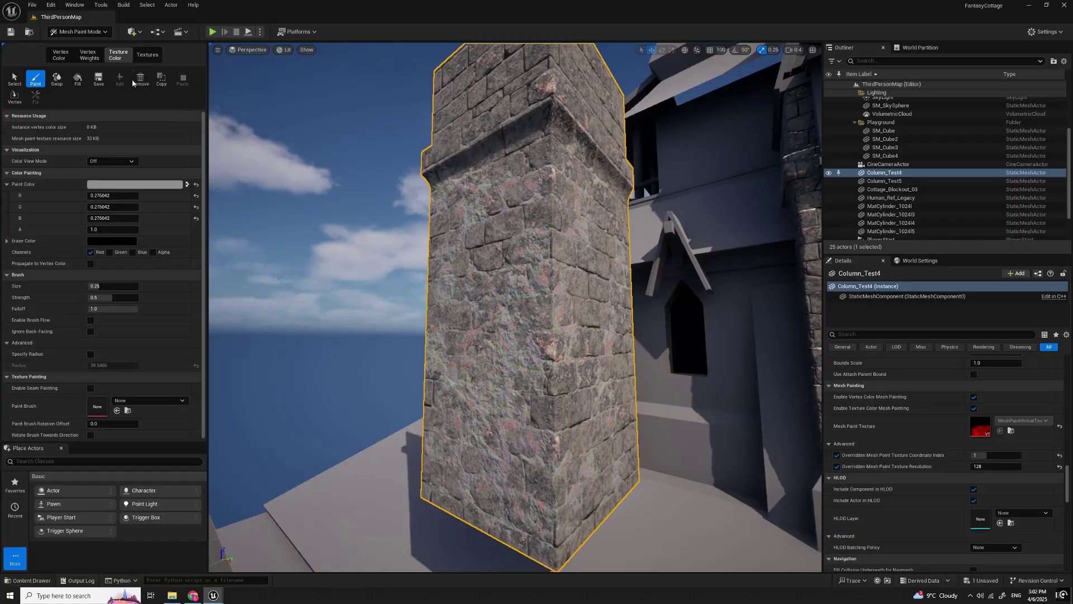
left_click(100, 80)
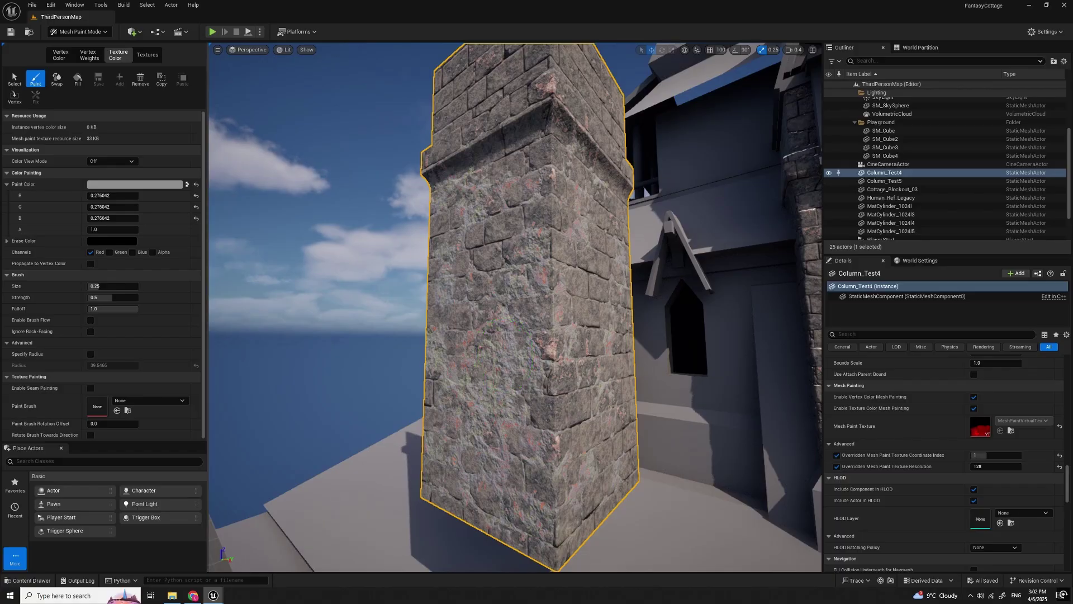
Step: Leave mesh painting and open Column_Test4's mesh paint texture to examine the red mask painted into it
key("shift+1")
key("Escape")
right_click_drag(533, 324, 548, 321)
left_click(532, 324)
scroll(998, 492, "down", 15)
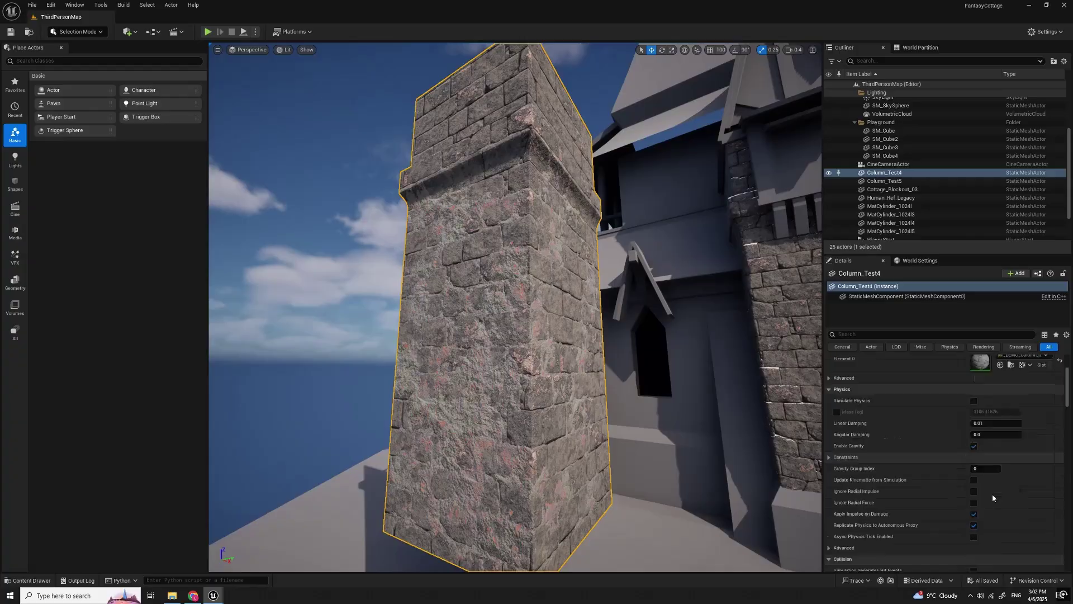
scroll(998, 489, "down", 8)
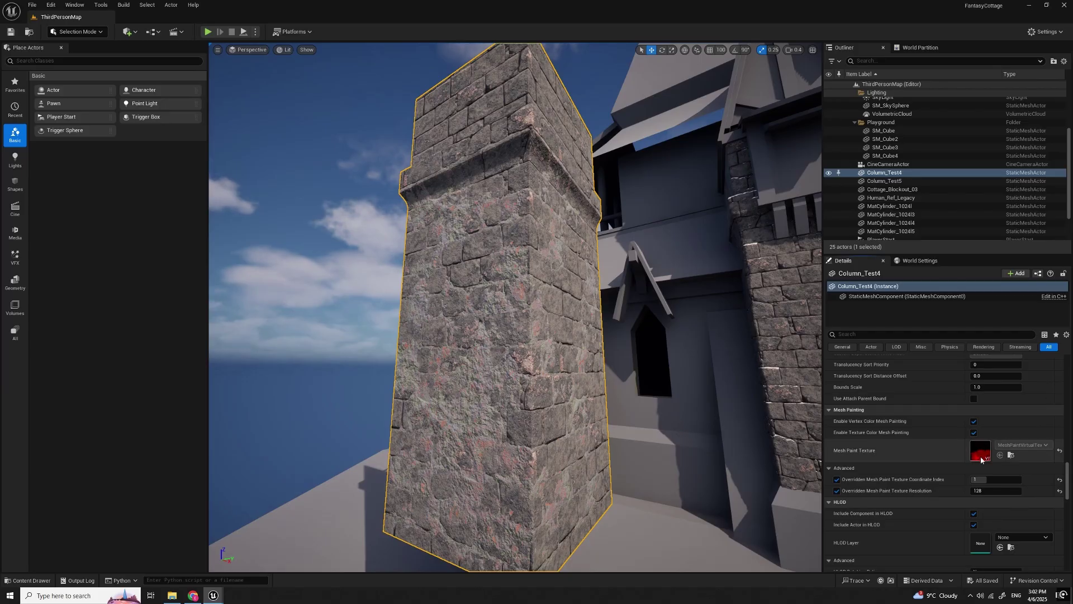
left_click_drag(1072, 161, 524, 163)
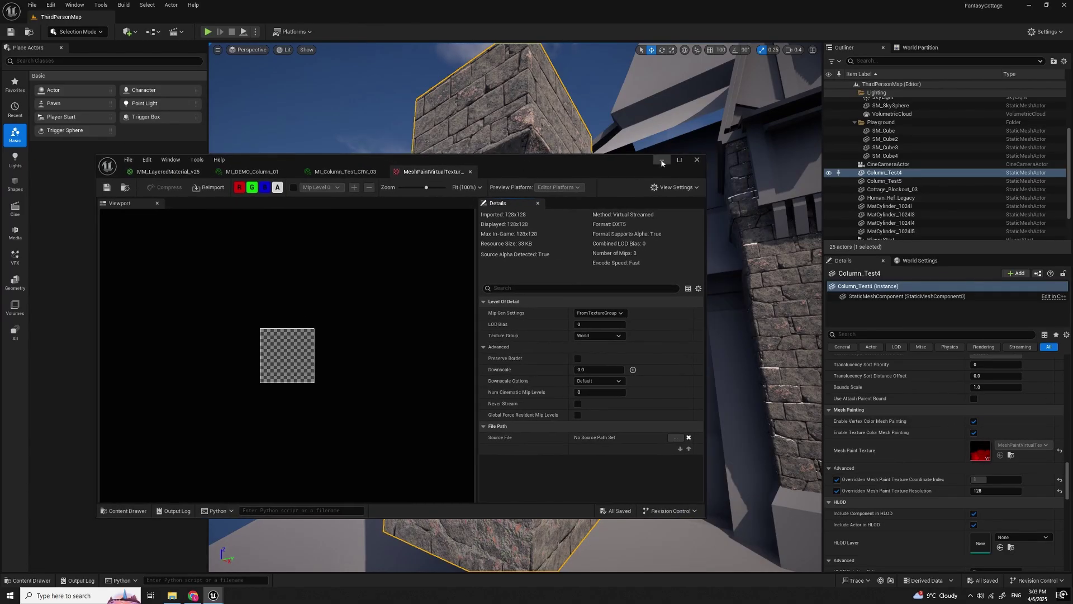
left_click(679, 161)
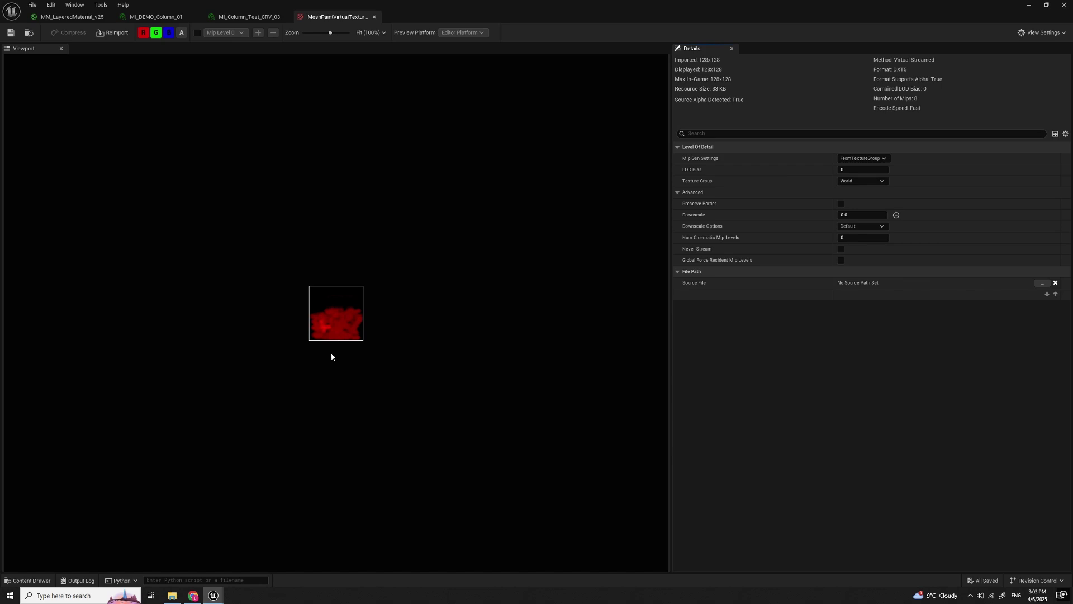
scroll(330, 354, "up", 5)
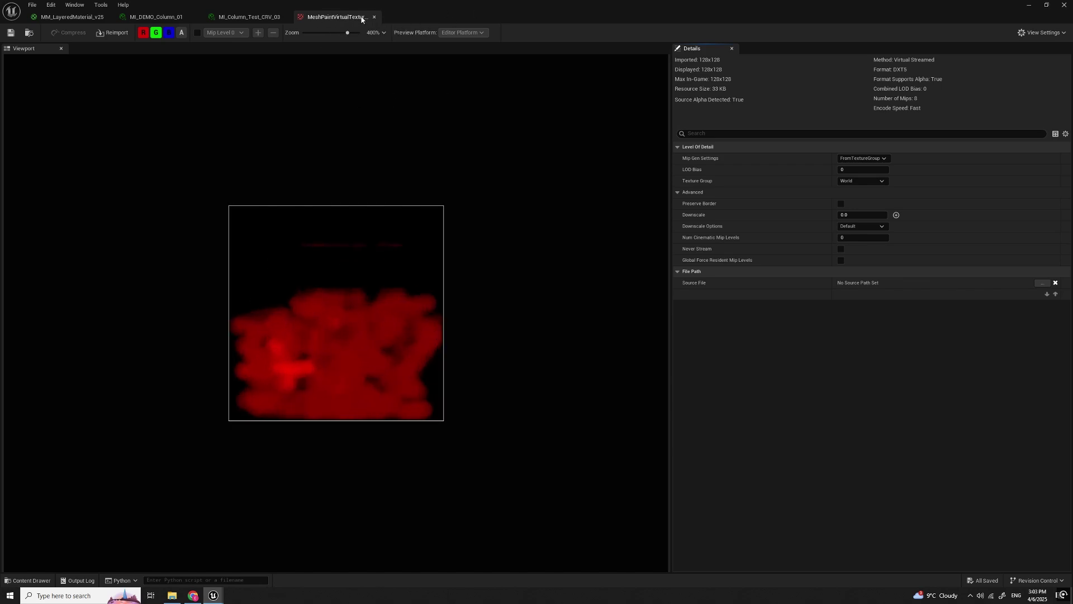
double_click(613, 7)
right_click_drag(604, 73, 604, 75)
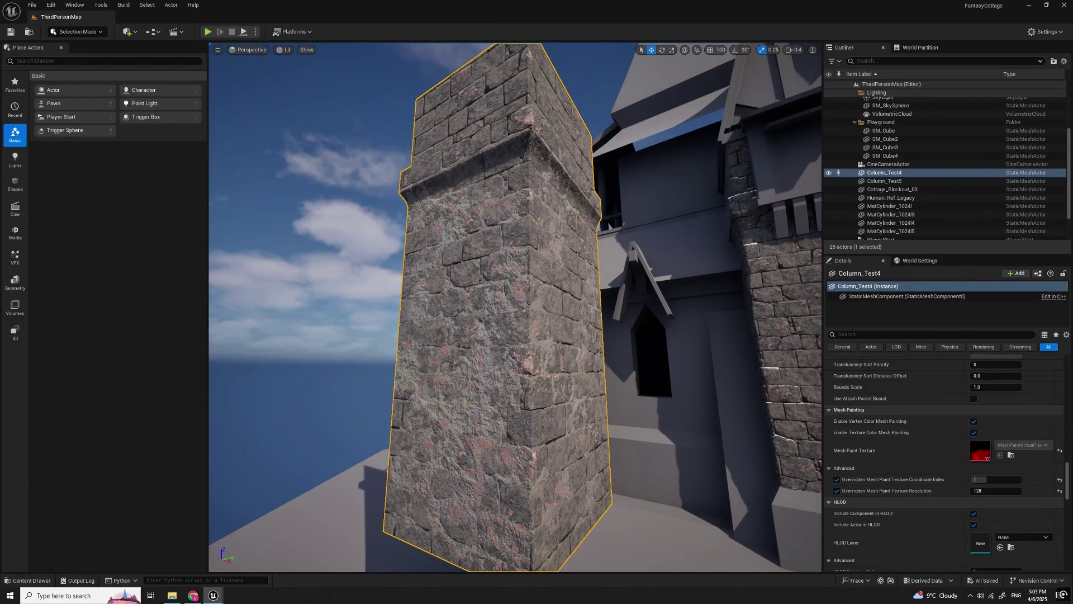
Step: Duplicate Column_Test4 and place the copy beside the original, on the open side away from the cottage
scroll(538, 330, "up", 1)
key("s")
mouse_move(538, 330)
right_mouse_down()
mouse_move(551, 369)
mouse_move(531, 321)
right_mouse_up()
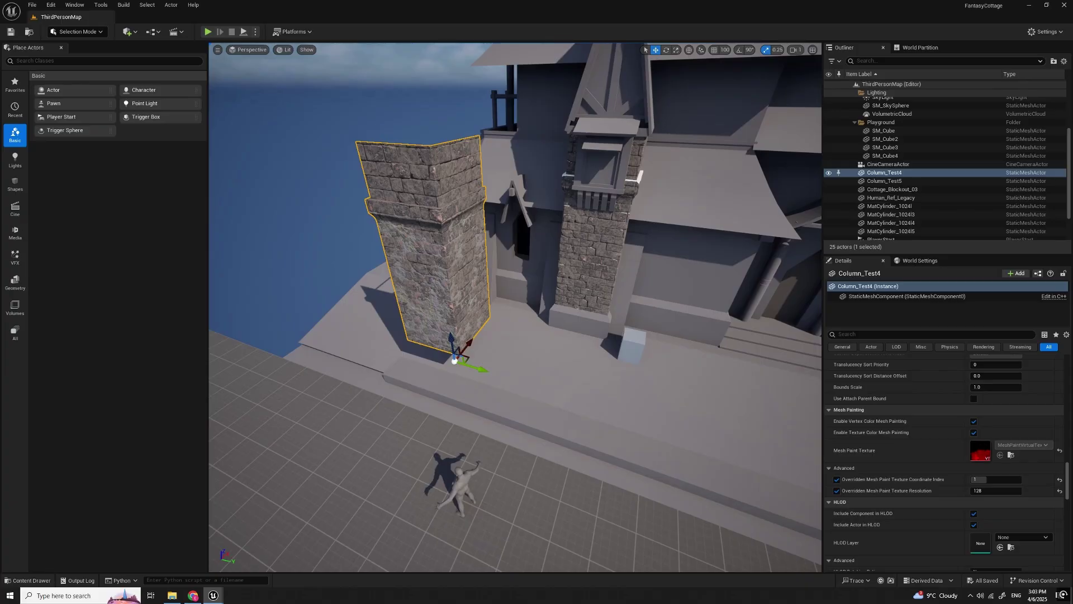
left_click_drag(633, 415, 353, 395)
right_click_drag(353, 395, 332, 413)
key("w")
right_click_drag(480, 375, 456, 335)
key("s")
key("e")
left_click_drag(468, 442, 417, 455)
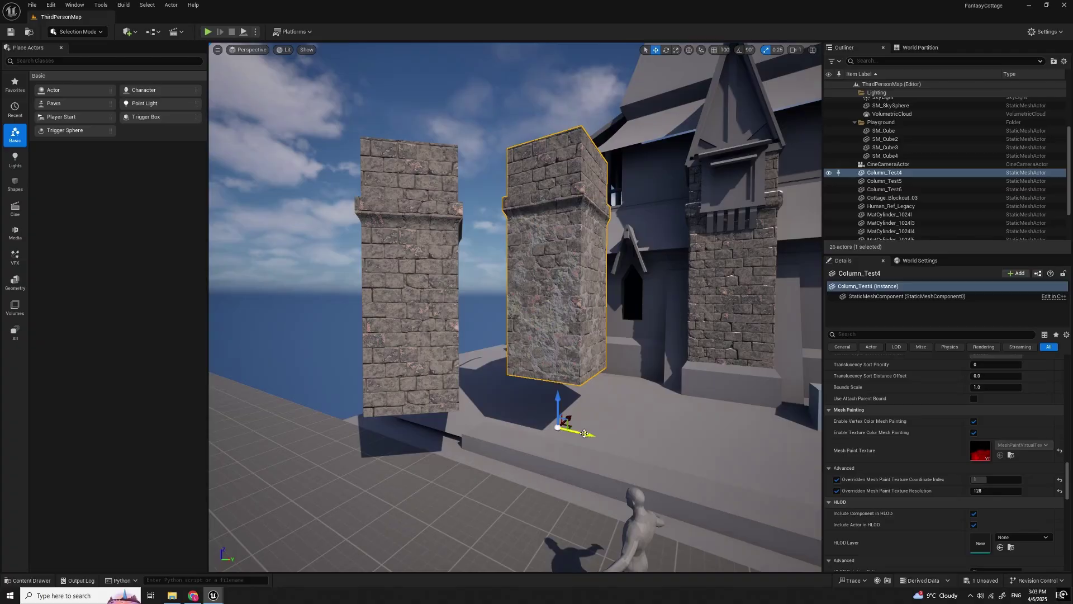
Step: Move the painted Column_Test4 along its Y axis for a side-by-side comparison with the copy, and clear the selection
left_click_drag(584, 434, 696, 458, "alt")
right_click_drag(696, 458, 733, 497)
key("w")
key("s")
key("w")
right_click_drag(535, 255, 506, 250)
key("s")
key("Delete")
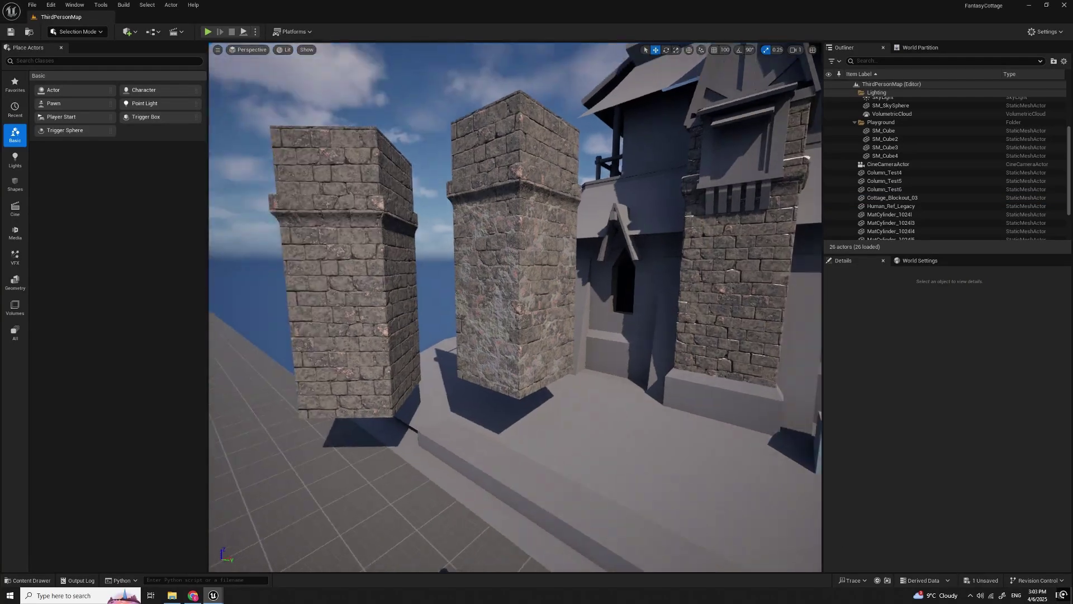
Step: Enter texture colour mesh painting with Column_Test4 selected and copy its painted texture data
key("shift+4")
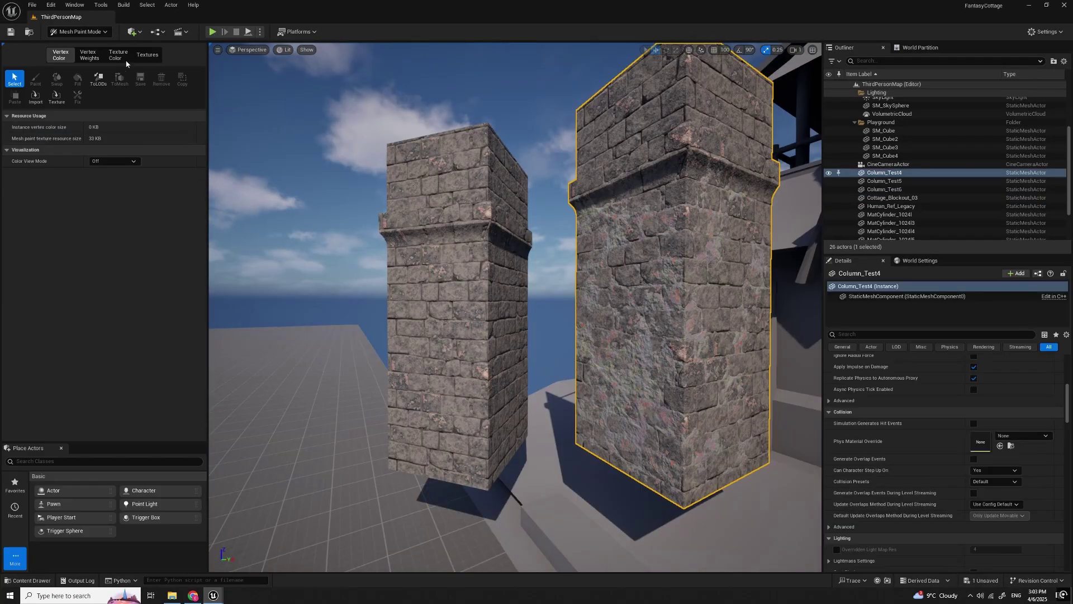
left_click(124, 58)
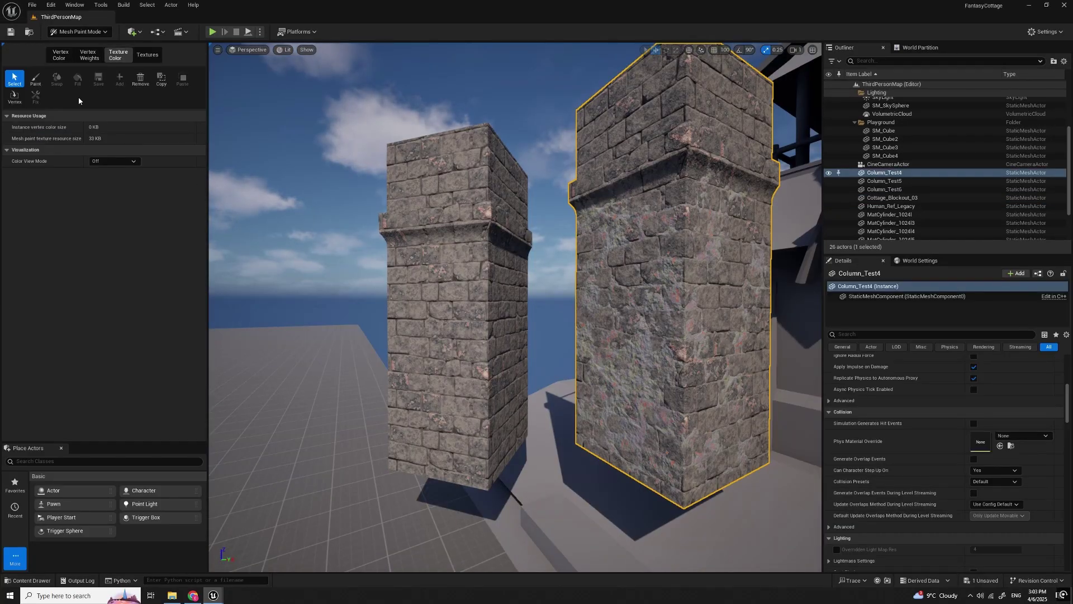
left_click(162, 82)
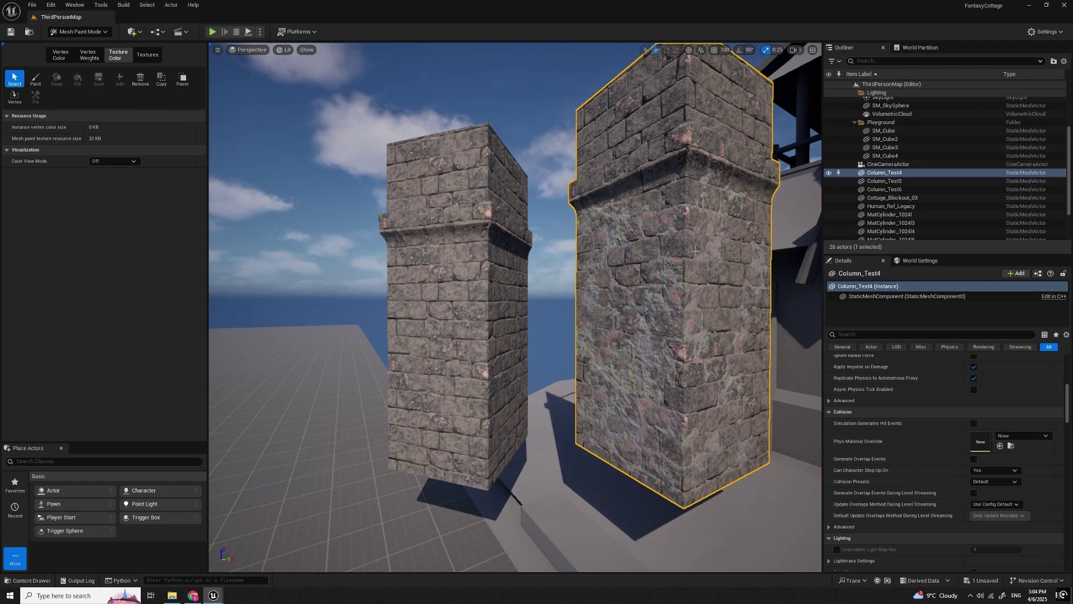
Step: Try adding a mesh paint texture to Column_Test6 and pasting the copied paint data into it
left_click(456, 320)
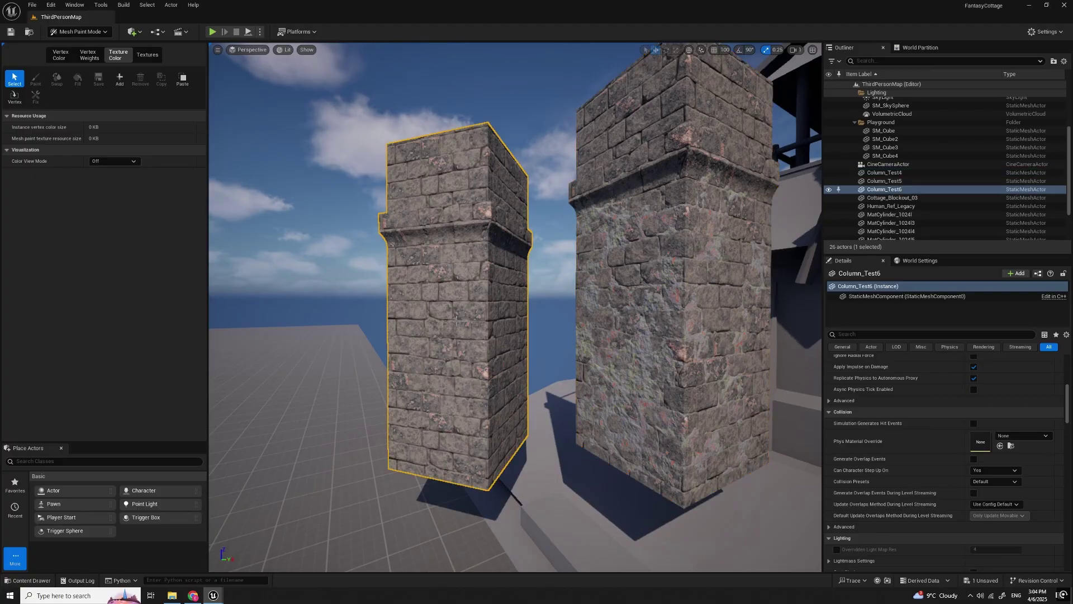
key("f")
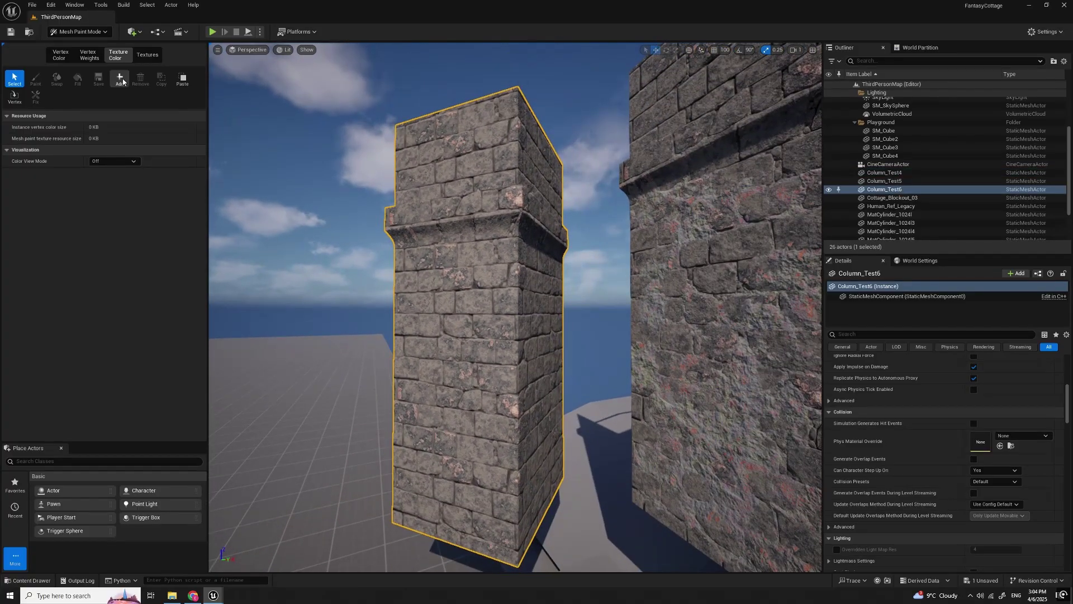
left_click(121, 81)
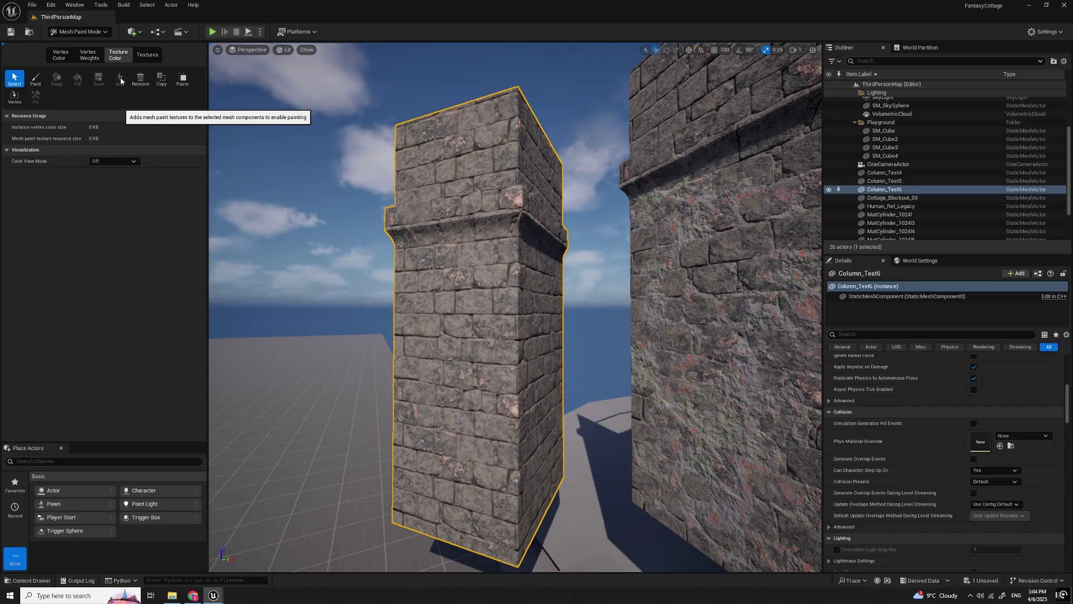
left_click(187, 82)
mouse_move(436, 268)
right_mouse_down()
mouse_move(503, 269)
mouse_move(436, 269)
right_mouse_up()
key("s")
key("w")
Step: Check Column_Test6's mesh paint texture settings and try a paint stroke across its front face
scroll(1023, 482, "down", 7)
scroll(1021, 481, "down", 10)
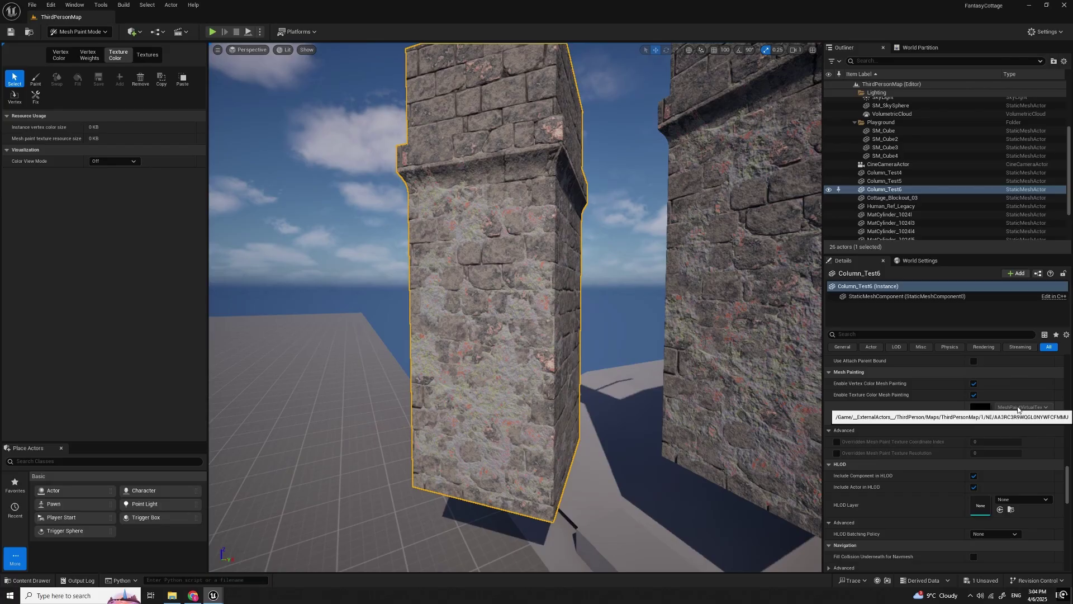
mouse_move(599, 395)
right_mouse_down()
mouse_move(565, 379)
mouse_move(578, 390)
mouse_move(587, 381)
mouse_move(566, 392)
right_mouse_up()
scroll(587, 381, "down", 1)
scroll(571, 392, "down", 1)
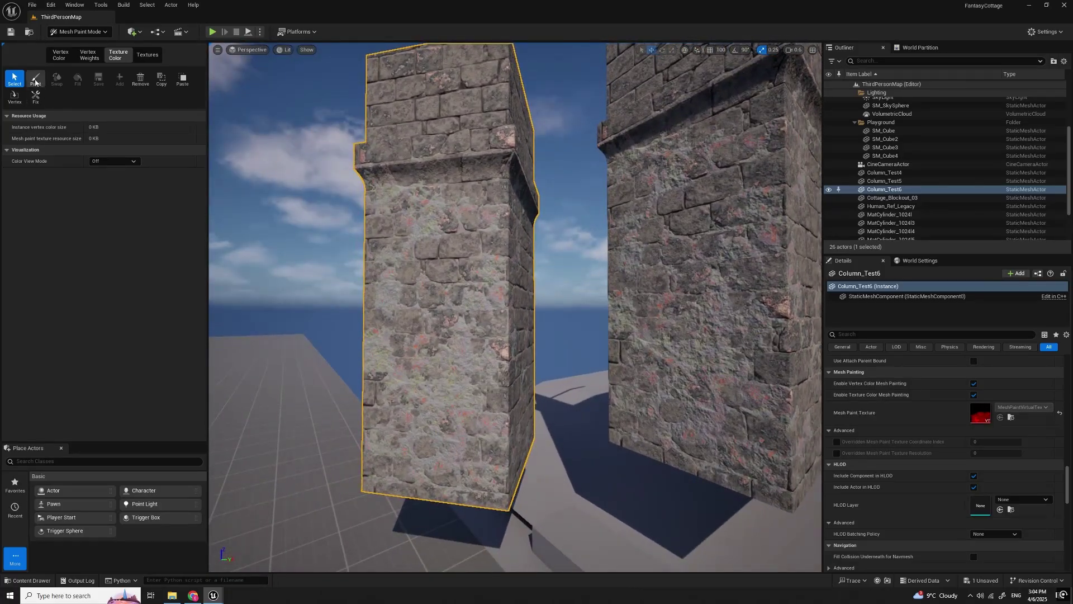
left_click(35, 79)
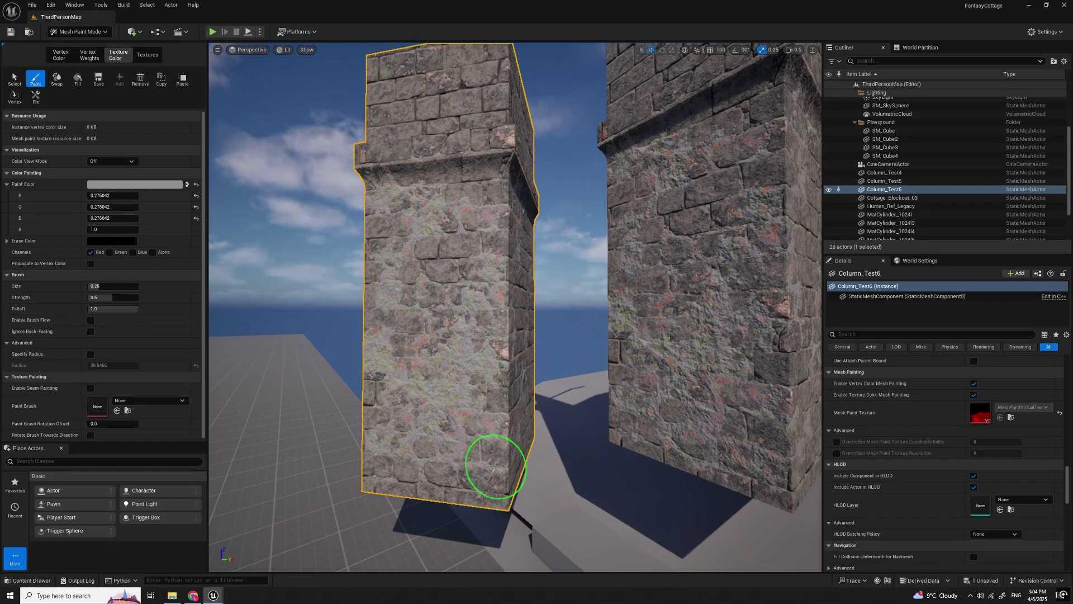
mouse_move(485, 412)
left_mouse_down()
mouse_move(429, 340)
mouse_move(390, 240)
left_mouse_up()
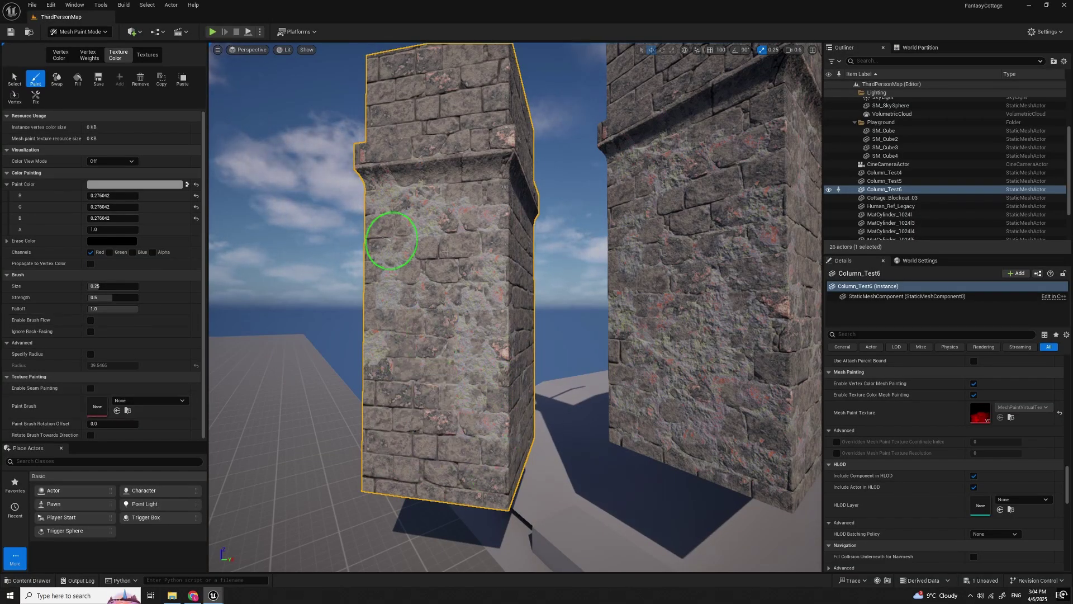
Step: Override Column_Test6's mesh paint texture coordinate index with 1 and its texture resolution with 128
scroll(894, 447, "down", 2)
left_click(837, 387)
left_click(837, 400)
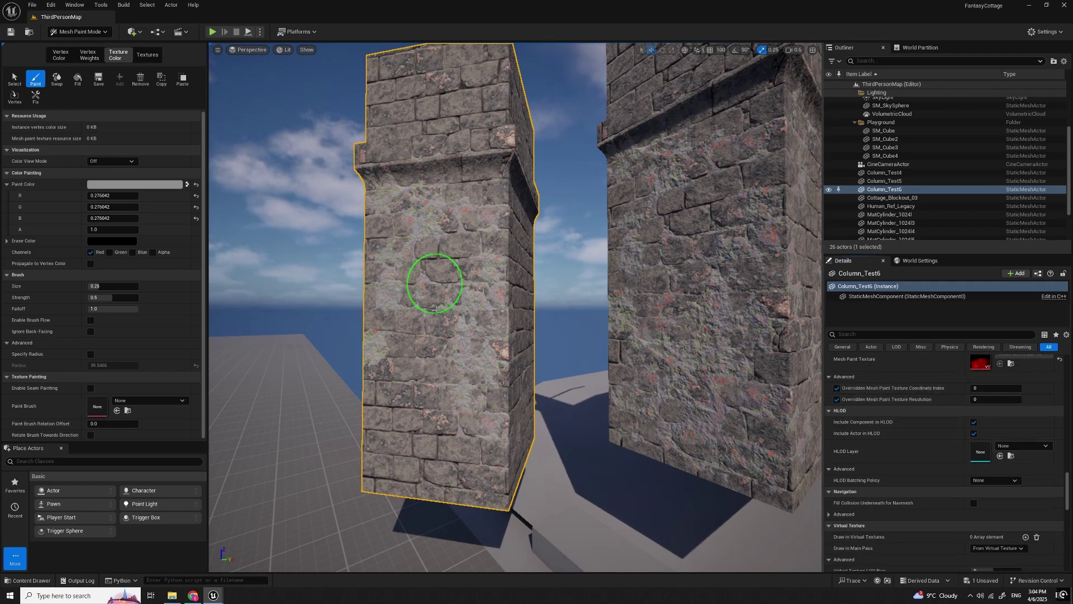
key("Return")
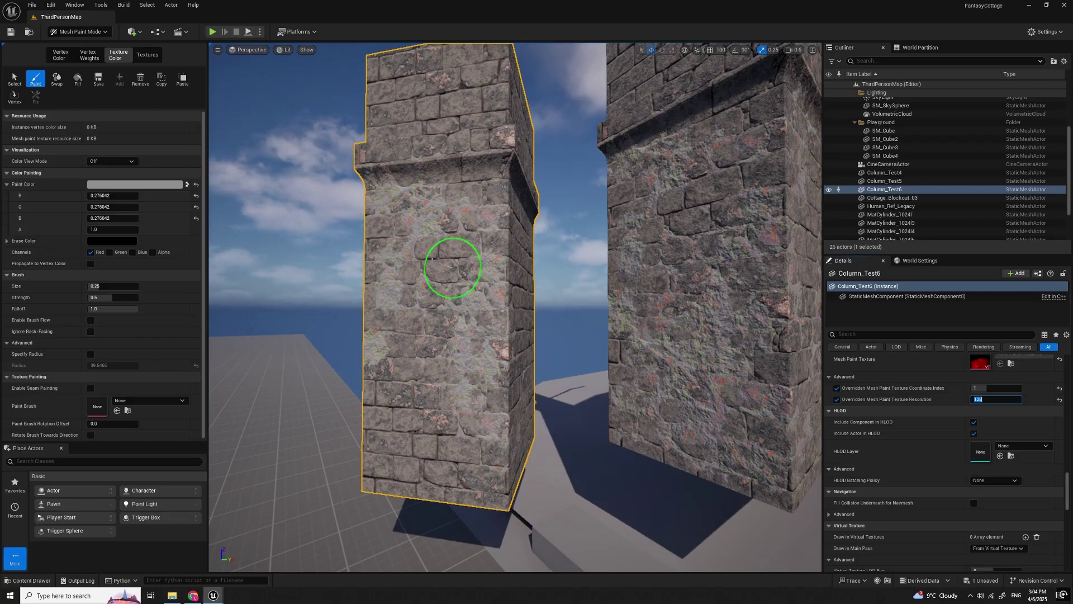
Step: Remove the mesh paint texture from Column_Test6 and review its Mesh Painting settings in selection mode
left_click(98, 80)
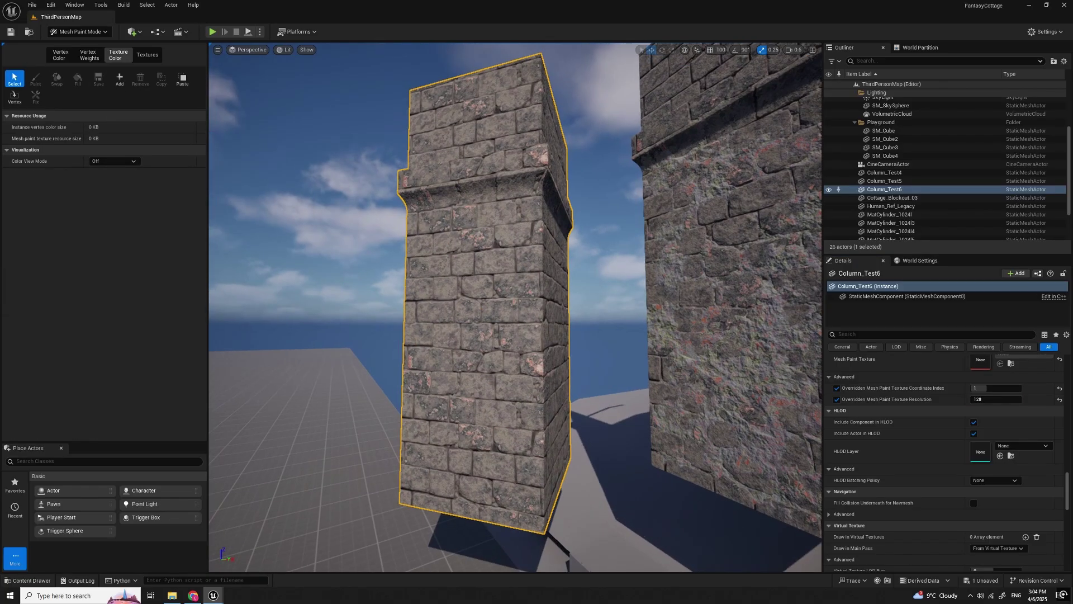
right_click_drag(467, 302, 487, 310)
key("shift+1")
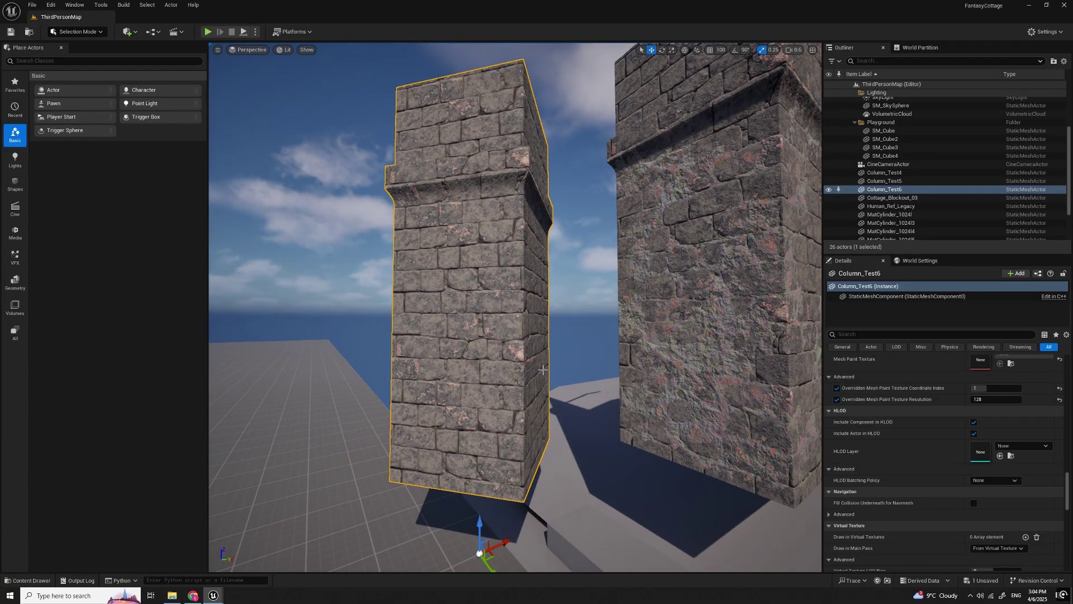
scroll(993, 407, "up", 2)
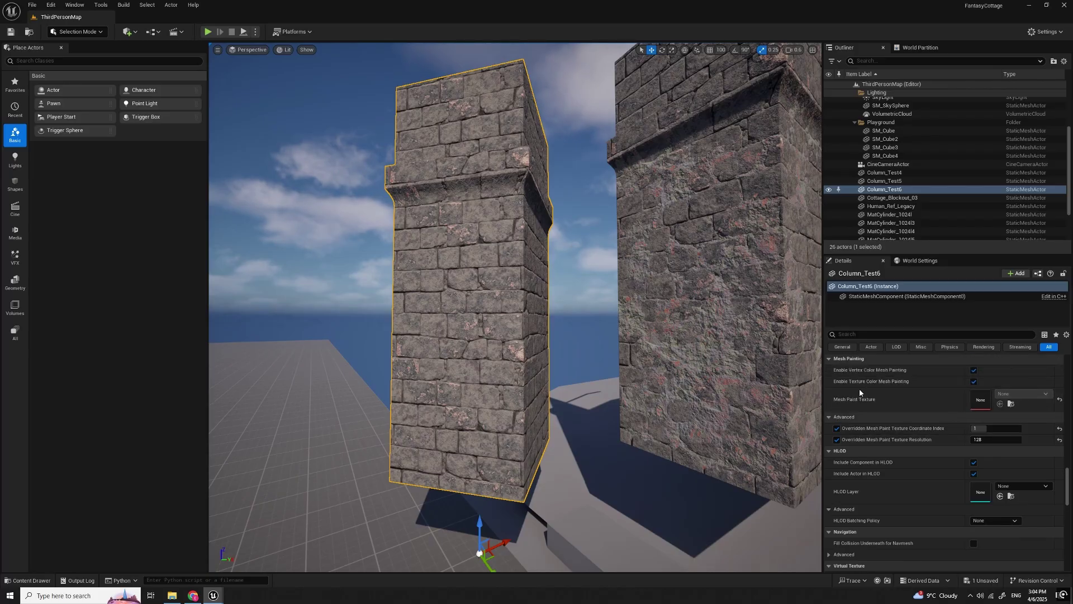
right_click_drag(564, 489, 555, 483)
key("s")
right_click_drag(458, 335, 464, 343)
key("w")
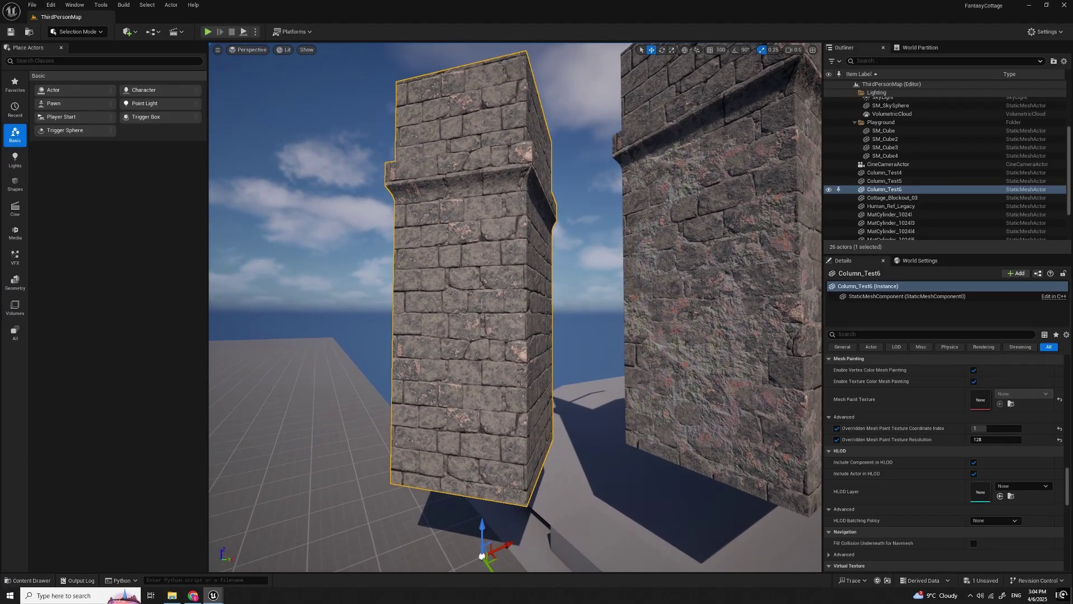
Step: Add a new mesh paint texture to Column_Test6 and paste Column_Test4's copied paint data into it
key("shift+4")
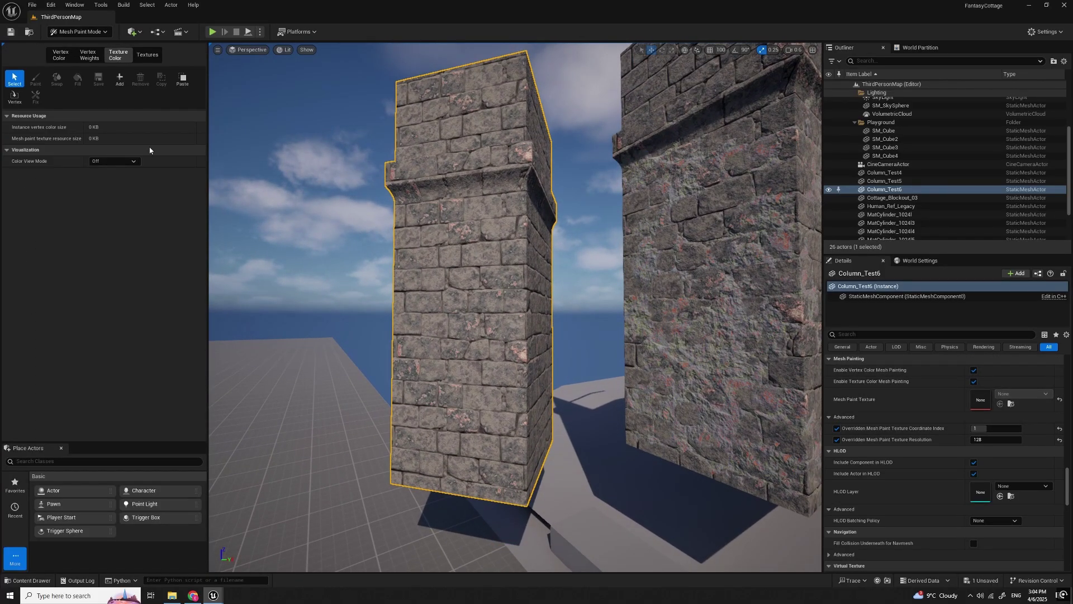
left_click(118, 79)
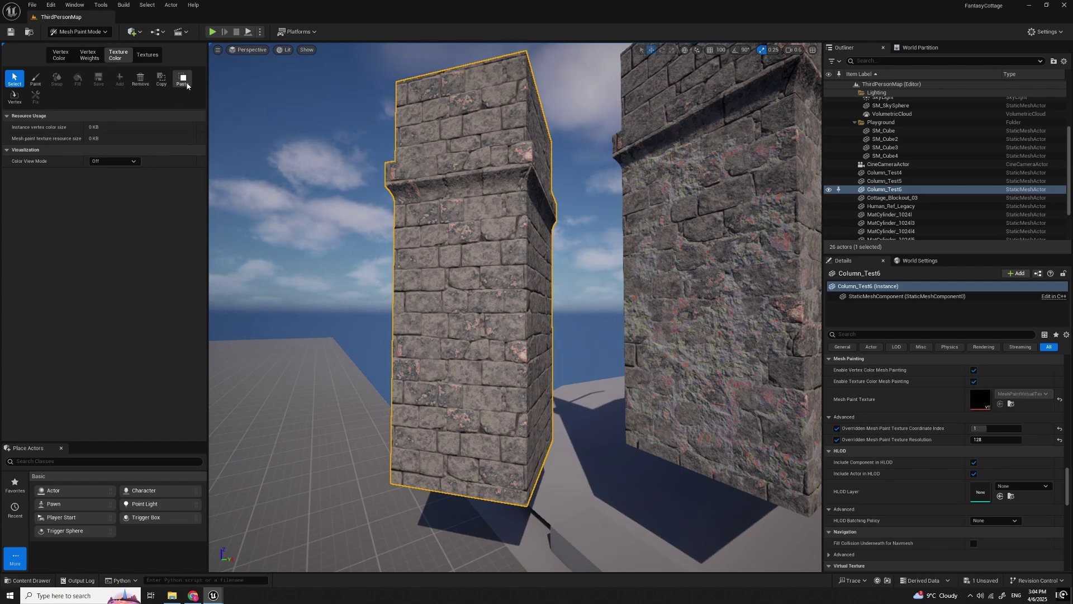
left_click(184, 81)
key("w")
right_click_drag(597, 442, 598, 442)
Step: Set the paint colour's value to 0.708333 and paint the upper part of Column_Test6 in the red channel
left_click(35, 80)
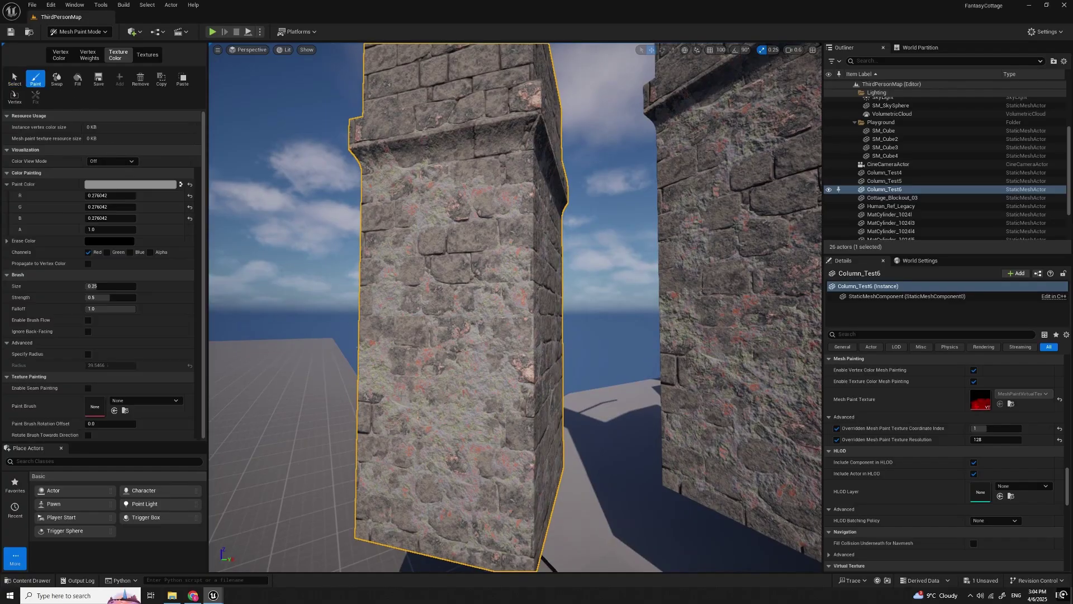
key("s")
right_click_drag(518, 452, 460, 395)
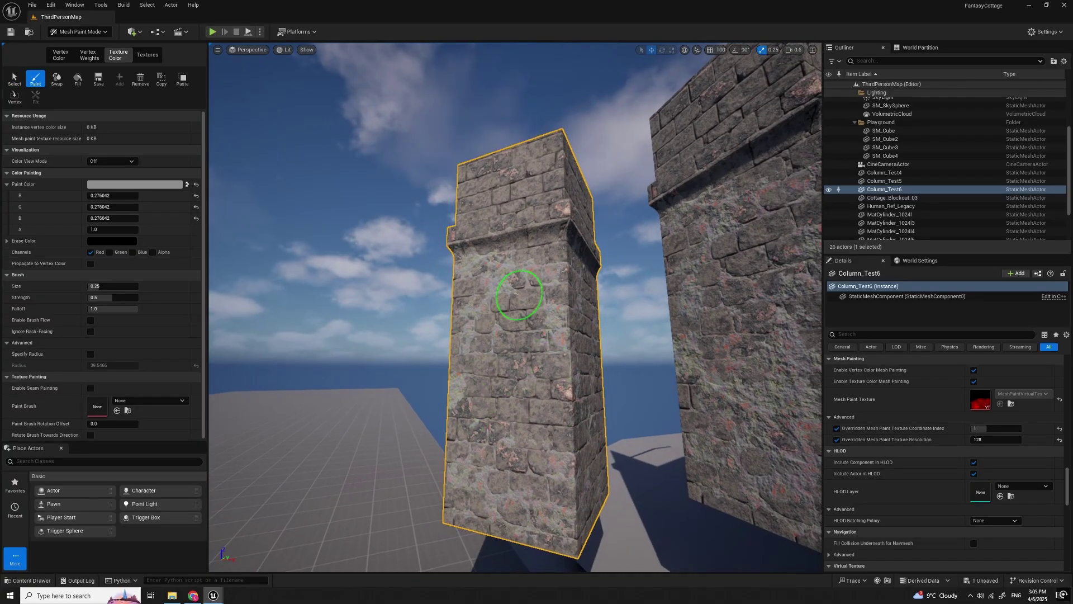
left_click(162, 185)
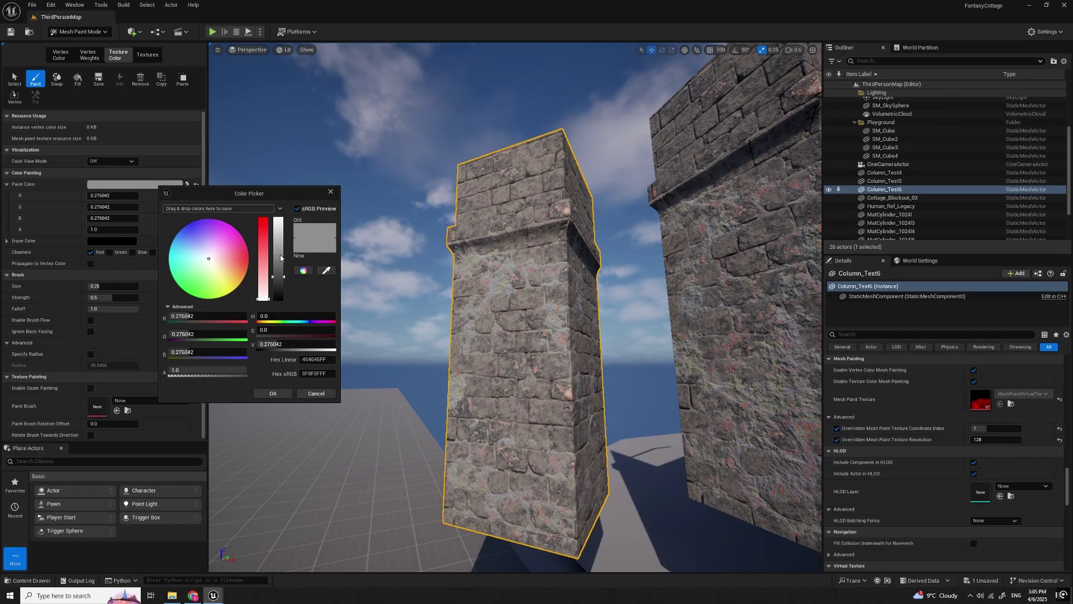
left_click_drag(281, 258, 281, 241)
mouse_move(548, 168)
left_mouse_down()
mouse_move(528, 179)
mouse_move(555, 182)
mouse_move(532, 318)
mouse_move(556, 250)
left_mouse_up()
key("s")
right_click_drag(556, 251, 573, 247)
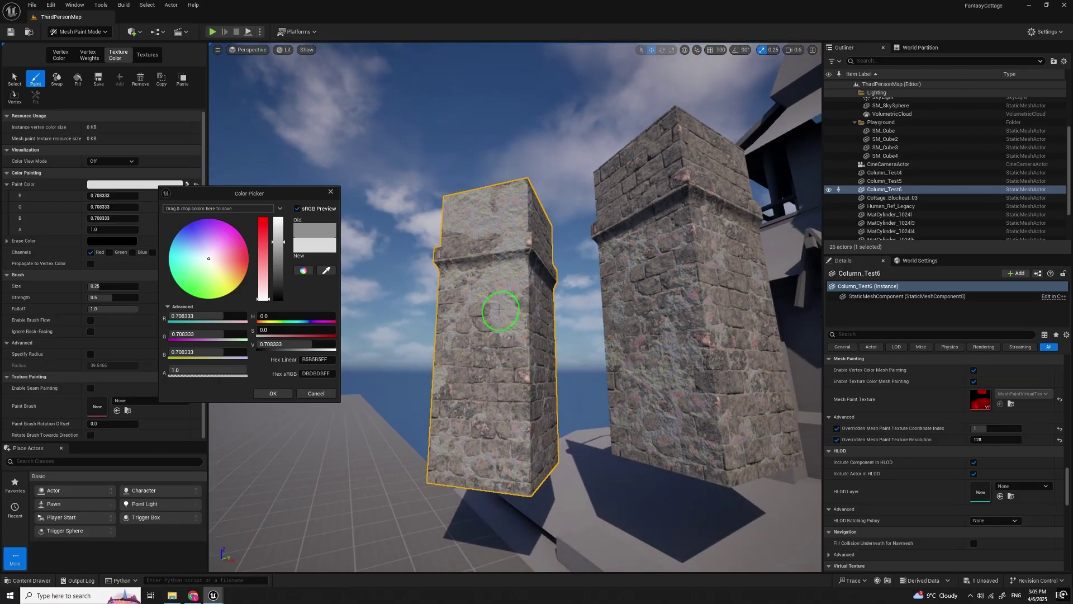
right_click_drag(520, 314, 533, 305)
key("w")
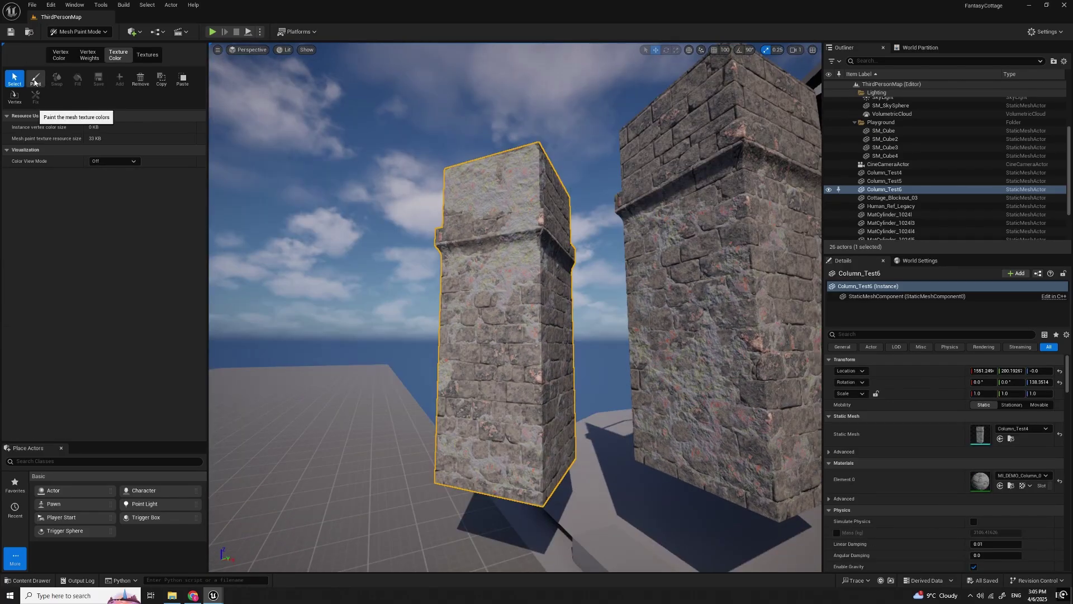
Step: Fill Column_Test6's paint texture with the current colour and paint its front face with the red and green channels enabled
left_click(35, 81)
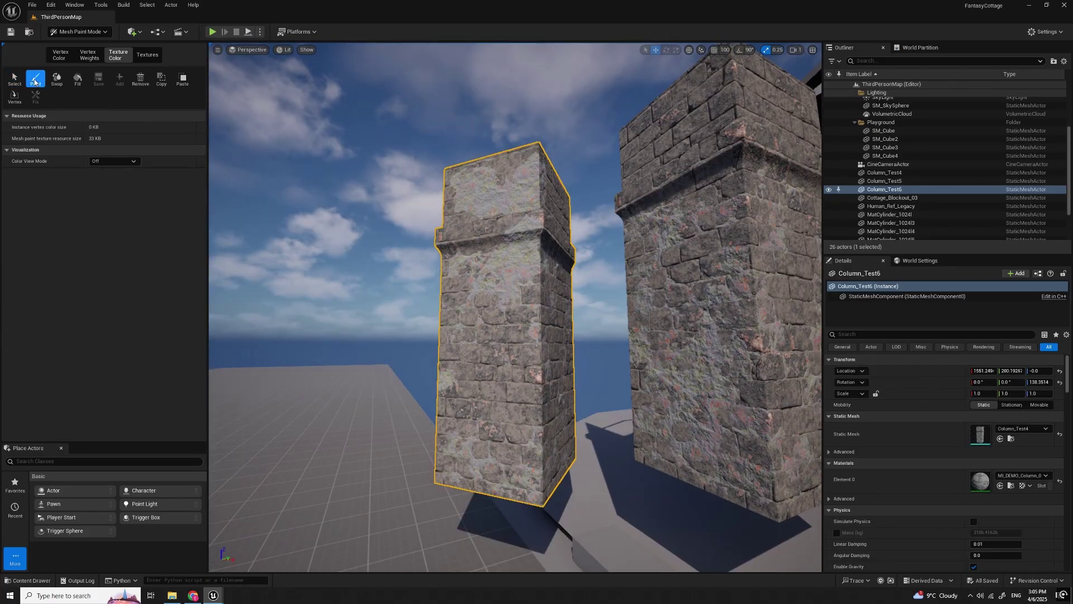
left_click(77, 80)
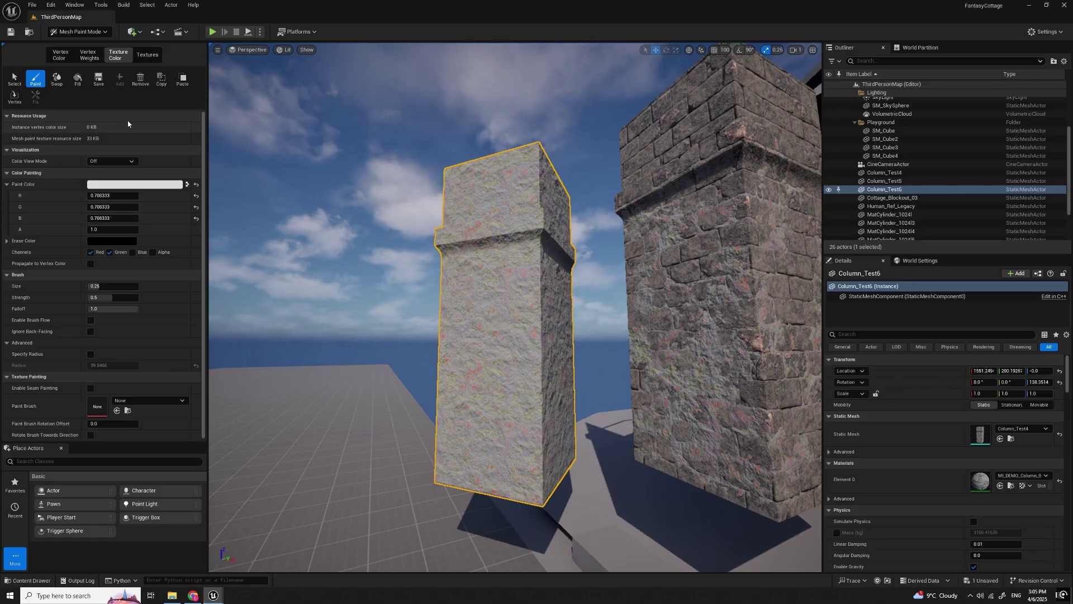
mouse_move(456, 272)
left_mouse_down()
mouse_move(507, 277)
mouse_move(548, 311)
mouse_move(469, 395)
mouse_move(527, 228)
mouse_move(490, 182)
mouse_move(544, 263)
mouse_move(553, 378)
mouse_move(496, 436)
mouse_move(521, 463)
mouse_move(482, 452)
mouse_move(524, 487)
mouse_move(504, 216)
mouse_move(547, 281)
mouse_move(556, 384)
mouse_move(478, 336)
mouse_move(556, 228)
mouse_move(549, 168)
left_mouse_up()
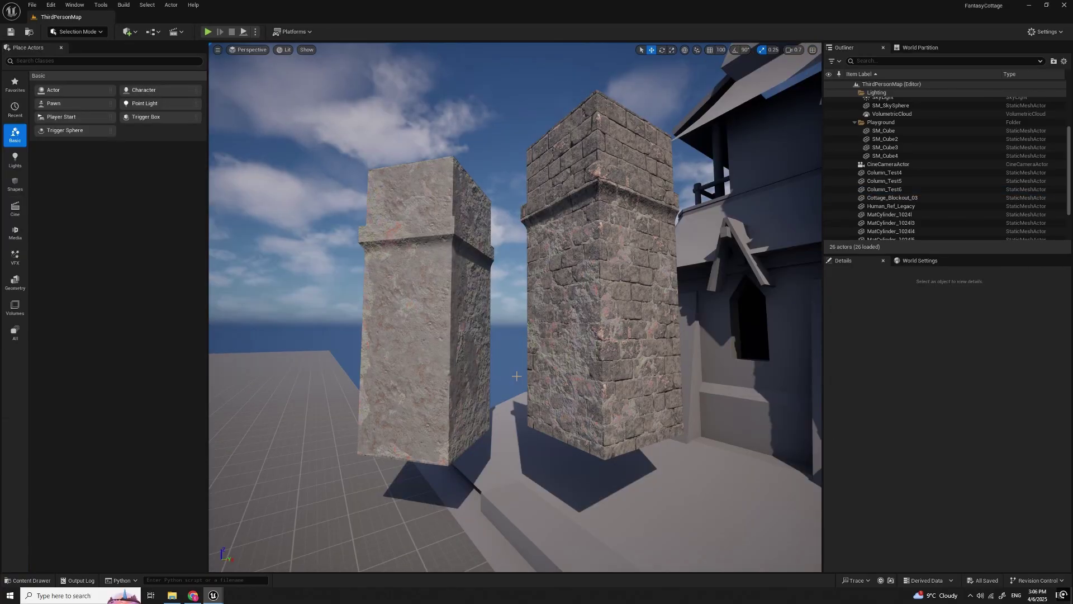
Step: Review the SplatMask and Virtual SplatMap node groups in MM_LayeredMaterial_v25's graph and return to the level
mouse_move(527, 381)
right_mouse_down()
mouse_move(583, 380)
mouse_move(537, 381)
right_mouse_up()
key("w")
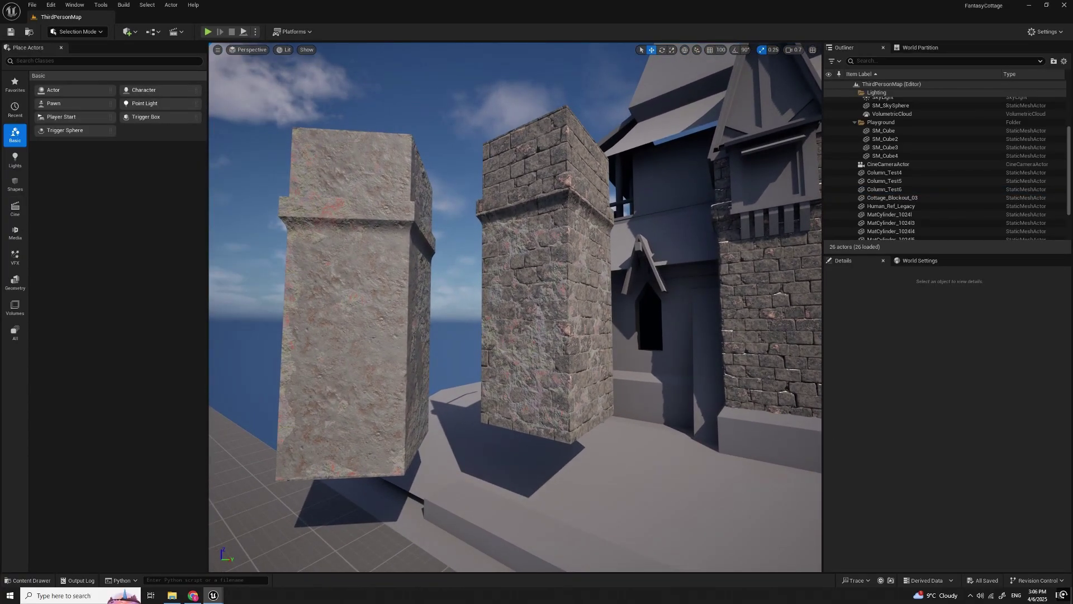
left_click(537, 375)
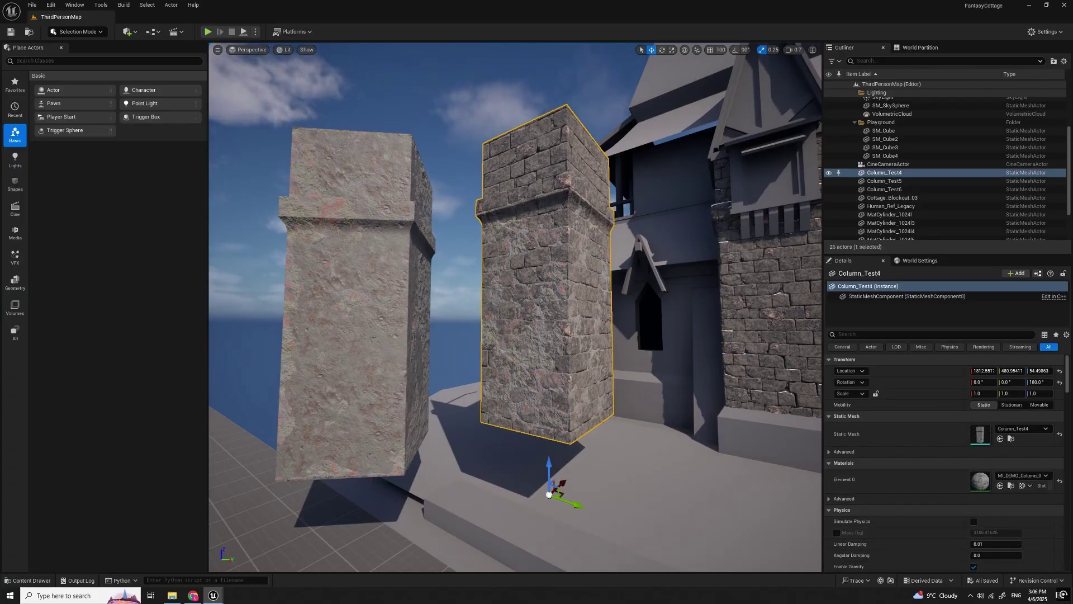
left_click_drag(1072, 168, 751, 222)
left_click(864, 216)
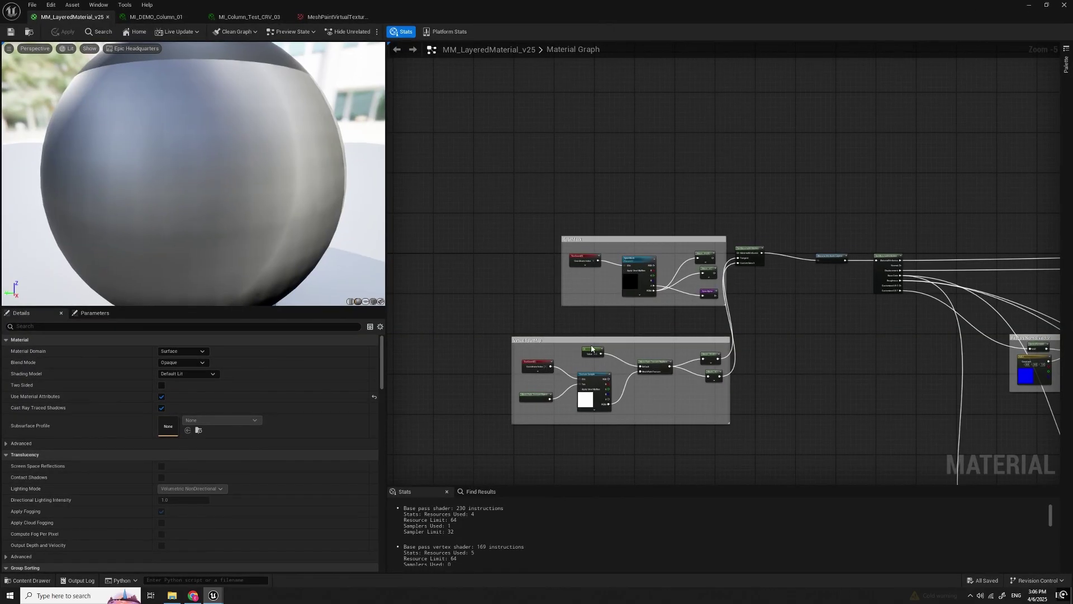
scroll(824, 369, "up", 2)
right_click_drag(752, 290, 774, 322)
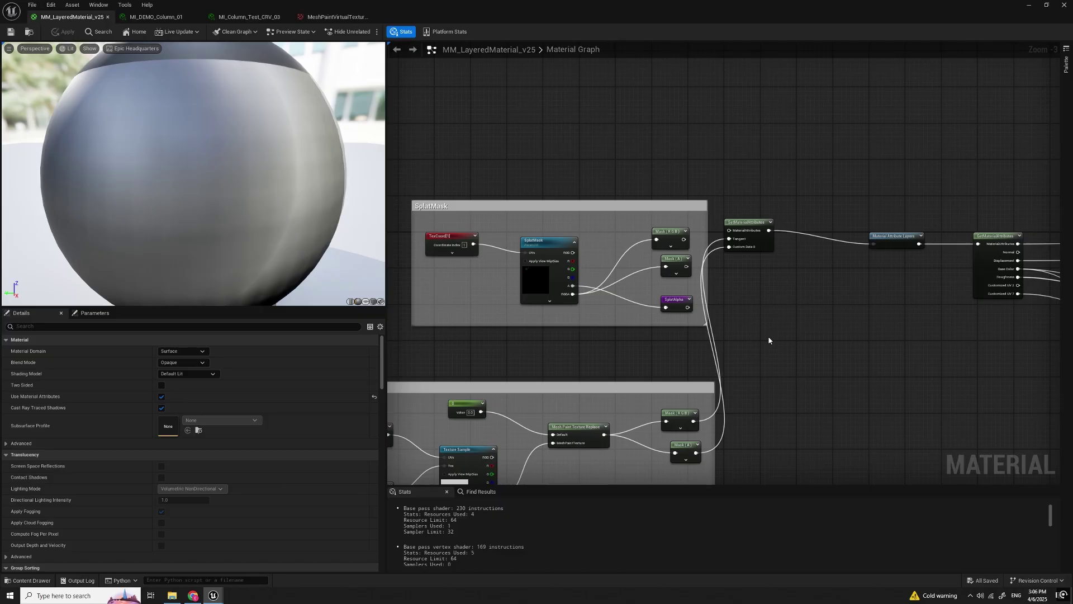
right_click_drag(768, 339, 849, 223)
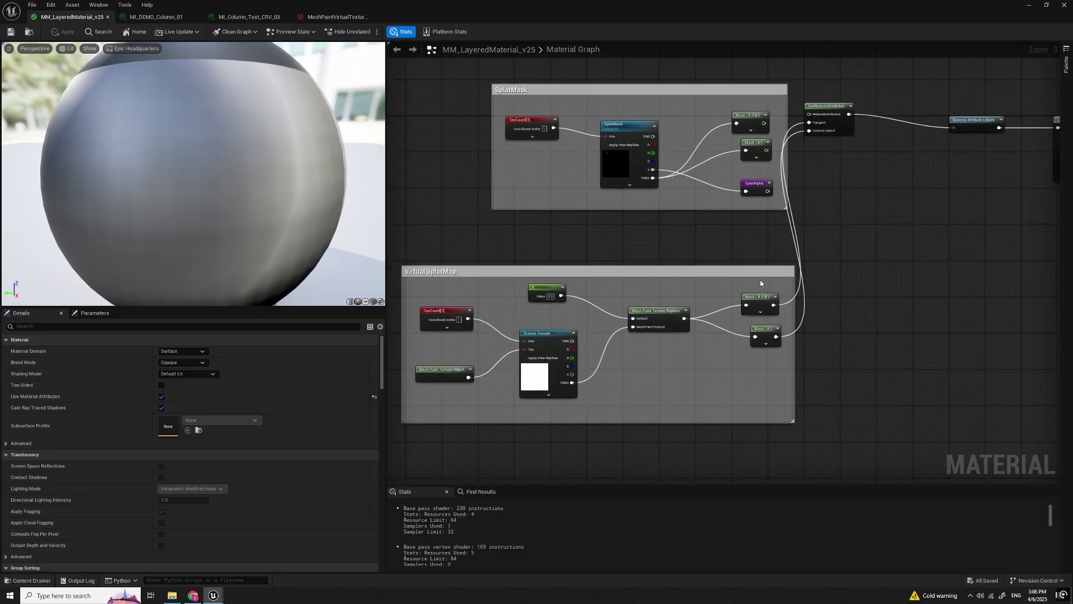
left_click_drag(582, 4, 1072, 11)
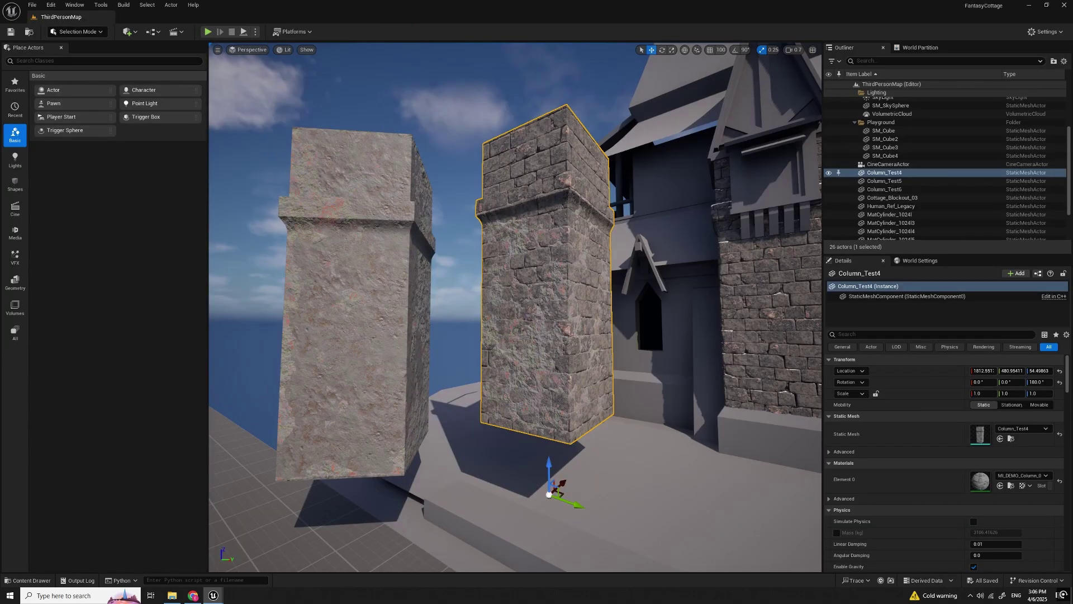
Step: Select Column_Test4 and check the asset path of its Mesh Paint Texture in the Mesh Painting settings
mouse_move(515, 307)
right_mouse_down()
mouse_move(497, 352)
mouse_move(492, 341)
mouse_move(553, 308)
mouse_move(534, 290)
mouse_move(530, 308)
mouse_move(491, 310)
mouse_move(502, 304)
right_mouse_up()
key("Escape")
right_click_drag(558, 370, 557, 371)
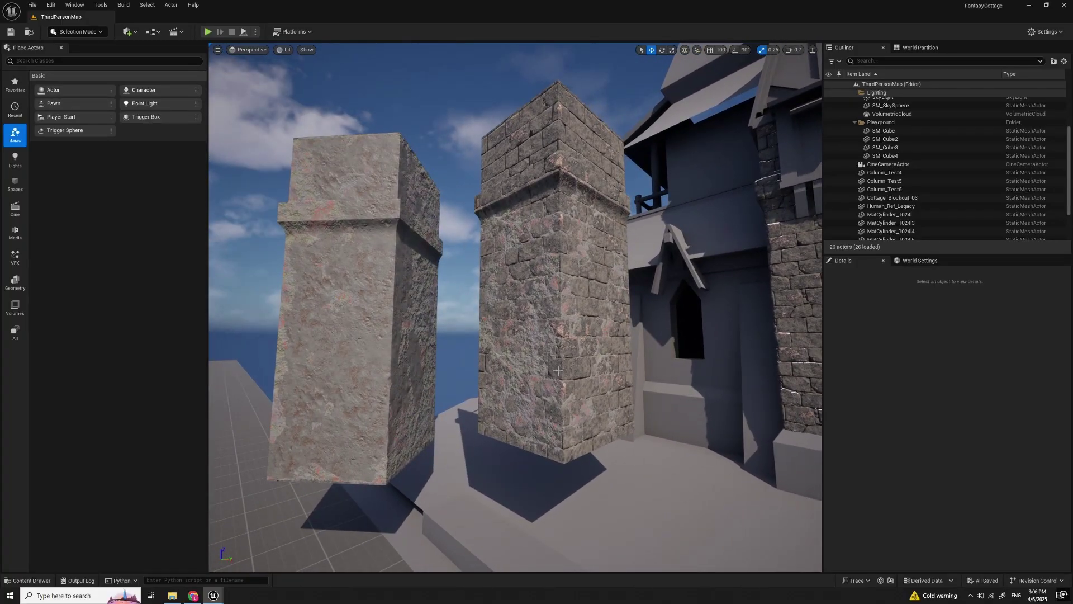
left_click(557, 371)
scroll(992, 484, "down", 10)
scroll(1005, 475, "down", 10)
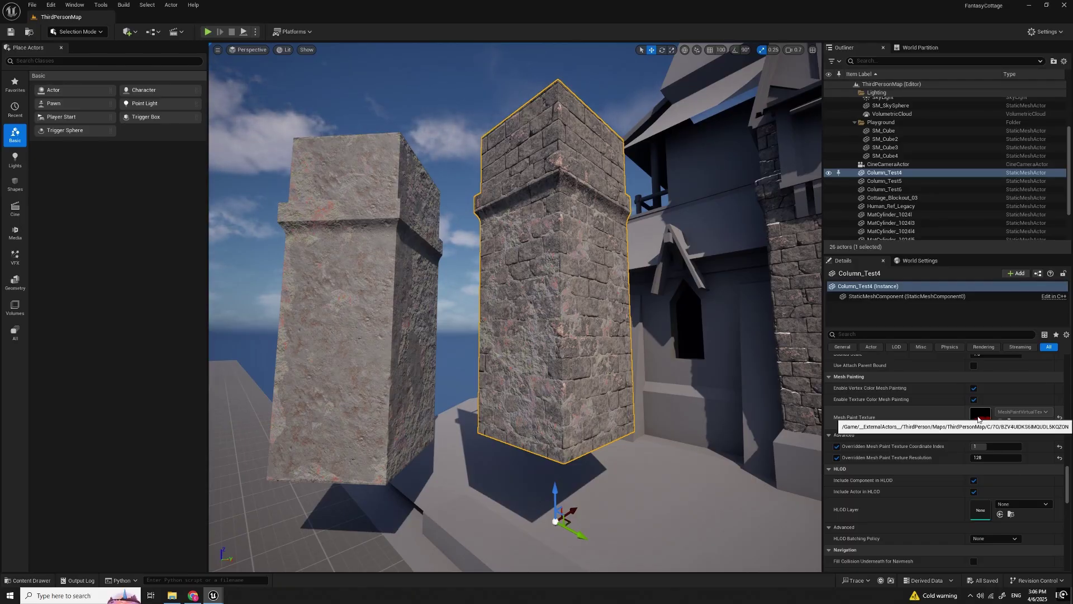
Step: Capture the Mesh Painting settings area, underline the texture's asset path in red, and discard the capture
key("Print")
left_click_drag(705, 323, 1058, 526)
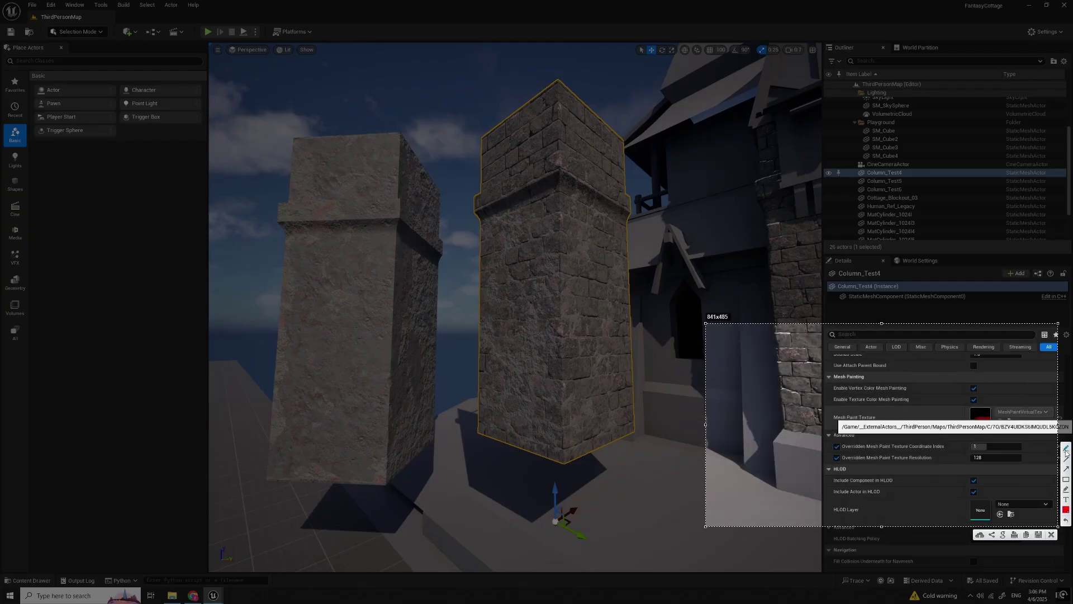
left_click_drag(860, 432, 860, 432)
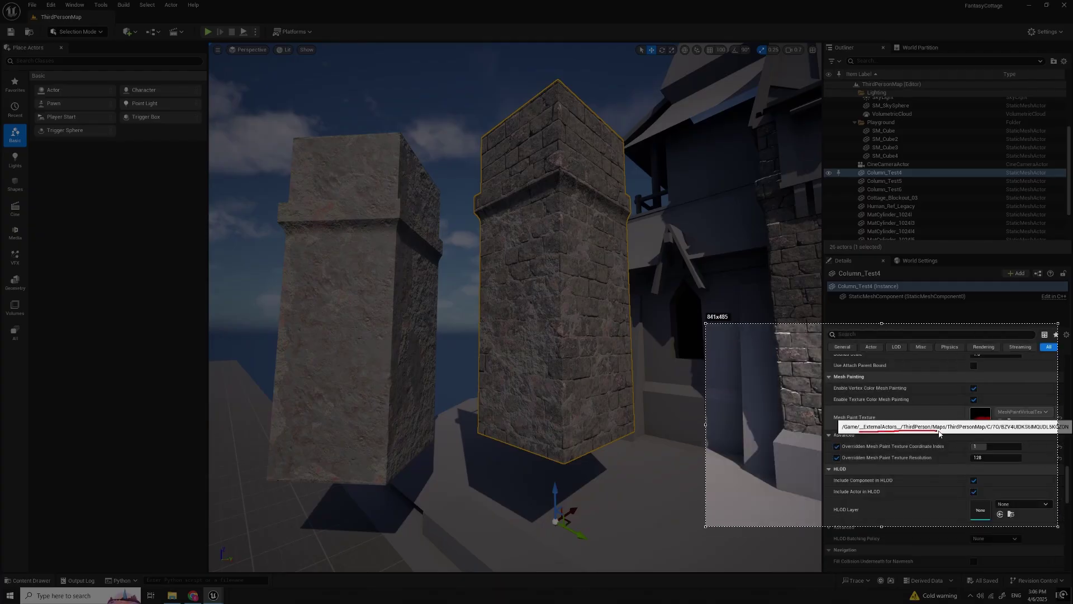
left_click_drag(970, 435, 978, 432)
left_click(1051, 535)
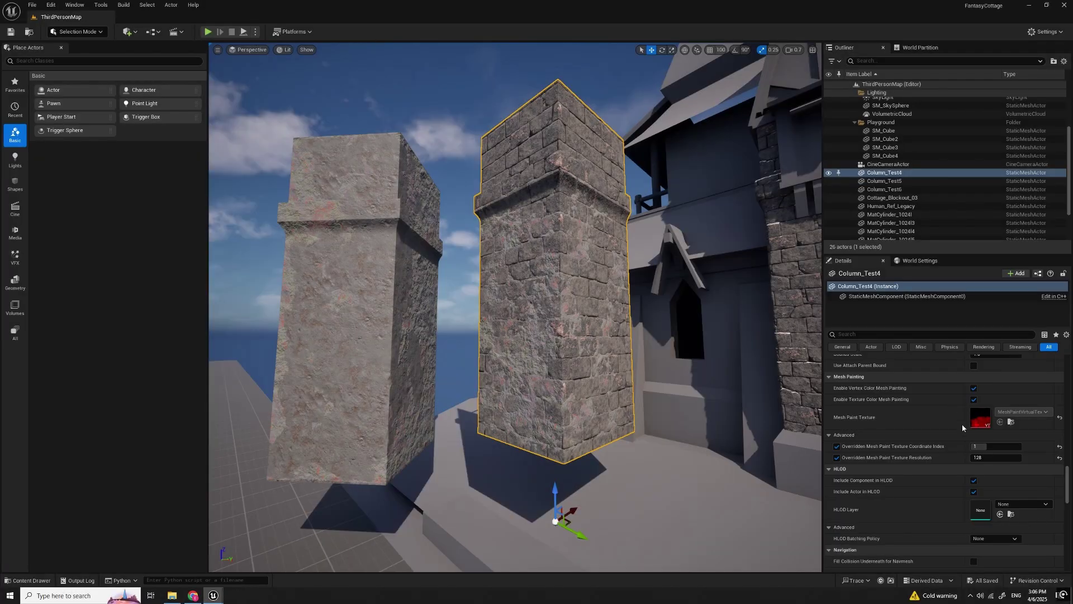
Step: Examine Column_Test4's mesh paint virtual texture asset and check which file operations are available for it
left_click_drag(1072, 62, 747, 186)
left_click(846, 183)
scroll(349, 305, "up", 2)
scroll(354, 306, "down", 1)
left_click(32, 4)
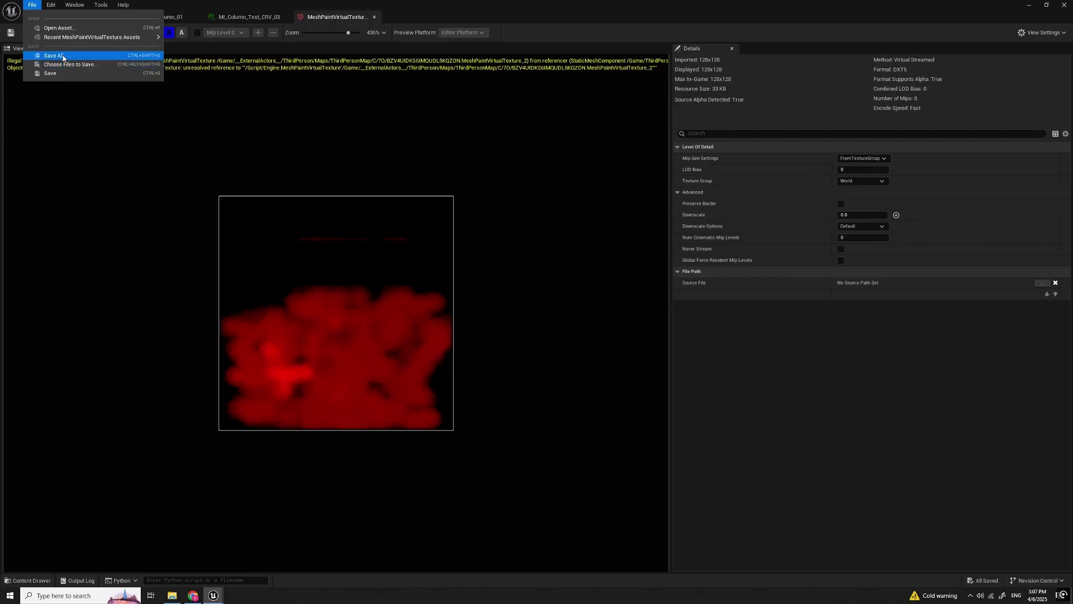
mouse_move(146, 37)
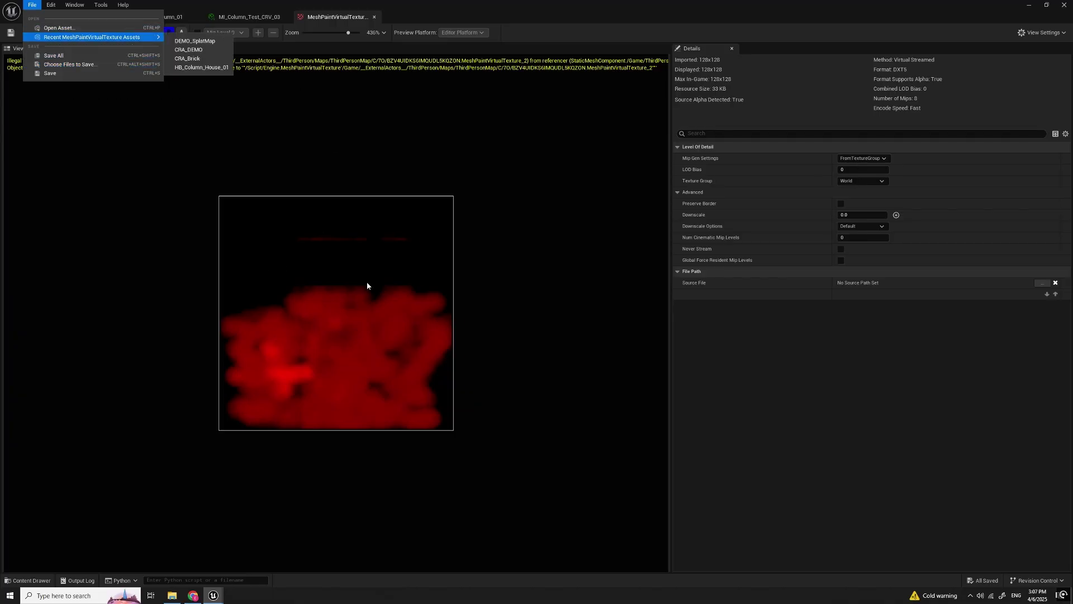
left_click(392, 263)
scroll(393, 263, "down", 1)
scroll(384, 303, "up", 2)
scroll(384, 305, "down", 1)
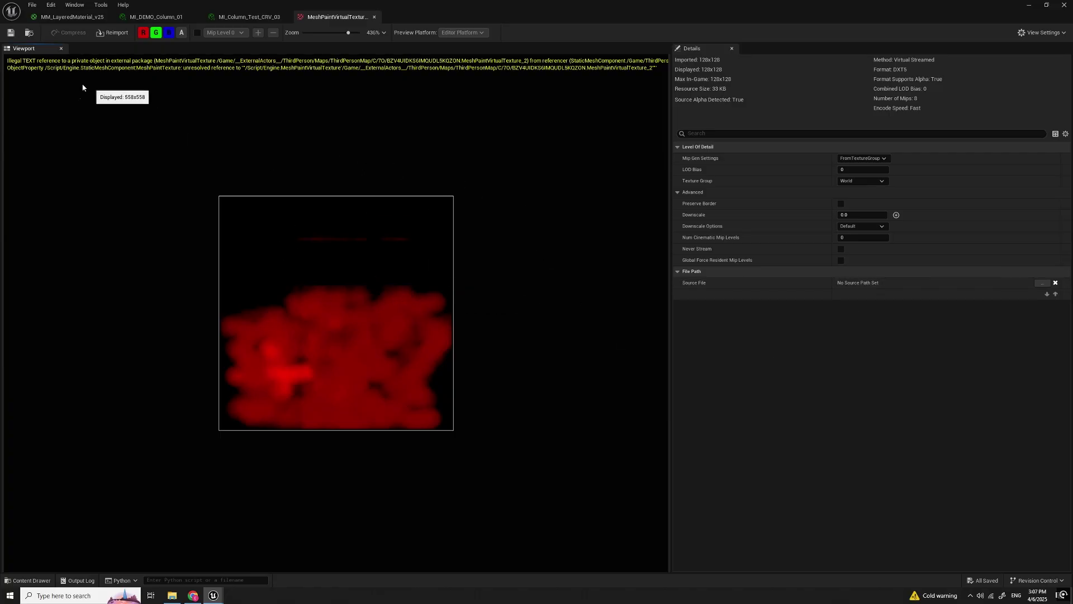
Step: Inspect the painted red mask of the mesh paint texture at different zoom levels and close the texture asset
left_click_drag(669, 219, 696, 239)
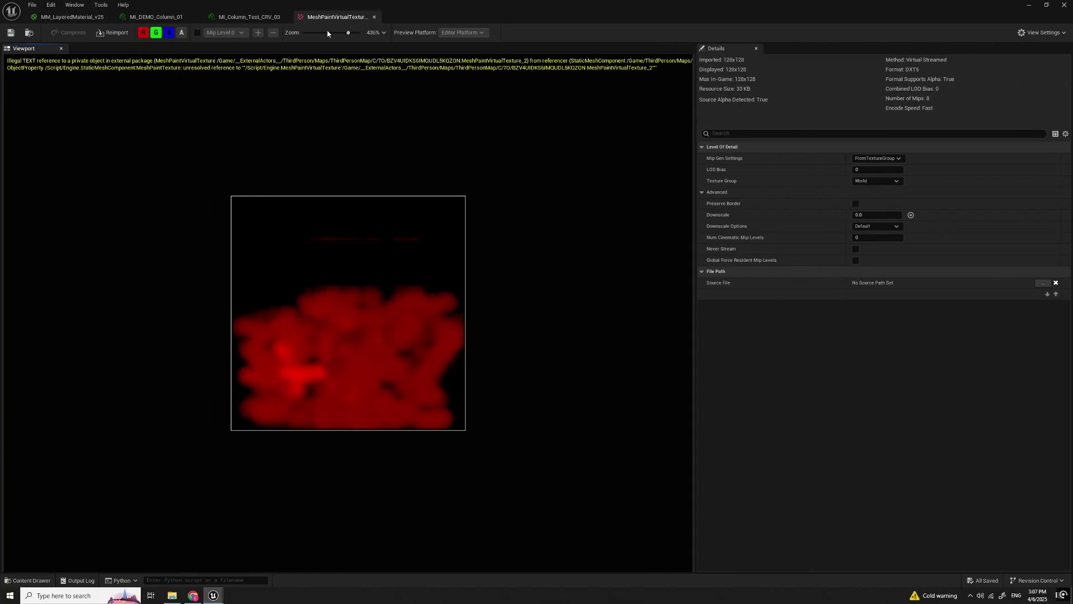
scroll(360, 265, "up", 4)
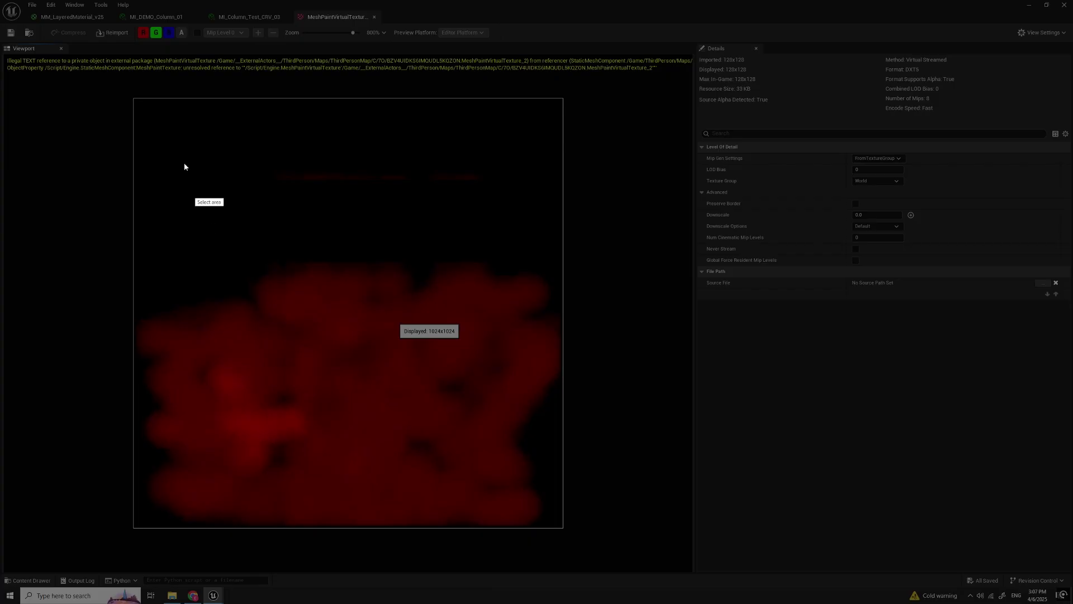
left_click_drag(133, 98, 518, 512)
key("Escape")
scroll(388, 306, "down", 5)
scroll(388, 307, "up", 4)
scroll(388, 307, "down", 4)
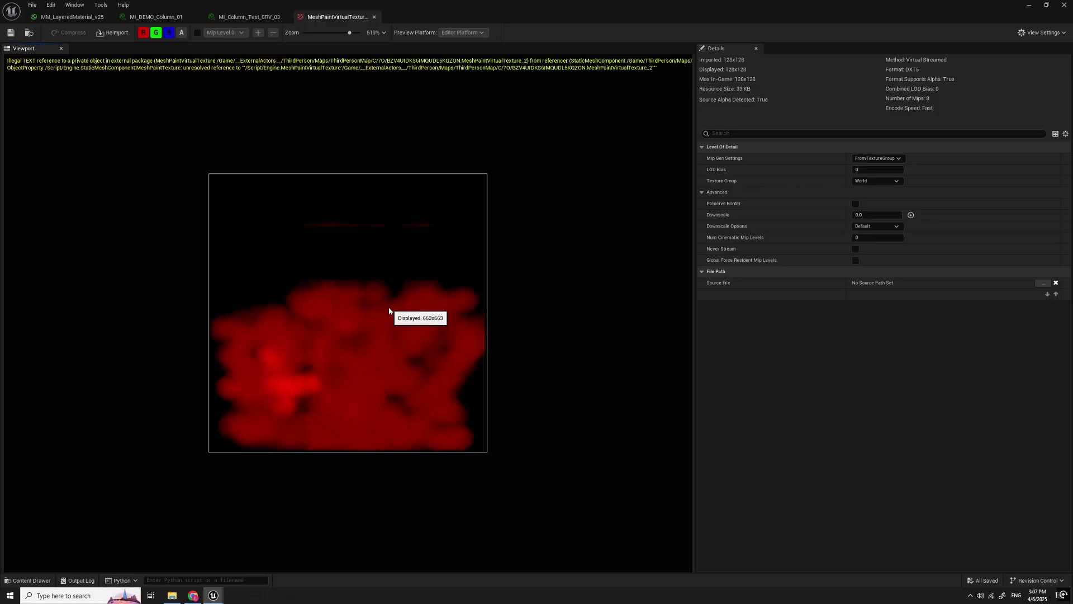
scroll(388, 306, "up", 4)
scroll(383, 314, "down", 2)
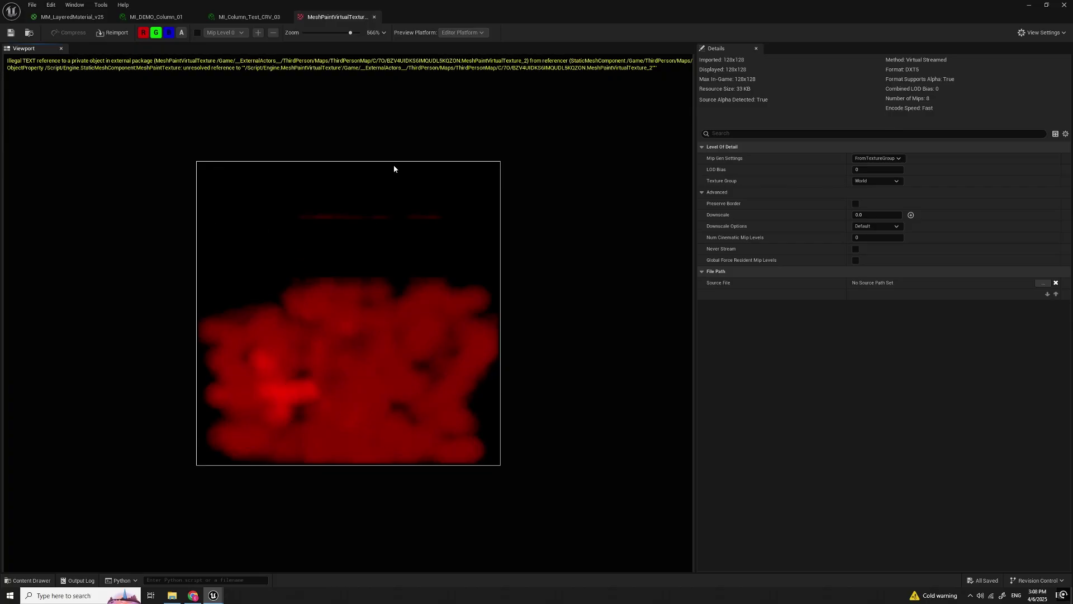
left_click(374, 17)
Step: Switch the viewport to the Base Color buffer visualization to compare both columns and browse Column_Test4's details
right_click_drag(447, 252, 543, 243)
left_click(285, 49)
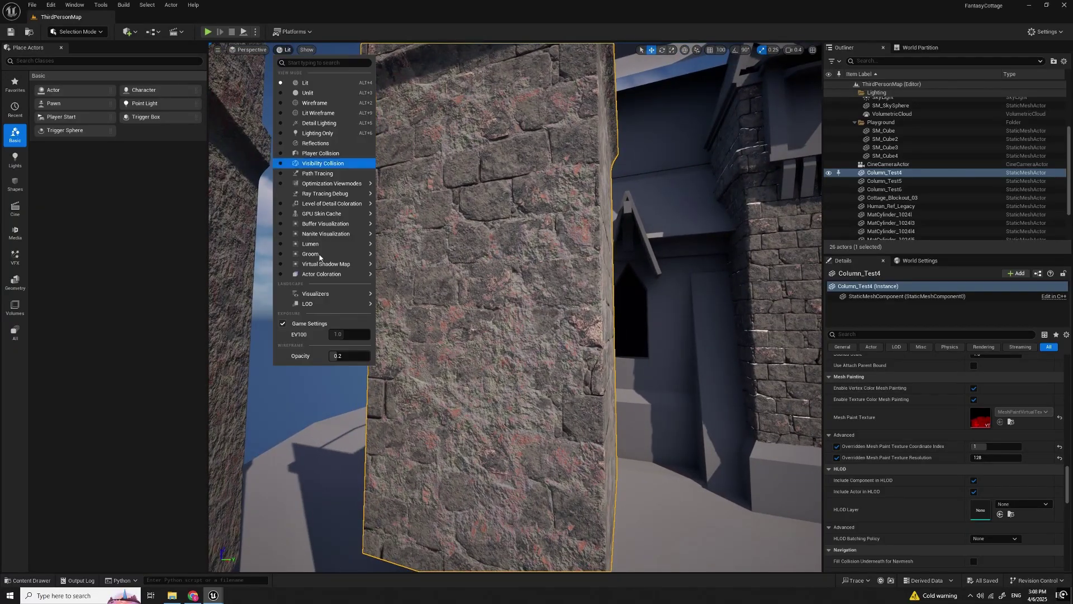
mouse_move(342, 223)
left_click(413, 260)
right_click_drag(413, 260, 437, 262)
scroll(434, 261, "down", 1)
right_click_drag(508, 295, 502, 294)
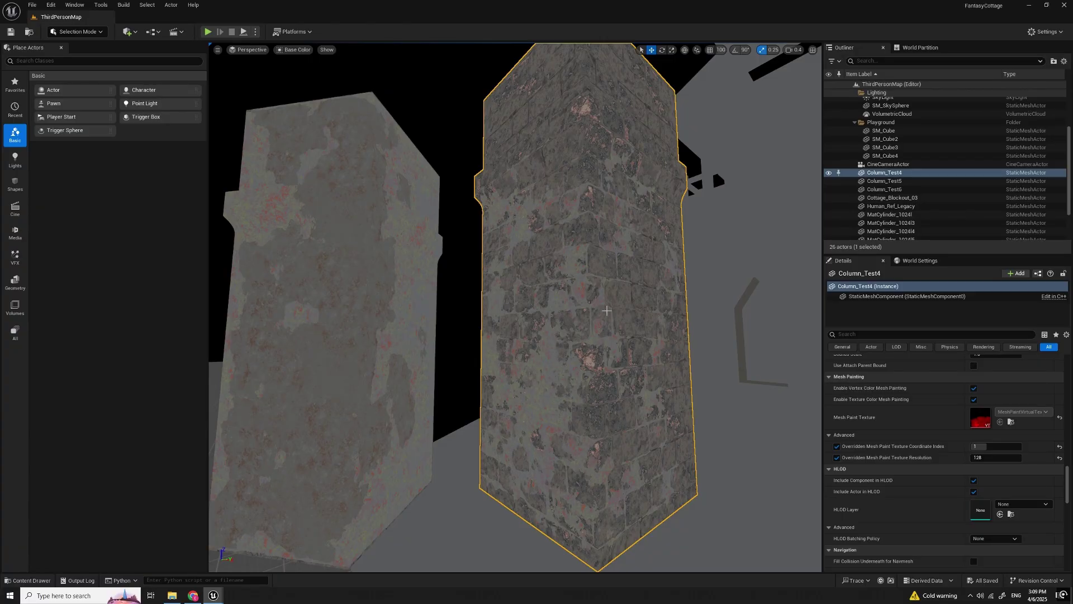
scroll(1006, 432, "up", 6)
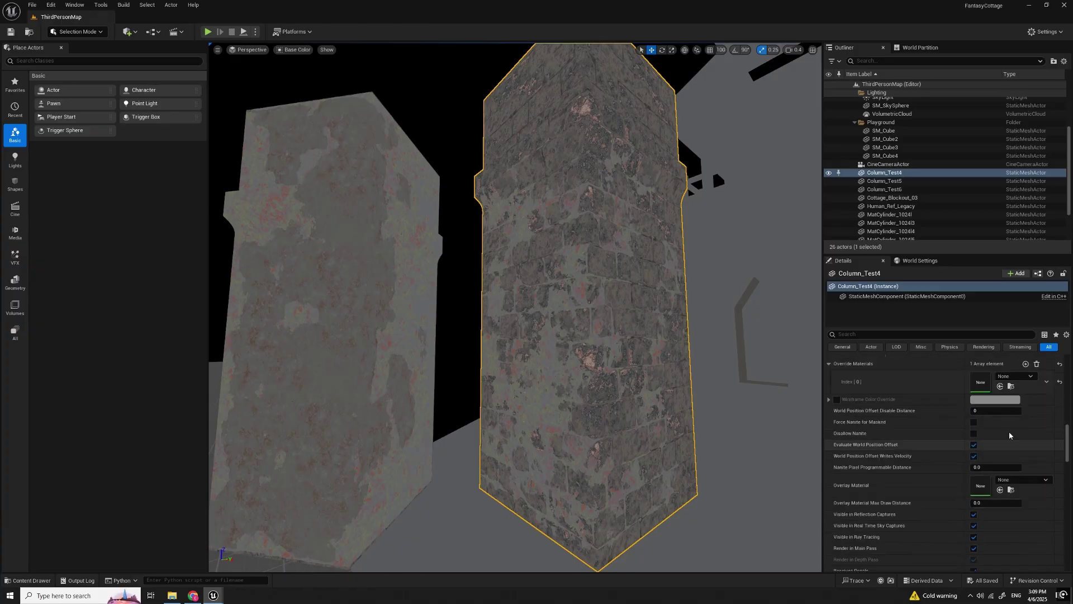
scroll(1006, 432, "up", 5)
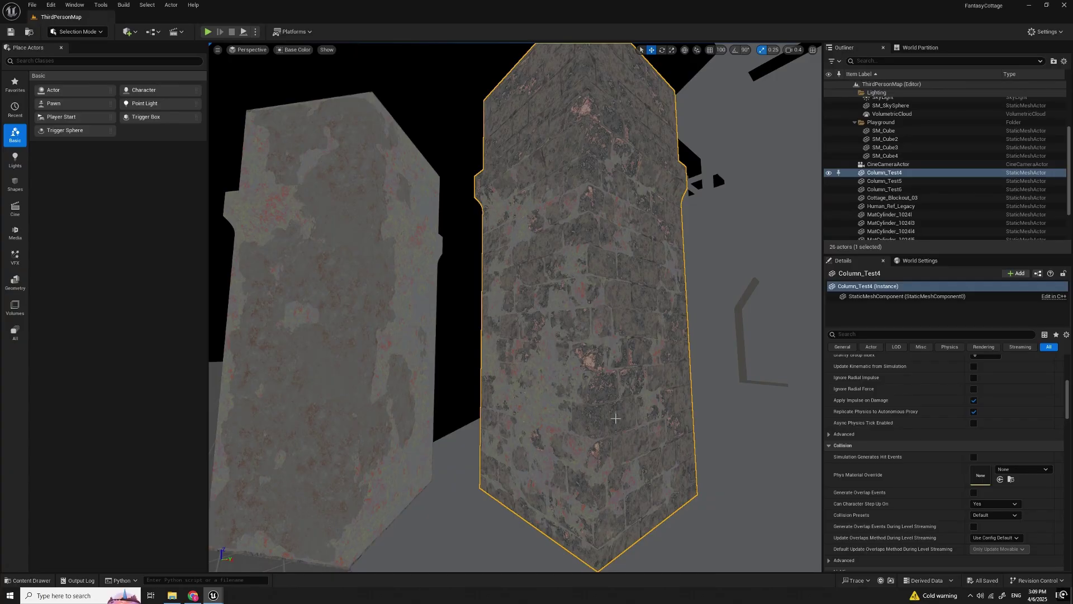
Step: Examine the painted layer blending on Column_Test4 and the neighbouring column from different distances in Base Color view
key("s")
right_click_drag(588, 454, 551, 458)
scroll(588, 454, "up", 3)
key("w")
key("s")
key("w")
key("s")
key("w")
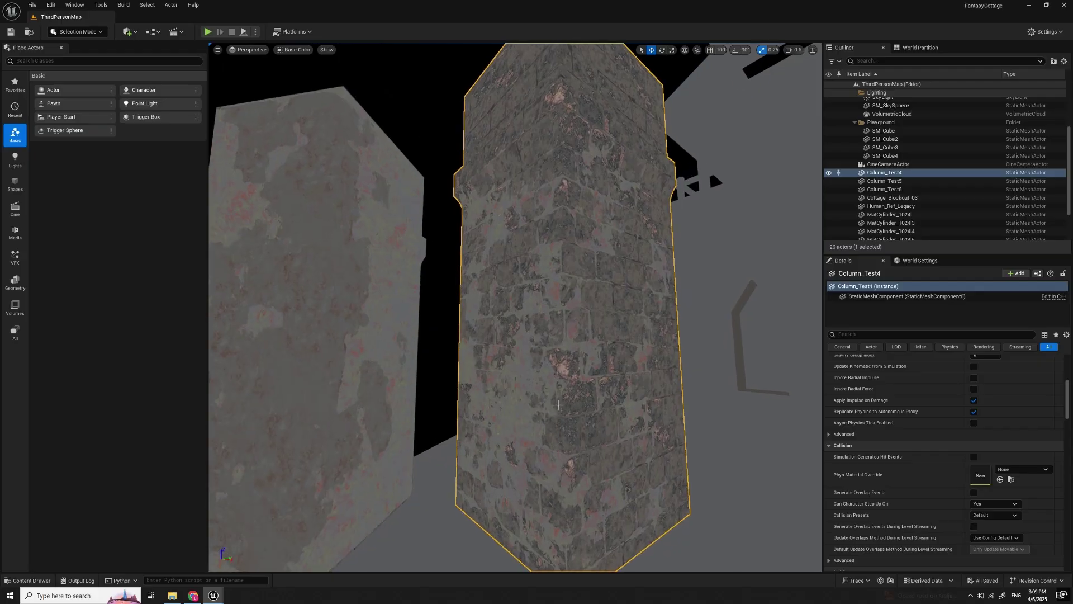
right_click_drag(665, 387, 588, 323)
key("s")
key("w")
key("s")
key("w")
key("s")
key("w")
key("w")
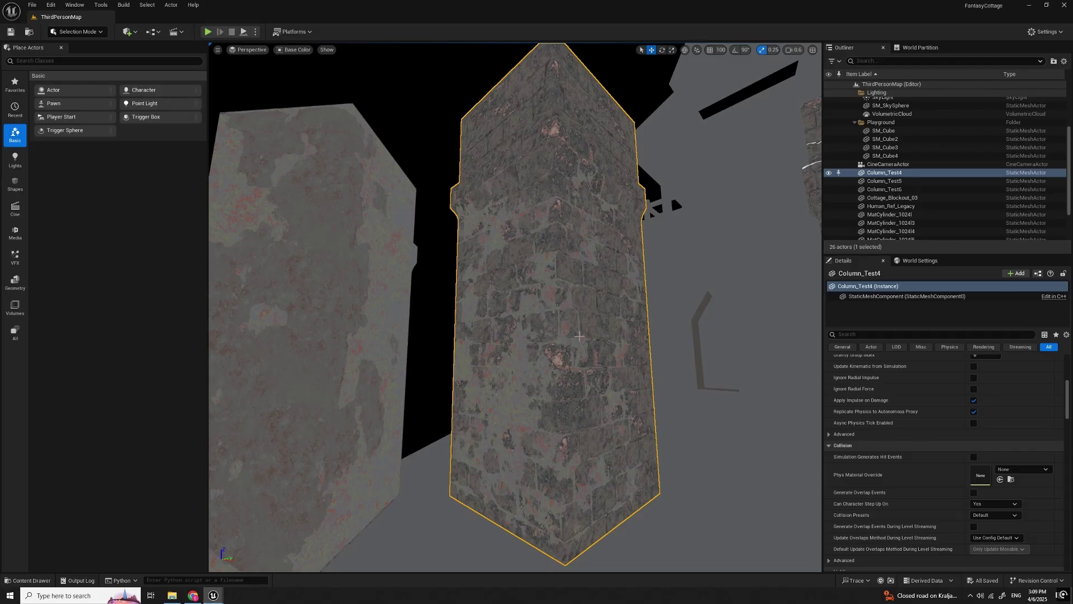
Step: Return the viewport to the Lit view mode and look over the shaded columns
left_click(291, 54)
left_click(293, 85)
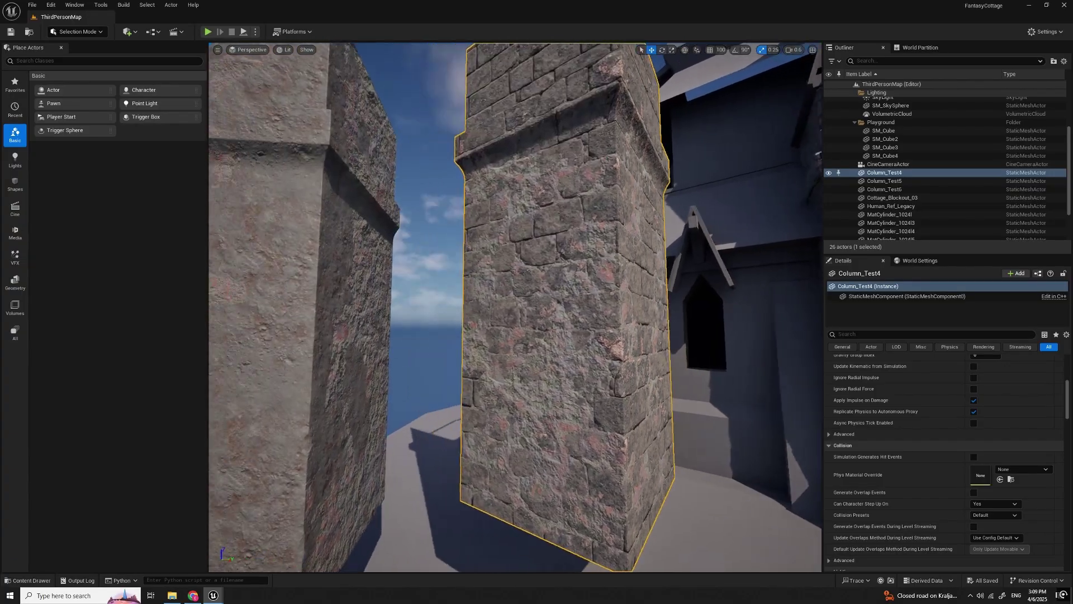
right_click_drag(514, 307, 616, 379)
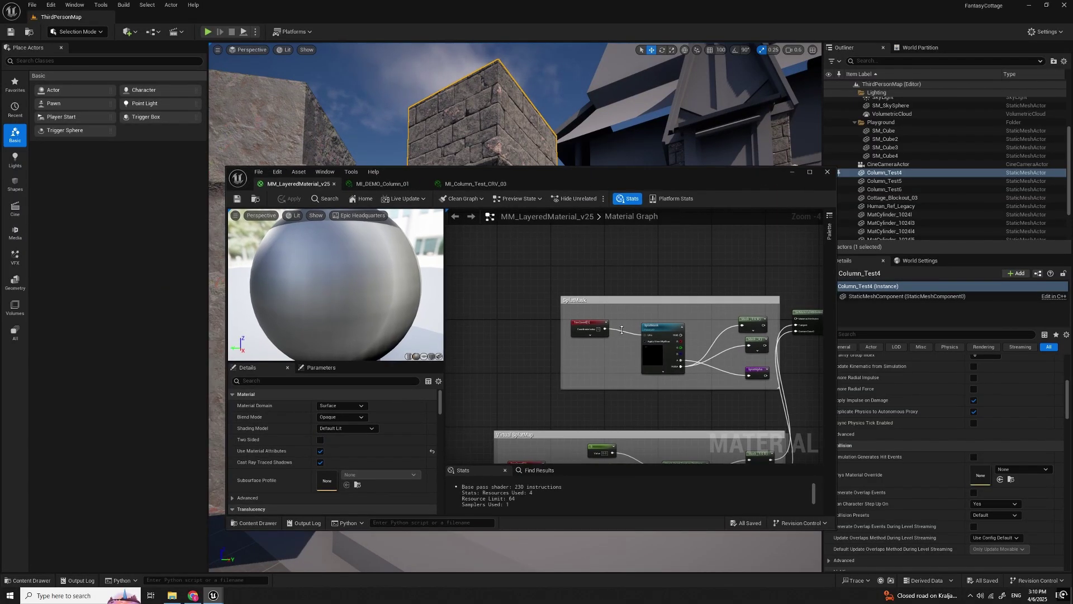
Step: Connect the SplatMask group's two mask nodes to the material attributes' Tangent and Custom Data inputs, then apply and save MM_LayeredMaterial_v25
right_click_drag(773, 346, 662, 368)
left_click_drag(624, 319, 676, 321)
left_click_drag(626, 349, 674, 329)
scroll(692, 363, "down", 2)
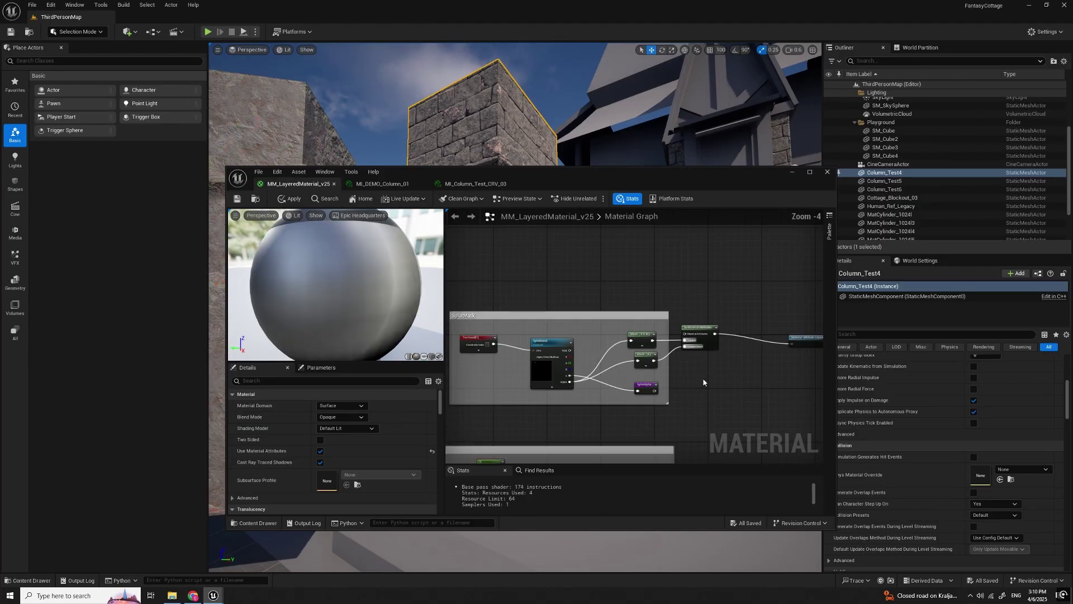
left_click(290, 199)
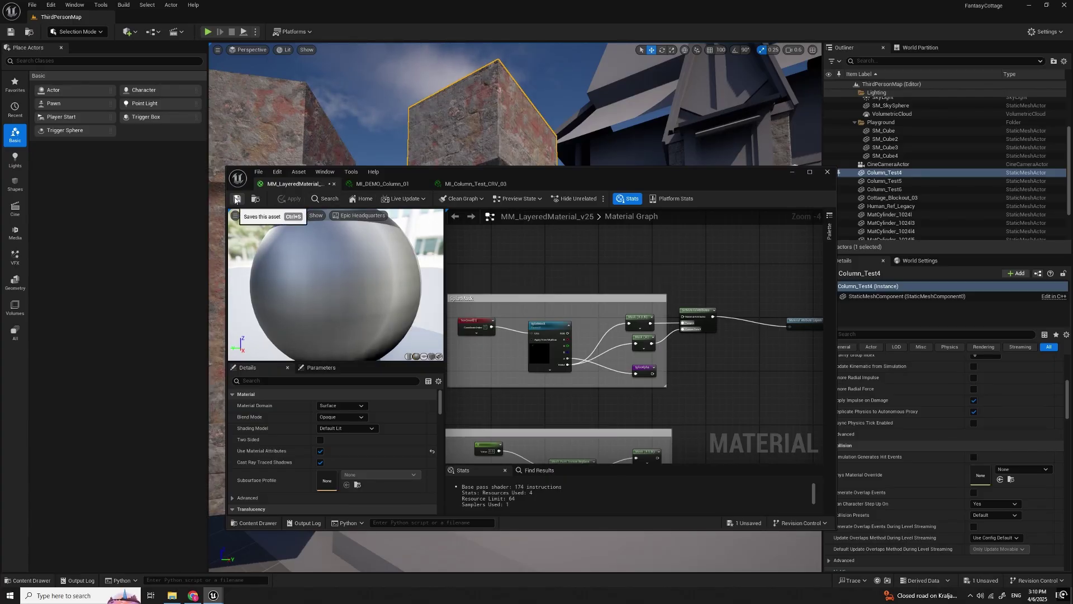
left_click(236, 199)
Step: Return to the level and inspect Column_Test4 and the surrounding columns with the texture-based SplatMask from several angles
left_click_drag(615, 180, 1072, 79)
key("w")
right_click_drag(724, 337, 671, 424)
scroll(794, 347, "down", 2)
key("s")
right_click_drag(516, 307, 330, 230)
scroll(483, 229, "up", 1)
scroll(330, 229, "up", 1)
right_click_drag(518, 440, 598, 455)
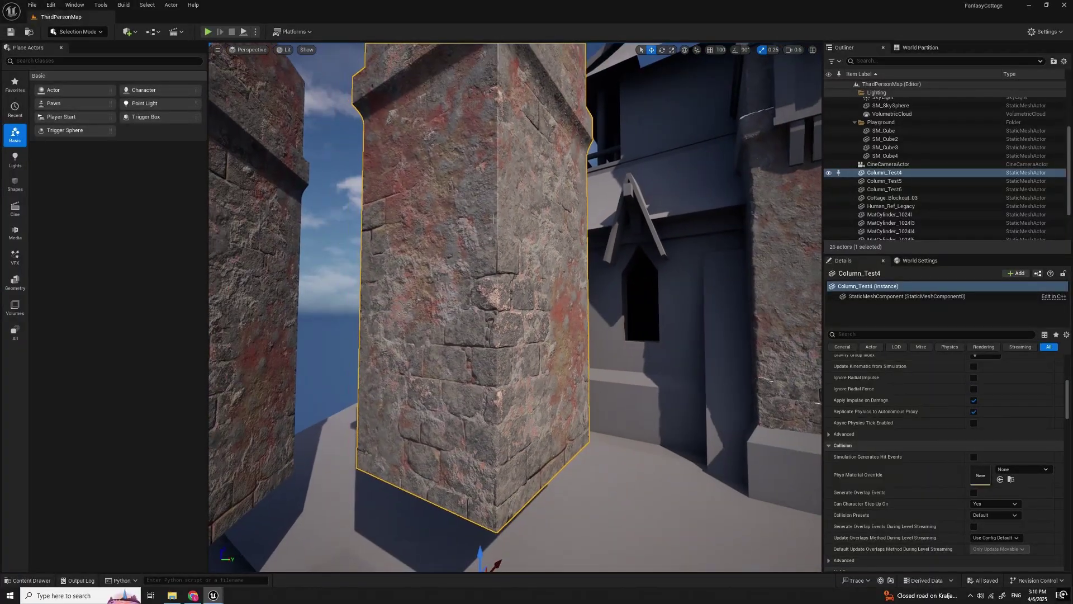